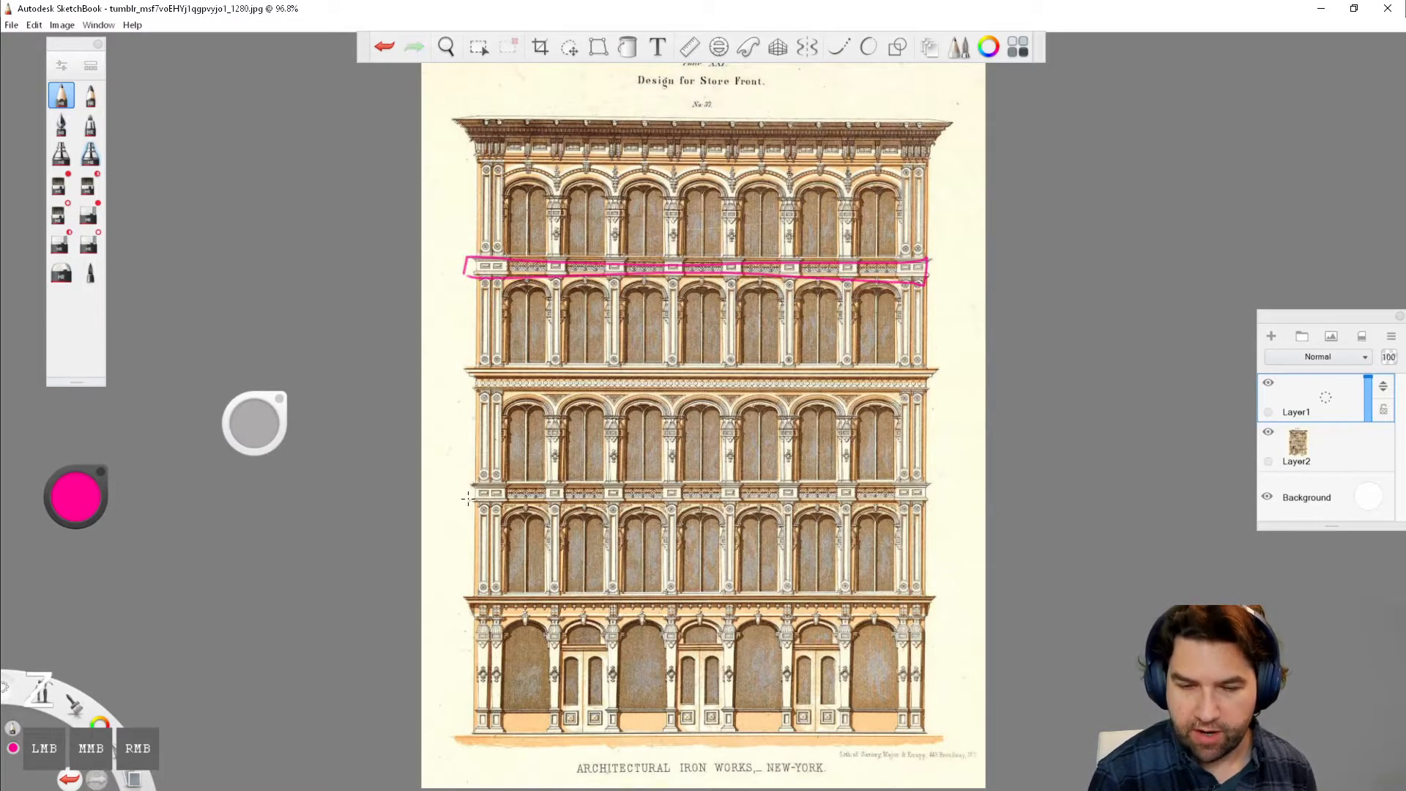
# Step: Outline the facade's remaining horizontal bands in pink: the lower ledge, middle cornice, ground-floor cornice and roof cornice
pyautogui.moveTo(468, 498)
pyautogui.mouseDown()
pyautogui.moveTo(615, 474)
pyautogui.moveTo(926, 470)
pyautogui.moveTo(550, 505)
pyautogui.moveTo(468, 487)
pyautogui.mouseUp()
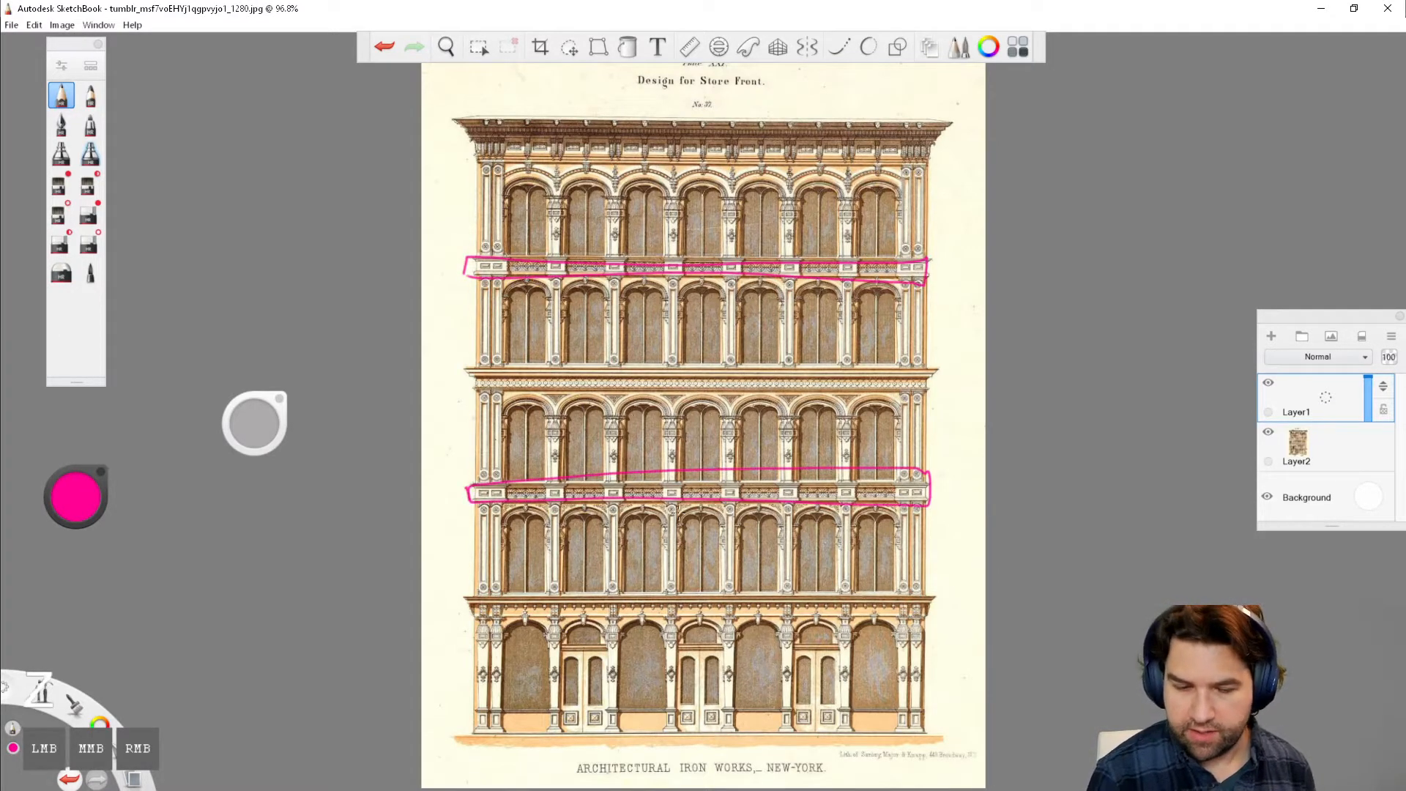
pyautogui.moveTo(469, 391)
pyautogui.mouseDown()
pyautogui.moveTo(924, 382)
pyautogui.moveTo(512, 372)
pyautogui.moveTo(457, 396)
pyautogui.mouseUp()
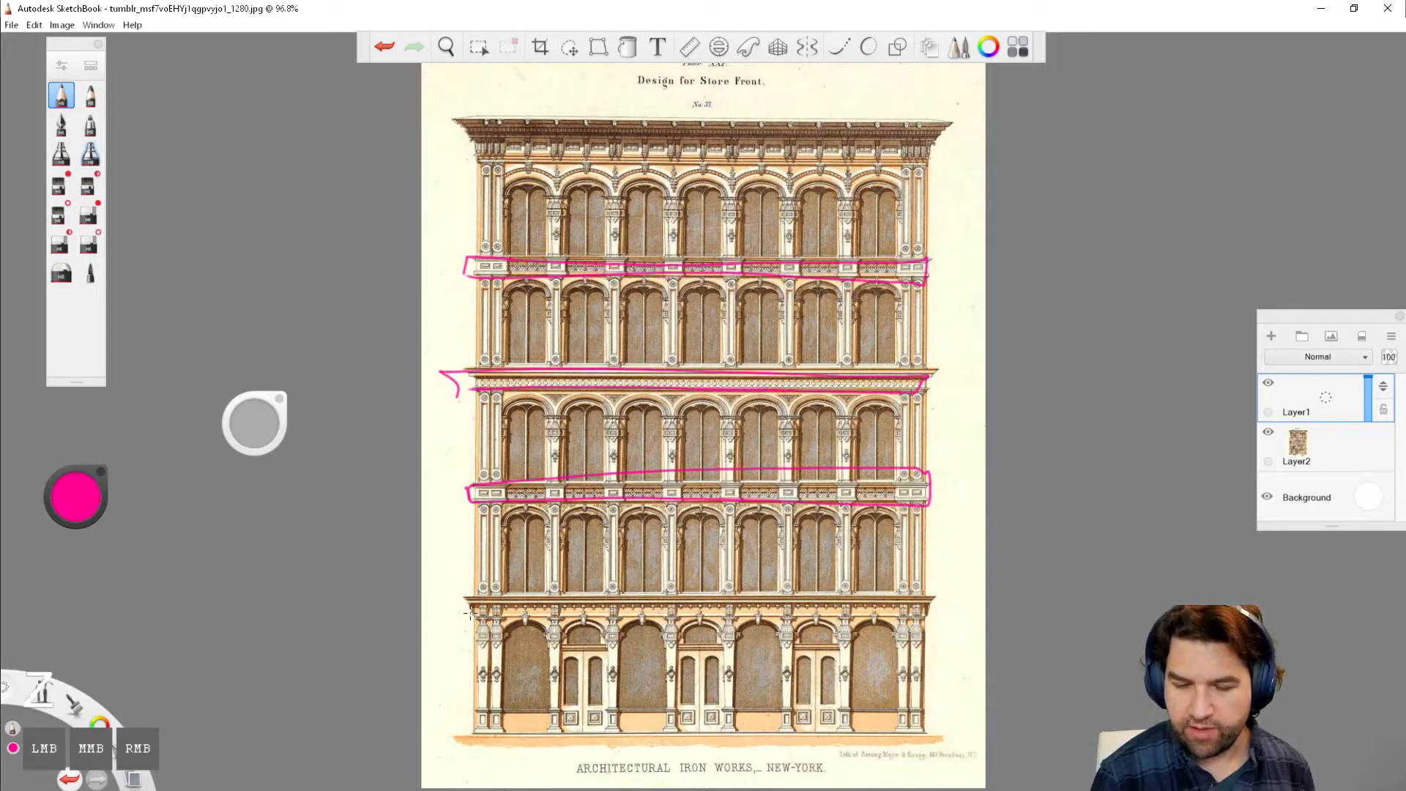
pyautogui.moveTo(926, 619)
pyautogui.mouseDown()
pyautogui.moveTo(474, 618)
pyautogui.moveTo(659, 597)
pyautogui.moveTo(930, 596)
pyautogui.moveTo(928, 615)
pyautogui.mouseUp()
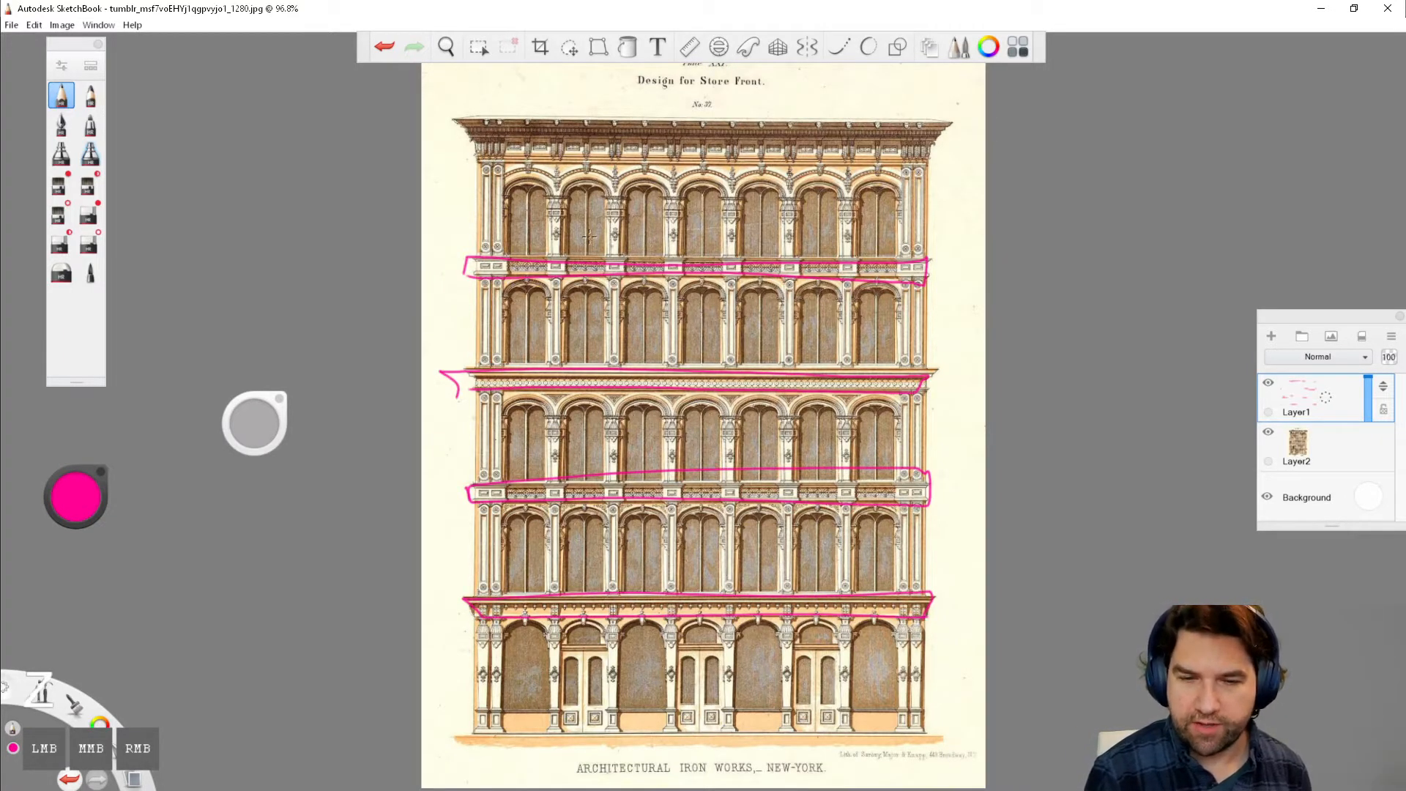
pyautogui.moveTo(472, 155)
pyautogui.mouseDown()
pyautogui.moveTo(508, 169)
pyautogui.moveTo(831, 170)
pyautogui.moveTo(928, 140)
pyautogui.moveTo(463, 135)
pyautogui.moveTo(472, 159)
pyautogui.moveTo(457, 112)
pyautogui.moveTo(961, 114)
pyautogui.moveTo(482, 123)
pyautogui.mouseUp()
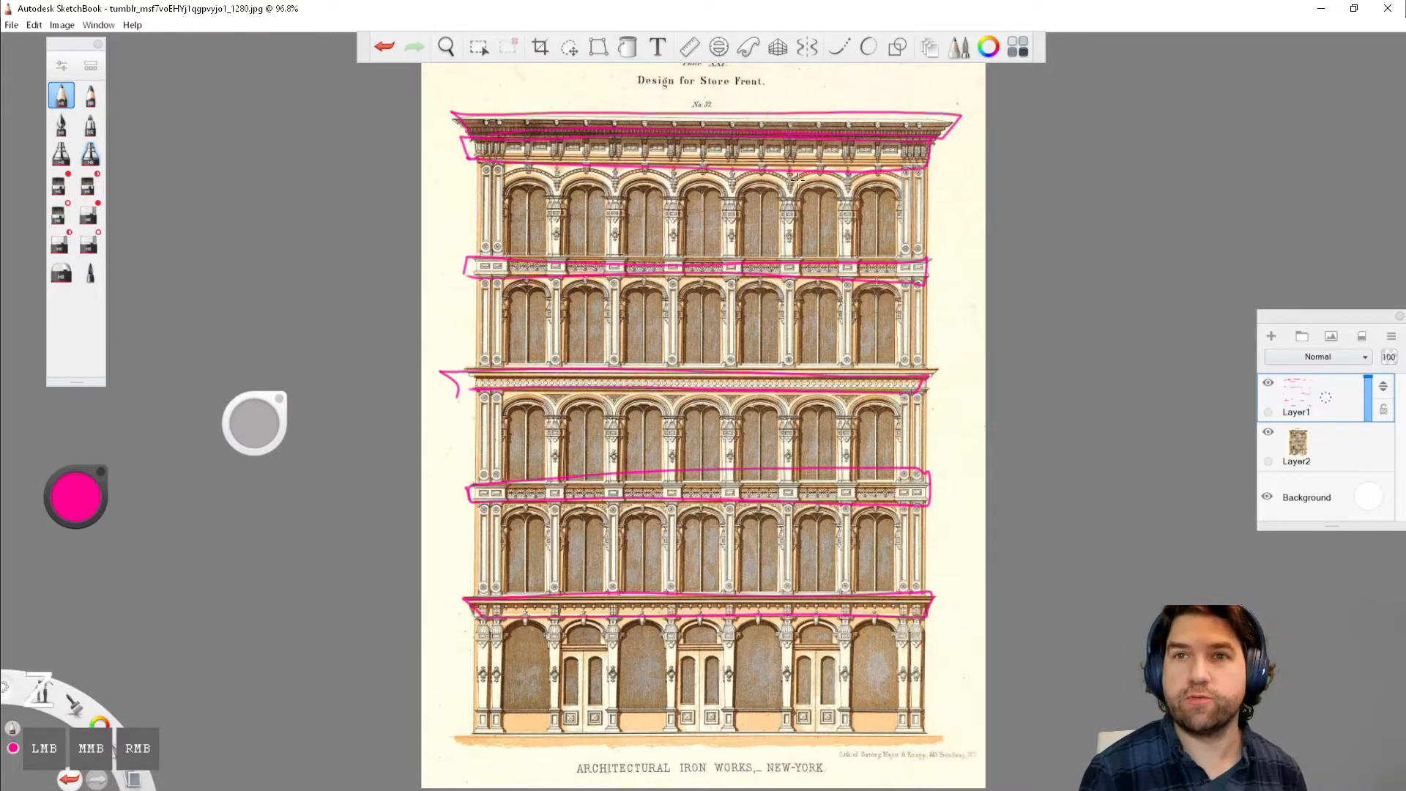
# Step: Outline the third window bay of the fourth floor in pink, redrawing it so its edges run along the column centres
pyautogui.moveTo(606, 364)
pyautogui.mouseDown()
pyautogui.moveTo(606, 279)
pyautogui.moveTo(654, 272)
pyautogui.moveTo(681, 329)
pyautogui.moveTo(599, 369)
pyautogui.mouseUp()
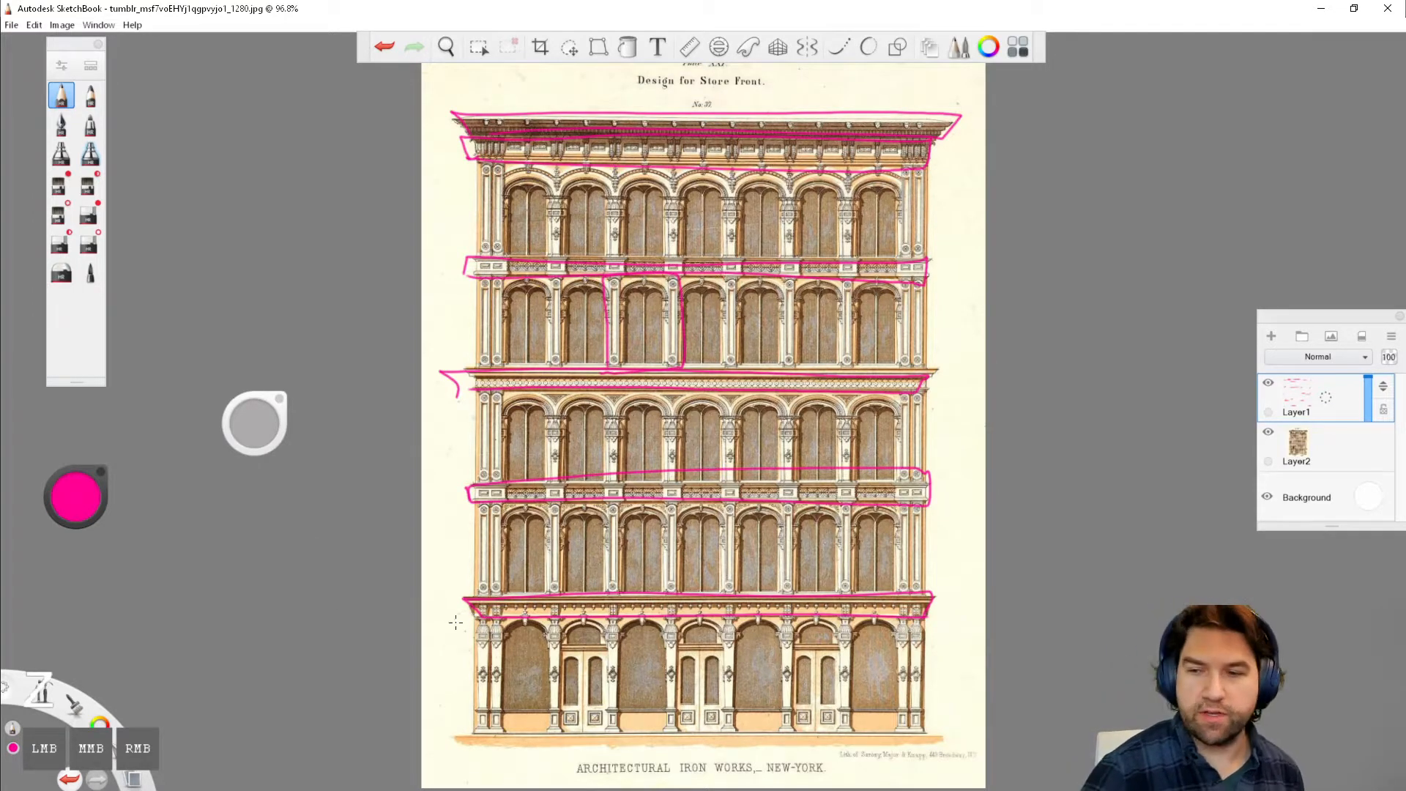
pyautogui.click(69, 778)
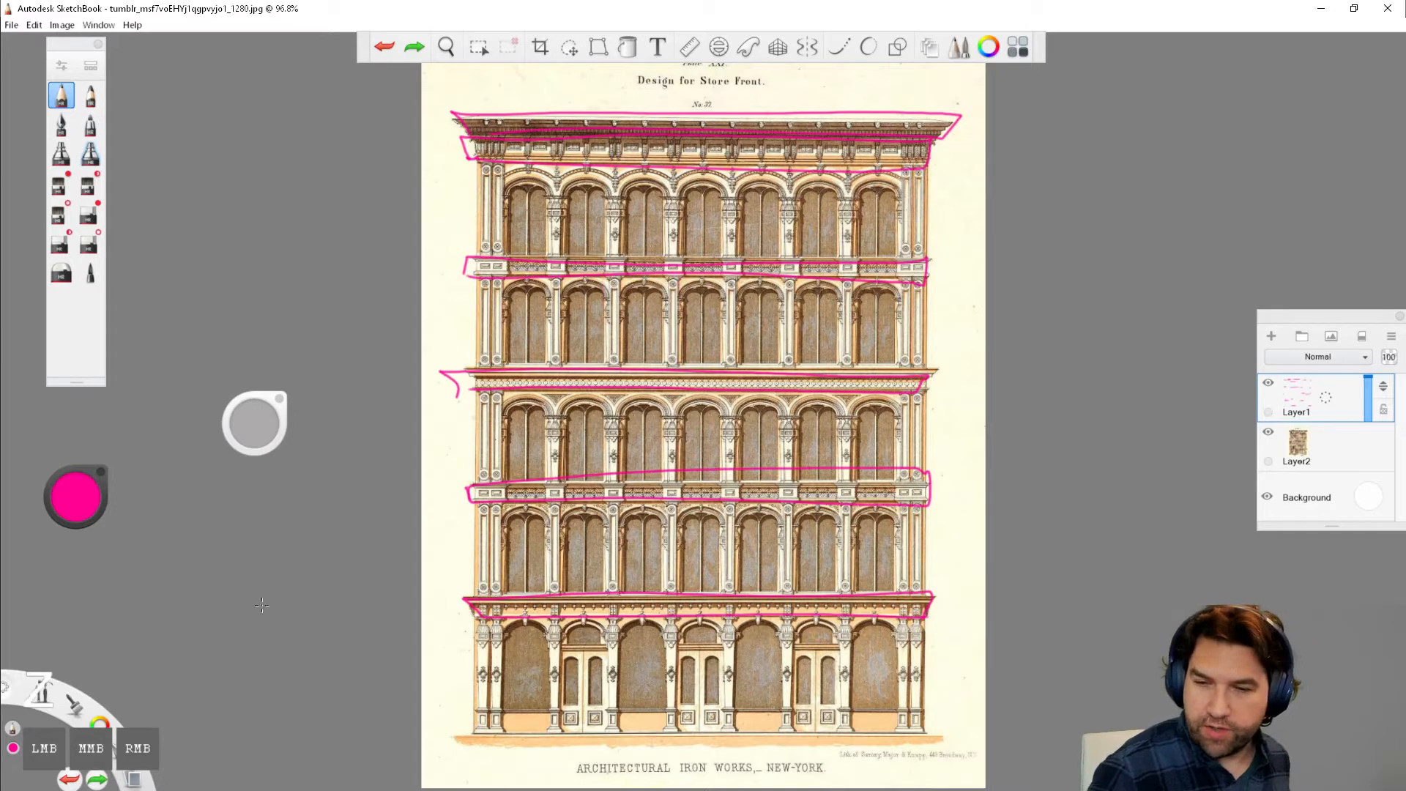
pyautogui.moveTo(613, 370)
pyautogui.mouseDown()
pyautogui.moveTo(615, 276)
pyautogui.moveTo(674, 372)
pyautogui.mouseUp()
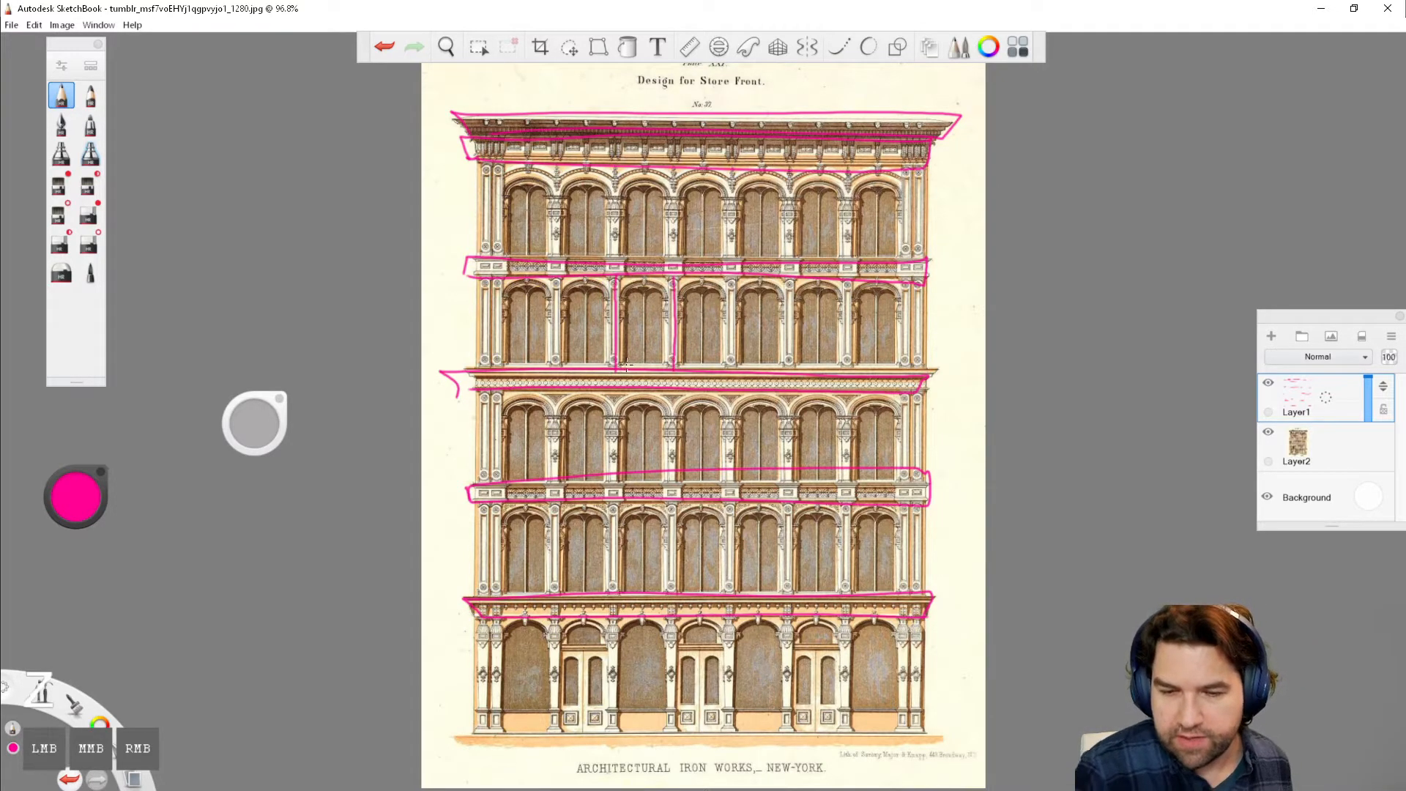
pyautogui.moveTo(615, 275); pyautogui.dragTo(675, 274)
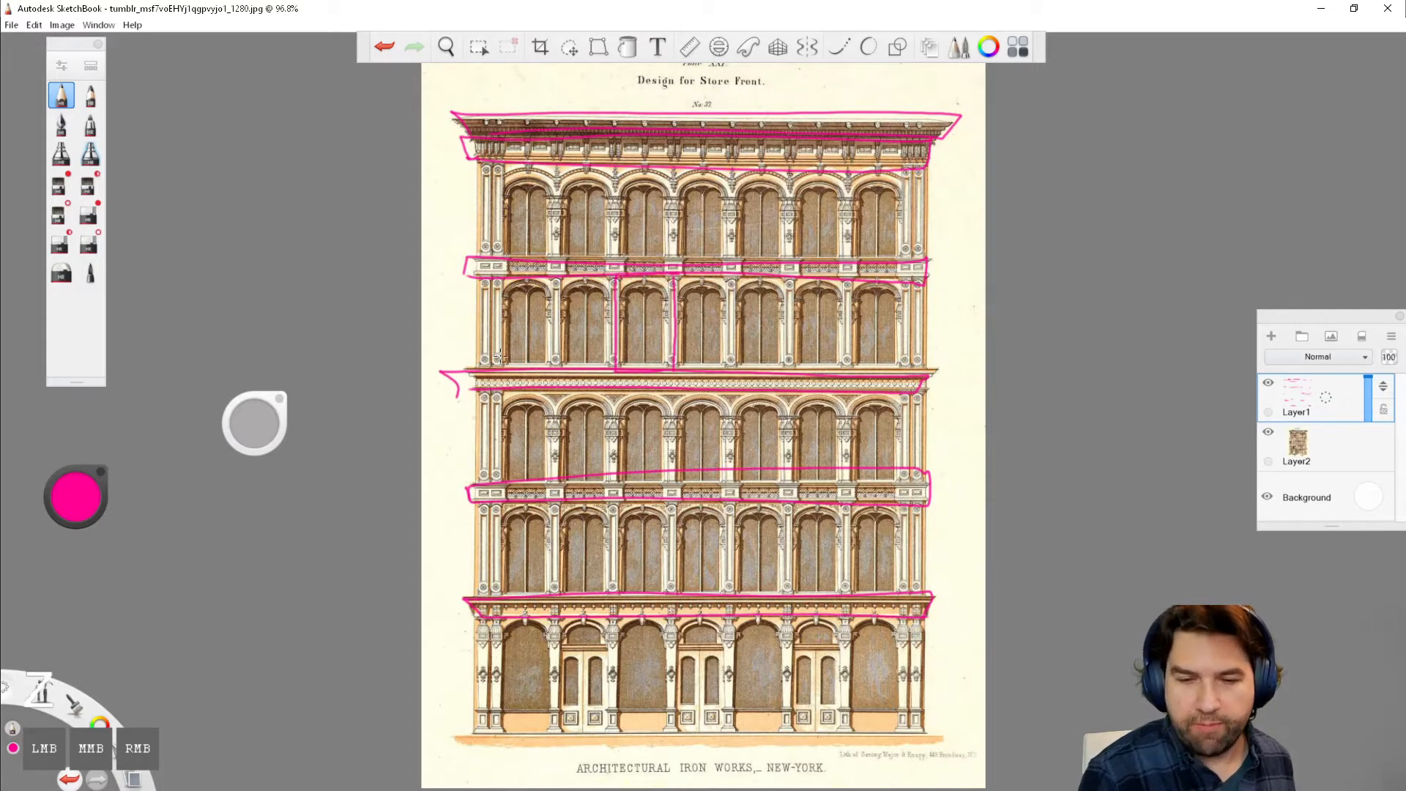
# Step: Mark the fourth floor's right corner column, the pink-outlined window bay and the third ground-floor bay with its arch in green
pyautogui.click(73, 505)
pyautogui.click(36, 500)
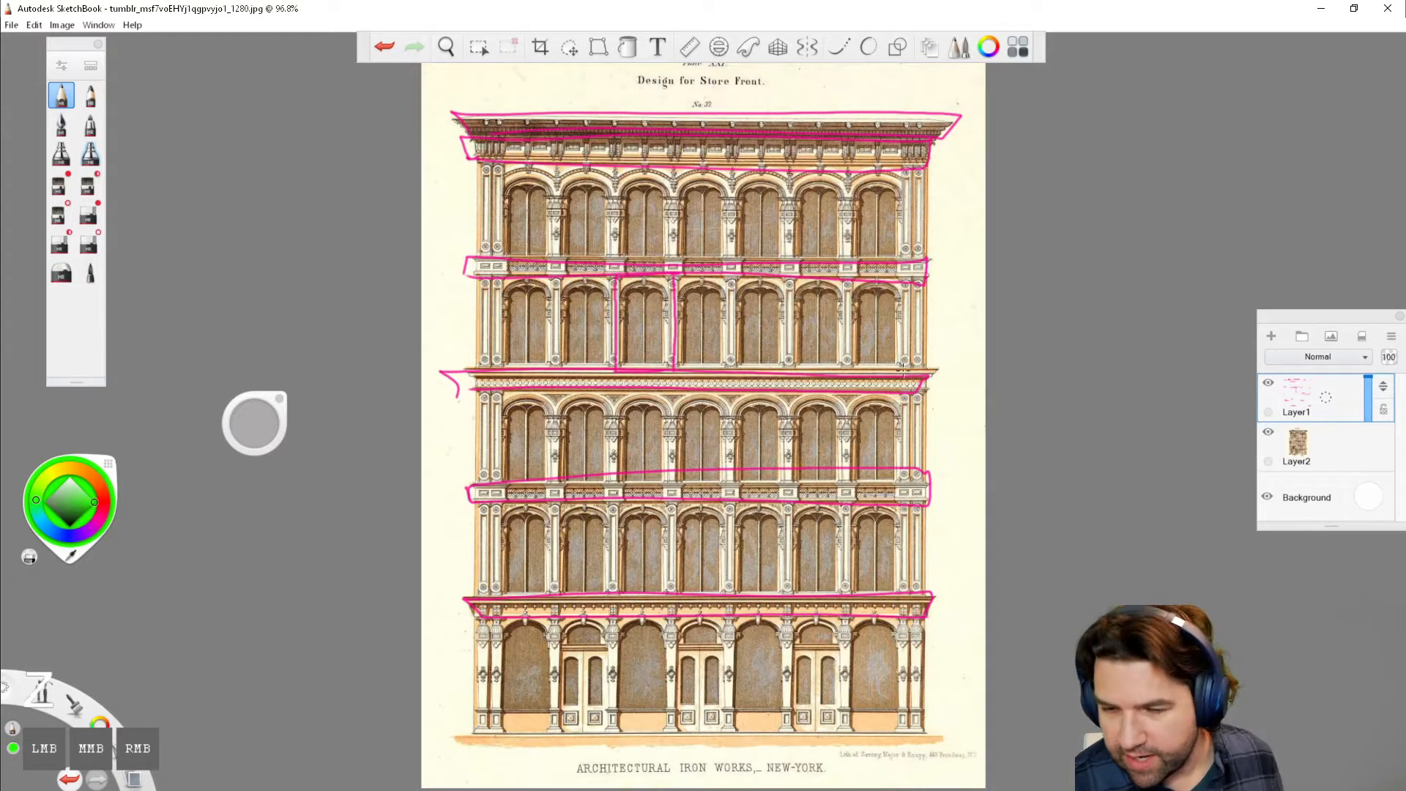
pyautogui.moveTo(905, 370)
pyautogui.mouseDown()
pyautogui.moveTo(905, 276)
pyautogui.moveTo(924, 282)
pyautogui.moveTo(925, 330)
pyautogui.moveTo(905, 366)
pyautogui.mouseUp()
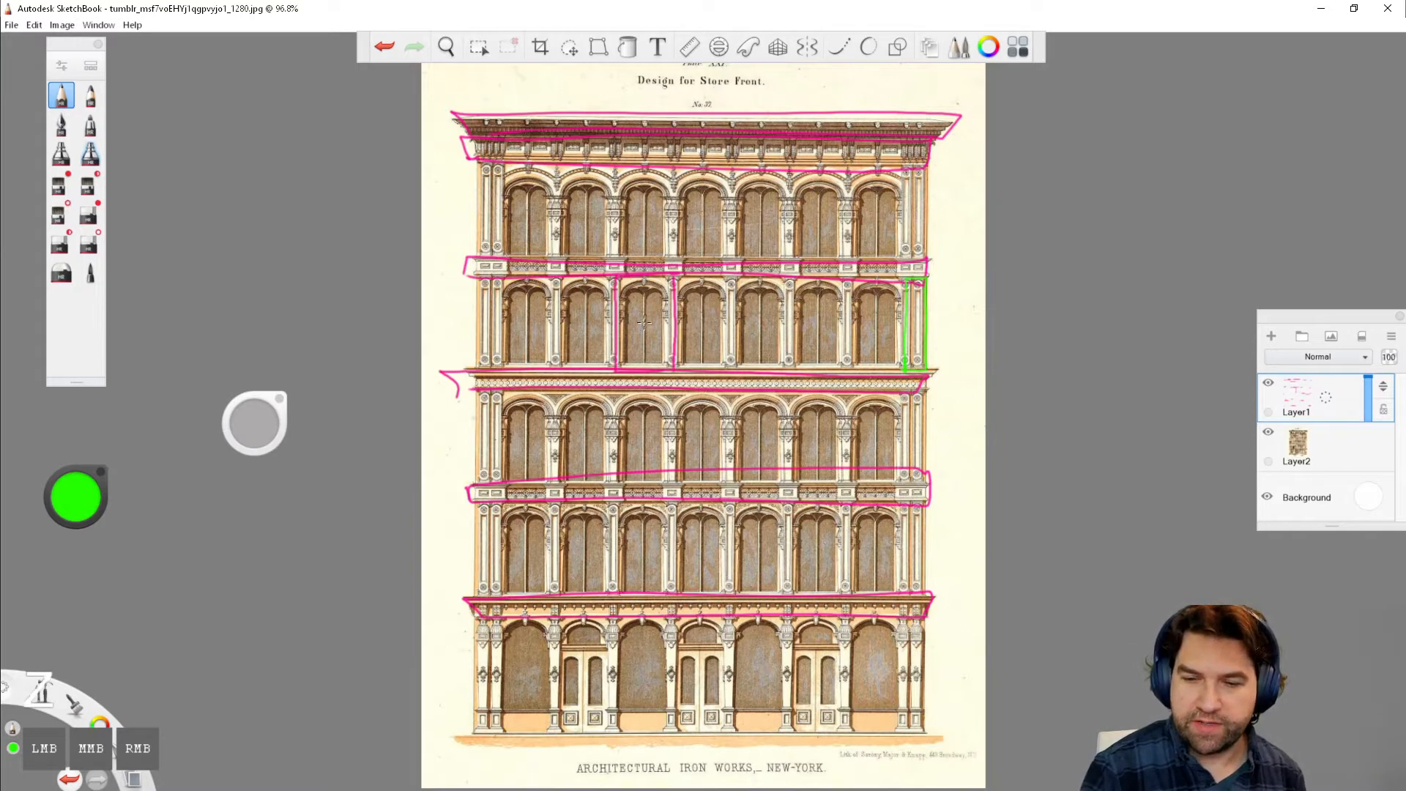
pyautogui.moveTo(639, 317); pyautogui.dragTo(654, 307)
pyautogui.moveTo(612, 728)
pyautogui.mouseDown()
pyautogui.moveTo(613, 649)
pyautogui.moveTo(671, 604)
pyautogui.moveTo(675, 724)
pyautogui.mouseUp()
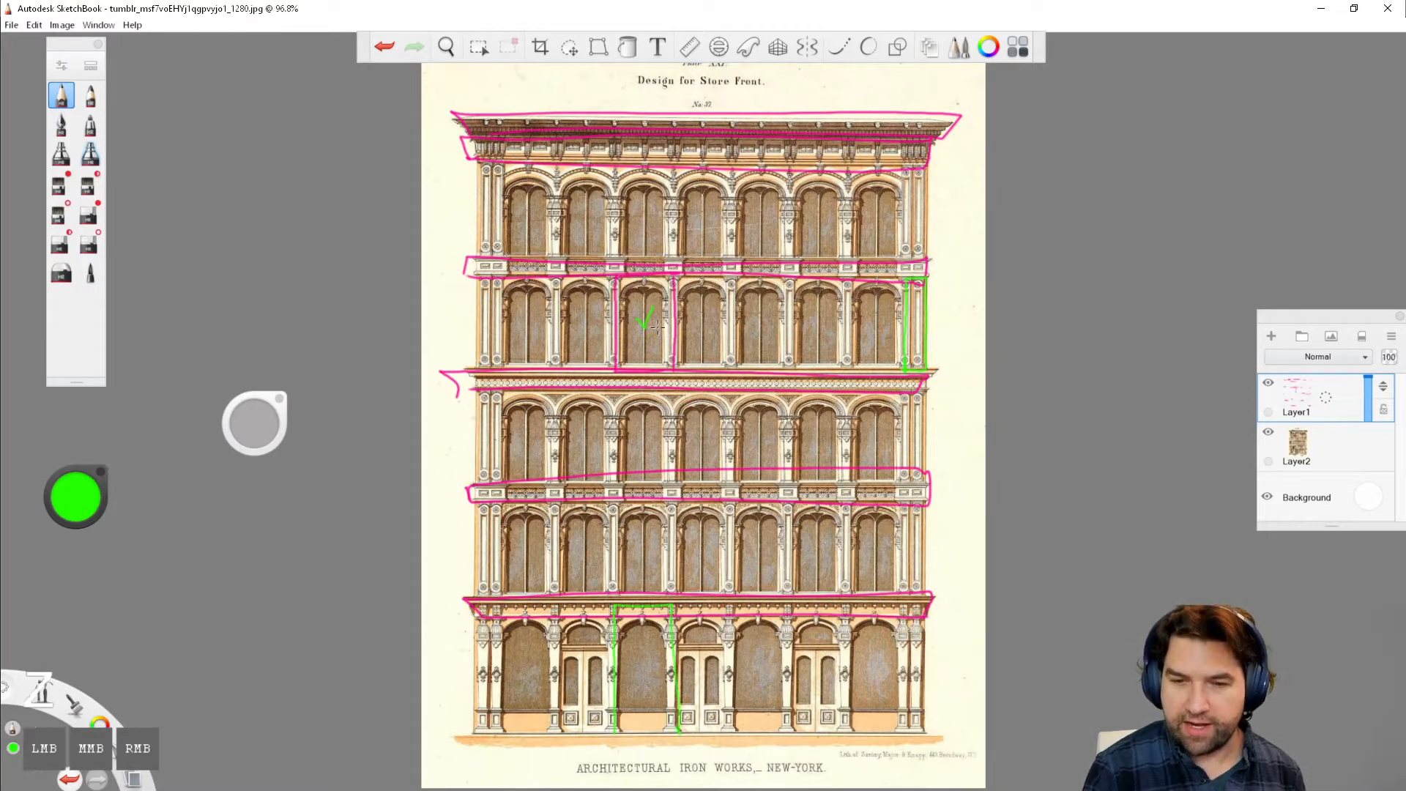
pyautogui.moveTo(619, 642)
pyautogui.mouseDown()
pyautogui.moveTo(667, 670)
pyautogui.moveTo(670, 729)
pyautogui.moveTo(621, 721)
pyautogui.mouseUp()
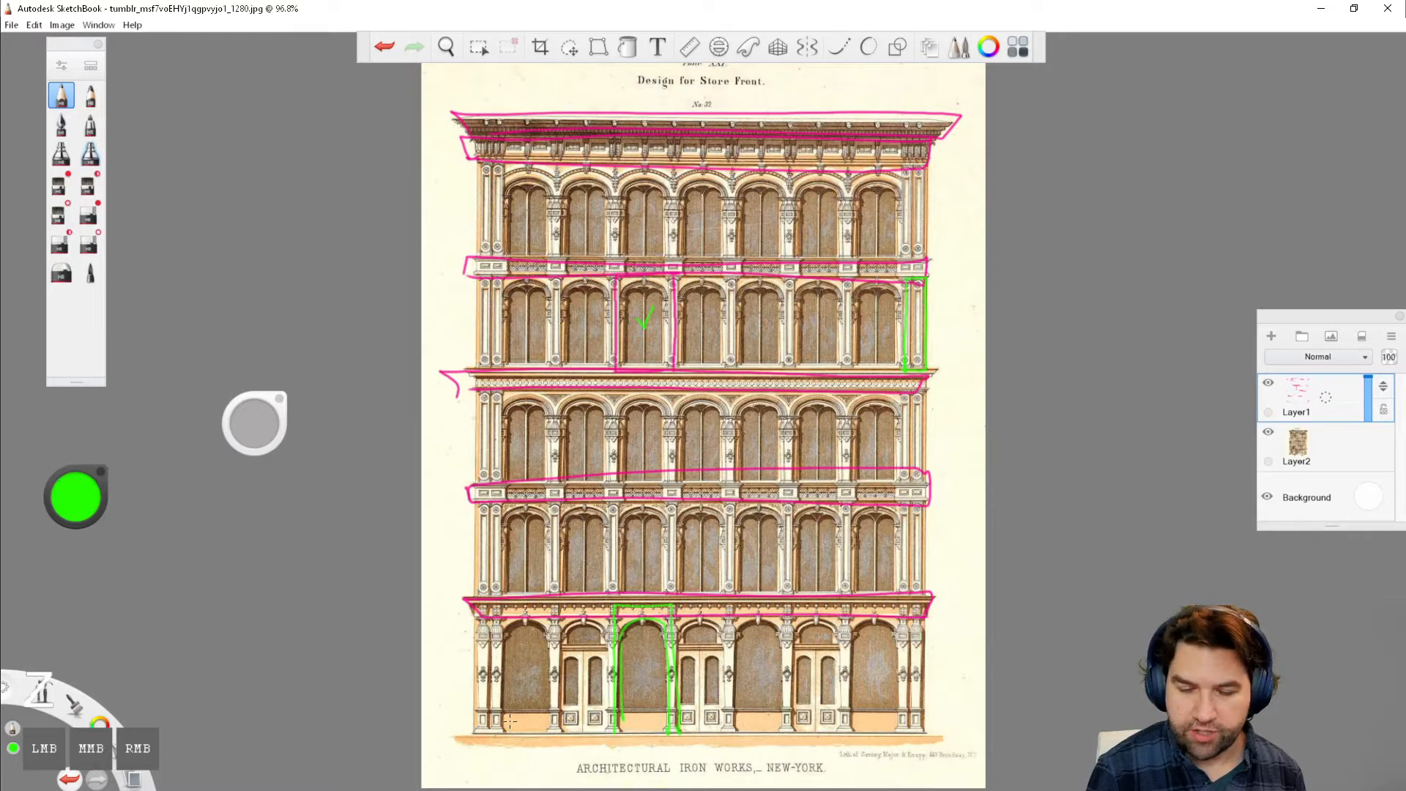
# Step: Outline and hatch the first two ground-floor openings, the window and the door, in blue
pyautogui.click(78, 499)
pyautogui.click(62, 538)
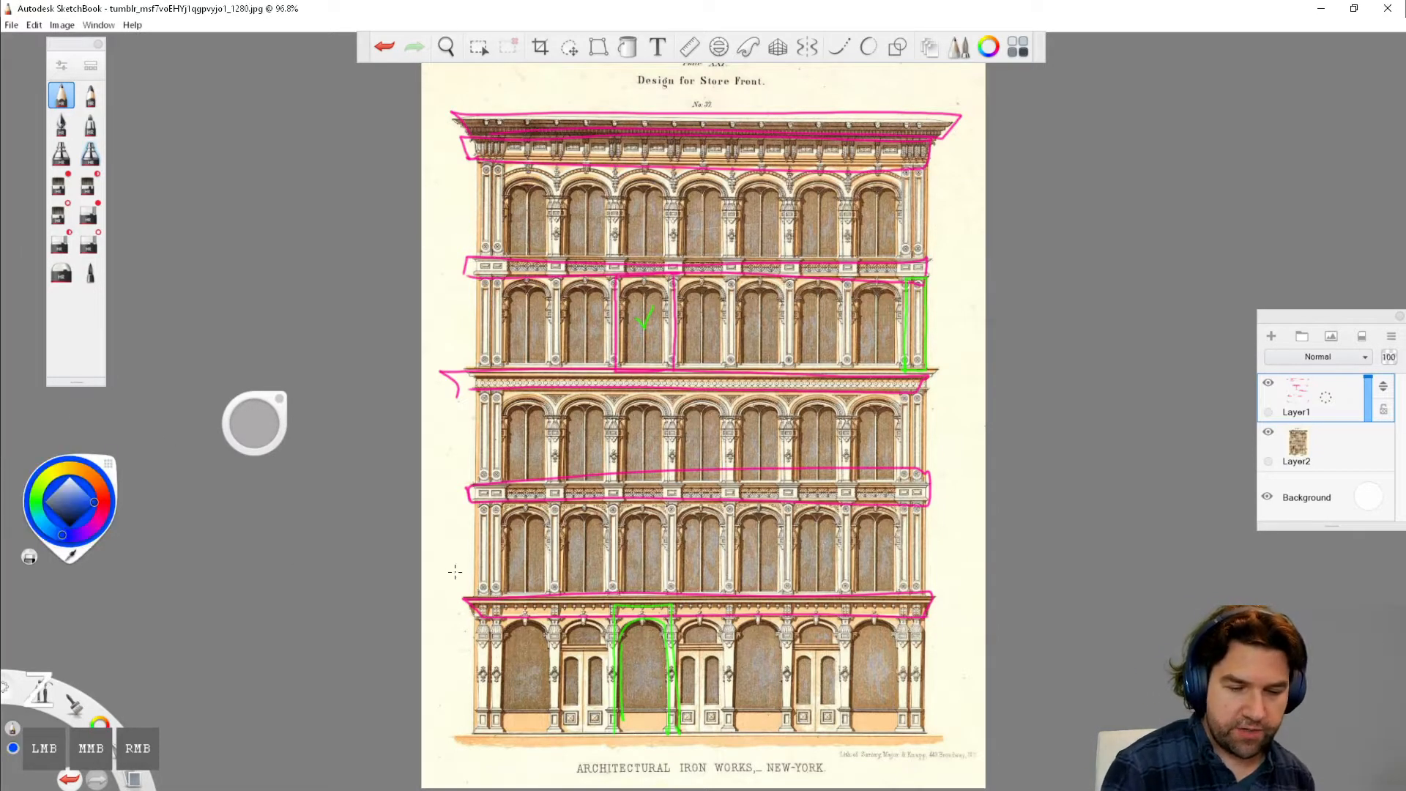
pyautogui.moveTo(511, 728)
pyautogui.mouseDown()
pyautogui.moveTo(504, 681)
pyautogui.moveTo(551, 659)
pyautogui.moveTo(513, 729)
pyautogui.moveTo(560, 646)
pyautogui.moveTo(604, 727)
pyautogui.moveTo(565, 731)
pyautogui.mouseUp()
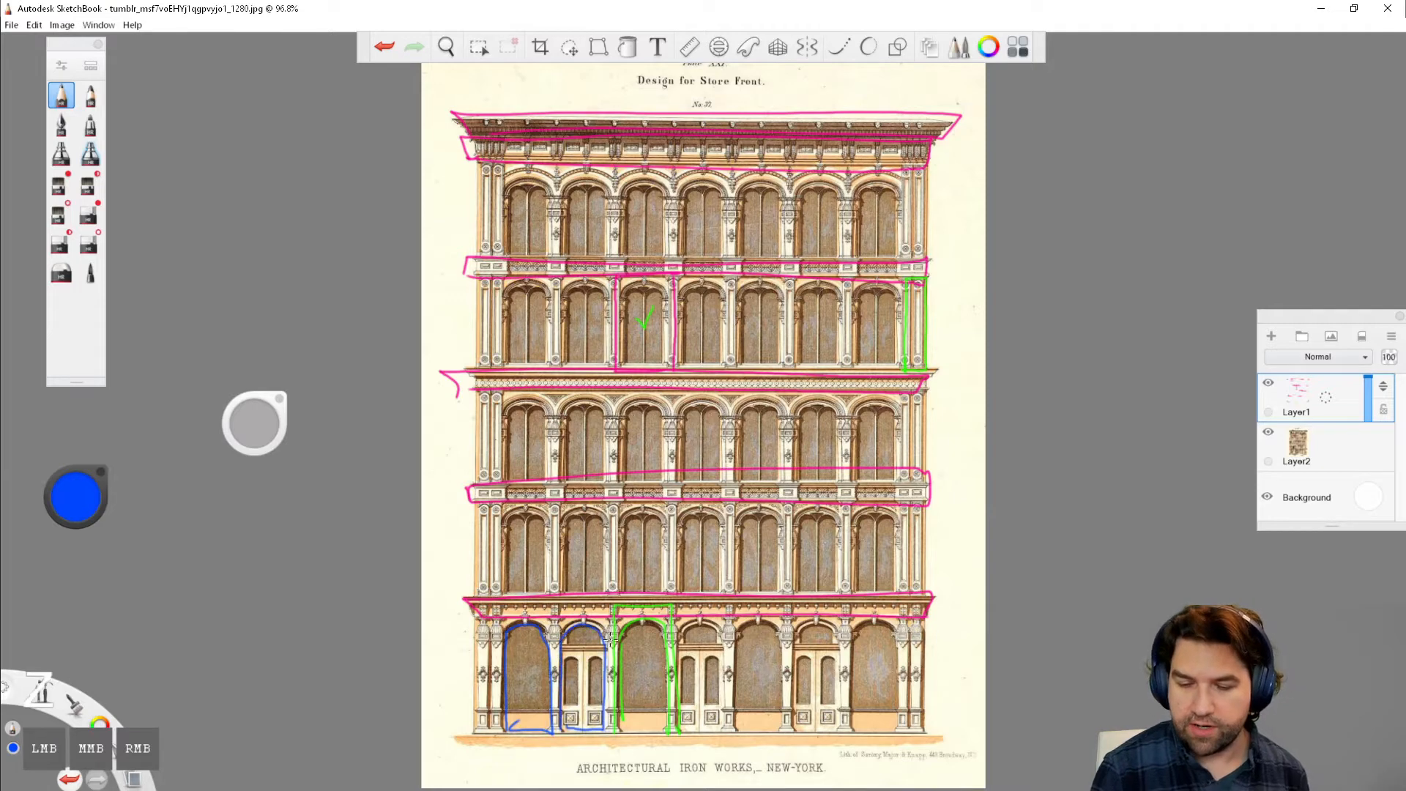
pyautogui.moveTo(578, 620)
pyautogui.mouseDown()
pyautogui.moveTo(593, 685)
pyautogui.moveTo(582, 726)
pyautogui.mouseUp()
pyautogui.moveTo(523, 628)
pyautogui.mouseDown()
pyautogui.moveTo(560, 711)
pyautogui.moveTo(542, 753)
pyautogui.mouseUp()
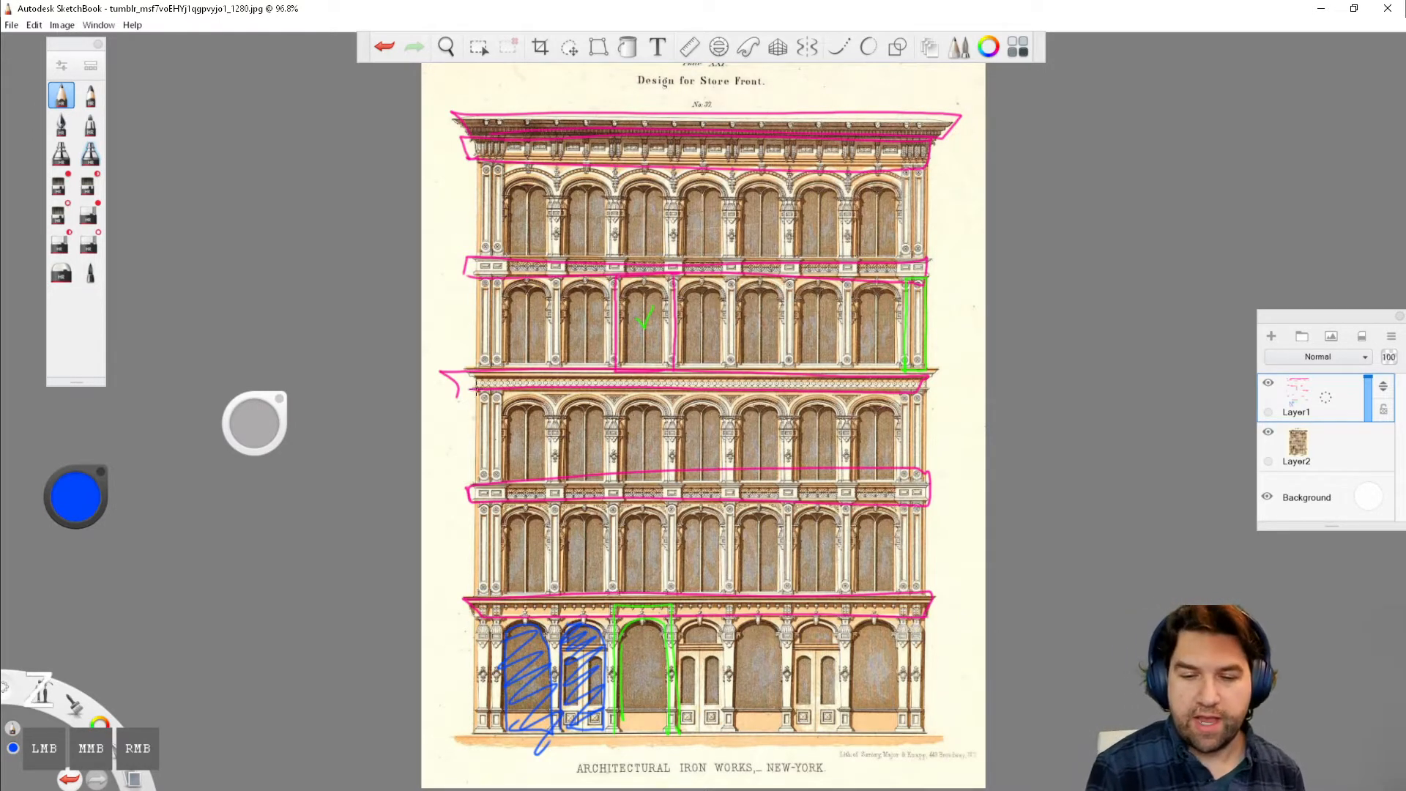
pyautogui.moveTo(472, 372)
pyautogui.mouseDown()
pyautogui.moveTo(818, 374)
pyautogui.moveTo(802, 398)
pyautogui.moveTo(506, 396)
pyautogui.mouseUp()
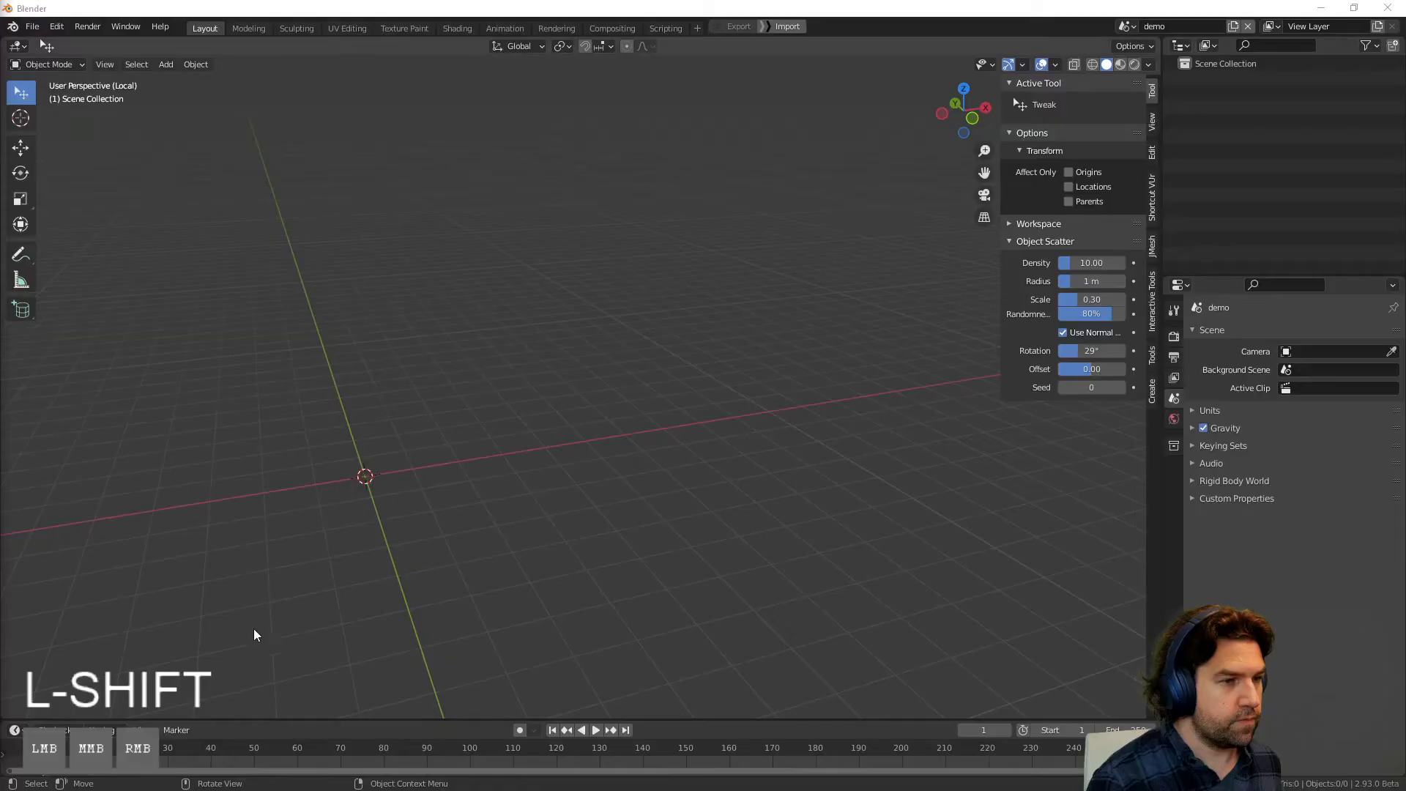
# Step: Switch to Blender and add a plane mesh at the origin
pyautogui.keyDown('shift'); pyautogui.moveTo(253, 499); pyautogui.dragTo(373, 479, button='middle'); pyautogui.keyUp('shift')
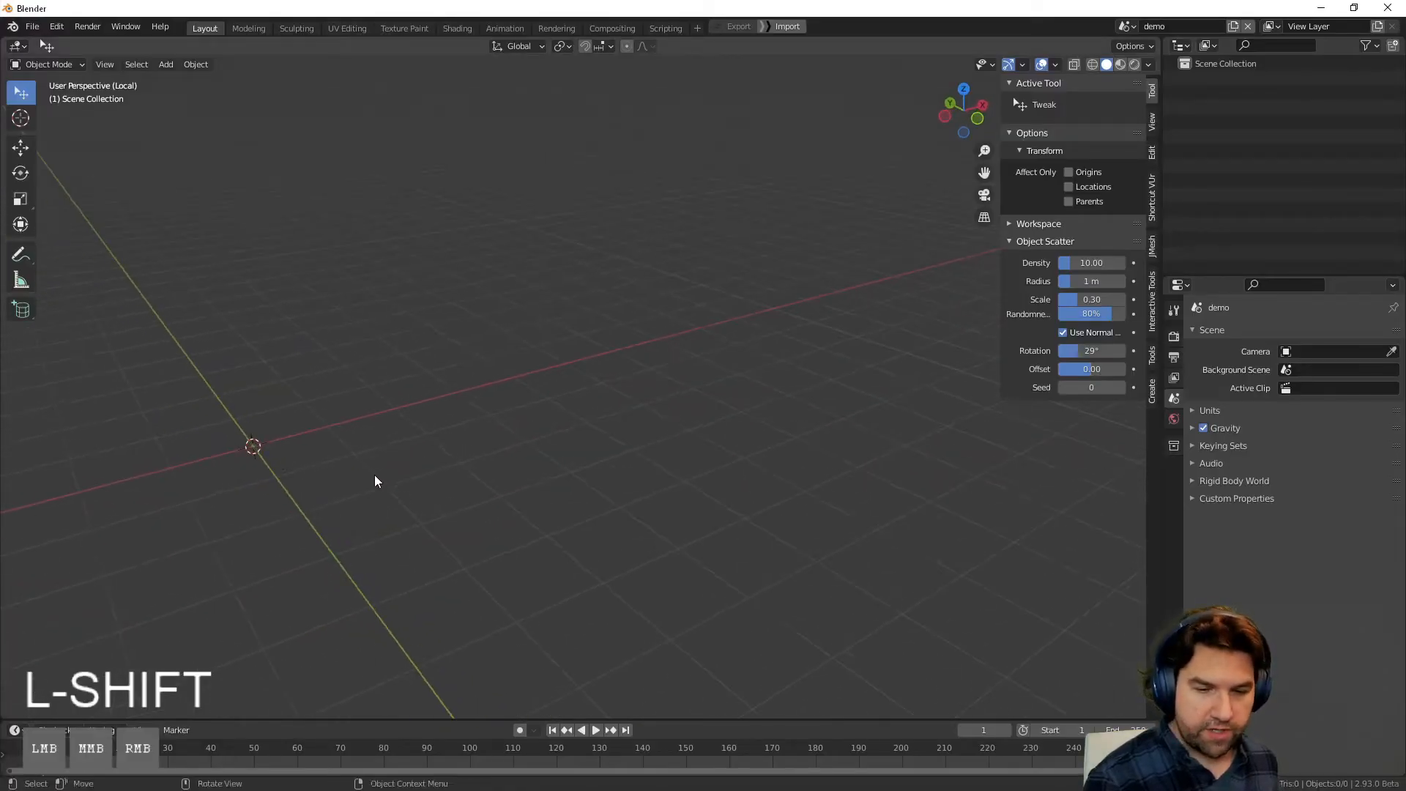
pyautogui.hotkey('shift', 'a')
pyautogui.moveTo(279, 455)
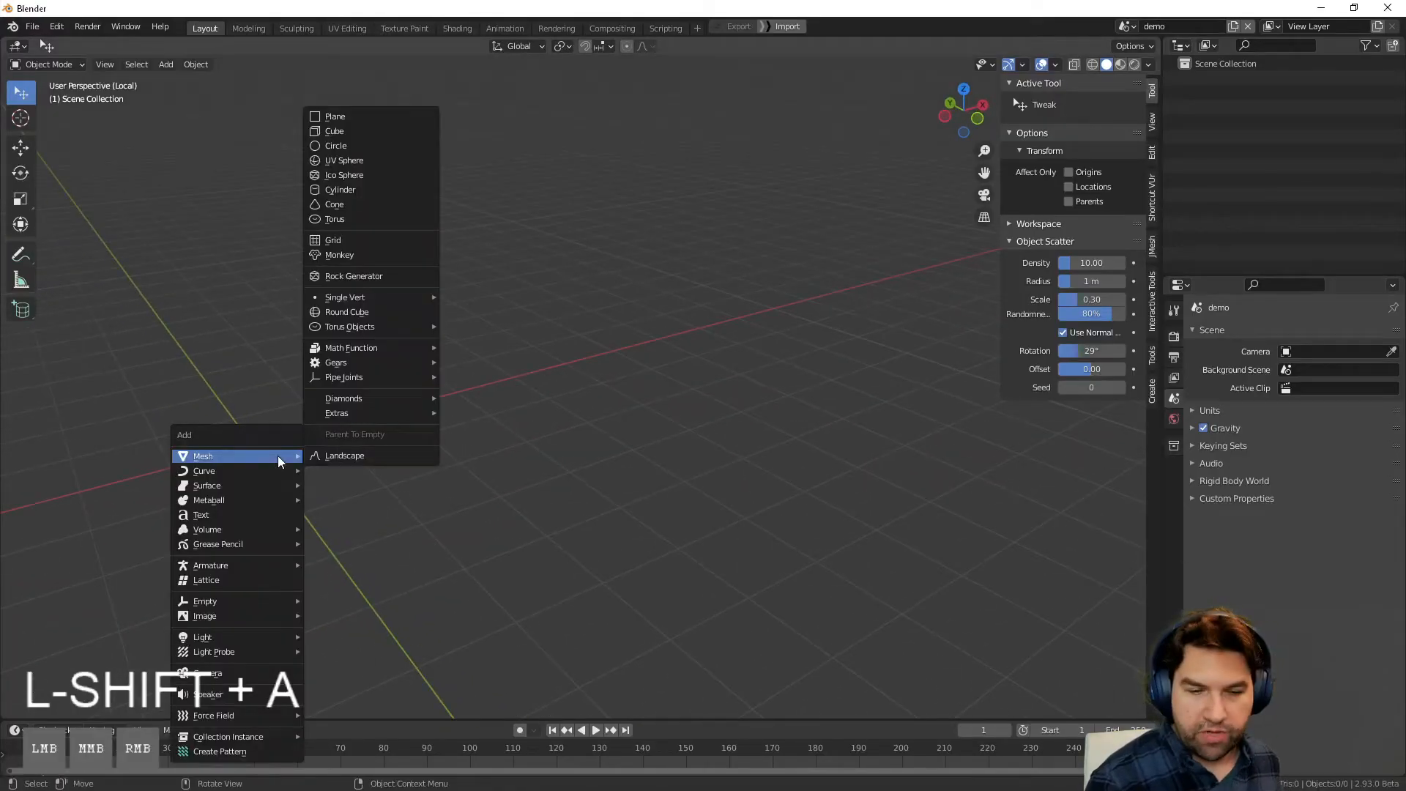
pyautogui.click(363, 118)
pyautogui.moveTo(386, 430); pyautogui.dragTo(773, 243, button='middle')
# Step: Turn on the Face Orientation overlay and check the plane from above
pyautogui.click(1056, 65)
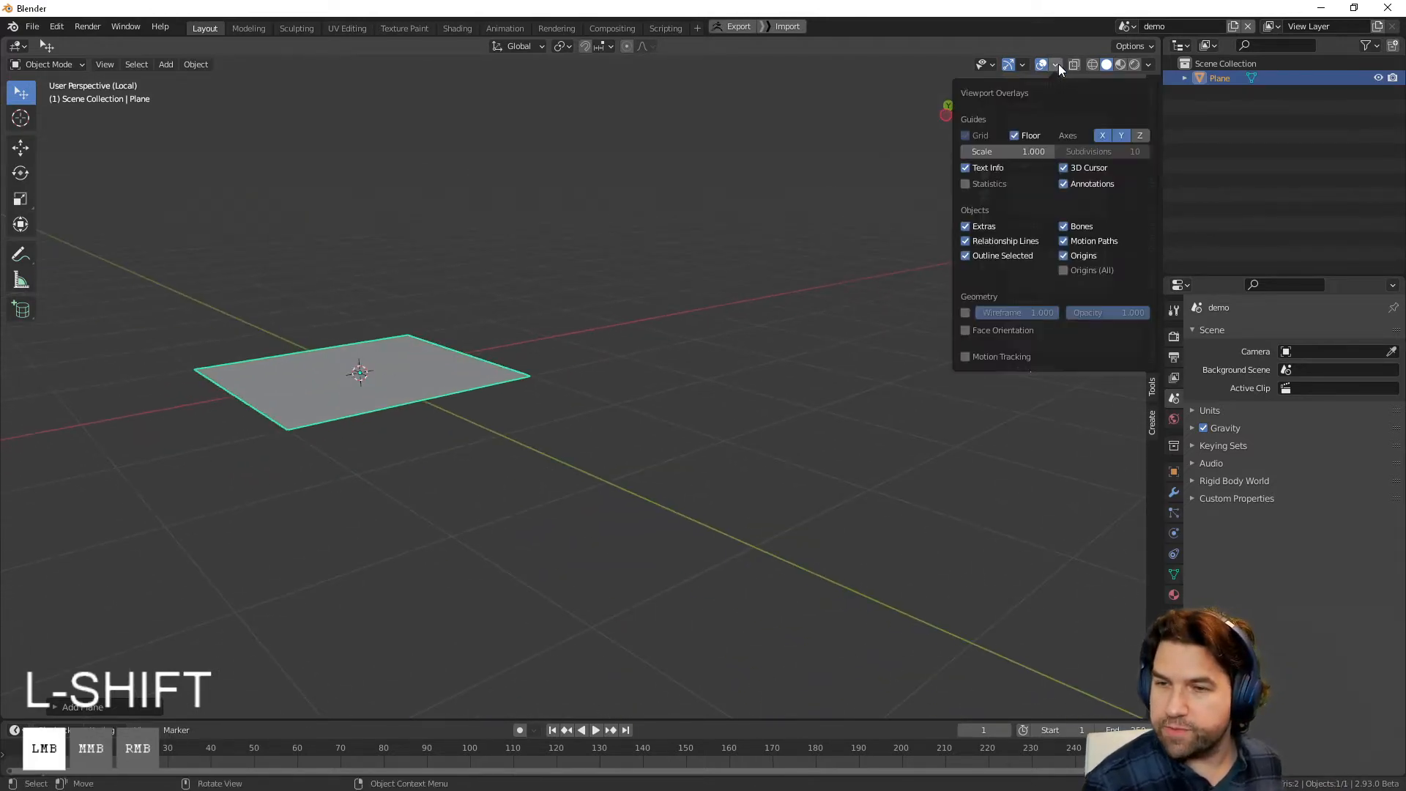
pyautogui.click(1057, 65)
pyautogui.click(1057, 65)
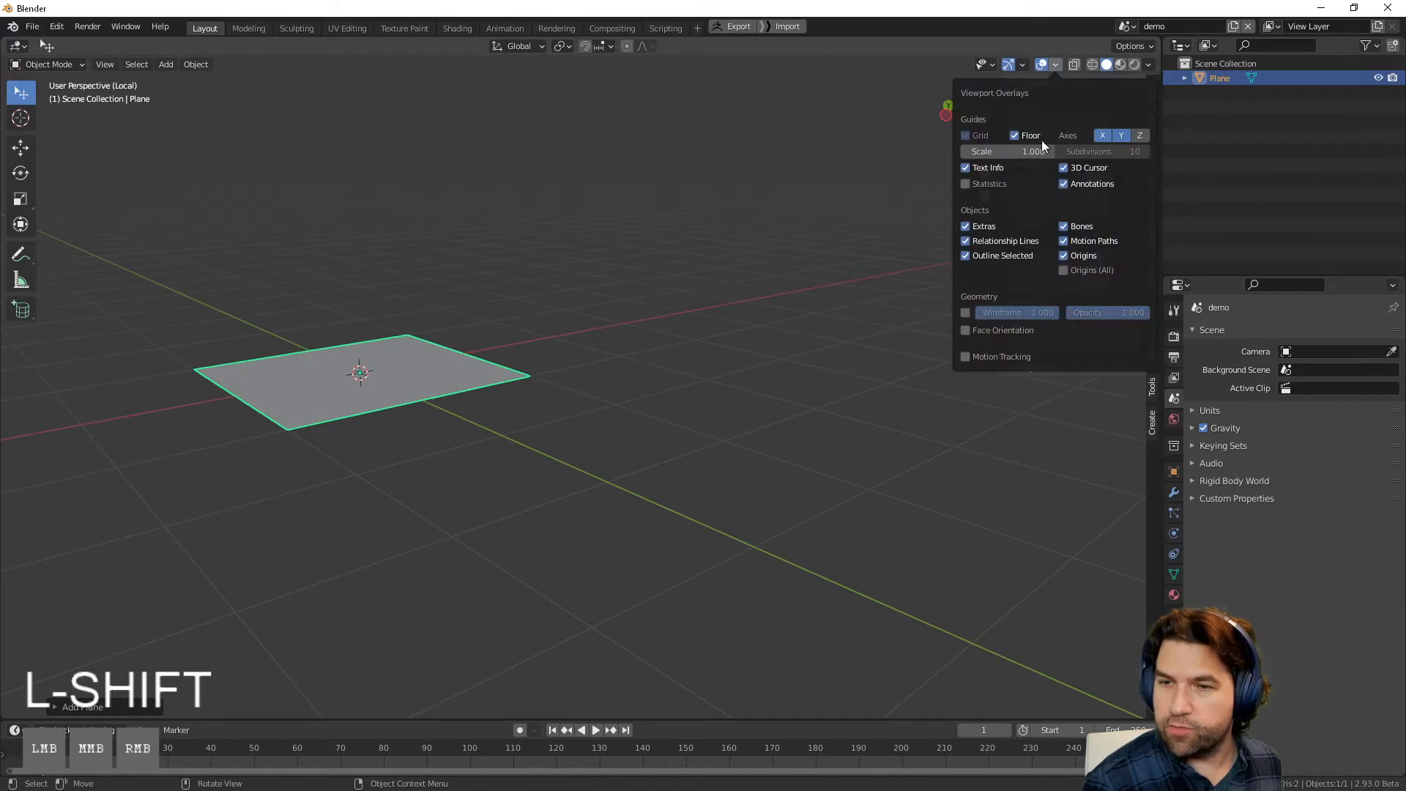
pyautogui.click(965, 331)
pyautogui.moveTo(822, 378); pyautogui.dragTo(631, 344, button='middle')
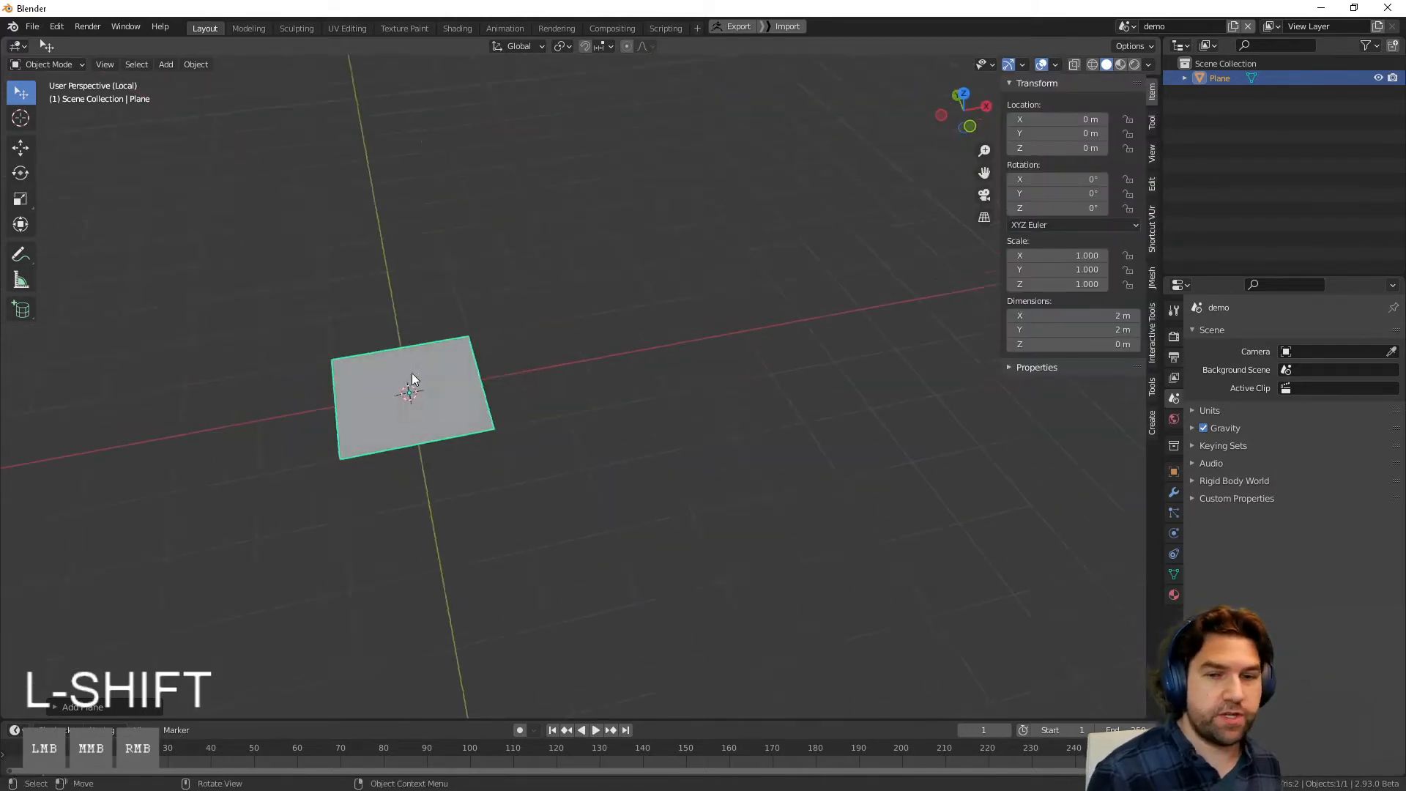
# Step: Raise the opacity of the blue Face Orientation Front colour in the 3D Viewport theme and close the preferences
pyautogui.moveTo(408, 386); pyautogui.dragTo(552, 305, button='middle')
pyautogui.click(57, 27)
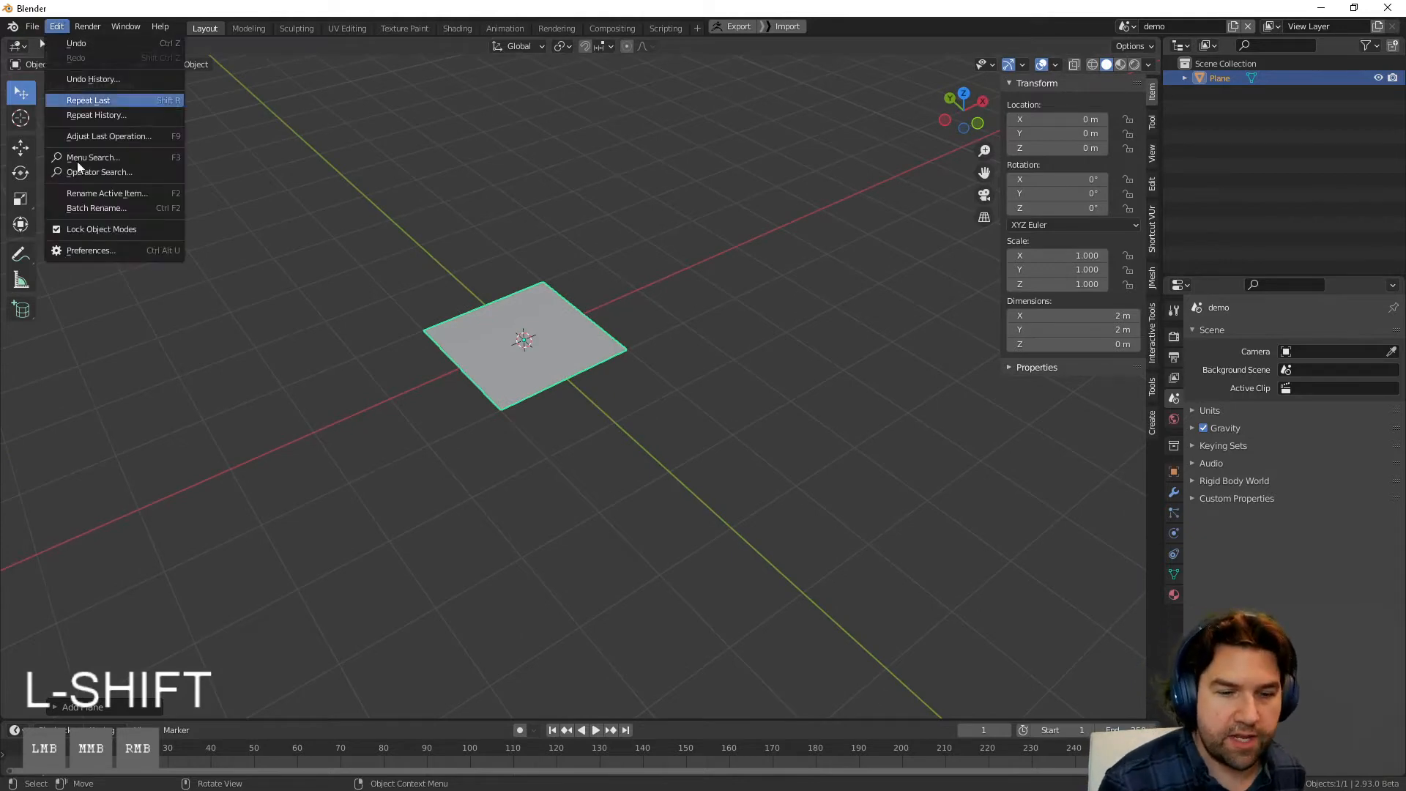
pyautogui.click(89, 253)
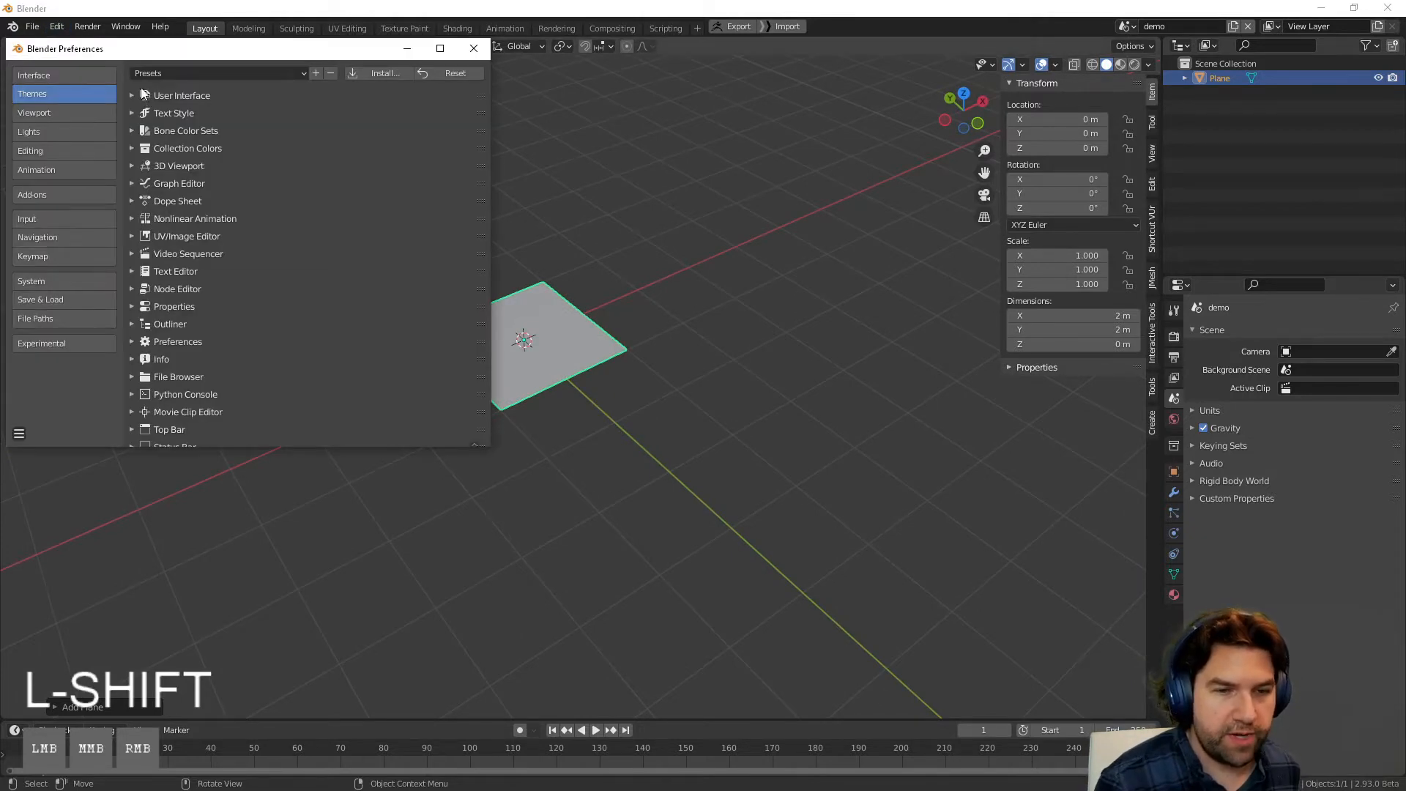
pyautogui.click(133, 165)
pyautogui.scroll(-15, 284, 290)
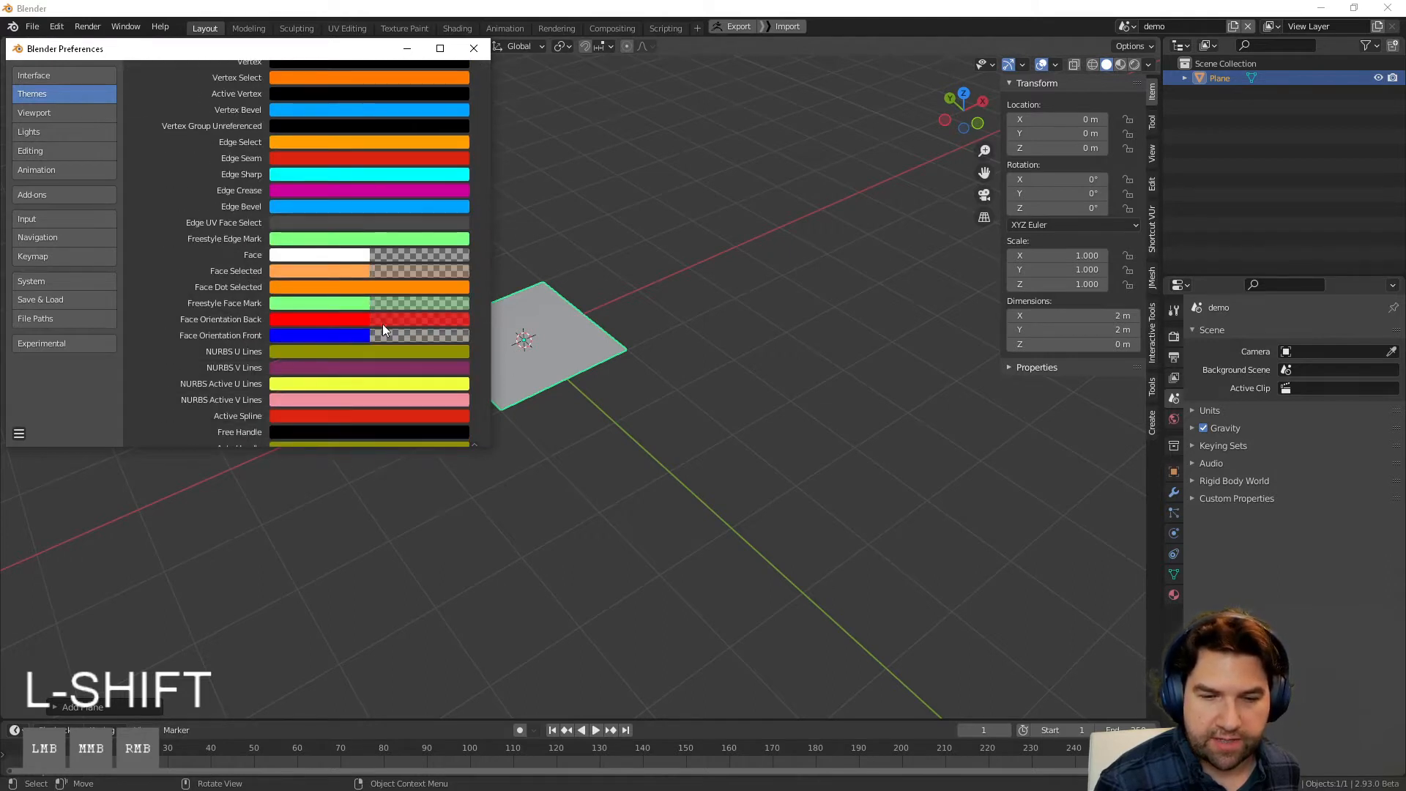
pyautogui.click(404, 331)
pyautogui.moveTo(375, 311)
pyautogui.mouseDown()
pyautogui.moveTo(439, 310)
pyautogui.moveTo(341, 310)
pyautogui.moveTo(428, 312)
pyautogui.moveTo(391, 312)
pyautogui.mouseUp()
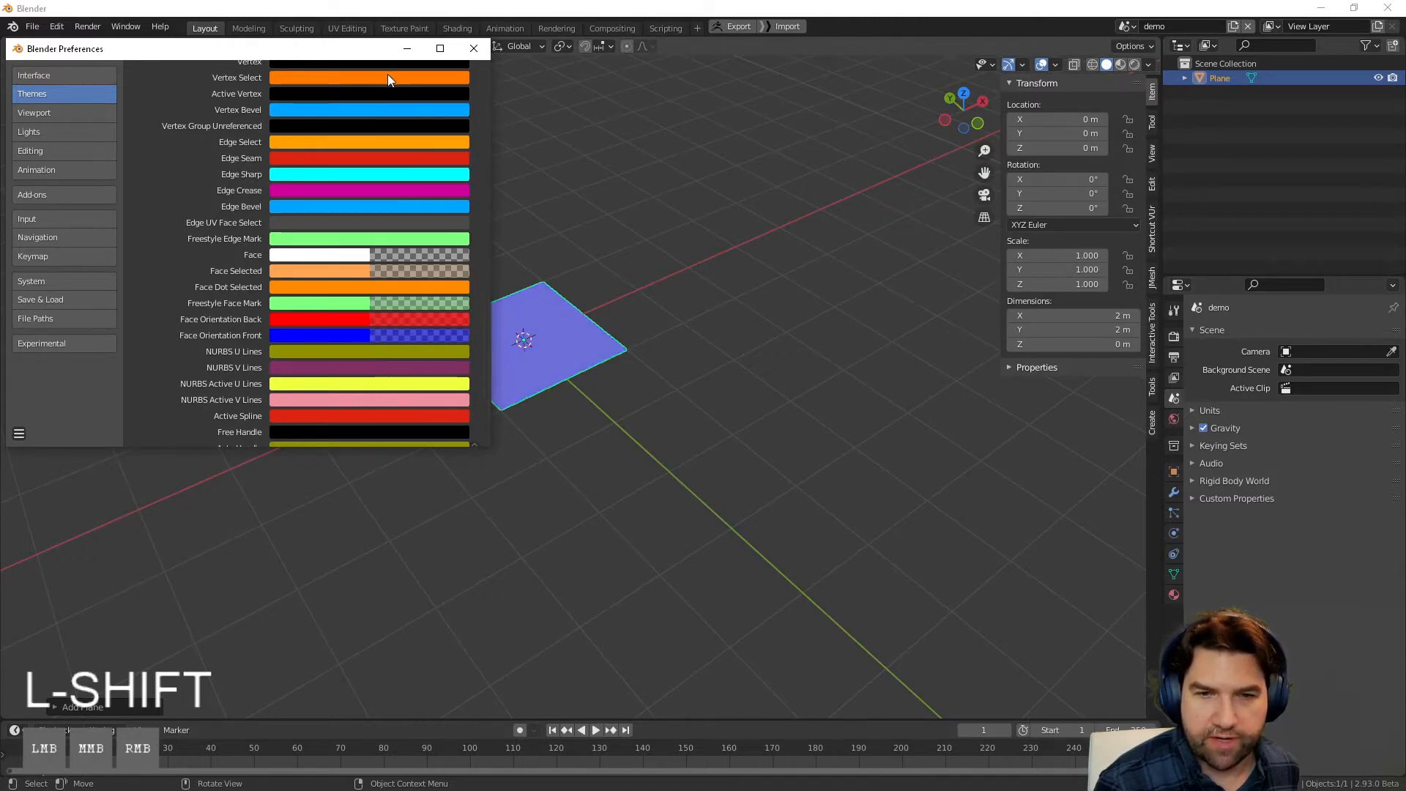
pyautogui.click(582, 446)
pyautogui.moveTo(581, 447); pyautogui.dragTo(594, 425, button='middle')
pyautogui.click(472, 49)
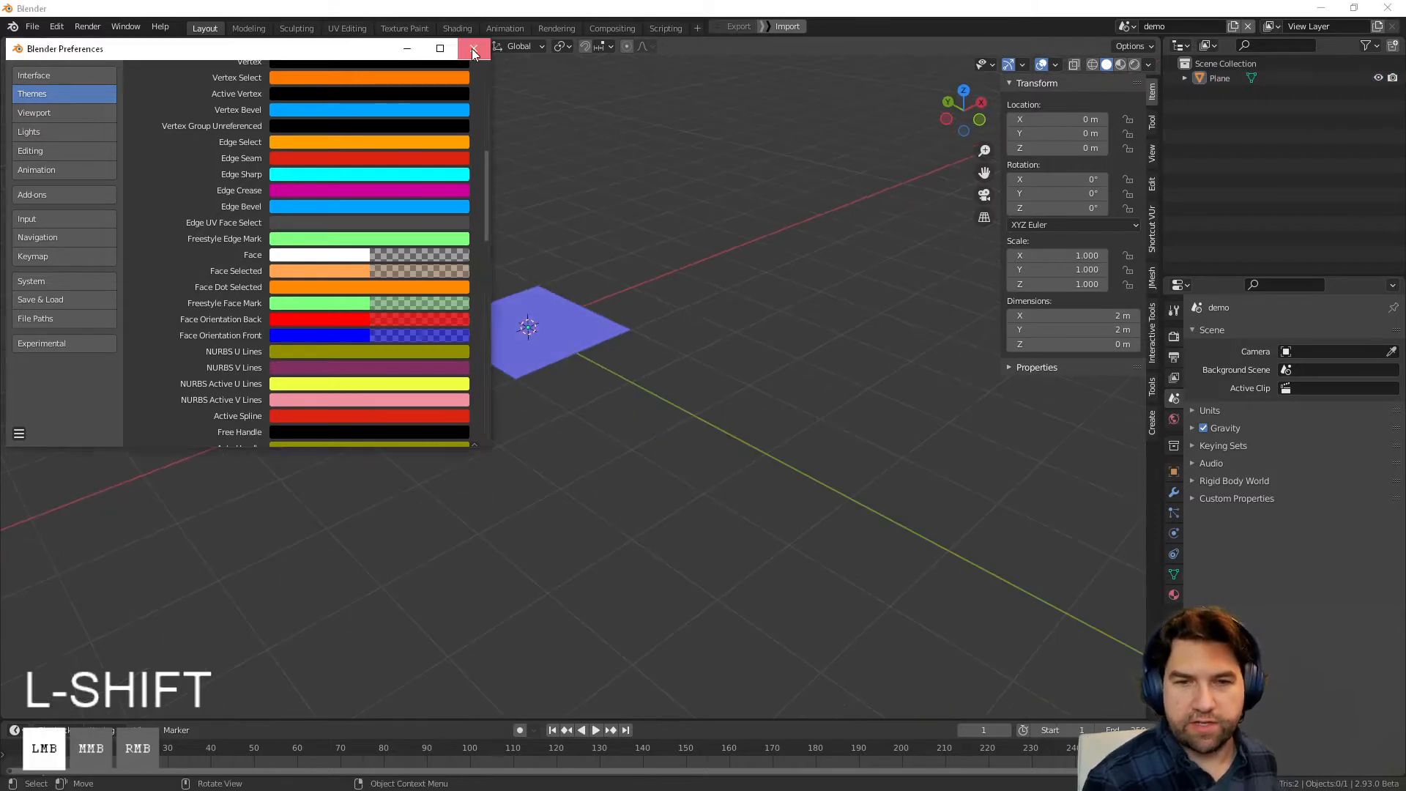
# Step: Inspect the coloured front face of the plane and turn off the Face Orientation overlay
pyautogui.moveTo(556, 293); pyautogui.dragTo(513, 432, button='middle')
pyautogui.click(503, 414)
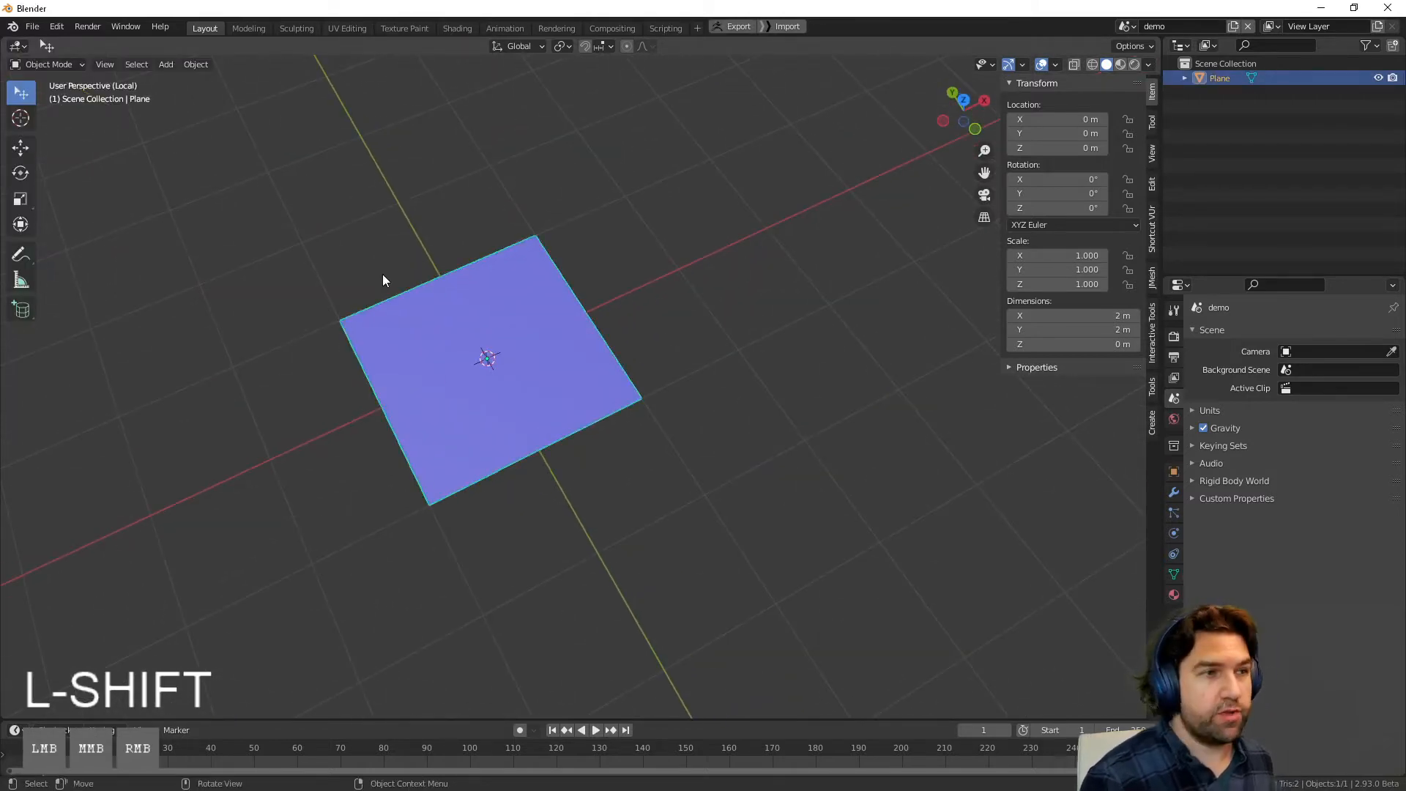
pyautogui.click(1054, 65)
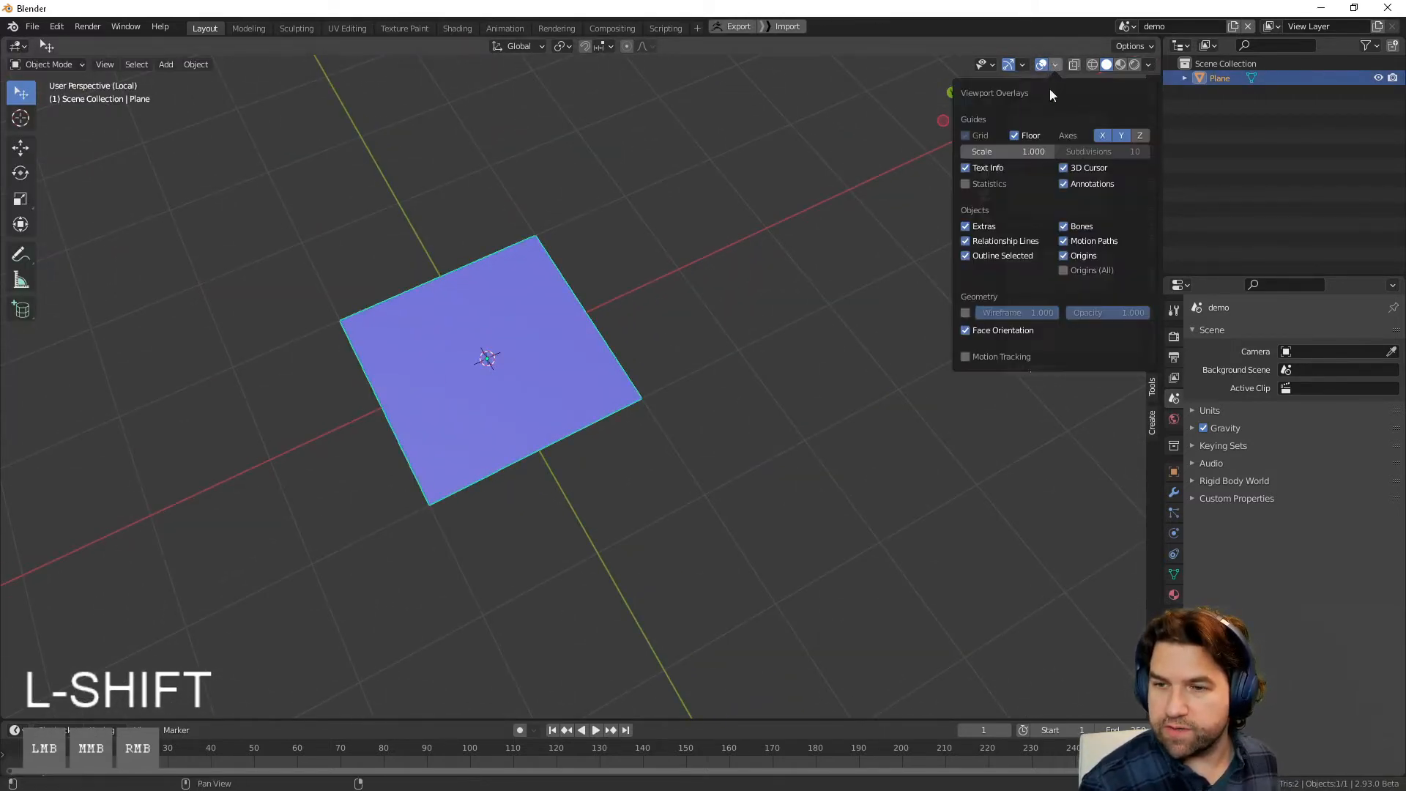
pyautogui.click(965, 329)
# Step: Rotate the plane 90 degrees about the X axis and show it in the front orthographic view
pyautogui.moveTo(623, 311); pyautogui.dragTo(727, 343, button='middle')
pyautogui.write('rx')
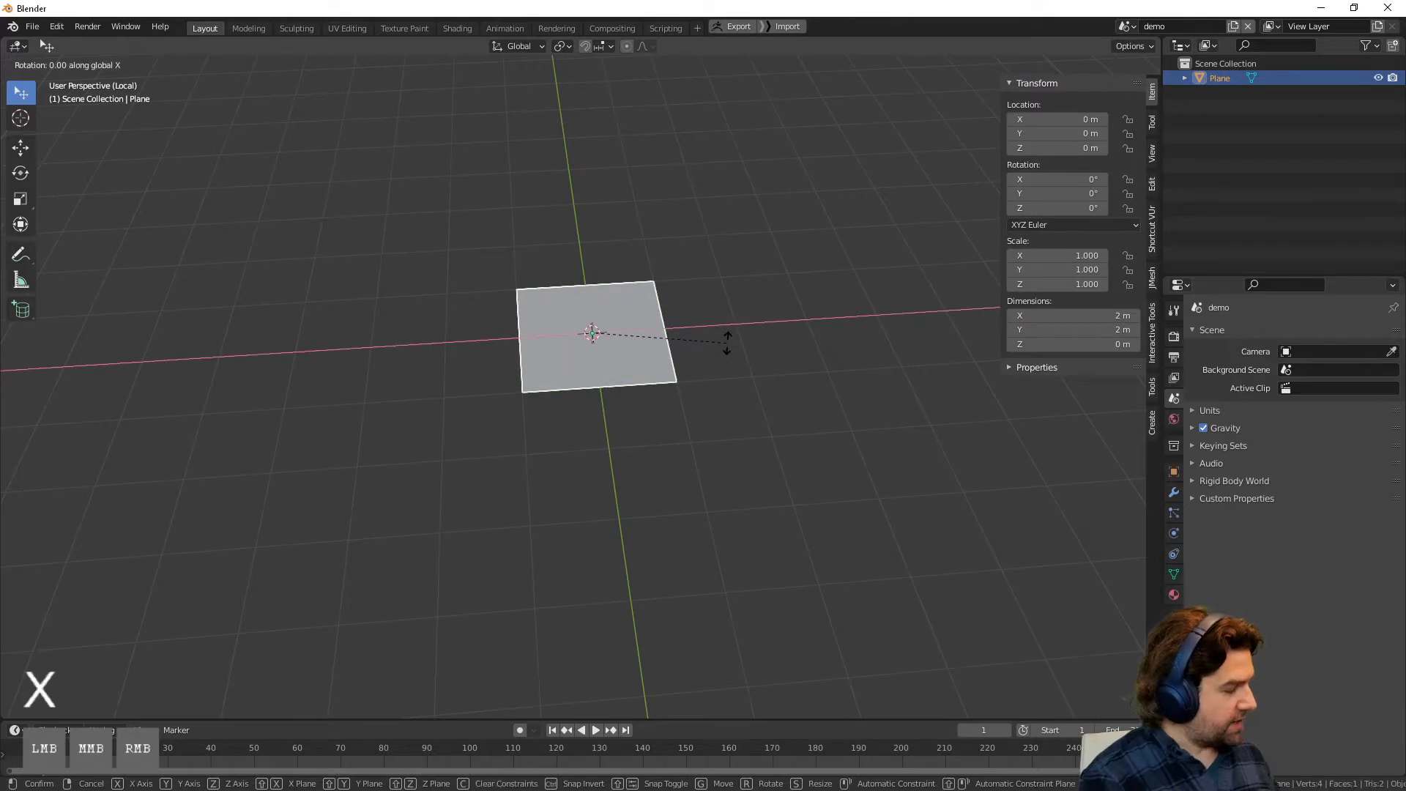
pyautogui.write('90')
pyautogui.press('Return')
pyautogui.click(960, 129)
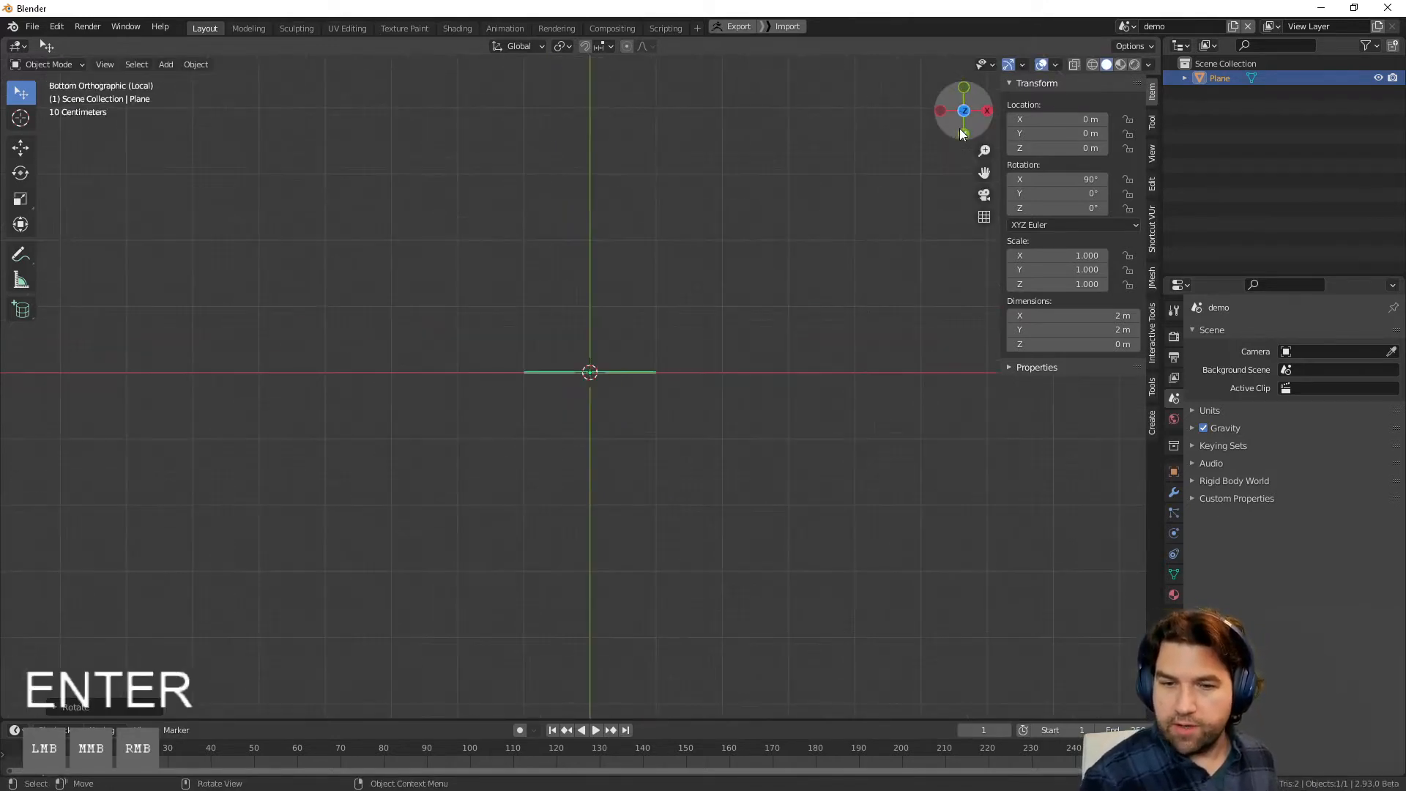
pyautogui.click(968, 93)
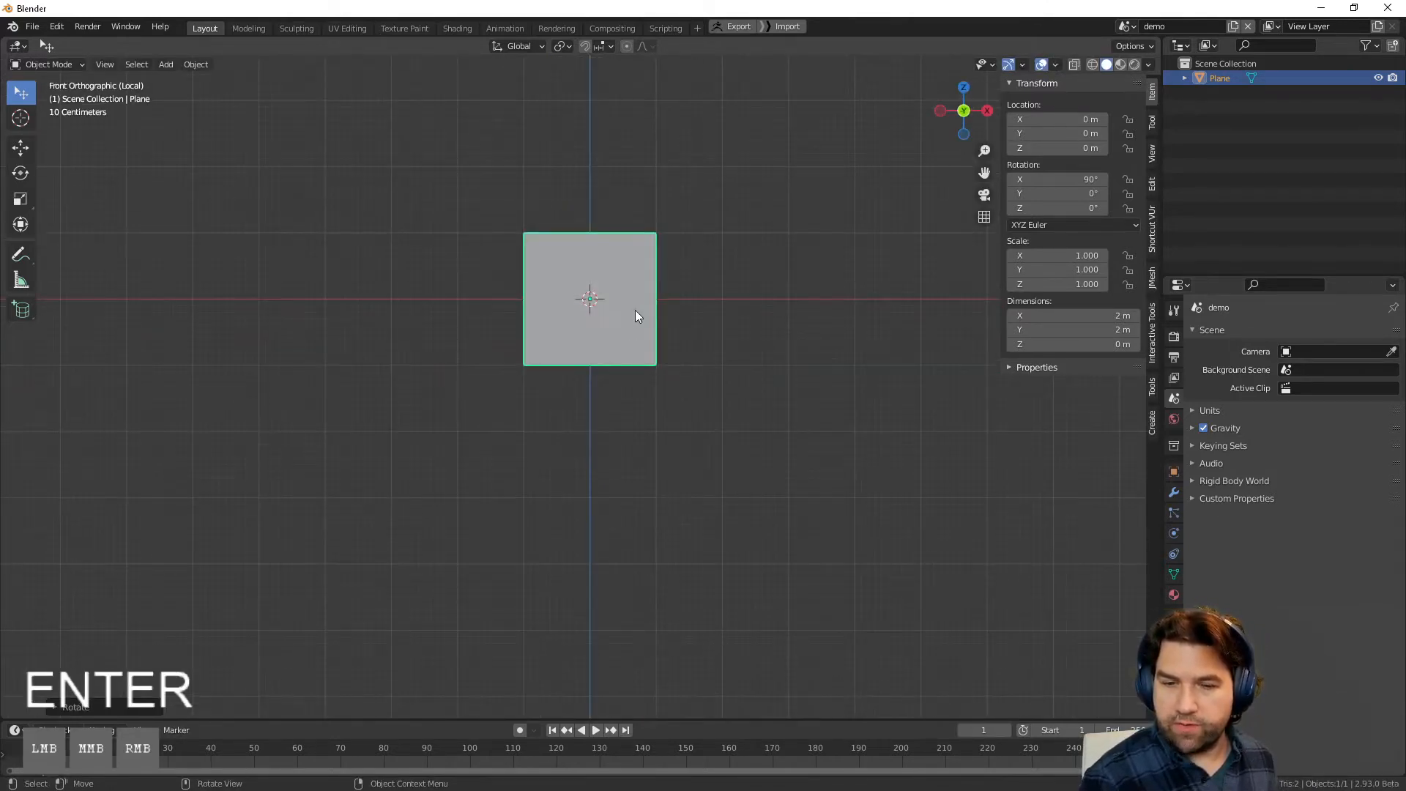
# Step: Centre the plane in the view and compare it with the store front reference image
pyautogui.click(746, 296)
pyautogui.keyDown('shift'); pyautogui.moveTo(747, 295); pyautogui.dragTo(578, 367, button='middle'); pyautogui.keyUp('shift')
pyautogui.scroll(3, 467, 385)
pyautogui.click(465, 387)
pyautogui.keyDown('shift'); pyautogui.moveTo(464, 386); pyautogui.dragTo(581, 385, button='middle'); pyautogui.keyUp('shift')
pyautogui.scroll(-2, 582, 385)
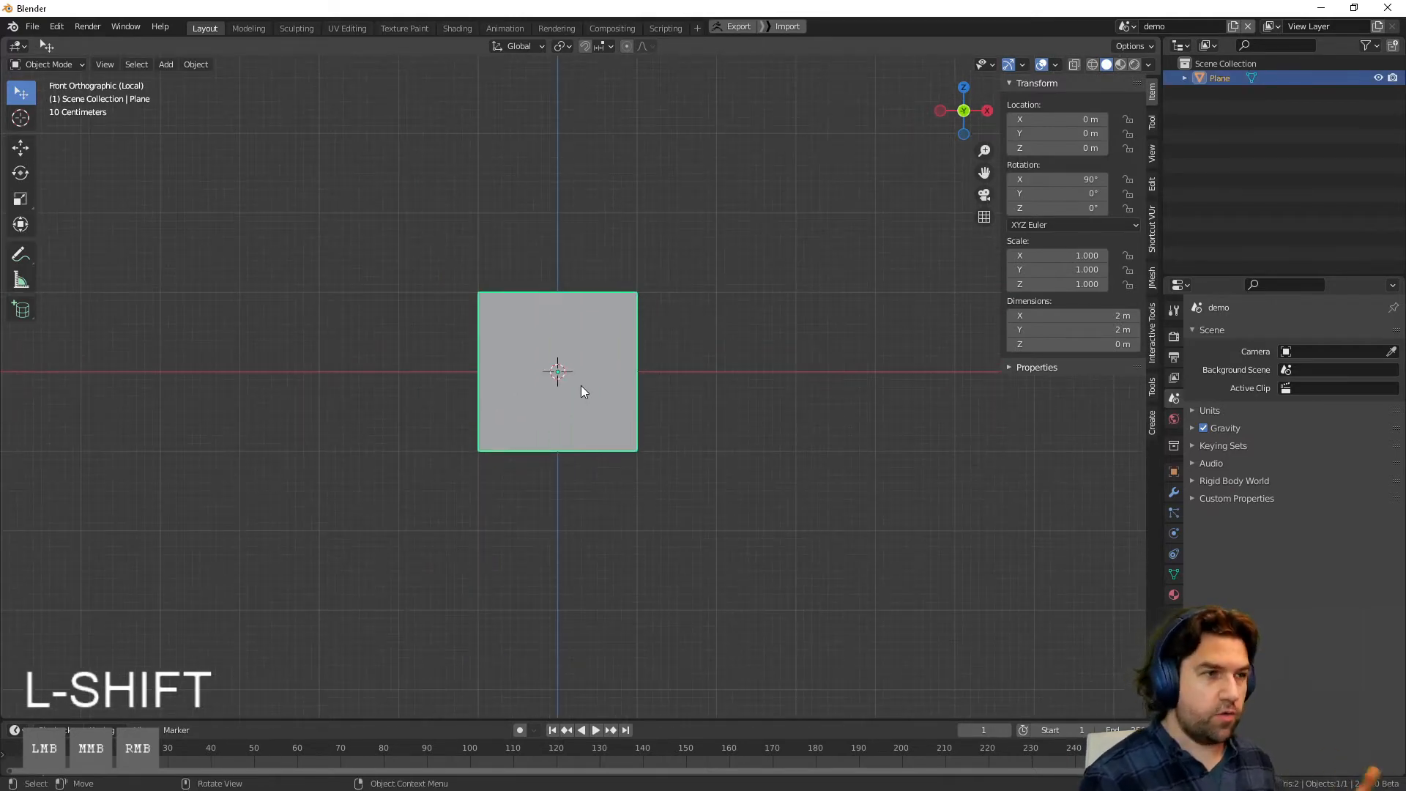
pyautogui.moveTo(0, 511); pyautogui.dragTo(766, 513, button='right')
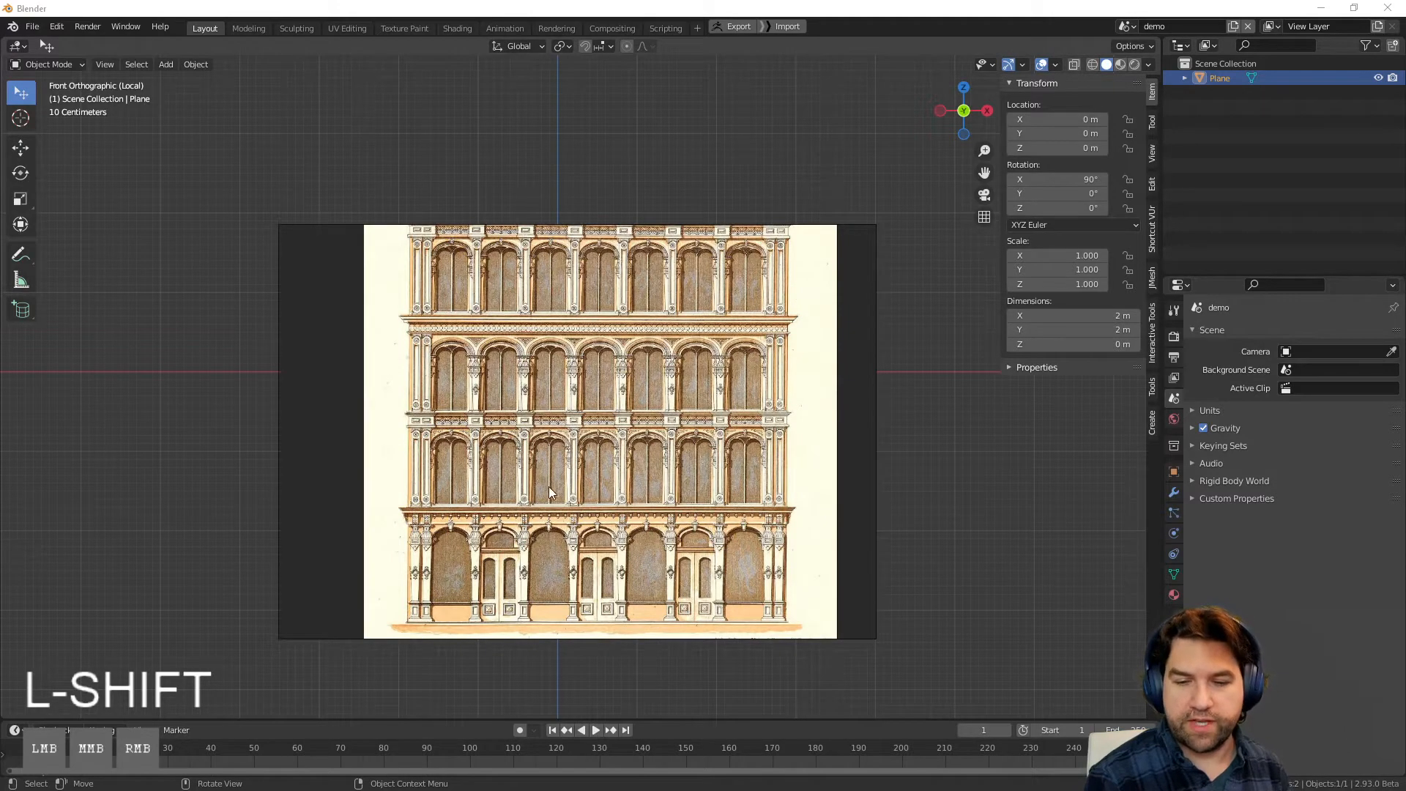
pyautogui.moveTo(612, 489); pyautogui.dragTo(0, 473, button='right')
# Step: Raise the plane's top edge by 1 m in Edit Mode, making the panel 3 m tall
pyautogui.click(569, 303)
pyautogui.press('Tab')
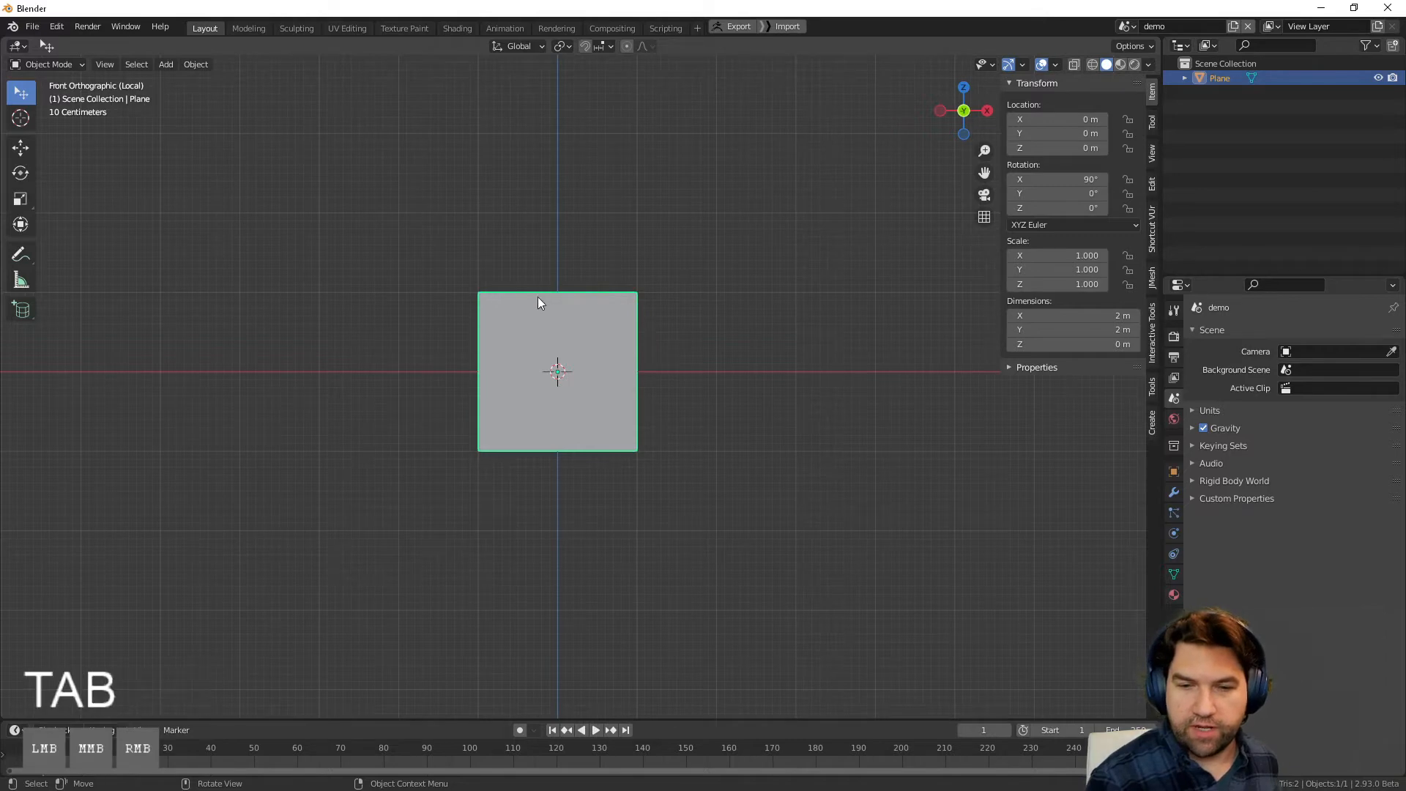
pyautogui.click(480, 291)
pyautogui.keyDown('shift'); pyautogui.click(639, 291); pyautogui.keyUp('shift')
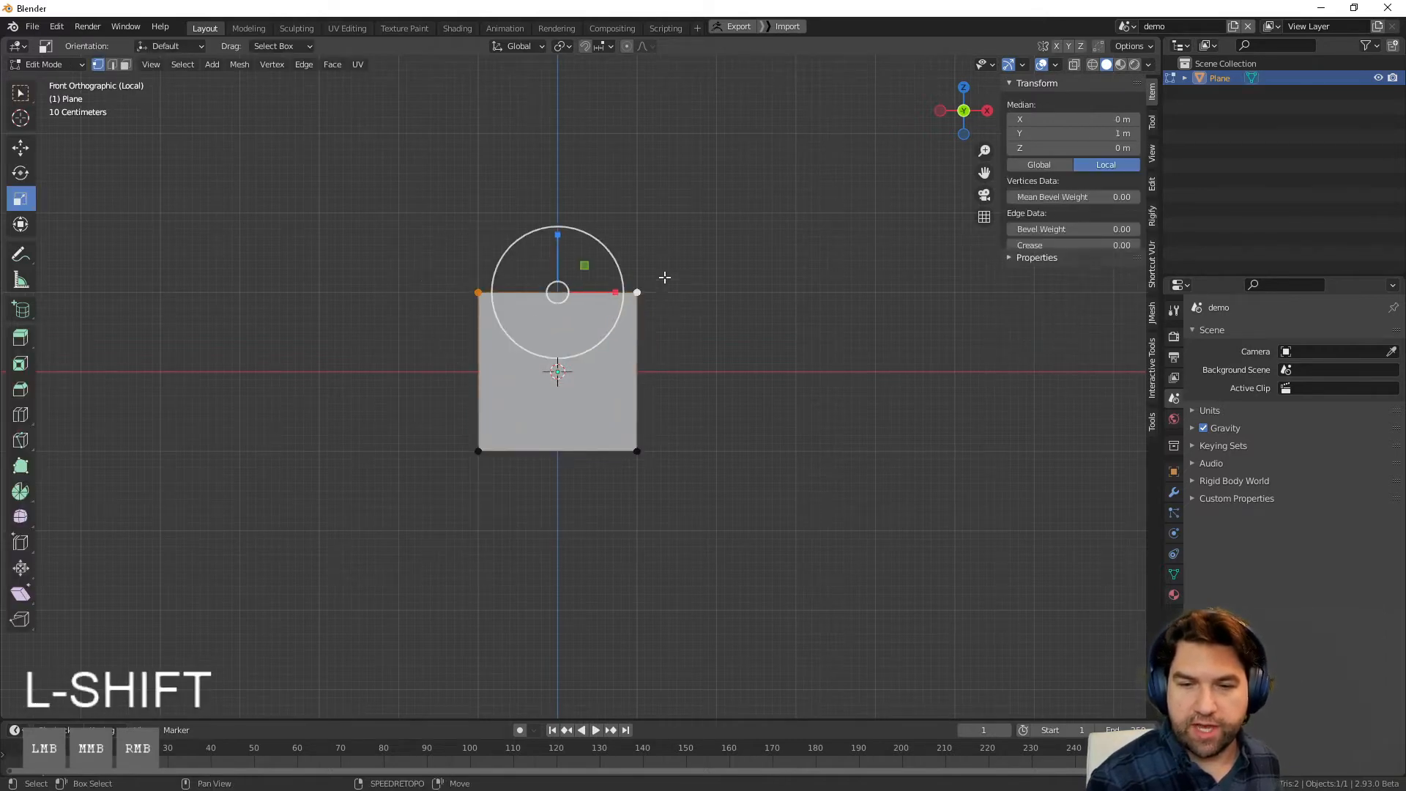
pyautogui.click(602, 46)
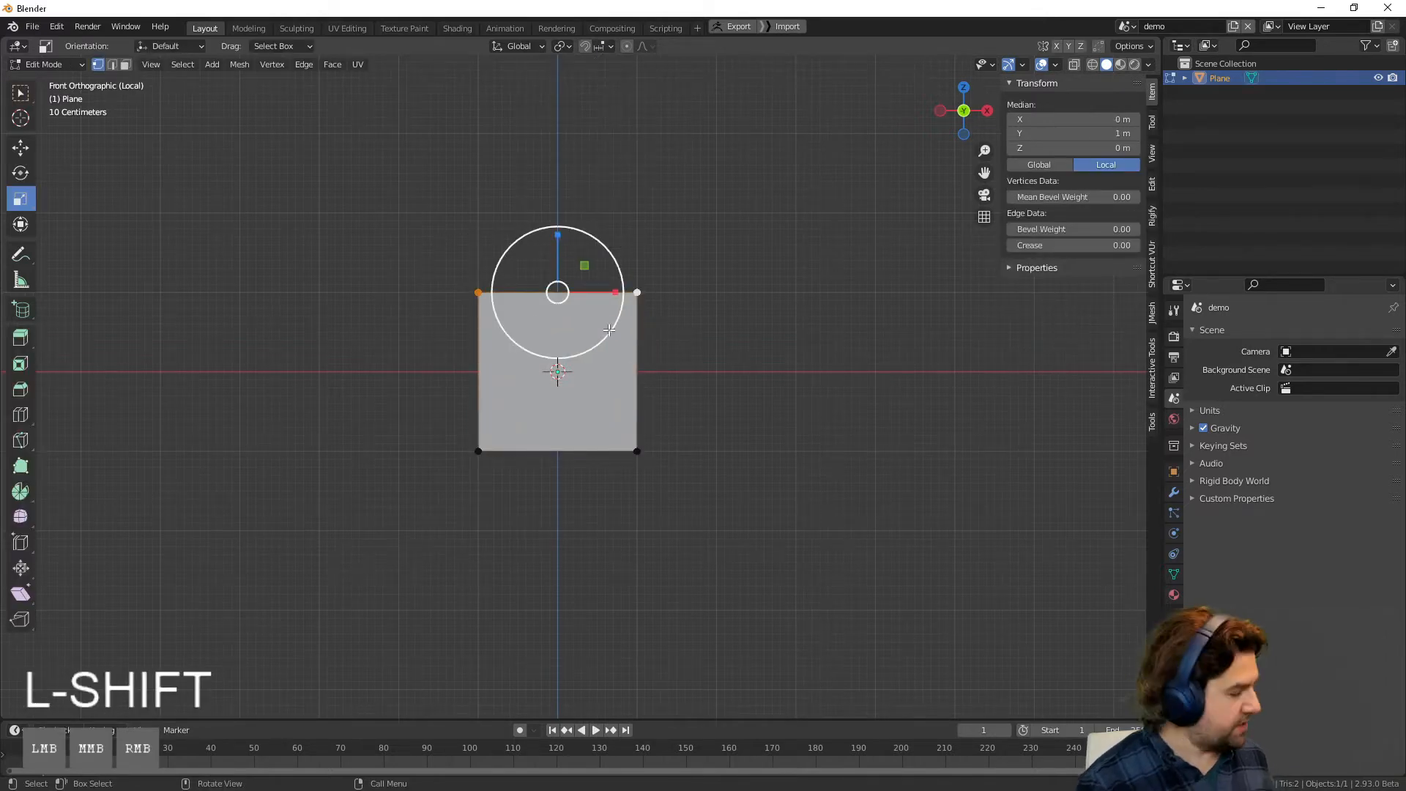
pyautogui.press('g')
pyautogui.keyDown('ctrl'); pyautogui.click(646, 249); pyautogui.keyUp('ctrl')
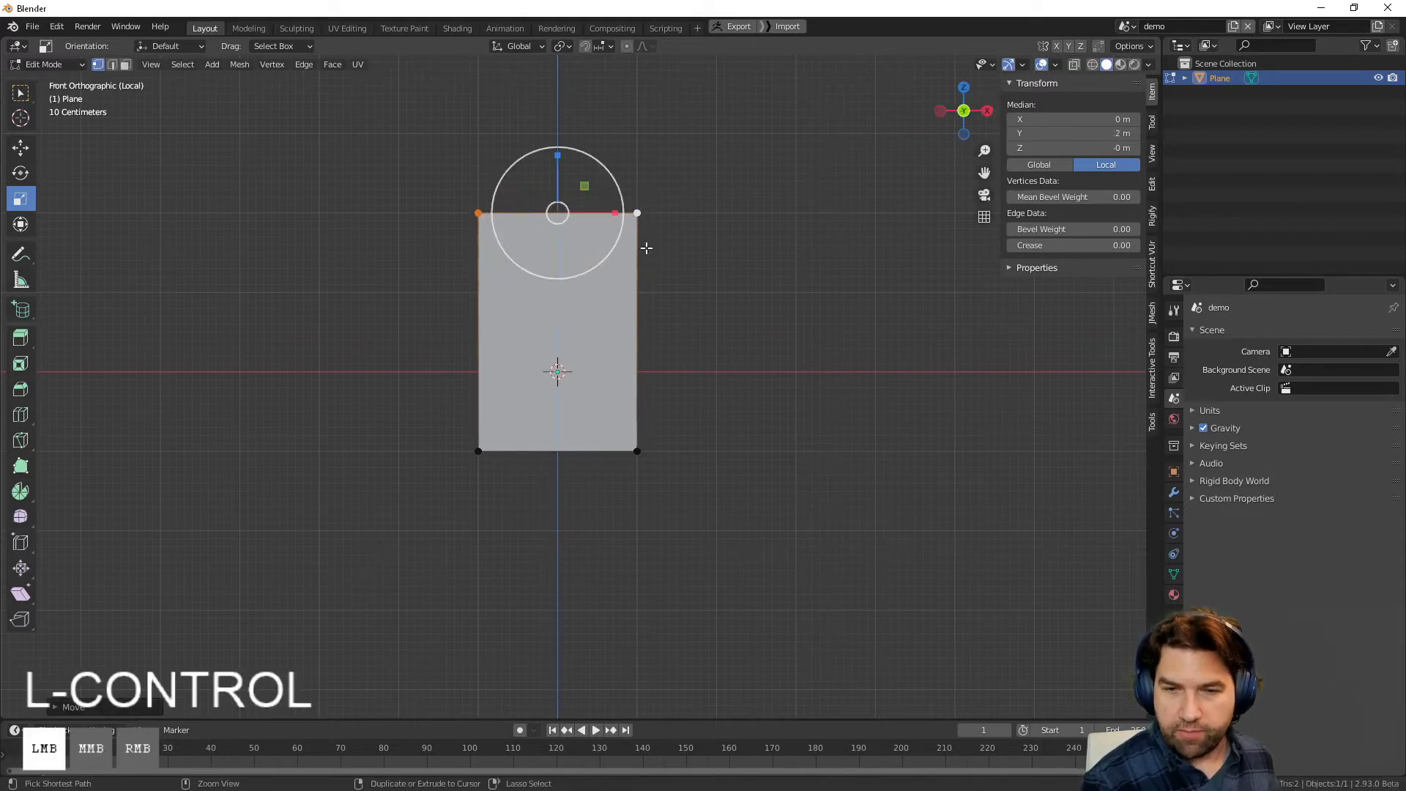
pyautogui.click(712, 333)
pyautogui.press('Tab')
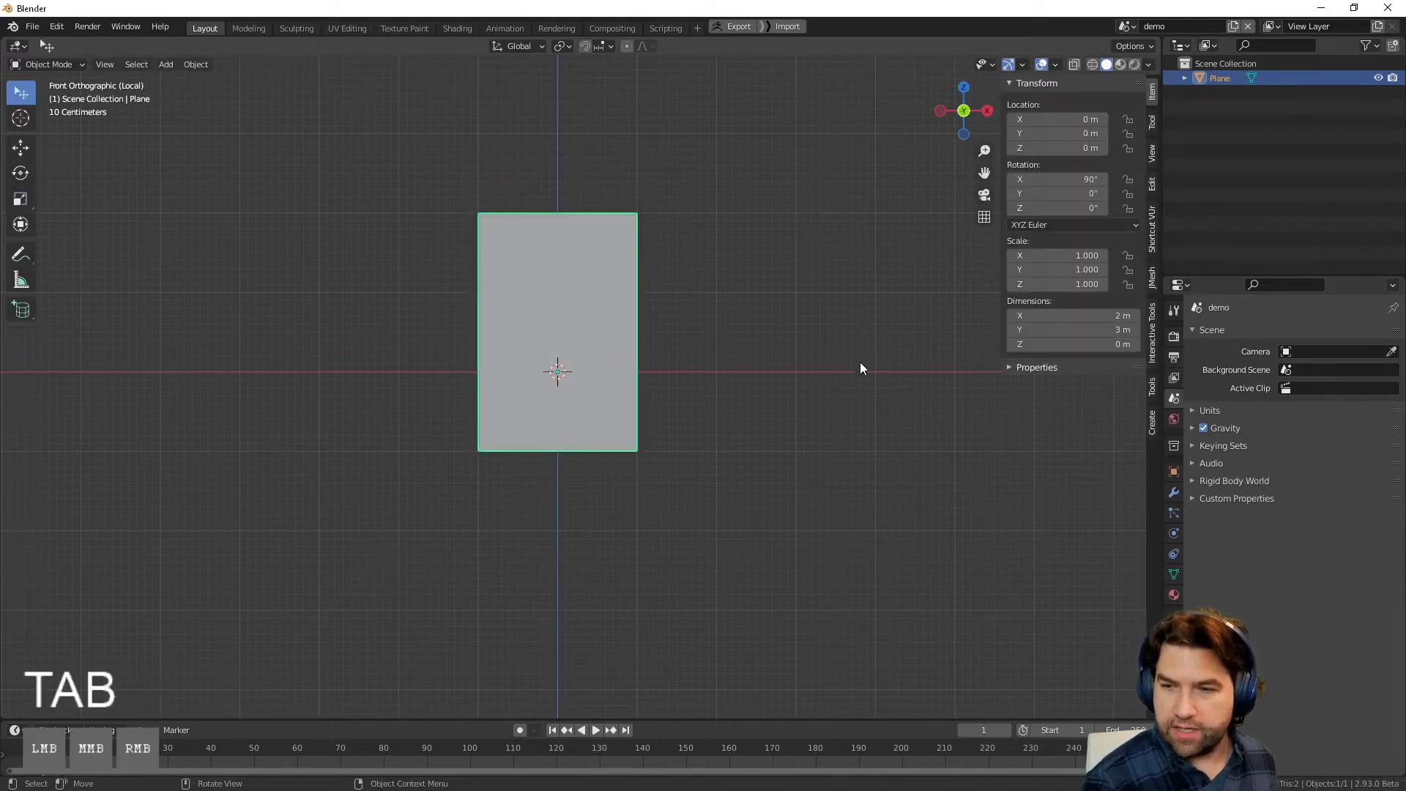
# Step: Move only the plane's origin down 1 m to the middle of its bottom edge
pyautogui.press('Tab')
pyautogui.moveTo(700, 354); pyautogui.dragTo(718, 430, button='middle')
pyautogui.moveTo(611, 393); pyautogui.dragTo(659, 396, button='middle')
pyautogui.press('Tab')
pyautogui.press('Tab')
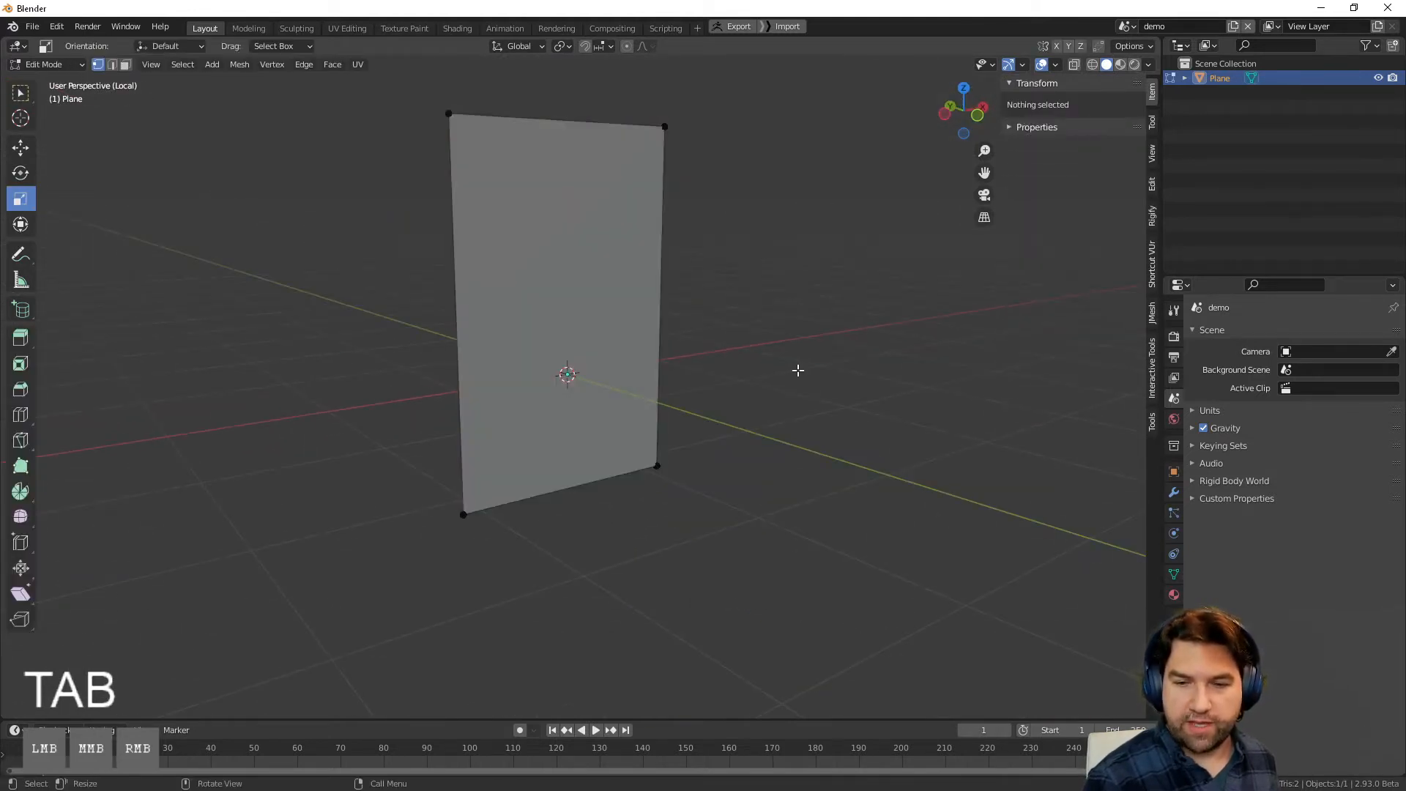
pyautogui.press('Tab')
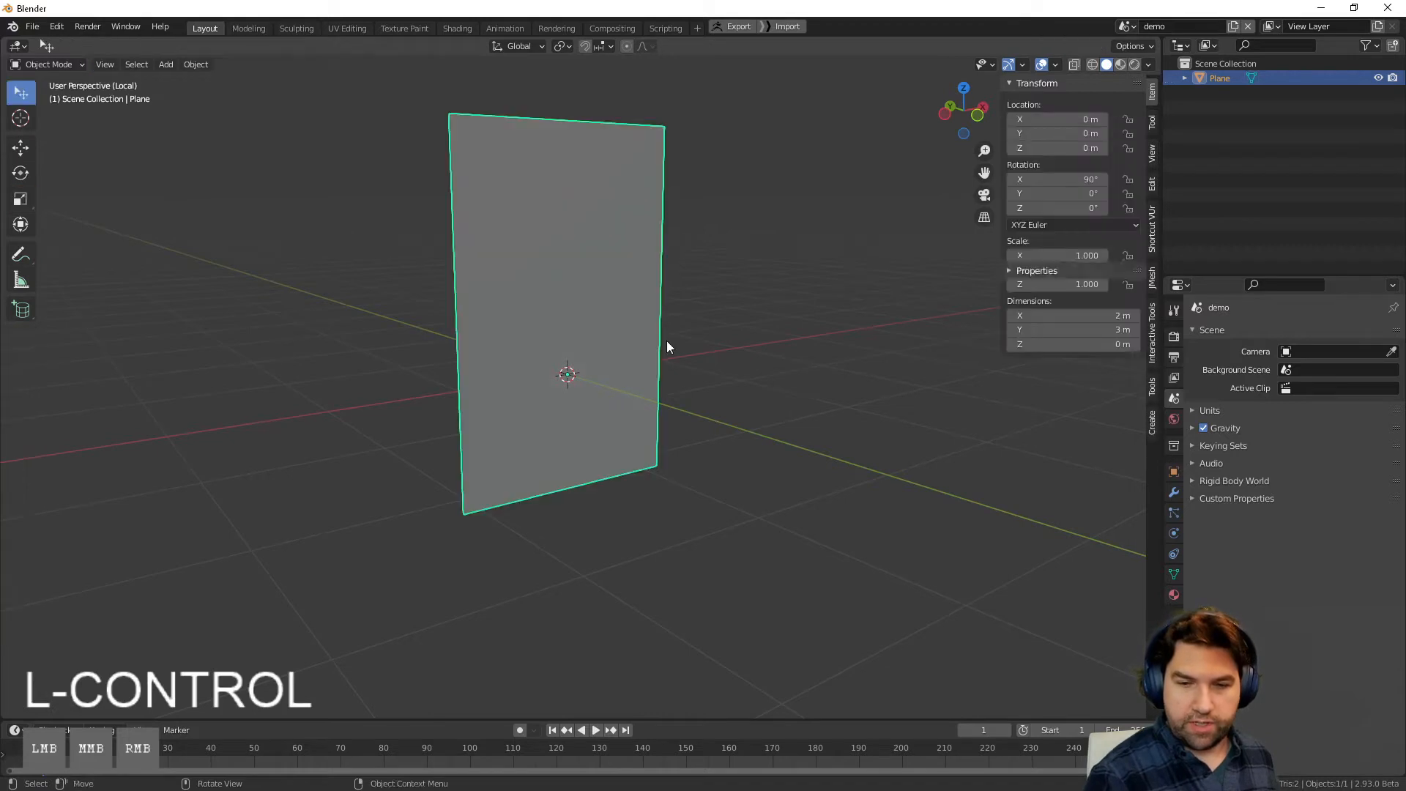
pyautogui.hotkey('ctrl', '.')
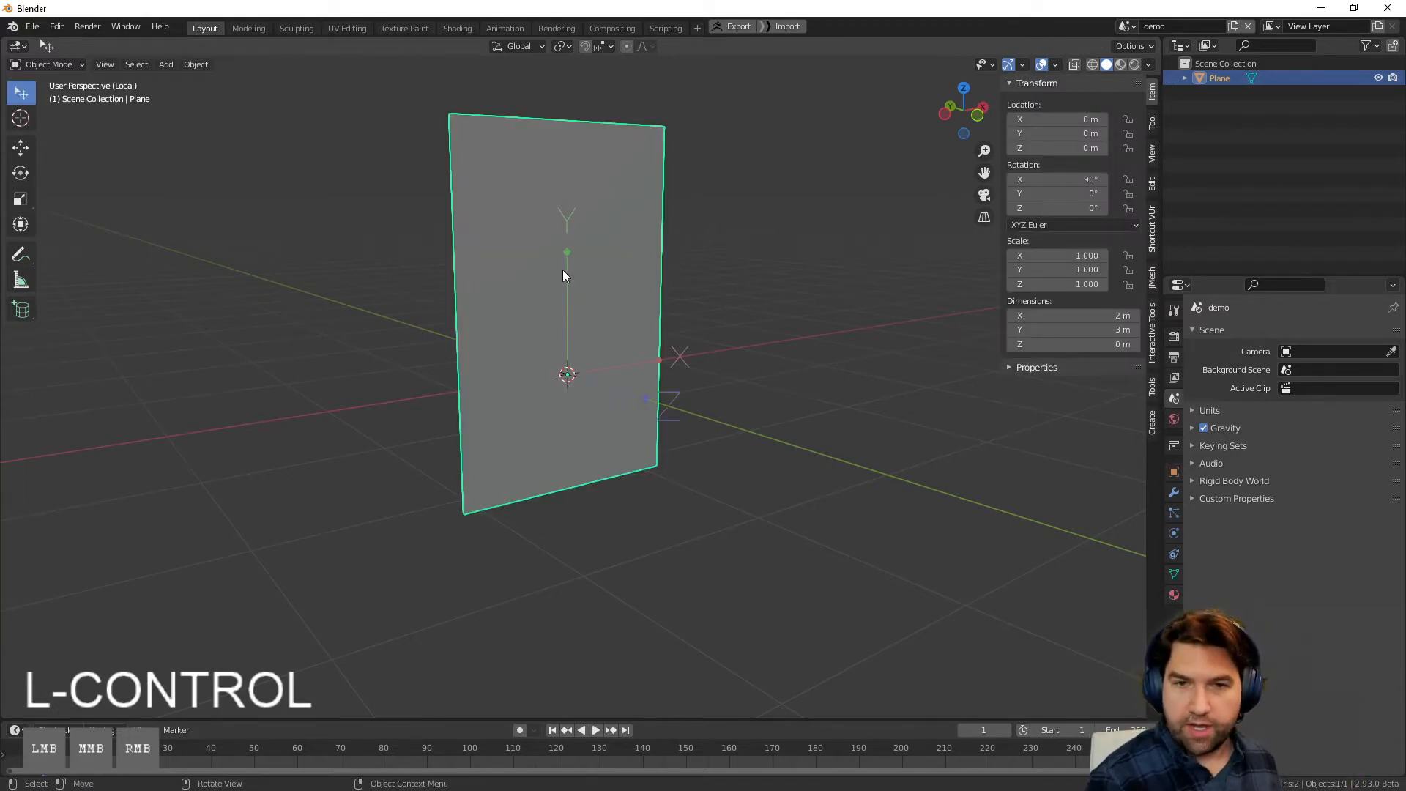
pyautogui.press('g')
pyautogui.middleClick(570, 434)
pyautogui.keyDown('ctrl'); pyautogui.click(619, 496); pyautogui.keyUp('ctrl')
pyautogui.press('Tab')
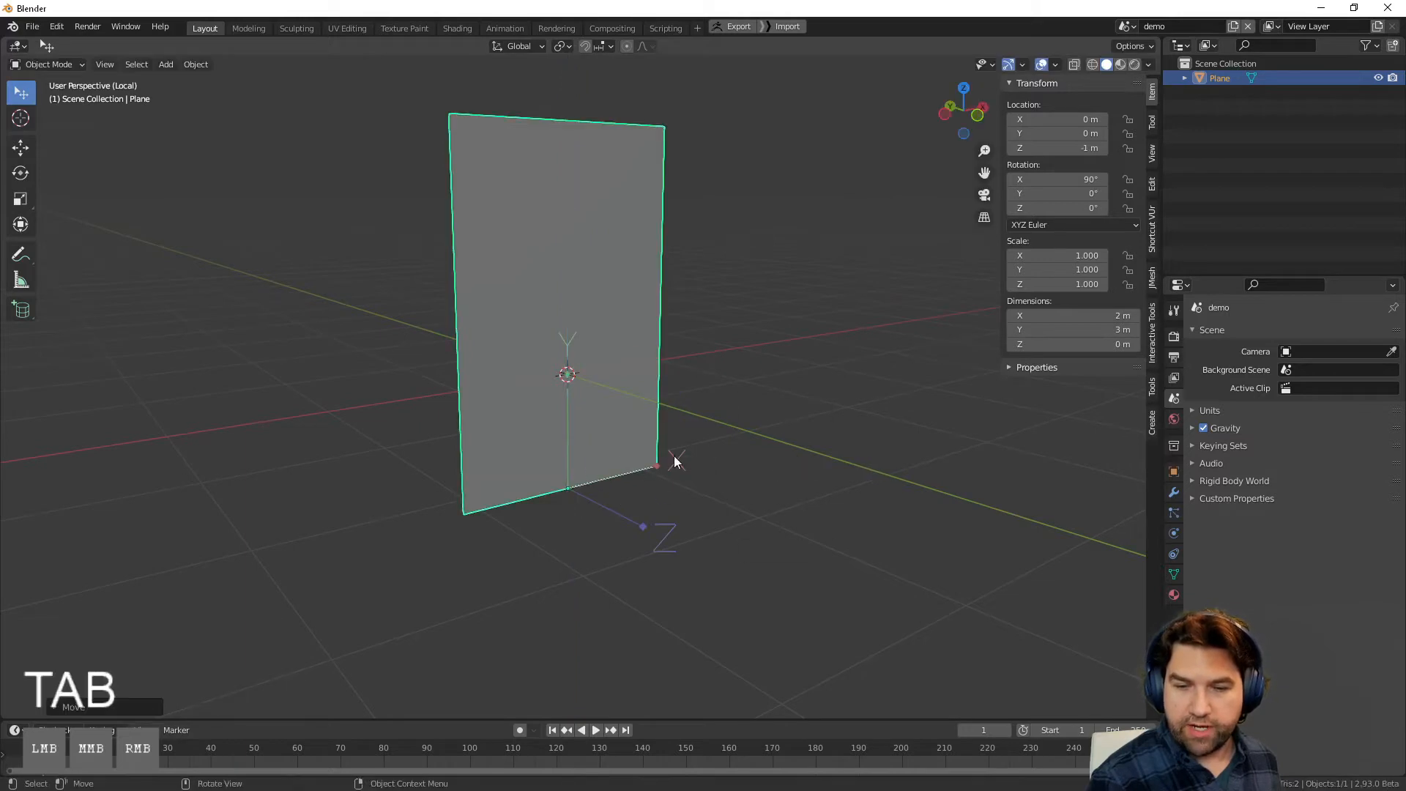
pyautogui.click(675, 460)
# Step: Add a vertical loop cut down the centre of the plane, dividing it into two equal halves
pyautogui.moveTo(675, 460); pyautogui.dragTo(591, 403, button='middle')
pyautogui.click(581, 419)
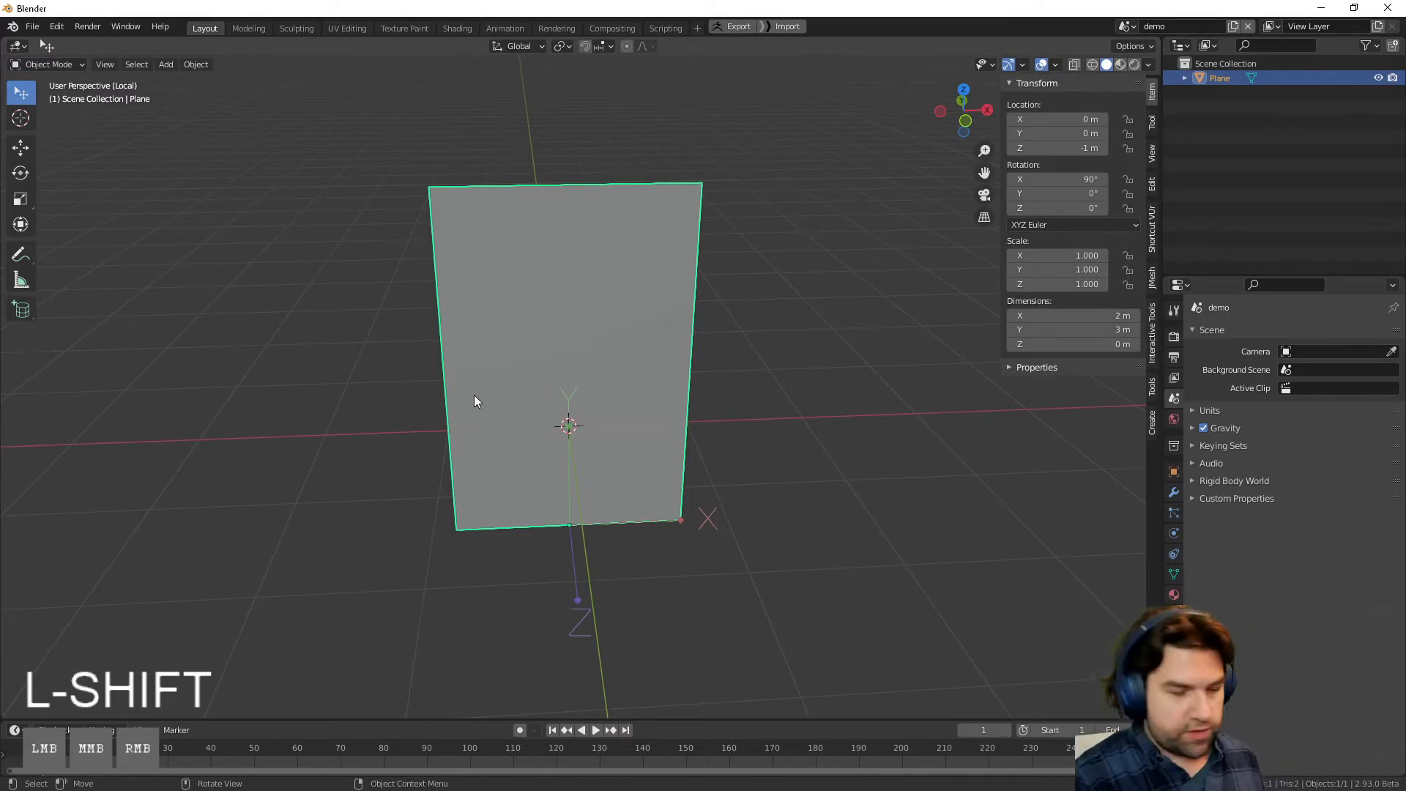
pyautogui.press('Tab')
pyautogui.hotkey('ctrl', 'r')
pyautogui.click(590, 188)
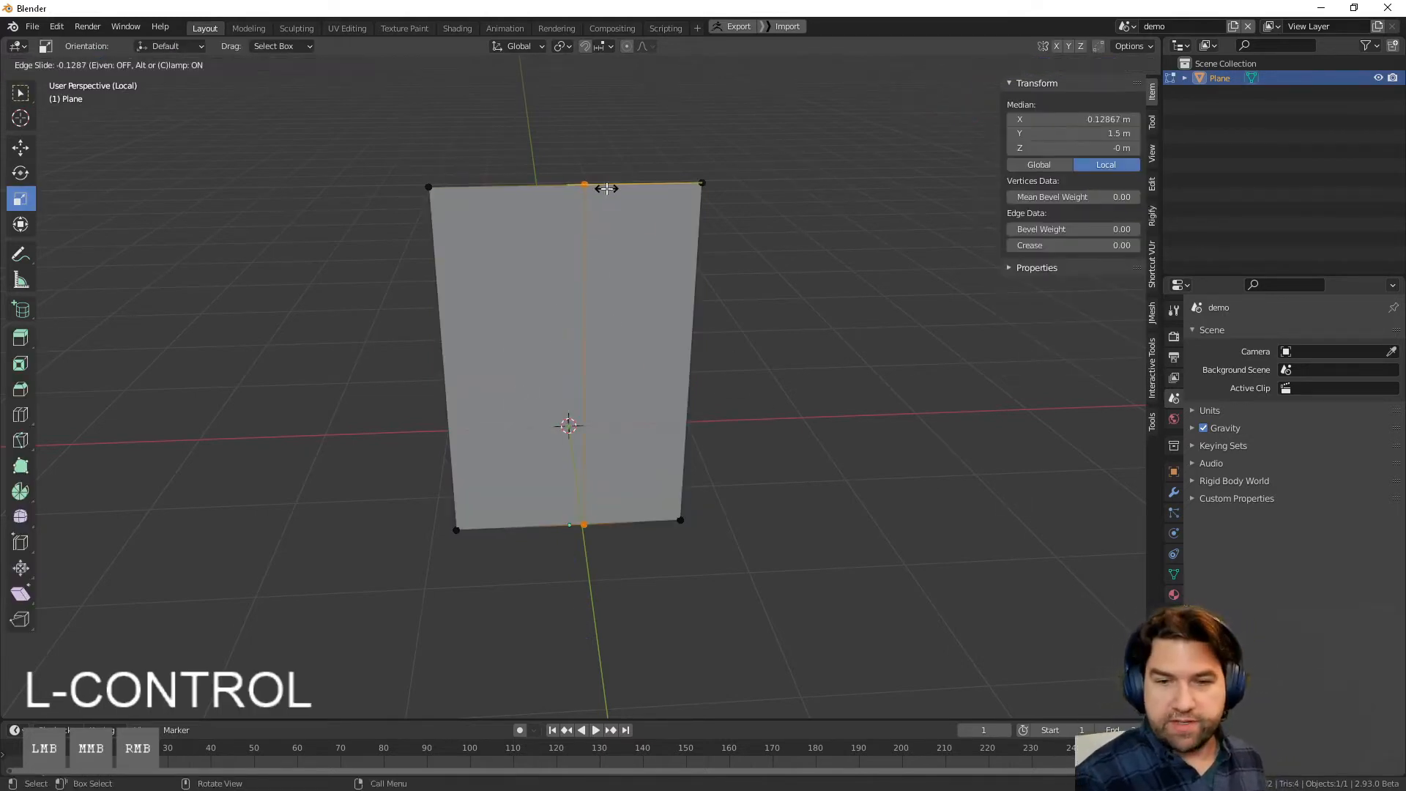
pyautogui.click(607, 188)
pyautogui.press('Tab')
pyautogui.click(825, 411)
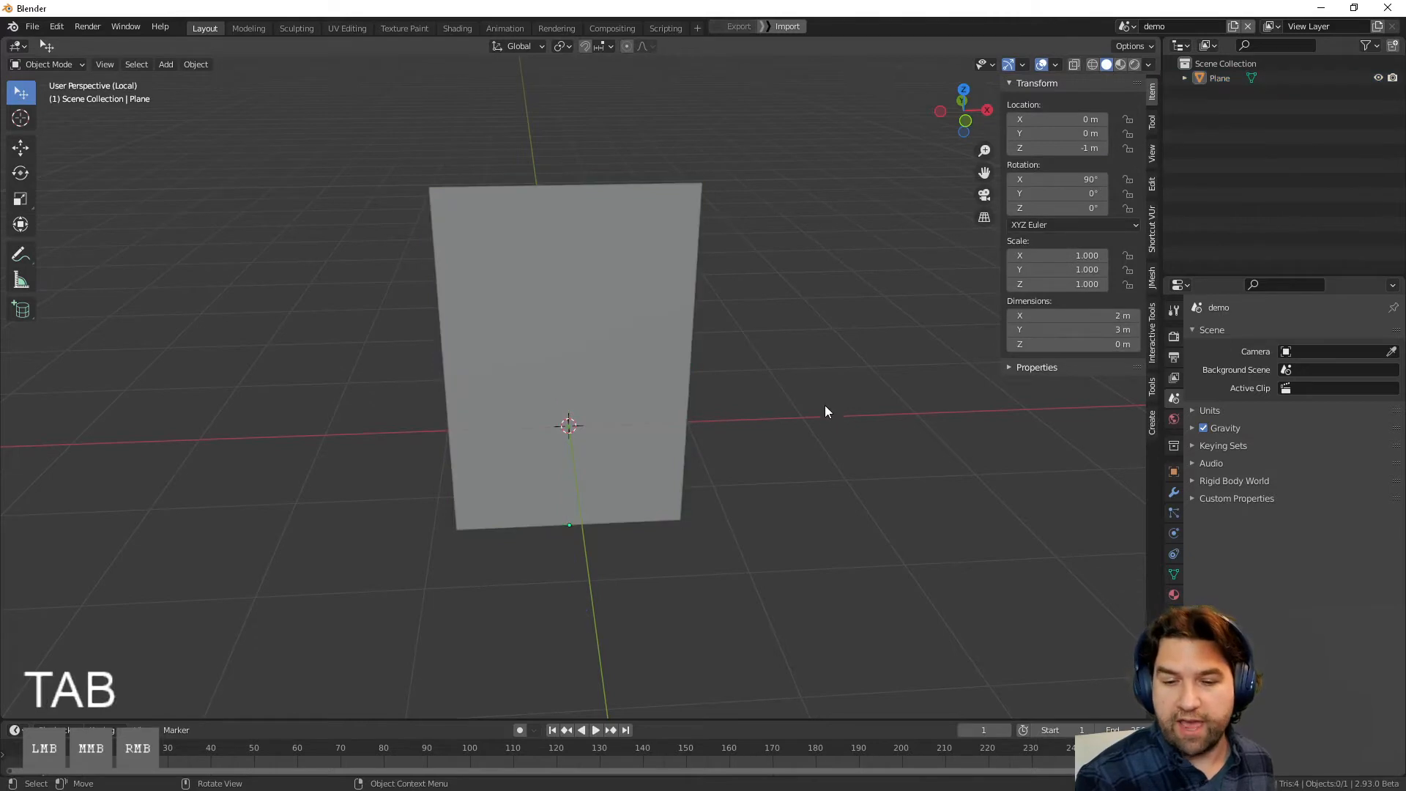
# Step: Delete the face on the negative X half of the plane, keeping the other half
pyautogui.click(637, 395)
pyautogui.press('Tab')
pyautogui.press('Tab')
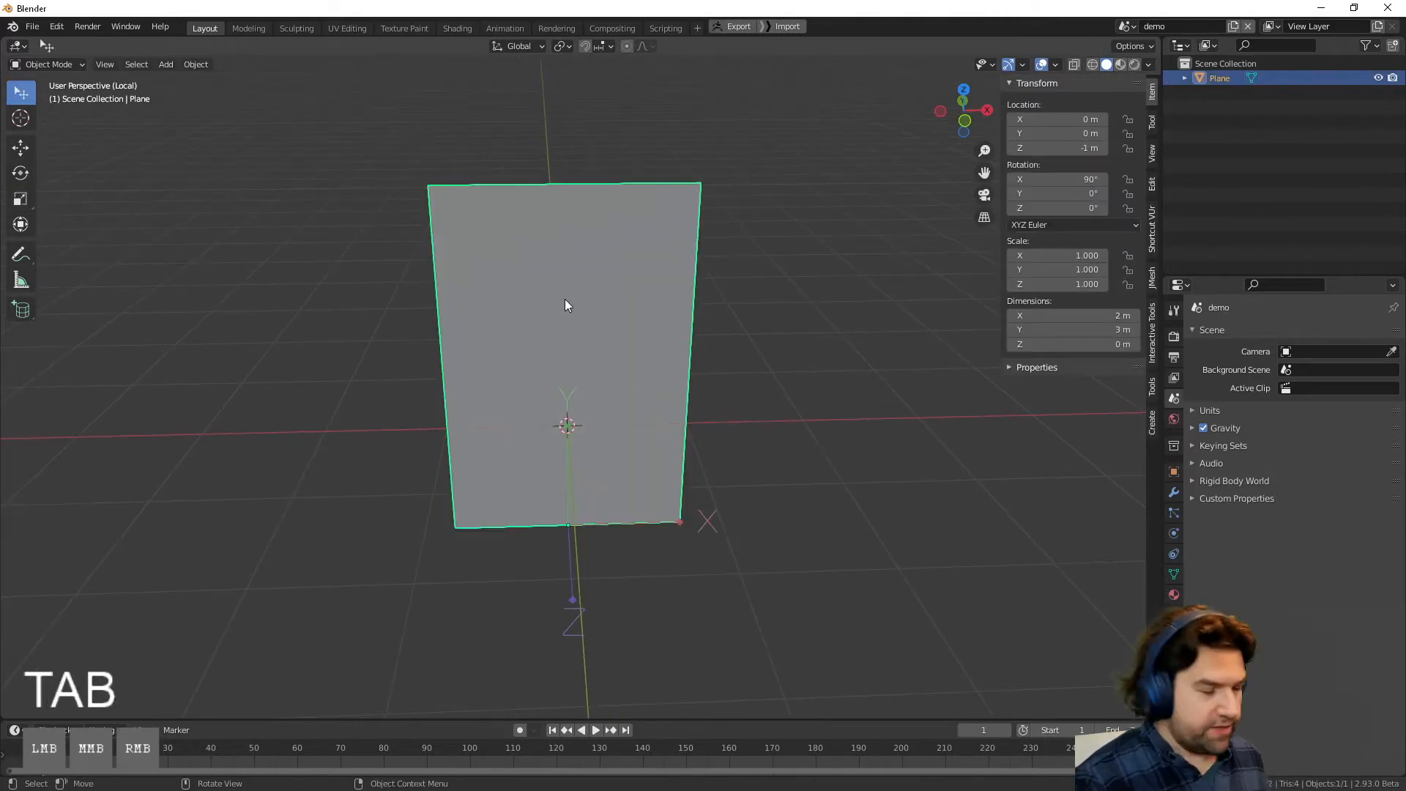
pyautogui.press('3')
pyautogui.press('Tab')
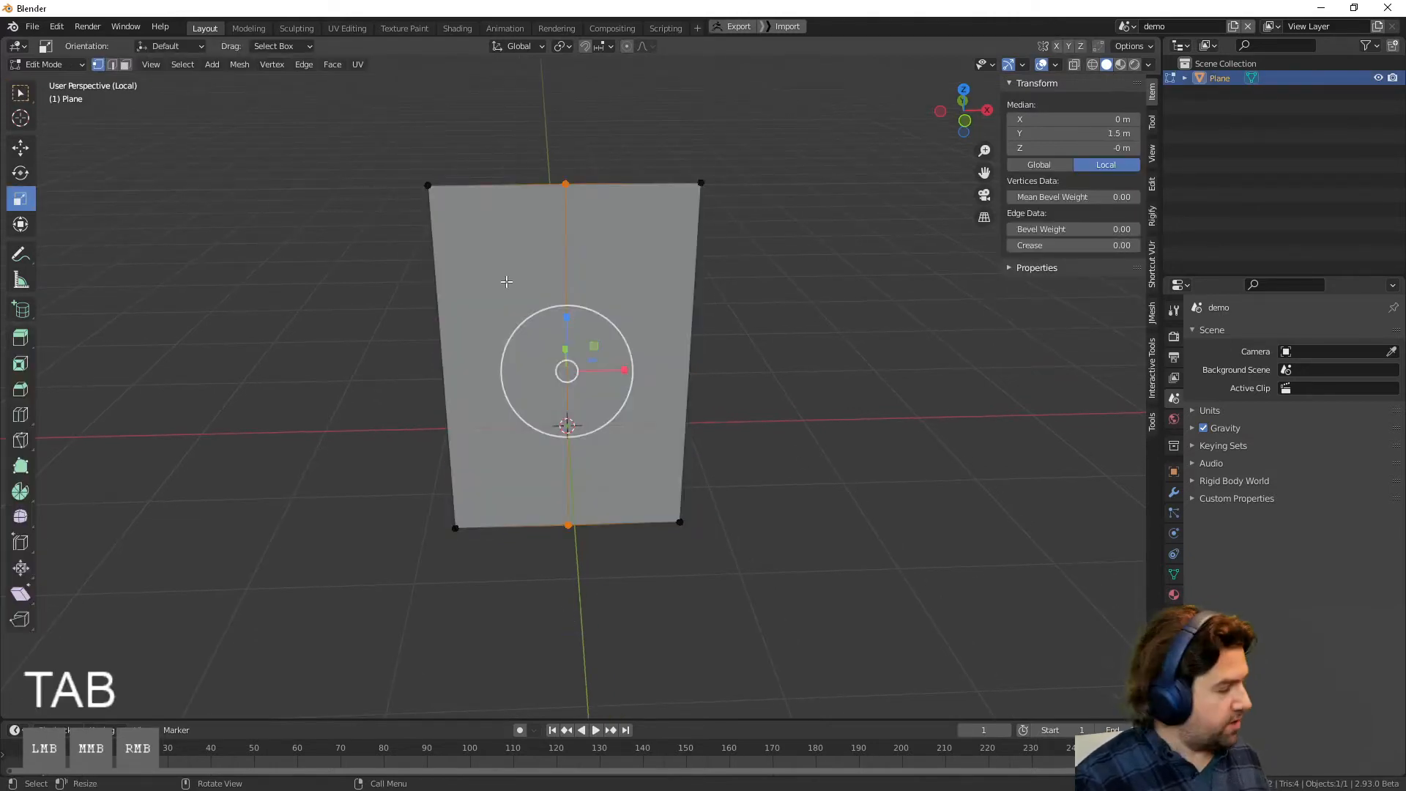
pyautogui.press('3')
pyautogui.click(504, 279)
pyautogui.press('x')
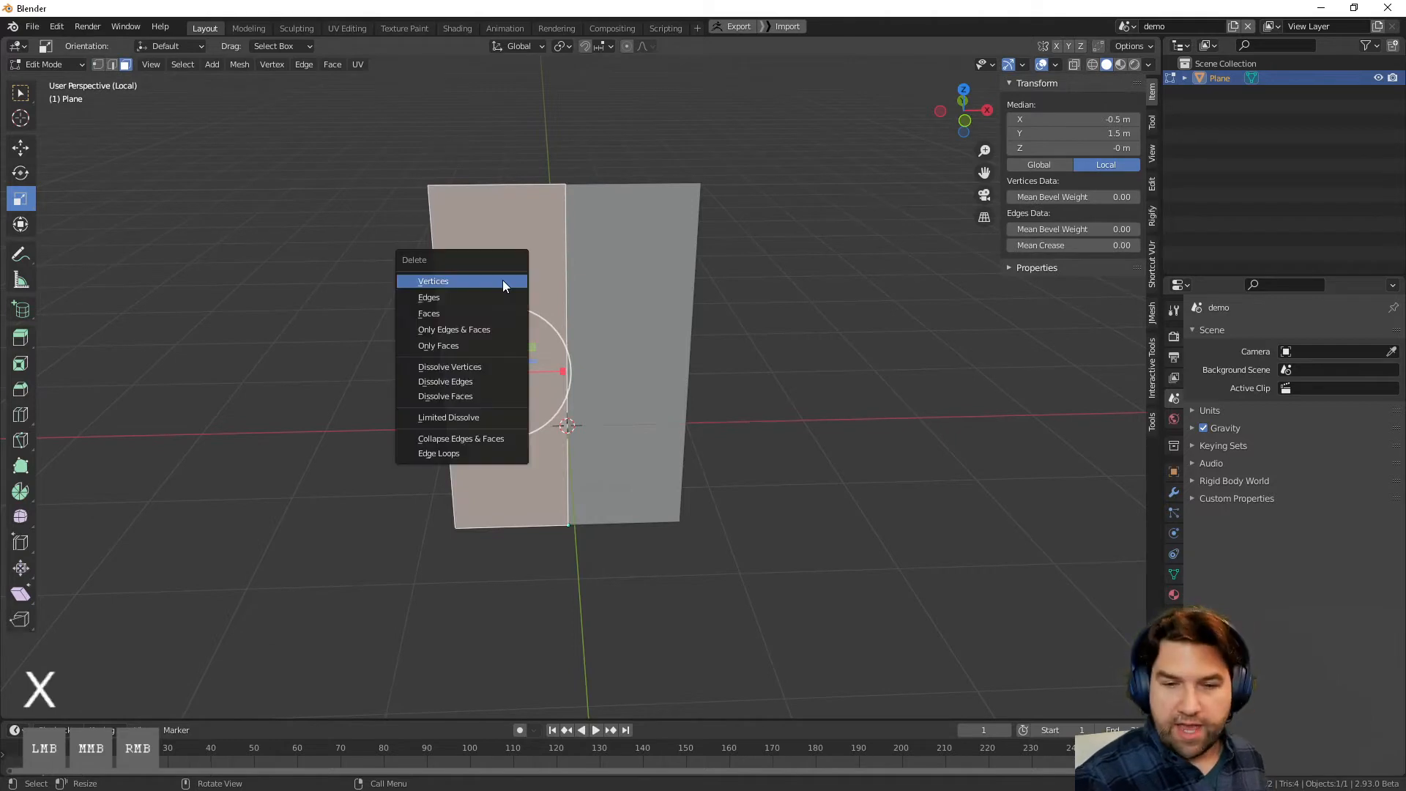
pyautogui.click(482, 312)
pyautogui.press('Tab')
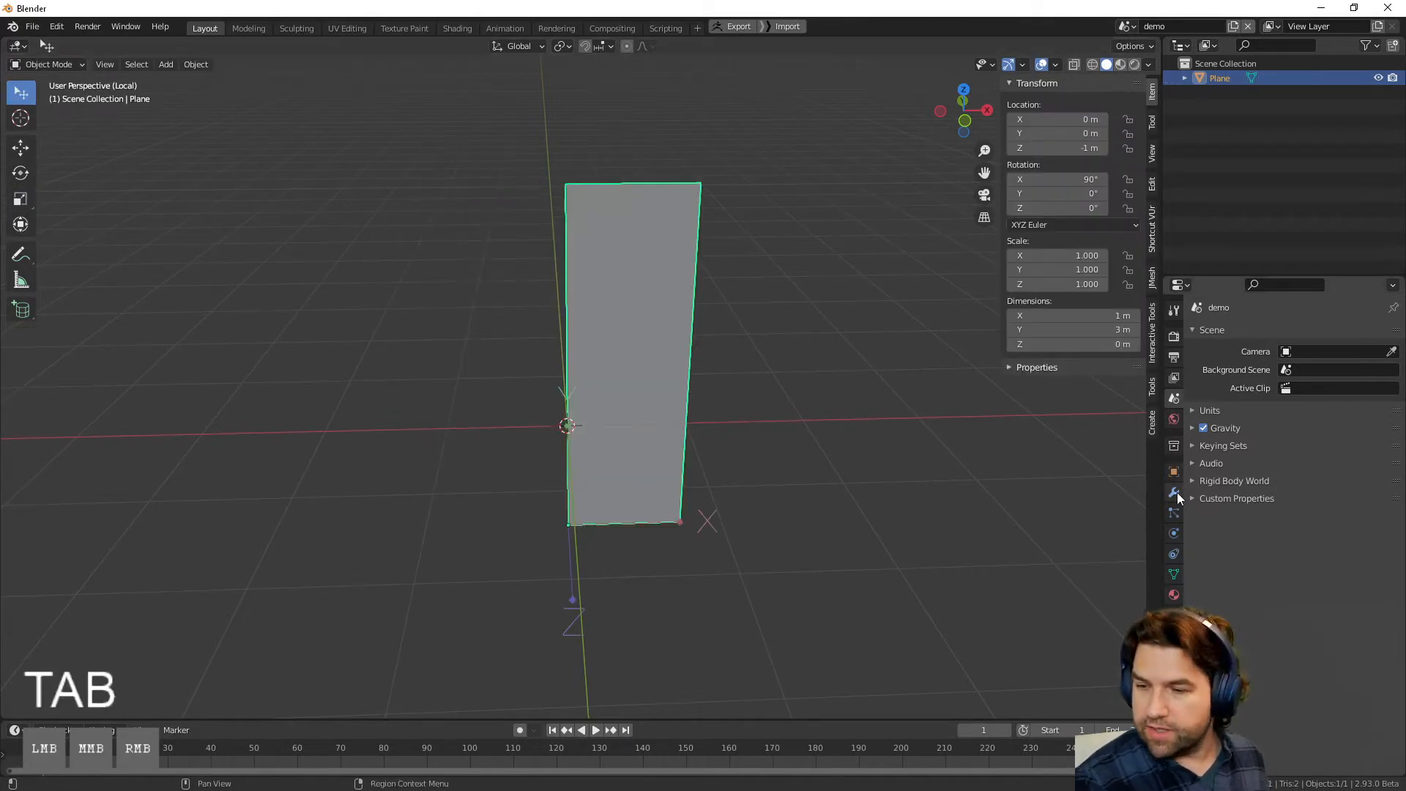
# Step: Add a Mirror modifier on the X axis to the remaining half of the plane
pyautogui.click(1174, 492)
pyautogui.click(1227, 335)
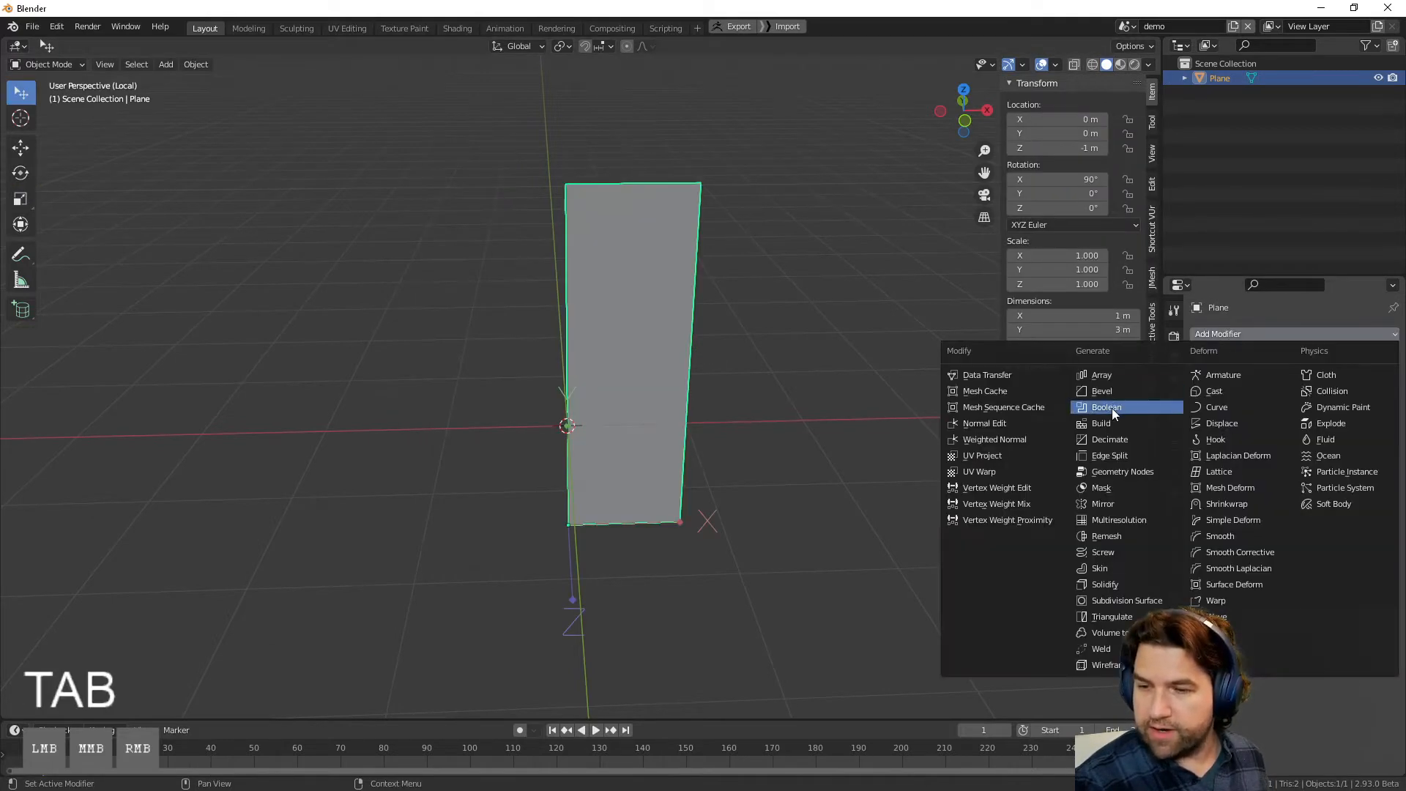
pyautogui.click(1124, 499)
pyautogui.moveTo(709, 455); pyautogui.dragTo(737, 461, button='middle')
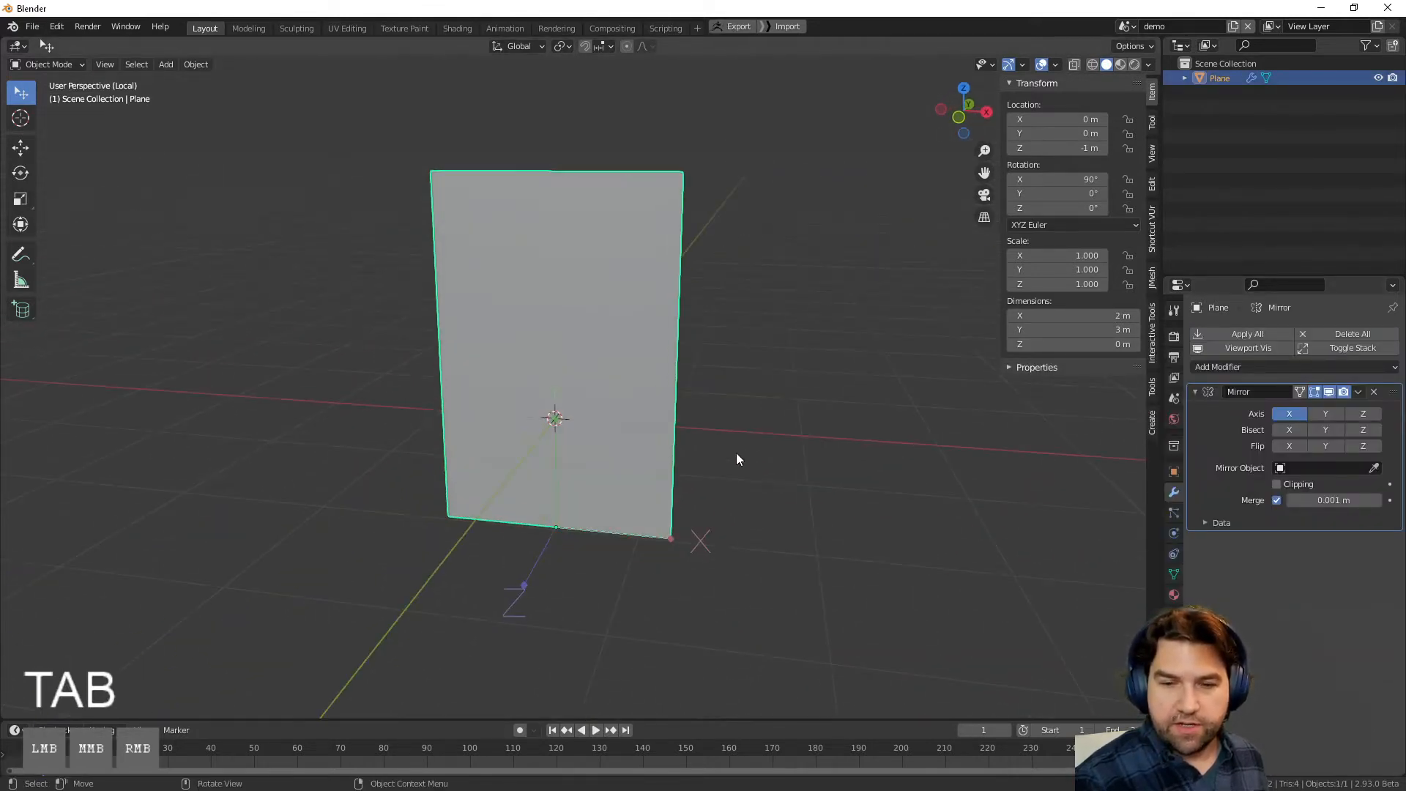
pyautogui.keyDown('shift'); pyautogui.moveTo(709, 395); pyautogui.dragTo(692, 353, button='middle'); pyautogui.keyUp('shift')
pyautogui.scroll(-1, 624, 352)
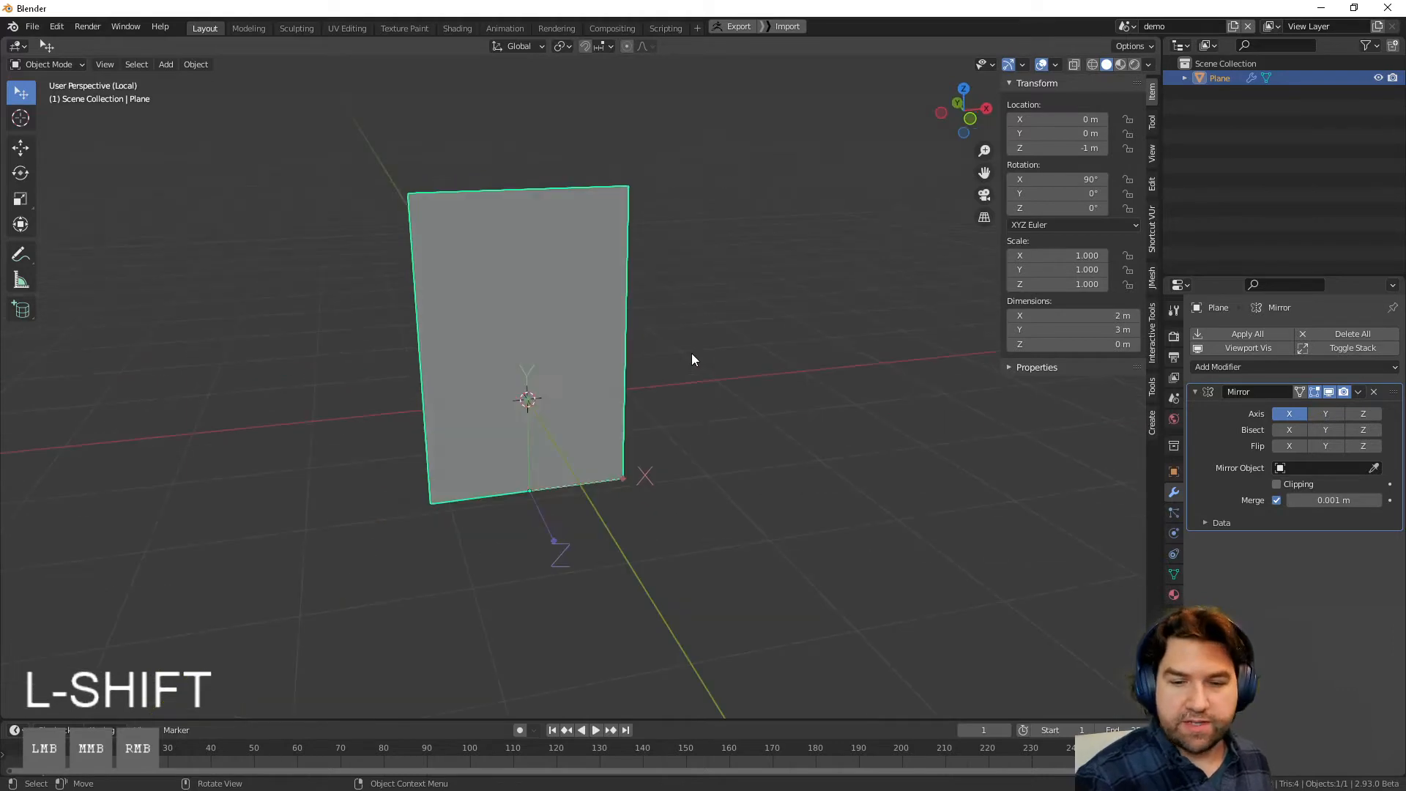
# Step: Set the plane's Z location to 0 m so that its base sits on the ground
pyautogui.click(692, 354)
pyautogui.click(572, 411)
pyautogui.moveTo(657, 407); pyautogui.dragTo(719, 403, button='middle')
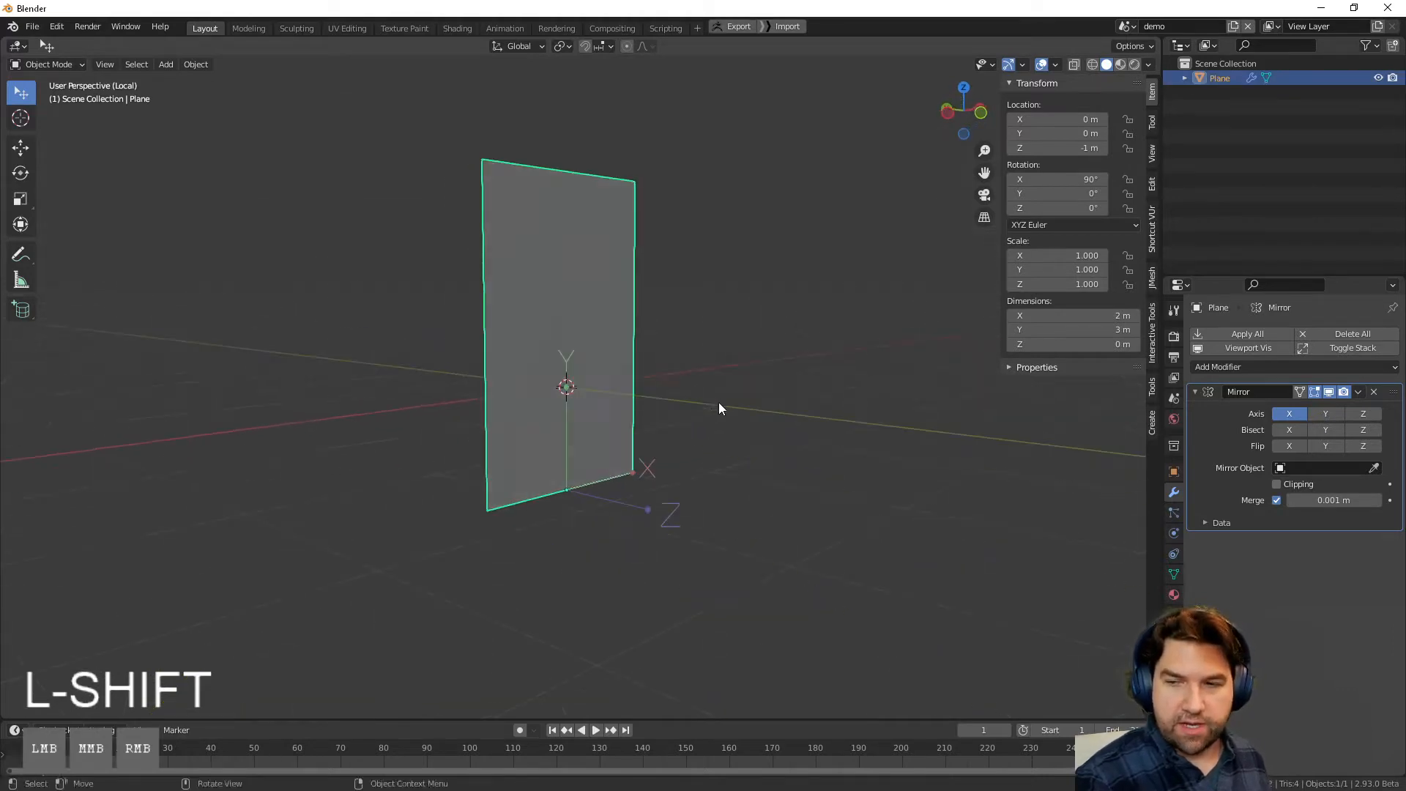
pyautogui.click(1058, 148)
pyautogui.write('0')
pyautogui.press('Return')
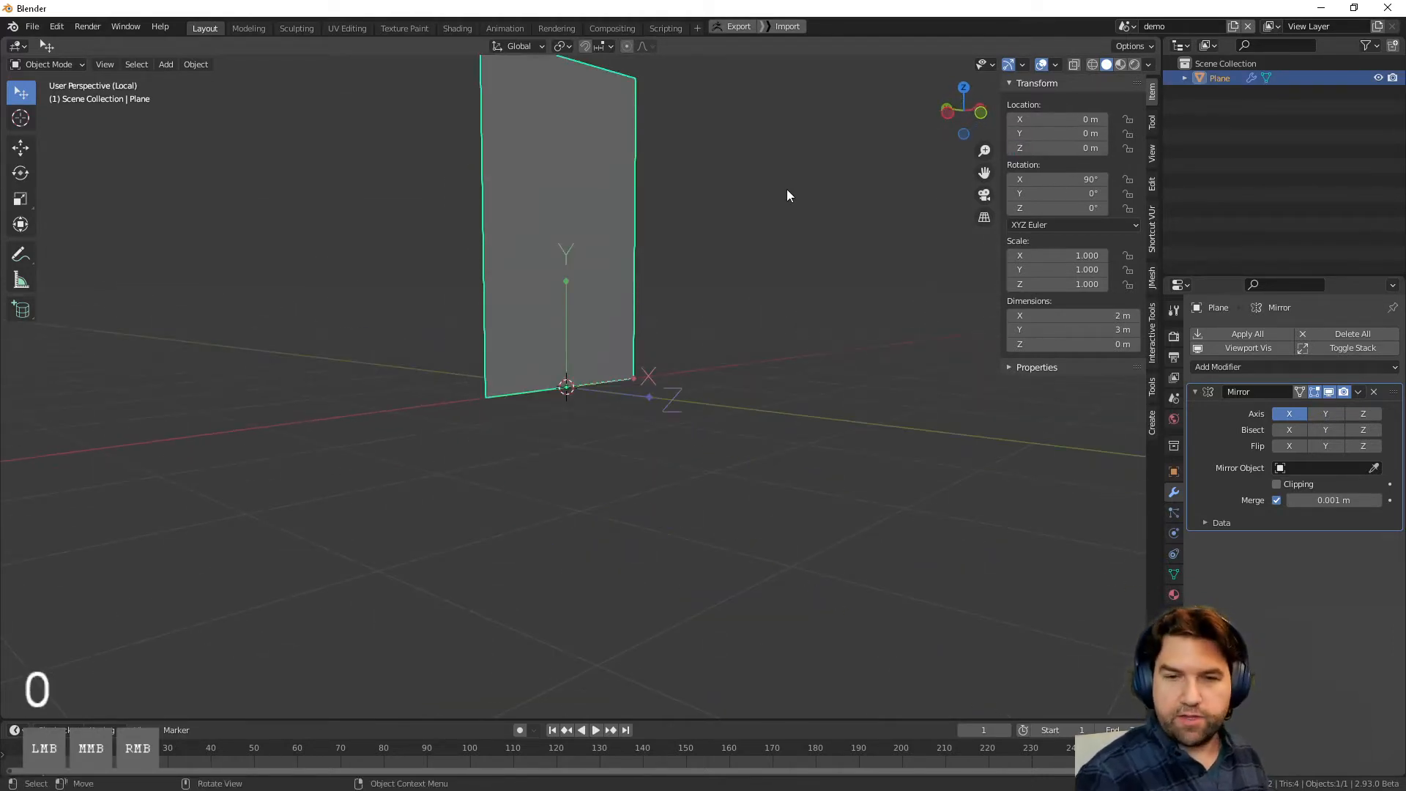
pyautogui.click(786, 189)
# Step: Place the store front reference image beside the plane, zoomed in on the repeating arched window bays
pyautogui.moveTo(786, 189); pyautogui.dragTo(717, 205, button='middle')
pyautogui.moveTo(0, 610); pyautogui.dragTo(320, 528, button='right')
pyautogui.scroll(3, 320, 527)
pyautogui.scroll(-2, 307, 516)
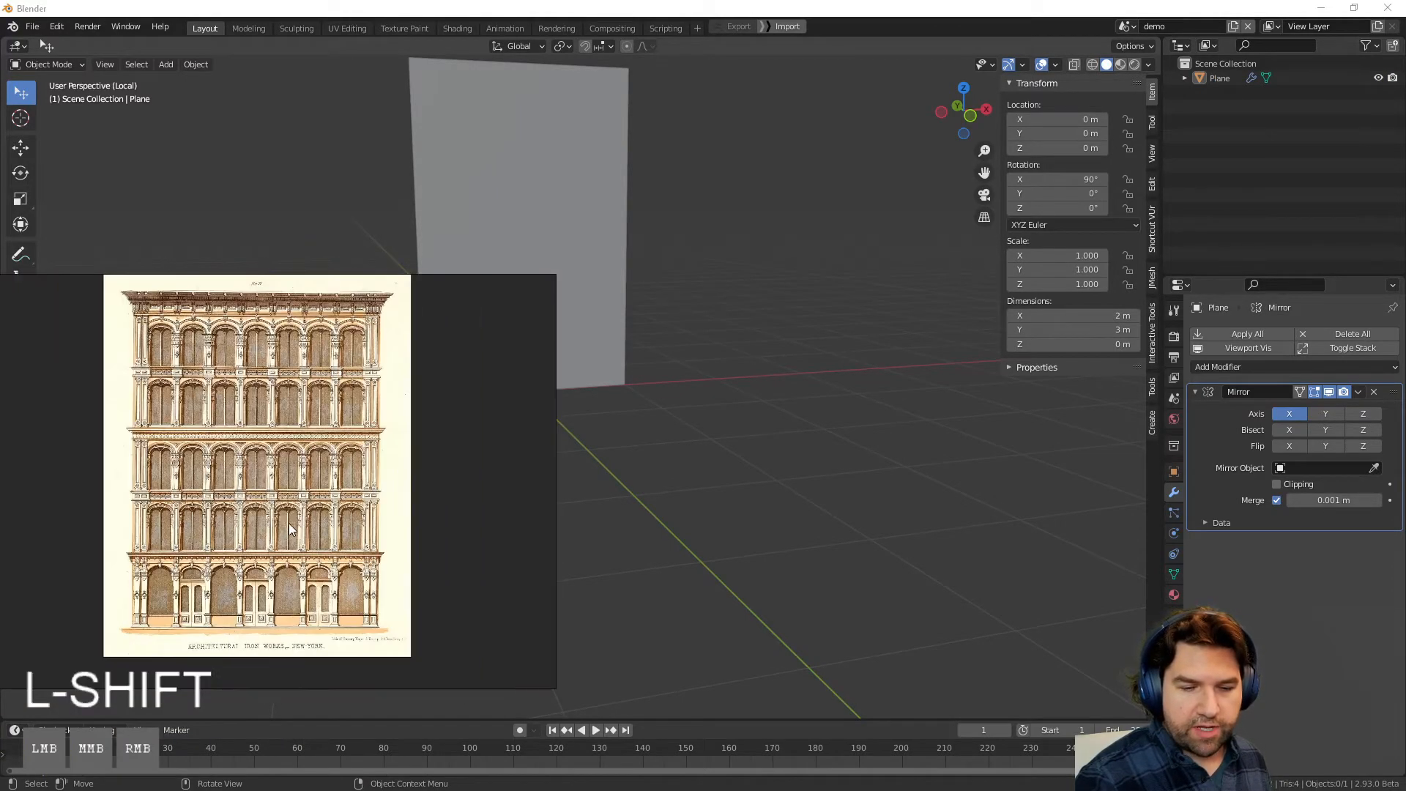
pyautogui.scroll(4, 340, 521)
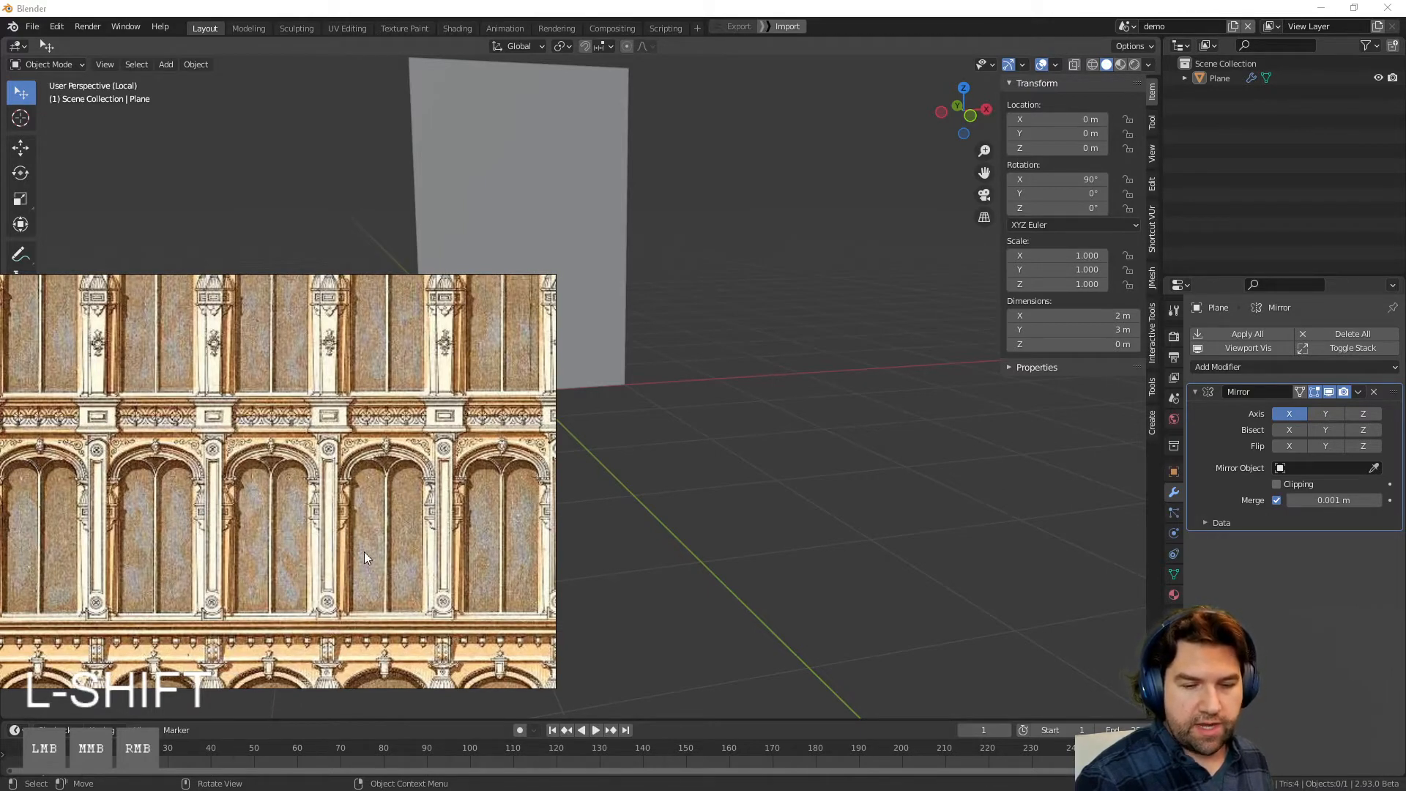
pyautogui.moveTo(363, 552); pyautogui.dragTo(1117, 548, button='right')
# Step: Add a vertical loop cut about 0.86 m from the centre, marking off a narrow pilaster strip along the outer edge
pyautogui.moveTo(605, 423); pyautogui.dragTo(458, 408, button='middle')
pyautogui.scroll(3, 577, 442)
pyautogui.click(390, 423)
pyautogui.scroll(-2, 359, 401)
pyautogui.press('Tab')
pyautogui.hotkey('ctrl', 'r')
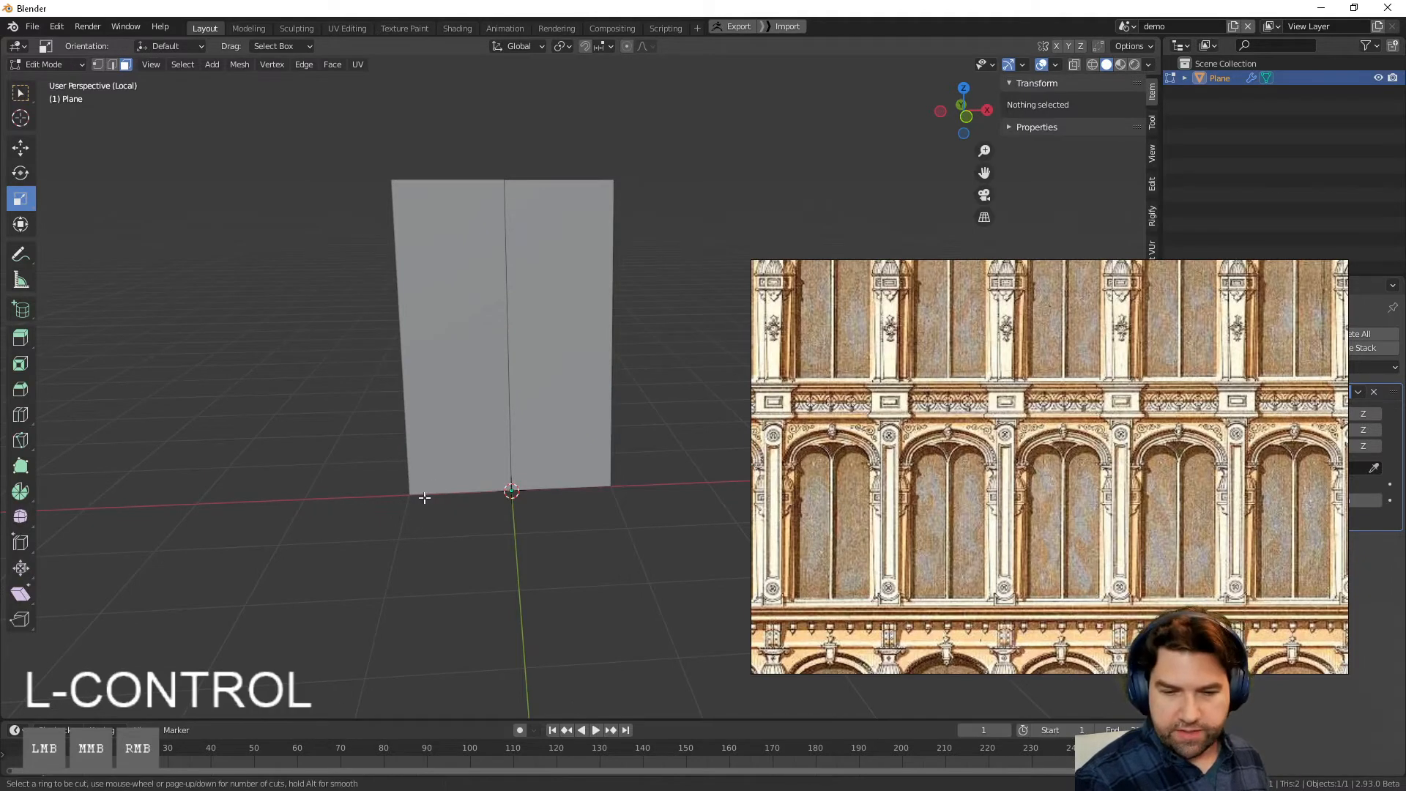
pyautogui.click(578, 484)
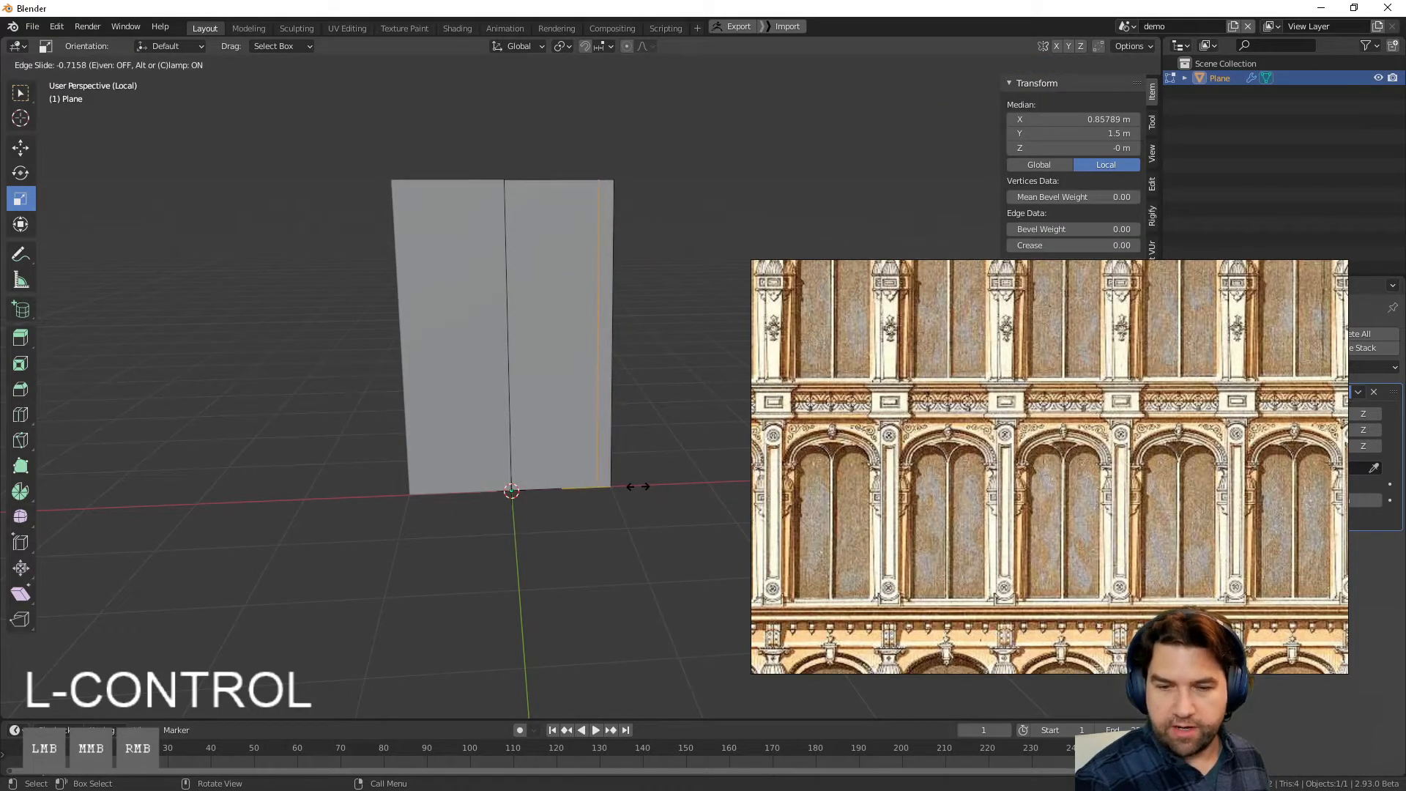
pyautogui.click(638, 486)
# Step: Extrude the narrow outer strip forward by about 0.05 m to form the pilaster
pyautogui.moveTo(638, 438); pyautogui.dragTo(640, 383, button='middle')
pyautogui.scroll(1, 584, 461)
pyautogui.press('3')
pyautogui.click(573, 285)
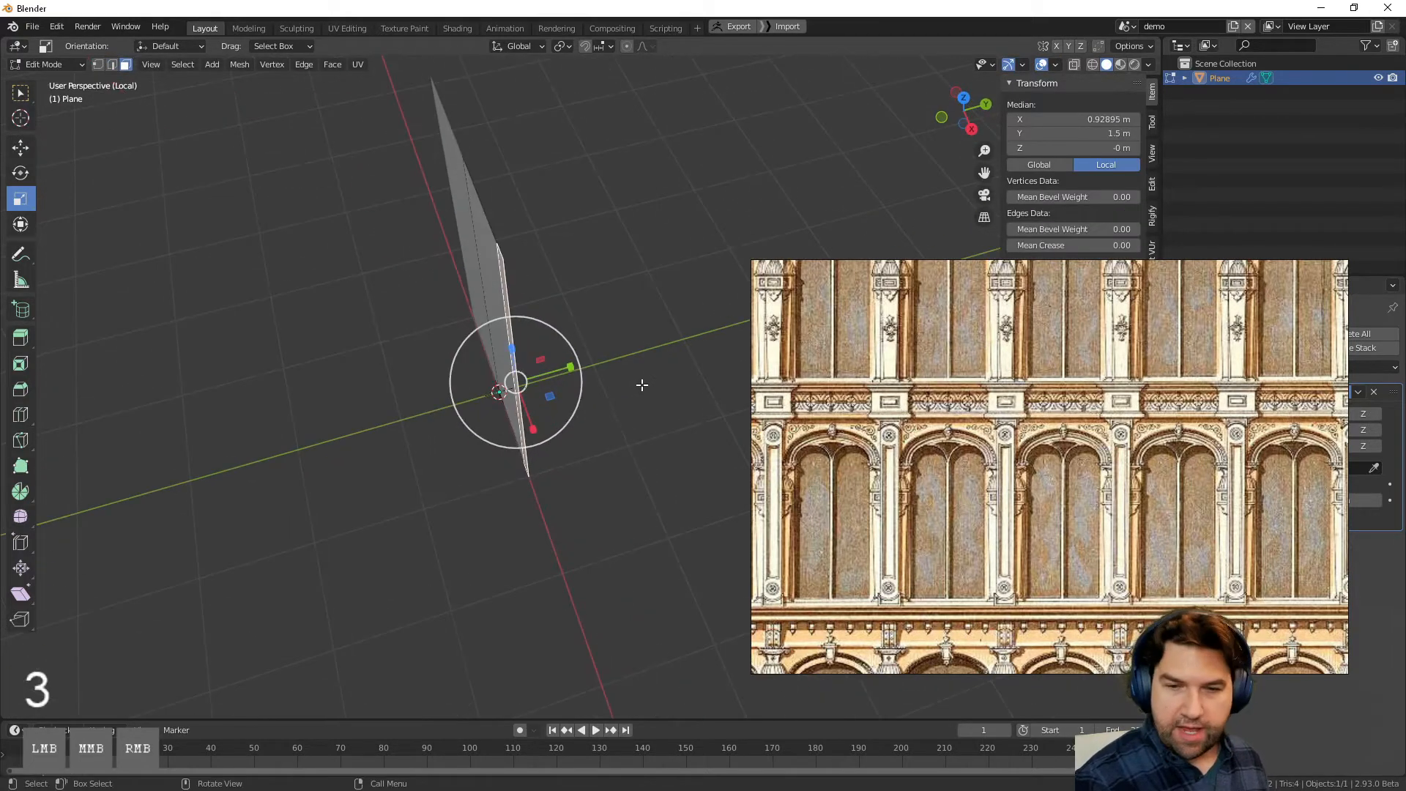
pyautogui.press('e')
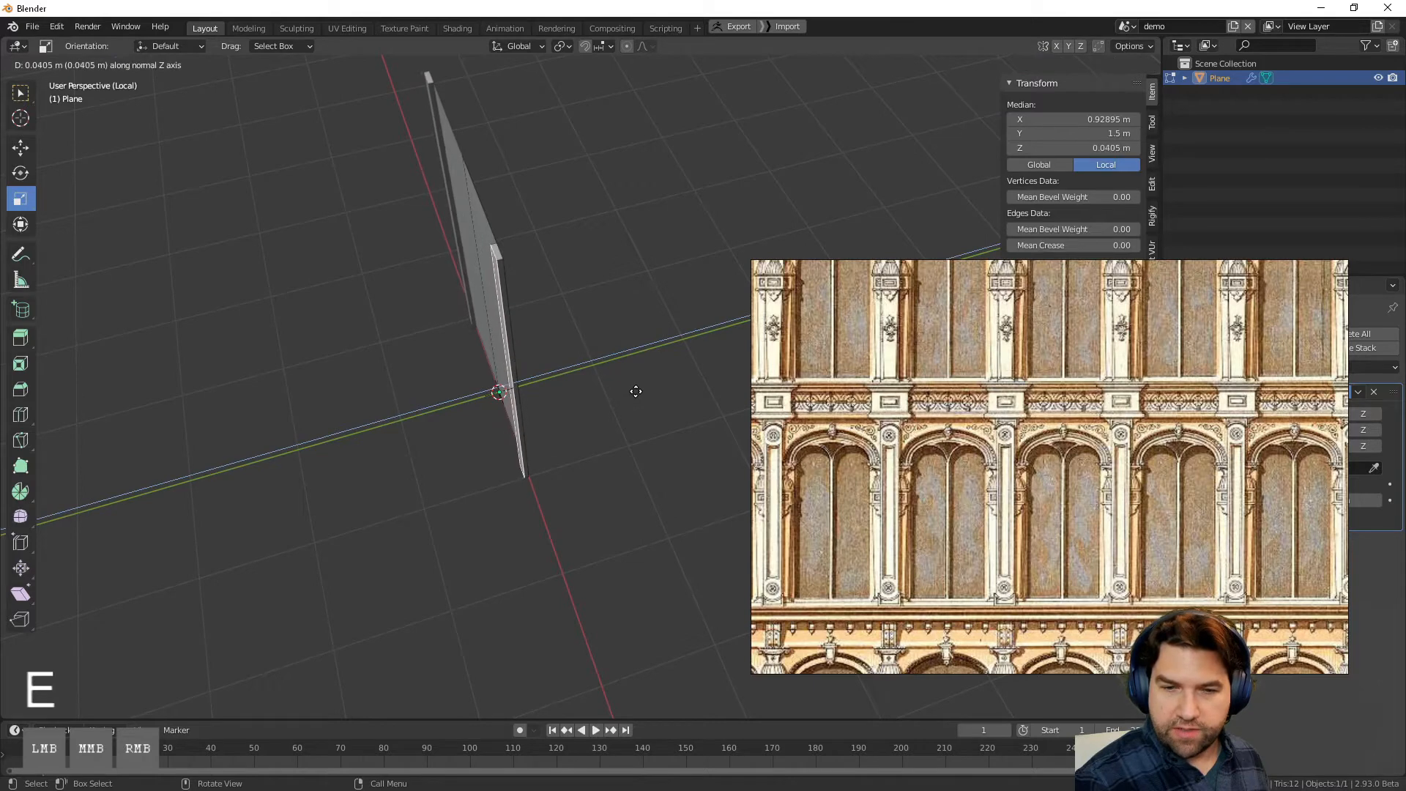
pyautogui.click(634, 392)
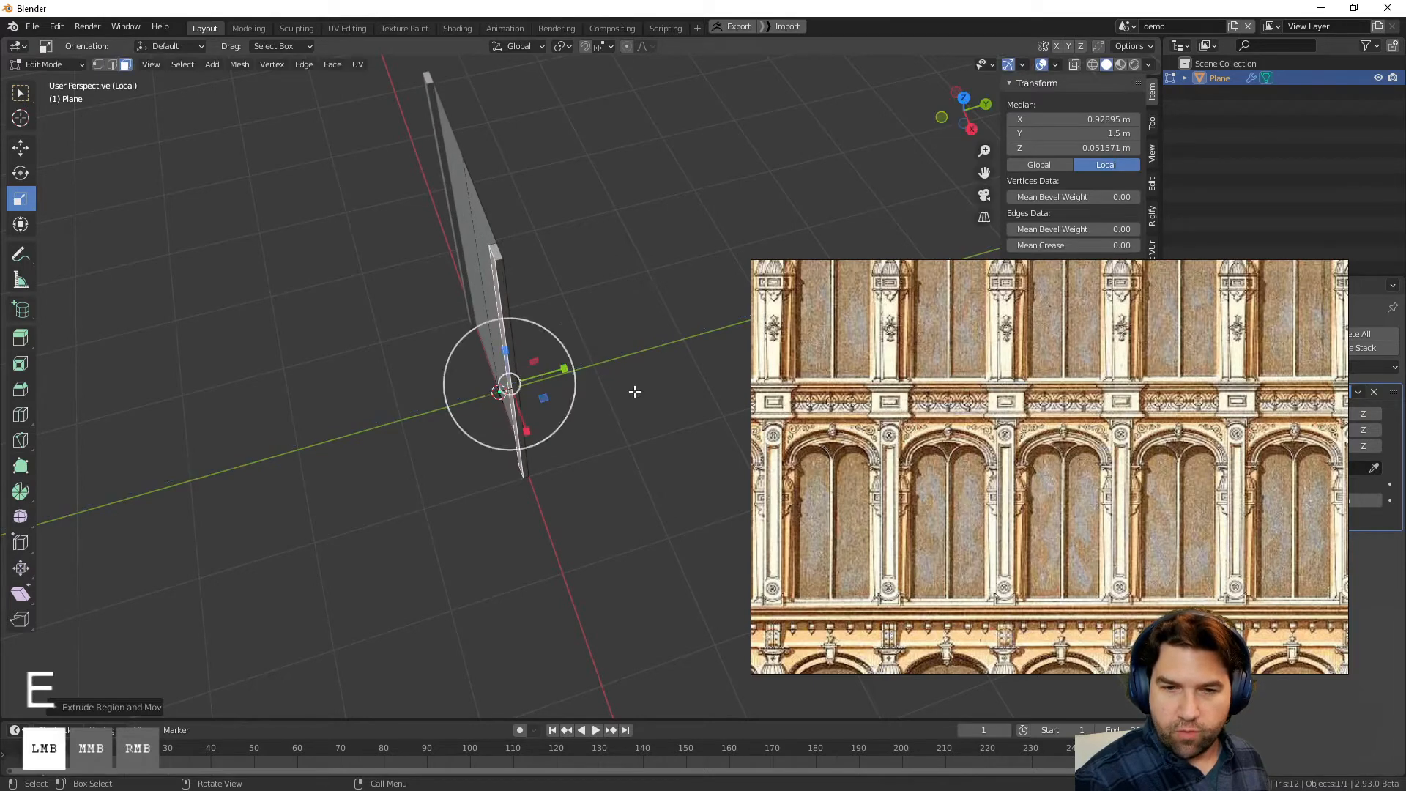
# Step: Delete the outer side, top and bottom faces of the extruded pilaster so that neighbouring modules can join
pyautogui.moveTo(503, 305); pyautogui.dragTo(574, 289, button='middle')
pyautogui.scroll(3, 566, 219)
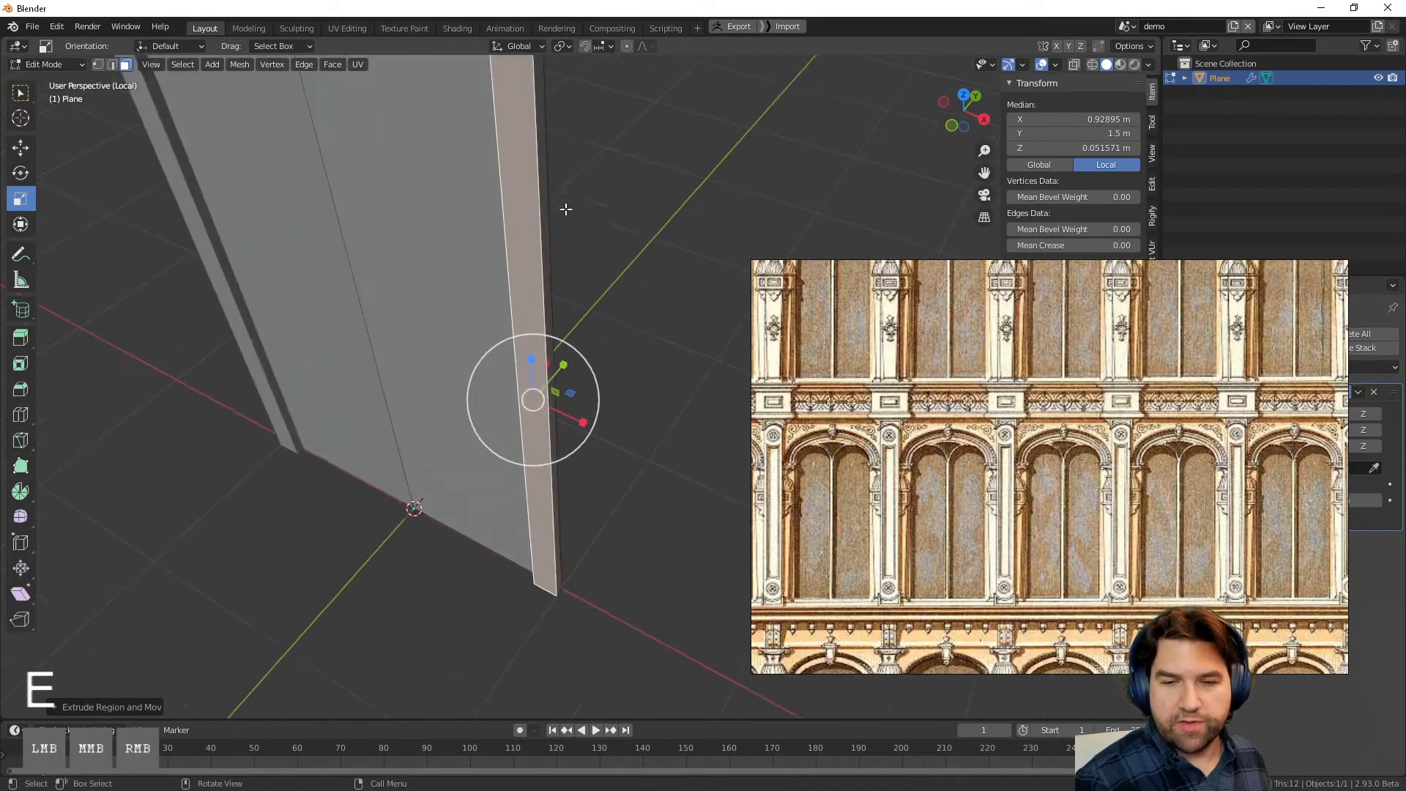
pyautogui.click(550, 208)
pyautogui.moveTo(550, 208); pyautogui.dragTo(528, 167, button='middle')
pyautogui.click(389, 224)
pyautogui.keyDown('shift'); pyautogui.click(471, 165); pyautogui.keyUp('shift')
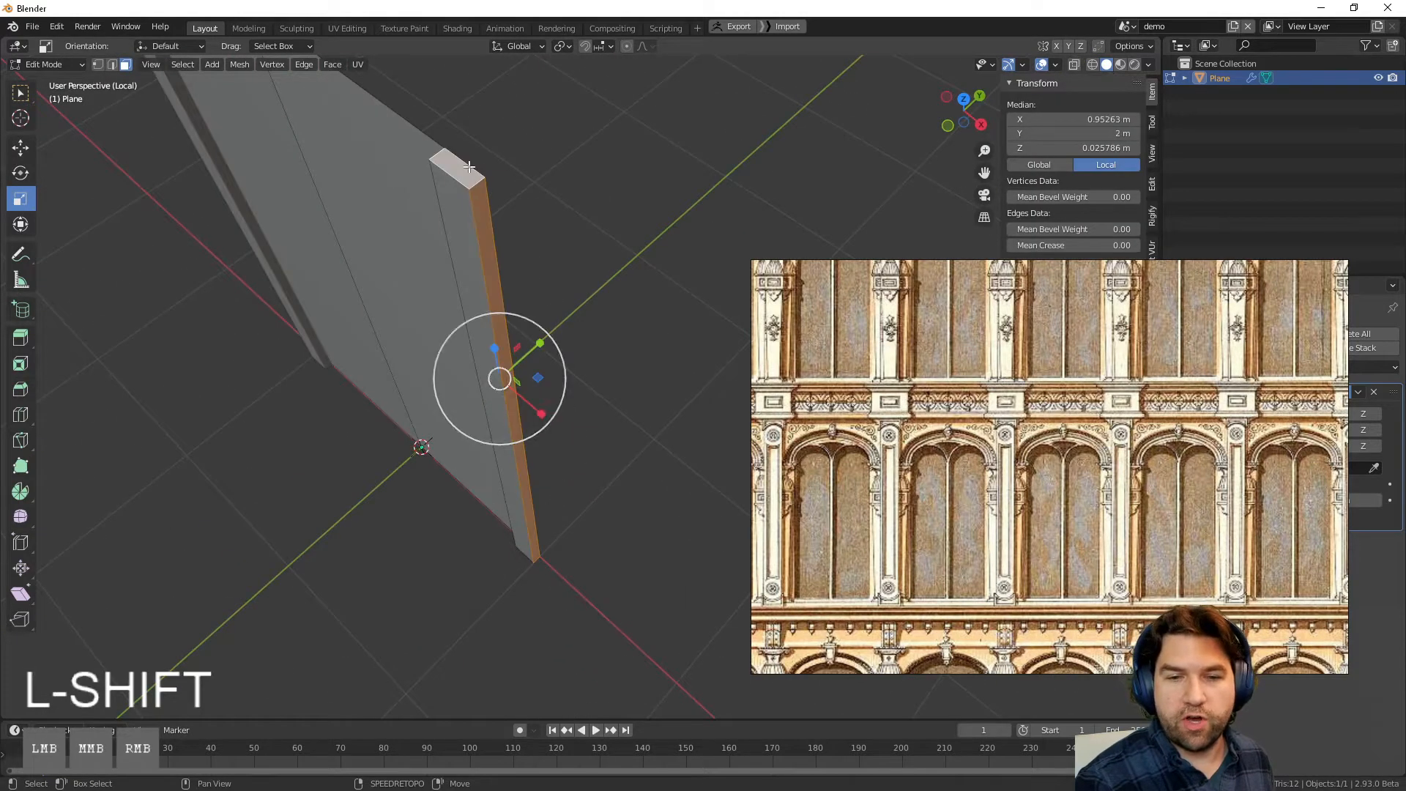
pyautogui.moveTo(503, 314); pyautogui.dragTo(572, 212, button='middle')
pyautogui.keyDown('shift'); pyautogui.click(552, 464); pyautogui.keyUp('shift')
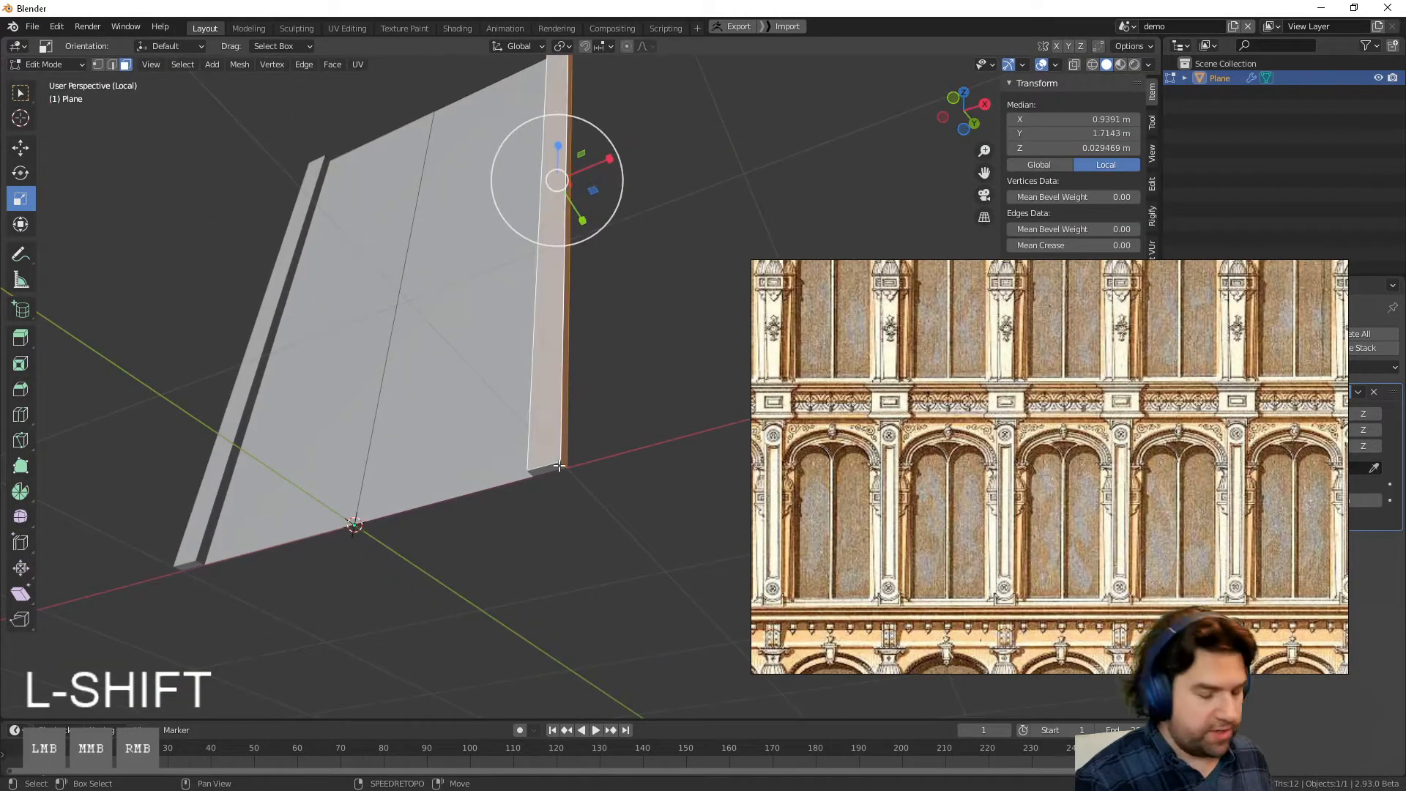
pyautogui.keyDown('shift'); pyautogui.click(552, 466); pyautogui.keyUp('shift')
pyautogui.press('x')
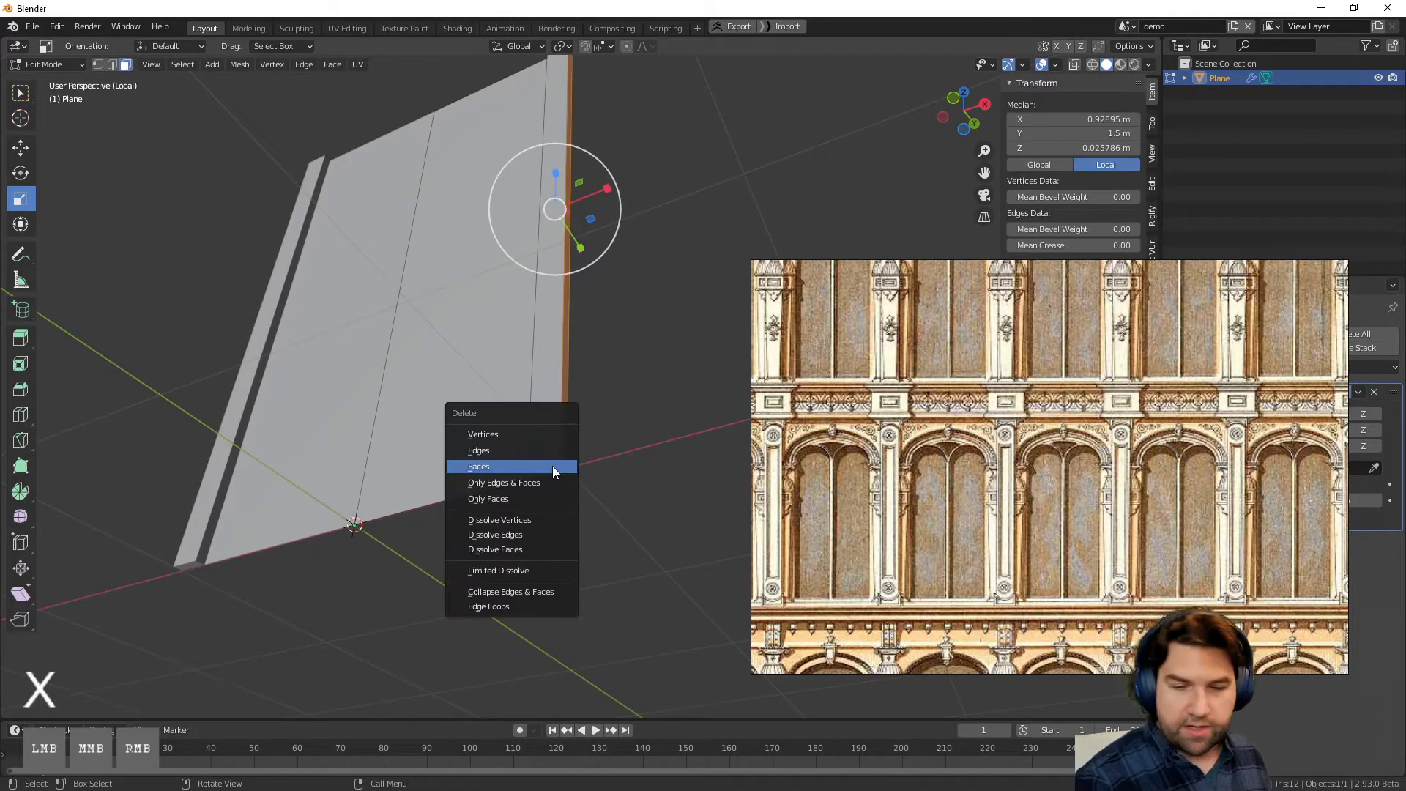
pyautogui.click(552, 466)
pyautogui.moveTo(552, 466); pyautogui.dragTo(522, 423, button='middle')
pyautogui.press('Tab')
pyautogui.press('Tab')
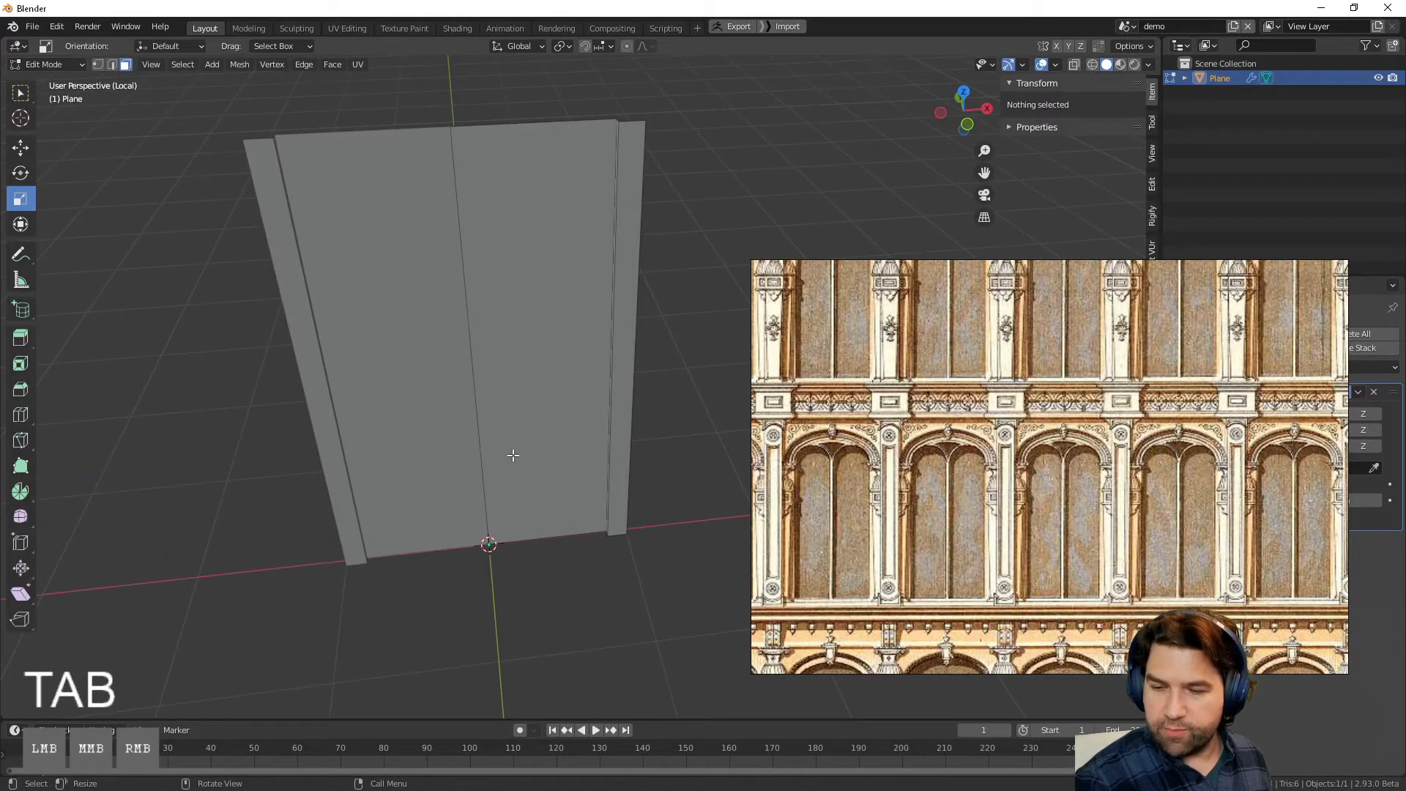
pyautogui.press('Tab')
pyautogui.press('Tab')
# Step: Inset the large front face with Boundary off, placing the new vertical edge about 0.78 m from the centre
pyautogui.moveTo(556, 415); pyautogui.dragTo(697, 369, button='middle')
pyautogui.click(538, 324)
pyautogui.press('i')
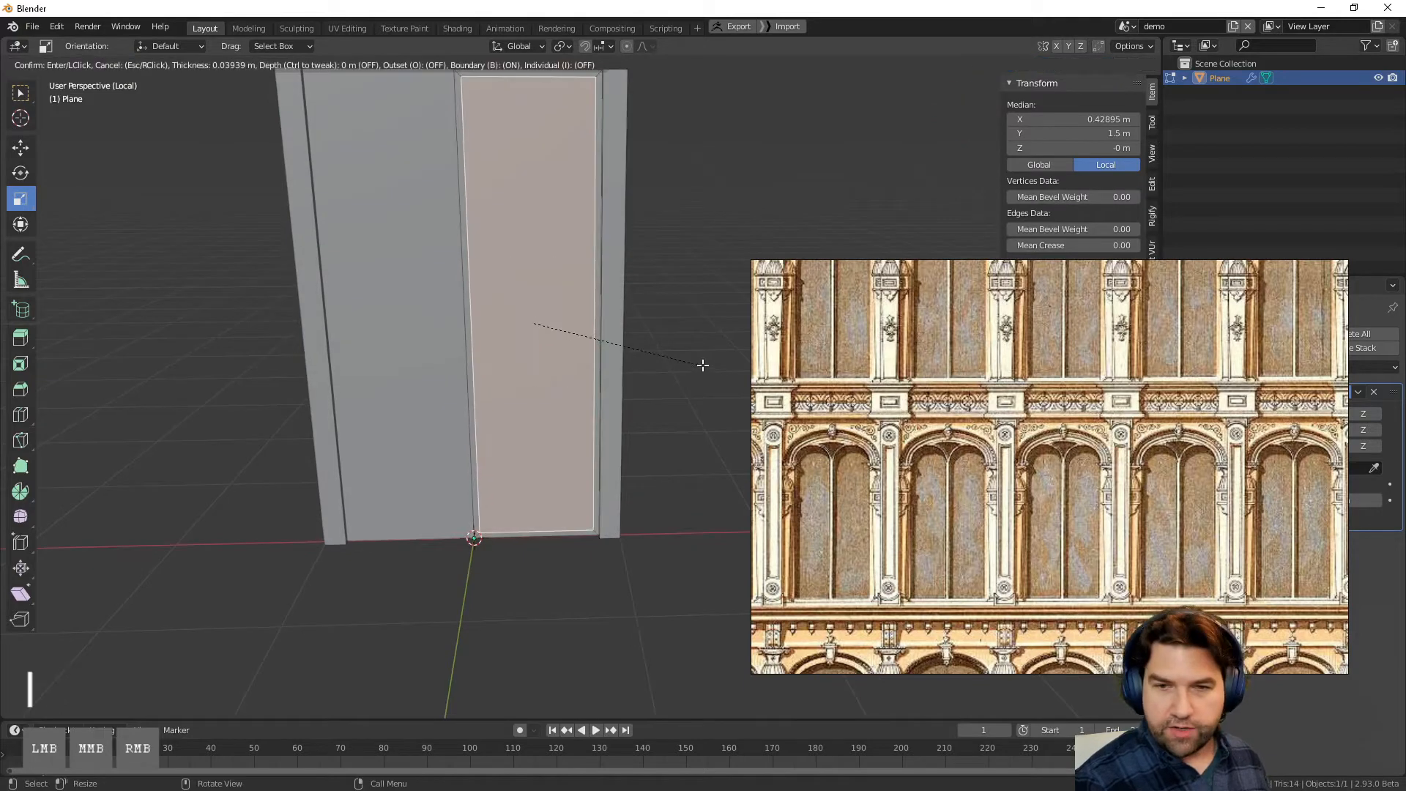
pyautogui.press('b')
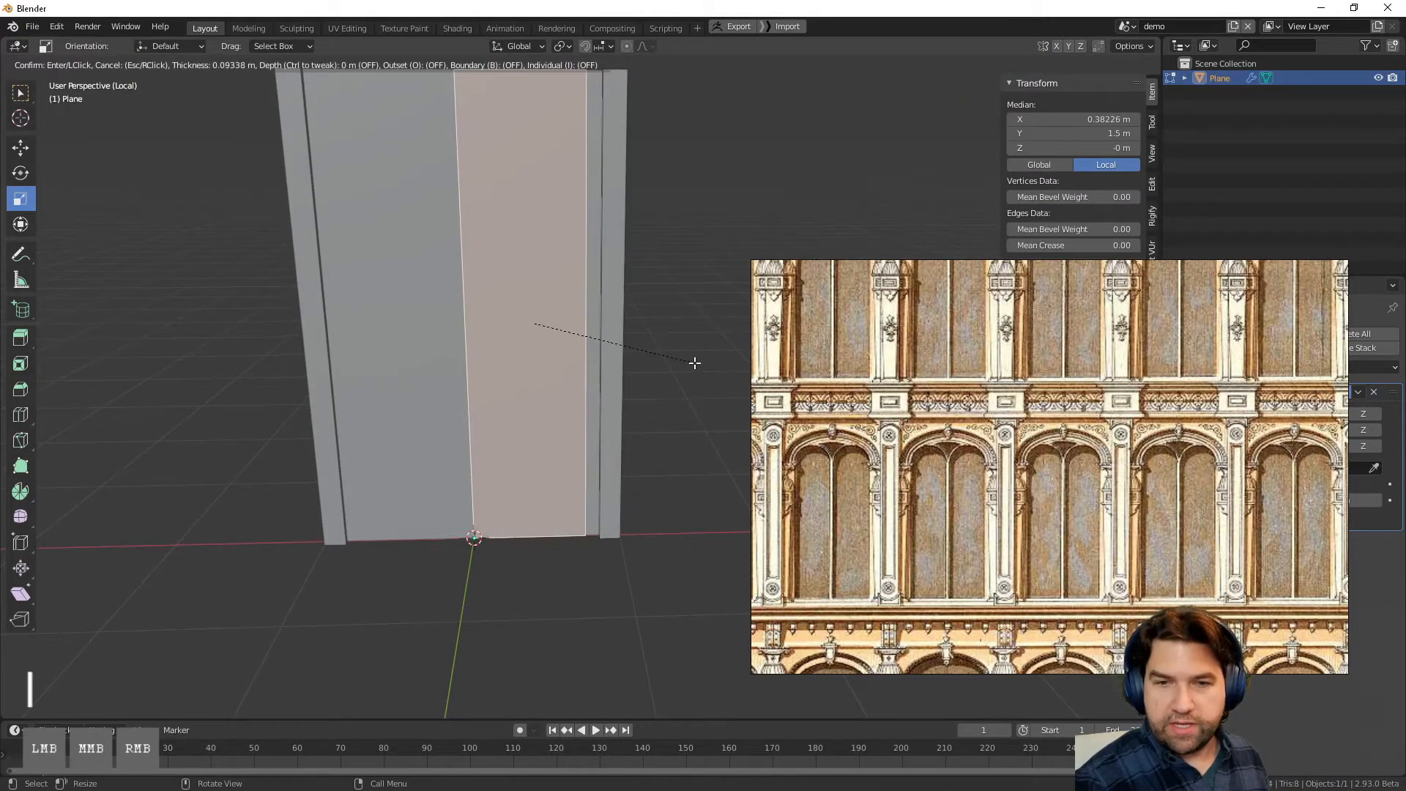
pyautogui.click(697, 362)
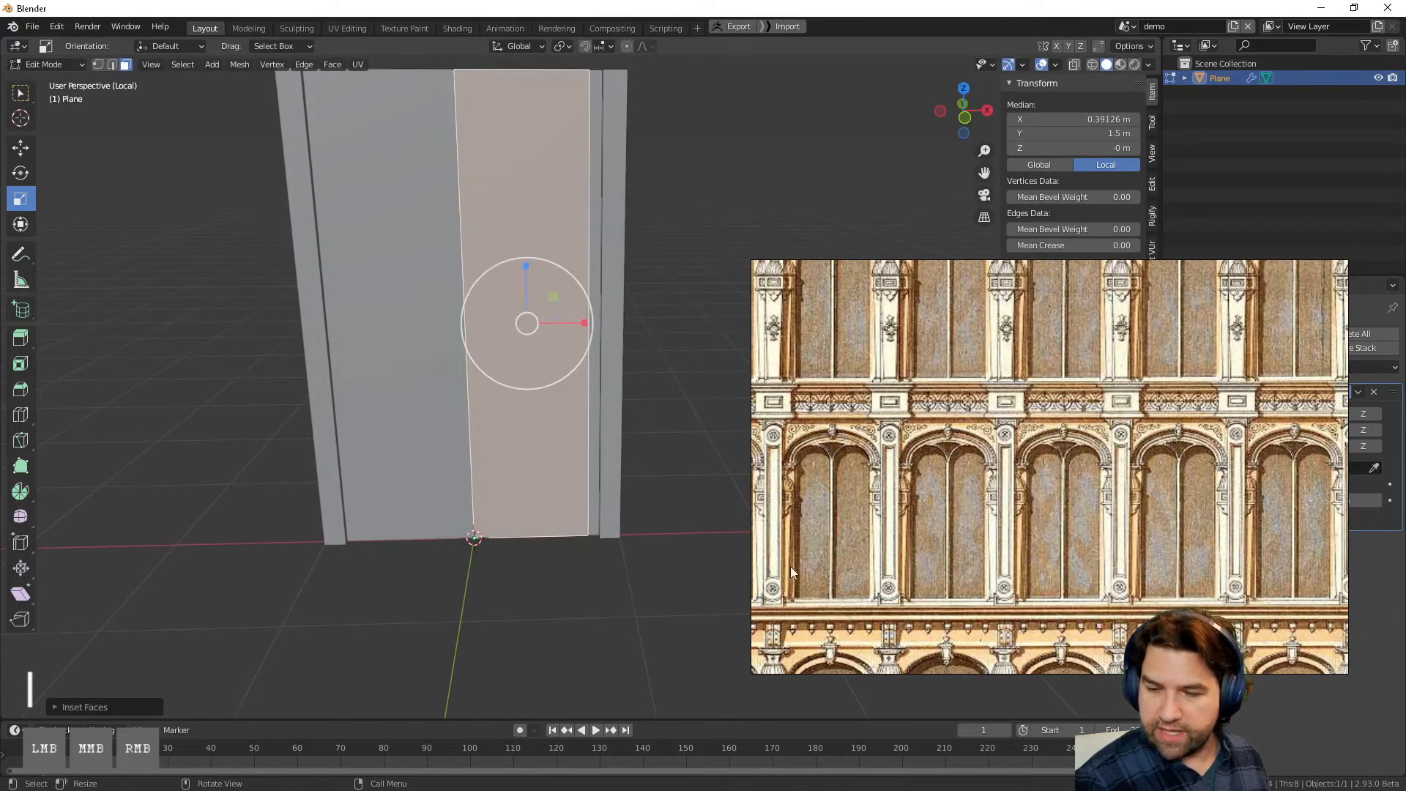
# Step: Add a horizontal loop cut at mid-height and bevel it into two cuts near the module's upper and lower edges
pyautogui.moveTo(613, 162); pyautogui.dragTo(610, 238, button='middle')
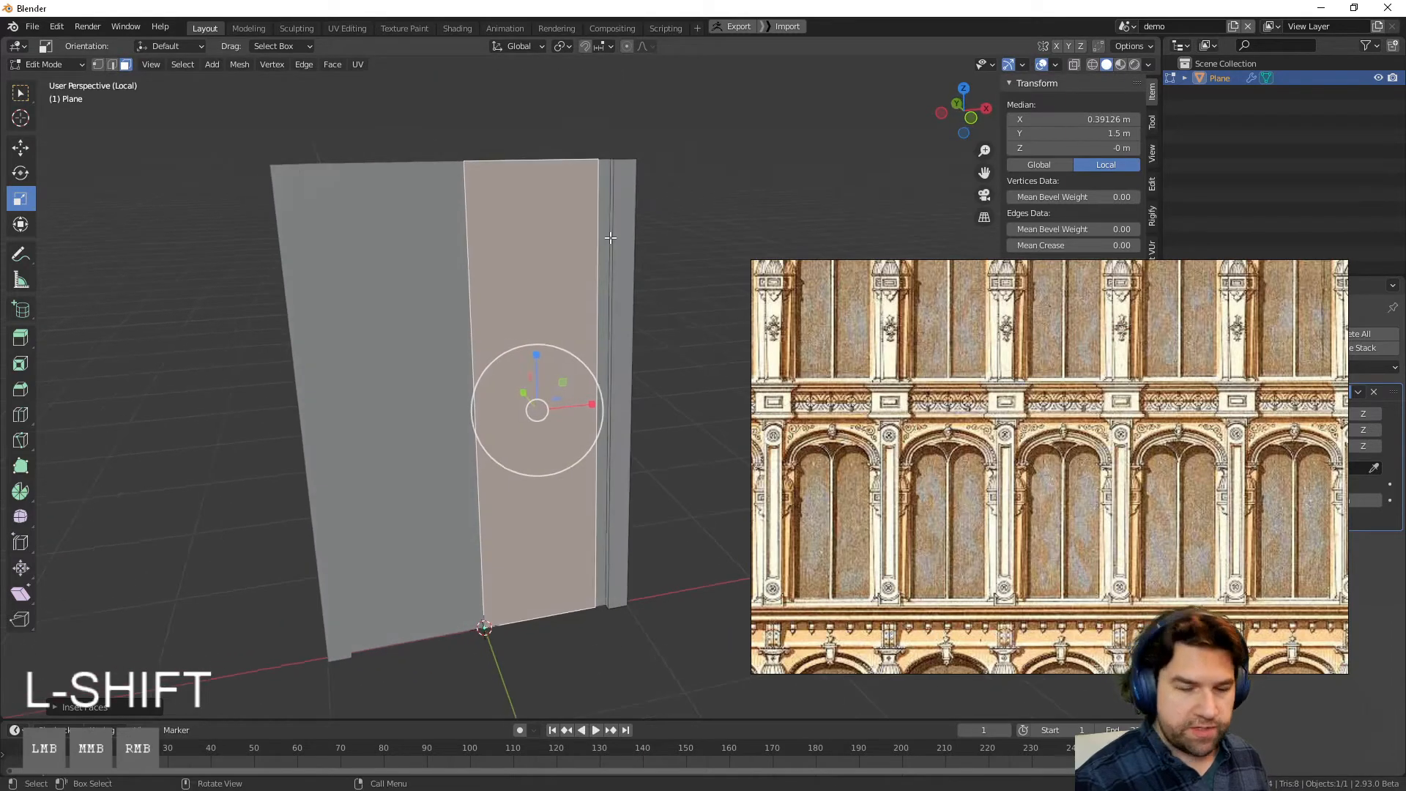
pyautogui.hotkey('ctrl', 'r')
pyautogui.click(610, 238)
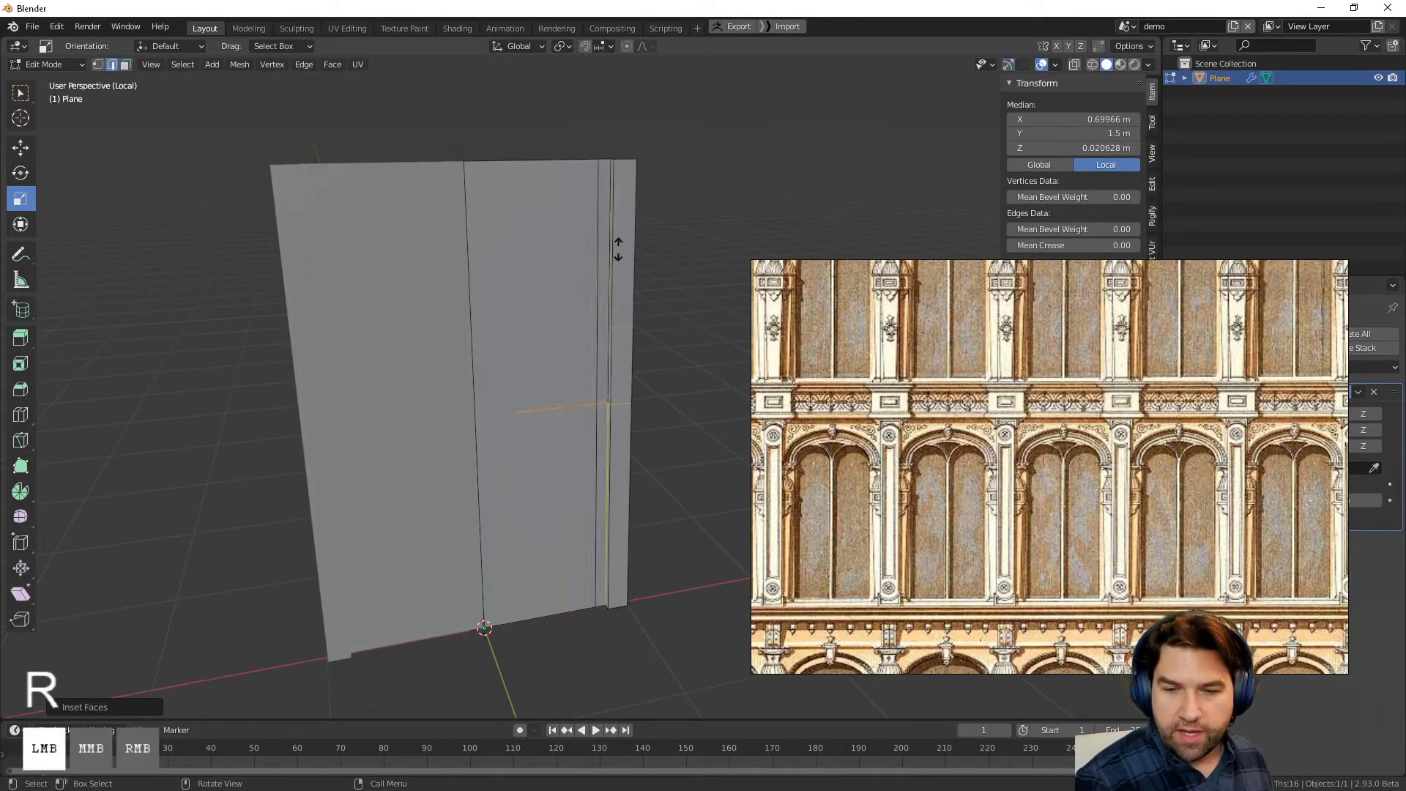
pyautogui.rightClick(676, 695)
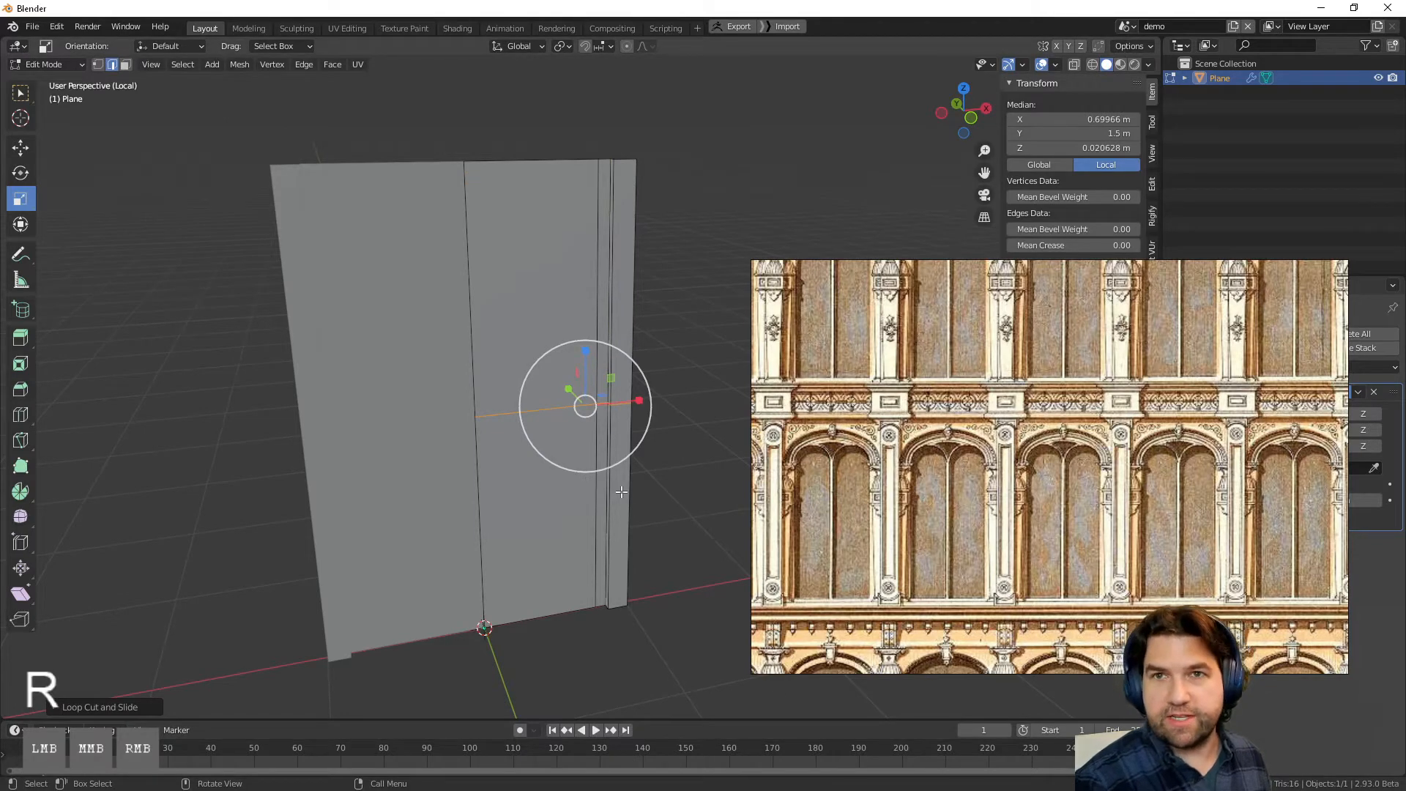
pyautogui.keyDown('shift'); pyautogui.moveTo(621, 492); pyautogui.dragTo(484, 402, button='middle'); pyautogui.keyUp('shift')
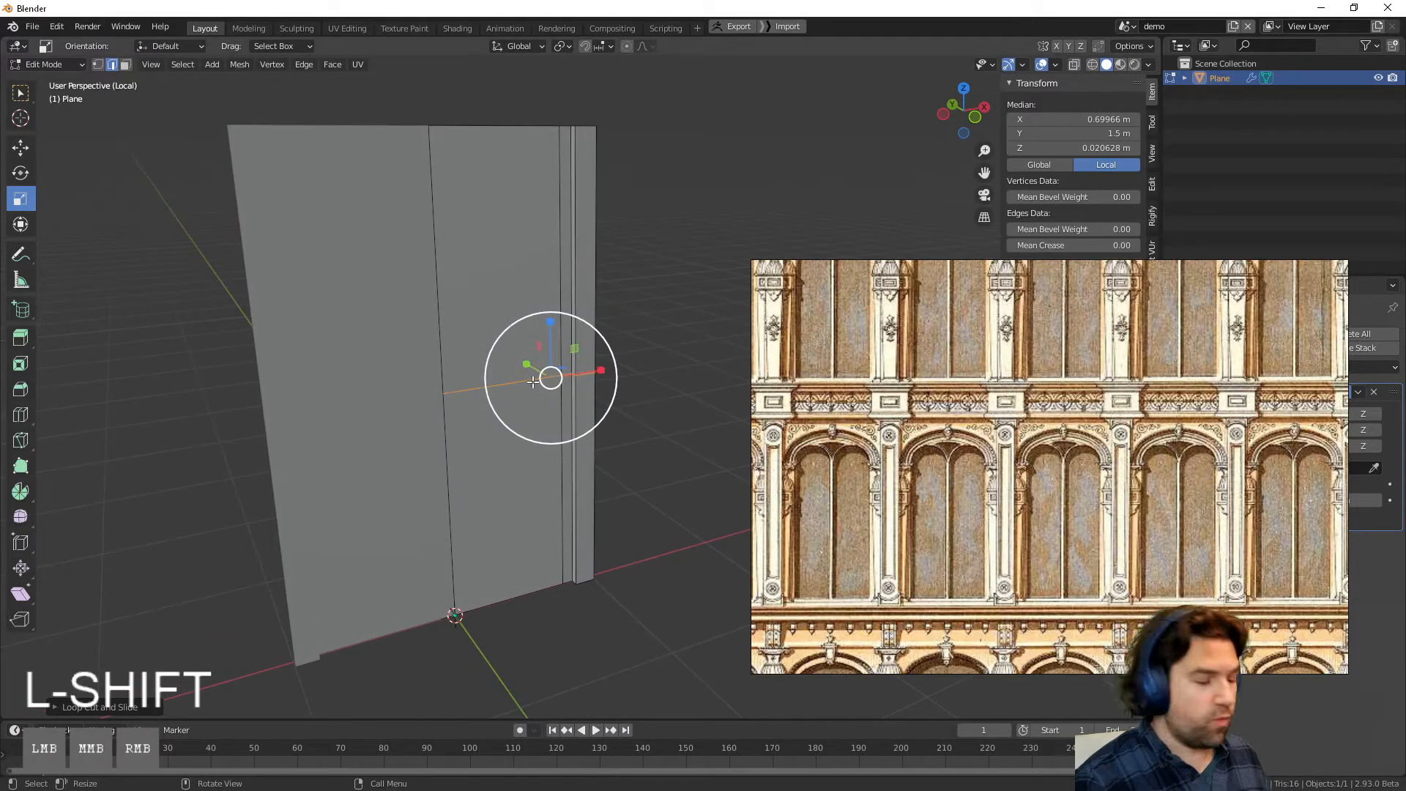
pyautogui.hotkey('ctrl', 'b')
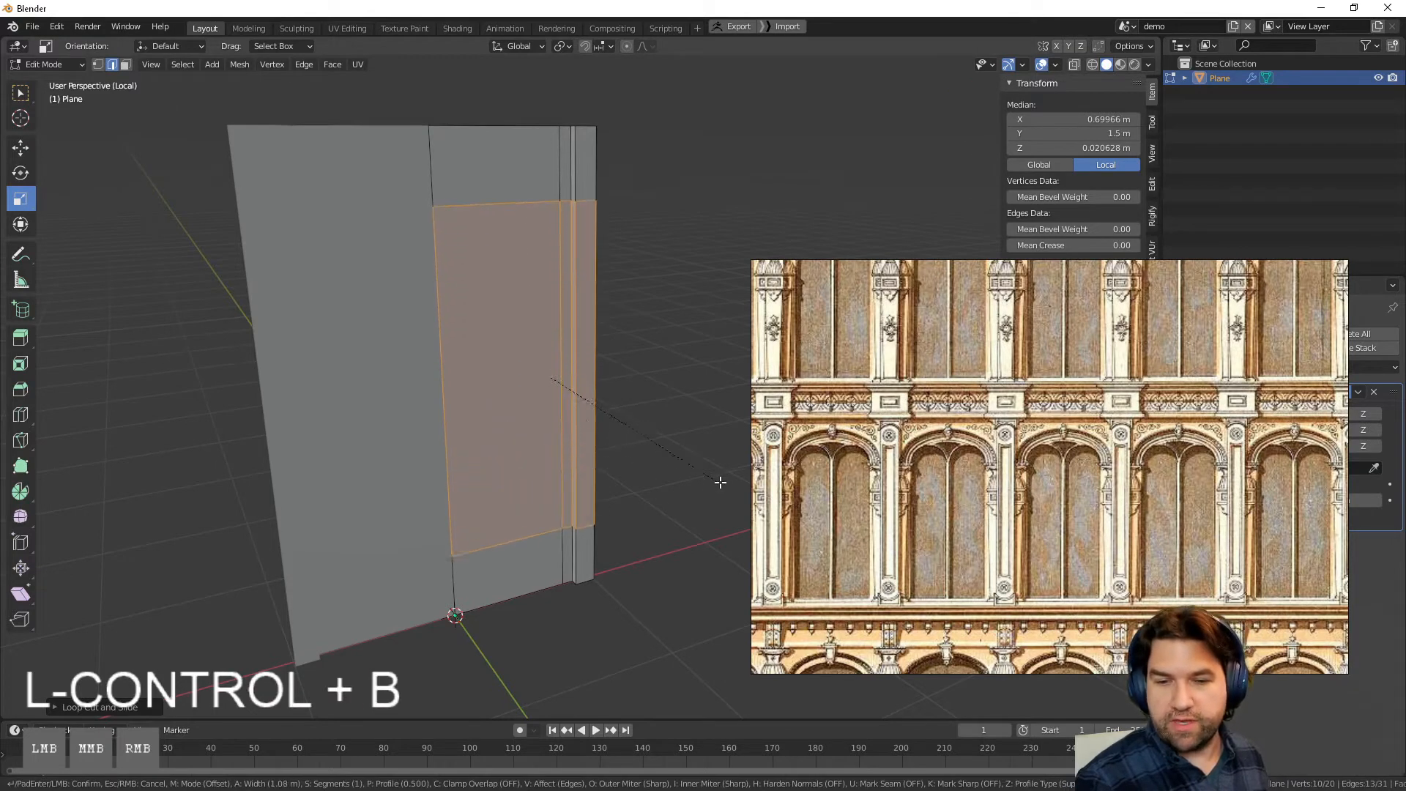
pyautogui.click(776, 520)
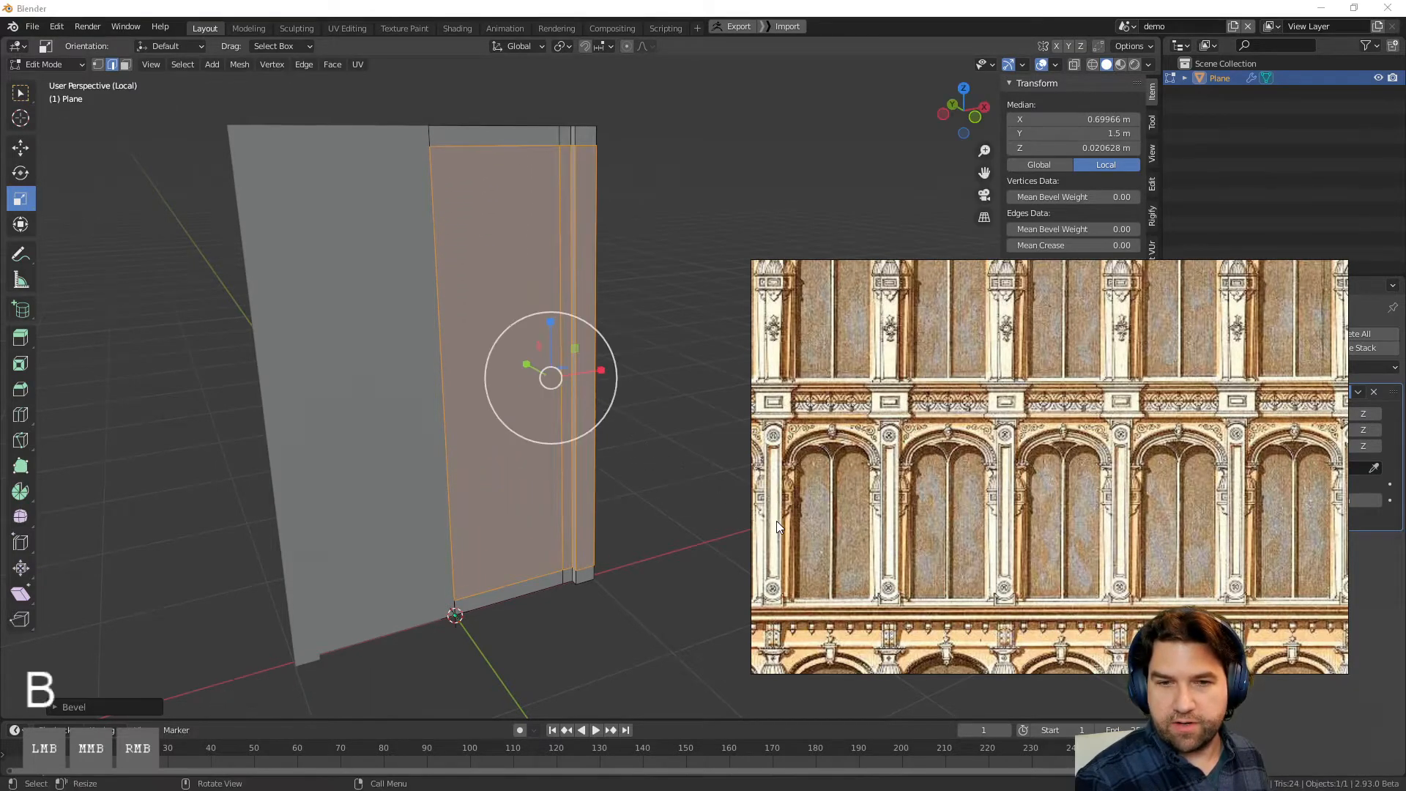
# Step: Scale the two horizontal cuts slightly apart along Z, narrowing the bands above and below the main panel
pyautogui.moveTo(611, 485); pyautogui.dragTo(590, 461, button='middle')
pyautogui.press('s')
pyautogui.press('z')
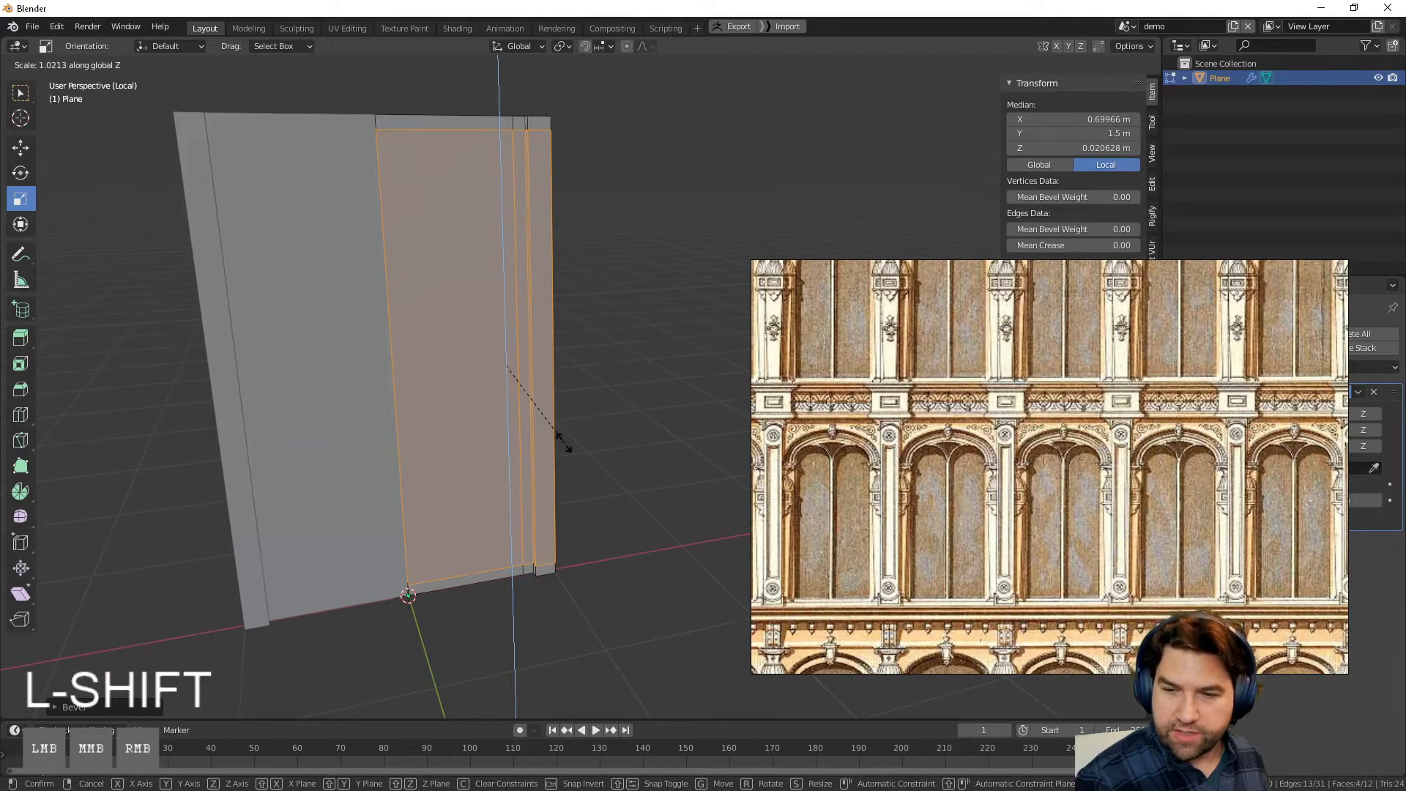
pyautogui.click(570, 442)
pyautogui.click(608, 436)
# Step: Extrude the main panel face backward about 0.16 m and delete the wall face created along the mirror centre line
pyautogui.click(430, 312)
pyautogui.moveTo(543, 439); pyautogui.dragTo(577, 445, button='middle')
pyautogui.click(489, 311)
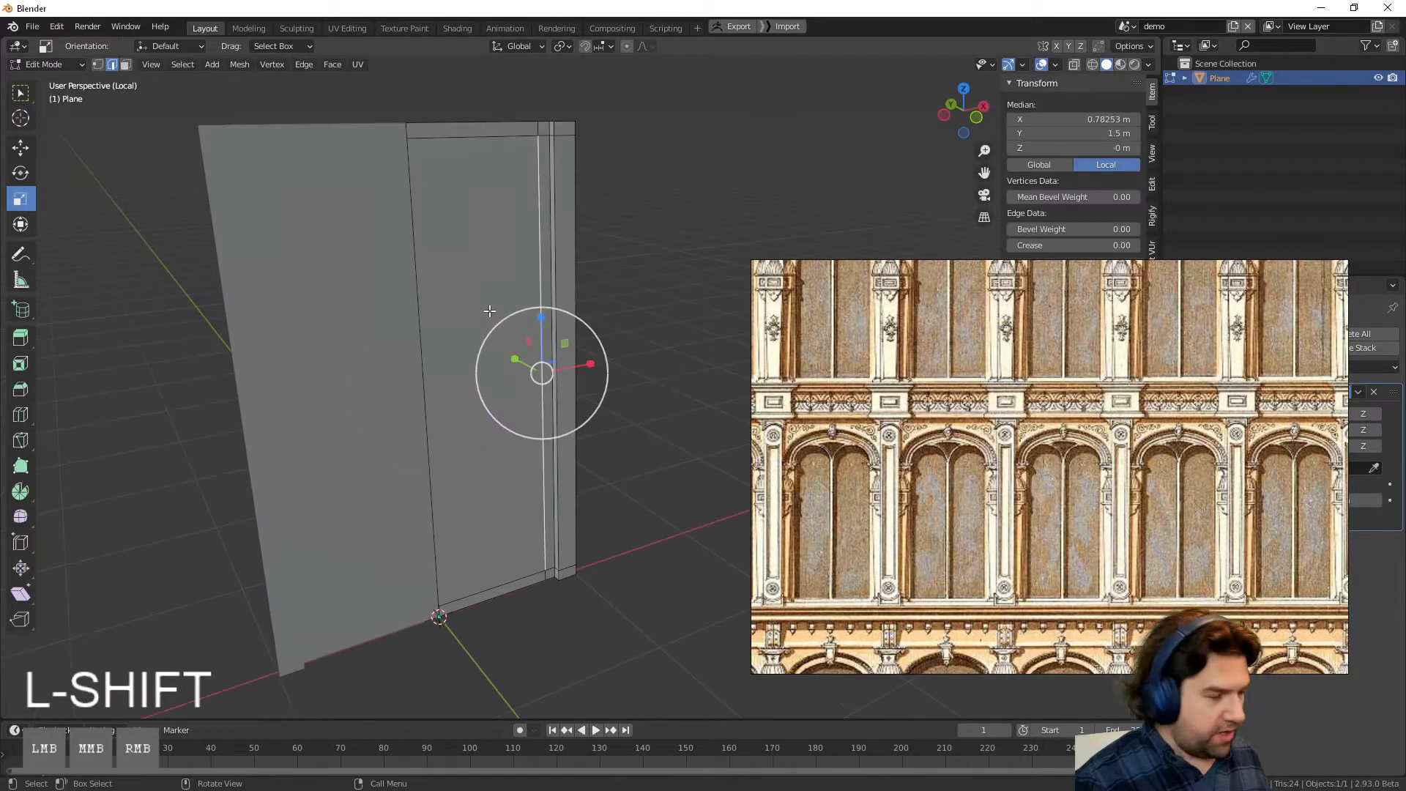
pyautogui.press('3')
pyautogui.moveTo(574, 393); pyautogui.dragTo(662, 518, button='middle')
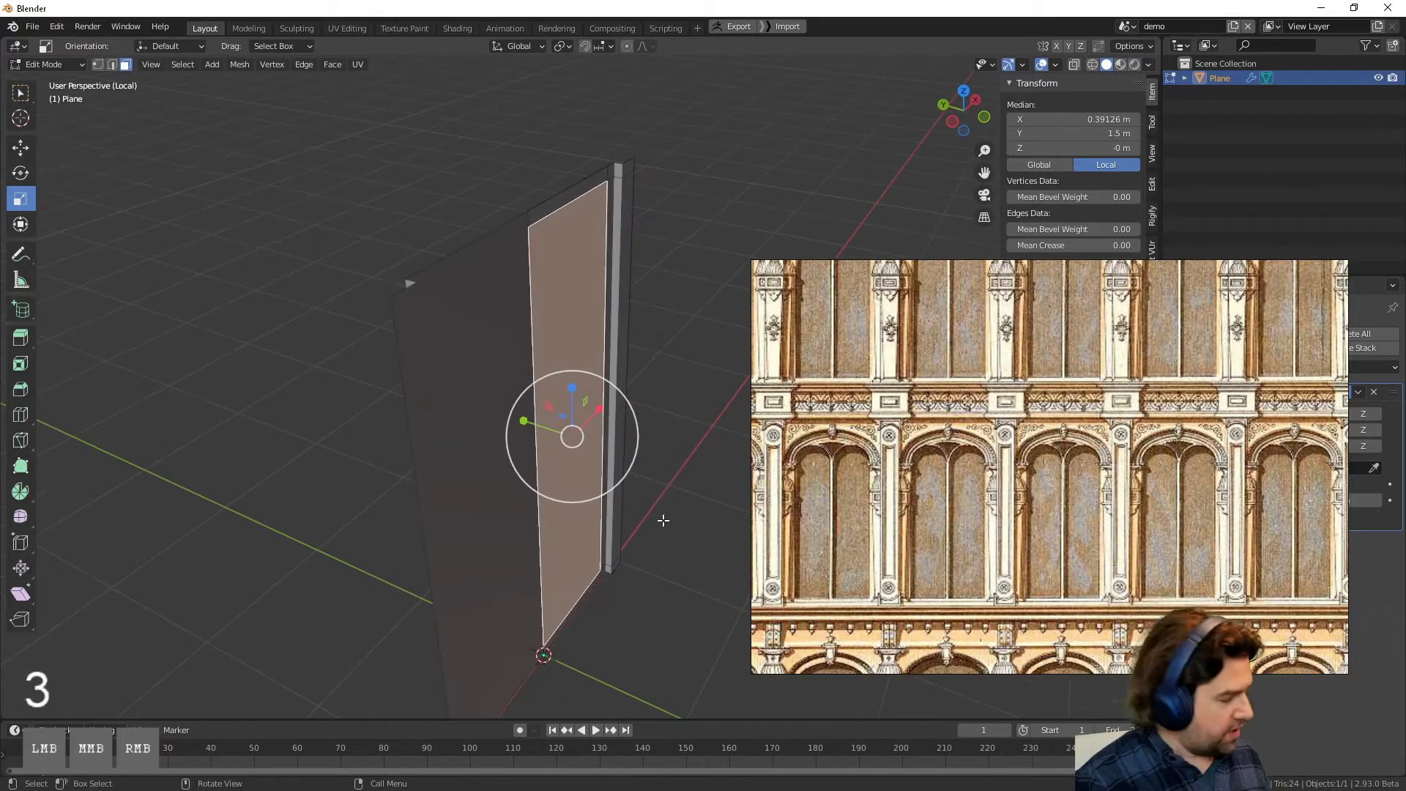
pyautogui.press('e')
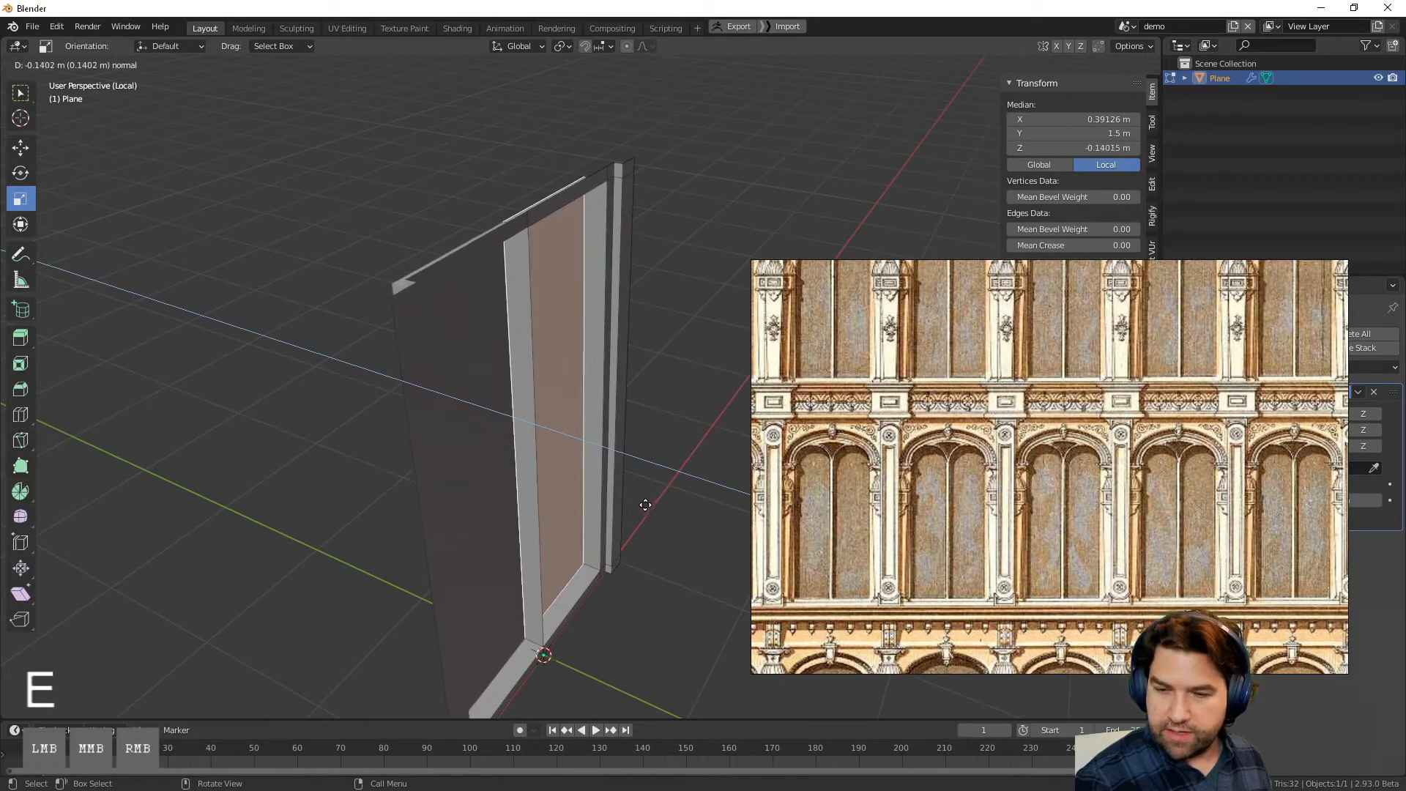
pyautogui.click(644, 504)
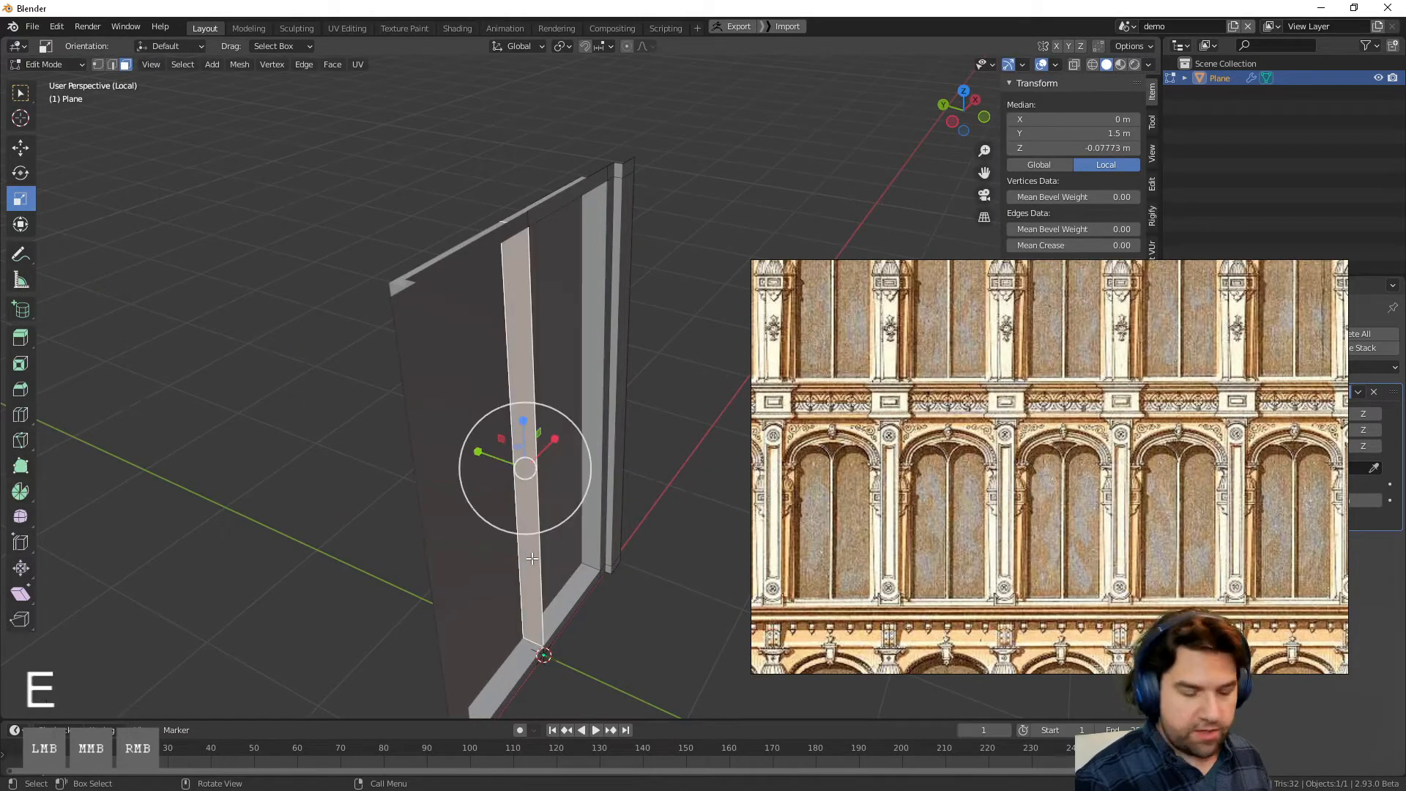
pyautogui.press('x')
pyautogui.click(532, 558)
# Step: Bevel the depth edge at the recess's upper outer corner with 5 segments, about 0.55 m wide, to round the opening
pyautogui.moveTo(635, 564); pyautogui.dragTo(593, 505, button='middle')
pyautogui.keyDown('shift'); pyautogui.moveTo(593, 505); pyautogui.dragTo(580, 541, button='middle'); pyautogui.keyUp('shift')
pyautogui.scroll(1, 580, 541)
pyautogui.moveTo(549, 334); pyautogui.dragTo(591, 233, button='middle')
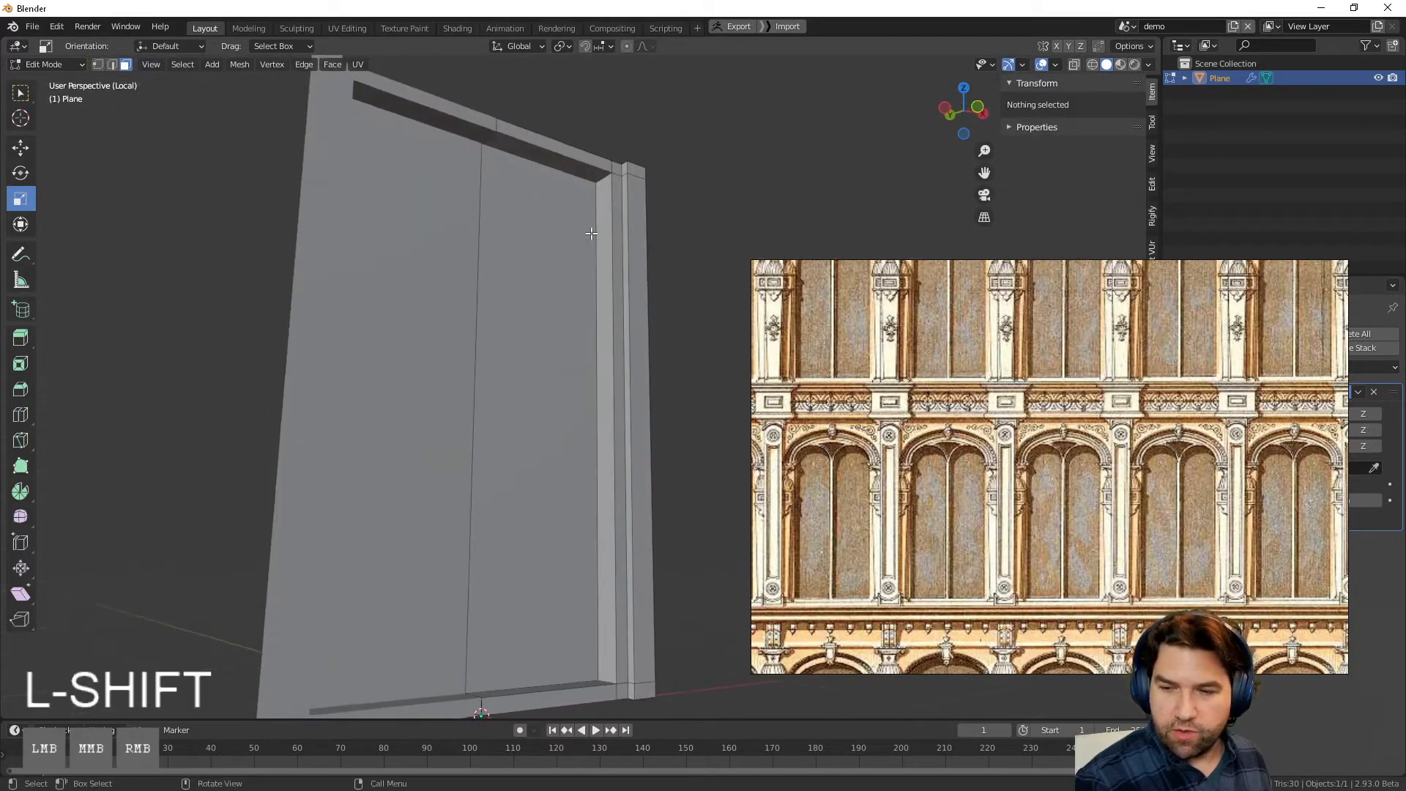
pyautogui.click(603, 179)
pyautogui.press('1')
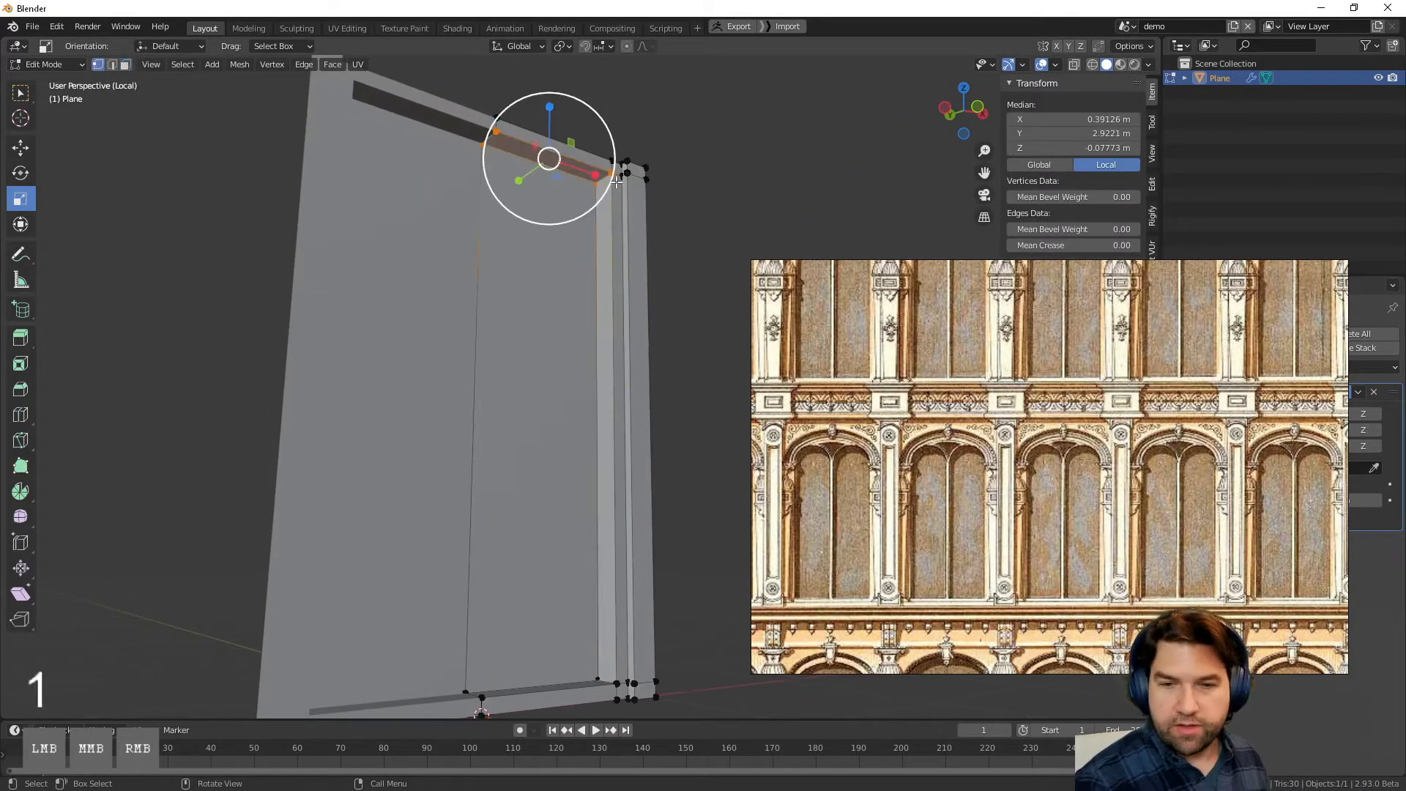
pyautogui.press('2')
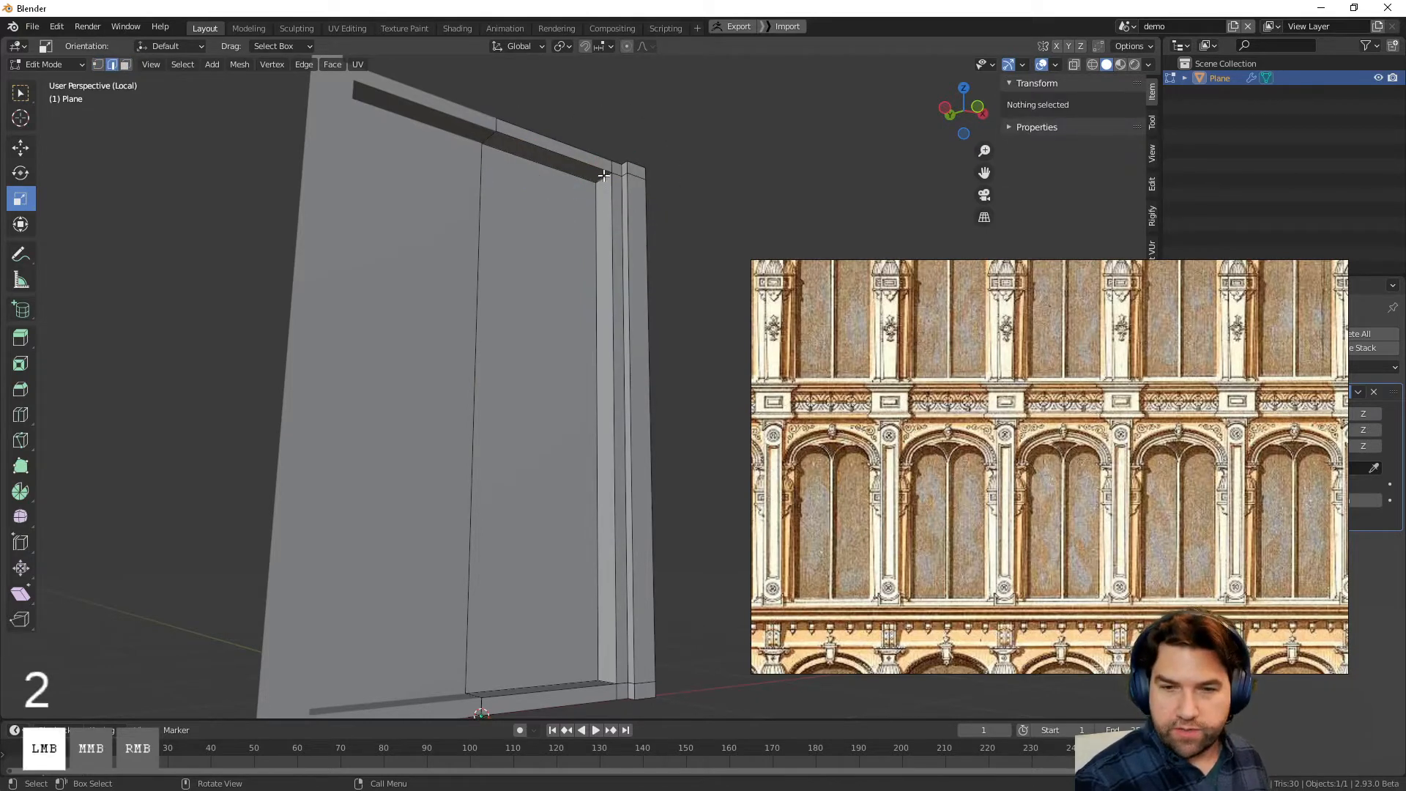
pyautogui.click(604, 175)
pyautogui.moveTo(710, 244); pyautogui.dragTo(697, 279, button='middle')
pyautogui.hotkey('ctrl', 'b')
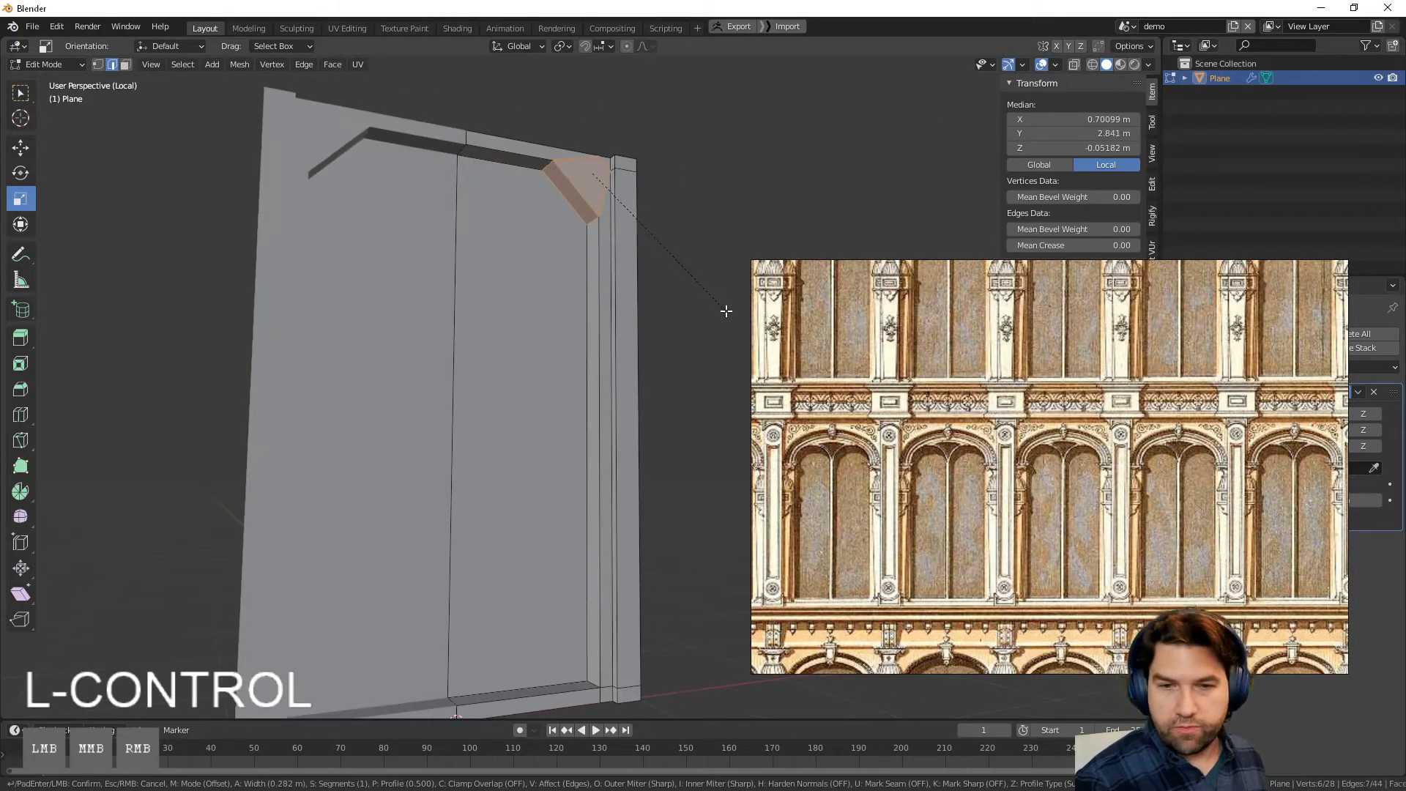
pyautogui.scroll(2, 740, 333)
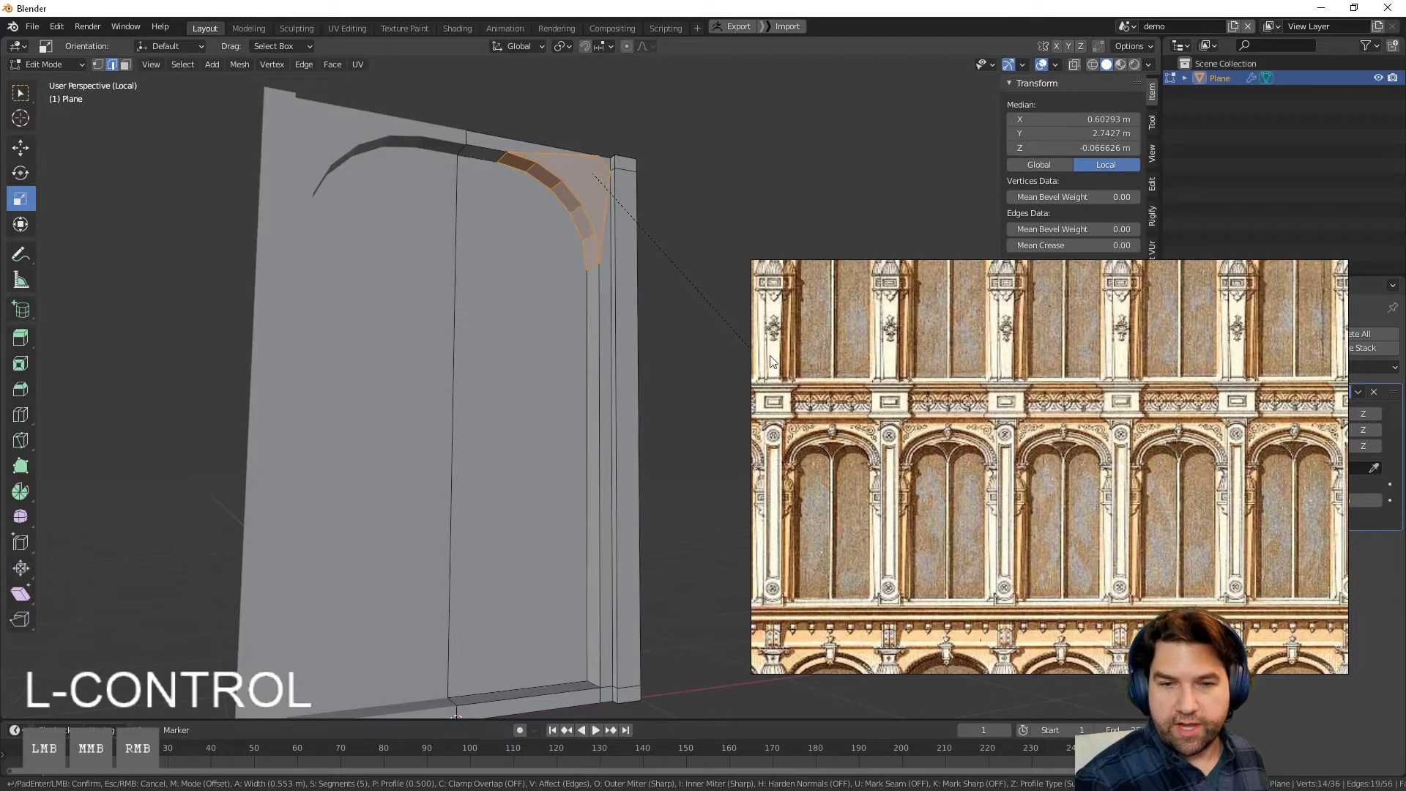
pyautogui.click(747, 339)
pyautogui.moveTo(661, 327); pyautogui.dragTo(606, 378, button='middle')
pyautogui.click(691, 375)
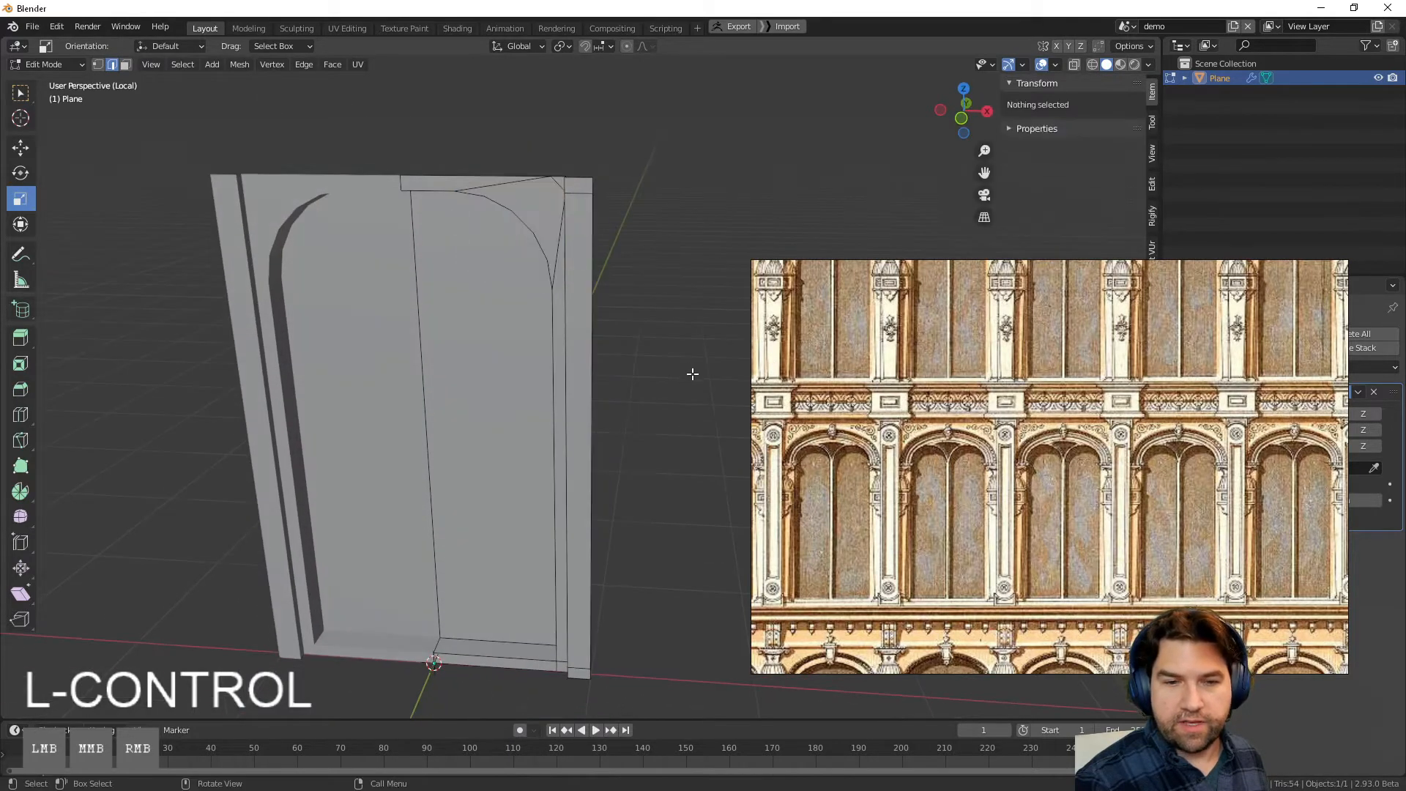
# Step: Examine the mirrored arched recess in Object and Edit Mode and compare its curve with the reference windows
pyautogui.moveTo(692, 375); pyautogui.dragTo(712, 331, button='middle')
pyautogui.press('Tab')
pyautogui.moveTo(514, 332); pyautogui.dragTo(634, 394, button='middle')
pyautogui.press('Tab')
pyautogui.moveTo(623, 233); pyautogui.dragTo(561, 253, button='middle')
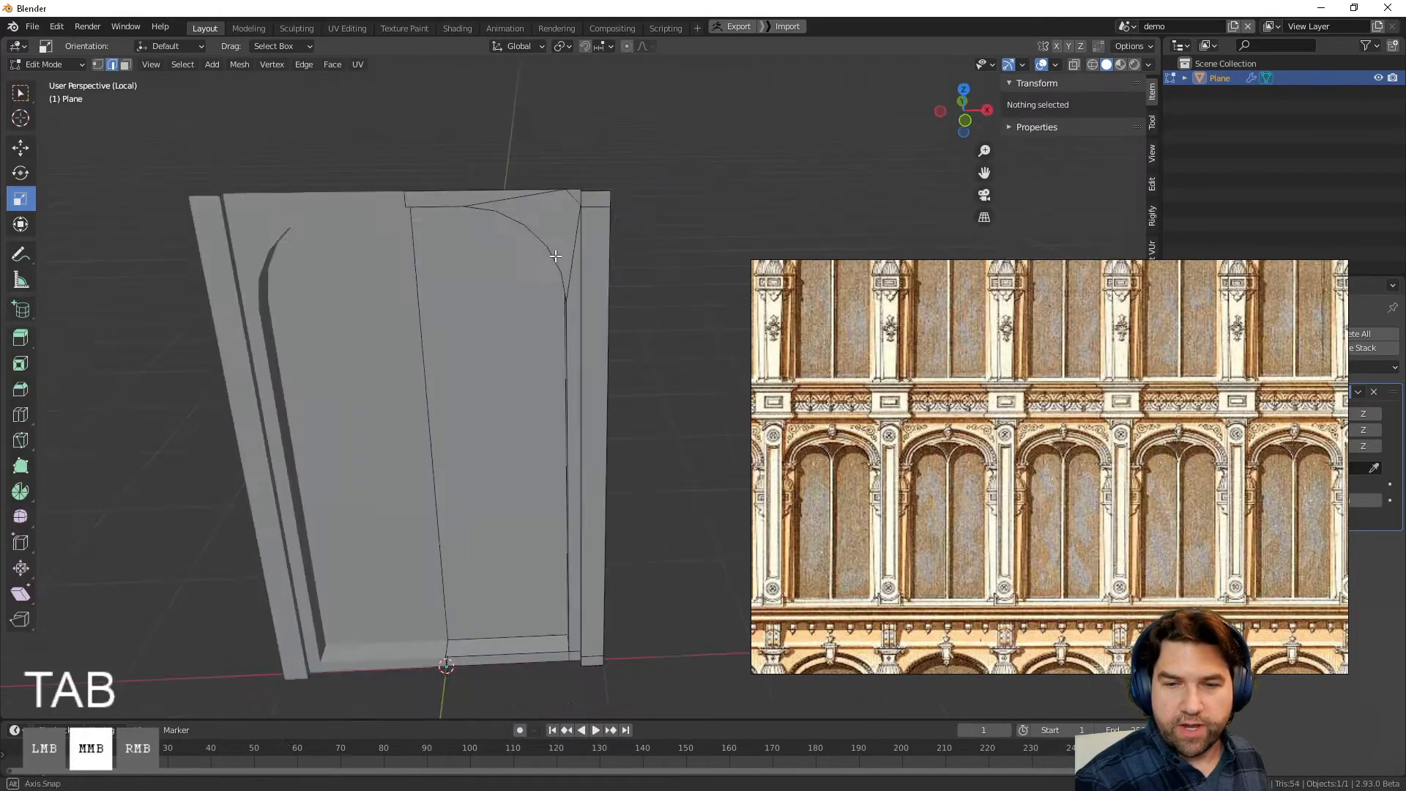
pyautogui.scroll(3, 582, 198)
pyautogui.moveTo(561, 143); pyautogui.dragTo(569, 256, button='middle')
pyautogui.moveTo(570, 257); pyautogui.dragTo(455, 337, button='middle')
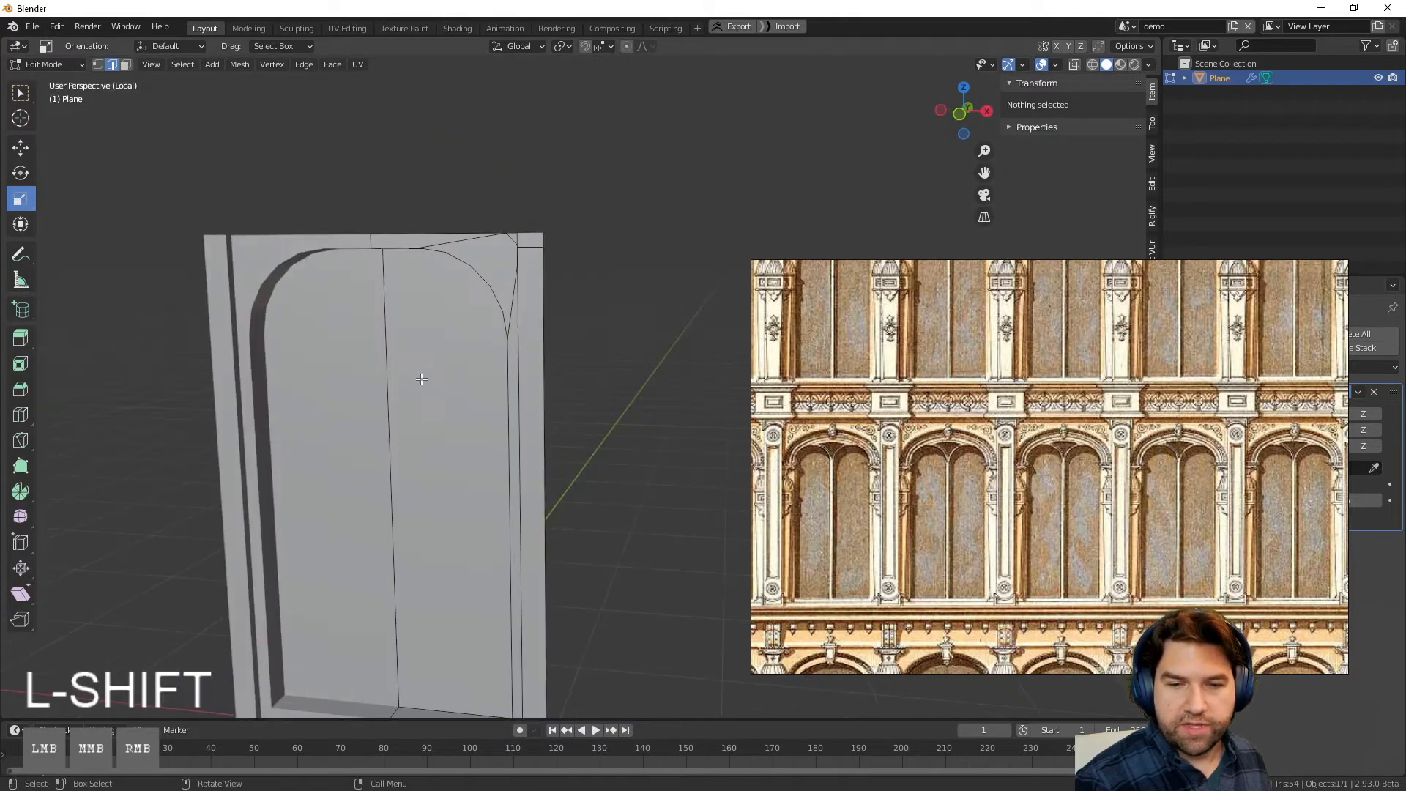
# Step: Try to move an edge at the top of the arch along Z, and undo the move
pyautogui.moveTo(433, 399); pyautogui.dragTo(544, 392, button='middle')
pyautogui.scroll(3, 449, 315)
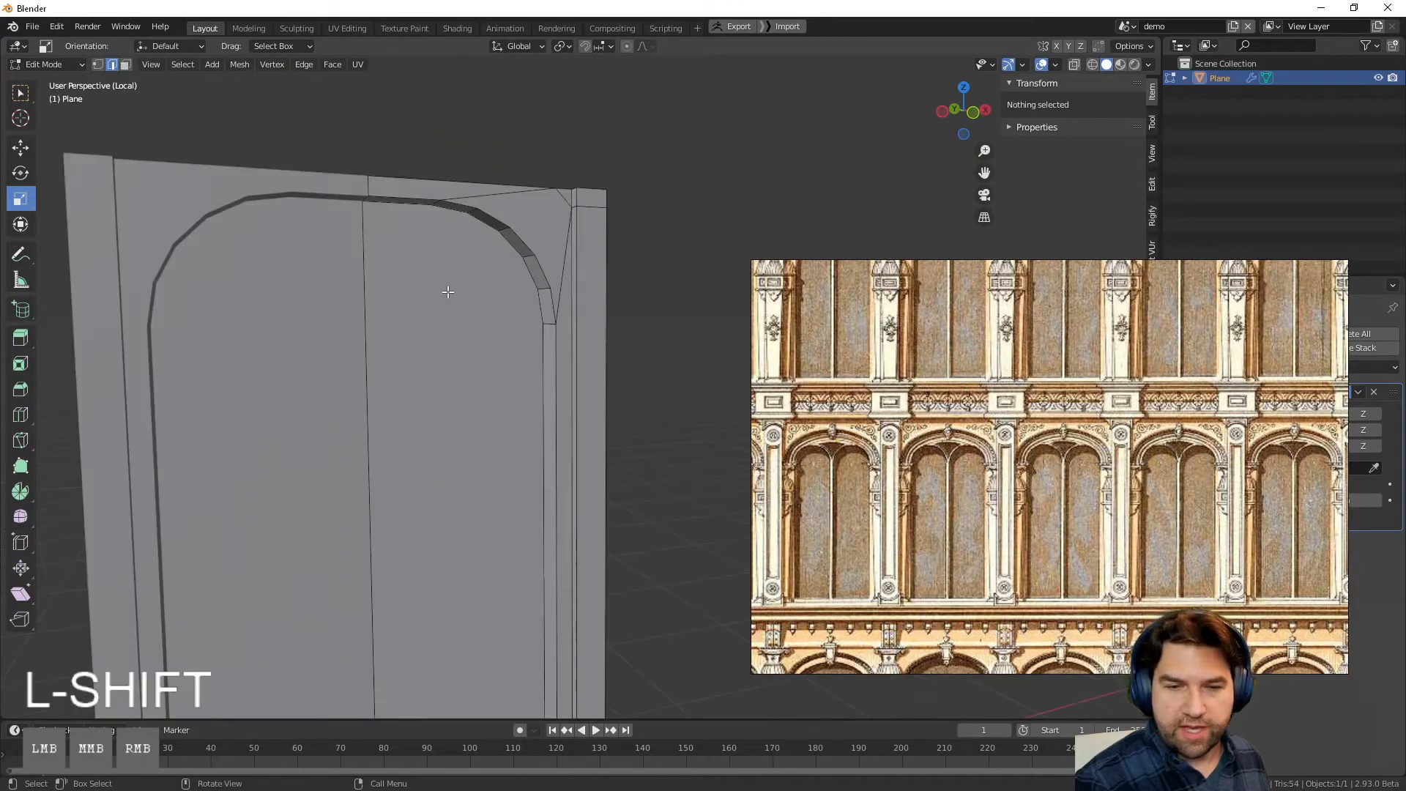
pyautogui.moveTo(392, 282); pyautogui.dragTo(497, 294, button='middle')
pyautogui.click(496, 232)
pyautogui.moveTo(498, 232); pyautogui.dragTo(612, 401, button='middle')
pyautogui.press('g')
pyautogui.press('z')
pyautogui.click(515, 324)
pyautogui.scroll(-3, 597, 453)
pyautogui.hotkey('ctrl', 'z')
# Step: Undo the rounded corner bevel at the top of the recess
pyautogui.moveTo(983, 522); pyautogui.dragTo(885, 387, button='right')
pyautogui.moveTo(612, 505); pyautogui.dragTo(540, 485, button='middle')
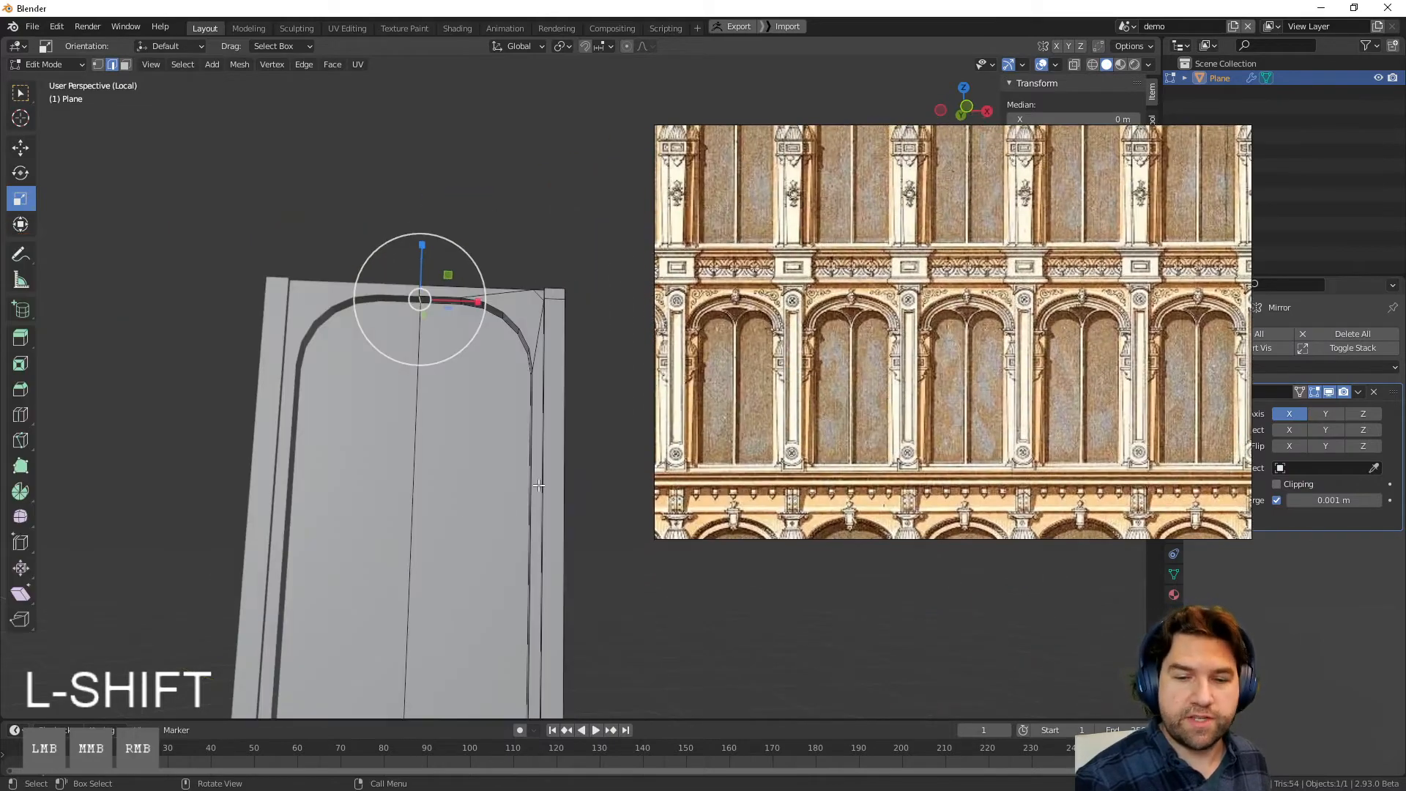
pyautogui.click(585, 439)
pyautogui.moveTo(527, 410); pyautogui.dragTo(498, 349, button='middle')
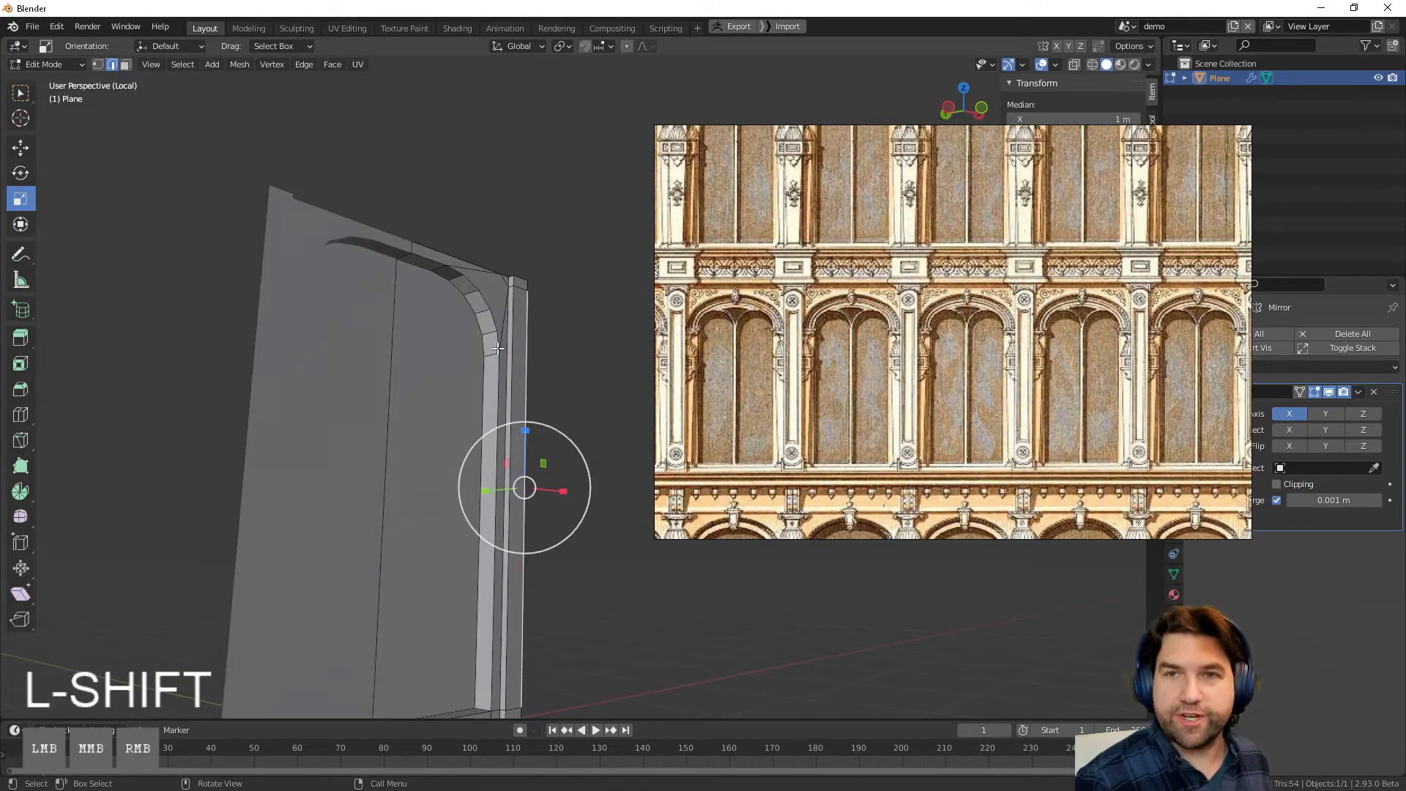
pyautogui.hotkey('ctrl', 'z')
pyautogui.hotkey('ctrl', 'z')
pyautogui.hotkey('ctrl', 'z')
pyautogui.hotkey('ctrl', 'z')
pyautogui.hotkey('ctrl', 'z')
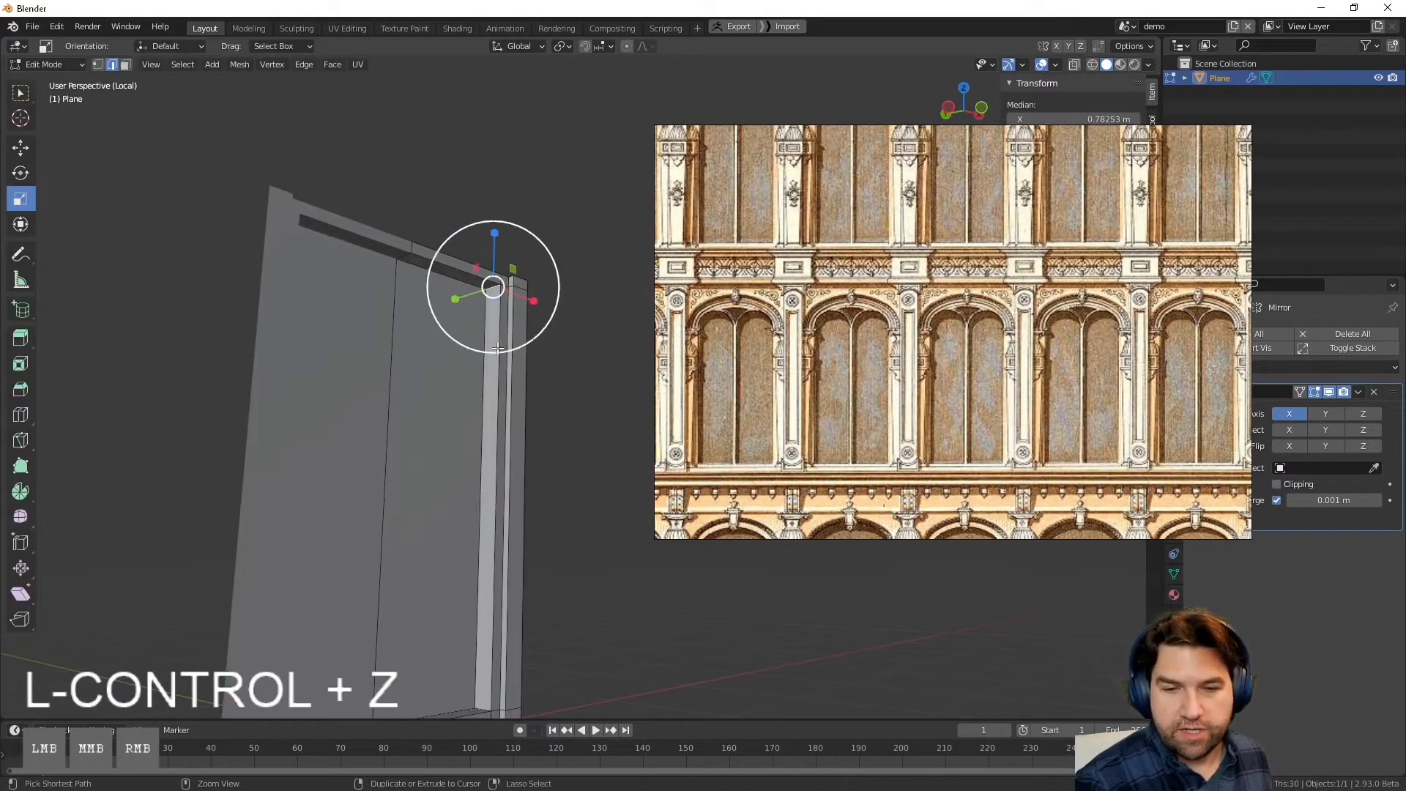
# Step: Set the bevel weight of the recess's upper outer corner edge to 1.00, with the reference image moved clear of the properties
pyautogui.moveTo(1014, 367); pyautogui.dragTo(849, 621, button='right')
pyautogui.click(1152, 121)
pyautogui.click(1152, 91)
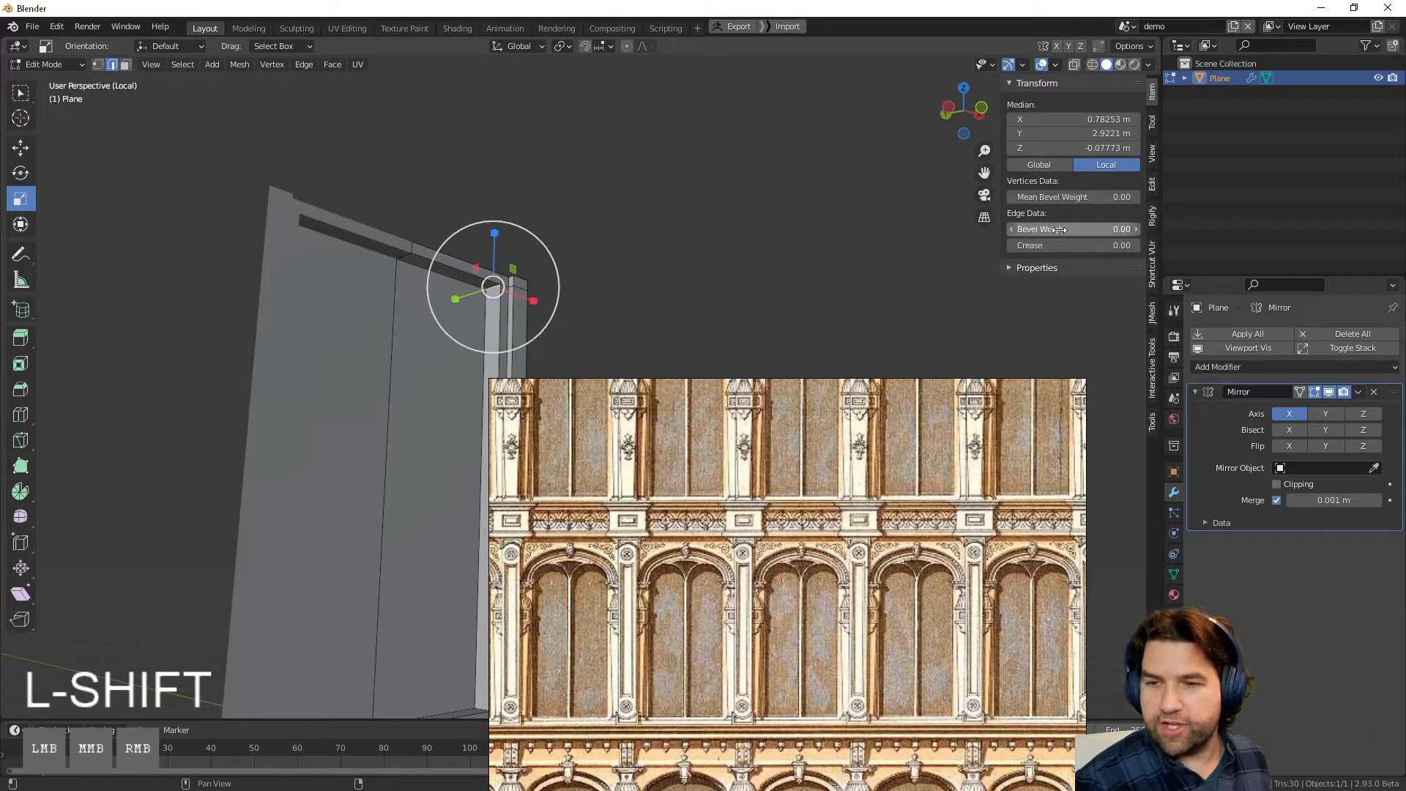
pyautogui.moveTo(1058, 230); pyautogui.dragTo(1120, 229)
# Step: Add a Bevel modifier limited by Weight, and shrink and move the reference image clear of the model
pyautogui.click(1260, 368)
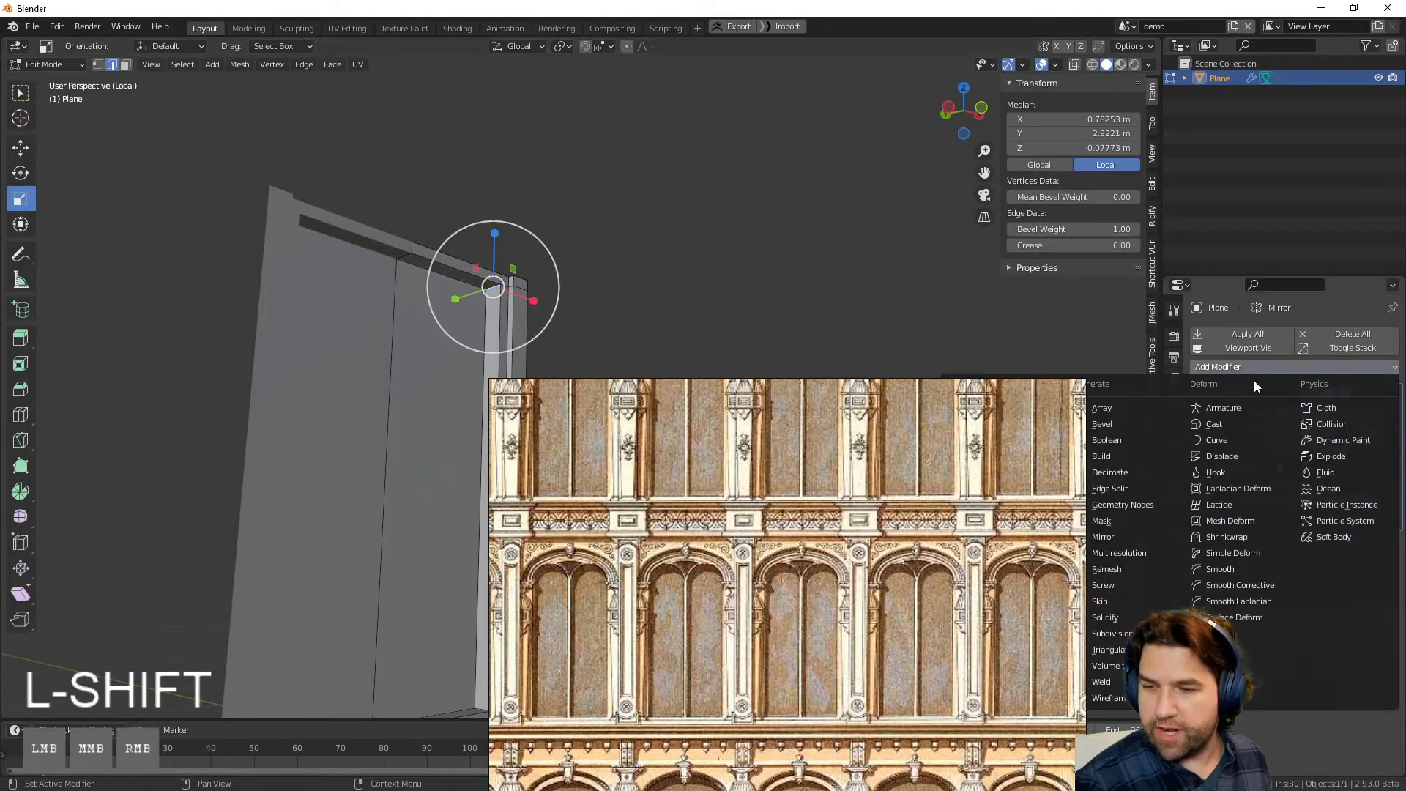
pyautogui.click(1127, 429)
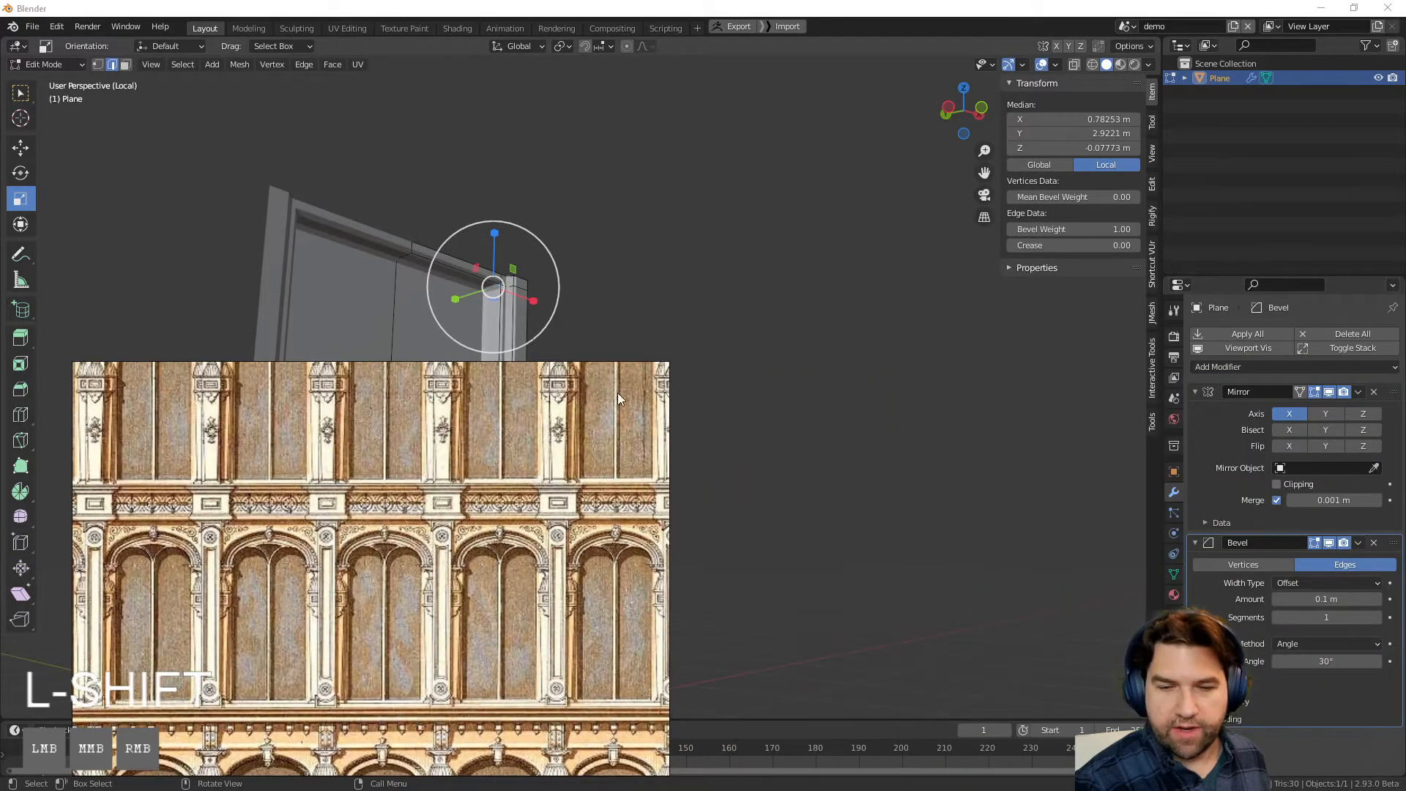
pyautogui.moveTo(668, 363); pyautogui.dragTo(418, 513)
pyautogui.moveTo(366, 564); pyautogui.dragTo(273, 509, button='right')
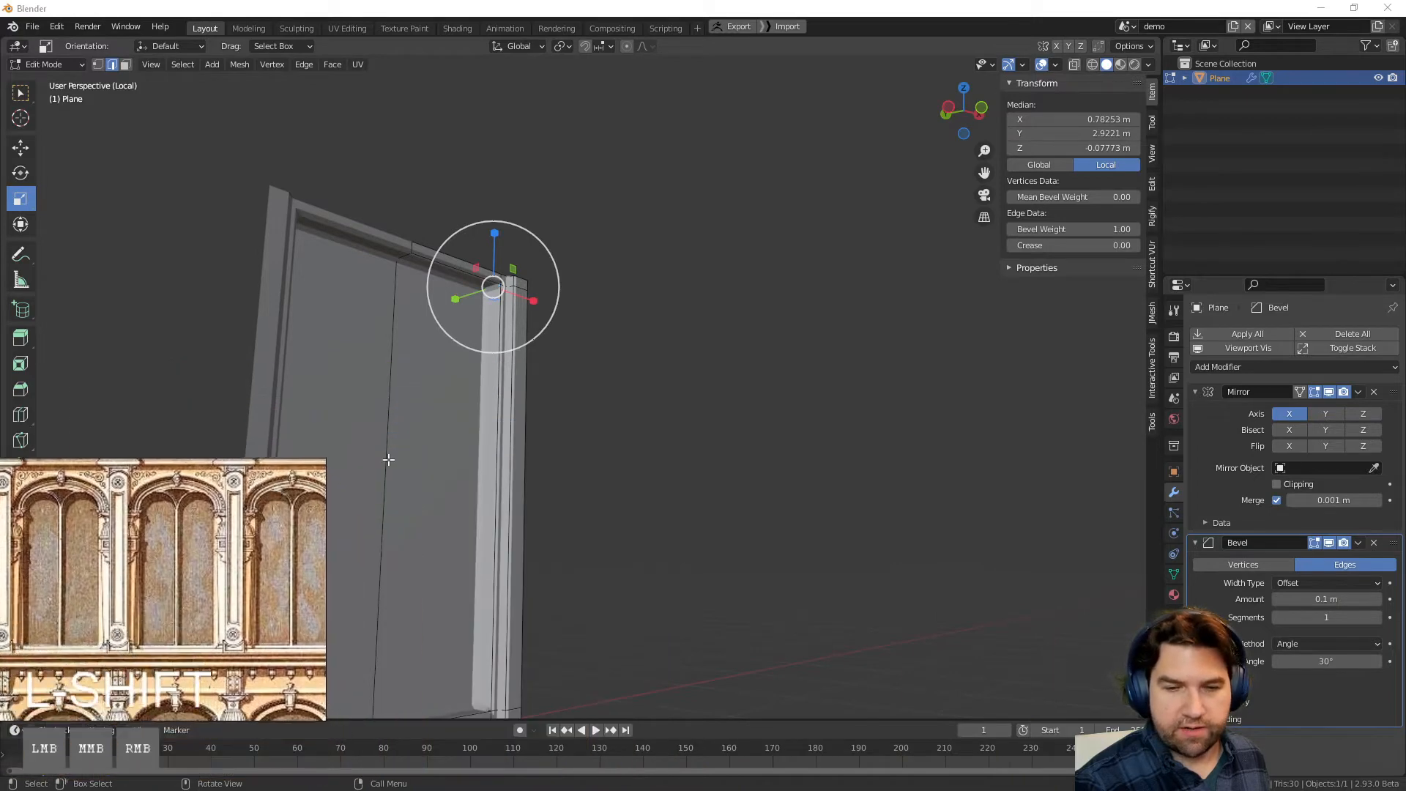
pyautogui.moveTo(389, 461); pyautogui.dragTo(1021, 397, button='middle')
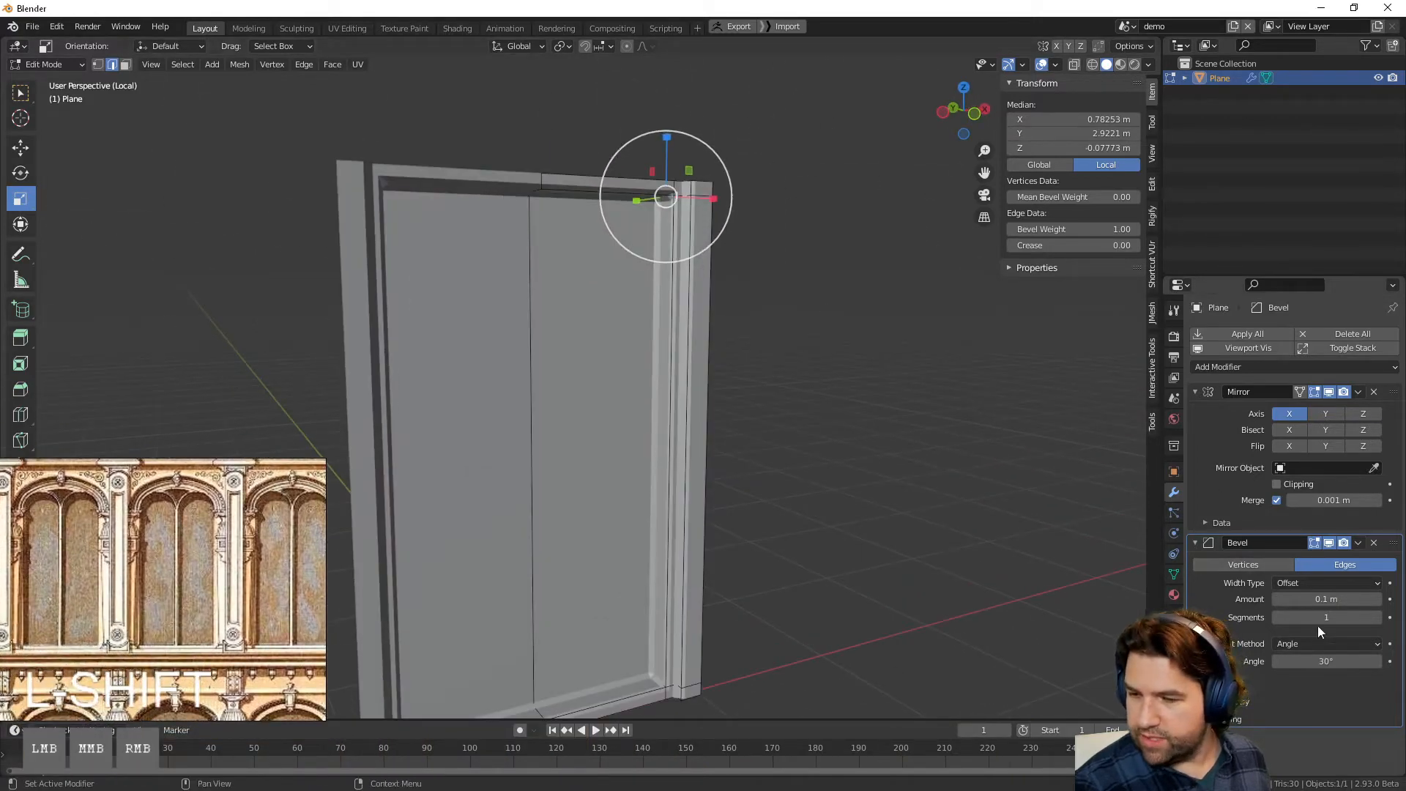
pyautogui.click(1319, 644)
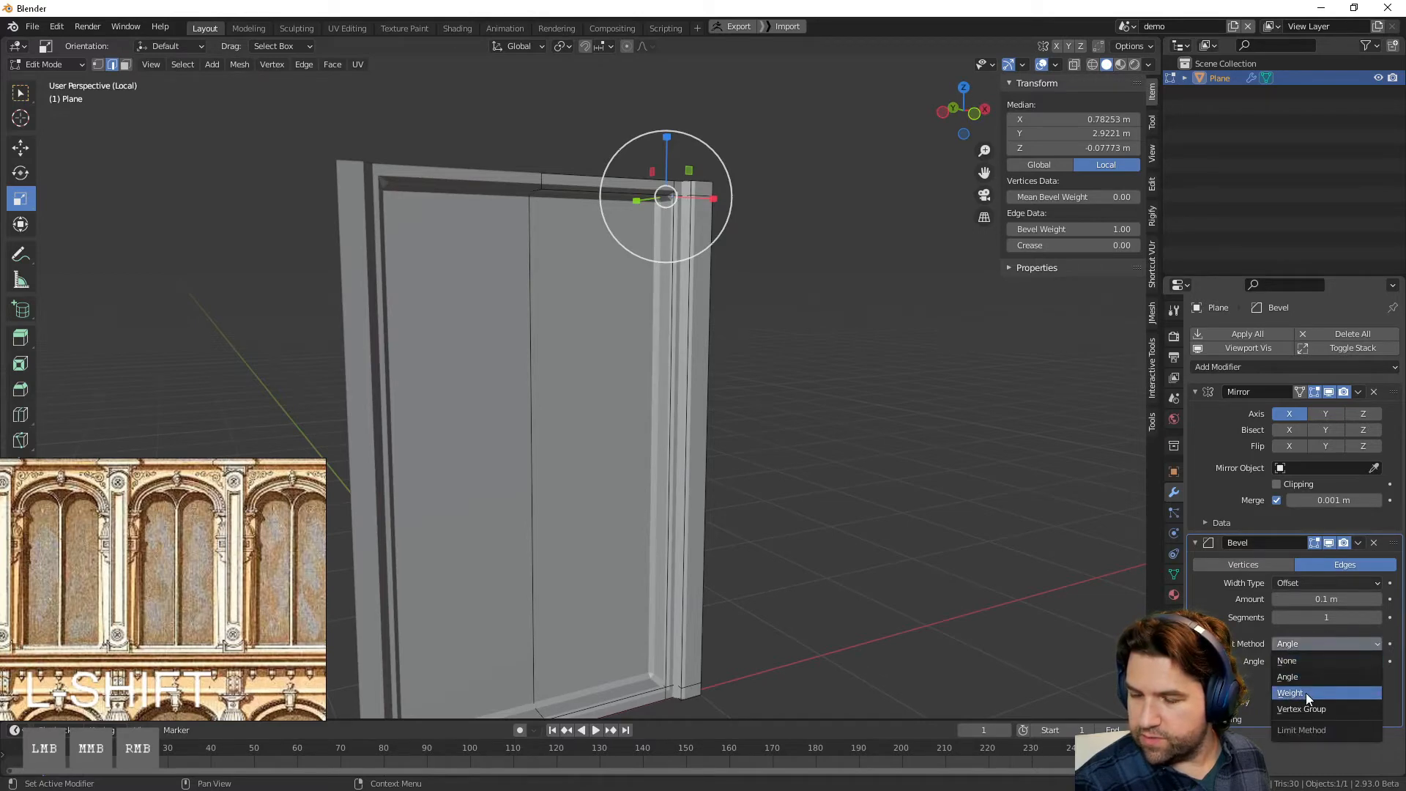
pyautogui.click(1307, 693)
# Step: Reorder the modifier stack so that Bevel comes before Mirror
pyautogui.click(1376, 393)
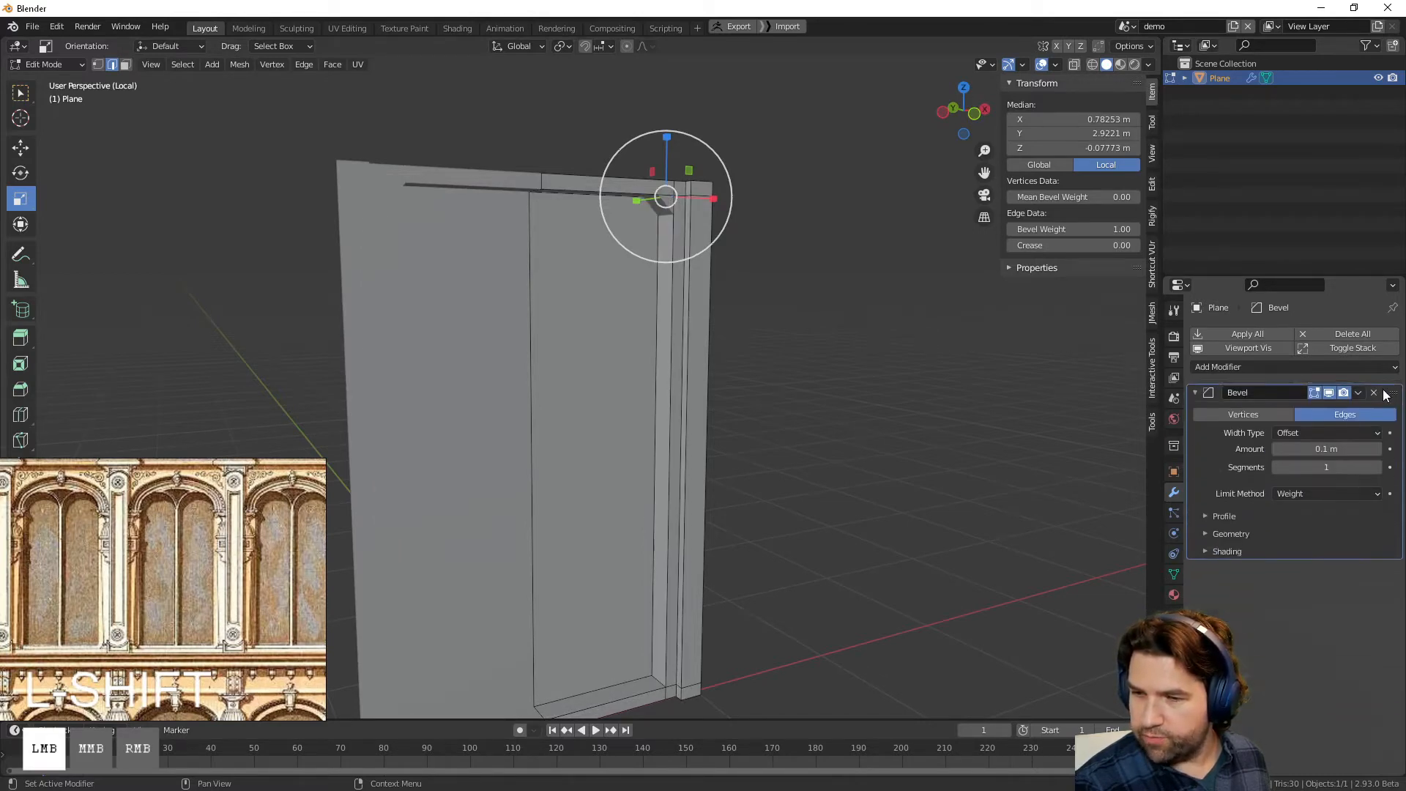
pyautogui.moveTo(1384, 395); pyautogui.dragTo(1383, 394)
pyautogui.moveTo(813, 330); pyautogui.dragTo(763, 307, button='middle')
pyautogui.keyDown('shift'); pyautogui.moveTo(763, 307); pyautogui.dragTo(850, 386, button='middle'); pyautogui.keyUp('shift')
pyautogui.scroll(2, 850, 386)
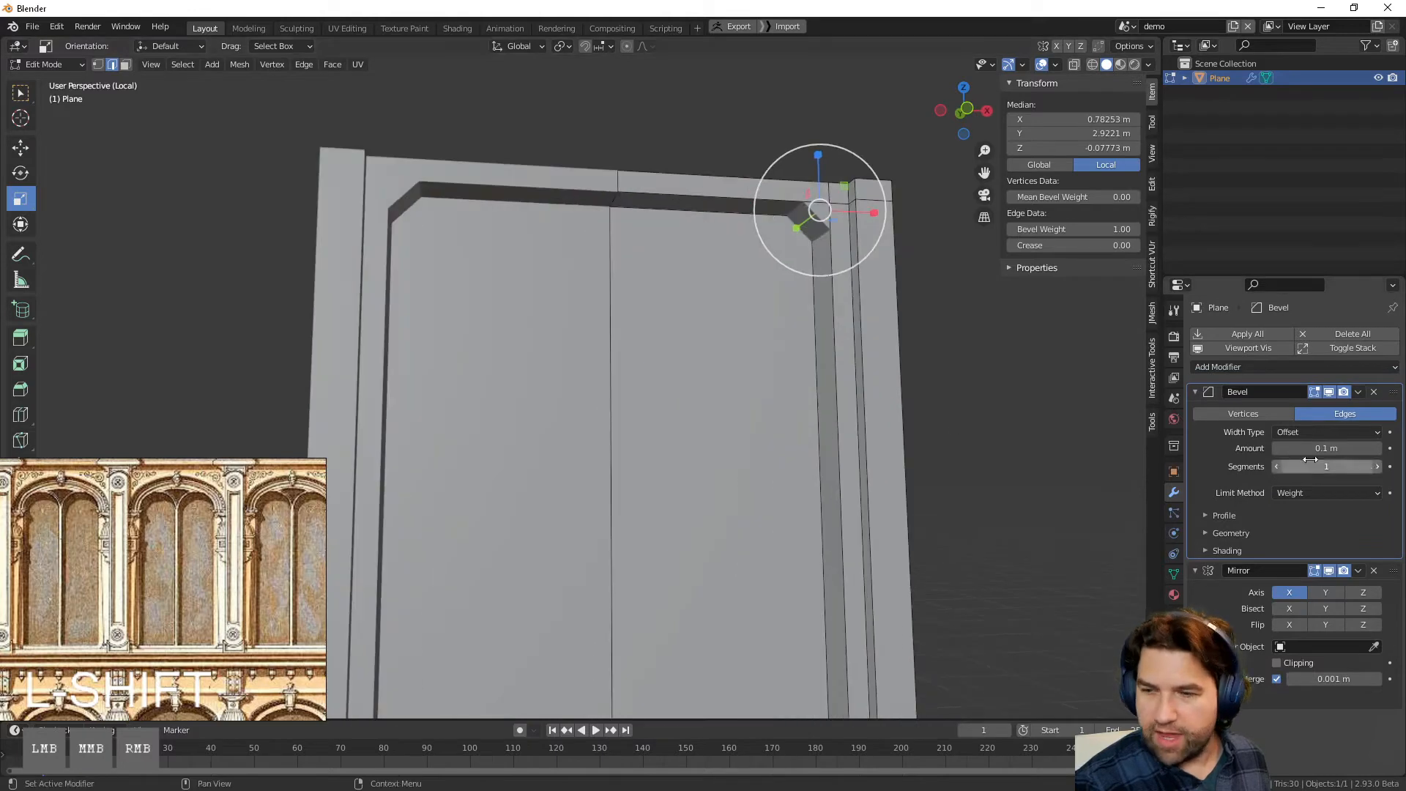
# Step: Set the Bevel modifier to 4 segments with an amount of about 0.511 m to round the recess's upper corners
pyautogui.click(1376, 467)
pyautogui.click(1375, 467)
pyautogui.click(1373, 466)
pyautogui.moveTo(1353, 448); pyautogui.dragTo(1387, 449)
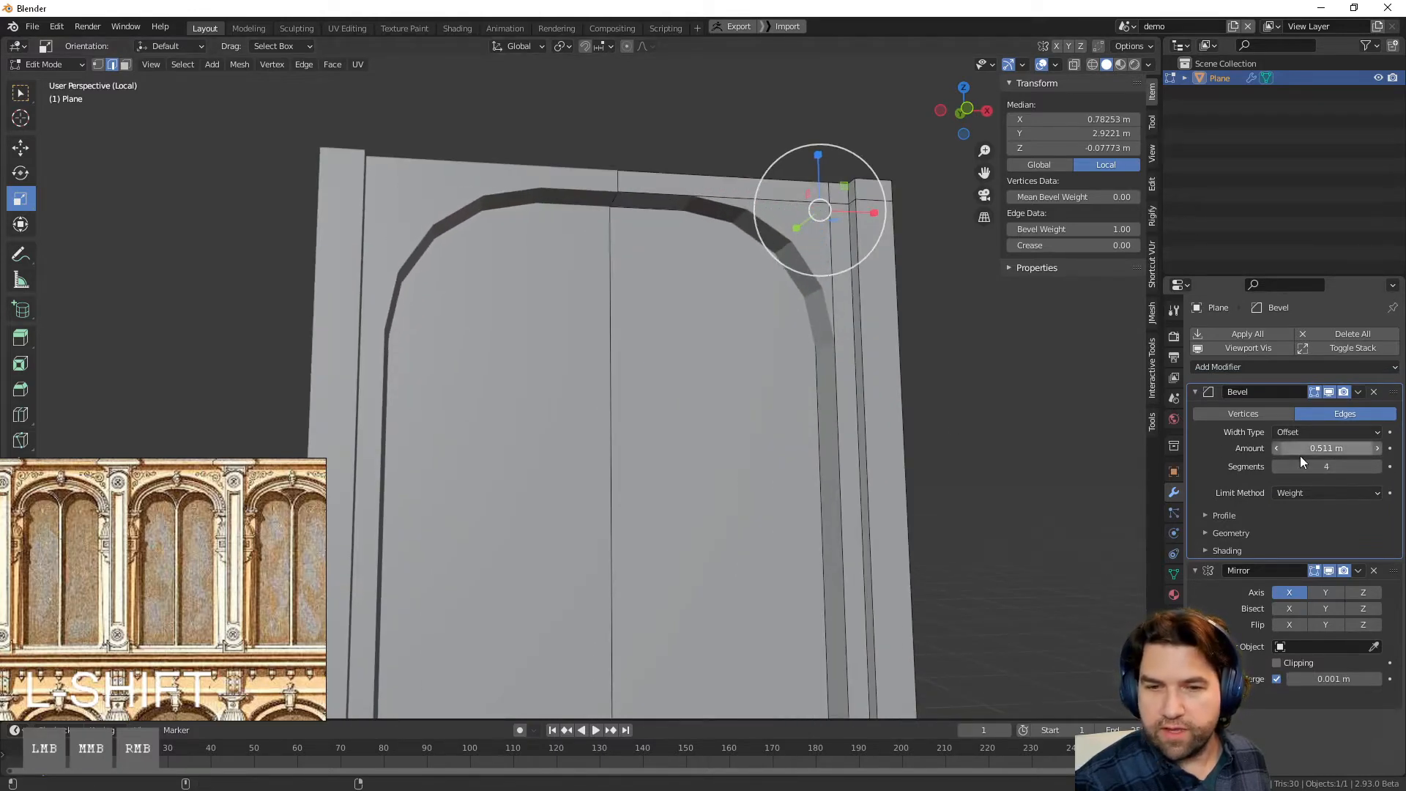
# Step: Raise the recess's top centre edge about 0.05 m along Z to peak the arch
pyautogui.click(634, 202)
pyautogui.press('g')
pyautogui.press('z')
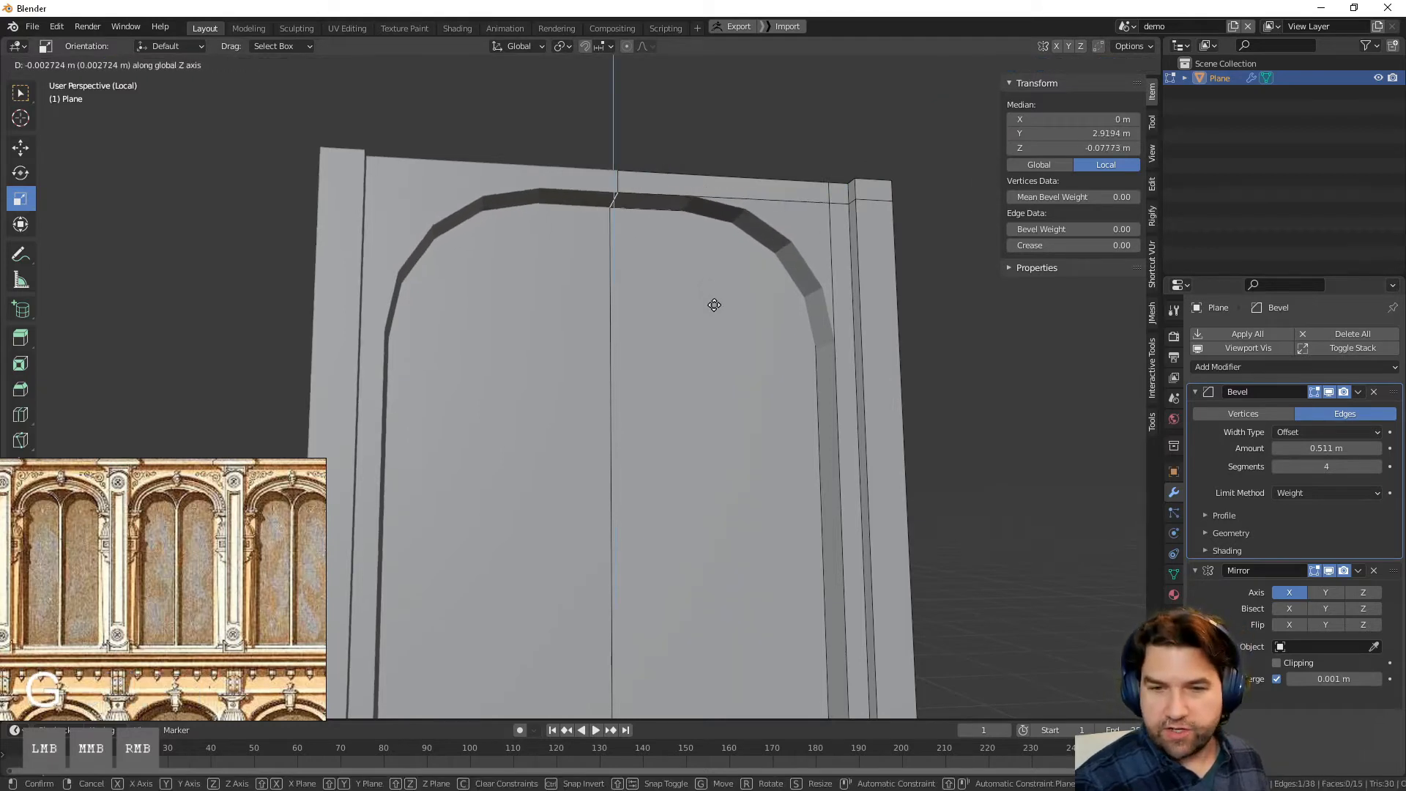
pyautogui.click(720, 288)
pyautogui.hotkey('alt', 'z')
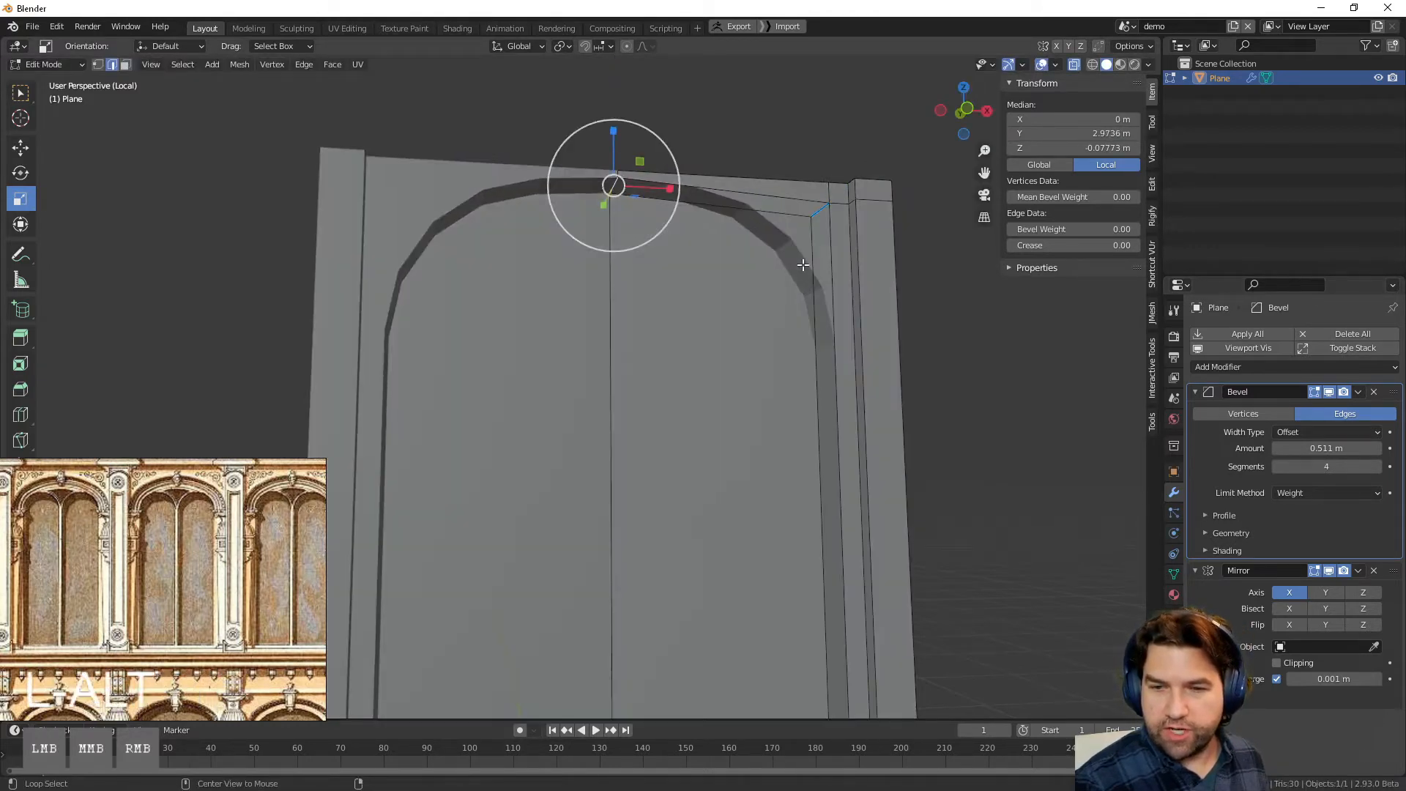
pyautogui.click(822, 217)
pyautogui.moveTo(837, 289); pyautogui.dragTo(883, 375, button='middle')
pyautogui.hotkey('alt', 'z')
pyautogui.press('g')
pyautogui.press('z')
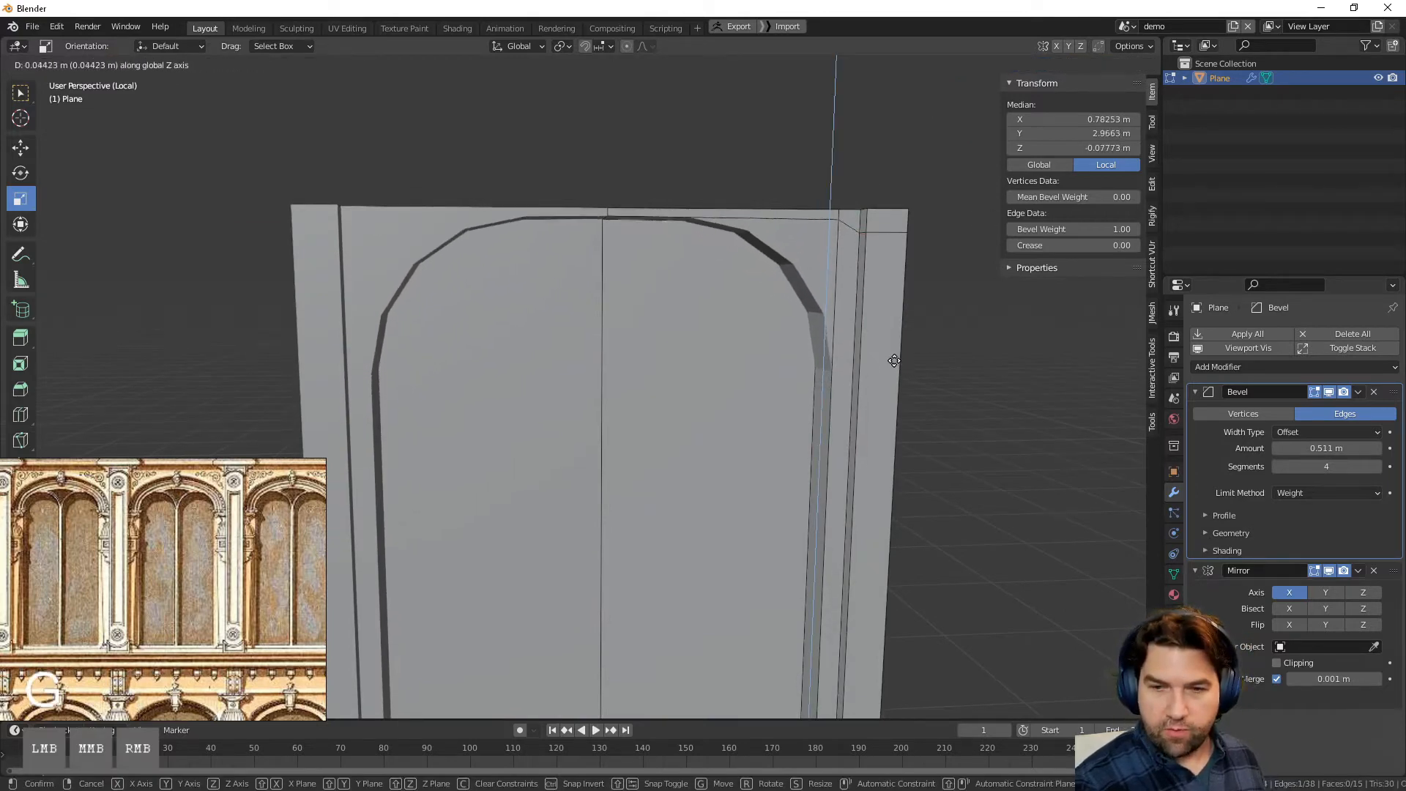
pyautogui.rightClick(893, 380)
pyautogui.press('g')
pyautogui.press('x')
pyautogui.rightClick(952, 378)
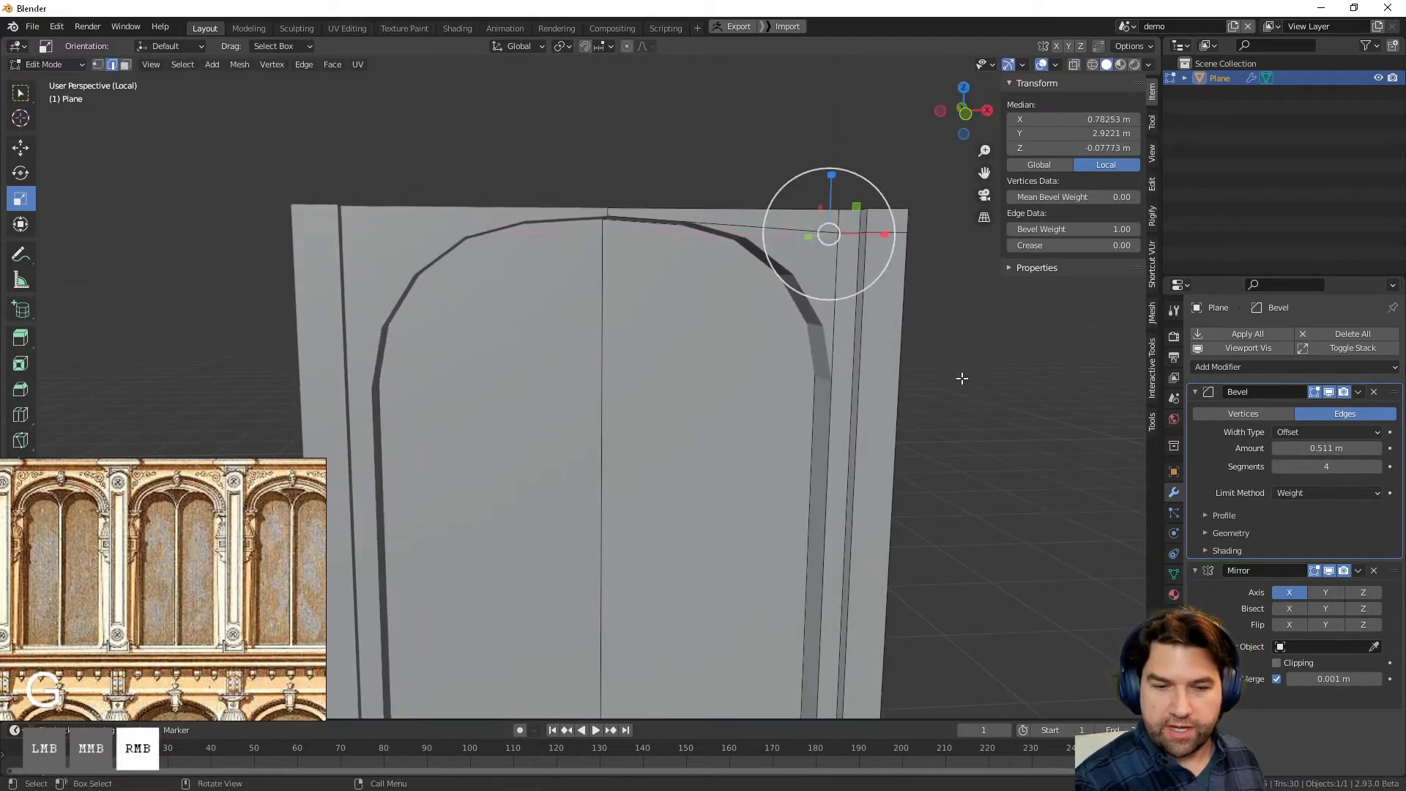
pyautogui.press('g')
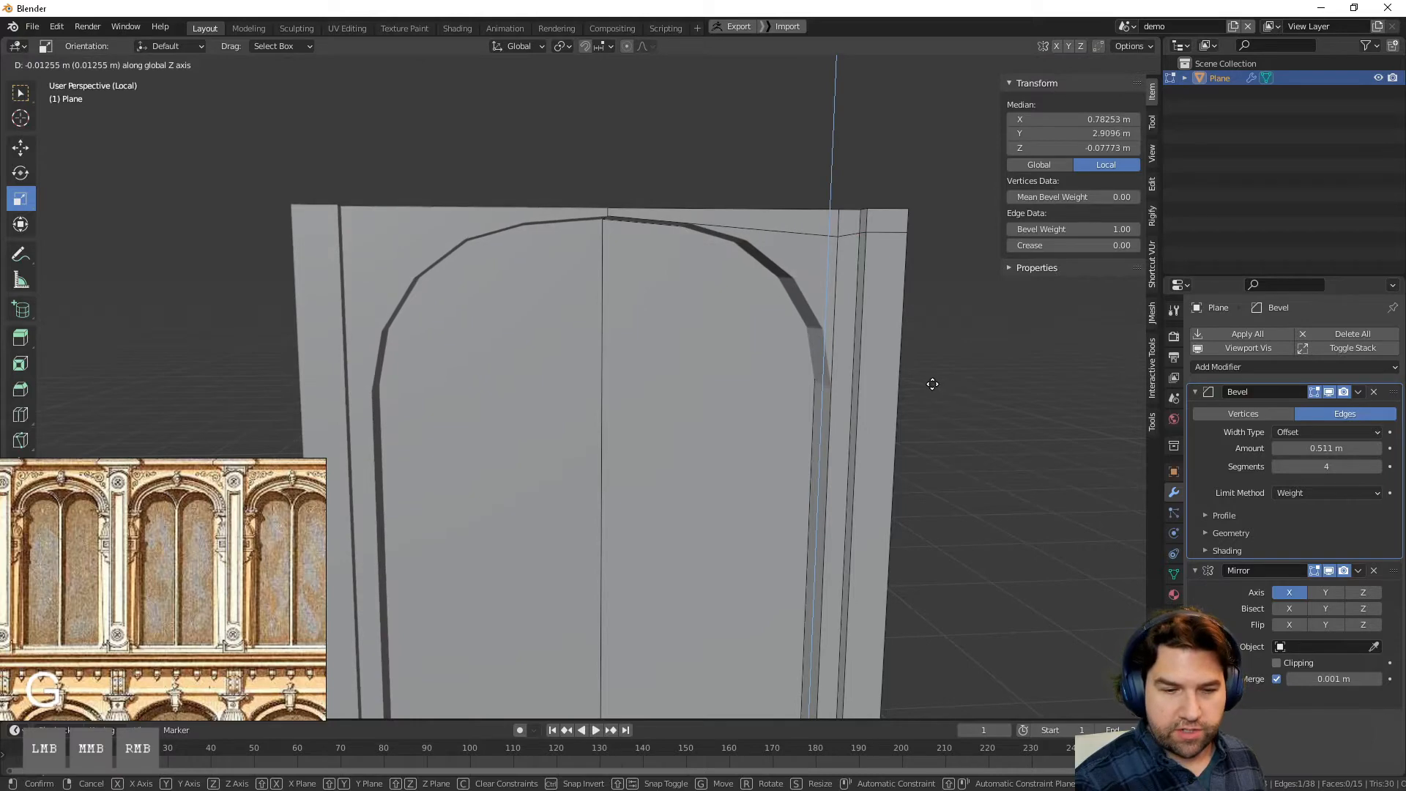
pyautogui.rightClick(929, 382)
# Step: Return to Object Mode, select the window module and apply its Bevel modifier
pyautogui.moveTo(647, 282)
pyautogui.mouseDown(button='middle')
pyautogui.moveTo(659, 294)
pyautogui.moveTo(628, 296)
pyautogui.mouseUp(button='middle')
pyautogui.press('Tab')
pyautogui.click(519, 290)
pyautogui.click(764, 387)
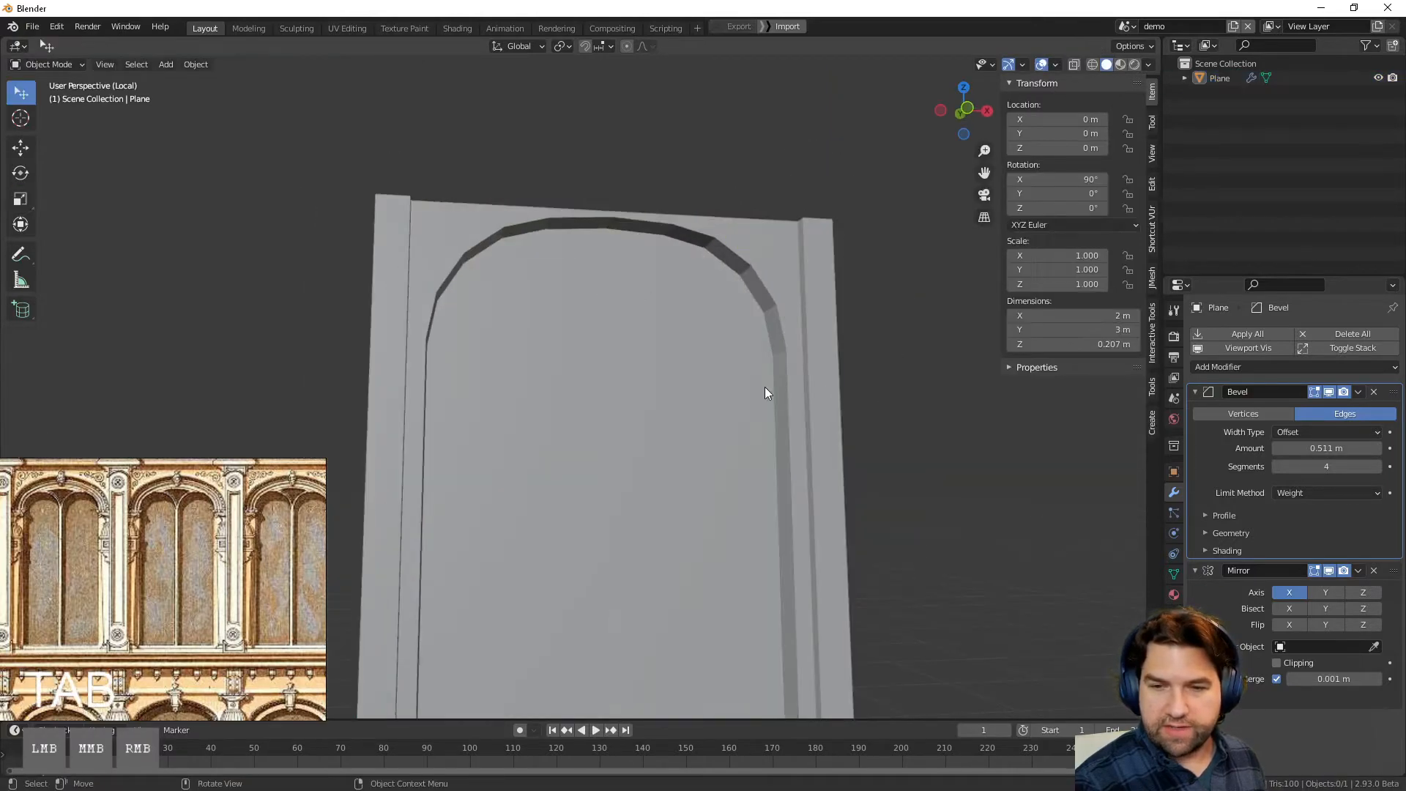
pyautogui.click(765, 387)
pyautogui.moveTo(765, 387); pyautogui.dragTo(814, 406, button='middle')
pyautogui.scroll(-2, 814, 406)
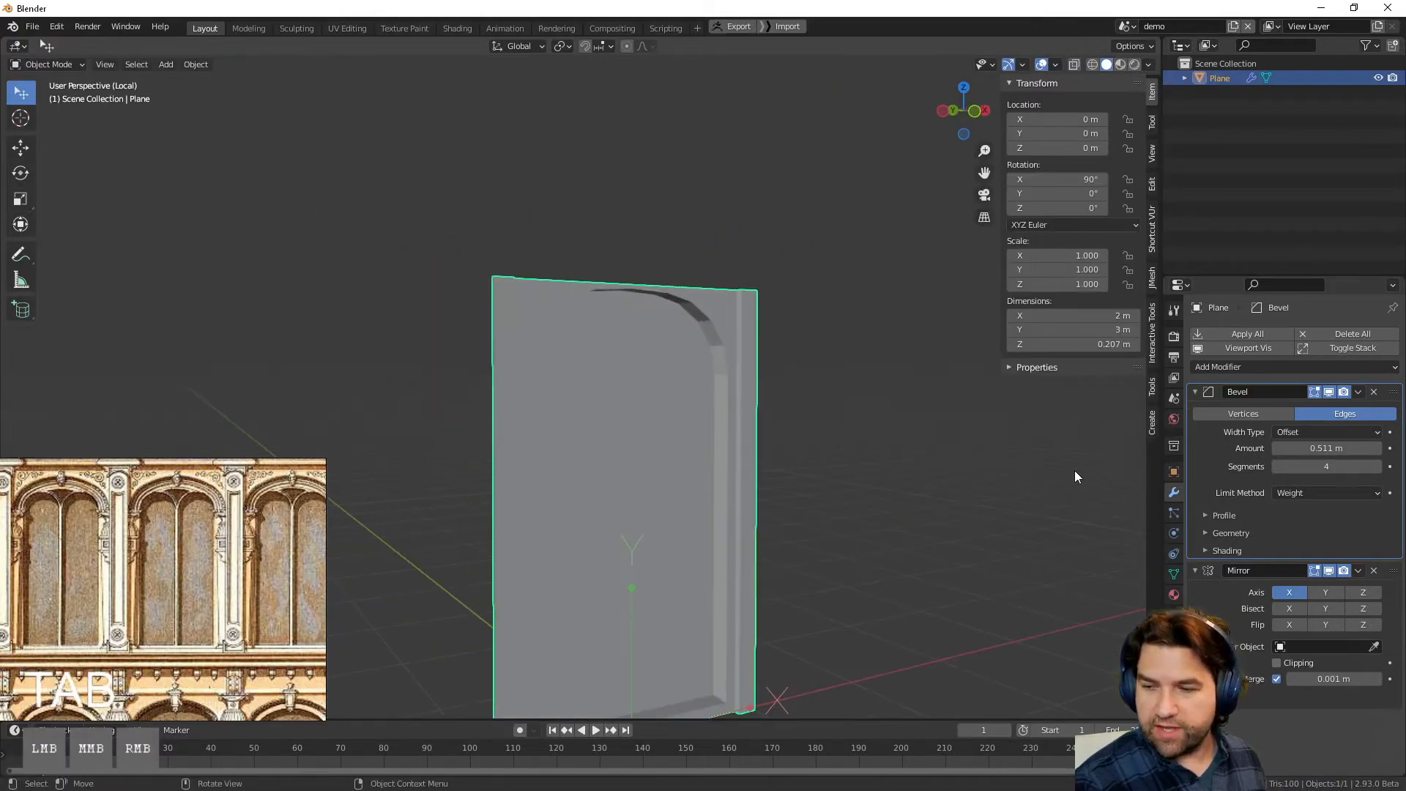
pyautogui.click(1358, 393)
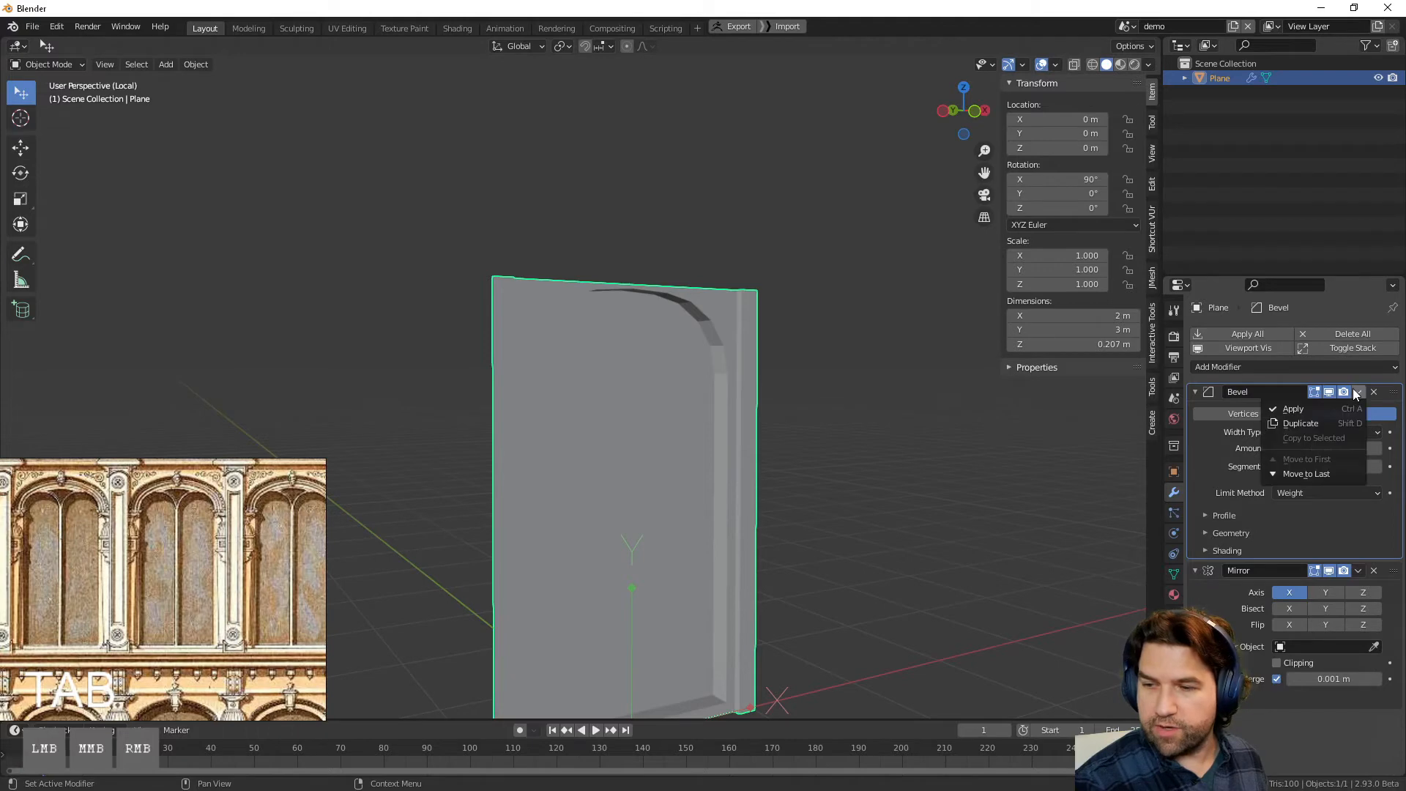
pyautogui.click(1310, 409)
pyautogui.click(1022, 467)
pyautogui.click(743, 384)
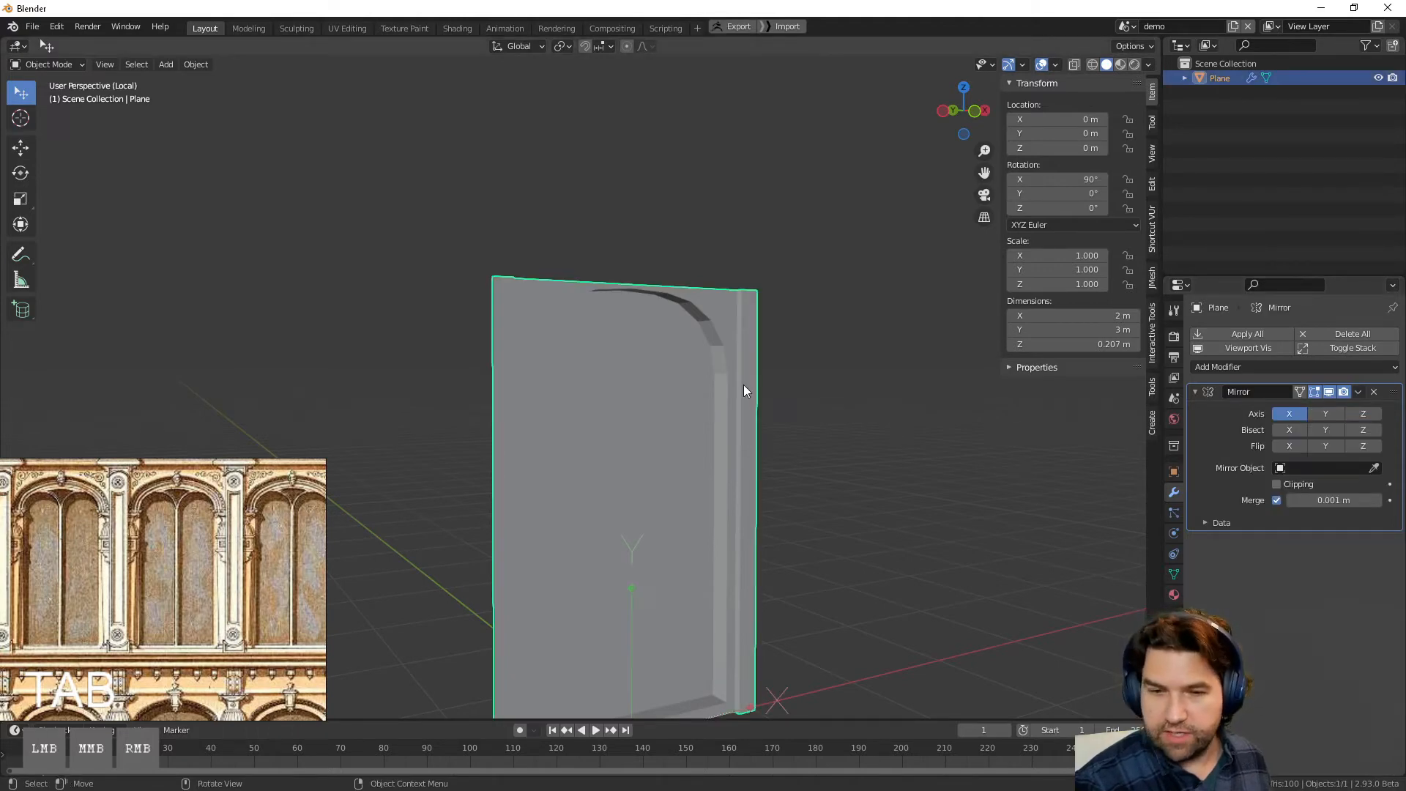
# Step: In Edit Mode, select the recessed arched panel face and move it about 0.1 m outward along the global Y axis
pyautogui.press('Tab')
pyautogui.moveTo(744, 384); pyautogui.dragTo(723, 287, button='middle')
pyautogui.scroll(-2, 184, 589)
pyautogui.scroll(3, 191, 575)
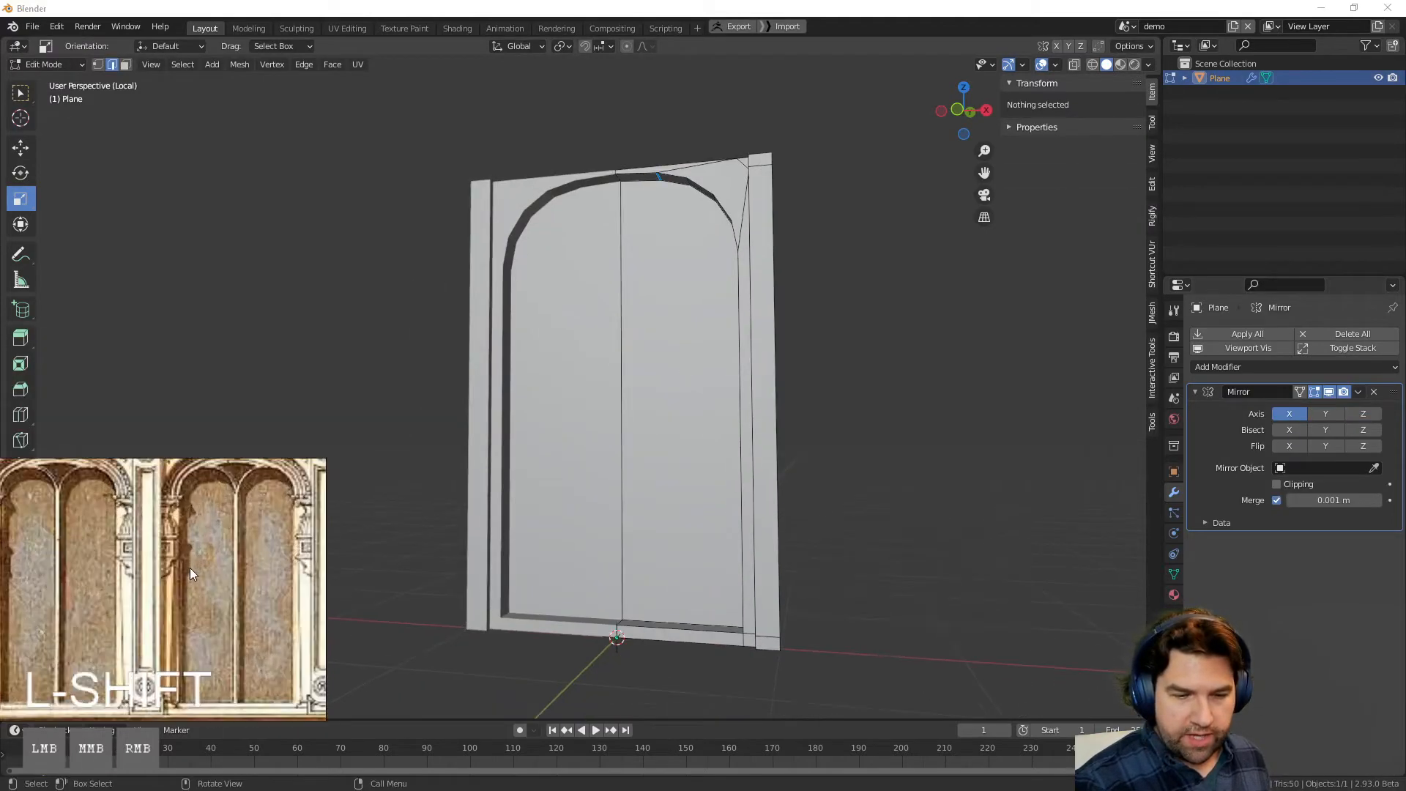
pyautogui.moveTo(701, 283); pyautogui.dragTo(743, 283, button='middle')
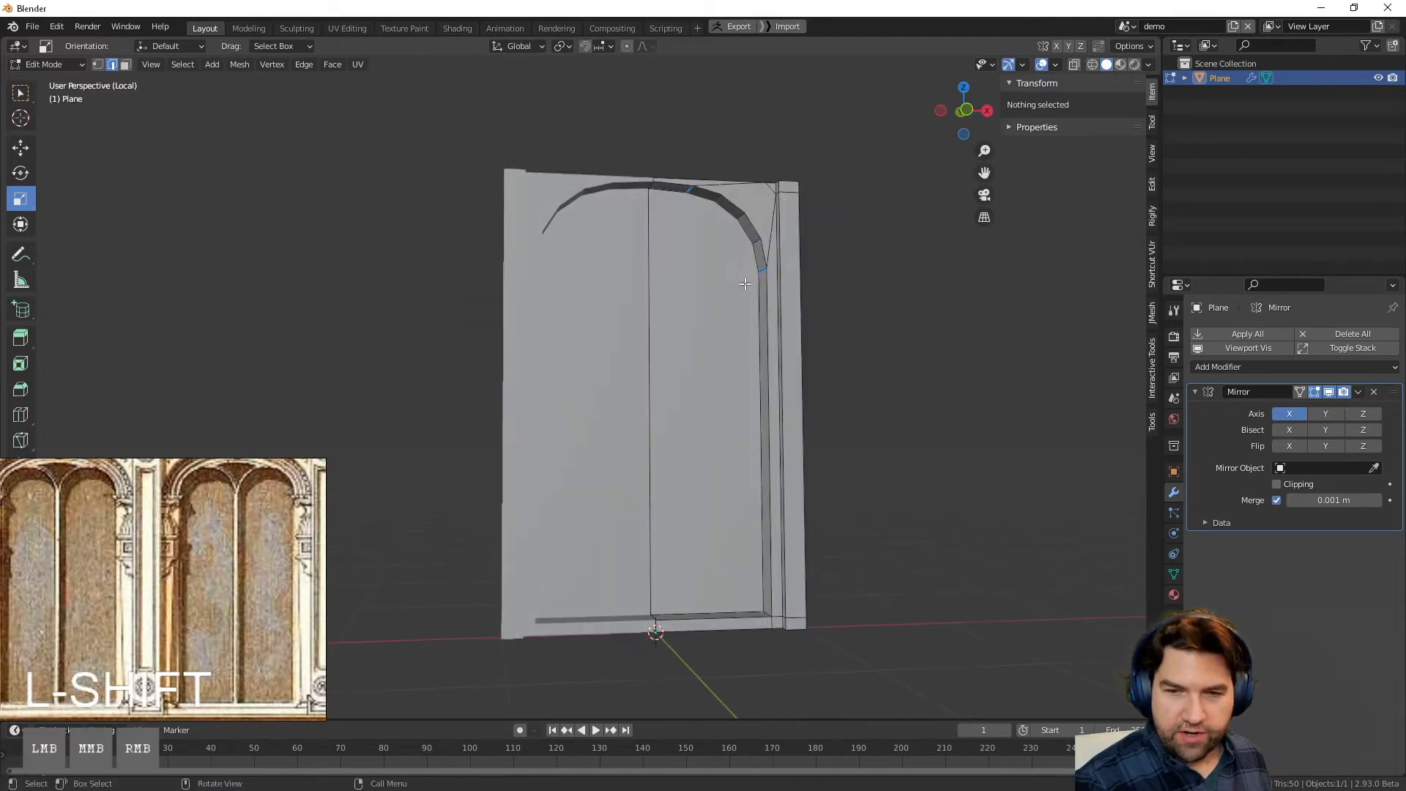
pyautogui.click(743, 282)
pyautogui.click(708, 375)
pyautogui.moveTo(682, 375); pyautogui.dragTo(626, 411, button='middle')
pyautogui.click(627, 333)
pyautogui.moveTo(627, 334); pyautogui.dragTo(681, 429, button='middle')
pyautogui.hotkey('ctrl', 'l')
pyautogui.press('g')
pyautogui.press('y')
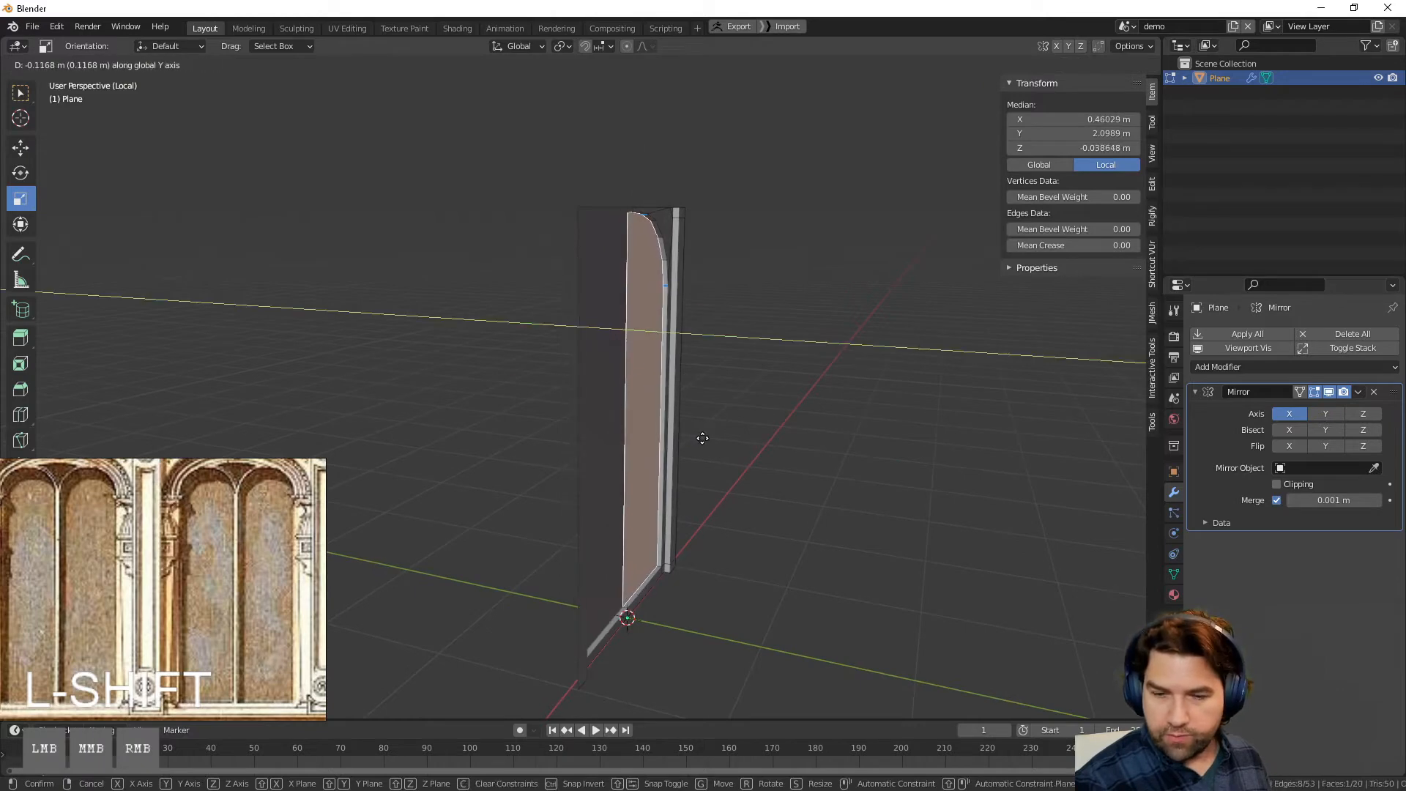
pyautogui.click(700, 438)
# Step: Inset the arched panel face by about 0.061 m with the Boundary option on, so the centre side also gets a frame
pyautogui.moveTo(732, 448); pyautogui.dragTo(862, 413, button='middle')
pyautogui.scroll(1, 862, 413)
pyautogui.press('i')
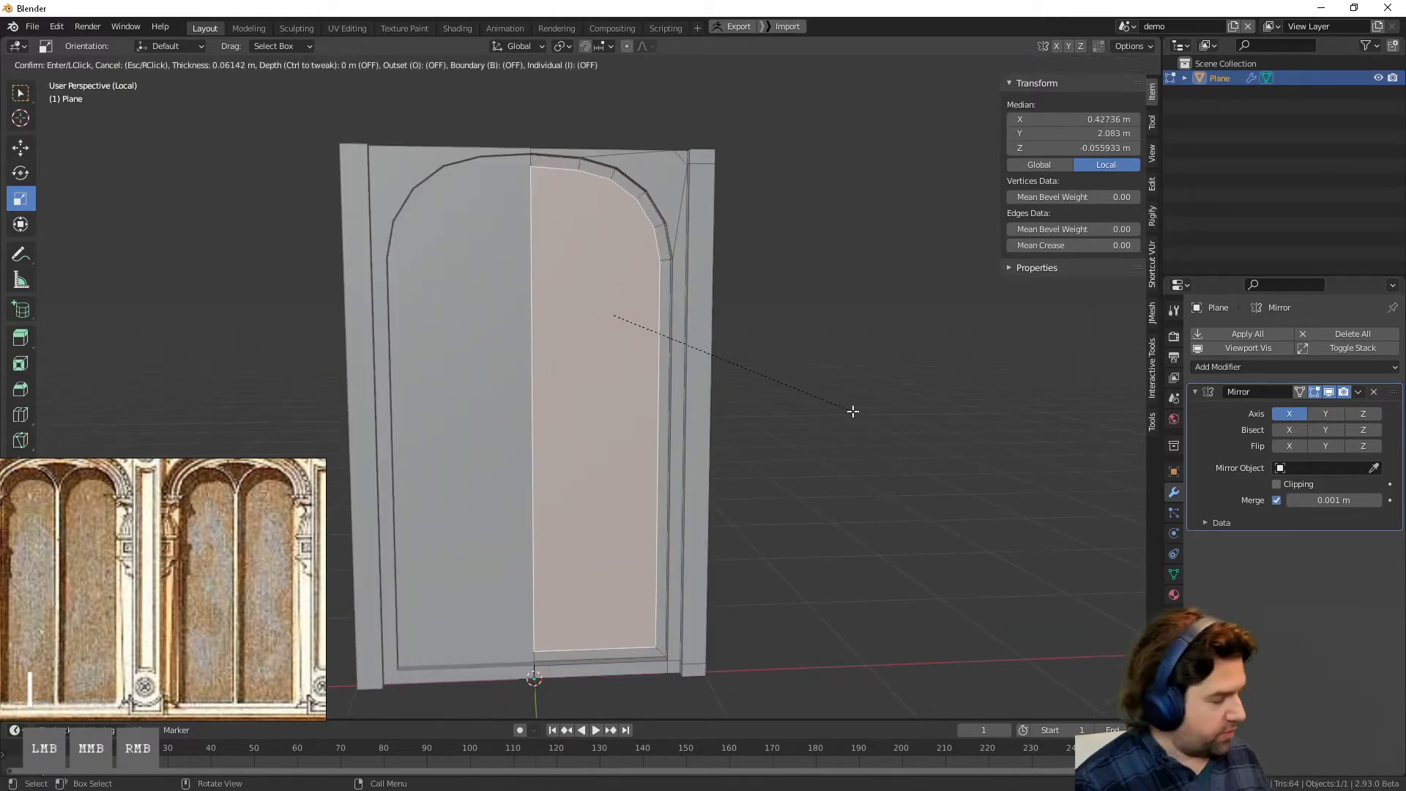
pyautogui.press('b')
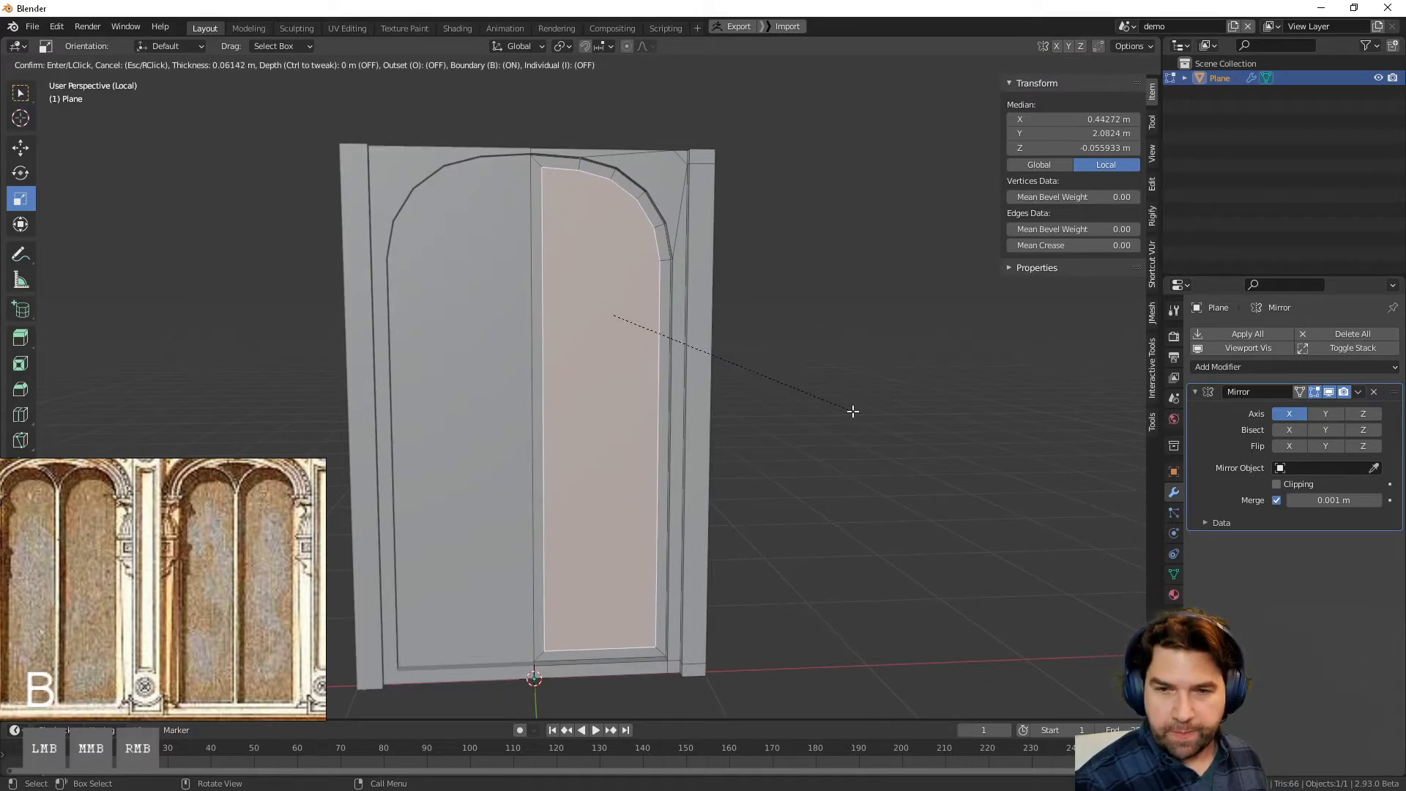
pyautogui.click(852, 412)
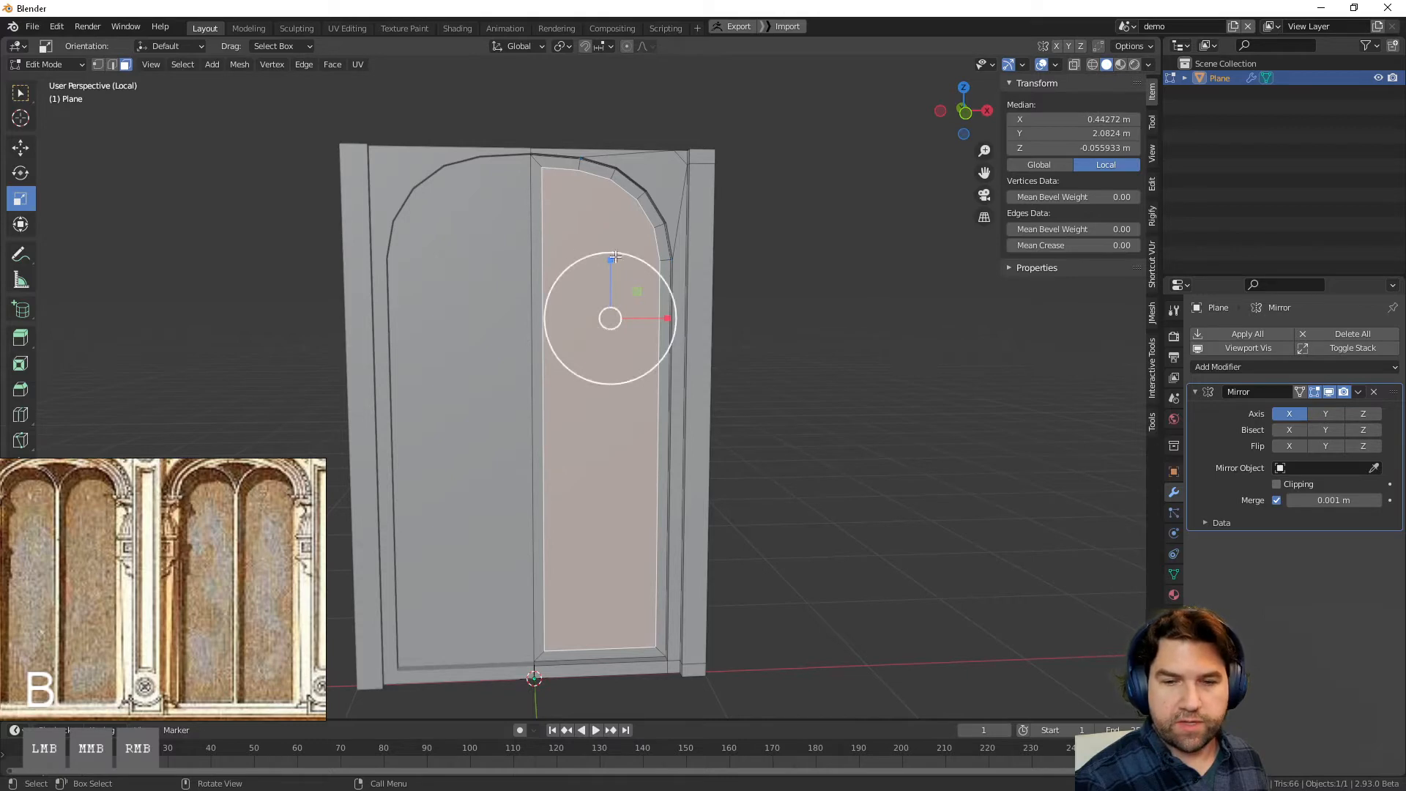
# Step: Lower the inset panel's top vertex beside the centre line by about 0.4 m
pyautogui.click(536, 205)
pyautogui.press('1')
pyautogui.click(546, 162)
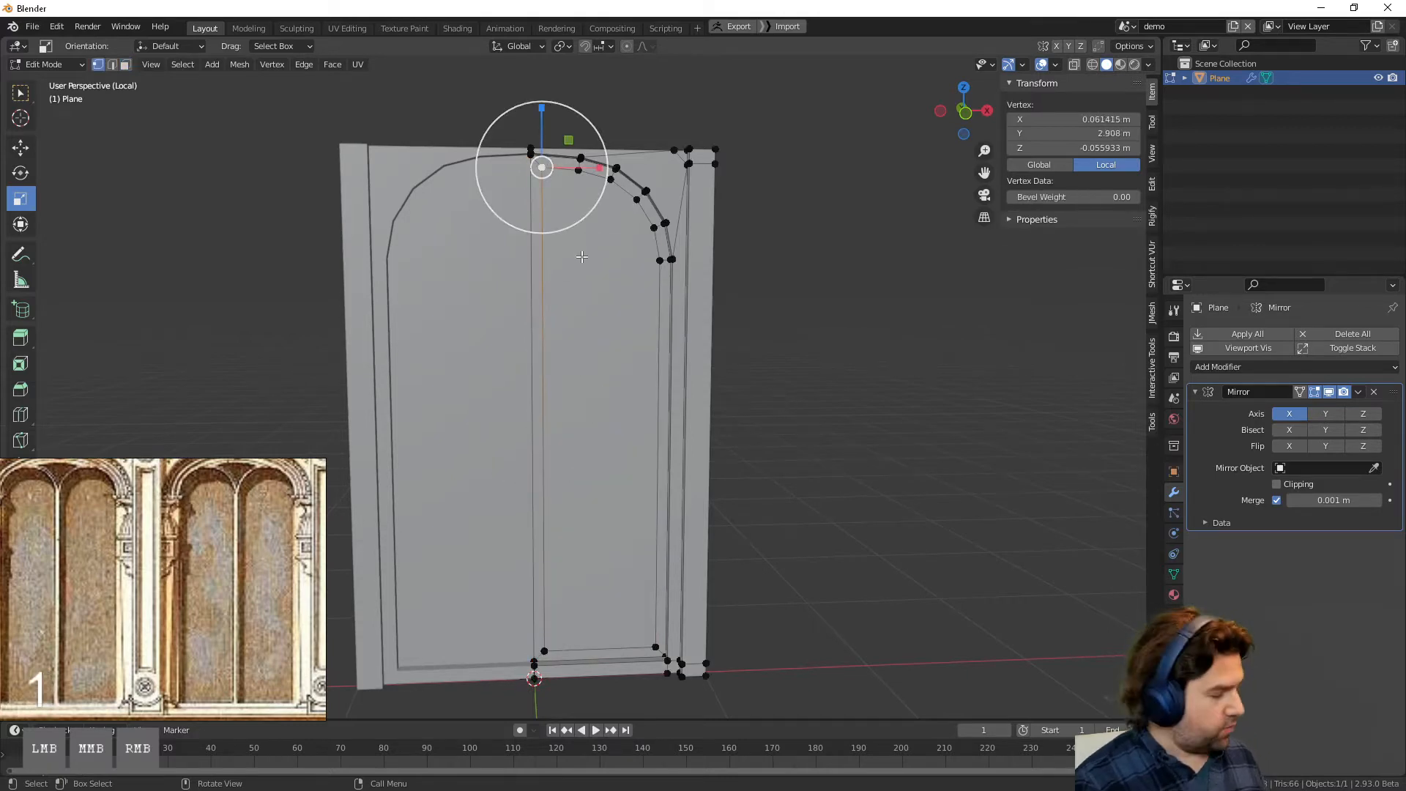
pyautogui.press('g')
pyautogui.rightClick(584, 302)
pyautogui.click(612, 333)
pyautogui.click(642, 294)
pyautogui.keyDown('shift'); pyautogui.moveTo(635, 322); pyautogui.dragTo(619, 377, button='middle'); pyautogui.keyUp('shift')
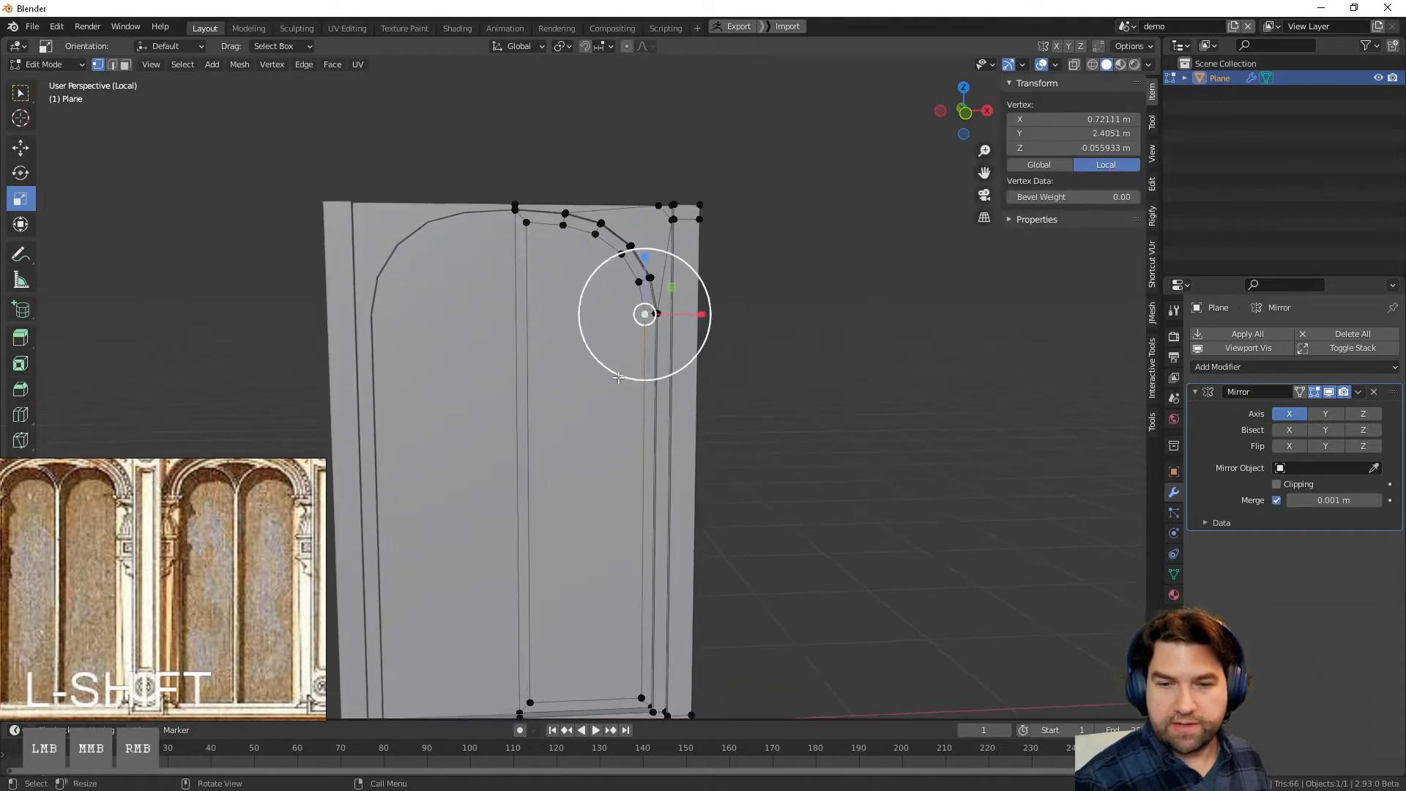
pyautogui.scroll(3, 631, 252)
pyautogui.click(514, 148)
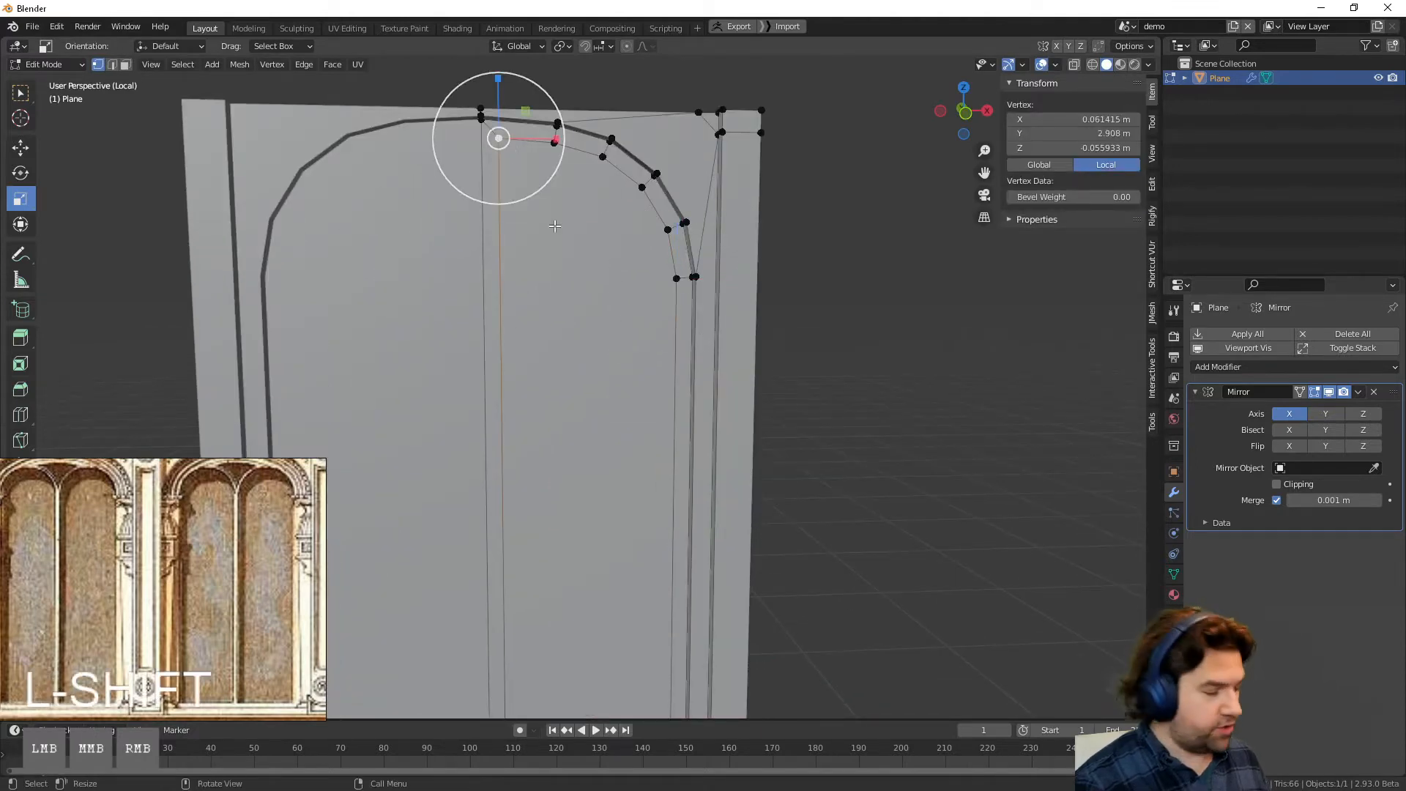
pyautogui.press('g')
pyautogui.click(556, 338)
# Step: Slide the next three vertices along the inset's upper curve toward the centre line to form a smaller arch
pyautogui.click(557, 145)
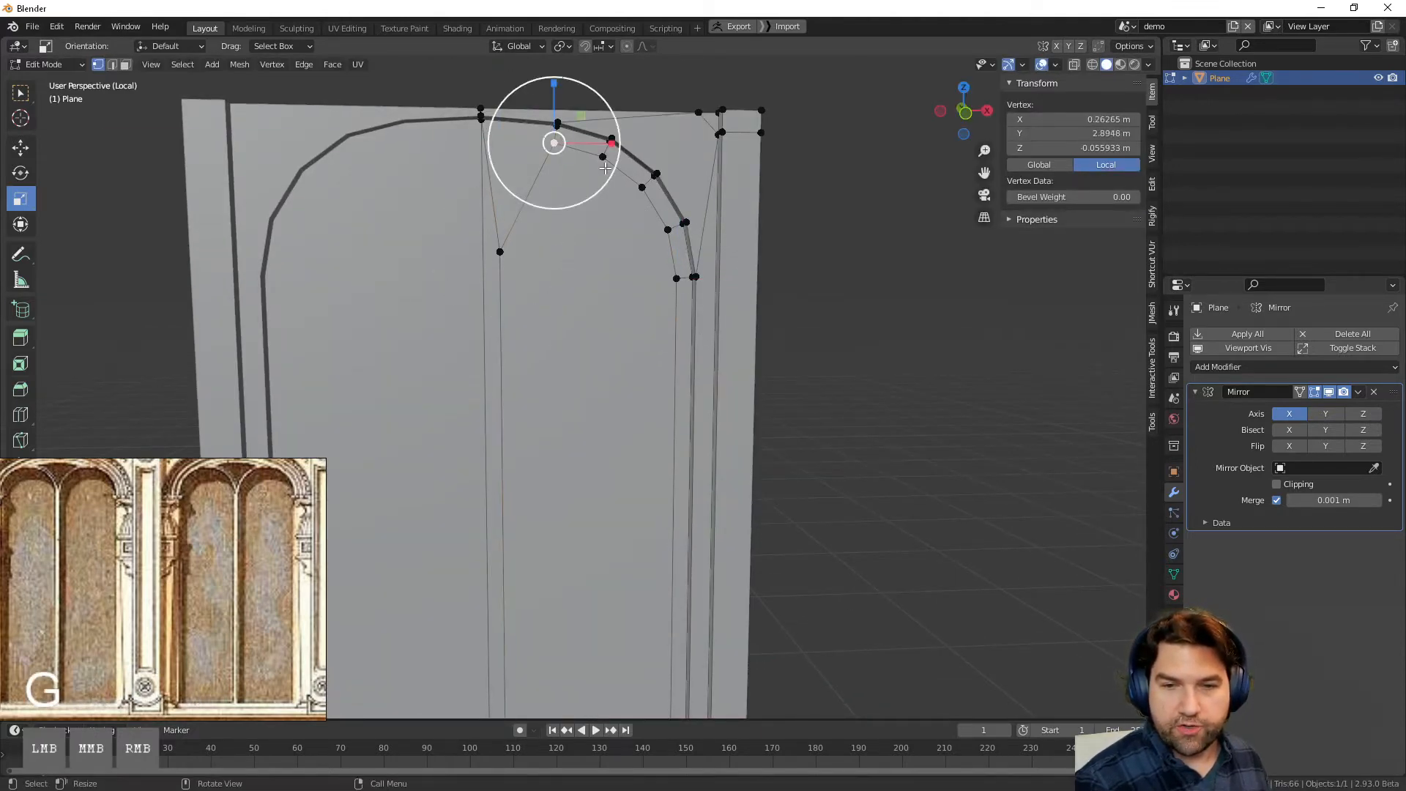
pyautogui.press('g')
pyautogui.press('g')
pyautogui.click(574, 217)
pyautogui.click(605, 160)
pyautogui.press('g')
pyautogui.press('g')
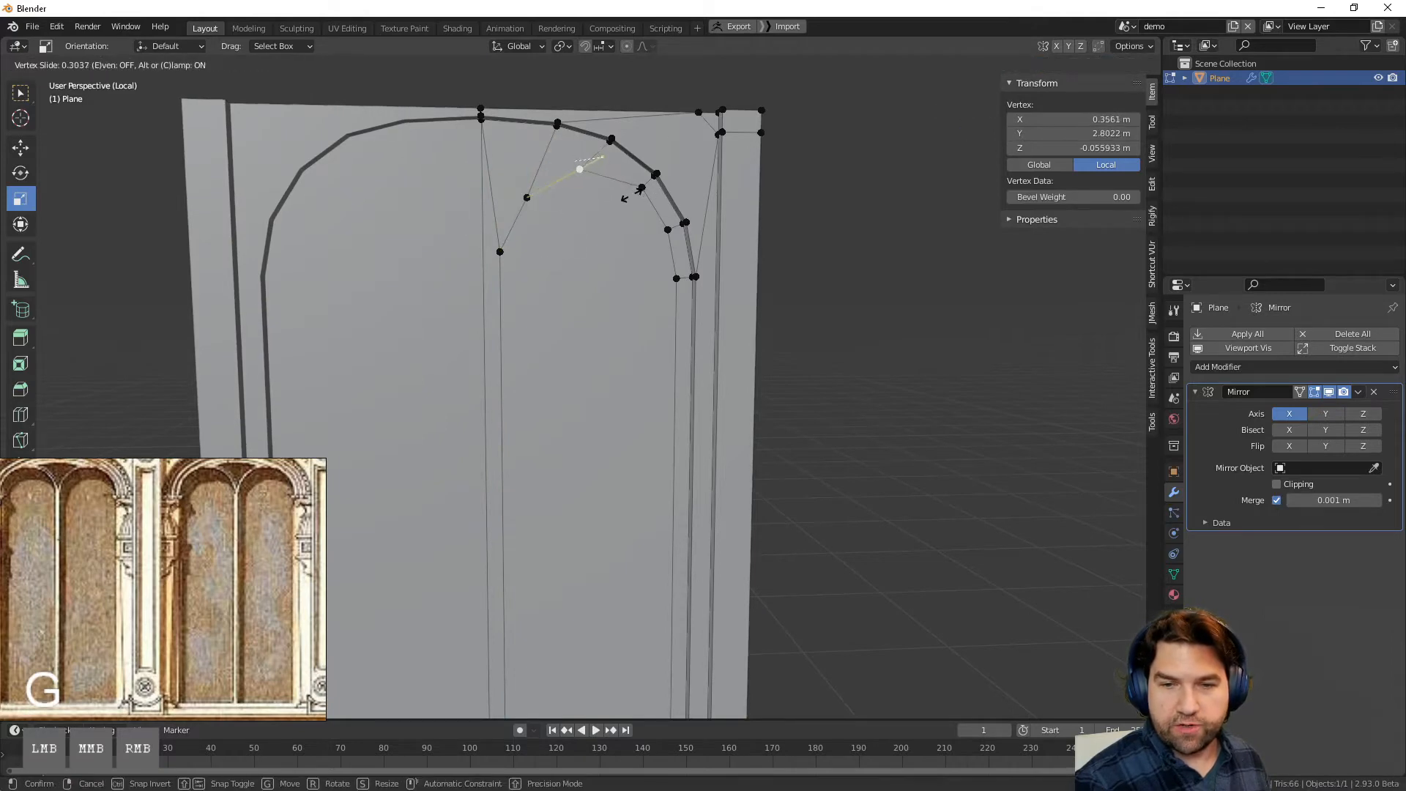
pyautogui.click(624, 198)
pyautogui.click(641, 189)
pyautogui.press('g')
pyautogui.press('g')
pyautogui.click(714, 234)
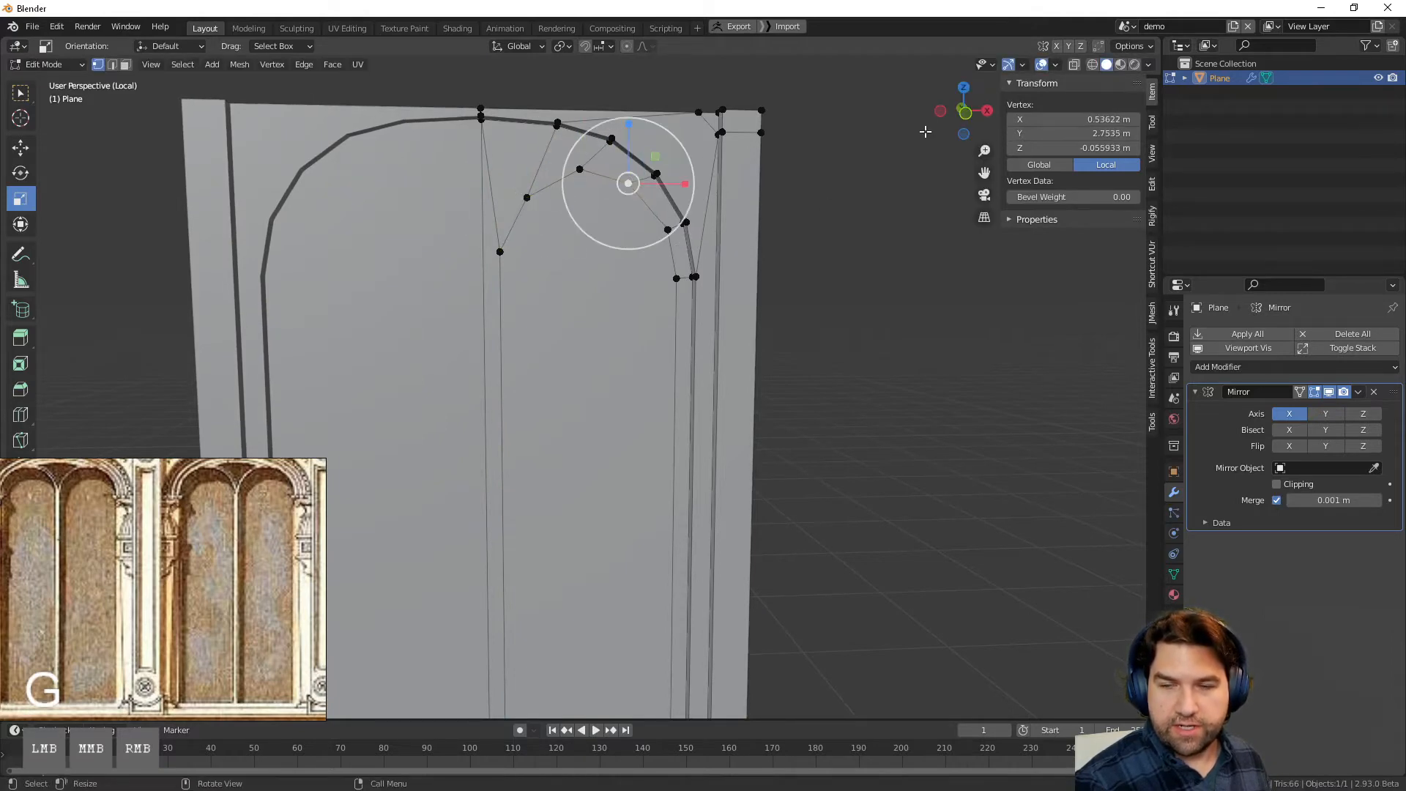
# Step: In the front view, reposition the three middle vertices of the small arch freehand to even out its curve
pyautogui.click(965, 114)
pyautogui.scroll(1, 551, 354)
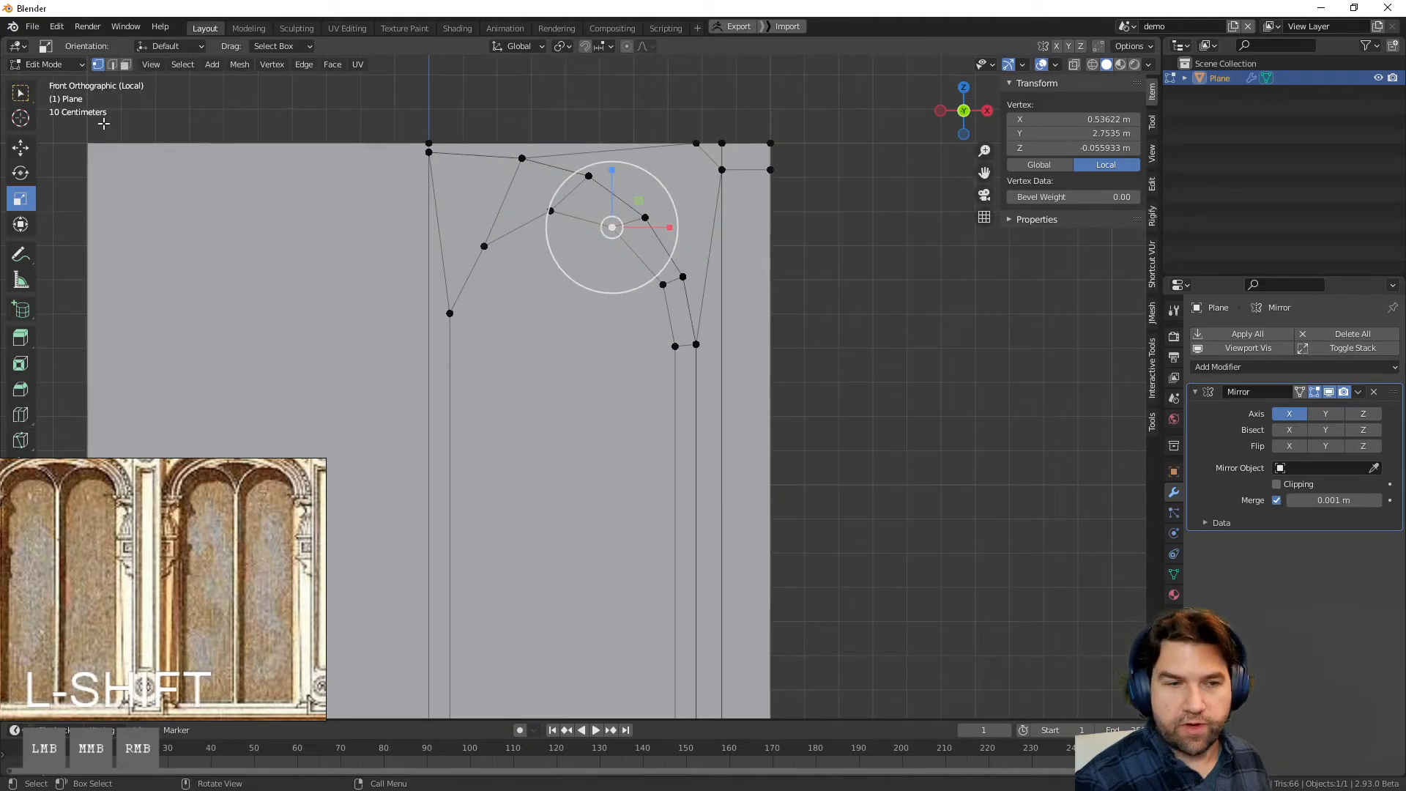
pyautogui.moveTo(27, 102); pyautogui.dragTo(81, 94)
pyautogui.moveTo(484, 246); pyautogui.dragTo(476, 265)
pyautogui.moveTo(550, 211); pyautogui.dragTo(590, 220)
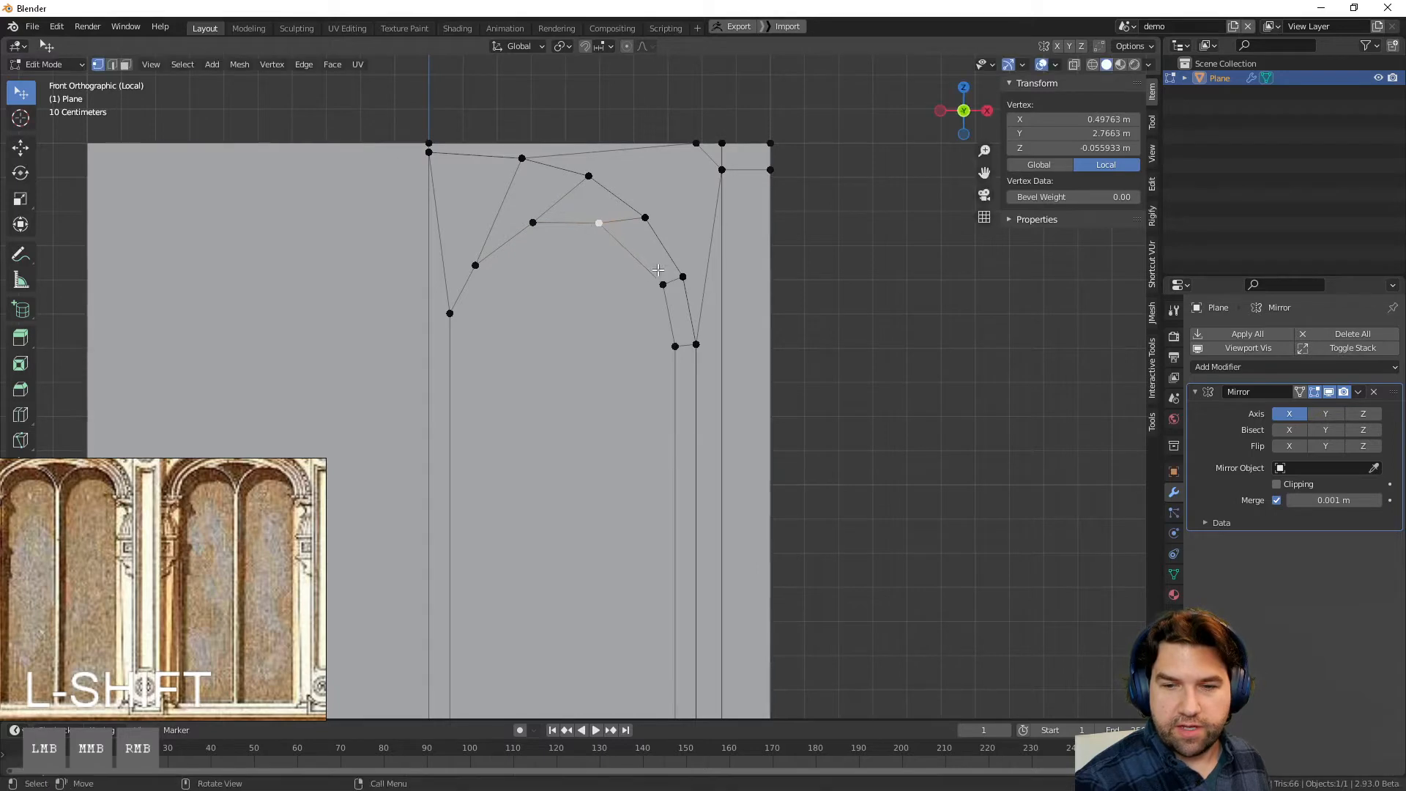
pyautogui.press('g')
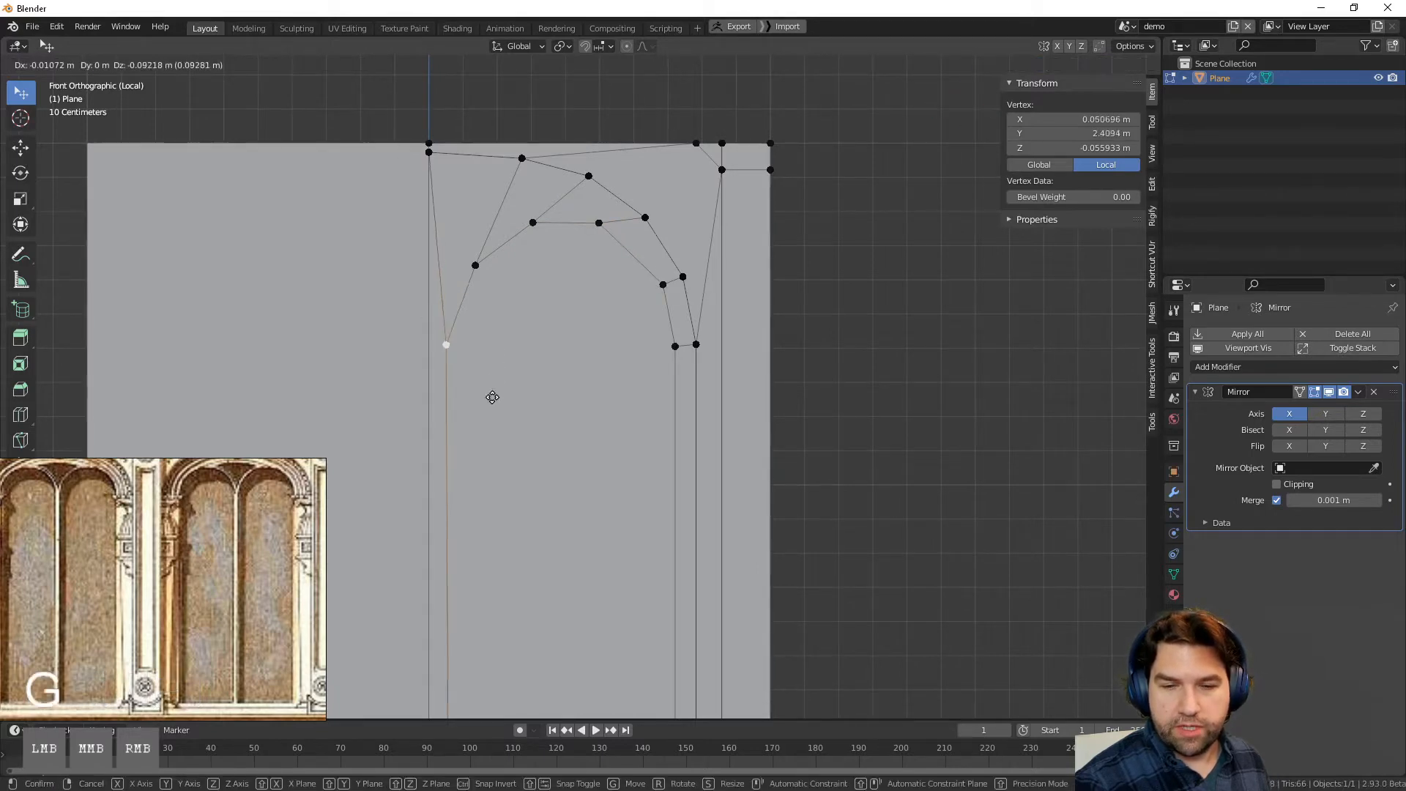
pyautogui.middleClick(492, 397)
pyautogui.rightClick(590, 271)
# Step: Set snapping to Vertex and snap the small arch's centre-side base vertex vertically to the height of the opposite base vertex
pyautogui.click(611, 46)
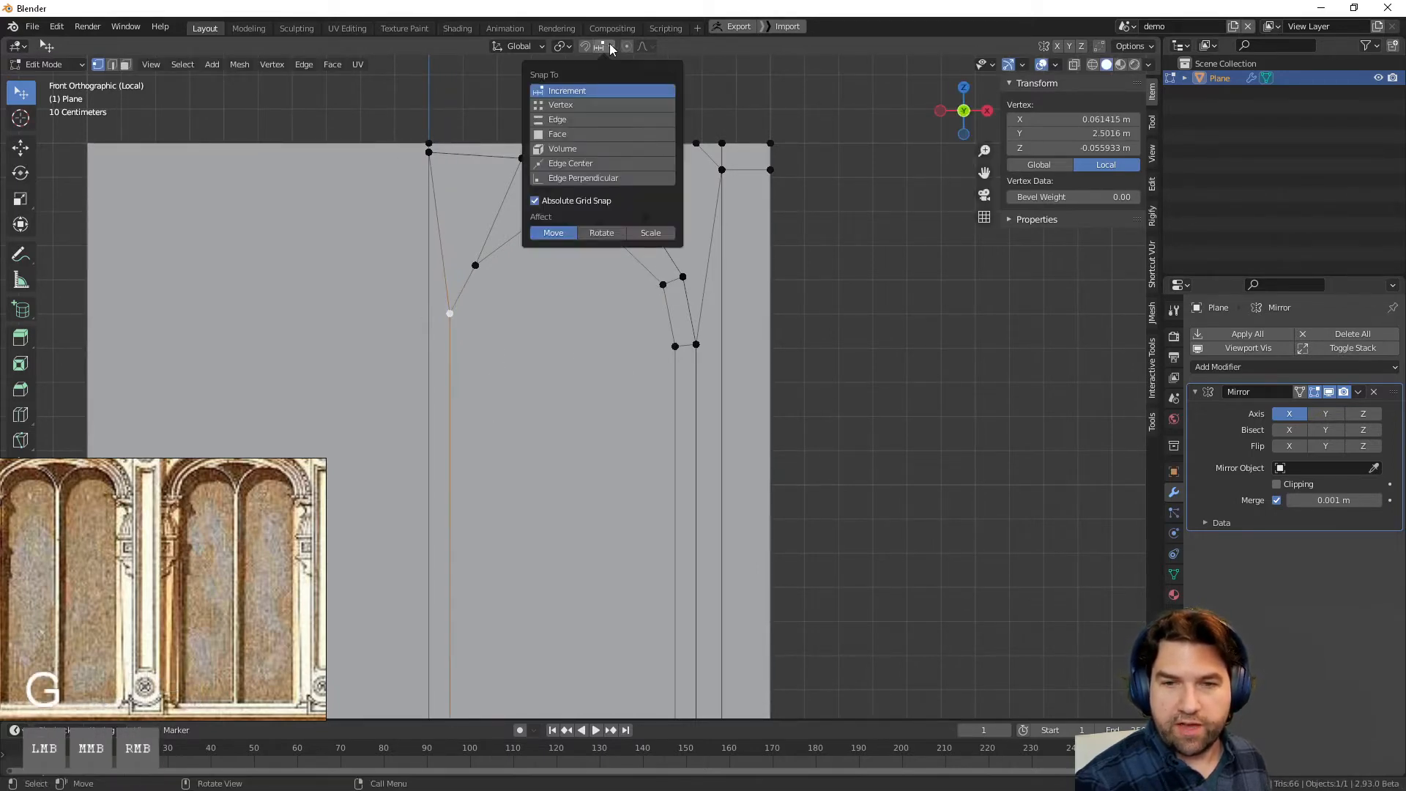
pyautogui.click(581, 105)
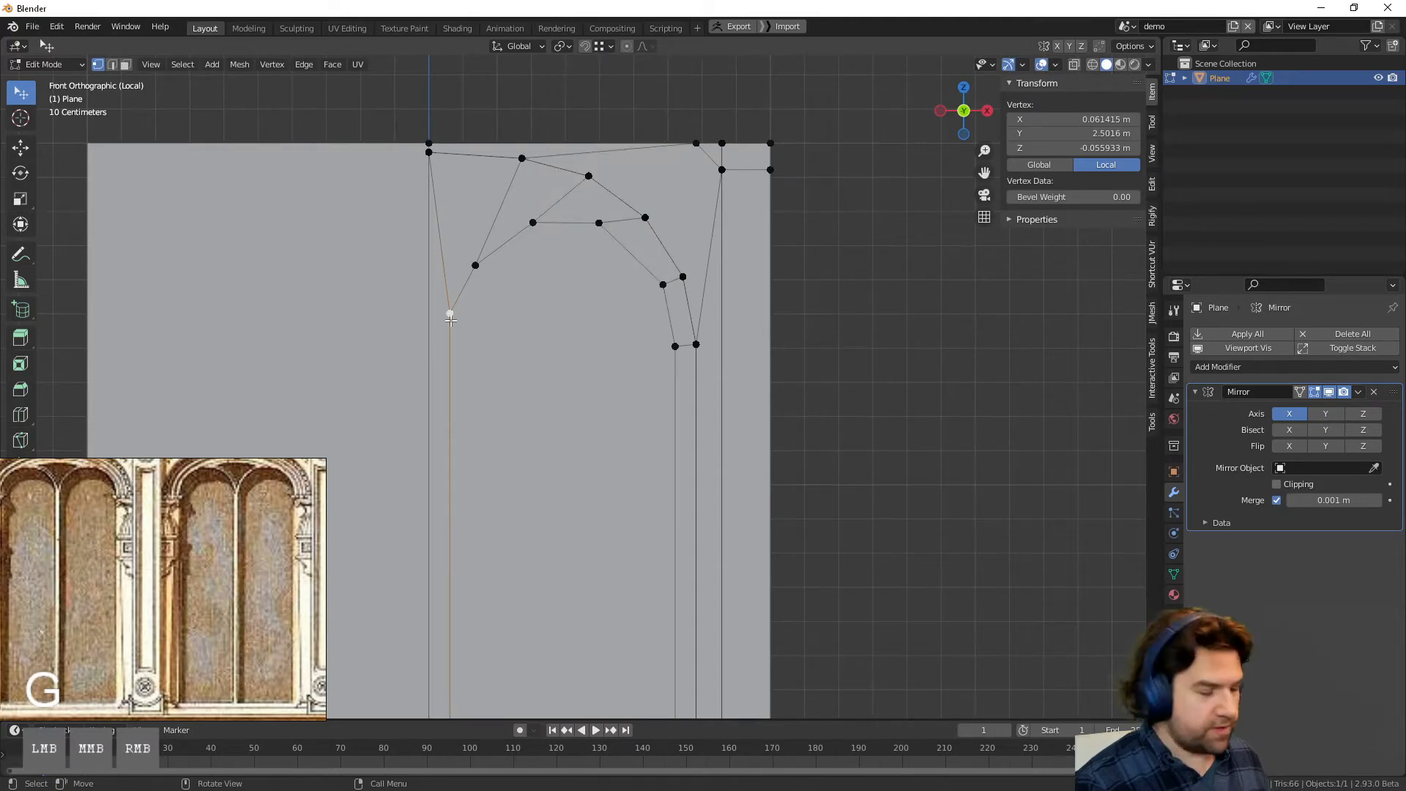
pyautogui.press('g')
pyautogui.middleClick(451, 365)
pyautogui.click(683, 352)
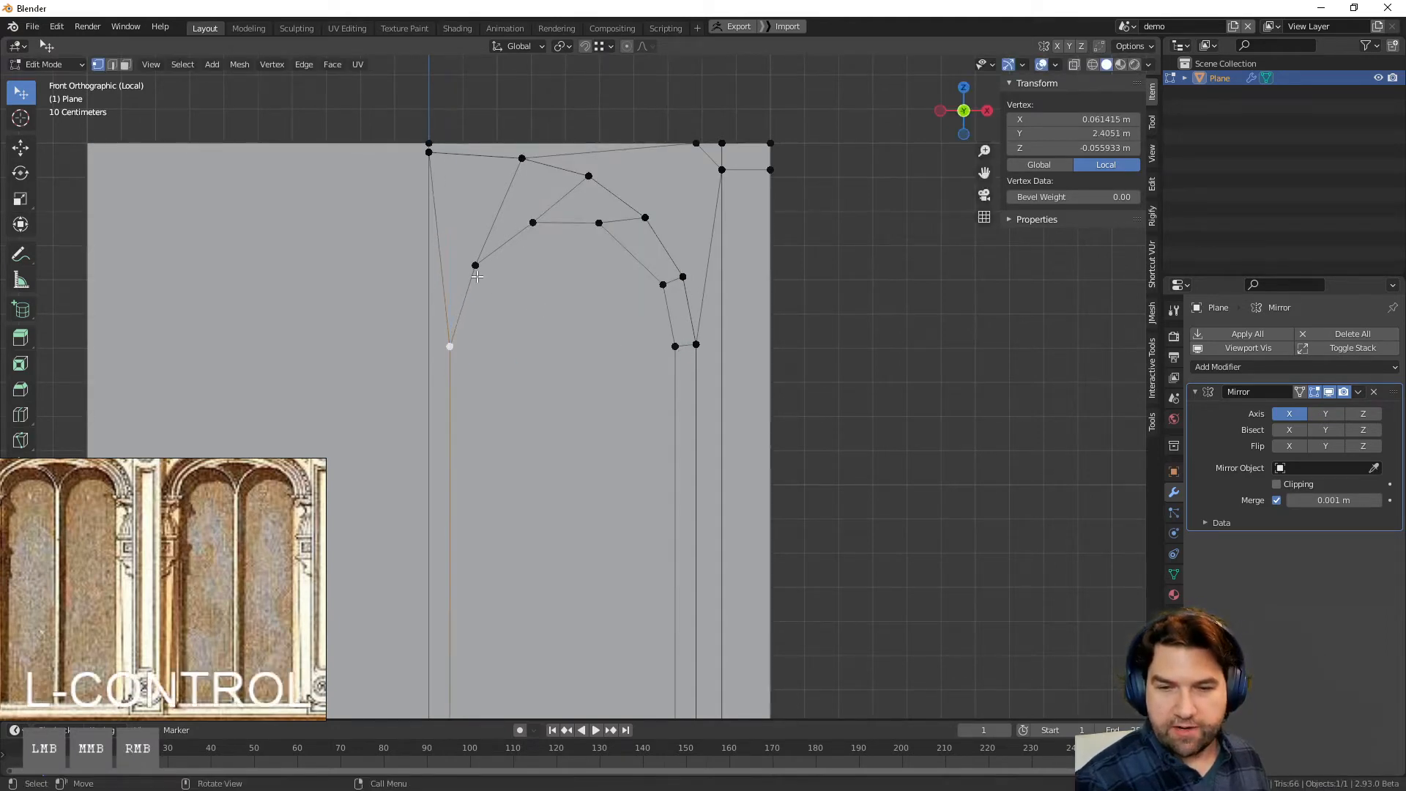
# Step: Level the small arch's remaining centre-side vertices with their opposite counterparts, and shift the upper one slightly toward the centre along X
pyautogui.press('g')
pyautogui.click(535, 231)
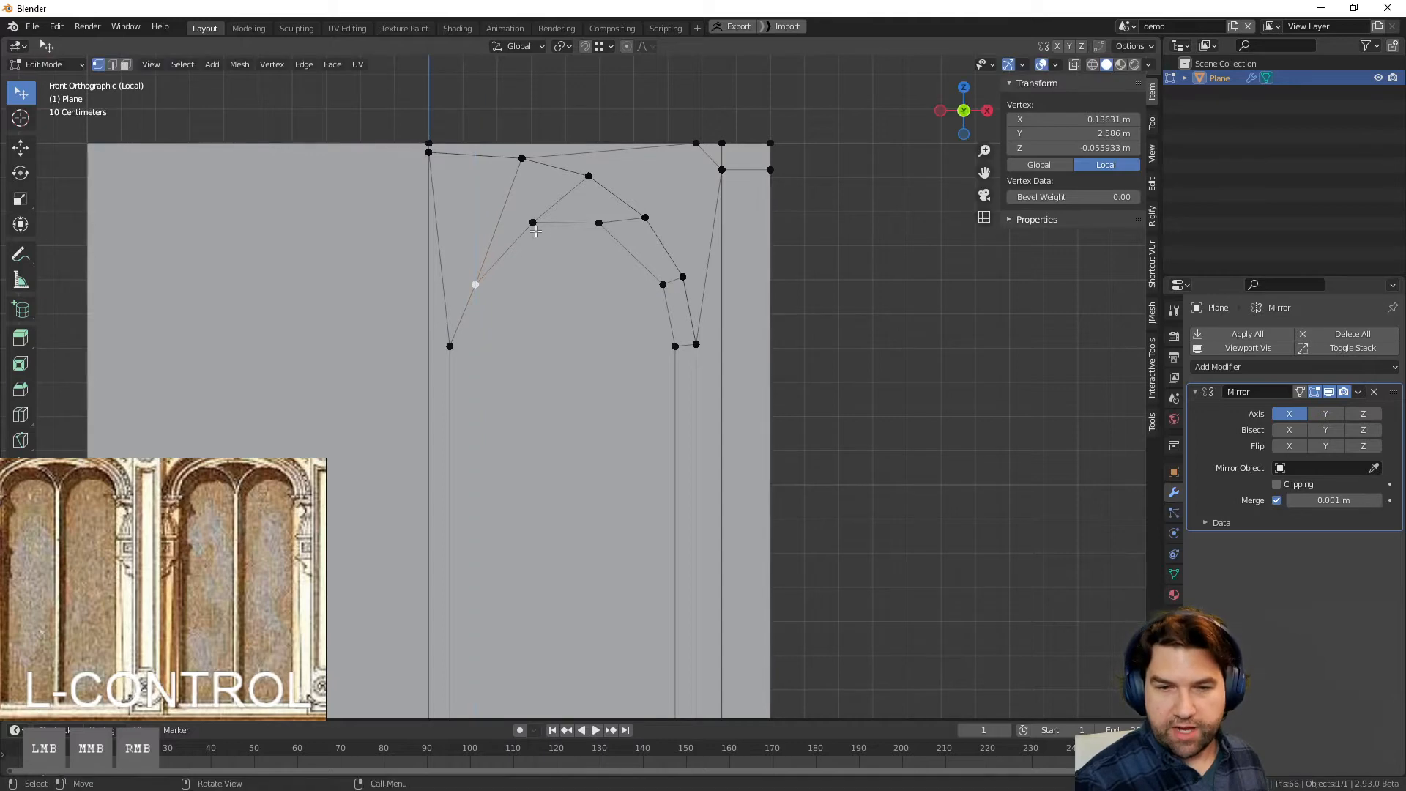
pyautogui.press('g')
pyautogui.click(514, 232)
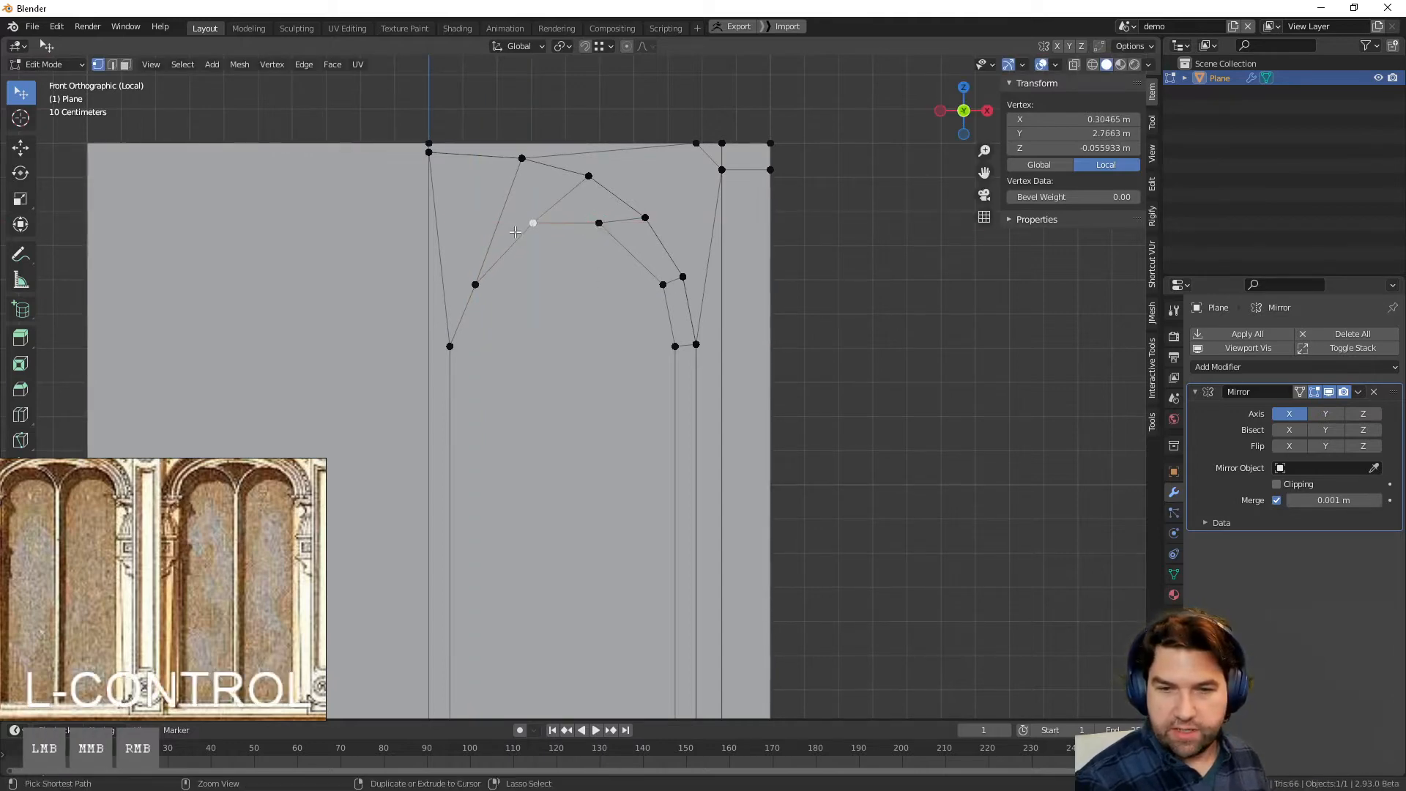
pyautogui.press('g')
pyautogui.press('x')
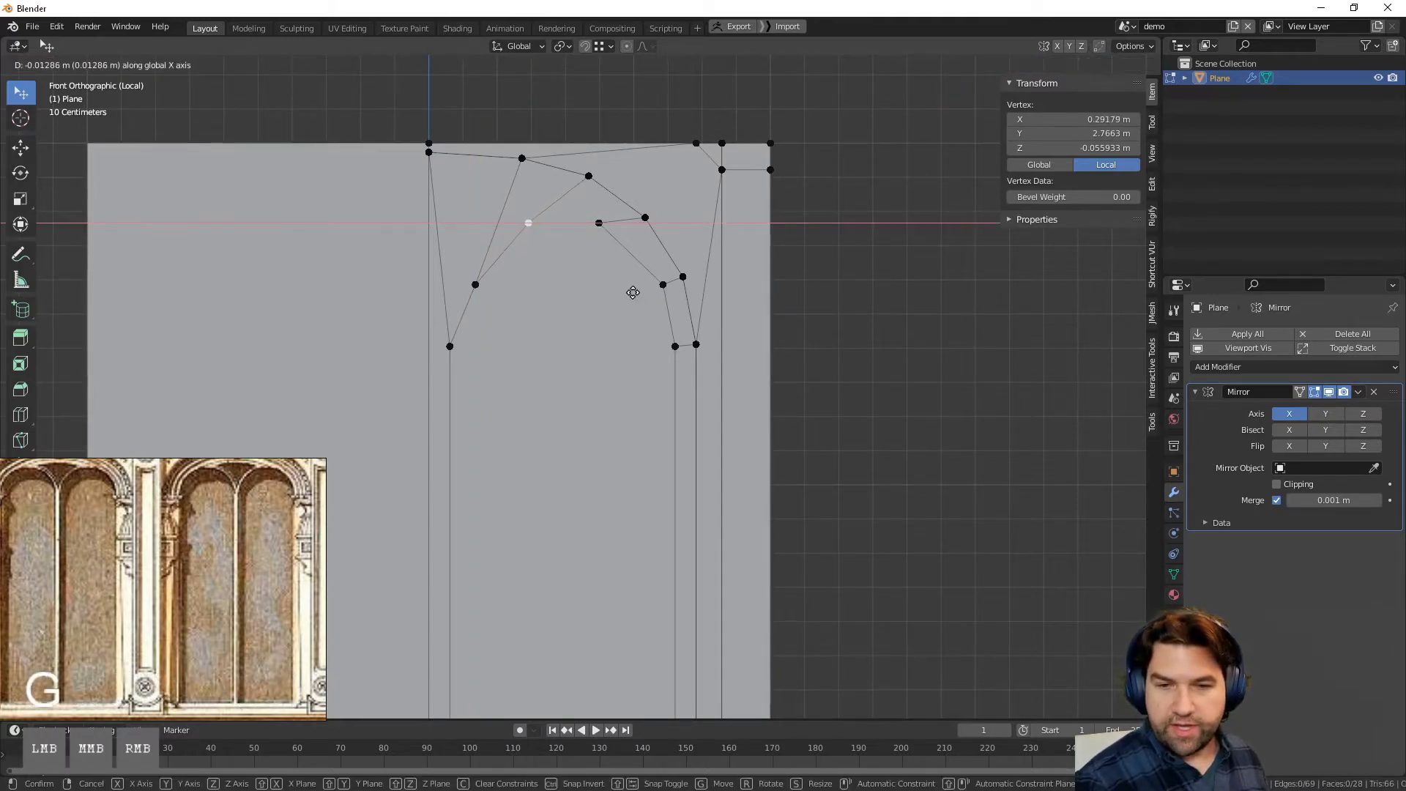
pyautogui.click(635, 292)
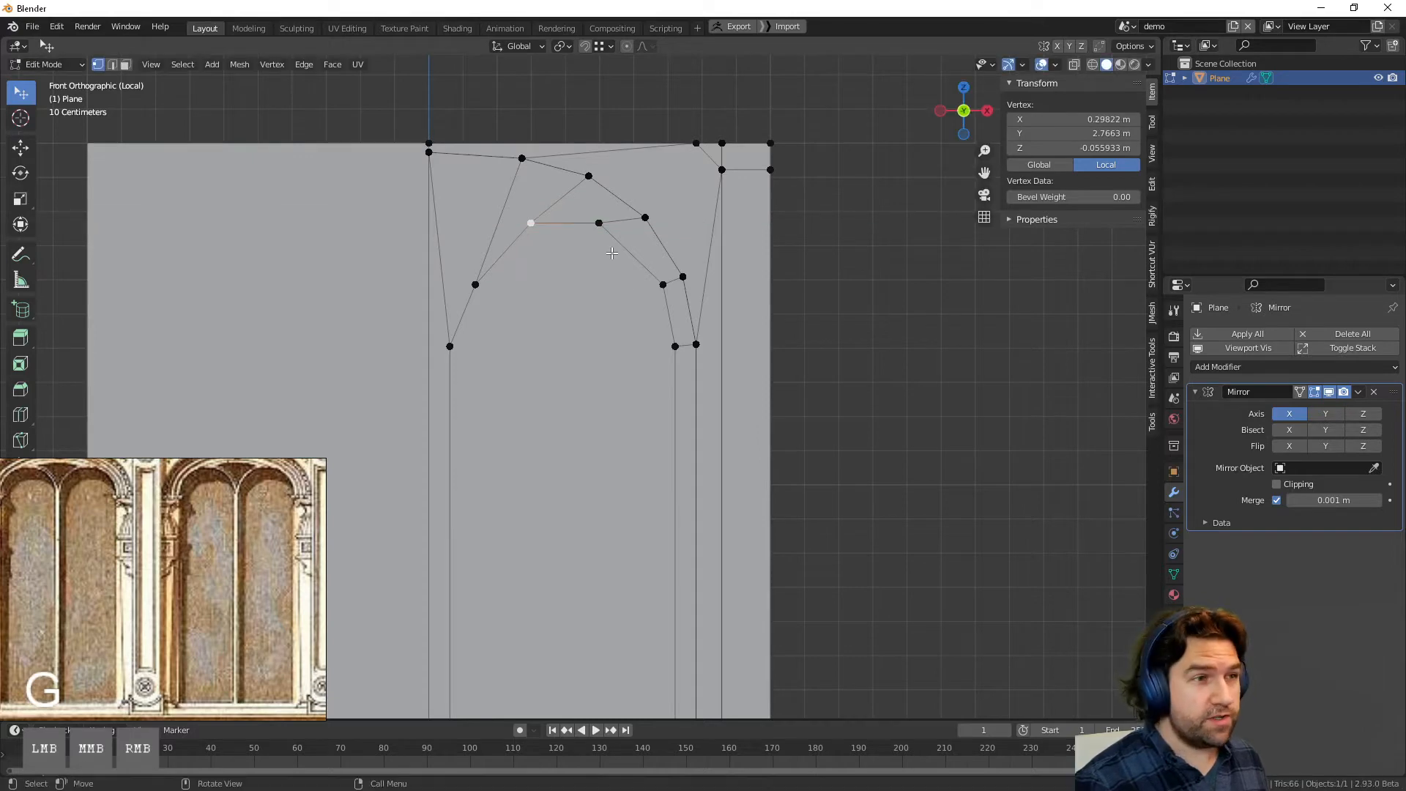
# Step: Select both base vertices of the small arch and raise them together by about 0.08 m
pyautogui.click(844, 365)
pyautogui.scroll(-4, 857, 403)
pyautogui.moveTo(838, 442); pyautogui.dragTo(675, 542, button='middle')
pyautogui.scroll(2, 578, 391)
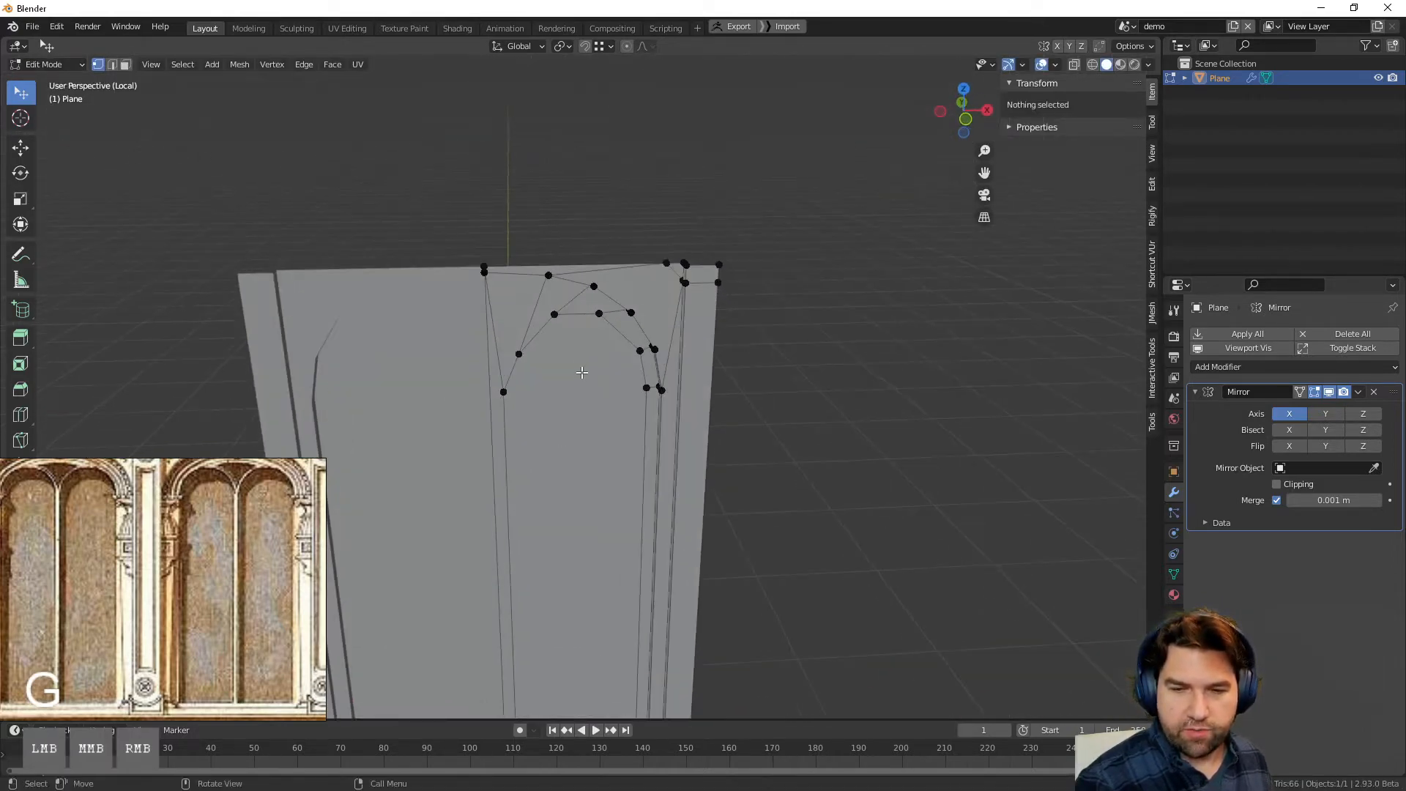
pyautogui.click(519, 390)
pyautogui.press('g')
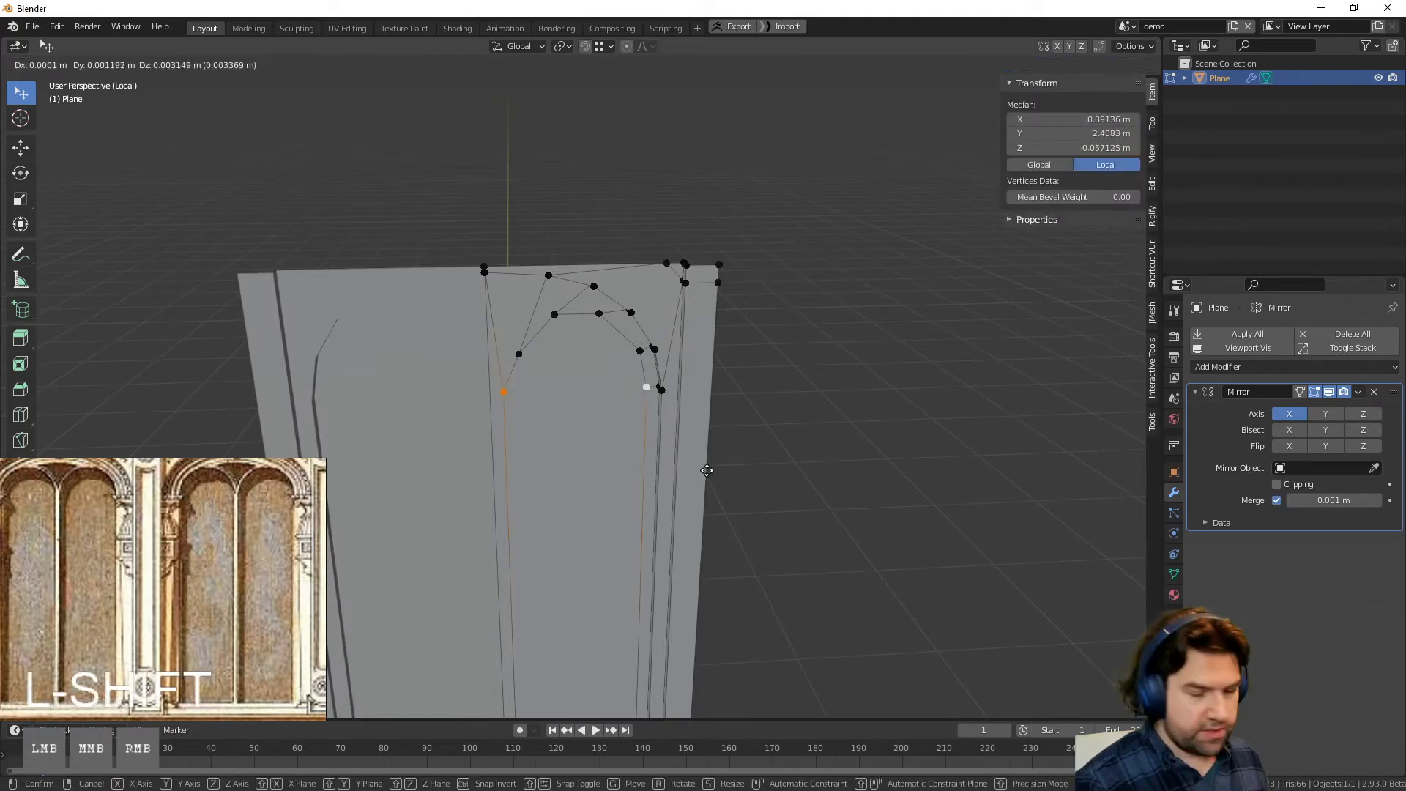
pyautogui.click(522, 375)
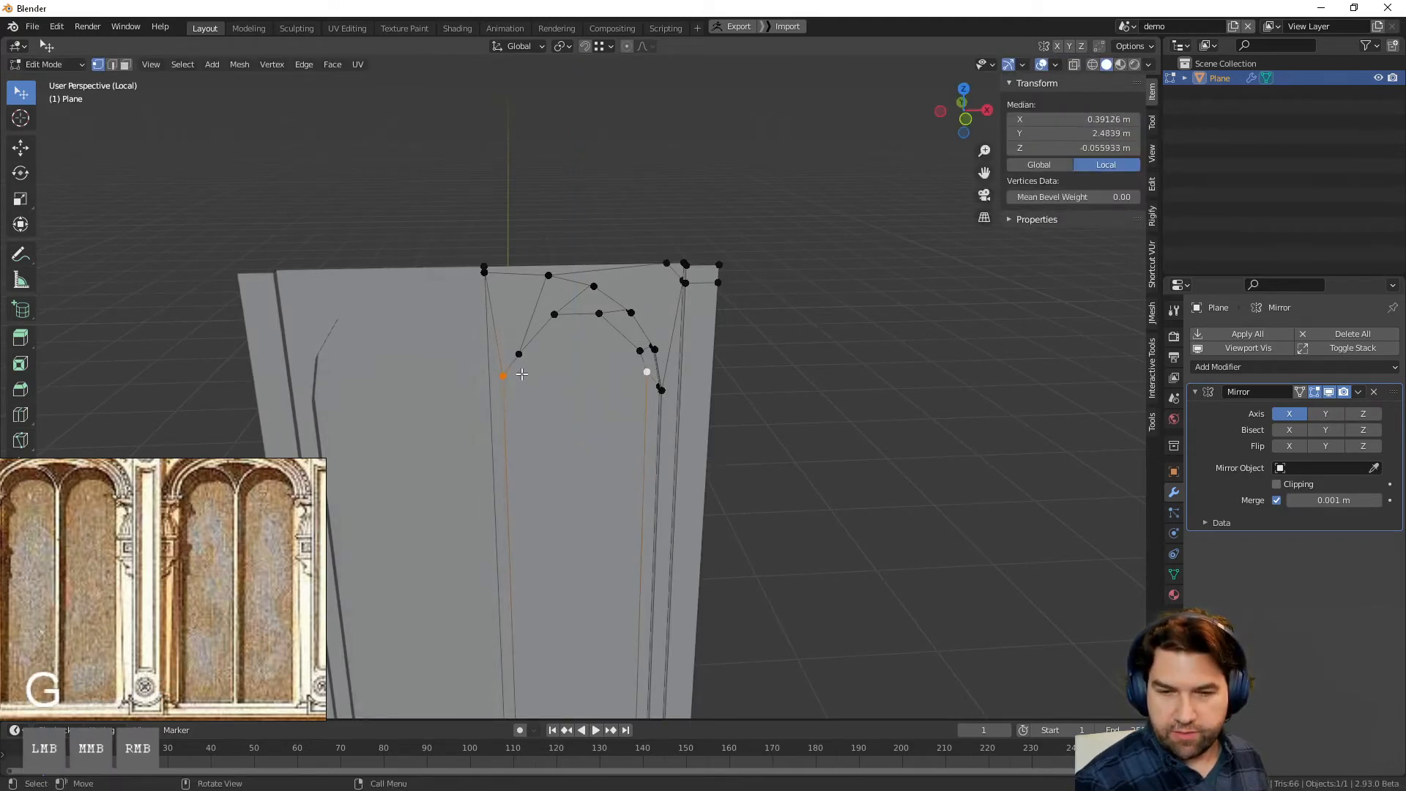
# Step: Raise the small arch's two shoulder vertices together along Z to a height of about 2.66 m
pyautogui.press('g')
pyautogui.moveTo(727, 410); pyautogui.dragTo(781, 405, button='middle')
pyautogui.rightClick(728, 396)
pyautogui.press('g')
pyautogui.middleClick(787, 399)
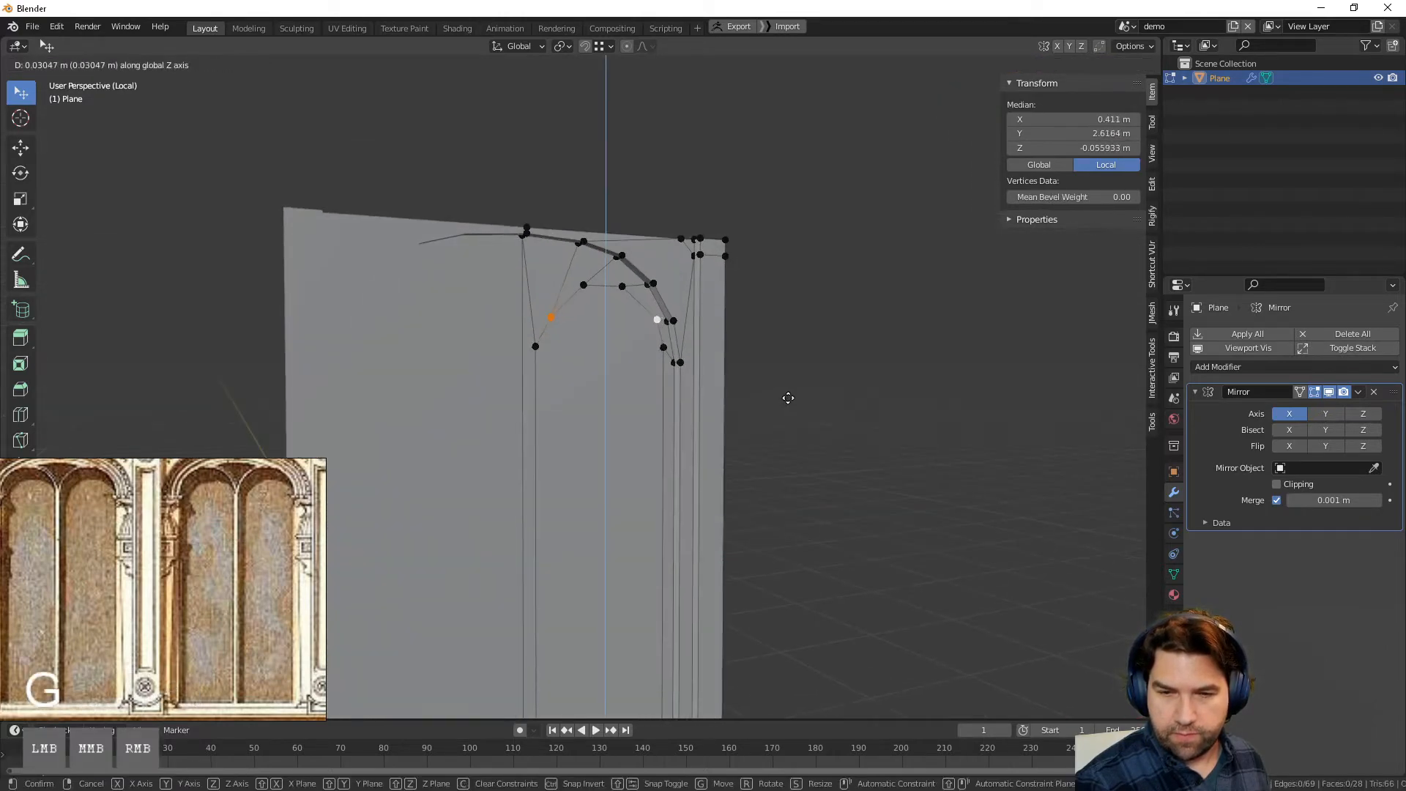
pyautogui.click(789, 391)
pyautogui.click(831, 401)
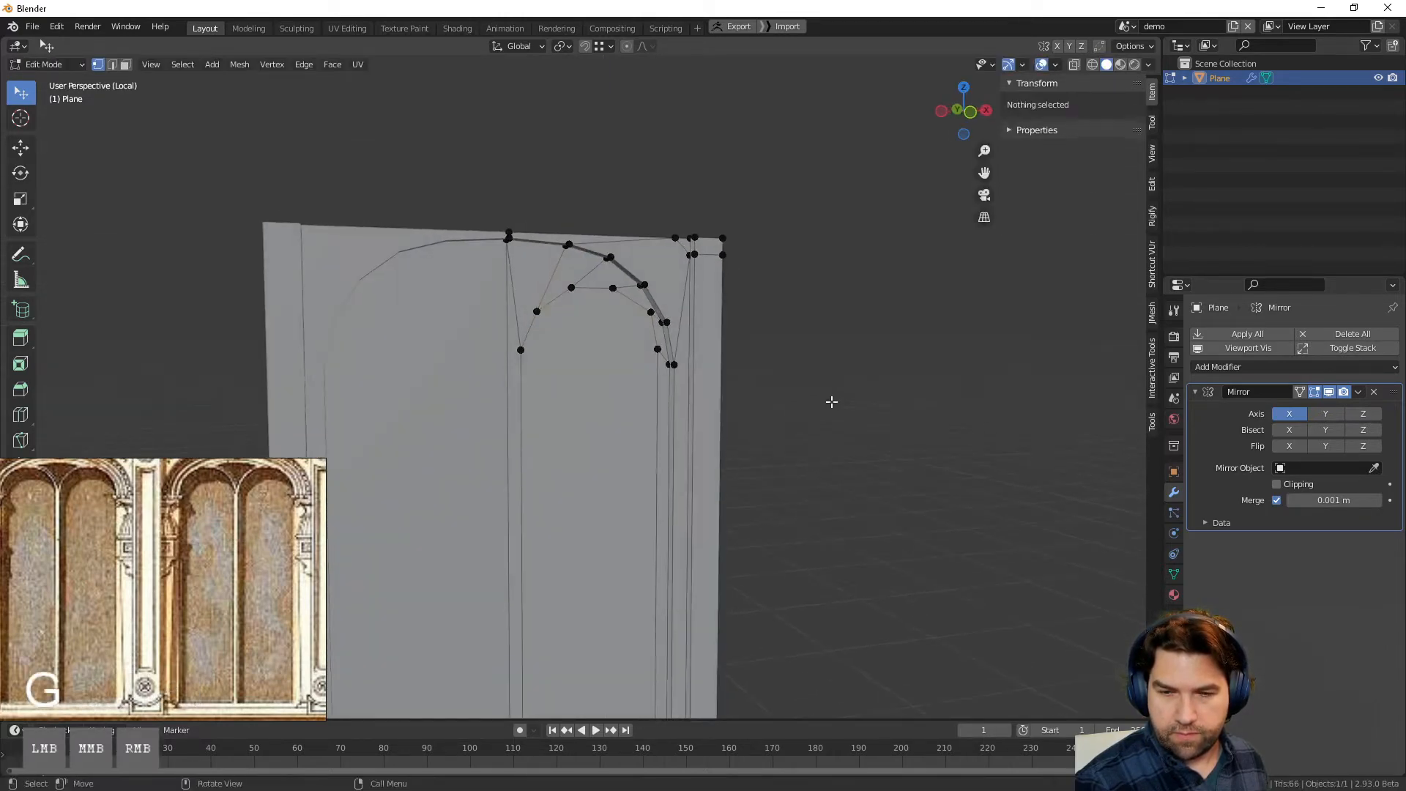
# Step: In the front view, scale the small arch's two shoulder vertices very slightly closer together
pyautogui.click(970, 112)
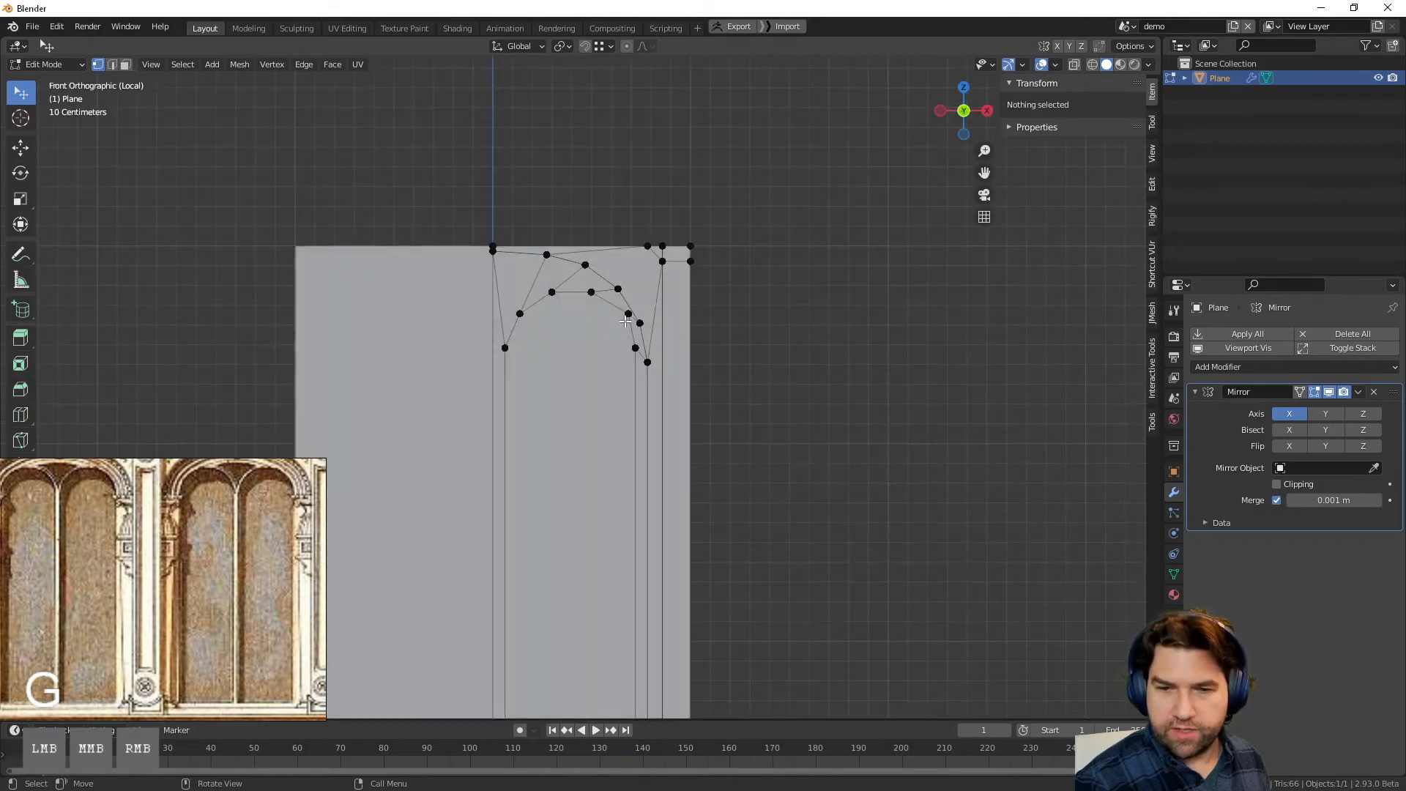
pyautogui.scroll(2, 578, 293)
pyautogui.click(650, 282)
pyautogui.keyDown('shift'); pyautogui.click(493, 280); pyautogui.keyUp('shift')
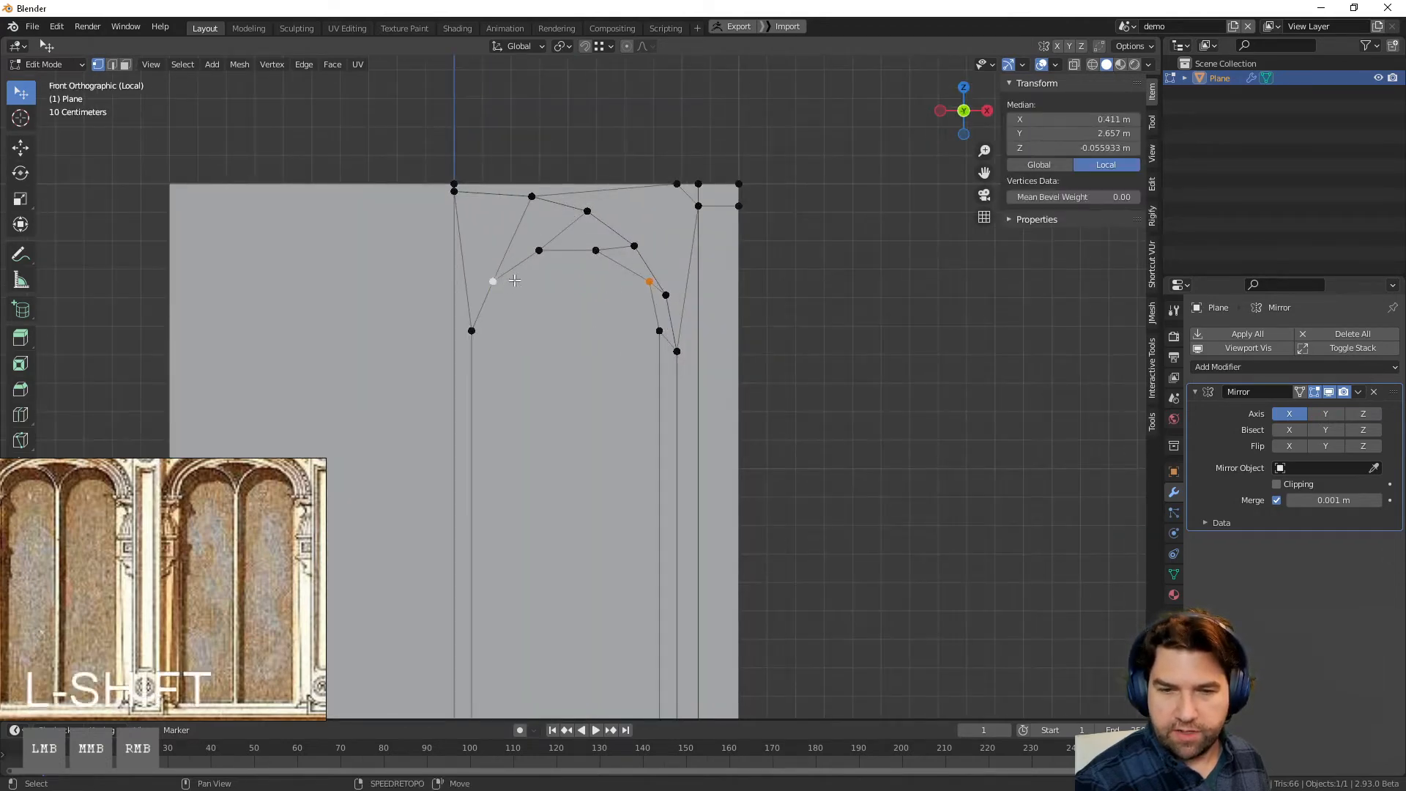
pyautogui.press('s')
pyautogui.click(864, 320)
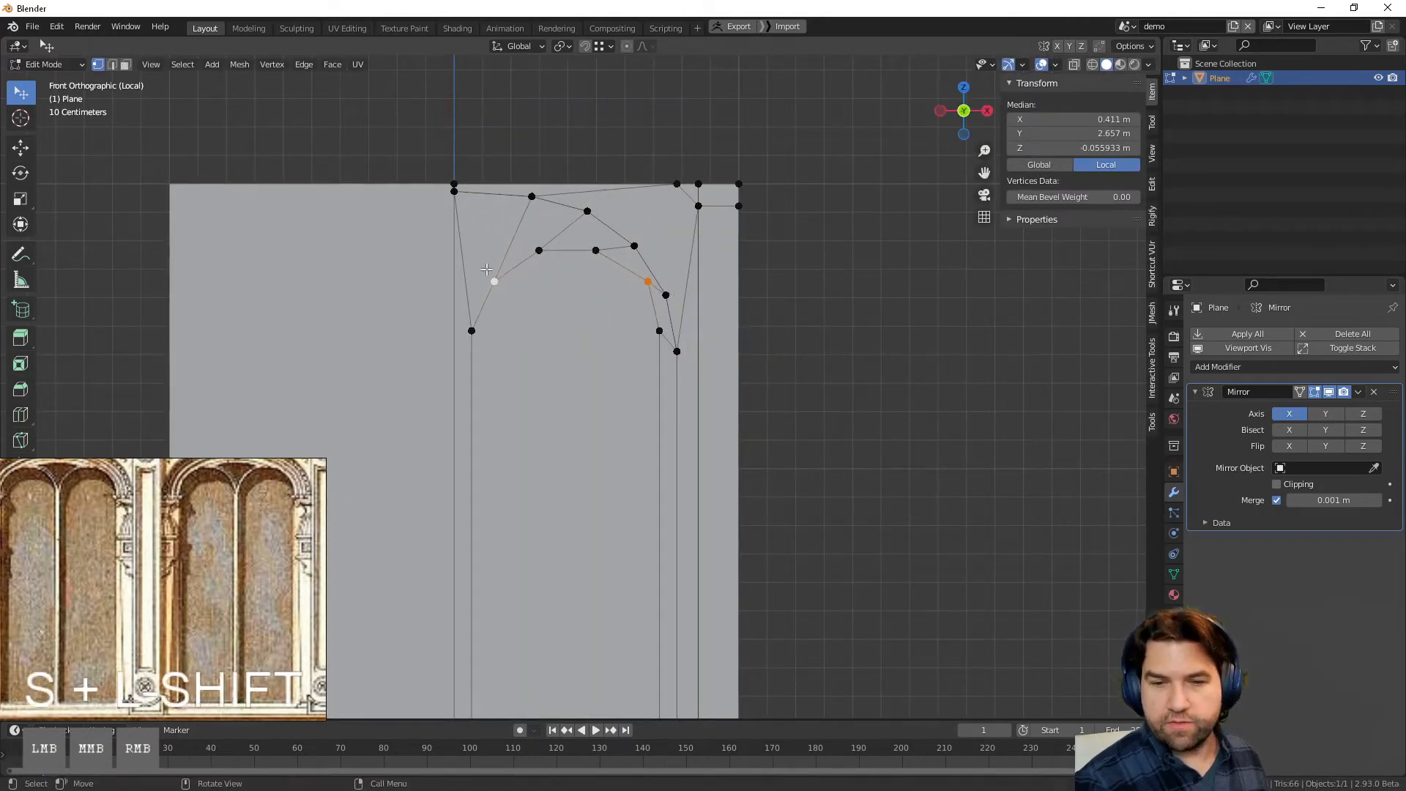
# Step: Subdivide the small arch's flat top edge to add a vertex at its middle
pyautogui.scroll(-2, 609, 284)
pyautogui.keyDown('shift'); pyautogui.moveTo(609, 278); pyautogui.dragTo(618, 220, button='middle'); pyautogui.keyUp('shift')
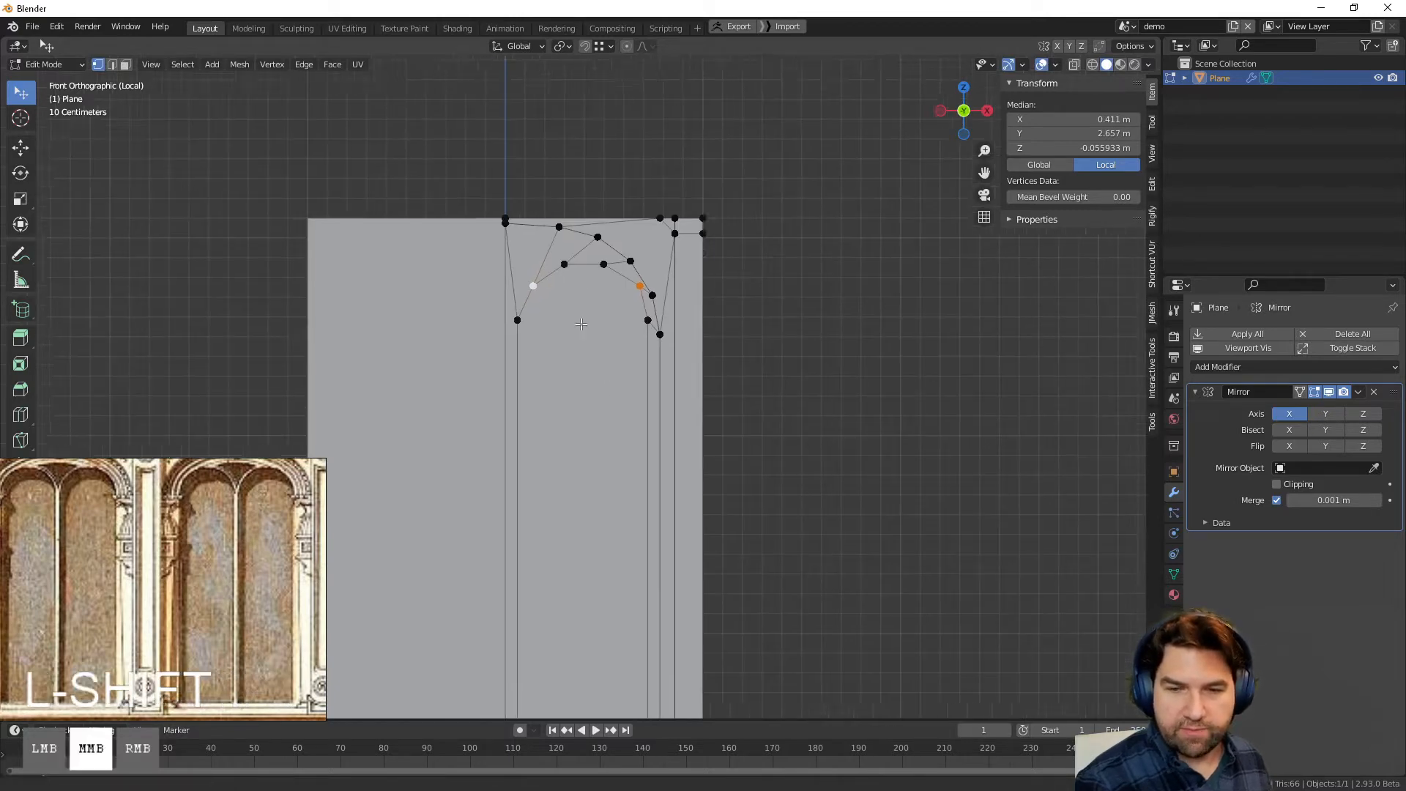
pyautogui.scroll(1, 615, 199)
pyautogui.click(564, 225)
pyautogui.keyDown('shift'); pyautogui.click(609, 225); pyautogui.keyUp('shift')
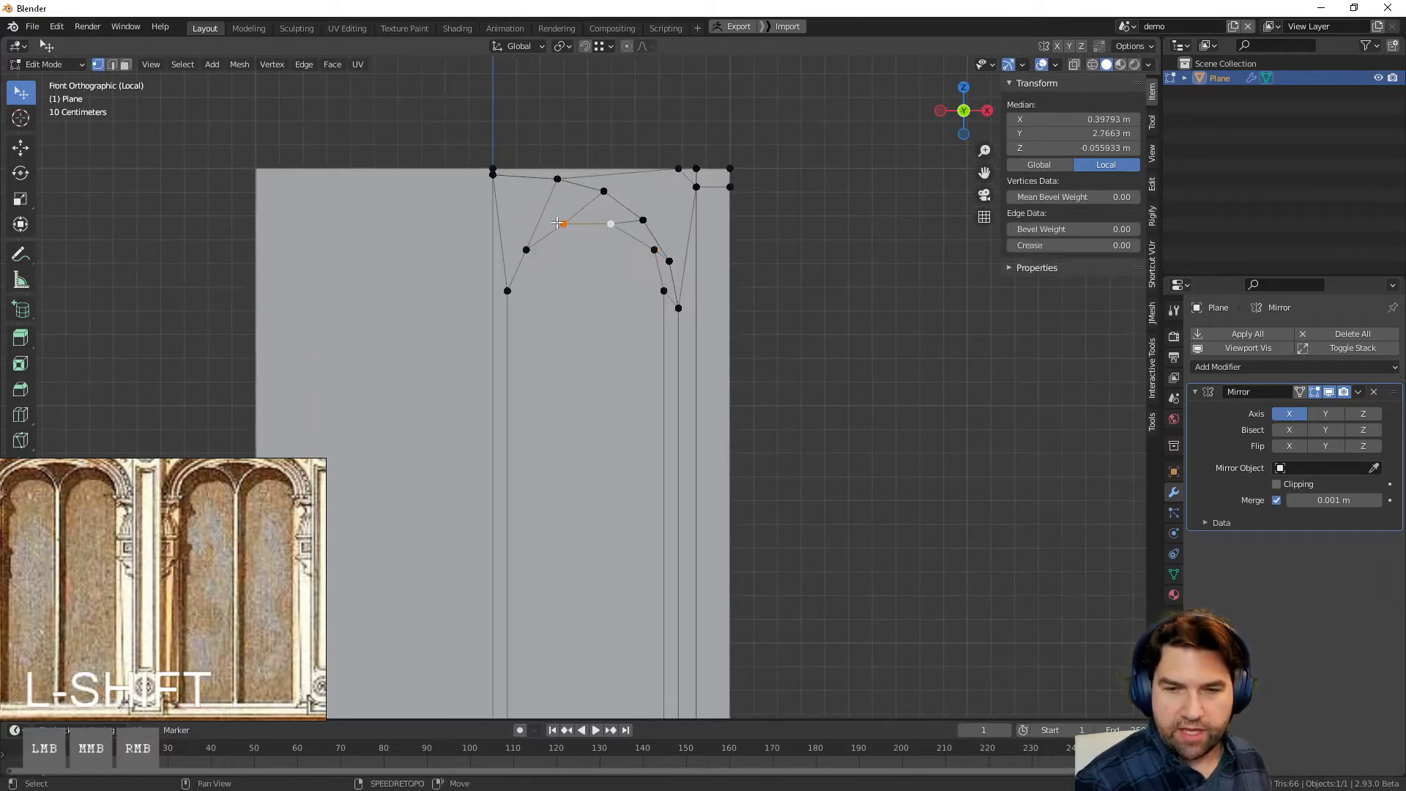
pyautogui.rightClick(594, 227)
pyautogui.click(539, 304)
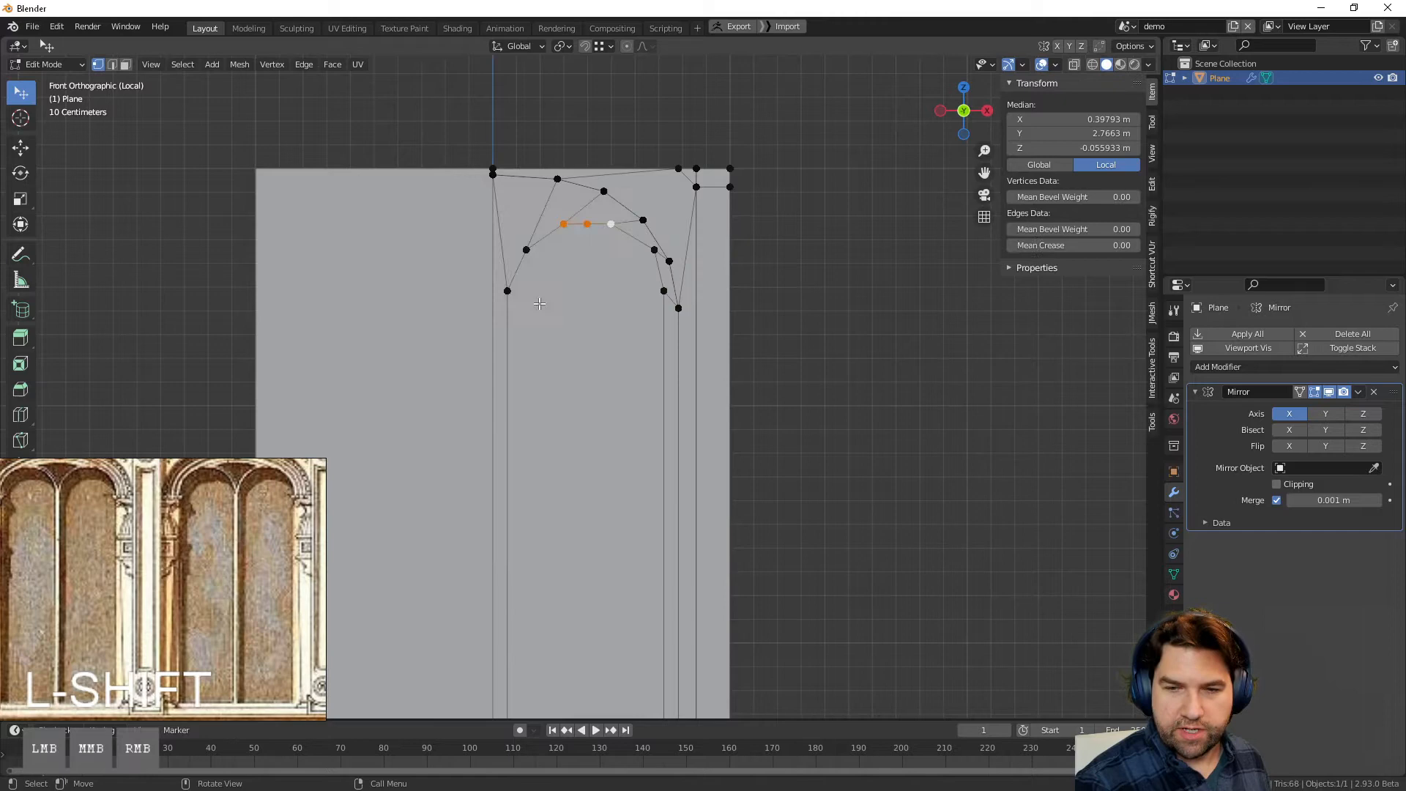
# Step: Raise the new middle vertex at the small arch's crown by about 0.015 m along Z
pyautogui.click(585, 223)
pyautogui.press('g')
pyautogui.press('z')
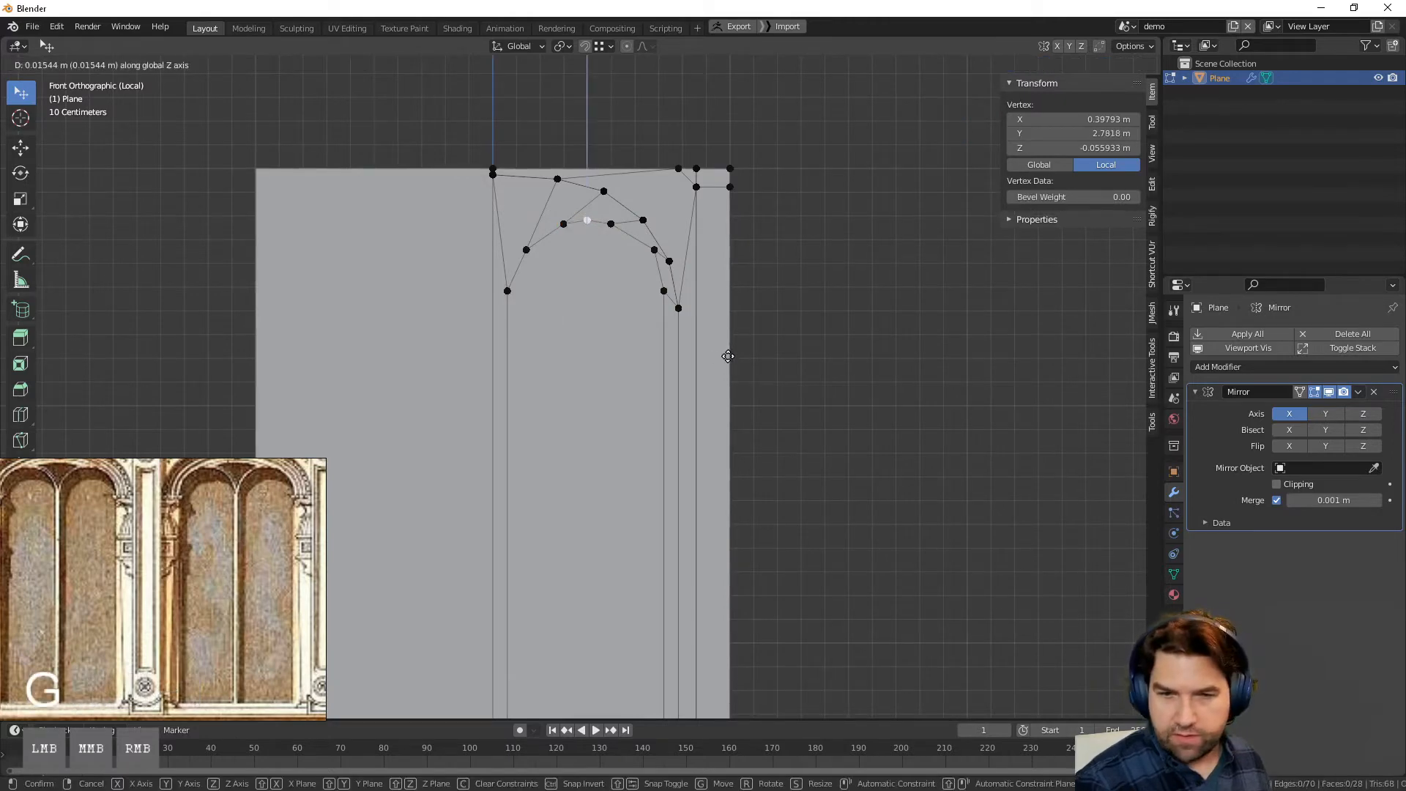
pyautogui.click(729, 355)
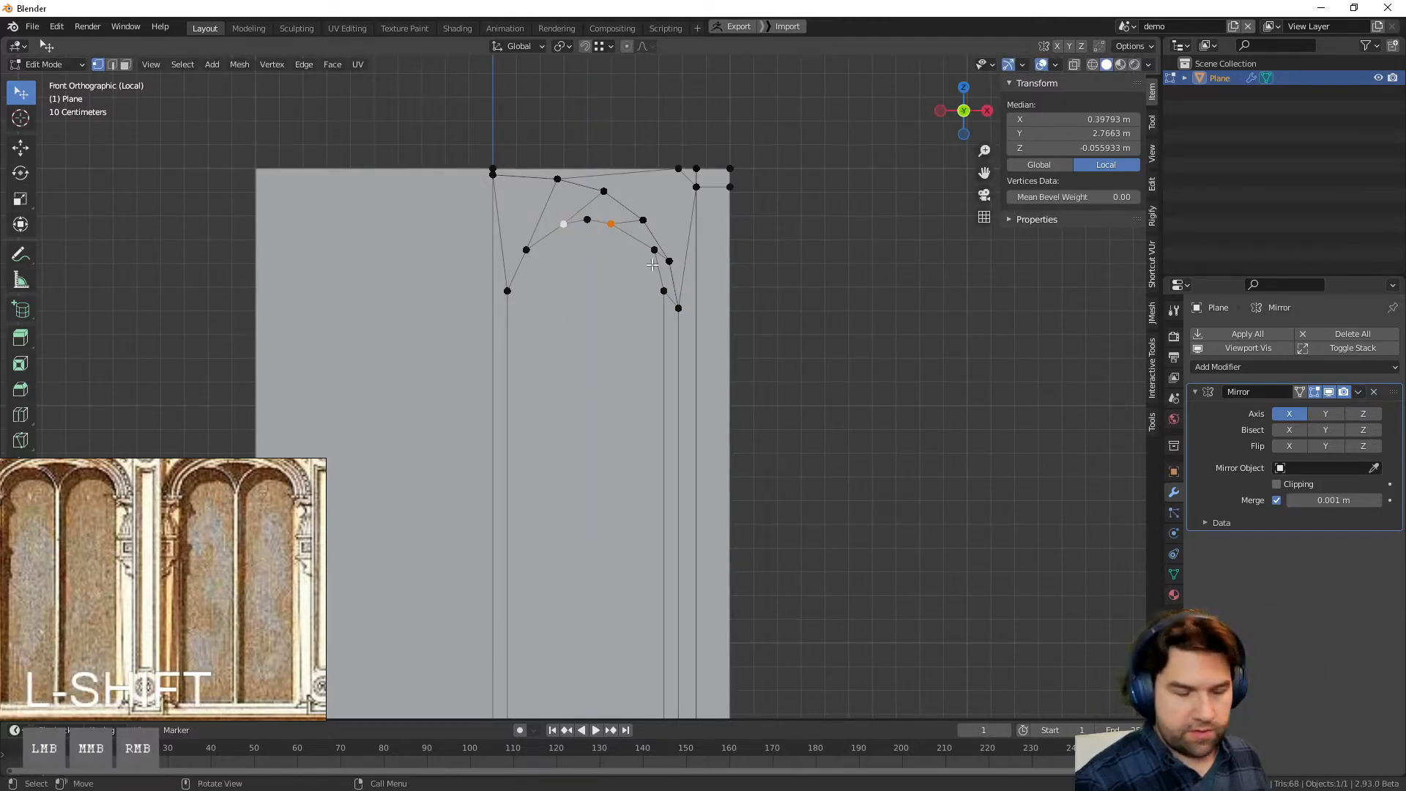
# Step: Spread the two vertices flanking the small arch's crown apart and lower them by about 0.012 m along Z
pyautogui.press('s')
pyautogui.click(719, 270)
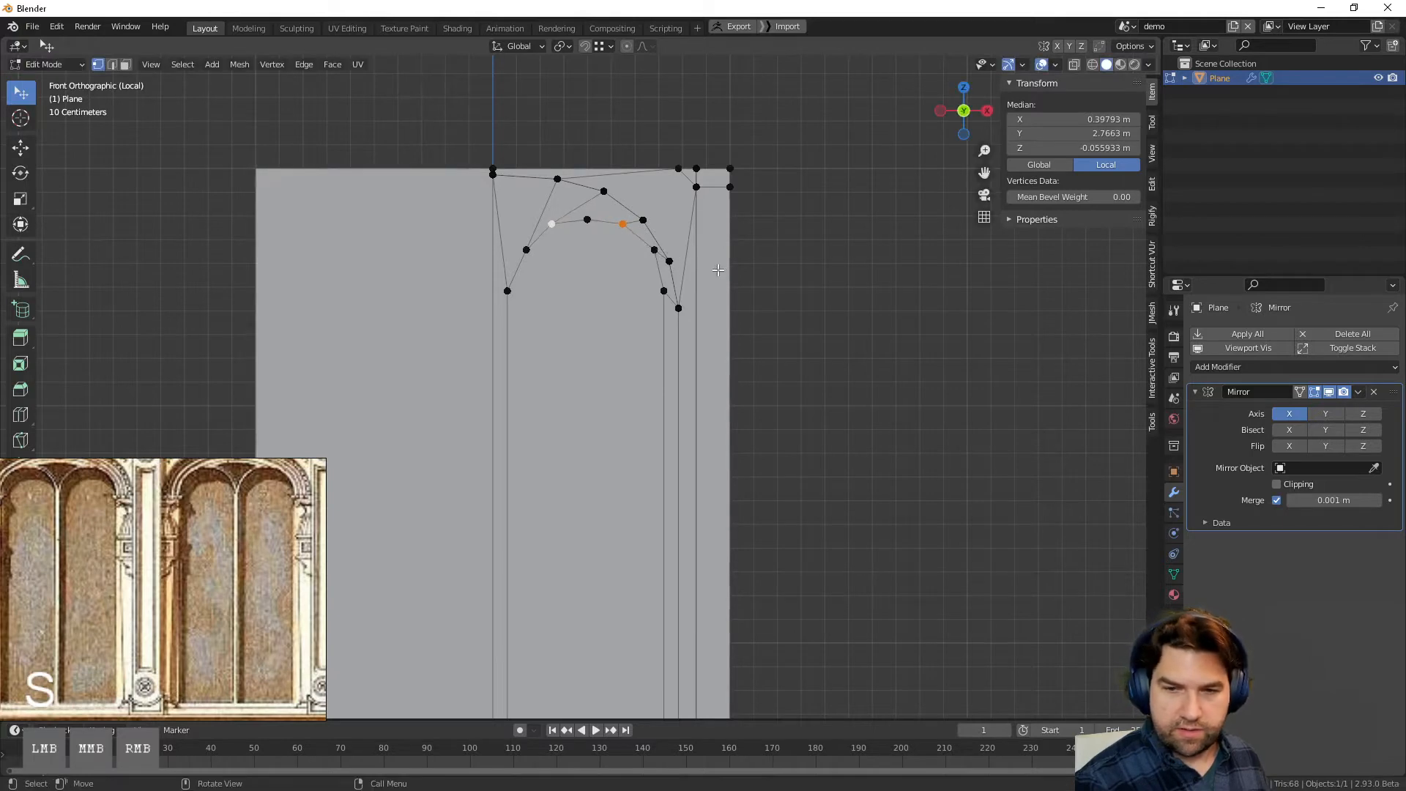
pyautogui.press('g')
pyautogui.moveTo(718, 274); pyautogui.dragTo(717, 280, button='middle')
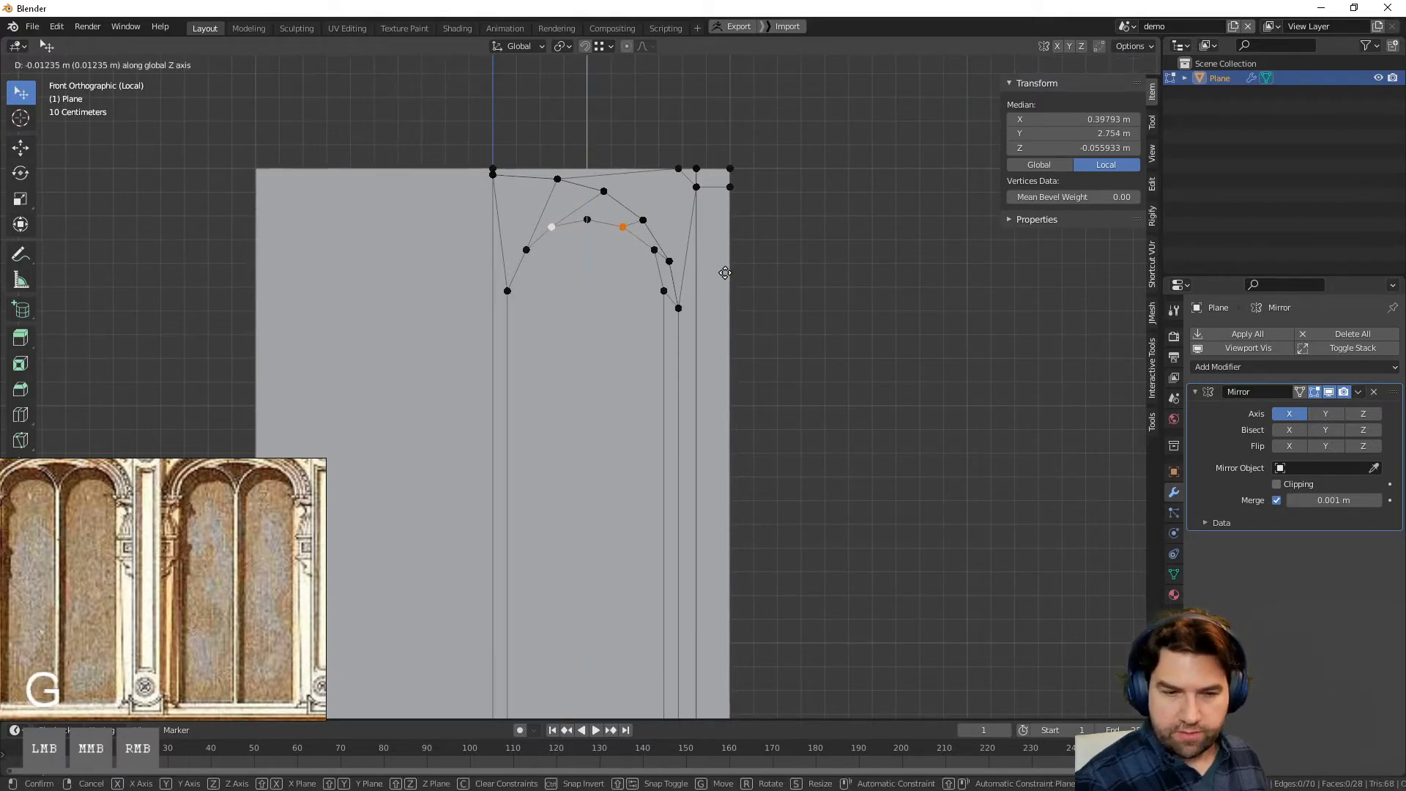
pyautogui.click(727, 273)
# Step: Extrude the small arched pane face about 0.15 m back into the wall and return to Object Mode
pyautogui.press('Tab')
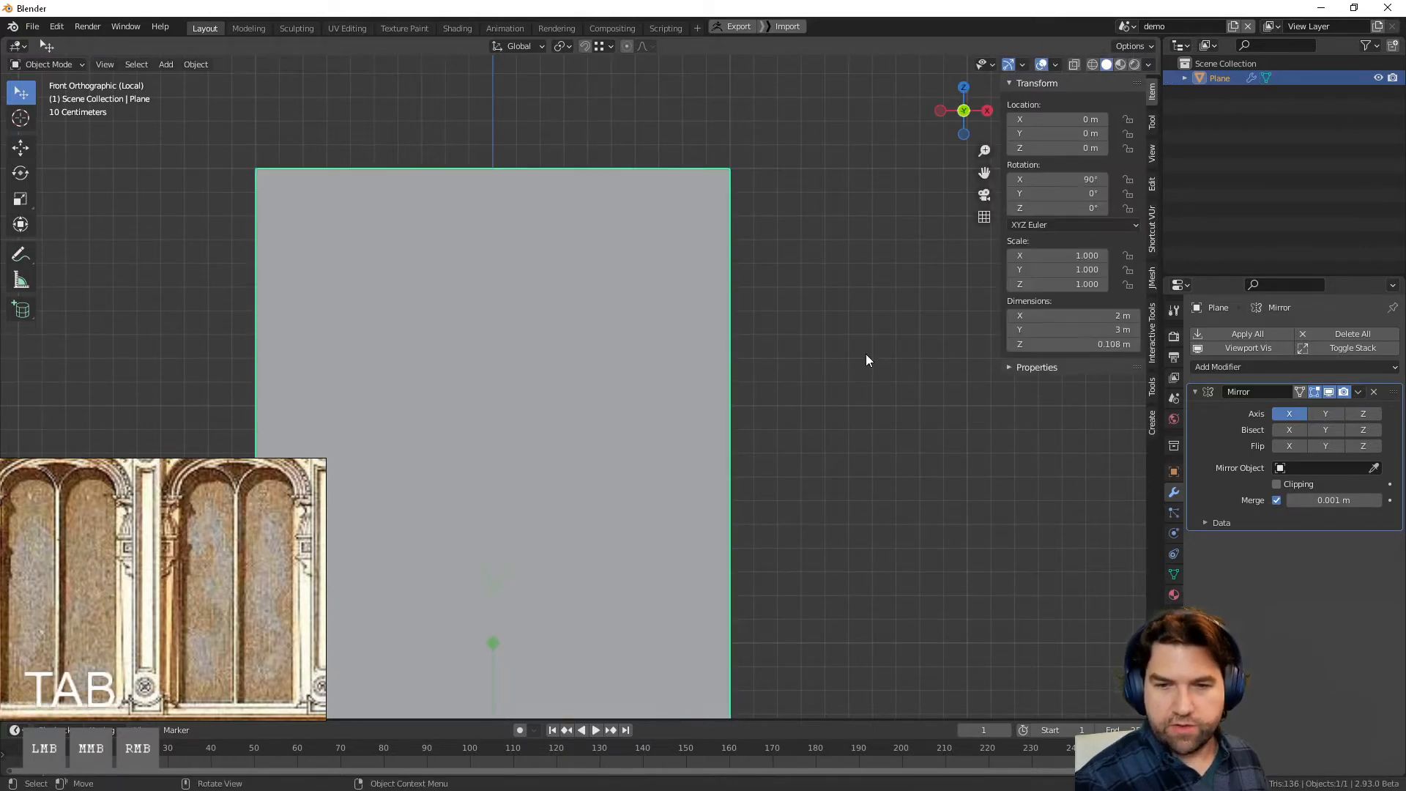
pyautogui.press('Tab')
pyautogui.moveTo(866, 354); pyautogui.dragTo(759, 449, button='middle')
pyautogui.click(552, 479)
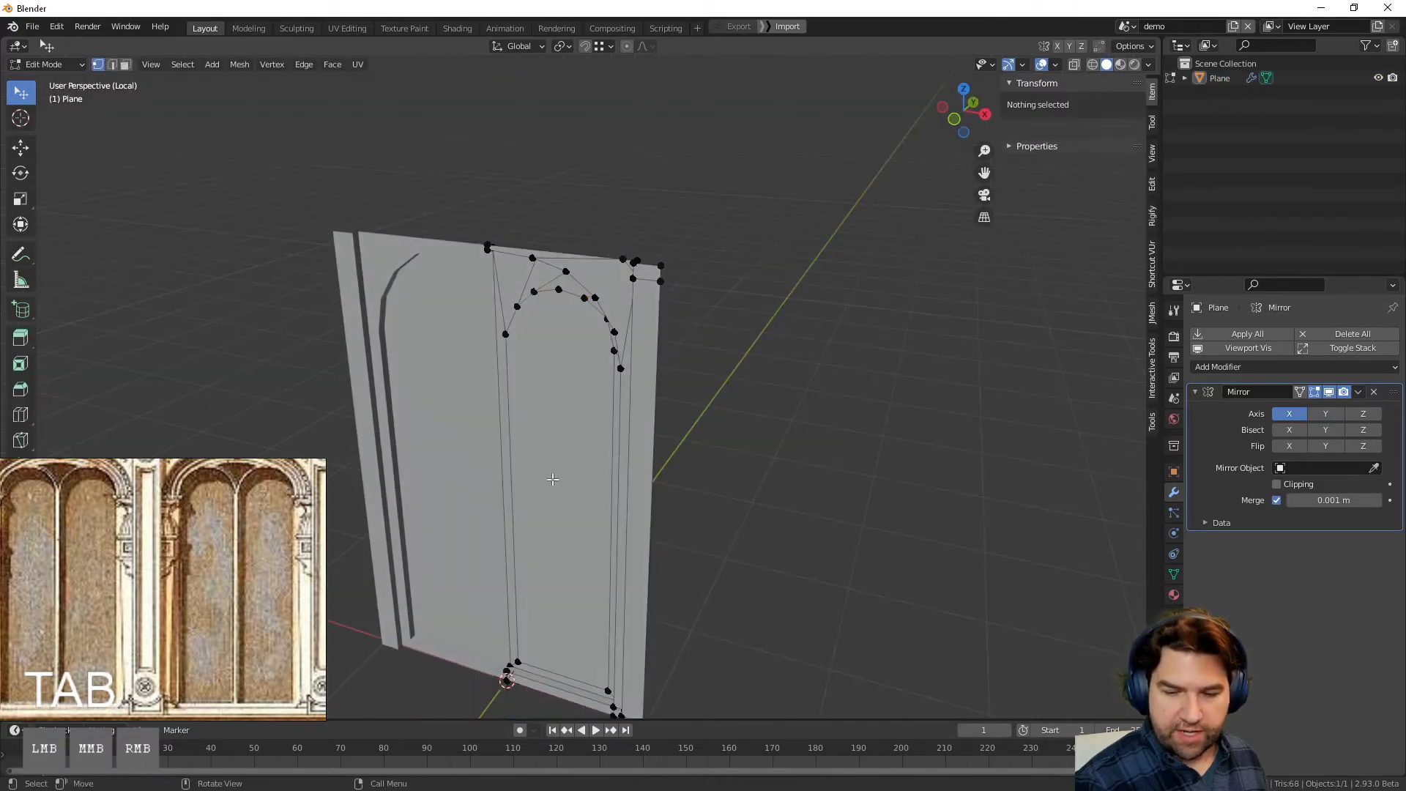
pyautogui.press('3')
pyautogui.click(588, 491)
pyautogui.moveTo(687, 539); pyautogui.dragTo(604, 484, button='middle')
pyautogui.press('e')
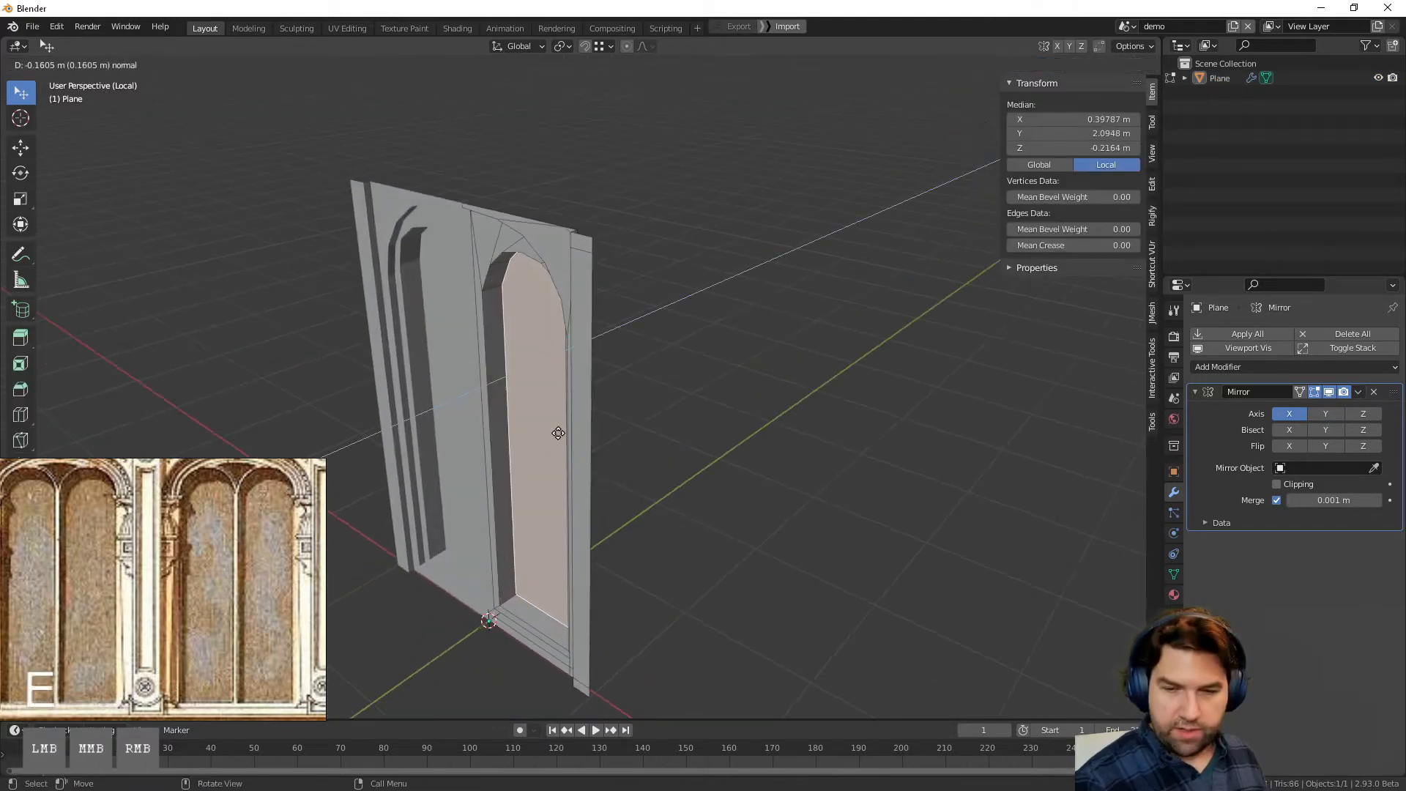
pyautogui.click(555, 435)
pyautogui.moveTo(556, 435); pyautogui.dragTo(599, 383, button='middle')
pyautogui.press('Tab')
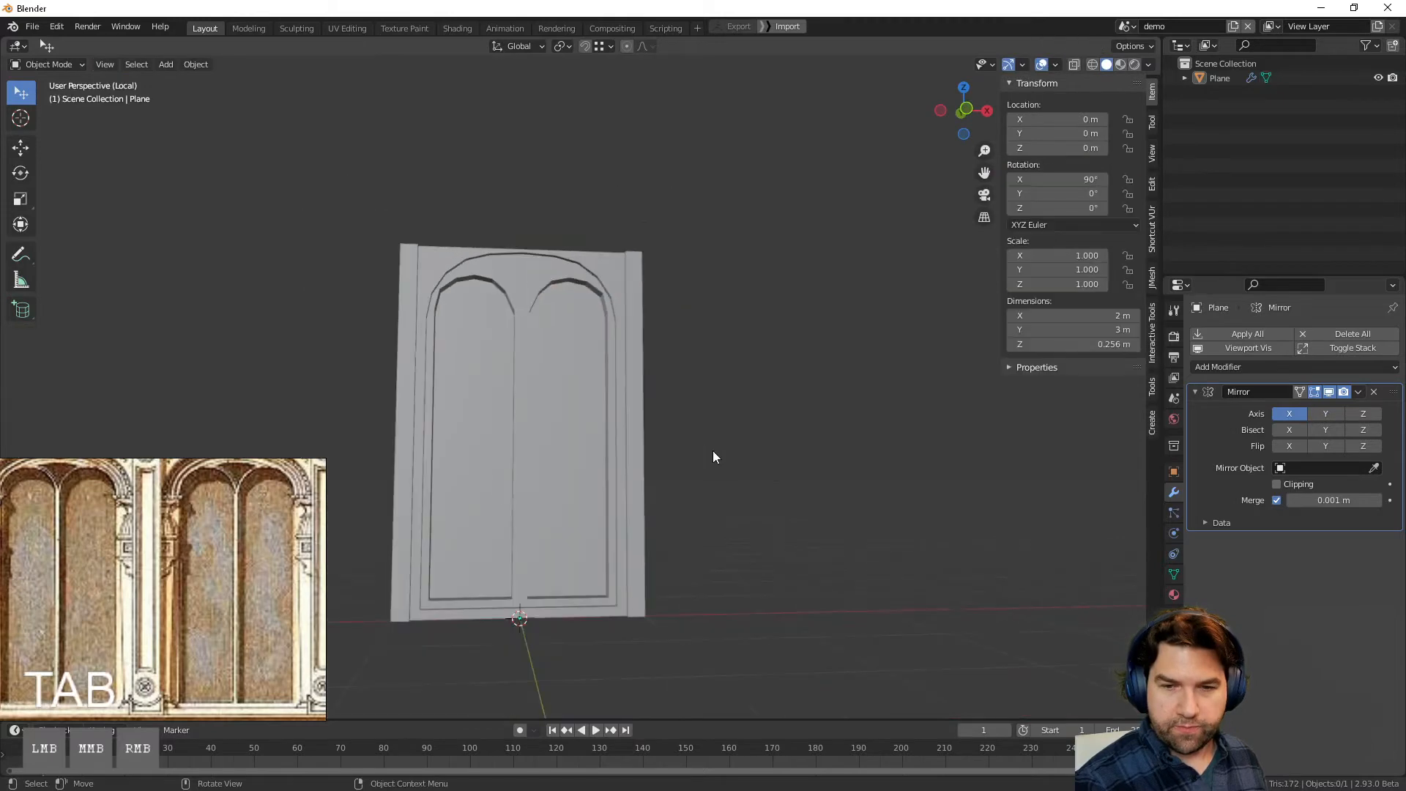
# Step: Examine the mirrored window module from several angles and compare it with the reference facade image
pyautogui.moveTo(464, 415); pyautogui.dragTo(668, 381, button='middle')
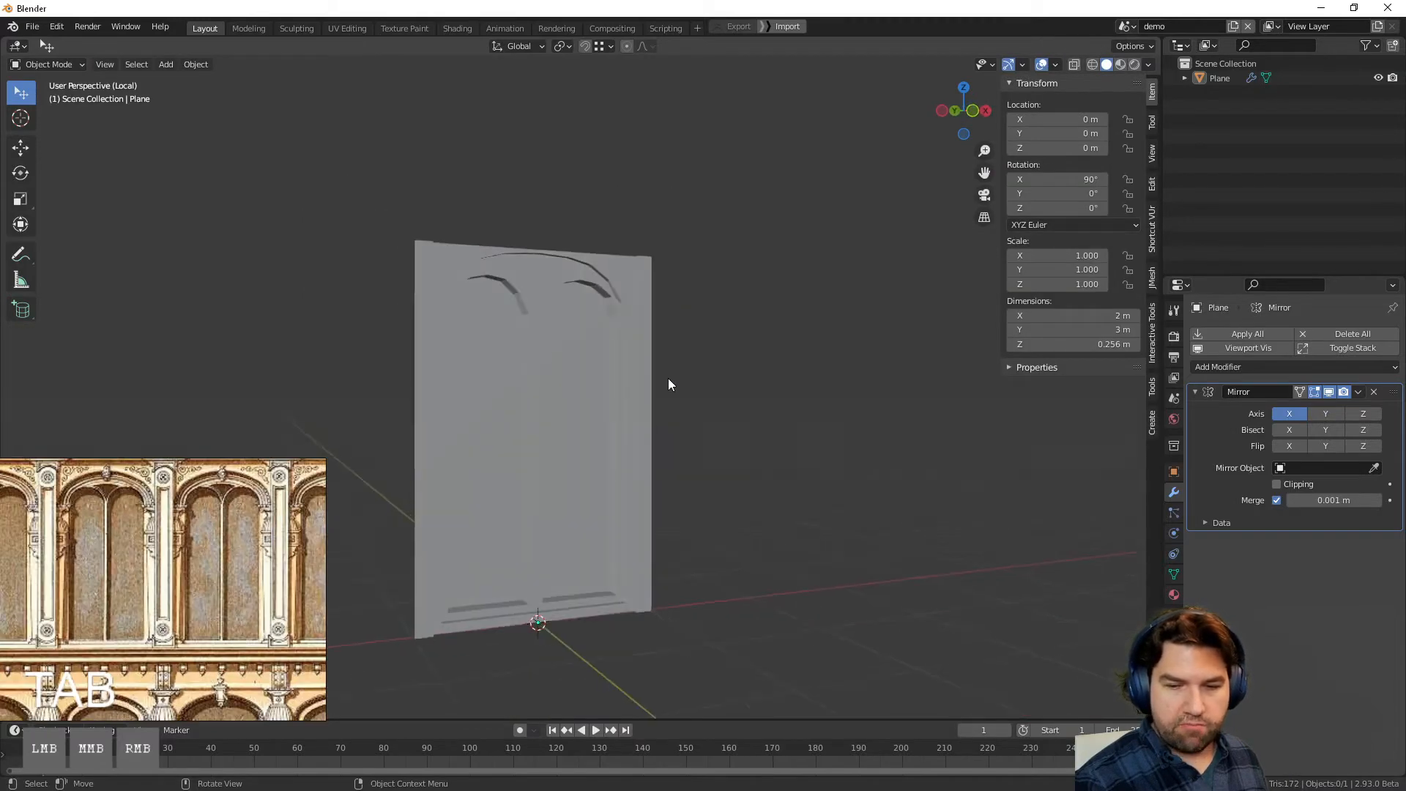
pyautogui.scroll(-1, 217, 508)
pyautogui.moveTo(217, 508); pyautogui.dragTo(205, 514, button='middle')
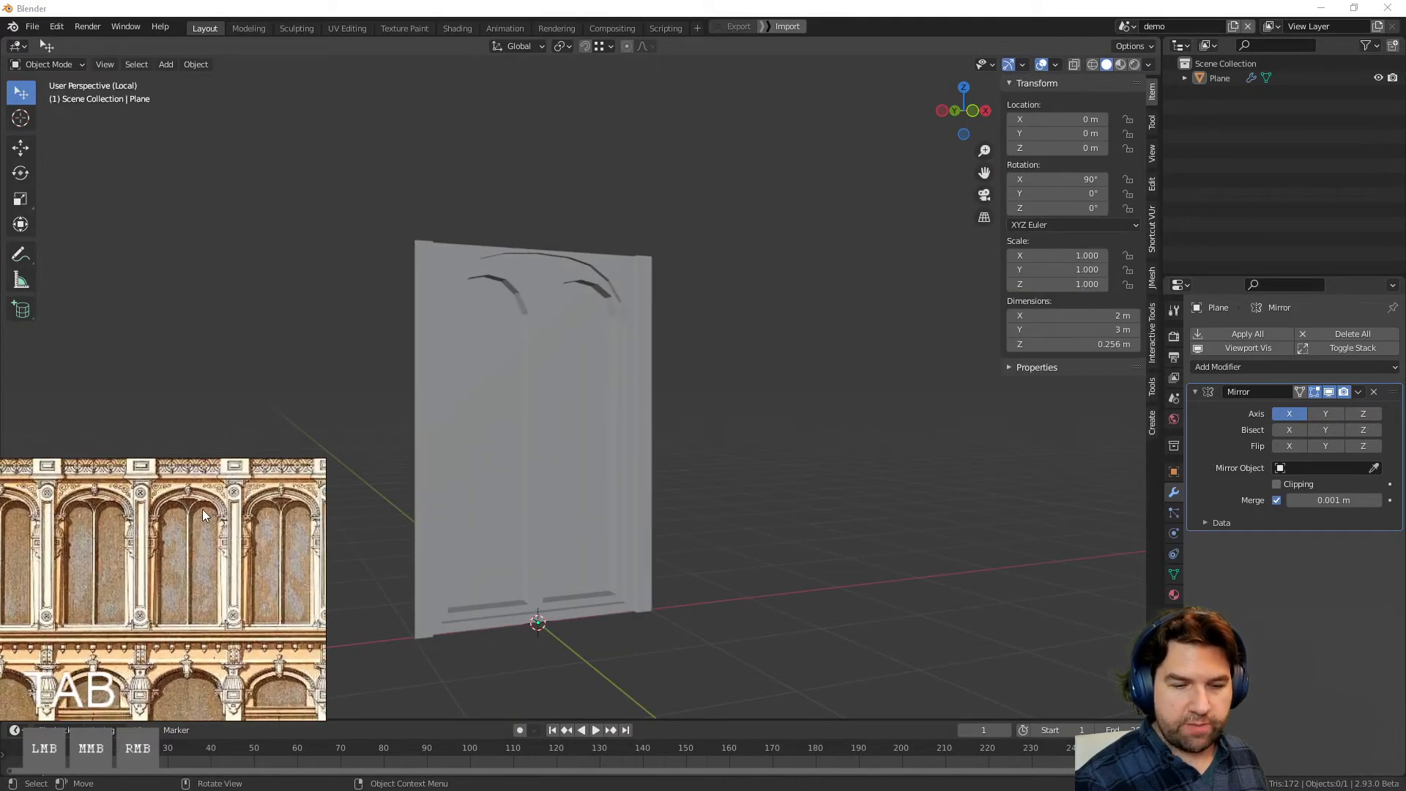
pyautogui.scroll(3, 164, 502)
pyautogui.moveTo(571, 468)
pyautogui.mouseDown(button='middle')
pyautogui.moveTo(615, 456)
pyautogui.moveTo(586, 488)
pyautogui.mouseUp(button='middle')
pyautogui.click(514, 376)
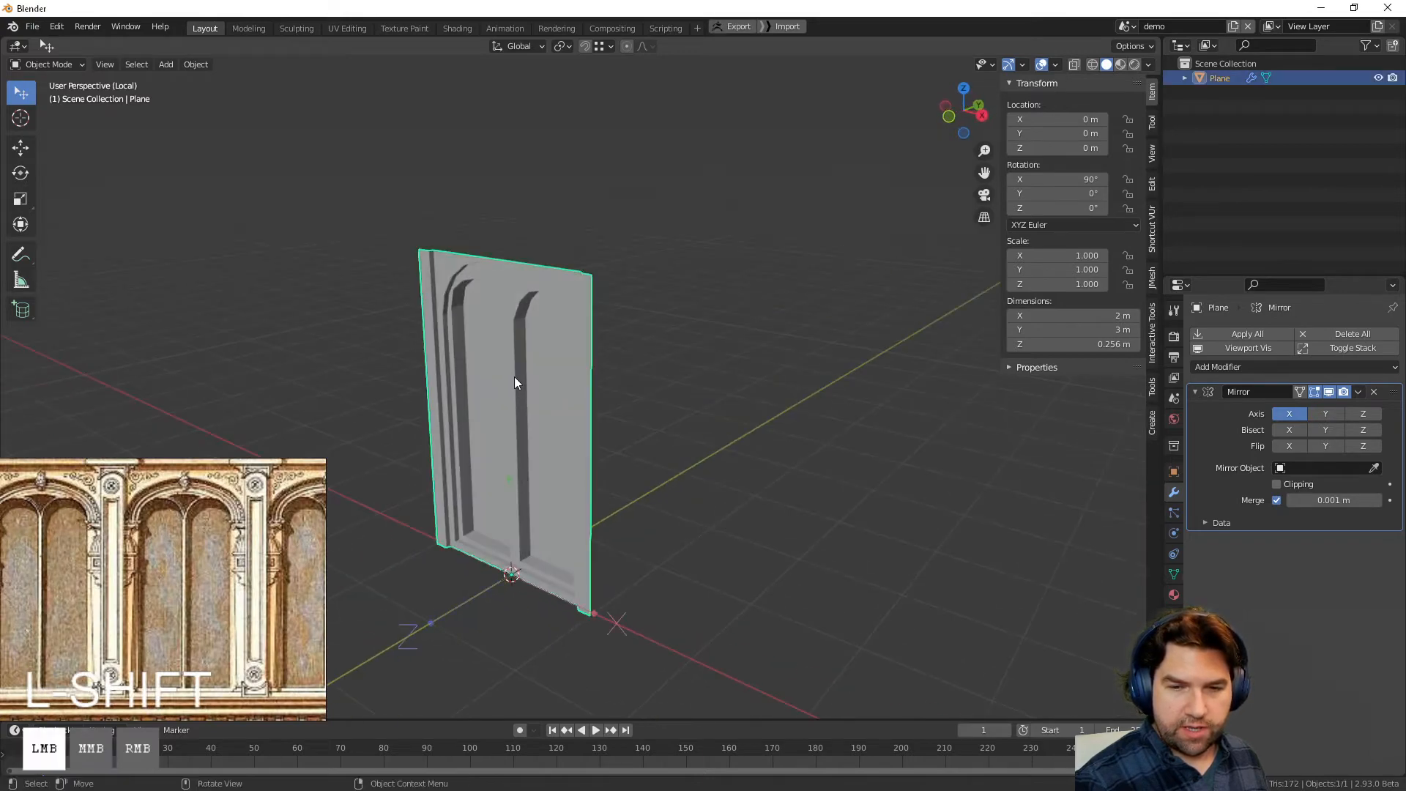
pyautogui.moveTo(514, 376); pyautogui.dragTo(598, 382, button='middle')
pyautogui.scroll(-2, 543, 473)
pyautogui.click(762, 468)
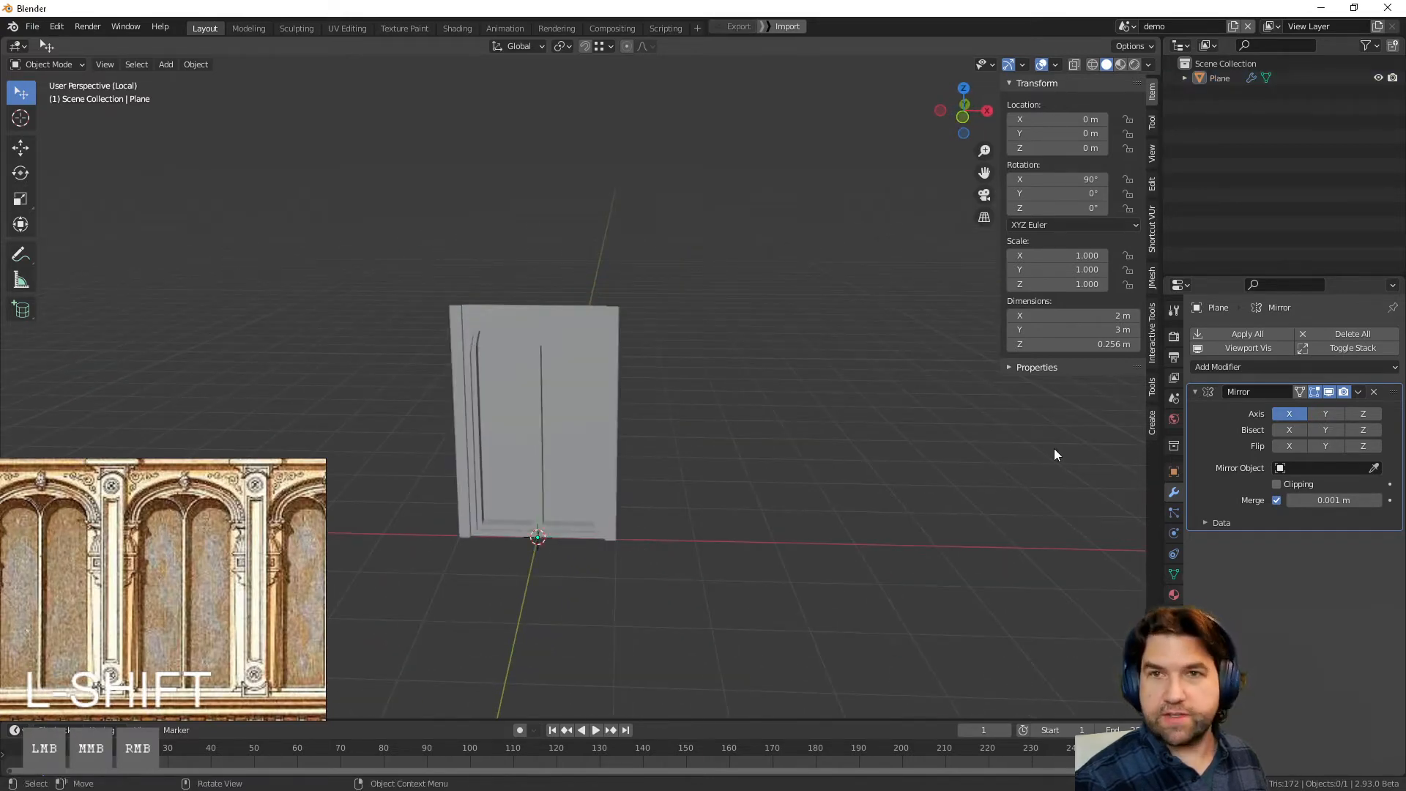
pyautogui.scroll(-2, 156, 587)
pyautogui.click(596, 425)
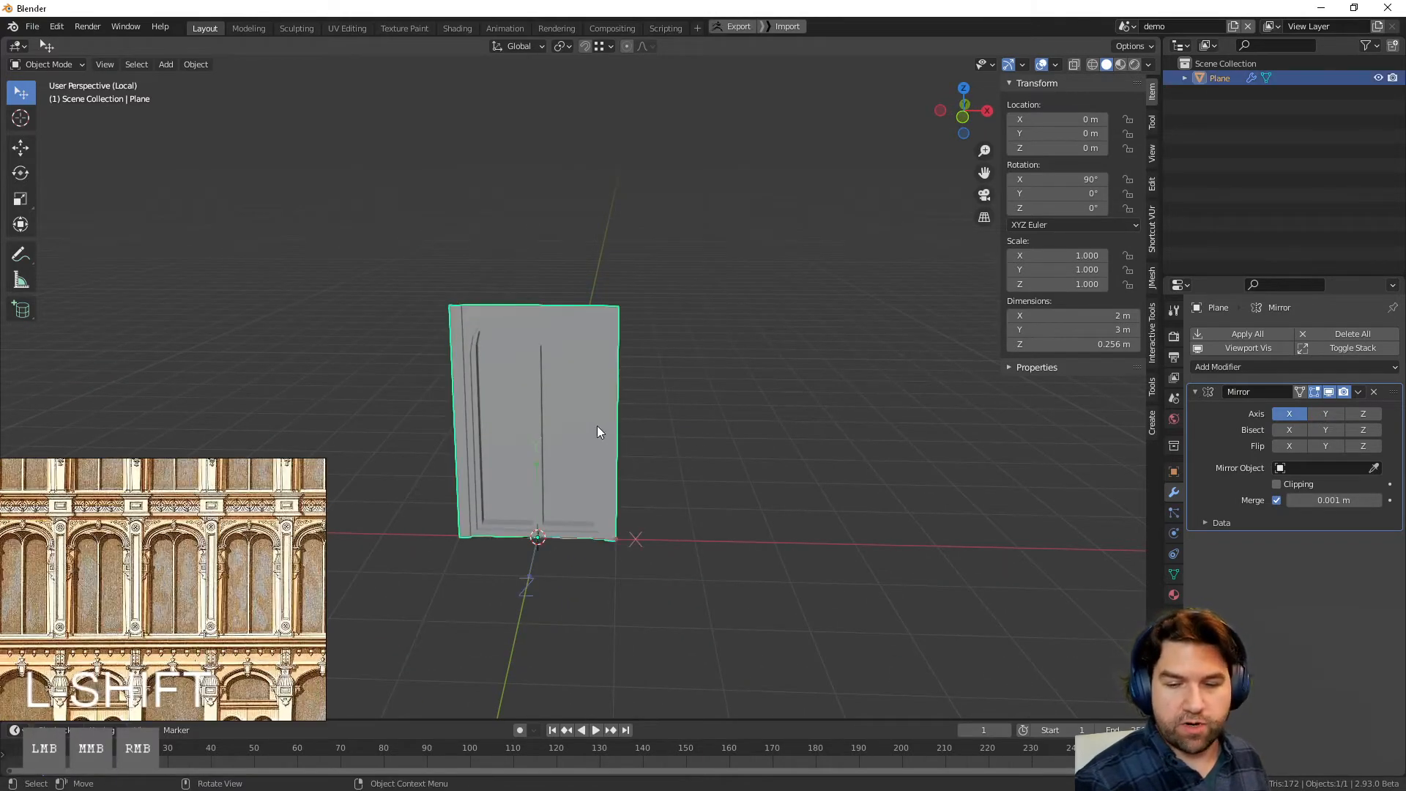
pyautogui.hotkey('ctrl', '.')
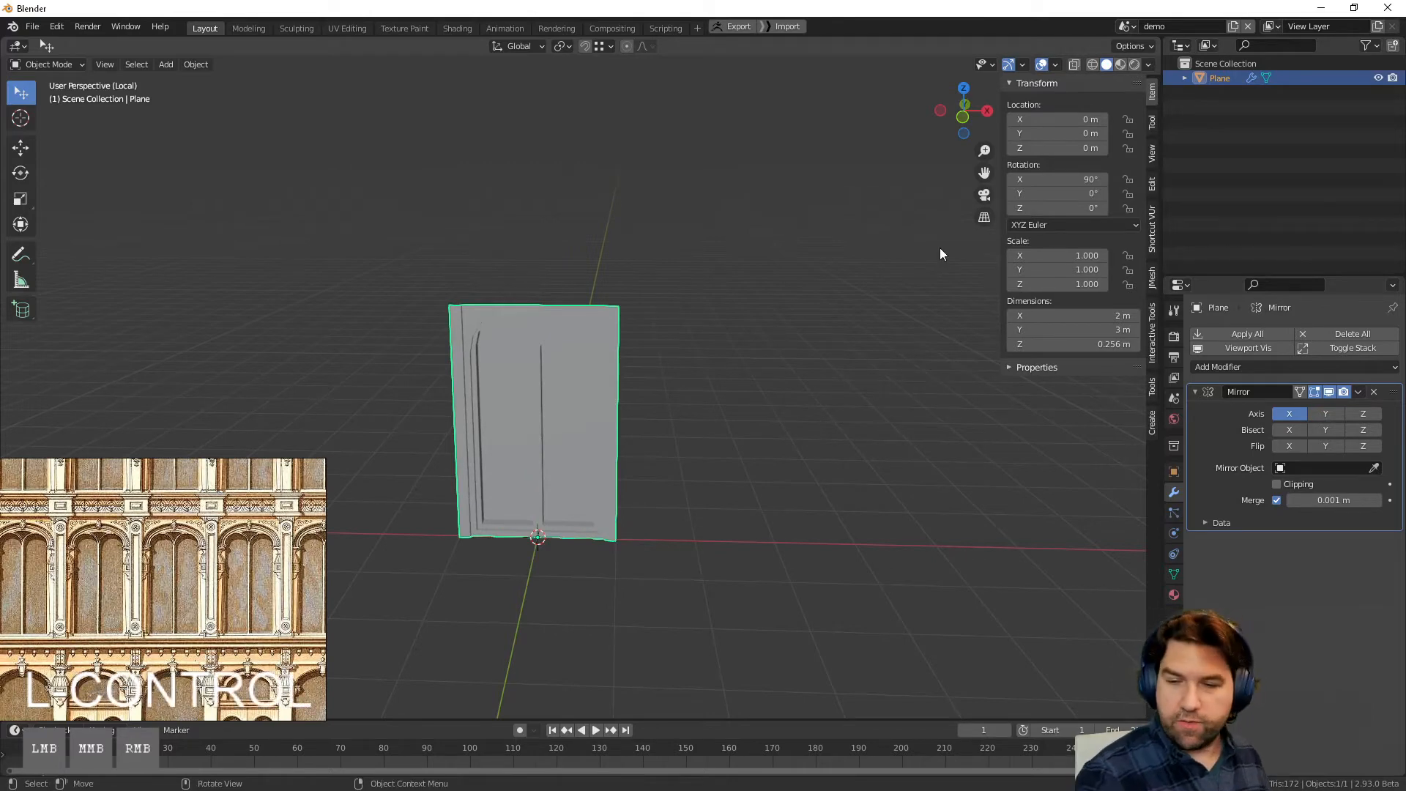
# Step: Add an Array modifier to the window module and set its count to 4
pyautogui.click(1217, 366)
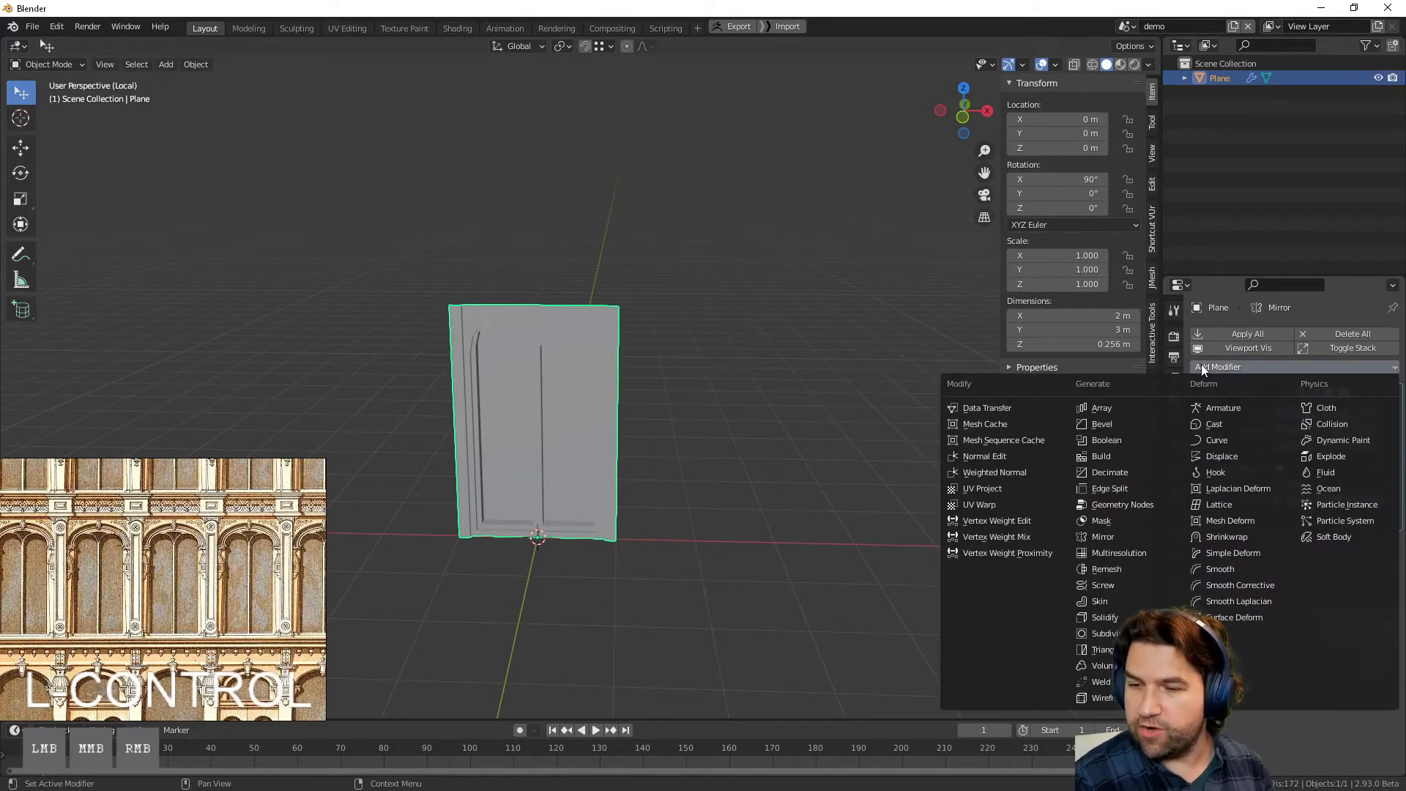
pyautogui.click(1113, 410)
pyautogui.moveTo(957, 444); pyautogui.dragTo(889, 435, button='middle')
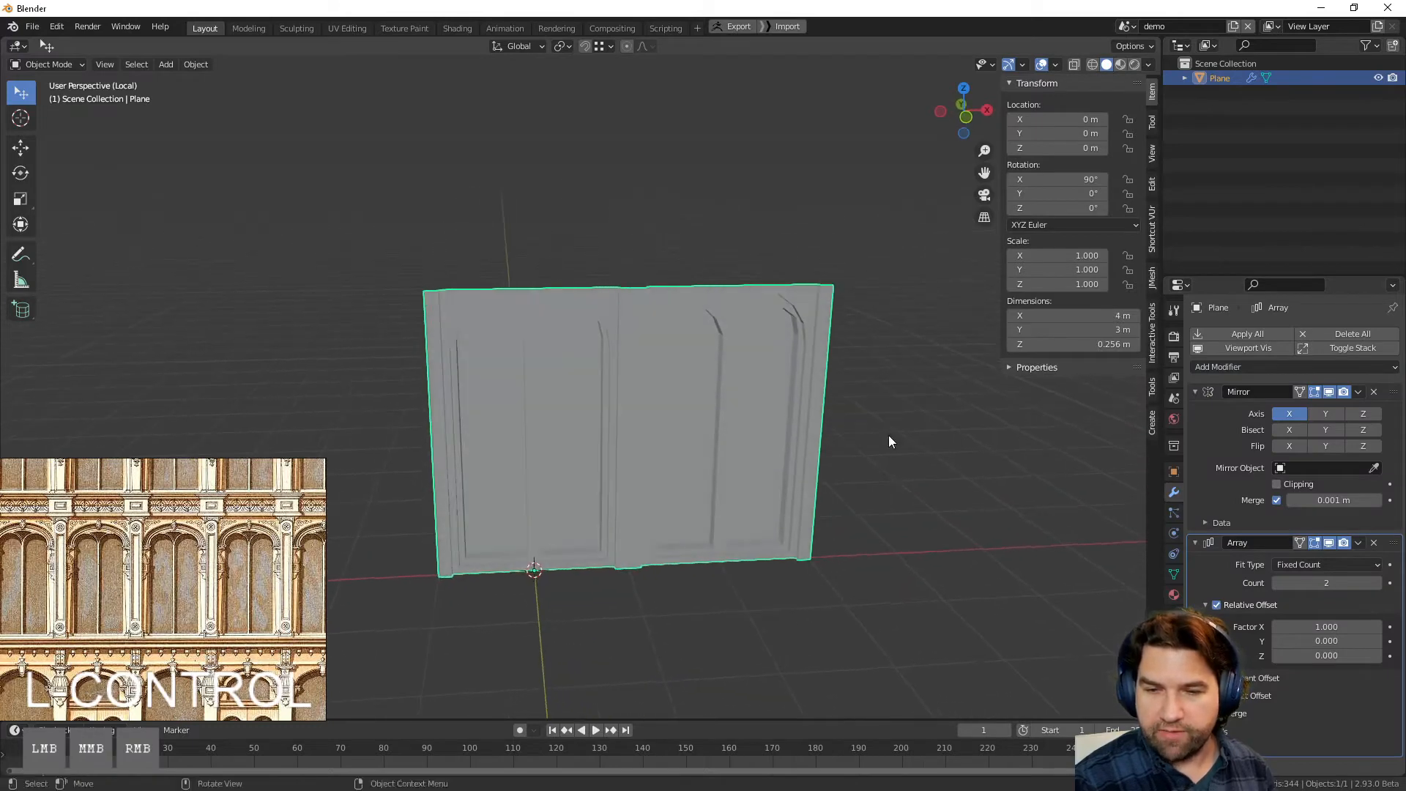
pyautogui.click(1374, 586)
pyautogui.click(1374, 586)
pyautogui.scroll(-2, 951, 625)
pyautogui.moveTo(951, 627); pyautogui.dragTo(897, 613, button='middle')
pyautogui.scroll(3, 982, 631)
pyautogui.scroll(-1, 1100, 599)
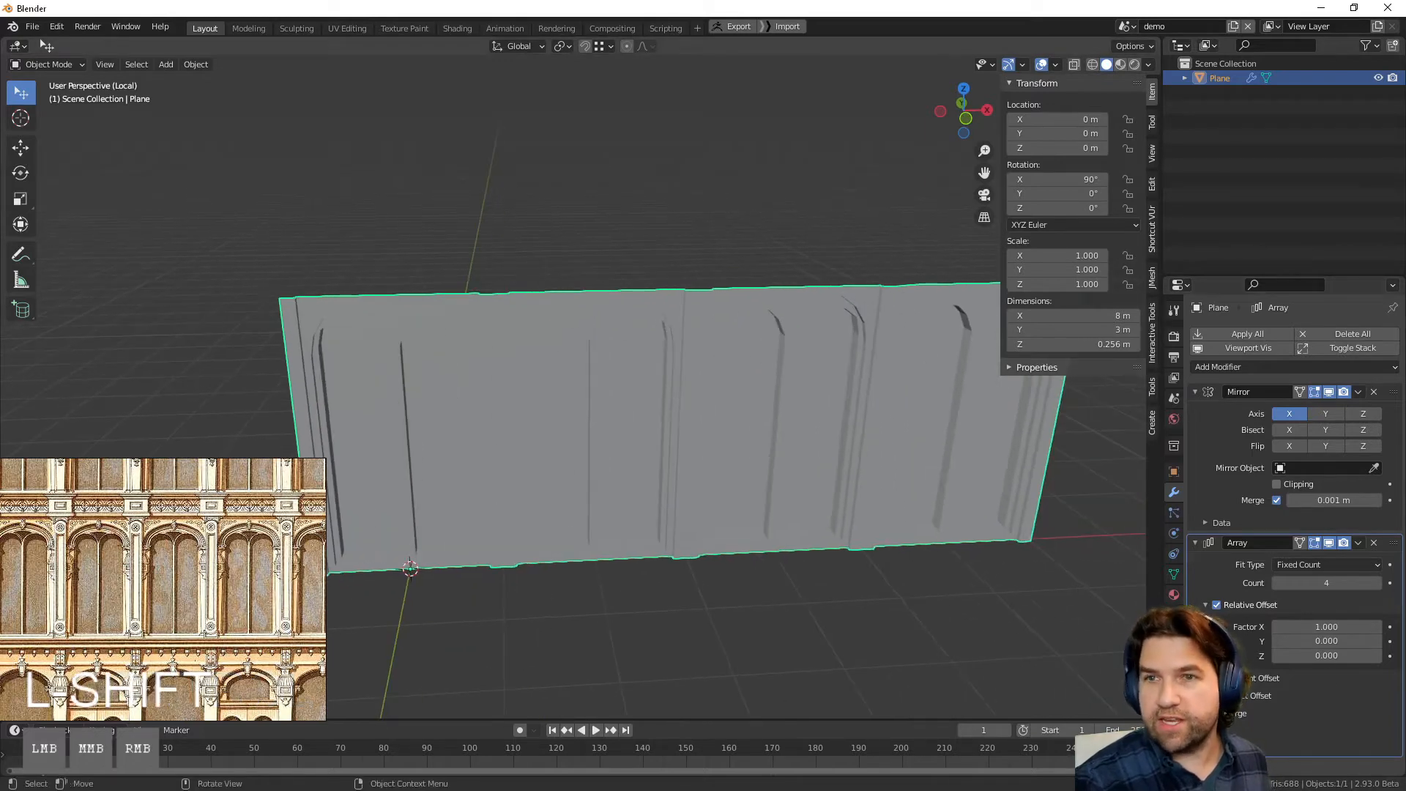
# Step: Try relative offset X factors of 2 and 0.5 for the window module's array
pyautogui.click(1316, 627)
pyautogui.press('BackSpace')
pyautogui.write('2')
pyautogui.press('Return')
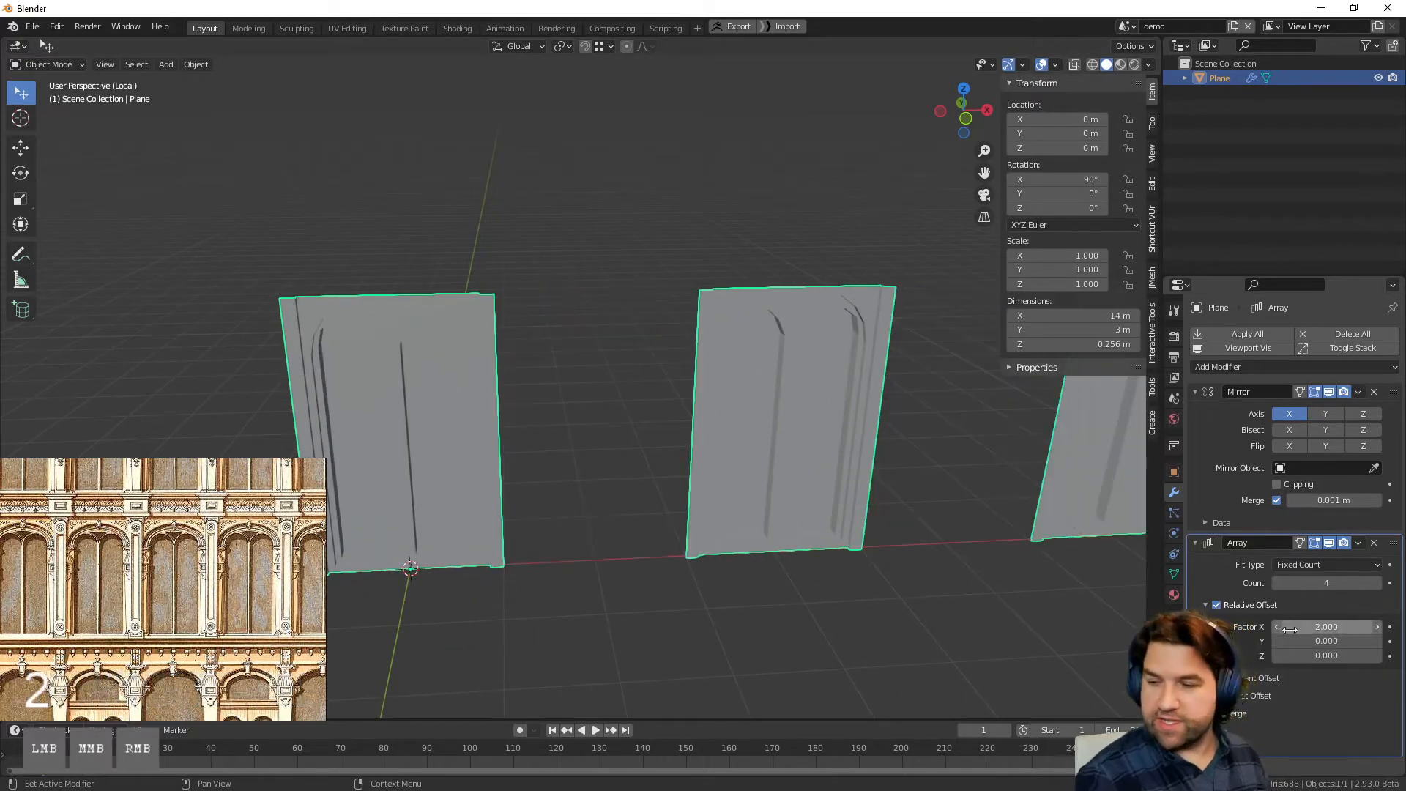
pyautogui.click(1333, 609)
pyautogui.click(1205, 605)
pyautogui.click(1326, 628)
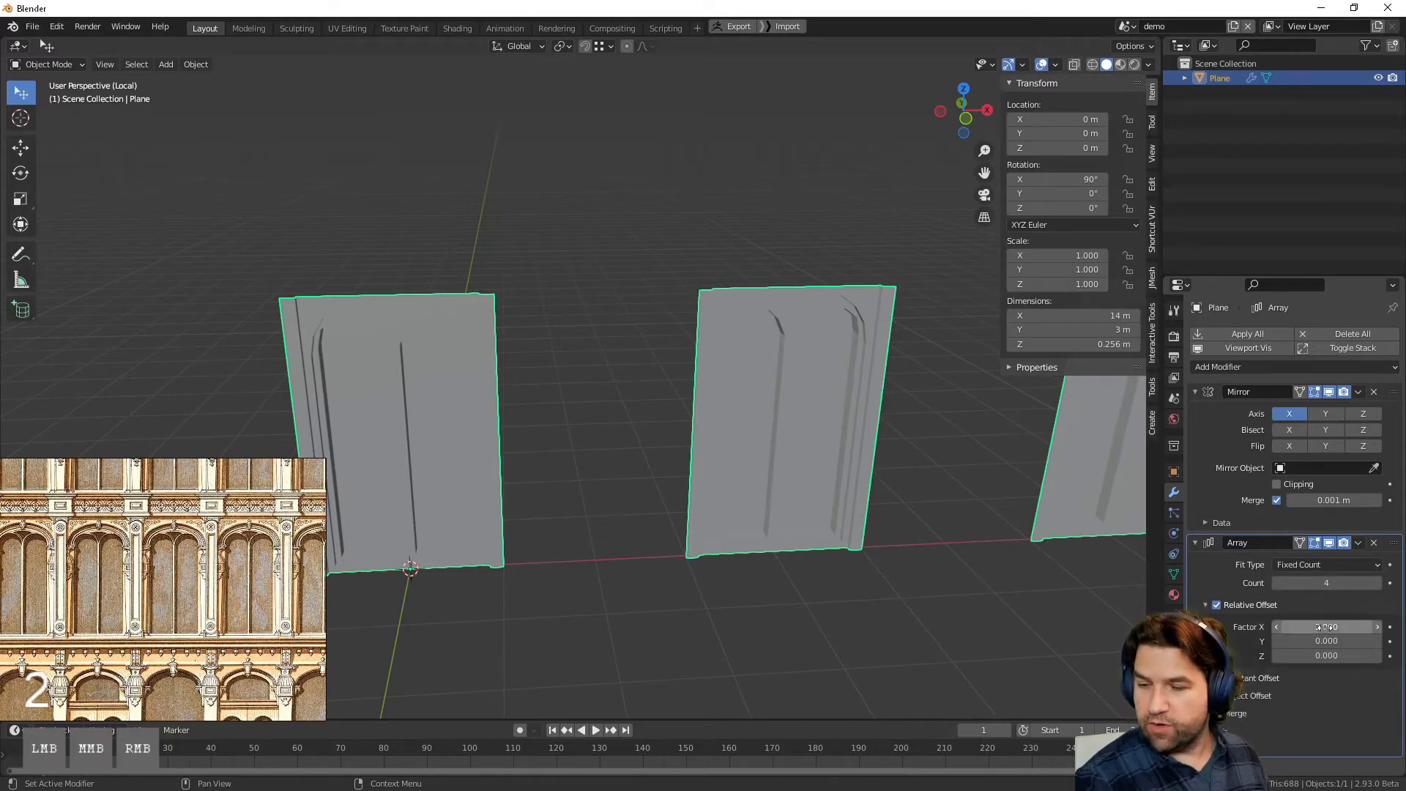
pyautogui.press('BackSpace')
pyautogui.write('.5')
pyautogui.press('Return')
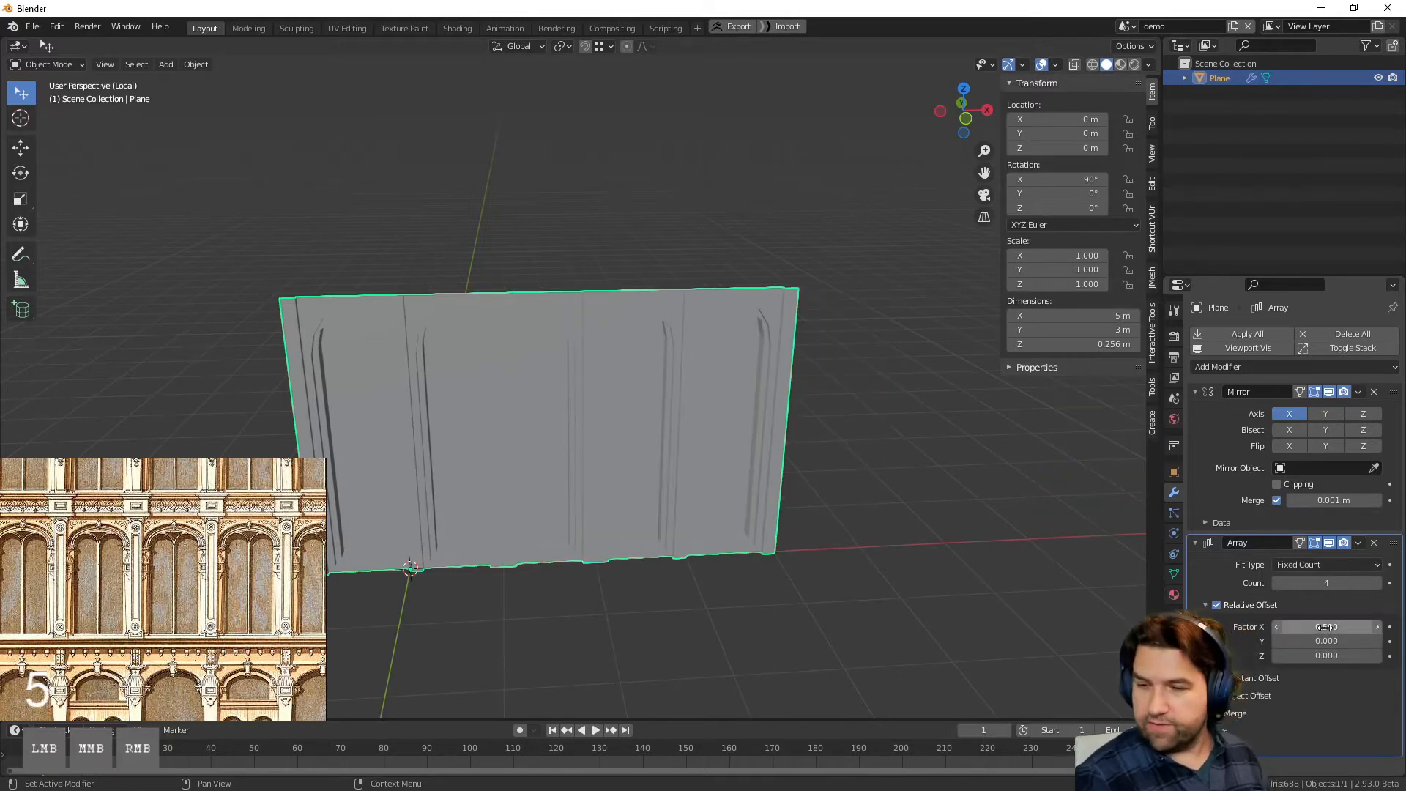
# Step: Try a constant offset of 1 m for the array, and reinstate the relative offset with an X factor of 1
pyautogui.click(1217, 605)
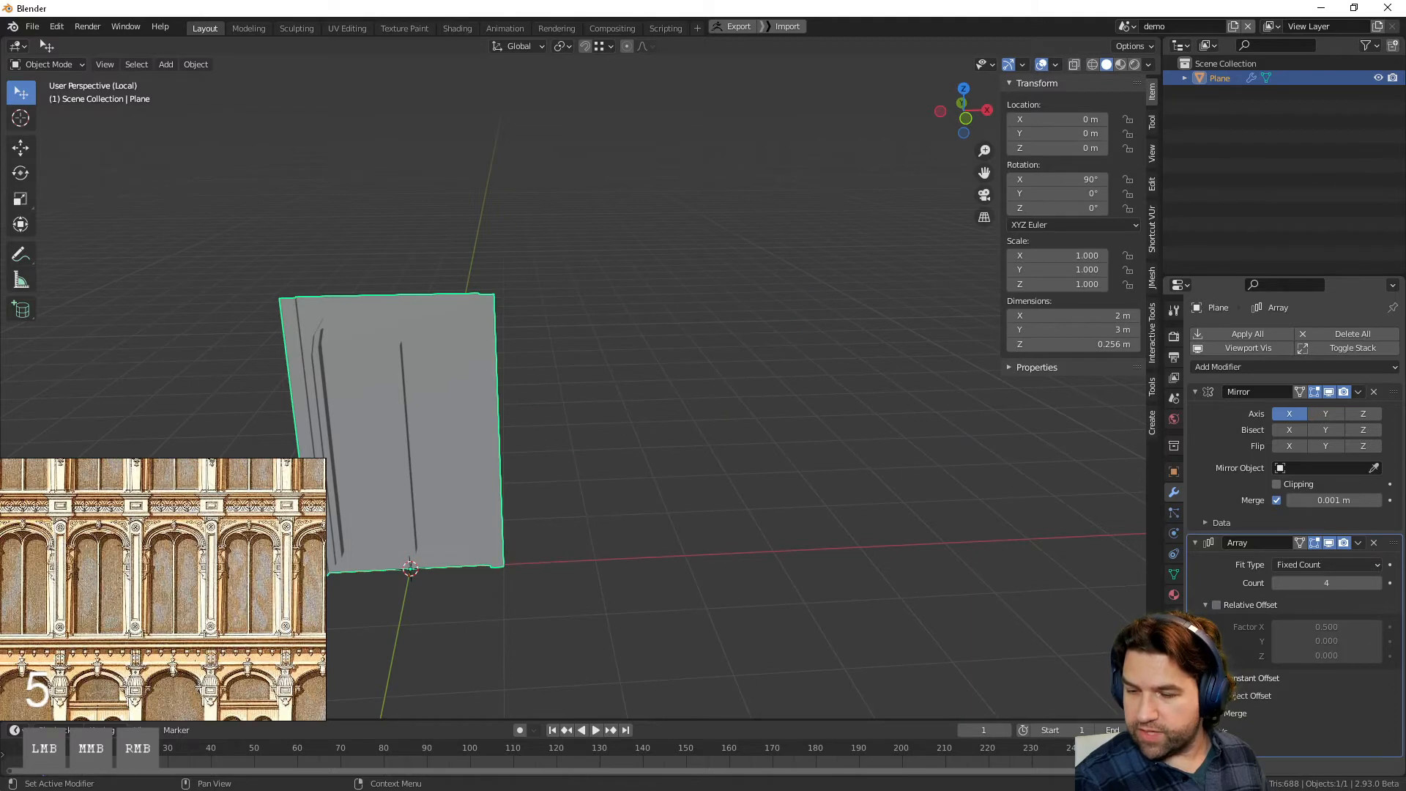
pyautogui.click(1216, 678)
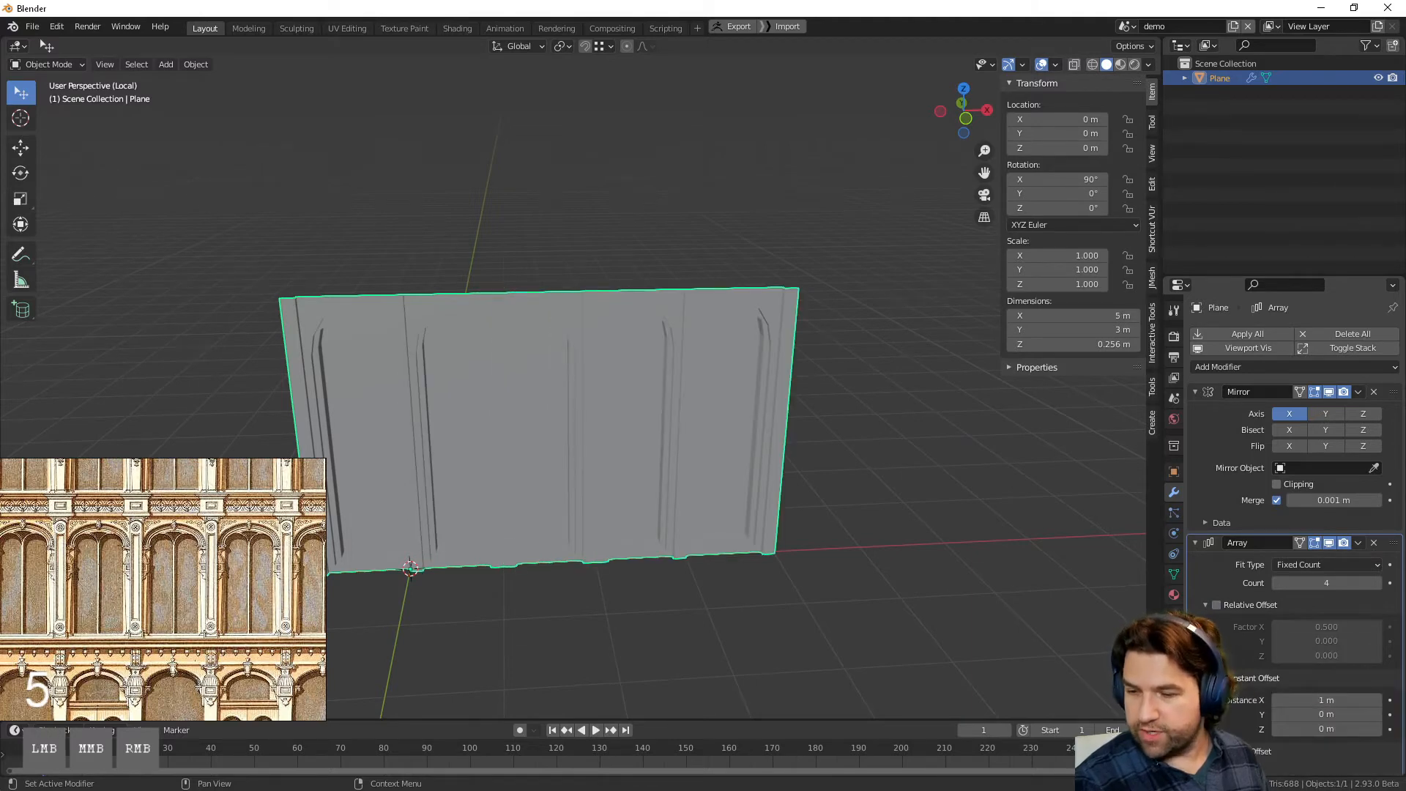
pyautogui.click(1216, 678)
pyautogui.click(1216, 605)
pyautogui.doubleClick(1326, 626)
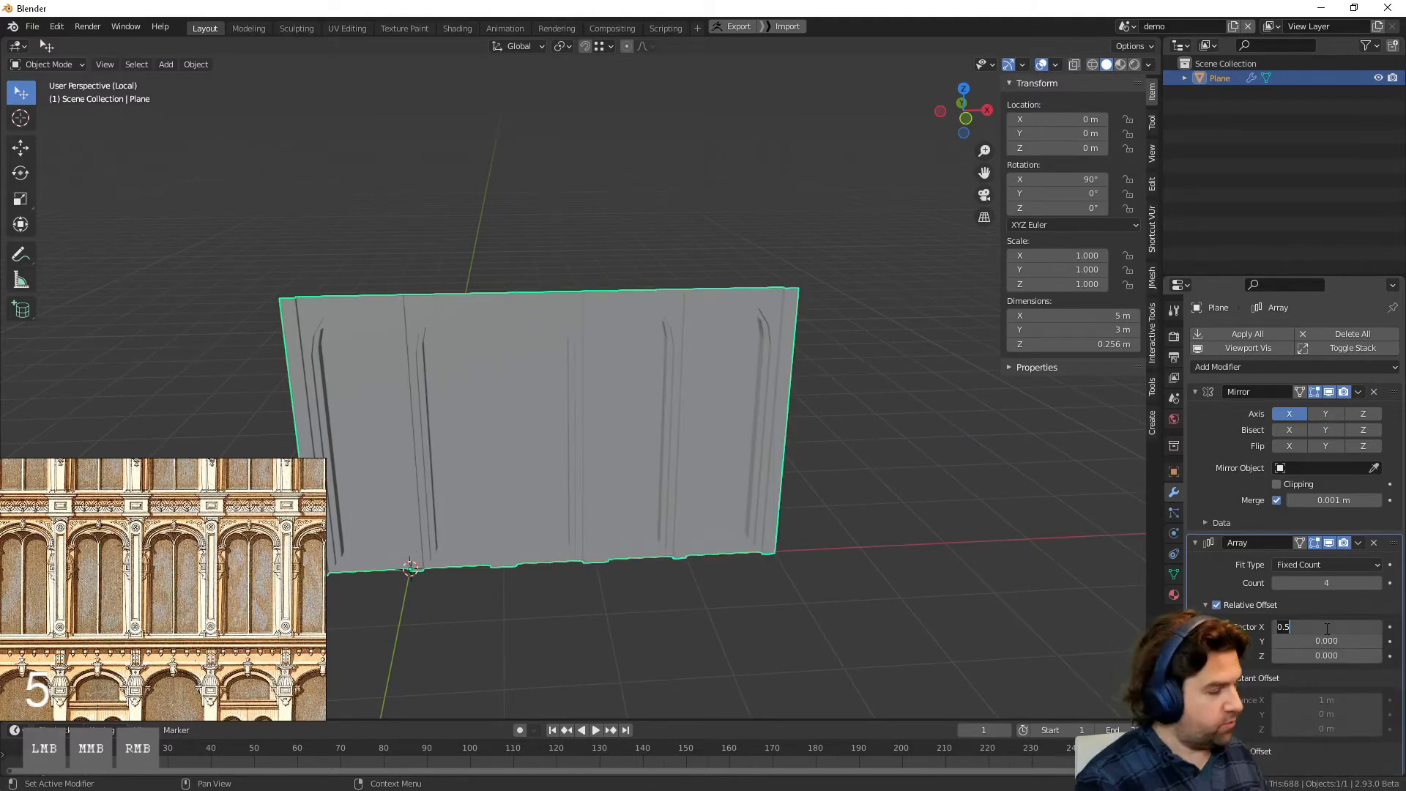
pyautogui.write('1')
pyautogui.press('Return')
# Step: Enable Cavity in the viewport shading options to emphasize the edges of the repeated window modules
pyautogui.click(1038, 608)
pyautogui.moveTo(890, 598)
pyautogui.mouseDown(button='middle')
pyautogui.moveTo(777, 566)
pyautogui.moveTo(888, 591)
pyautogui.mouseUp(button='middle')
pyautogui.keyDown('shift'); pyautogui.moveTo(596, 526); pyautogui.dragTo(729, 528, button='middle'); pyautogui.keyUp('shift')
pyautogui.click(738, 459)
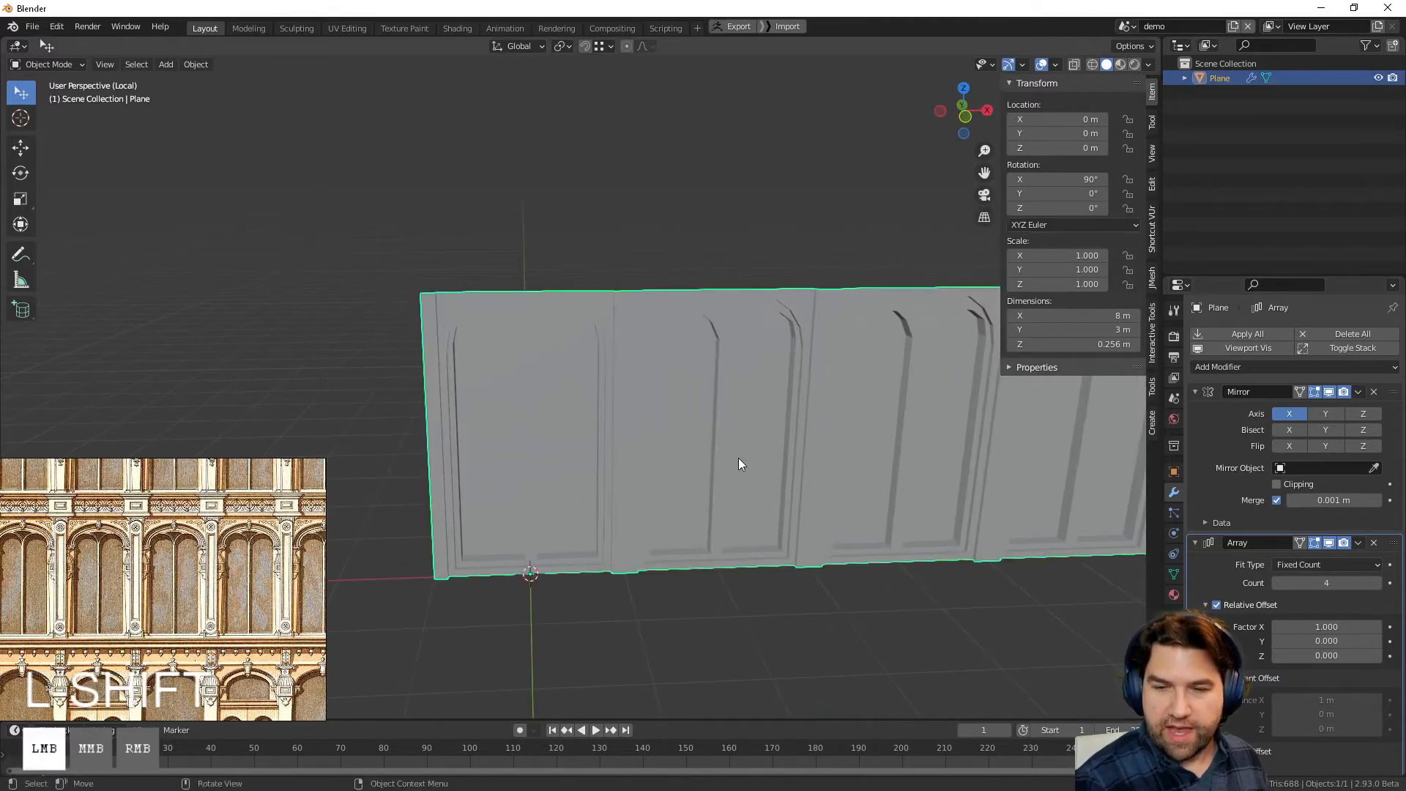
pyautogui.keyDown('shift'); pyautogui.moveTo(821, 488); pyautogui.dragTo(749, 462, button='middle'); pyautogui.keyUp('shift')
pyautogui.moveTo(809, 408); pyautogui.dragTo(722, 448, button='middle')
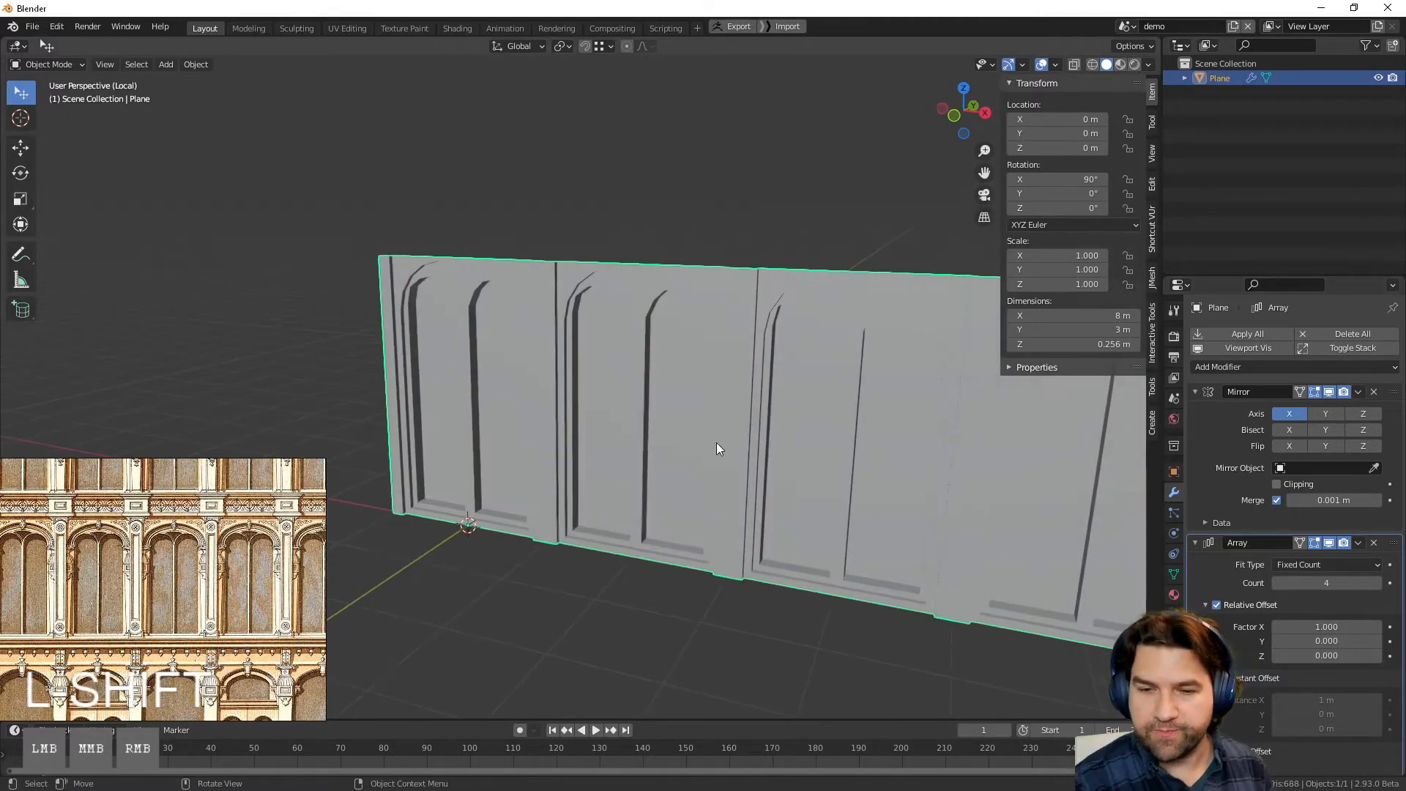
pyautogui.click(1148, 64)
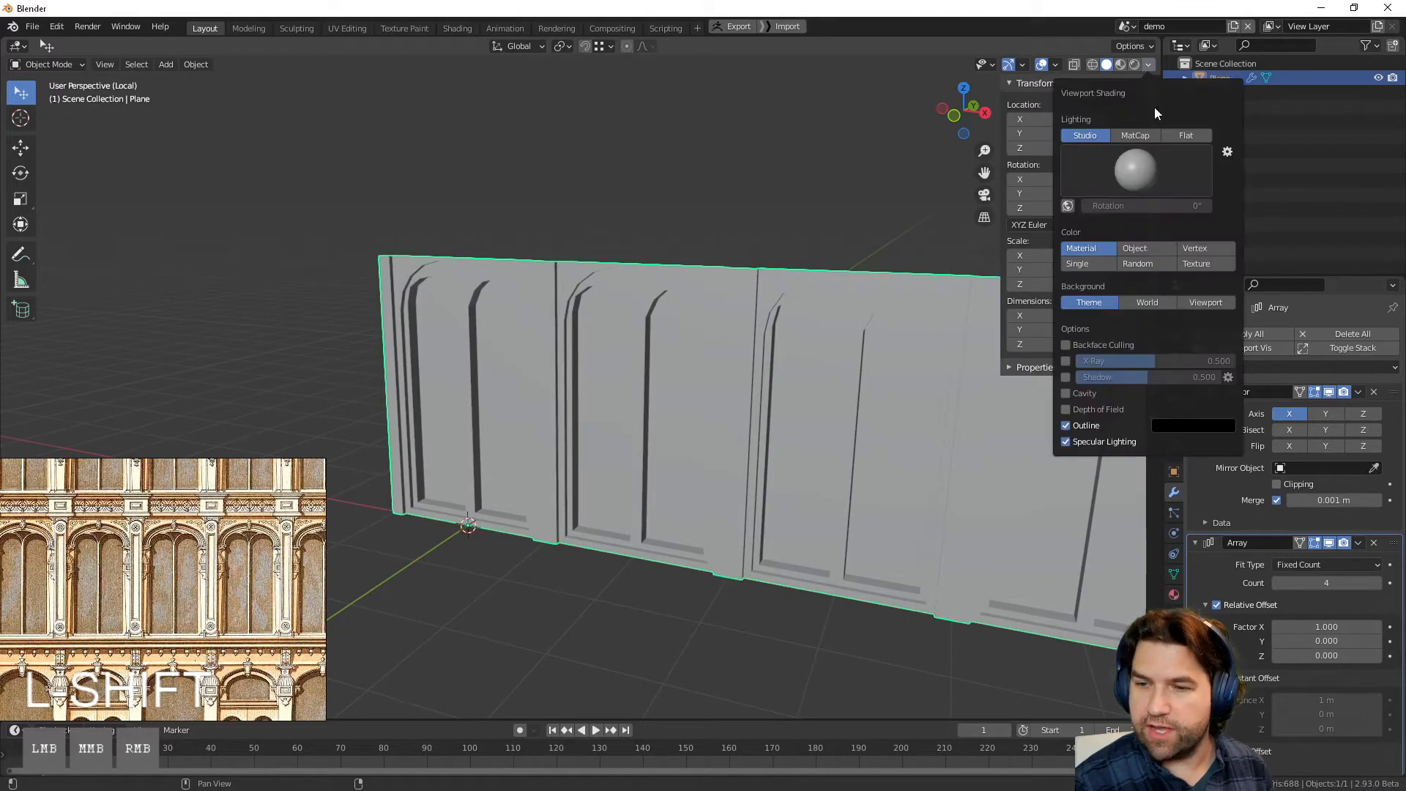
pyautogui.click(1067, 392)
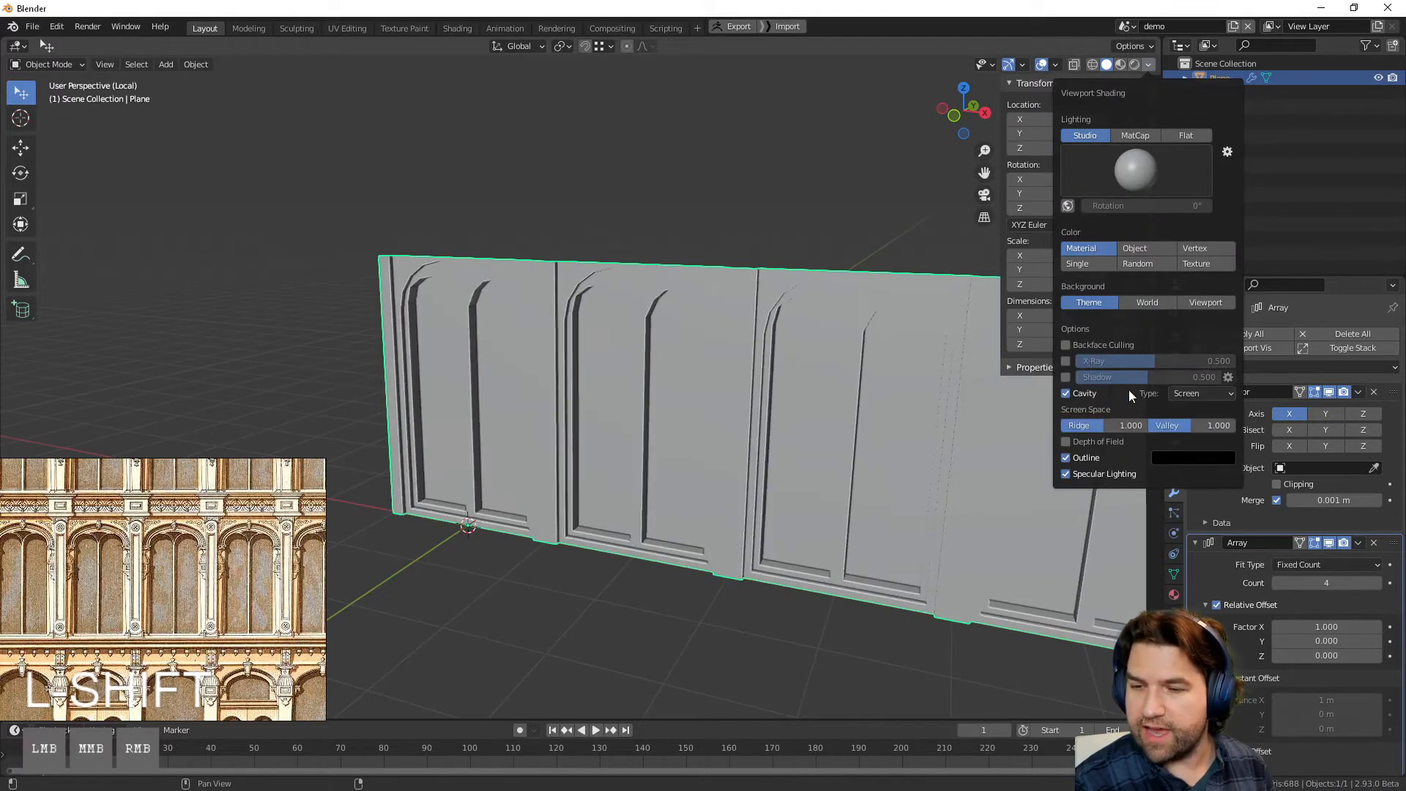
# Step: Change the cavity type in the viewport shading to make the recesses and edges of the window modules stand out more
pyautogui.click(1186, 393)
pyautogui.click(1184, 439)
pyautogui.click(703, 589)
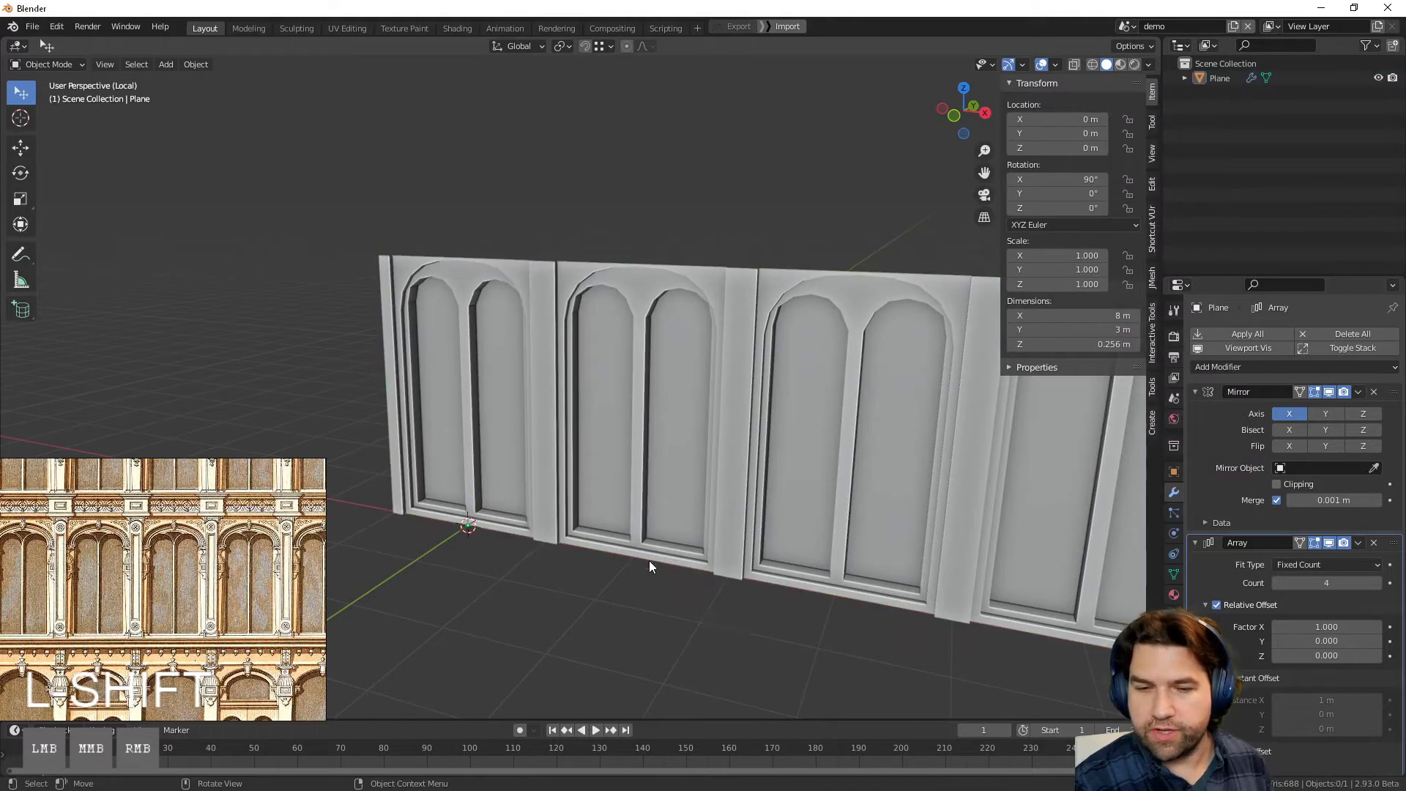
pyautogui.moveTo(648, 560); pyautogui.dragTo(758, 512, button='middle')
pyautogui.scroll(-5, 697, 525)
pyautogui.scroll(4, 759, 513)
pyautogui.keyDown('shift'); pyautogui.moveTo(805, 440); pyautogui.dragTo(719, 443, button='middle'); pyautogui.keyUp('shift')
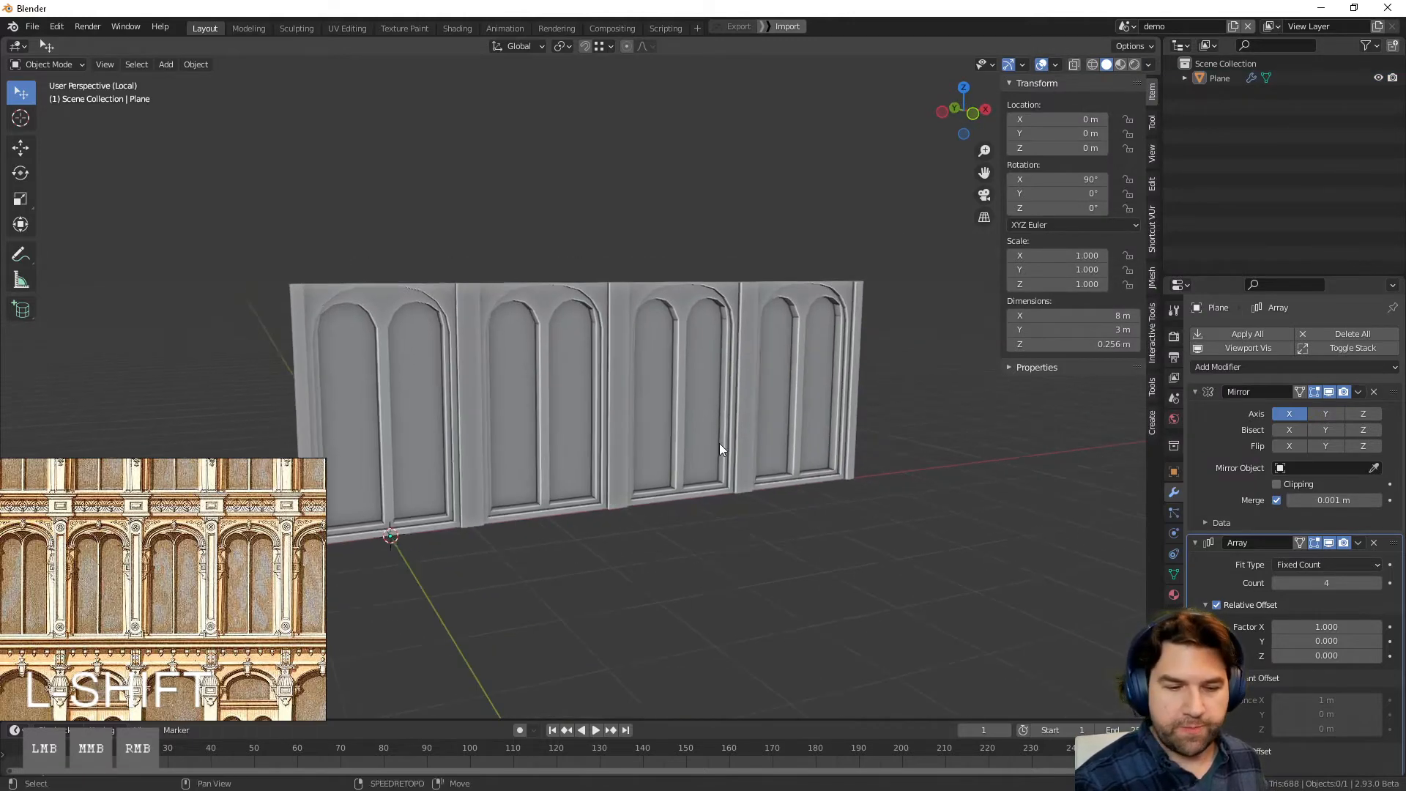
pyautogui.scroll(-5, 234, 553)
pyautogui.keyDown('shift'); pyautogui.moveTo(659, 476); pyautogui.dragTo(742, 485, button='middle'); pyautogui.keyUp('shift')
pyautogui.click(701, 373)
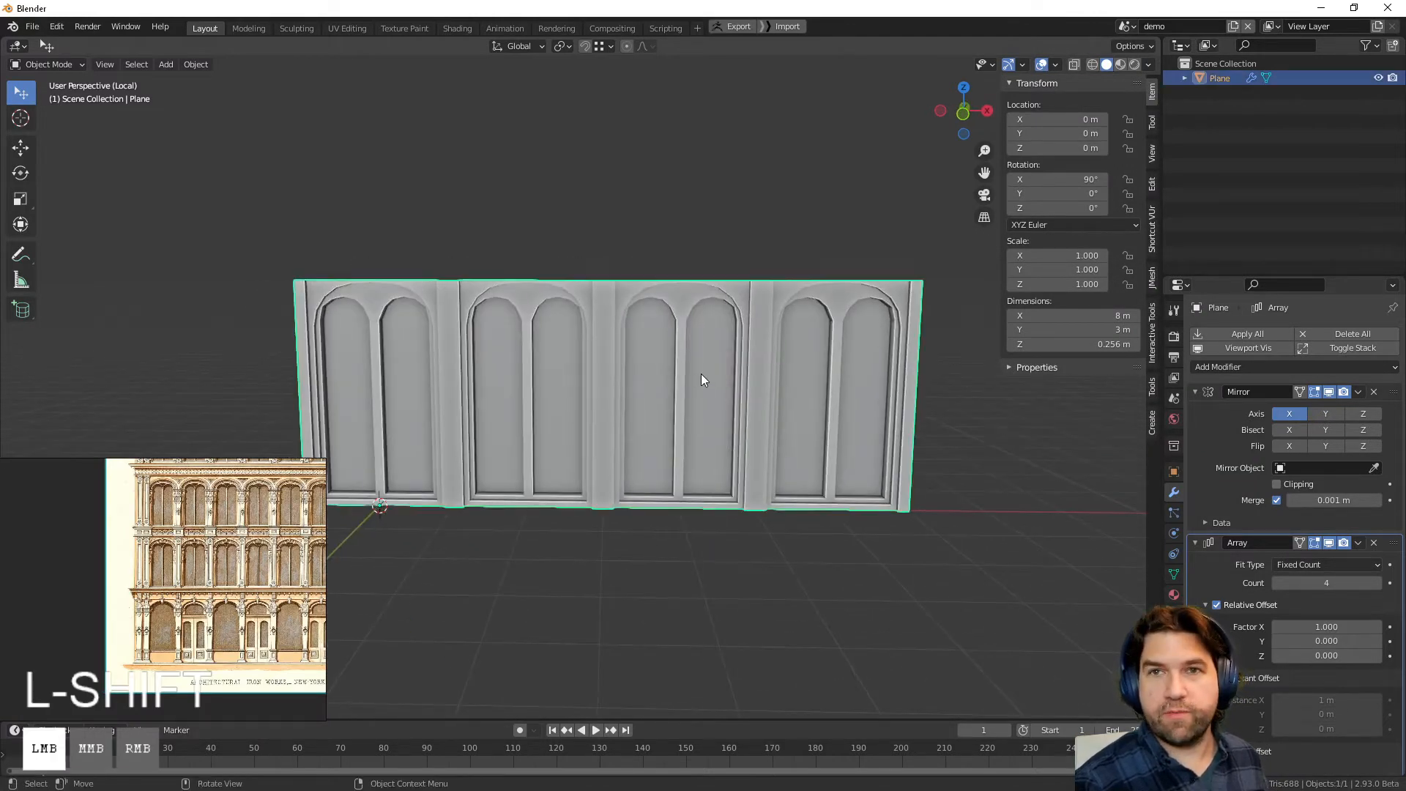
# Step: Edit the window module's mesh and, in front view with X-ray on, select all vertices forming the top of the arches
pyautogui.moveTo(701, 373); pyautogui.dragTo(570, 323, button='middle')
pyautogui.press('Tab')
pyautogui.scroll(4, 551, 317)
pyautogui.scroll(2, 550, 317)
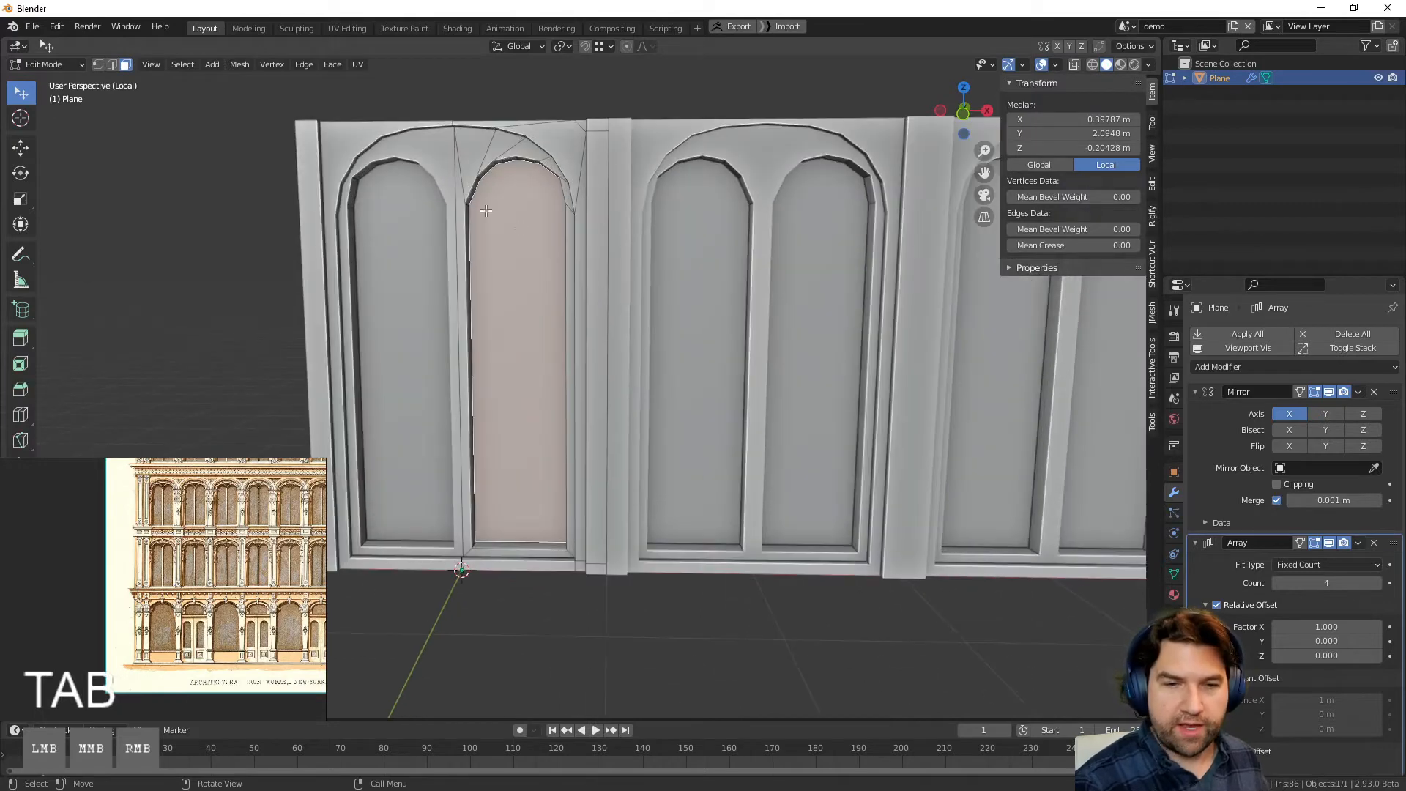
pyautogui.click(967, 122)
pyautogui.keyDown('shift'); pyautogui.moveTo(395, 139); pyautogui.dragTo(477, 199, button='middle'); pyautogui.keyUp('shift')
pyautogui.hotkey('alt', 'z')
pyautogui.press('1')
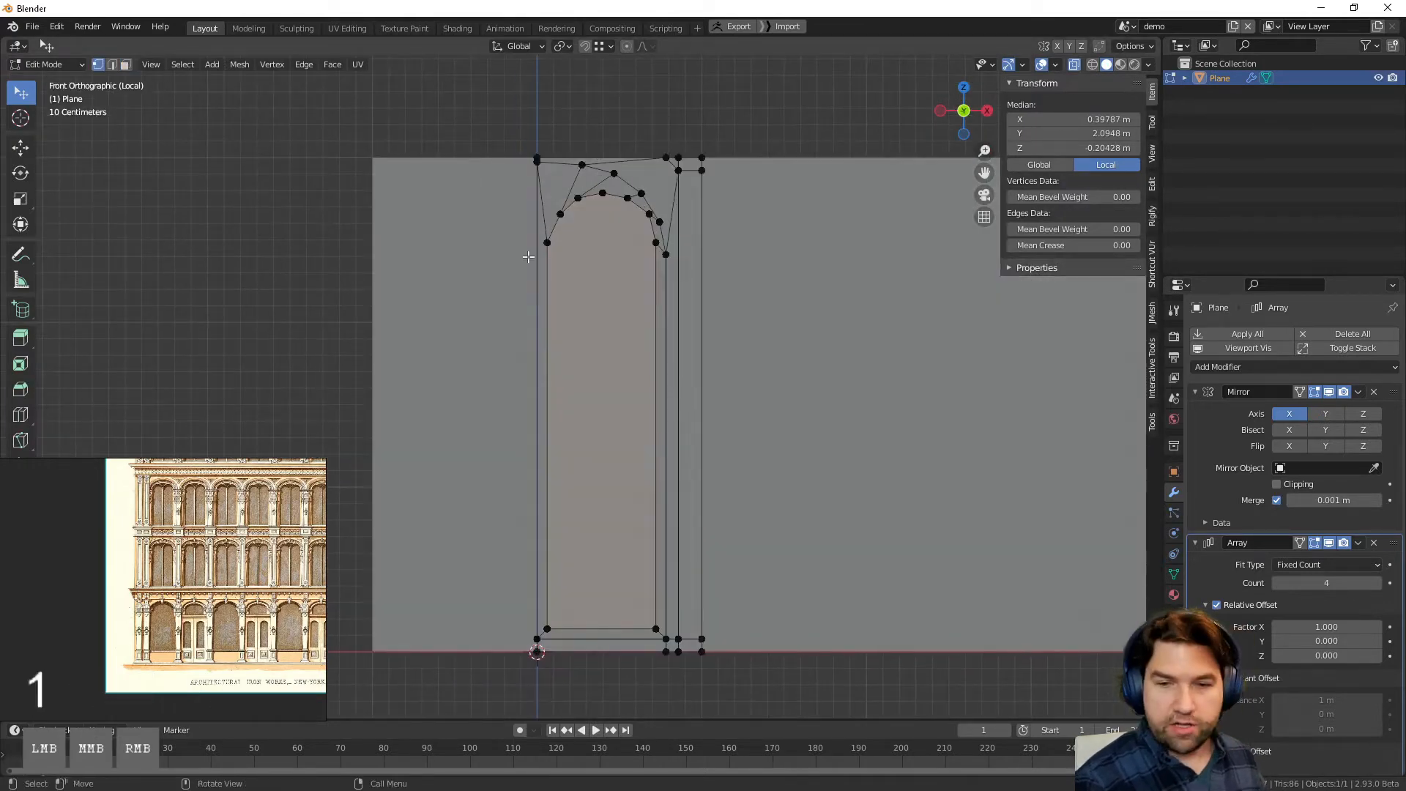
pyautogui.click(1074, 65)
pyautogui.click(1075, 65)
pyautogui.press('b')
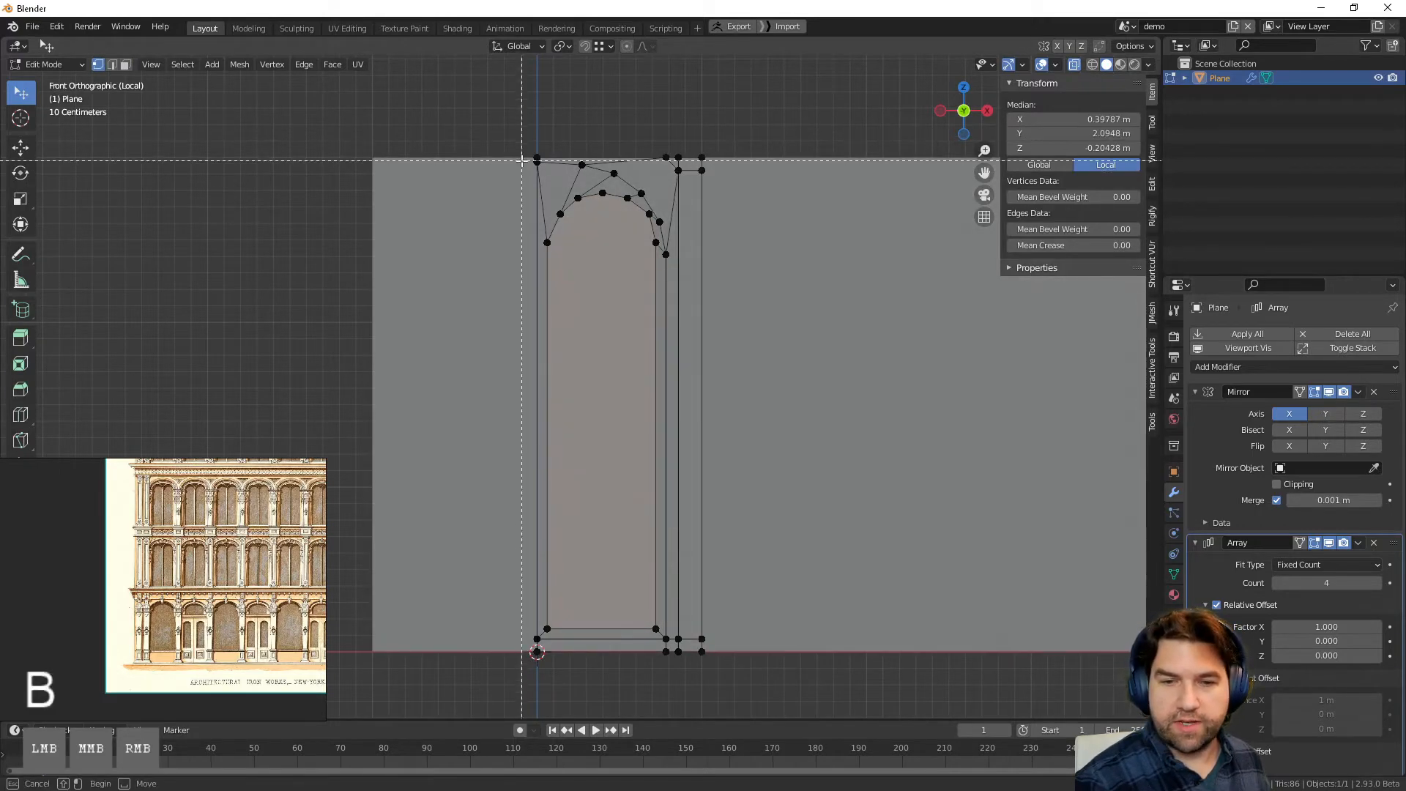
pyautogui.moveTo(522, 160); pyautogui.dragTo(525, 159)
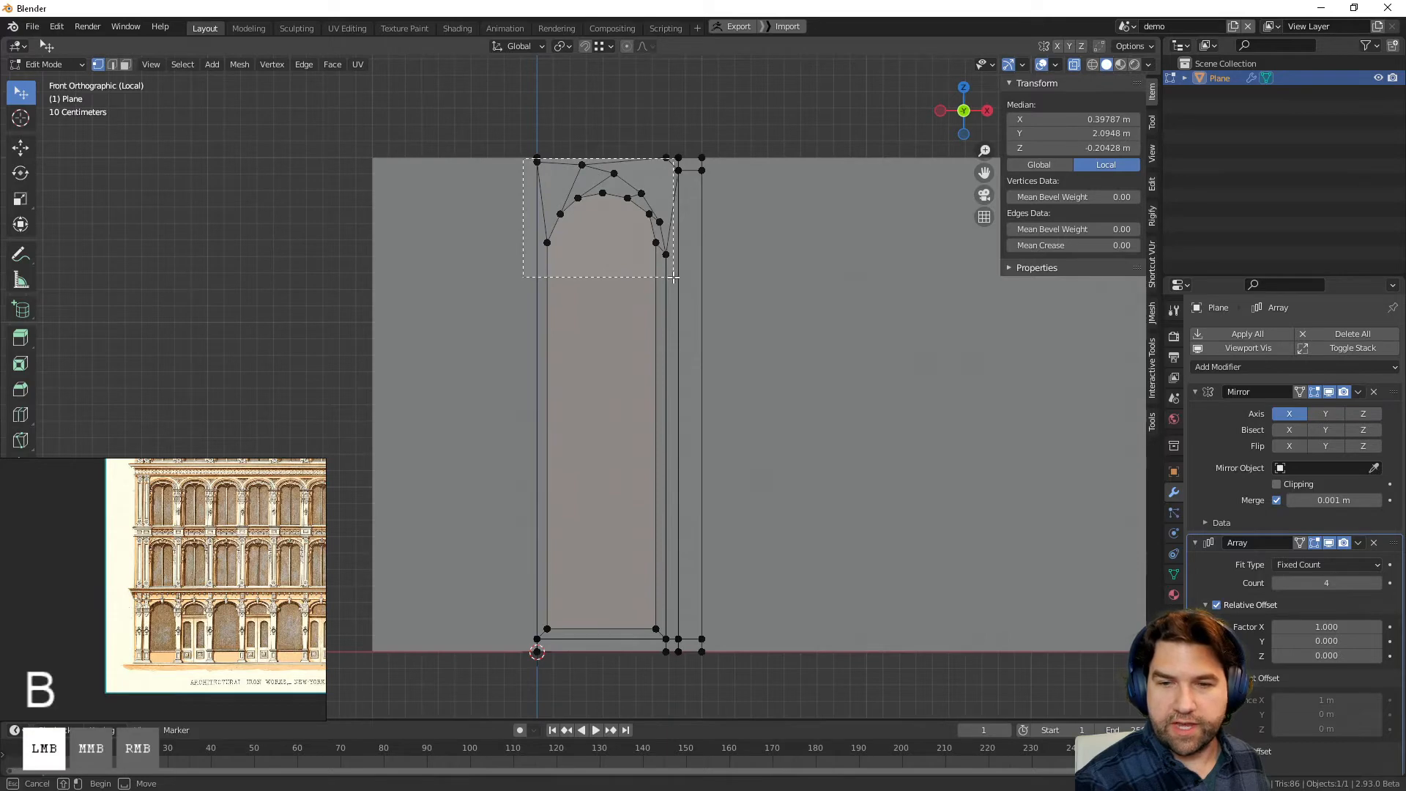
pyautogui.moveTo(674, 277); pyautogui.dragTo(673, 278)
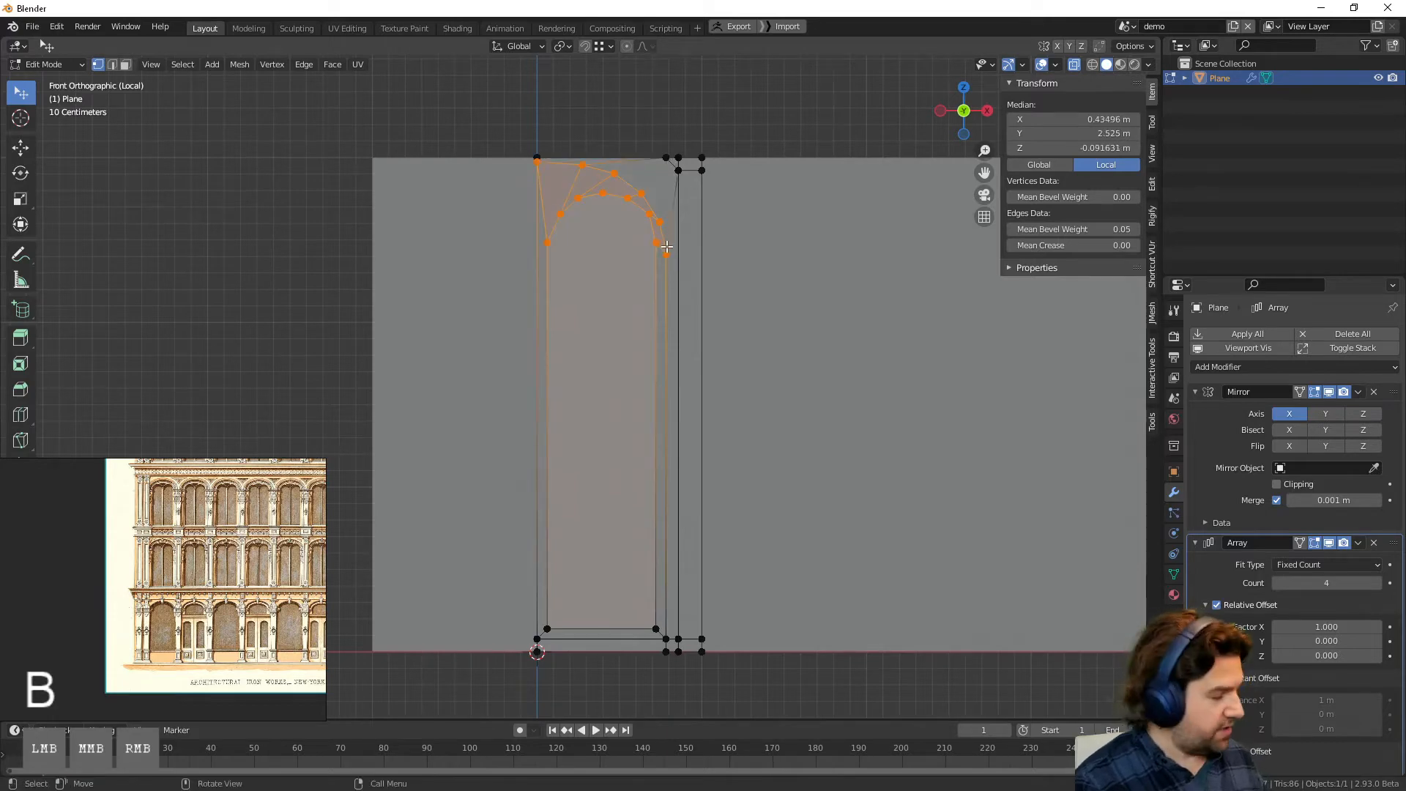
pyautogui.press('g')
pyautogui.press('z')
pyautogui.rightClick(603, 621)
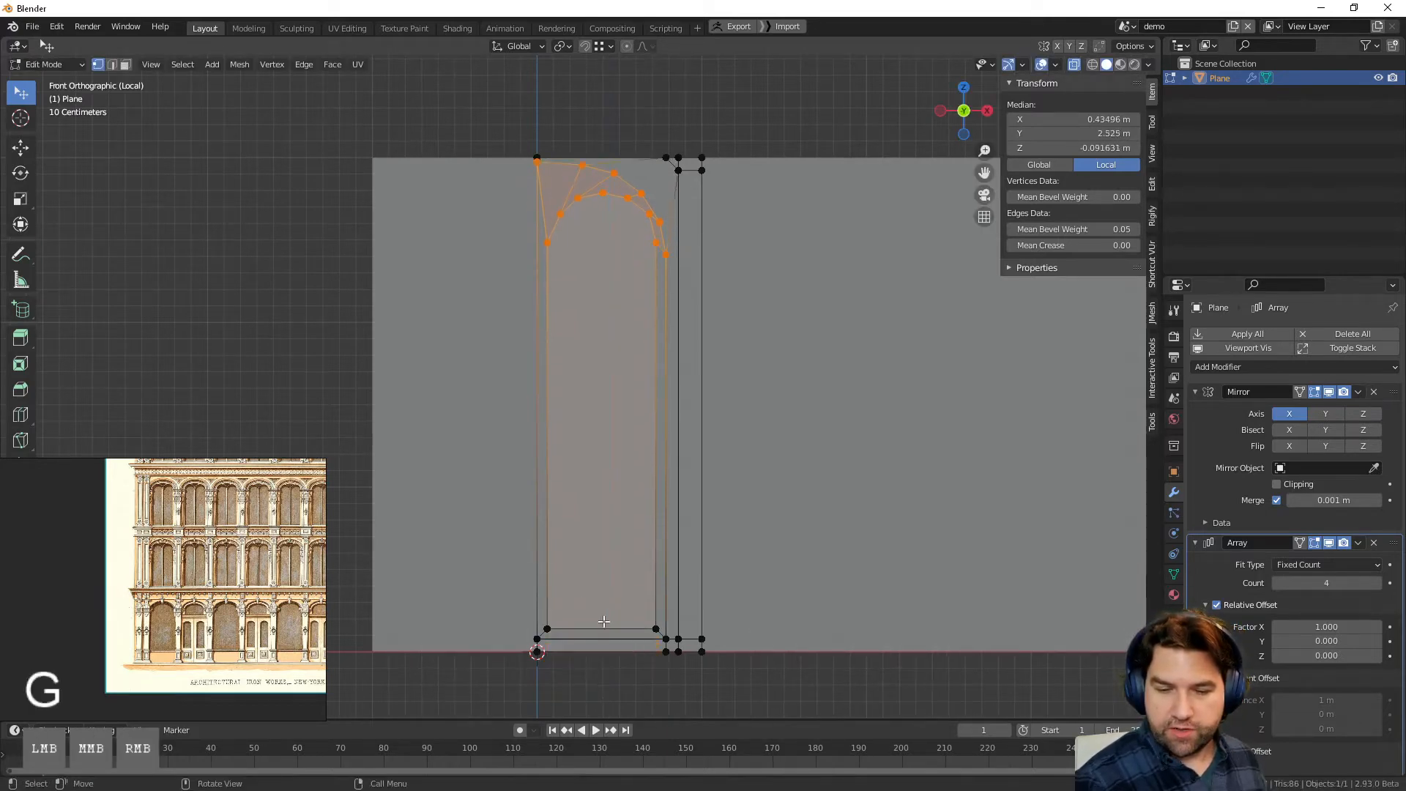
# Step: Remove the stray base vertex from the selection, lower the arch tops about 0.18 m along Z, and return to Object Mode
pyautogui.hotkey('alt', 'z')
pyautogui.moveTo(604, 499)
pyautogui.mouseDown(button='middle')
pyautogui.moveTo(471, 615)
pyautogui.moveTo(582, 671)
pyautogui.mouseUp(button='middle')
pyautogui.keyDown('shift'); pyautogui.click(582, 671); pyautogui.keyUp('shift')
pyautogui.moveTo(477, 533); pyautogui.dragTo(712, 361, button='middle')
pyautogui.press('g')
pyautogui.press('z')
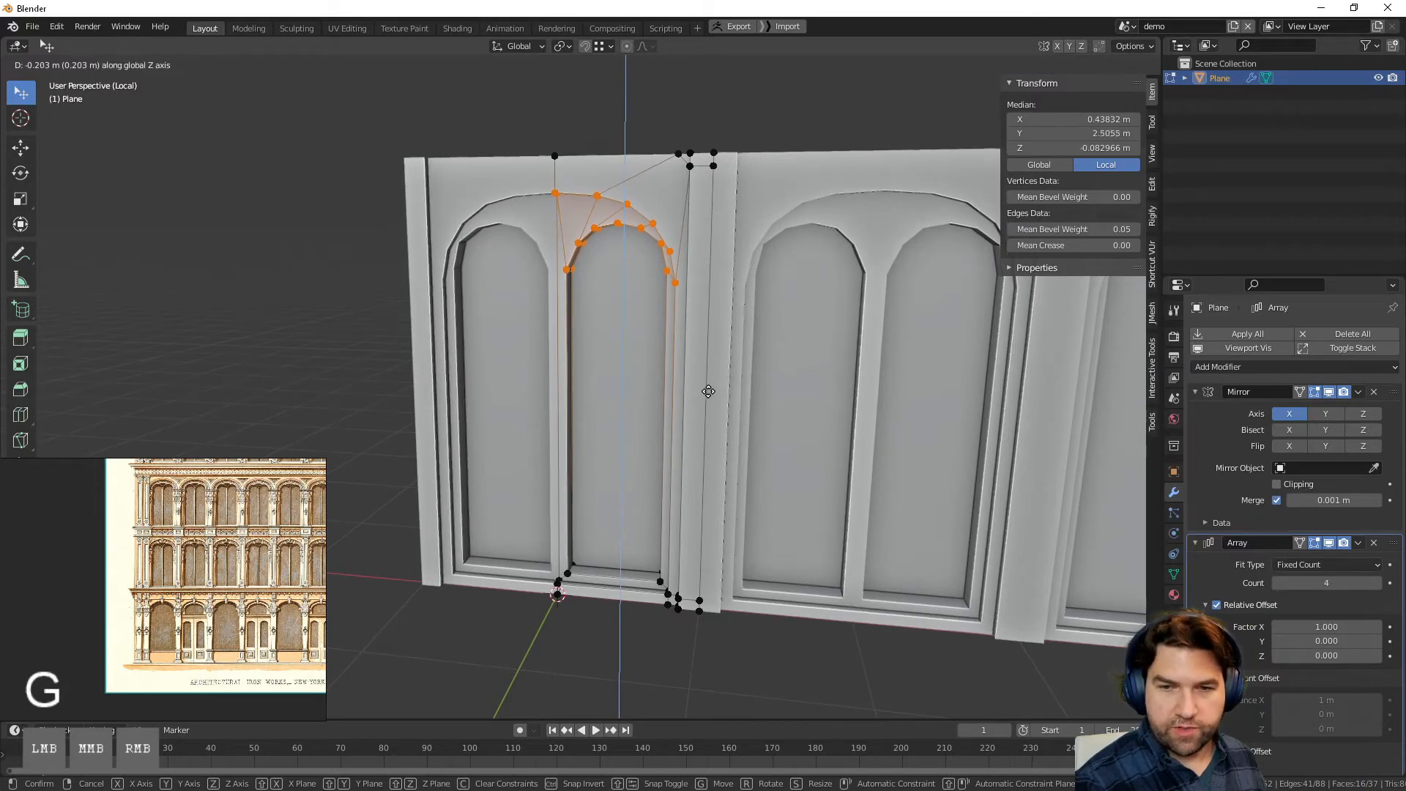
pyautogui.click(705, 394)
pyautogui.press('Tab')
# Step: Set the count of the window module's Array modifier to 6
pyautogui.moveTo(661, 388); pyautogui.dragTo(752, 423, button='middle')
pyautogui.scroll(-5, 752, 426)
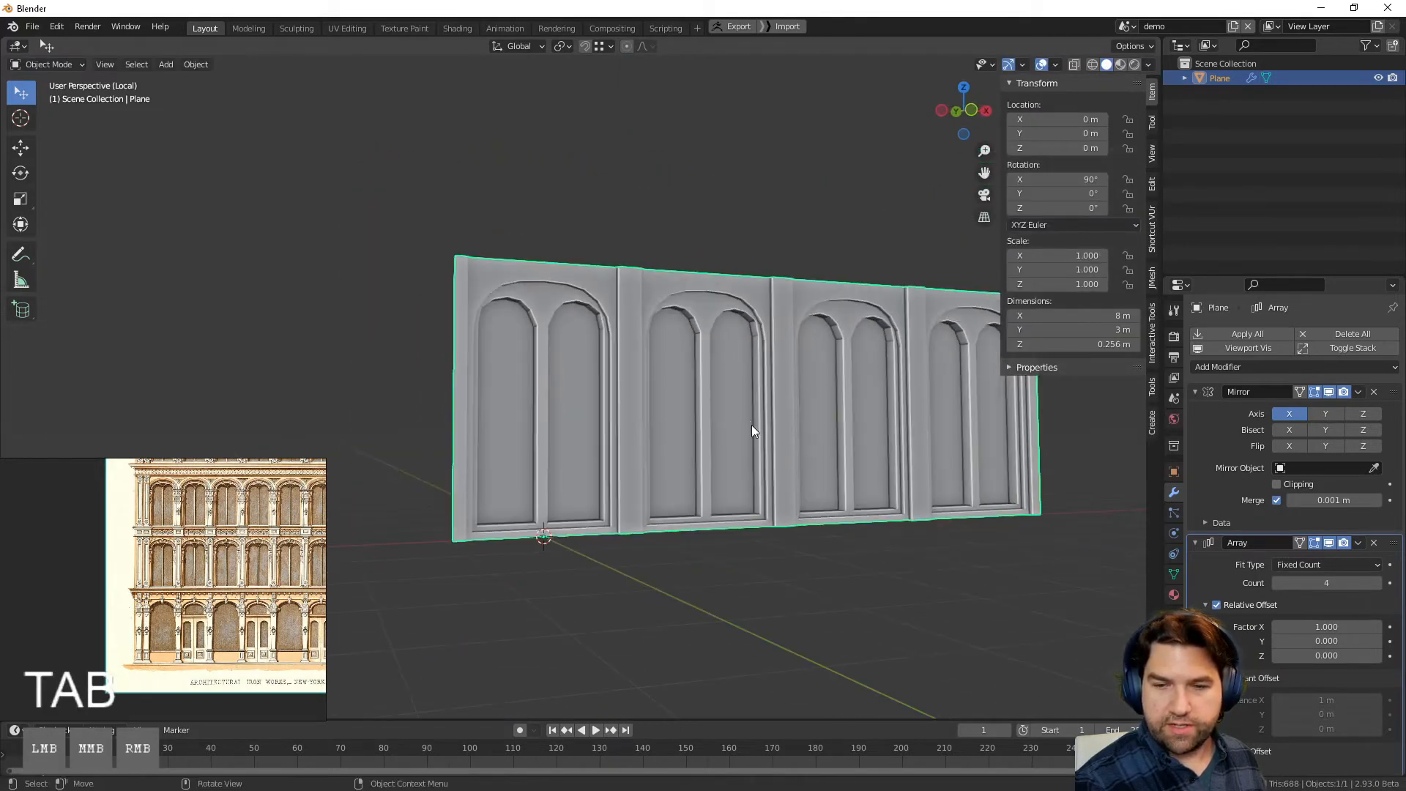
pyautogui.keyDown('shift'); pyautogui.moveTo(846, 489); pyautogui.dragTo(759, 522, button='middle'); pyautogui.keyUp('shift')
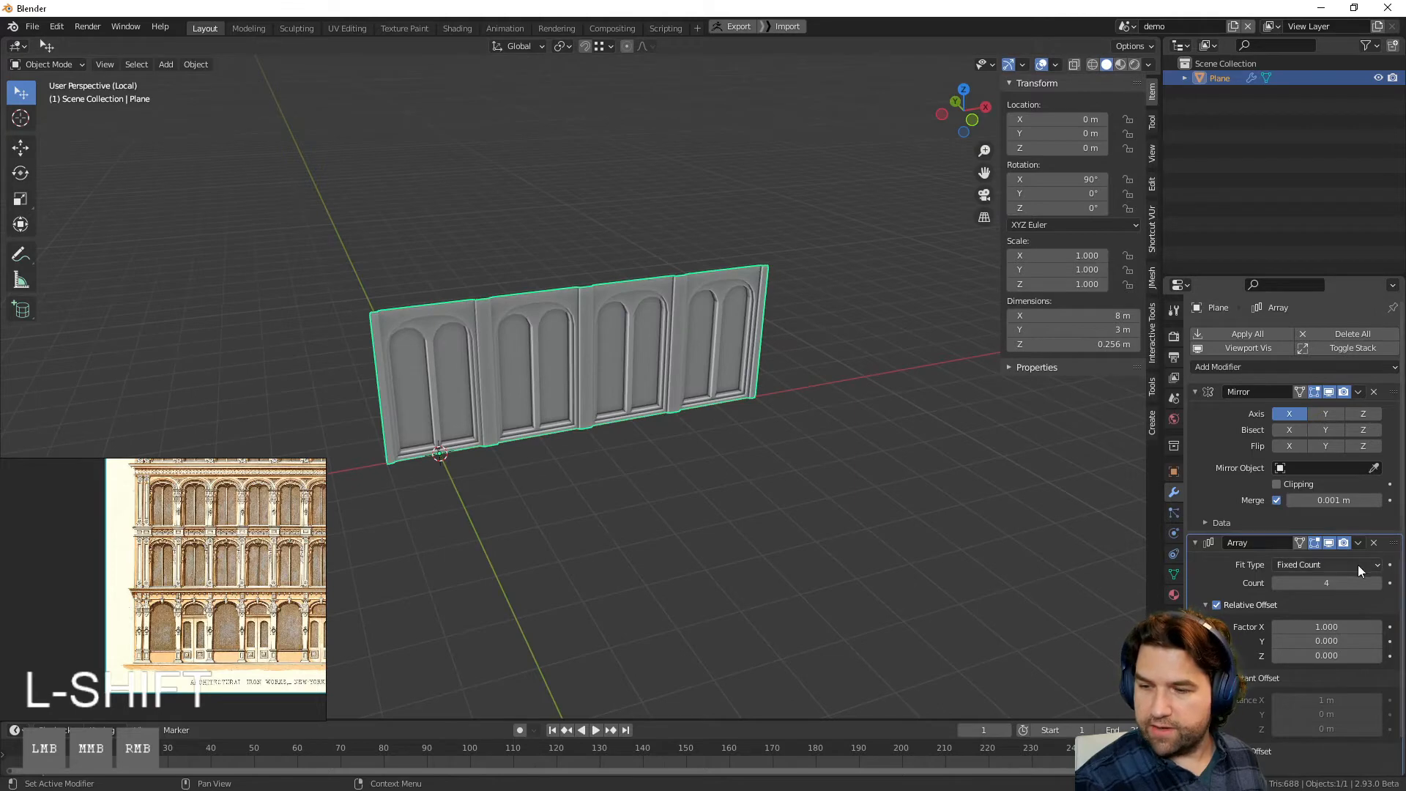
pyautogui.click(1377, 582)
pyautogui.click(1378, 583)
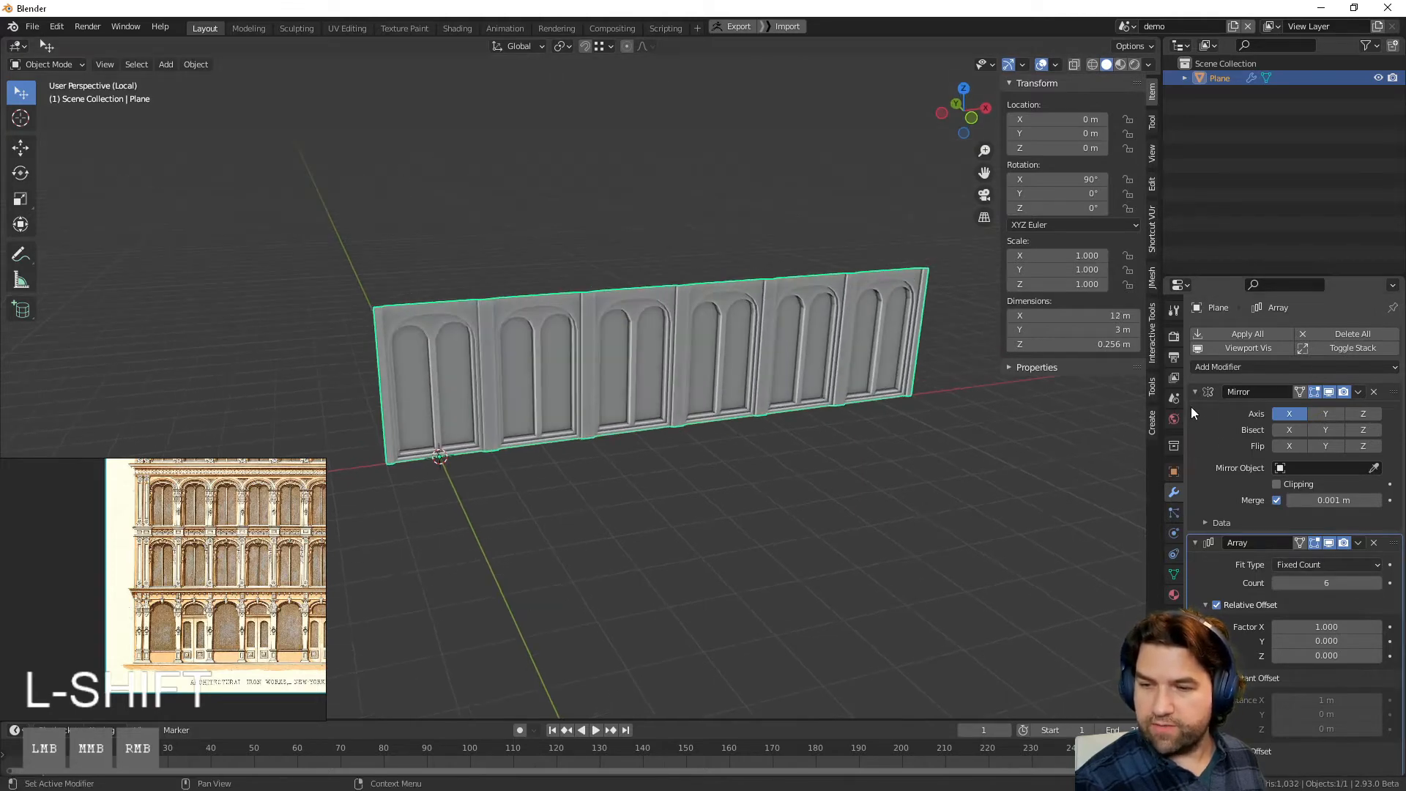
# Step: Add a second Array modifier with relative offset factors of 0 in X and 1 in Y to stack the window row vertically
pyautogui.click(1220, 366)
pyautogui.click(1125, 401)
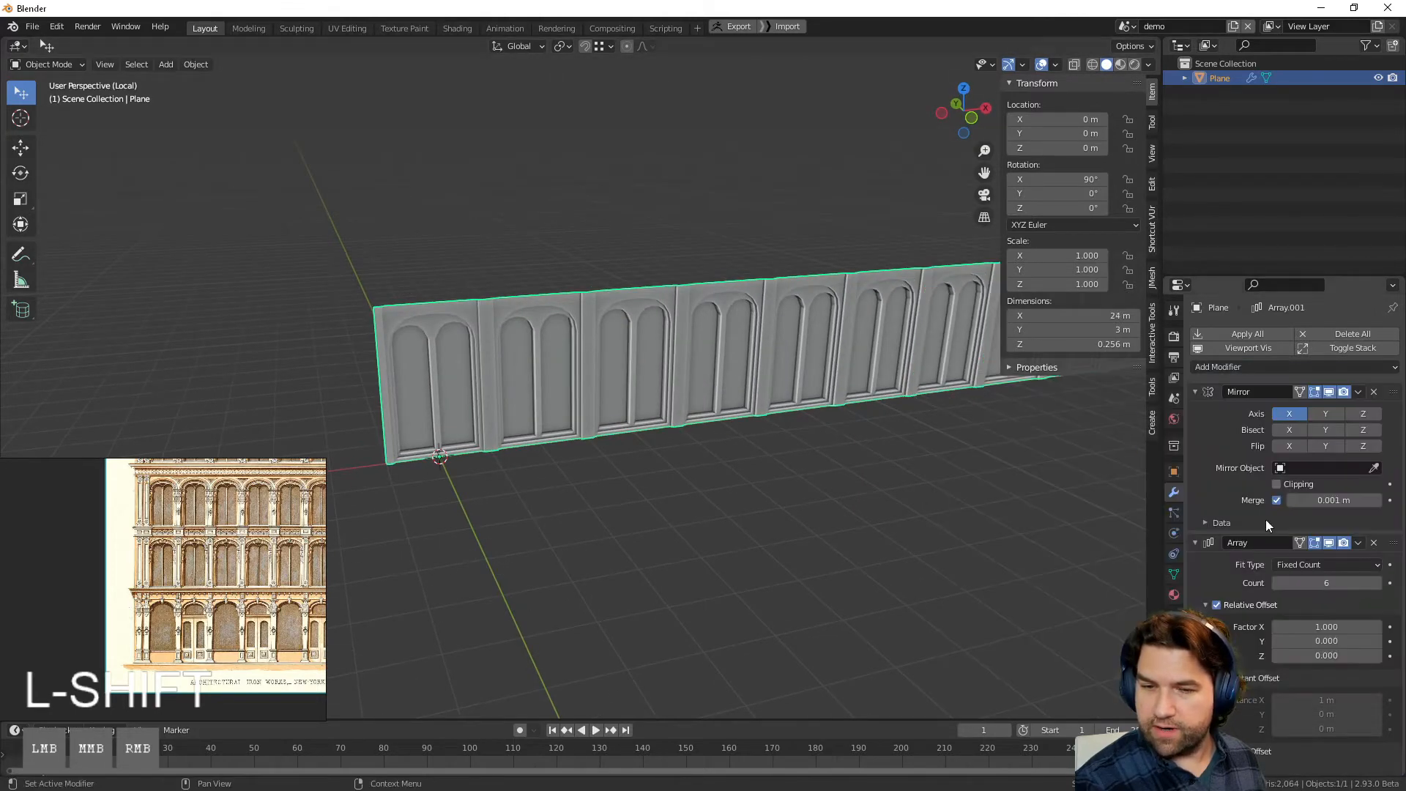
pyautogui.scroll(-6, 1282, 564)
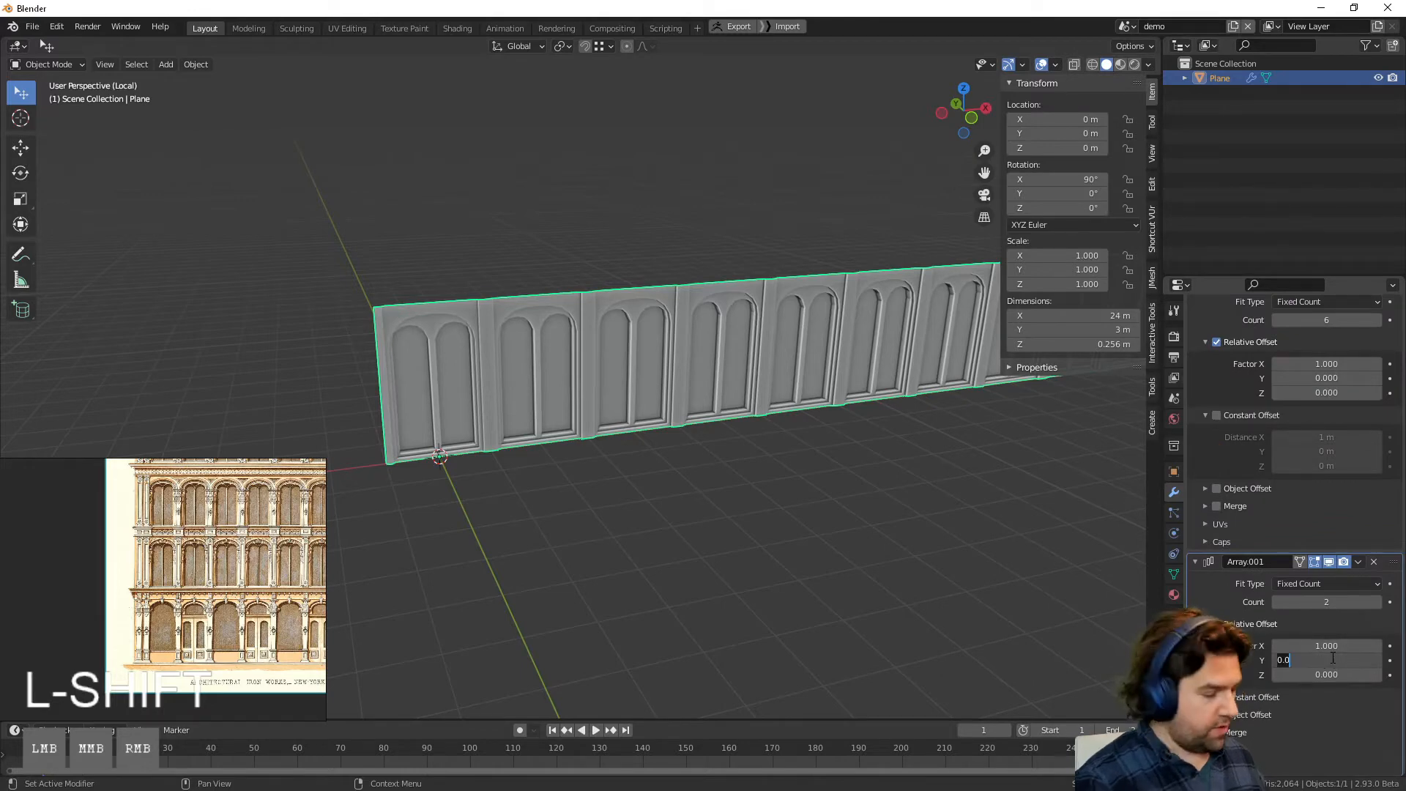
pyautogui.click(1326, 659)
pyautogui.write('1')
pyautogui.press('Return')
pyautogui.click(1328, 645)
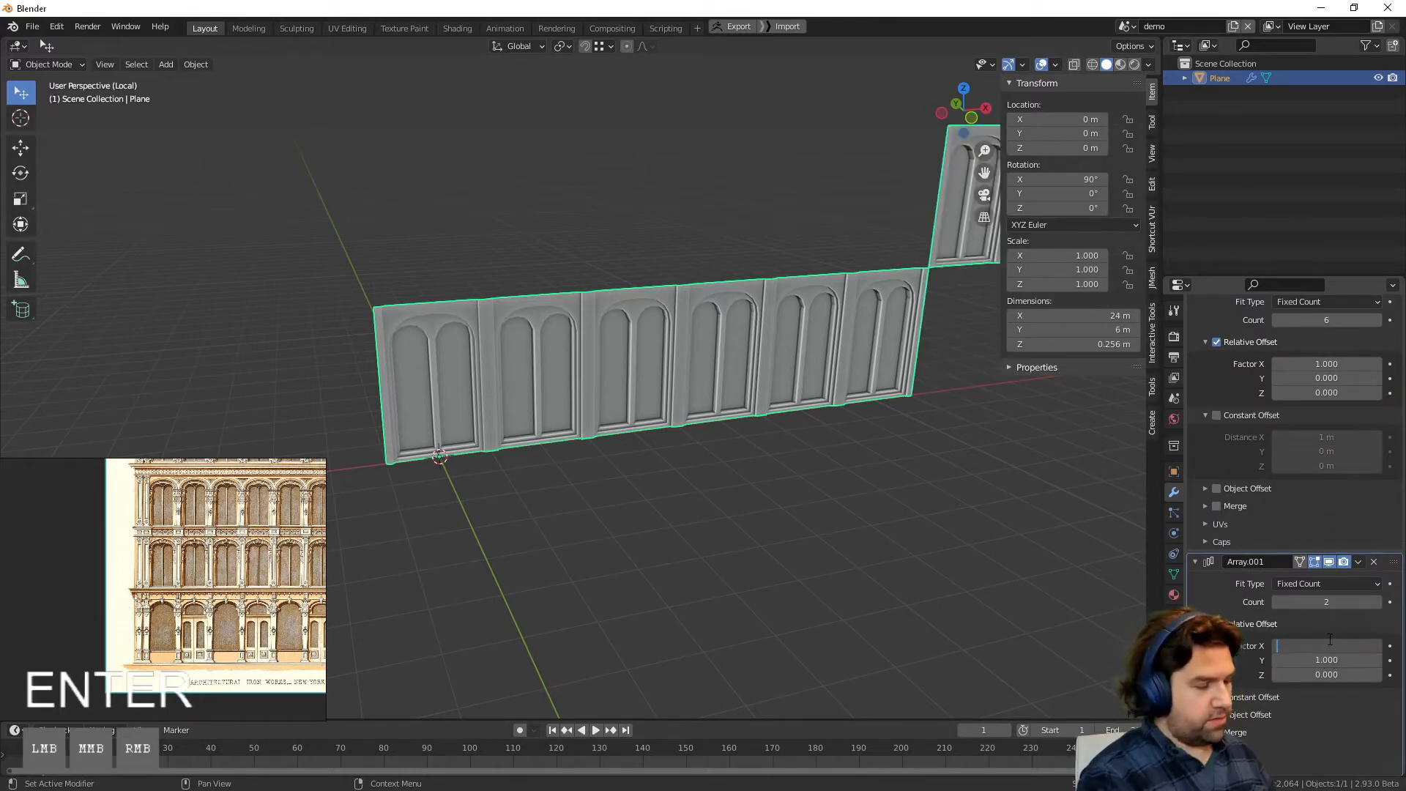
pyautogui.write('0')
pyautogui.press('Return')
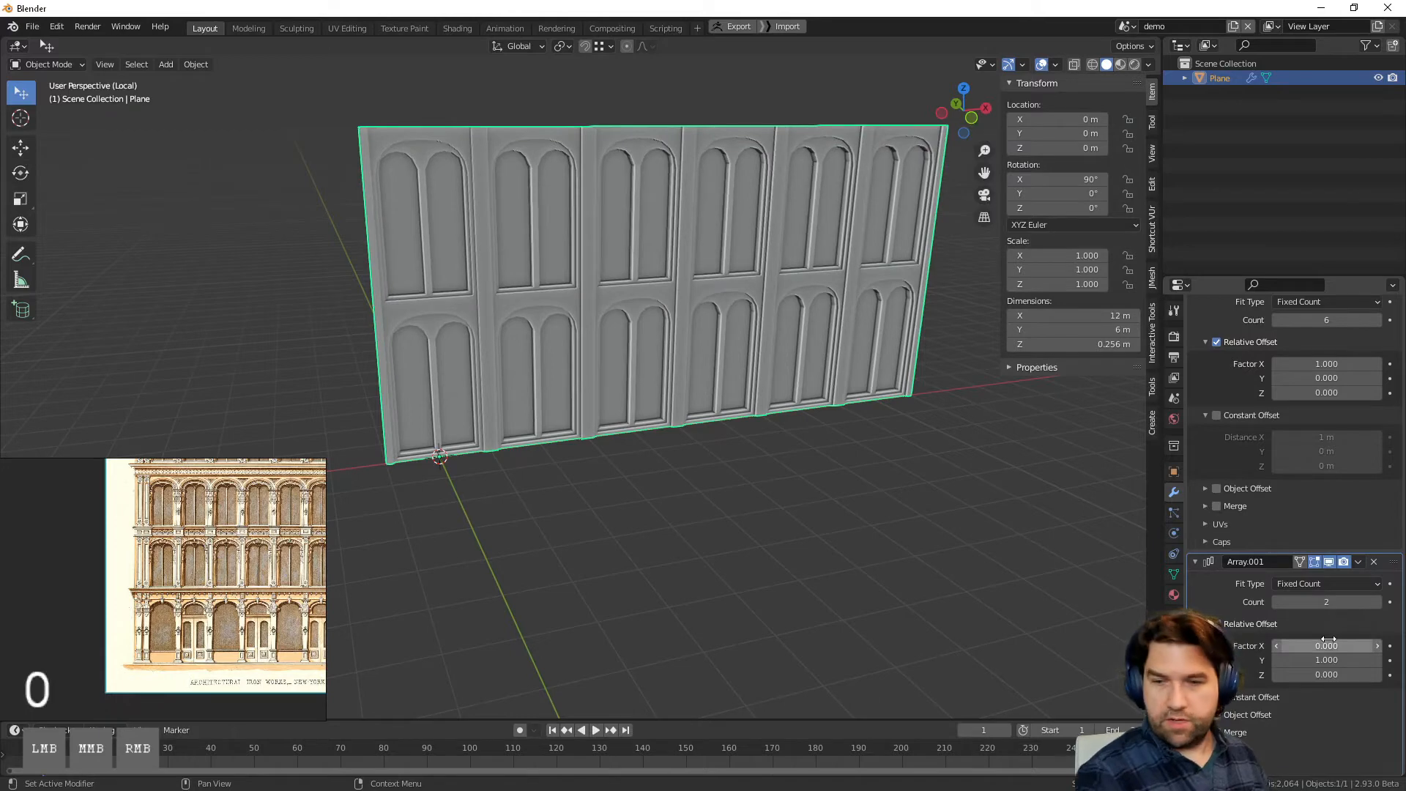
# Step: Set the second Array modifier's count to 5 floors
pyautogui.click(1377, 602)
pyautogui.click(1377, 602)
pyautogui.click(869, 546)
pyautogui.scroll(-5, 868, 546)
pyautogui.moveTo(867, 543); pyautogui.dragTo(812, 486, button='middle')
pyautogui.scroll(2, 816, 419)
pyautogui.click(1378, 602)
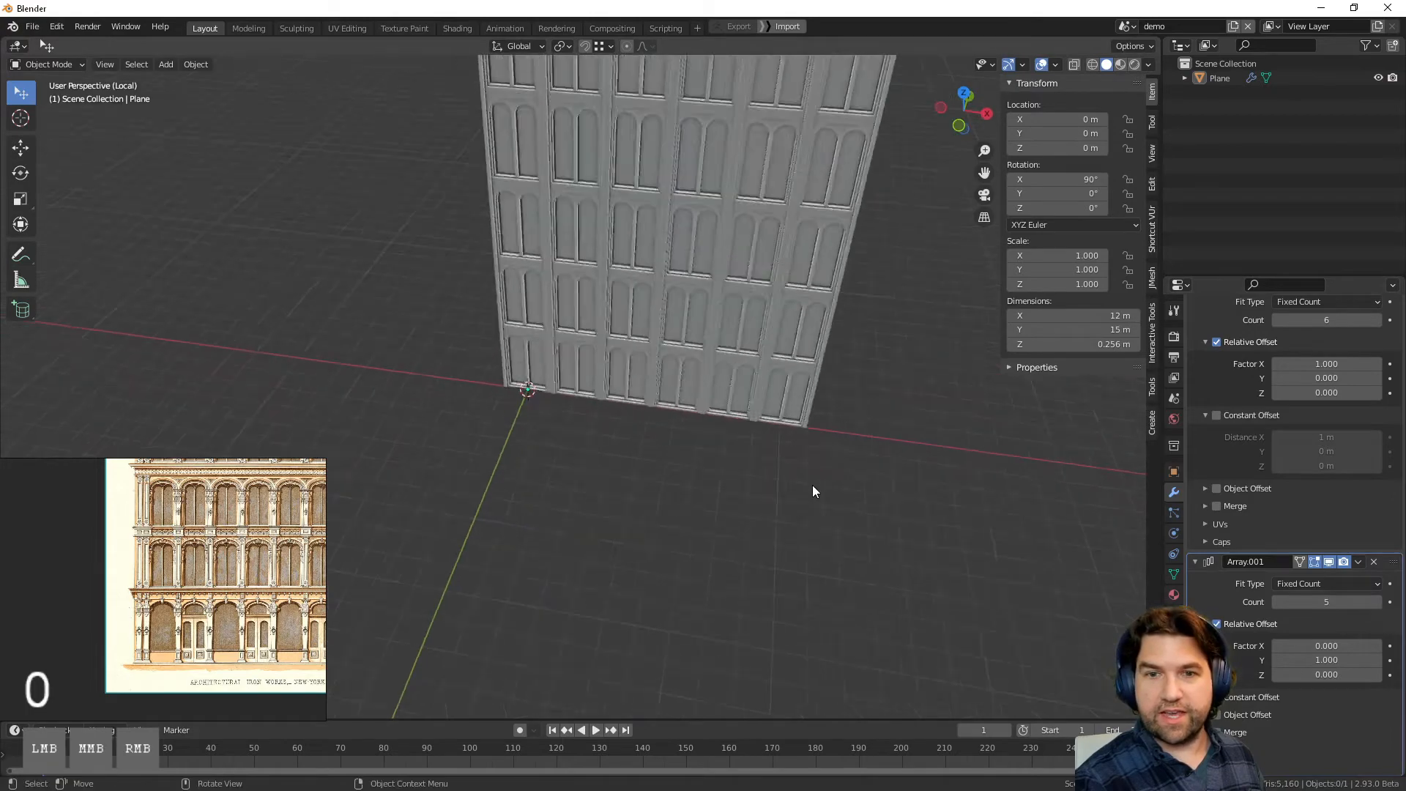
pyautogui.scroll(-2, 811, 484)
# Step: Create a linked duplicate of the facade and move it about 13.5 m along the X axis
pyautogui.click(668, 314)
pyautogui.keyDown('shift'); pyautogui.moveTo(734, 394); pyautogui.dragTo(668, 410, button='middle'); pyautogui.keyUp('shift')
pyautogui.moveTo(564, 390); pyautogui.dragTo(559, 403, button='middle')
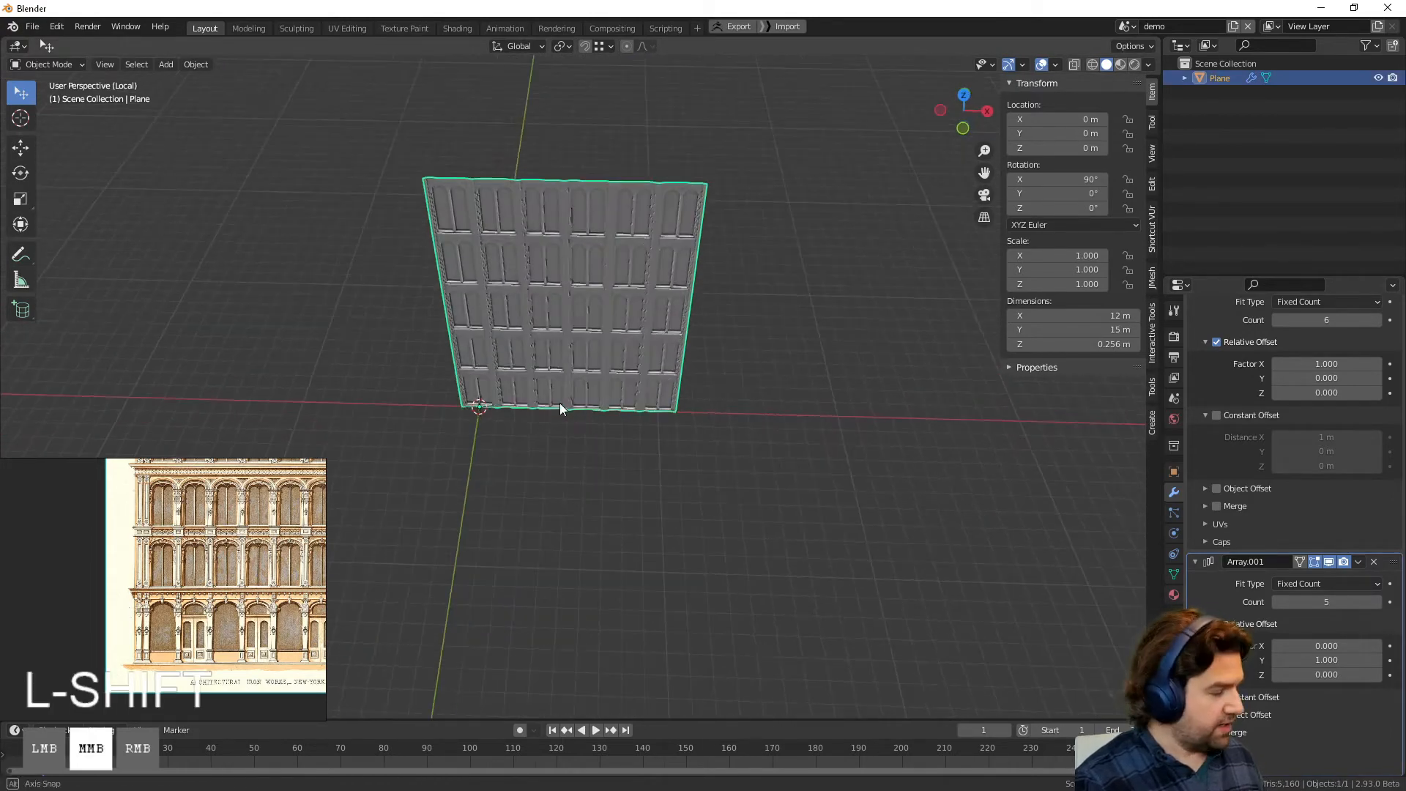
pyautogui.hotkey('alt', 'd')
pyautogui.press('x')
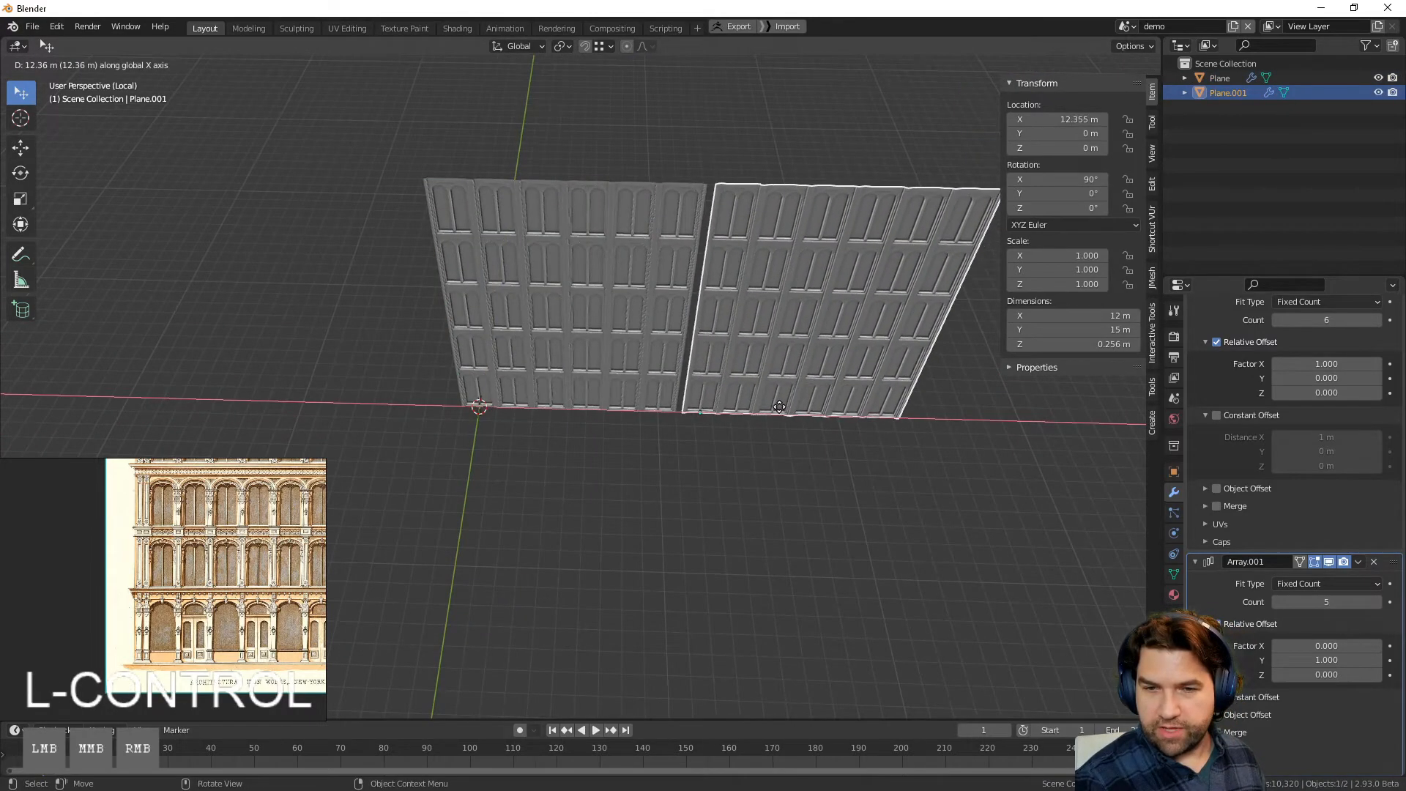
pyautogui.rightClick(778, 410)
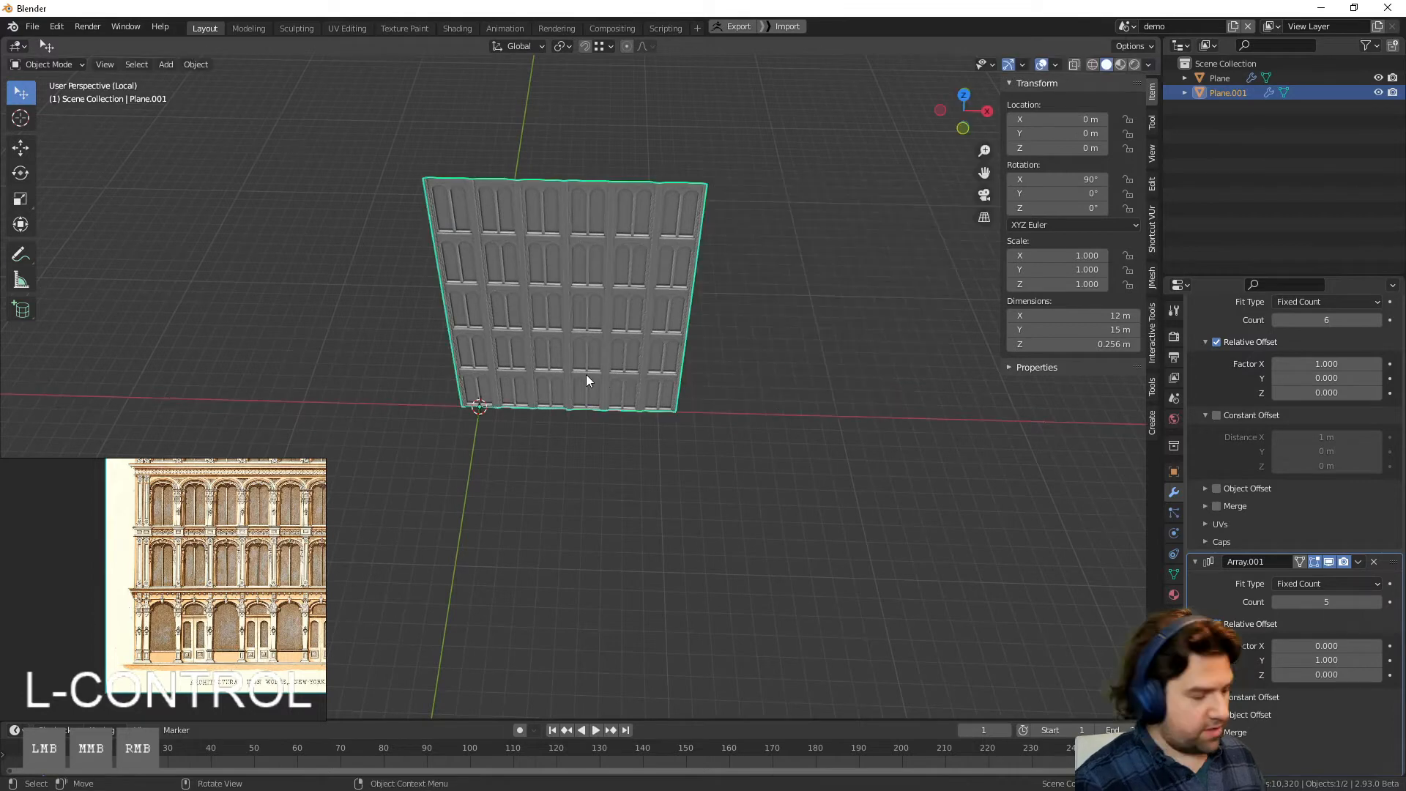
pyautogui.press('g')
pyautogui.moveTo(812, 399); pyautogui.dragTo(882, 404, button='middle')
pyautogui.click(872, 404)
# Step: Set snapping to Increment and rotate the duplicated facade 90° about the Z axis
pyautogui.click(603, 46)
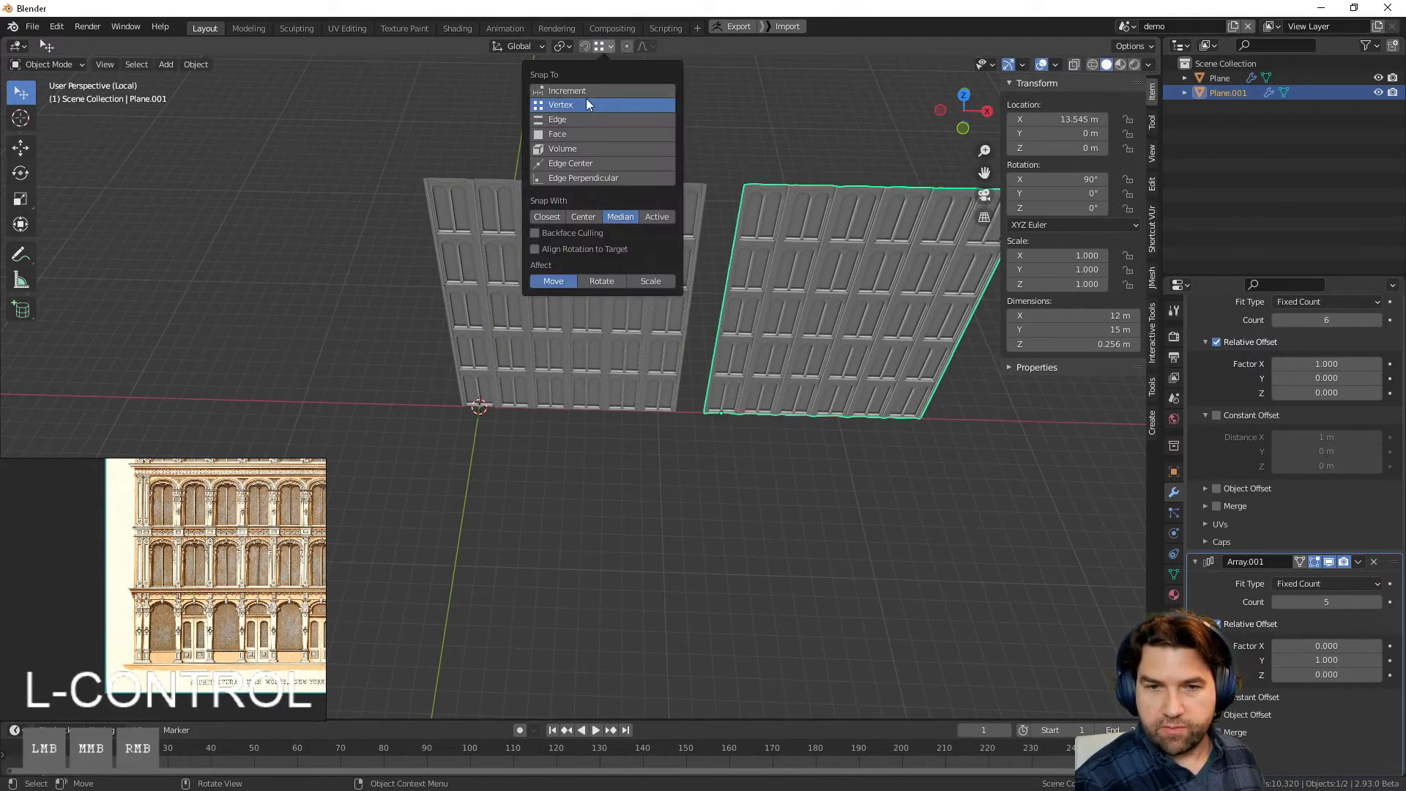
pyautogui.click(573, 92)
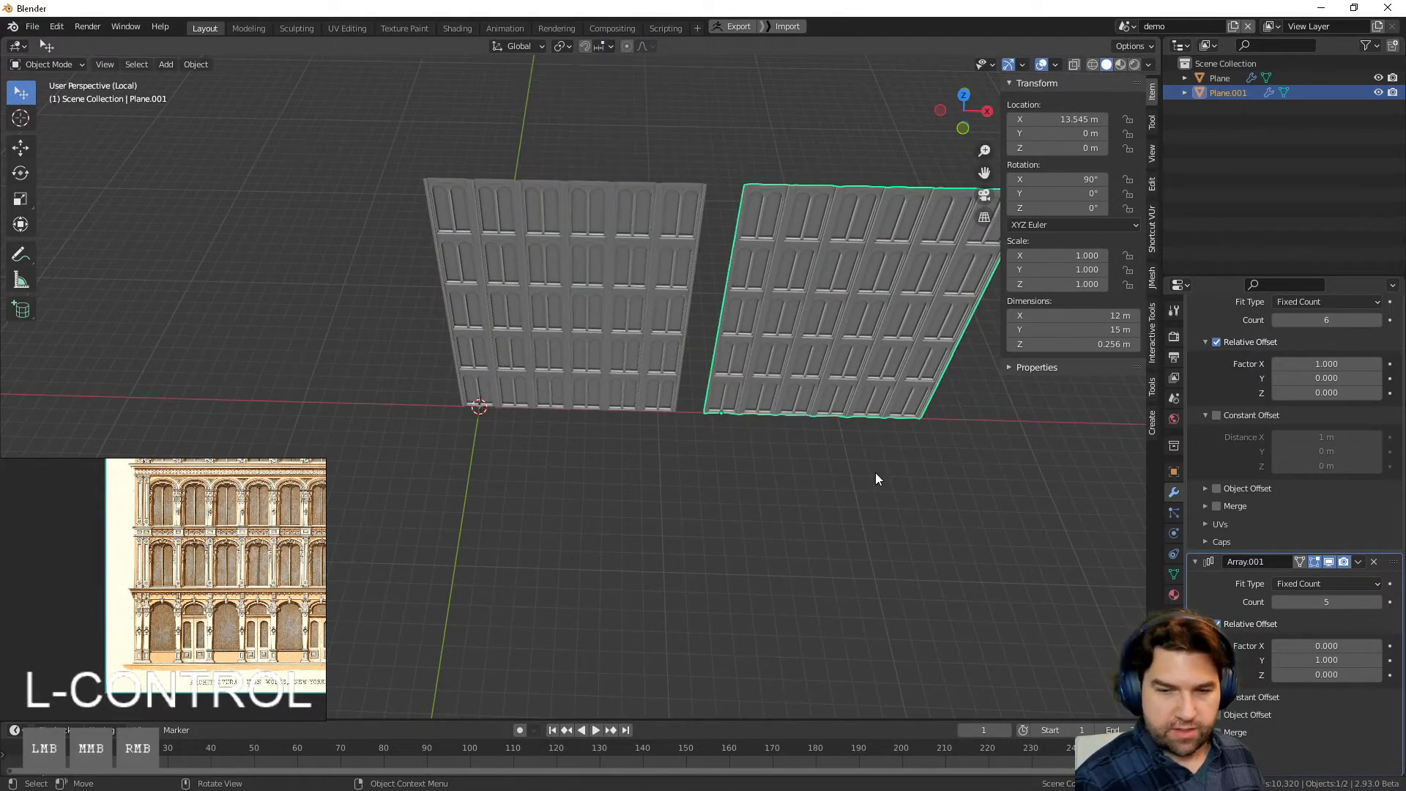
pyautogui.keyDown('shift'); pyautogui.moveTo(876, 477); pyautogui.dragTo(763, 473, button='middle'); pyautogui.keyUp('shift')
pyautogui.press('r')
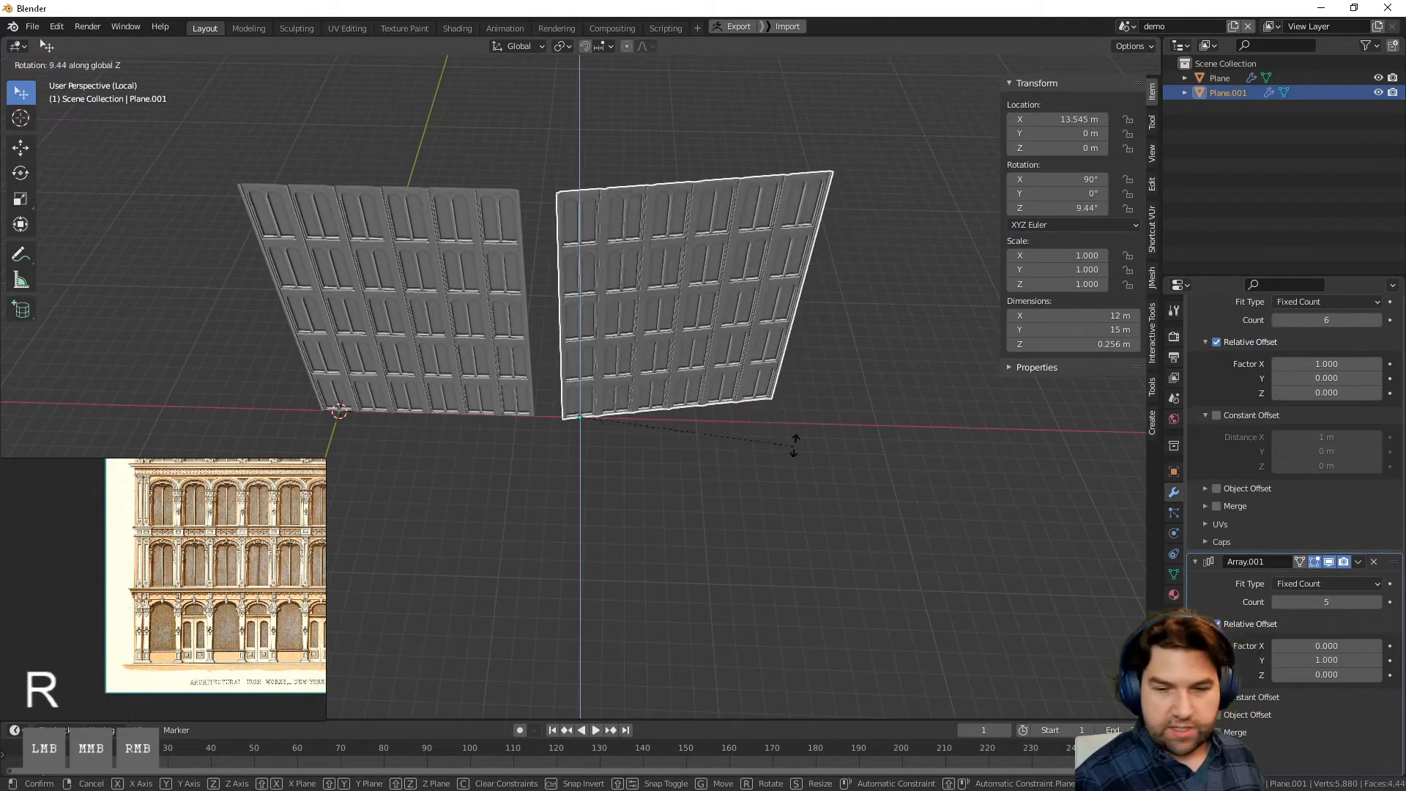
pyautogui.press('ctrl')
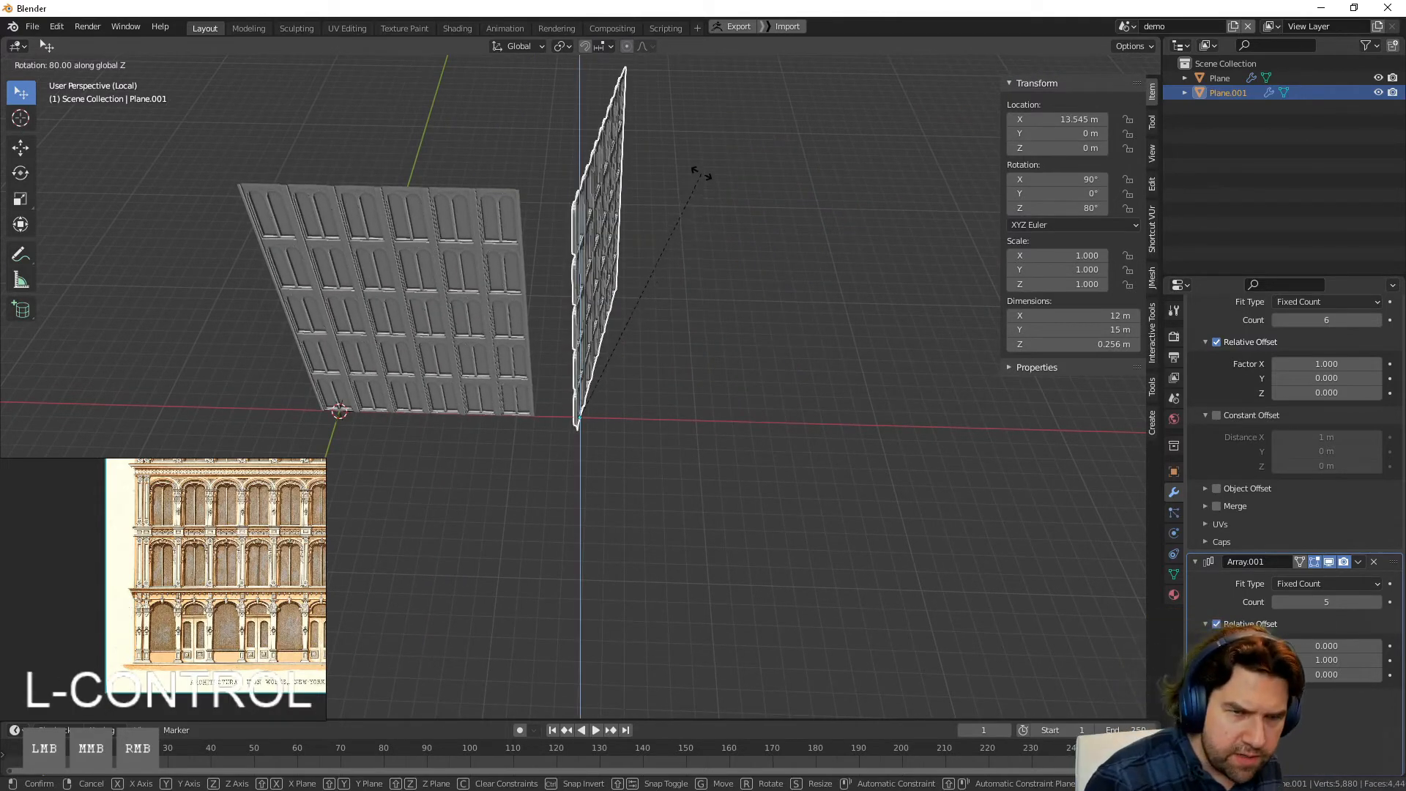
pyautogui.click(651, 163)
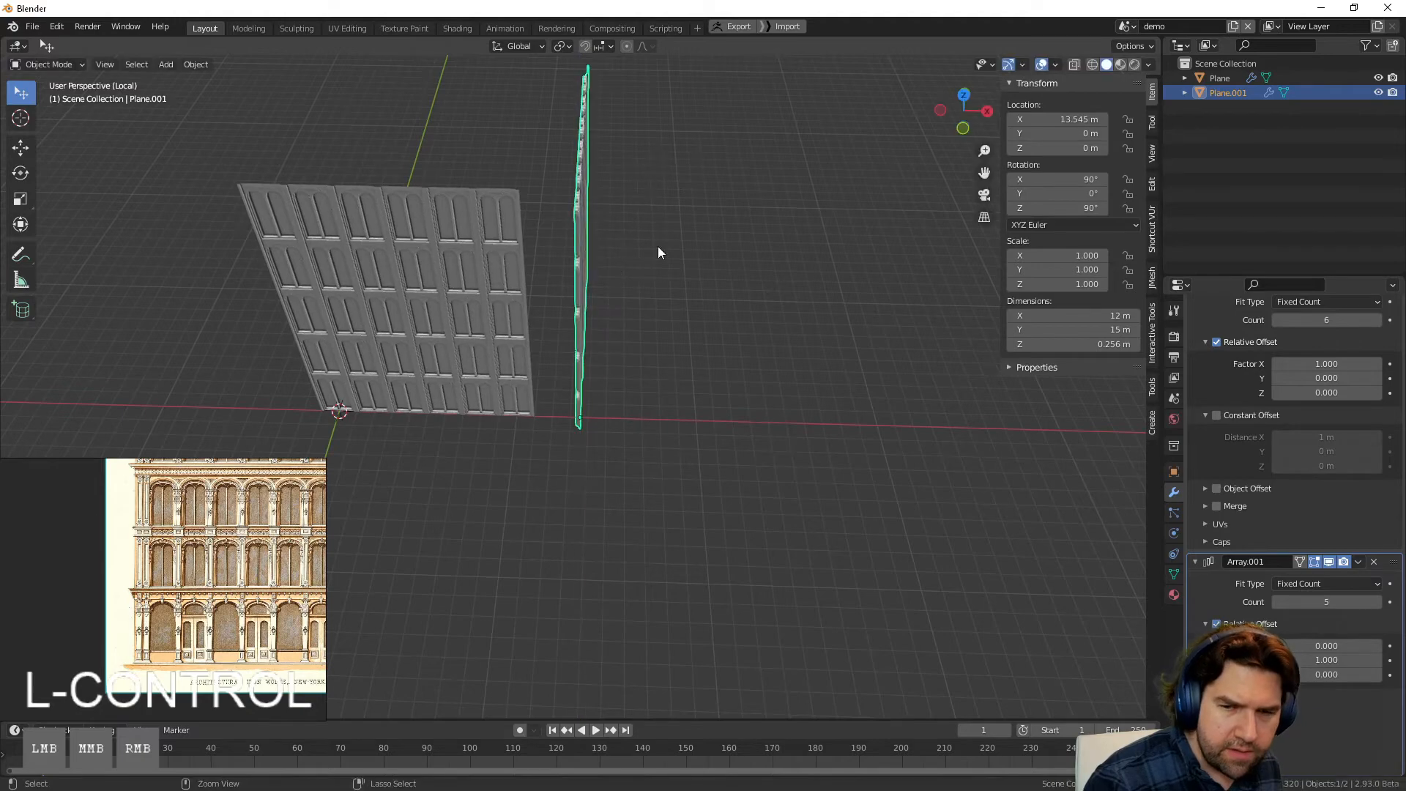
# Step: Snap the rotated facade in the ground plane to X 11 m, Y 1 m so it forms a building corner
pyautogui.moveTo(658, 253); pyautogui.dragTo(761, 503, button='middle')
pyautogui.press('g')
pyautogui.hotkey('shift', 'z')
pyautogui.press('ctrl')
pyautogui.click(591, 410)
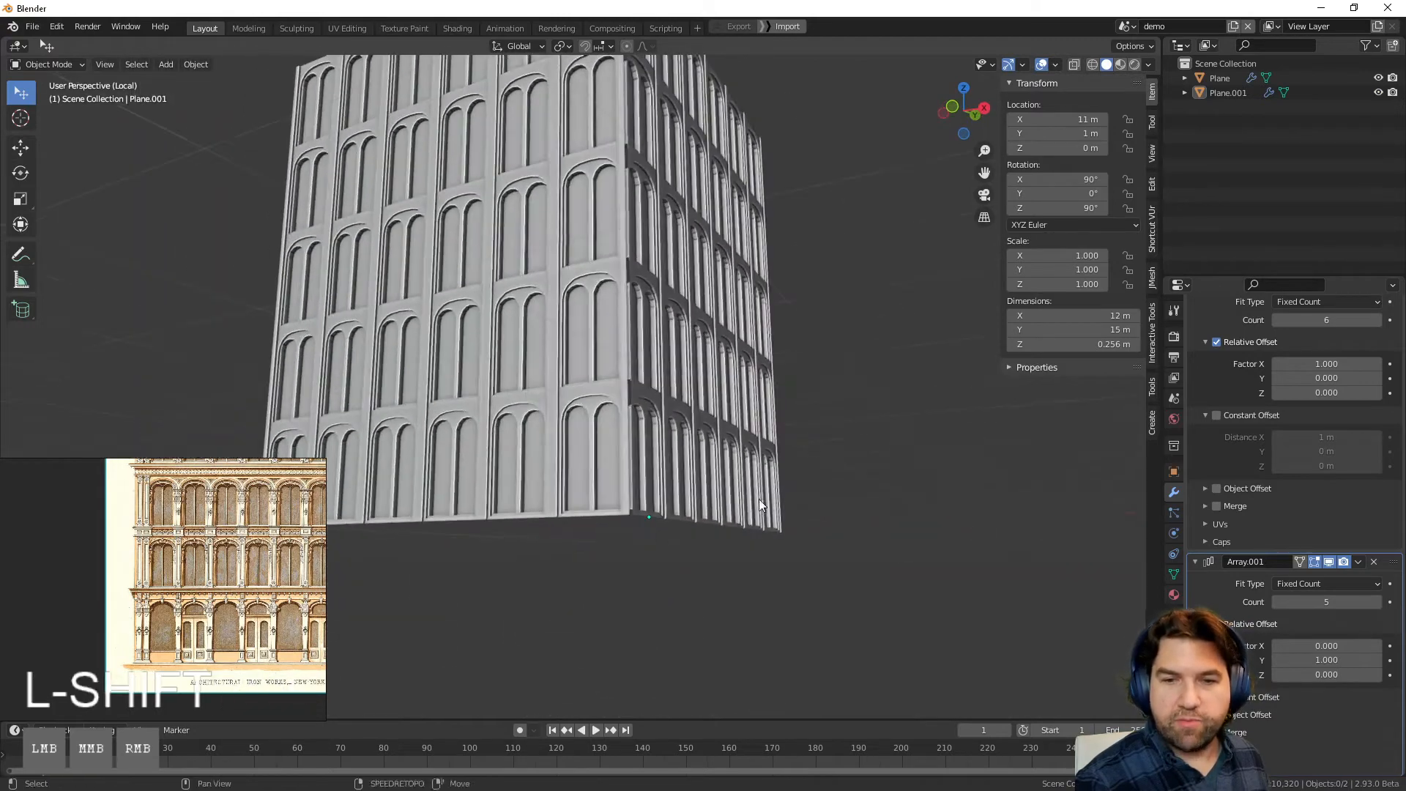
pyautogui.keyDown('shift'); pyautogui.moveTo(558, 502); pyautogui.dragTo(709, 492, button='middle'); pyautogui.keyUp('shift')
pyautogui.moveTo(709, 492); pyautogui.dragTo(762, 482, button='middle')
# Step: Open the front facade's mesh for editing at the pilaster top beside the first module's arch
pyautogui.click(424, 456)
pyautogui.press('Tab')
pyautogui.moveTo(424, 458); pyautogui.dragTo(465, 474, button='middle')
pyautogui.keyDown('shift'); pyautogui.moveTo(465, 476); pyautogui.dragTo(755, 443, button='middle'); pyautogui.keyUp('shift')
pyautogui.scroll(7, 755, 443)
pyautogui.keyDown('shift'); pyautogui.moveTo(879, 549); pyautogui.dragTo(553, 395, button='middle'); pyautogui.keyUp('shift')
pyautogui.scroll(7, 191, 556)
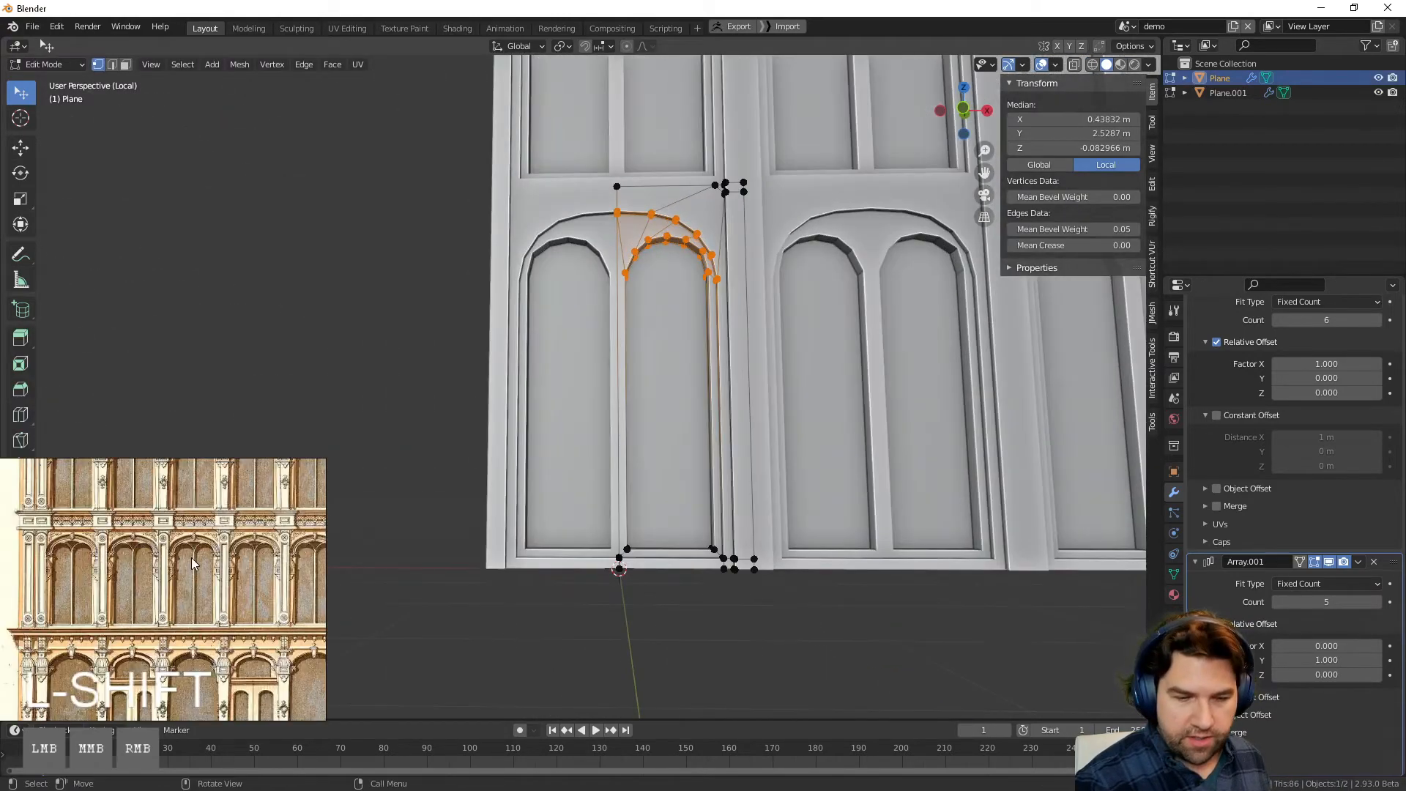
pyautogui.keyDown('shift'); pyautogui.moveTo(619, 363); pyautogui.dragTo(665, 496, button='middle'); pyautogui.keyUp('shift')
pyautogui.scroll(2, 630, 487)
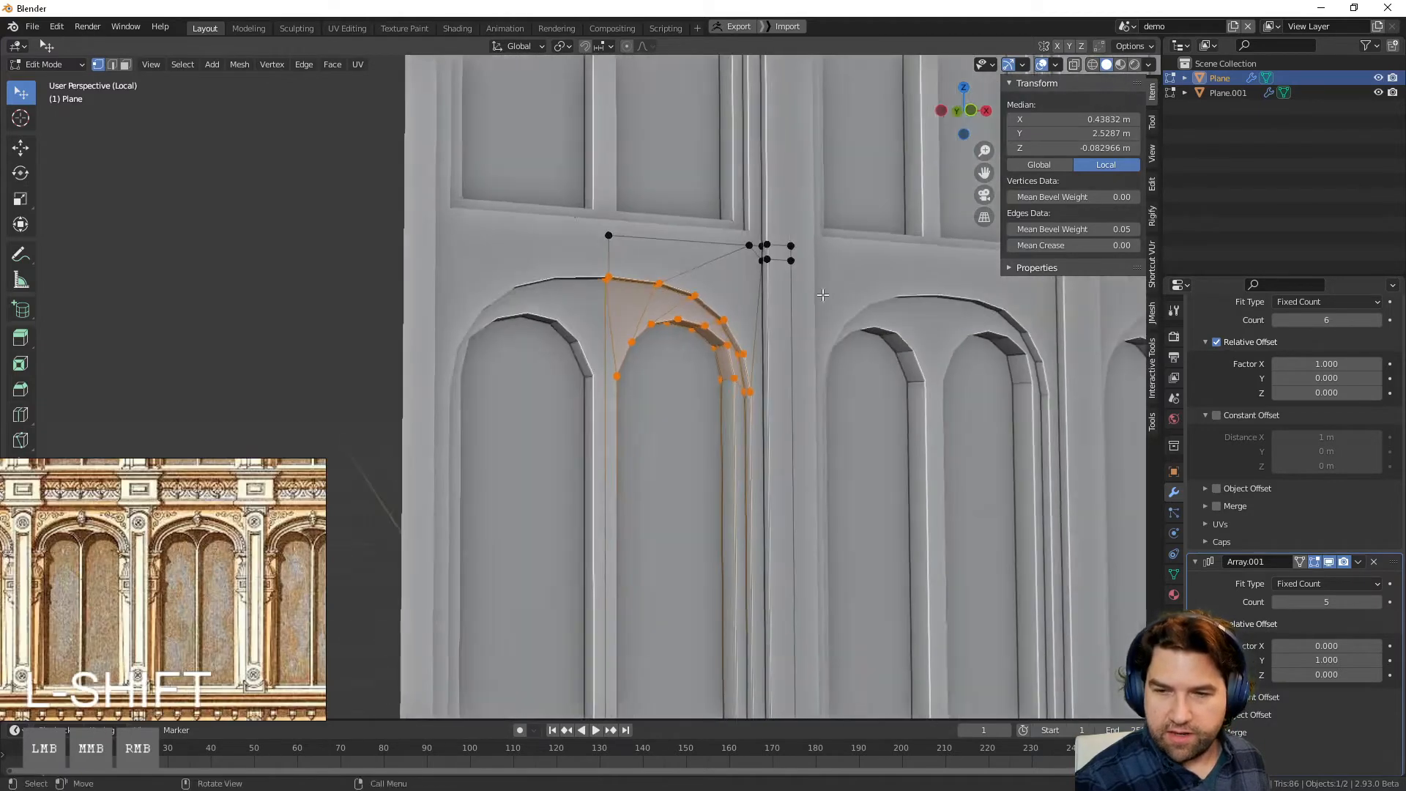
pyautogui.scroll(2, 791, 322)
pyautogui.keyDown('shift'); pyautogui.moveTo(805, 311); pyautogui.dragTo(643, 365, button='middle'); pyautogui.keyUp('shift')
# Step: Select the short top edge on the pilaster's inner side and move it about 0.03 m in the negative X direction
pyautogui.click(500, 187)
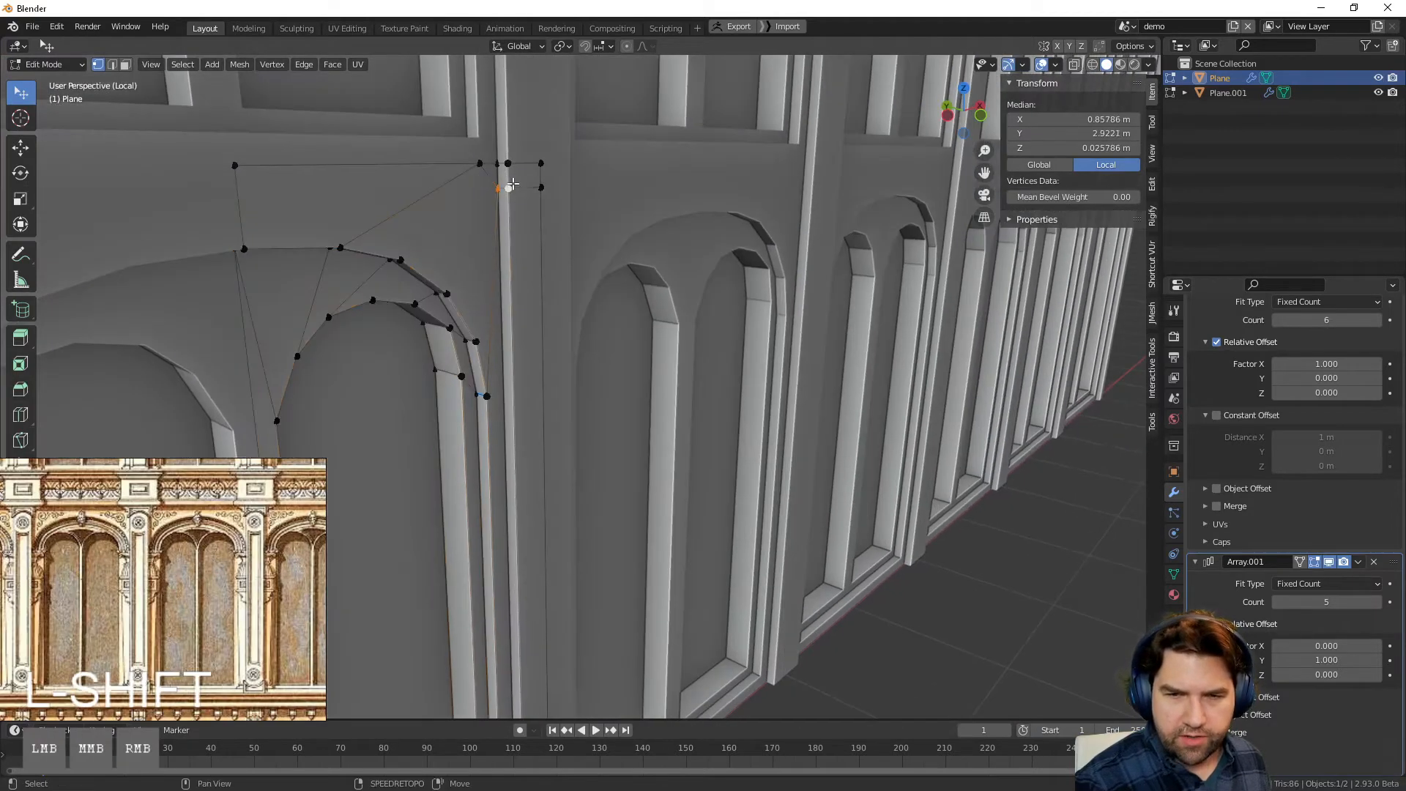
pyautogui.keyDown('shift'); pyautogui.click(500, 164); pyautogui.keyUp('shift')
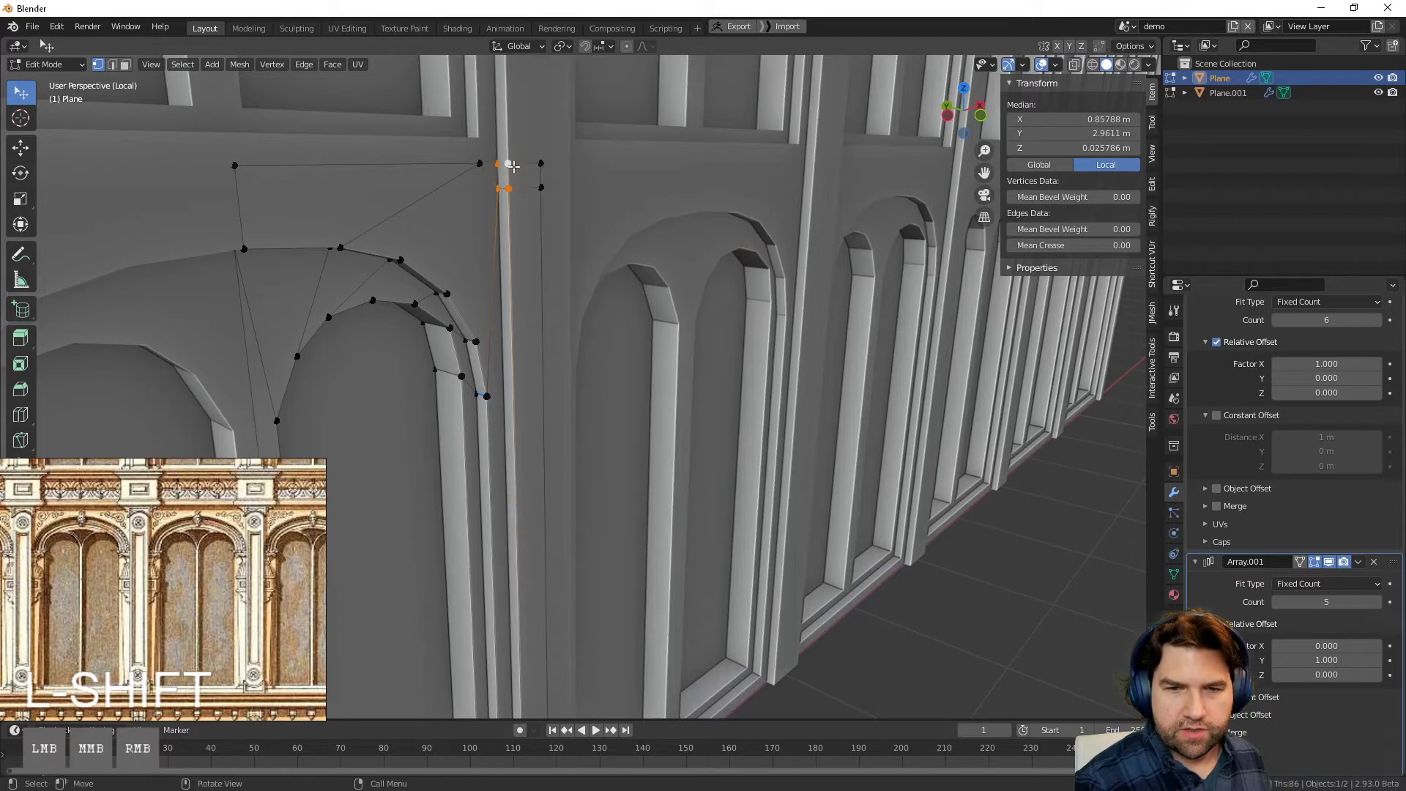
pyautogui.click(511, 165)
pyautogui.keyDown('shift'); pyautogui.click(499, 159); pyautogui.keyUp('shift')
pyautogui.moveTo(549, 232); pyautogui.dragTo(615, 164, button='middle')
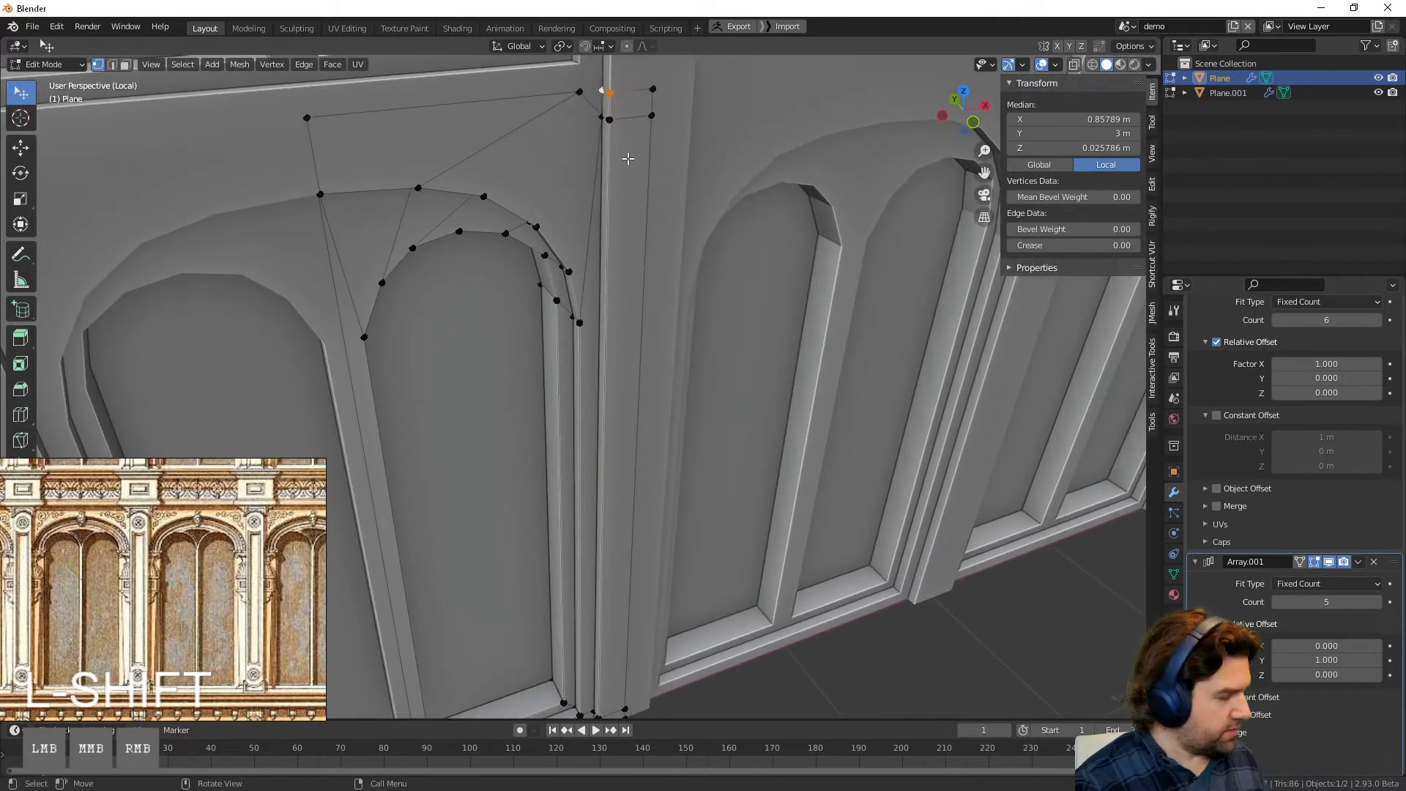
pyautogui.press('g')
pyautogui.press('x')
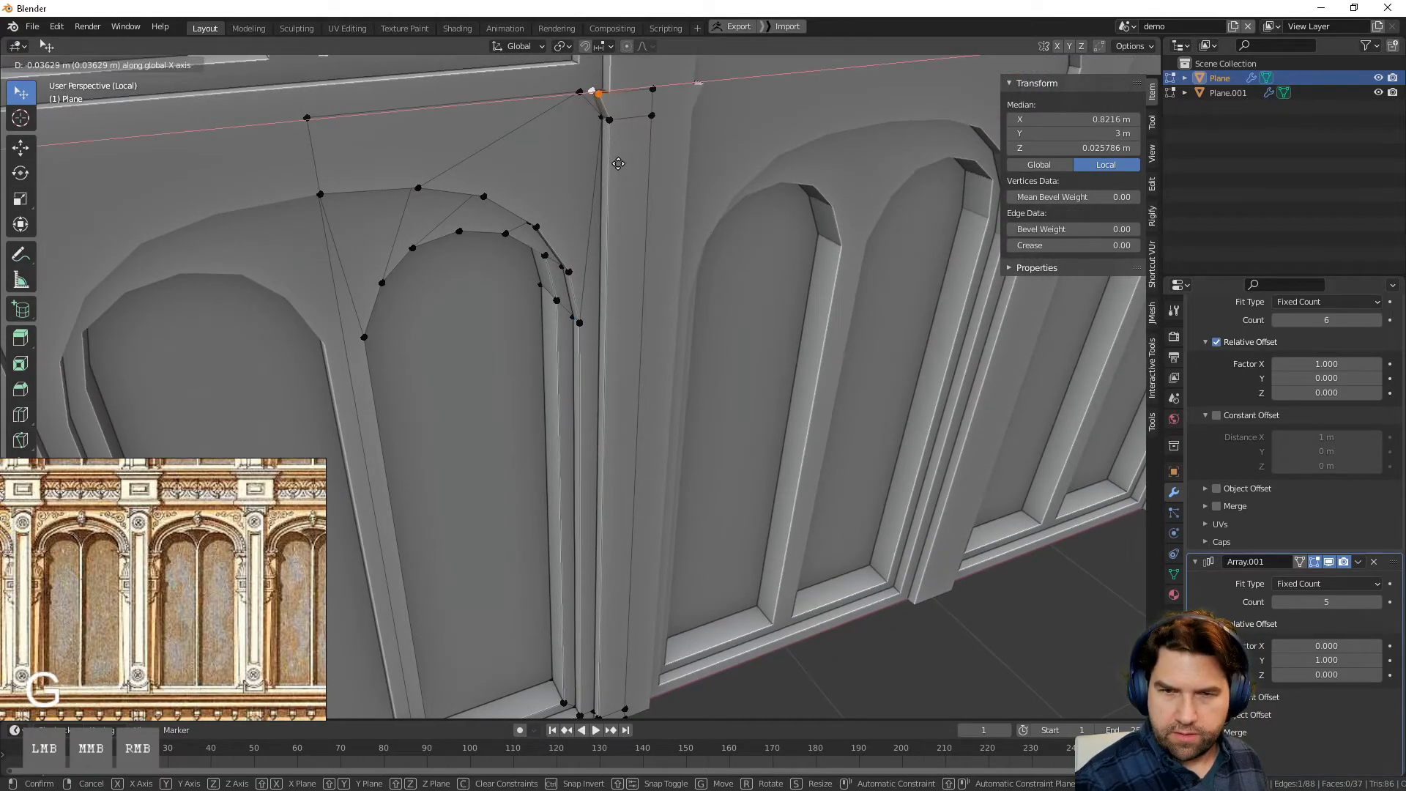
pyautogui.click(623, 175)
pyautogui.keyDown('shift'); pyautogui.moveTo(641, 506); pyautogui.dragTo(615, 433, button='middle'); pyautogui.keyUp('shift')
pyautogui.scroll(-2, 625, 361)
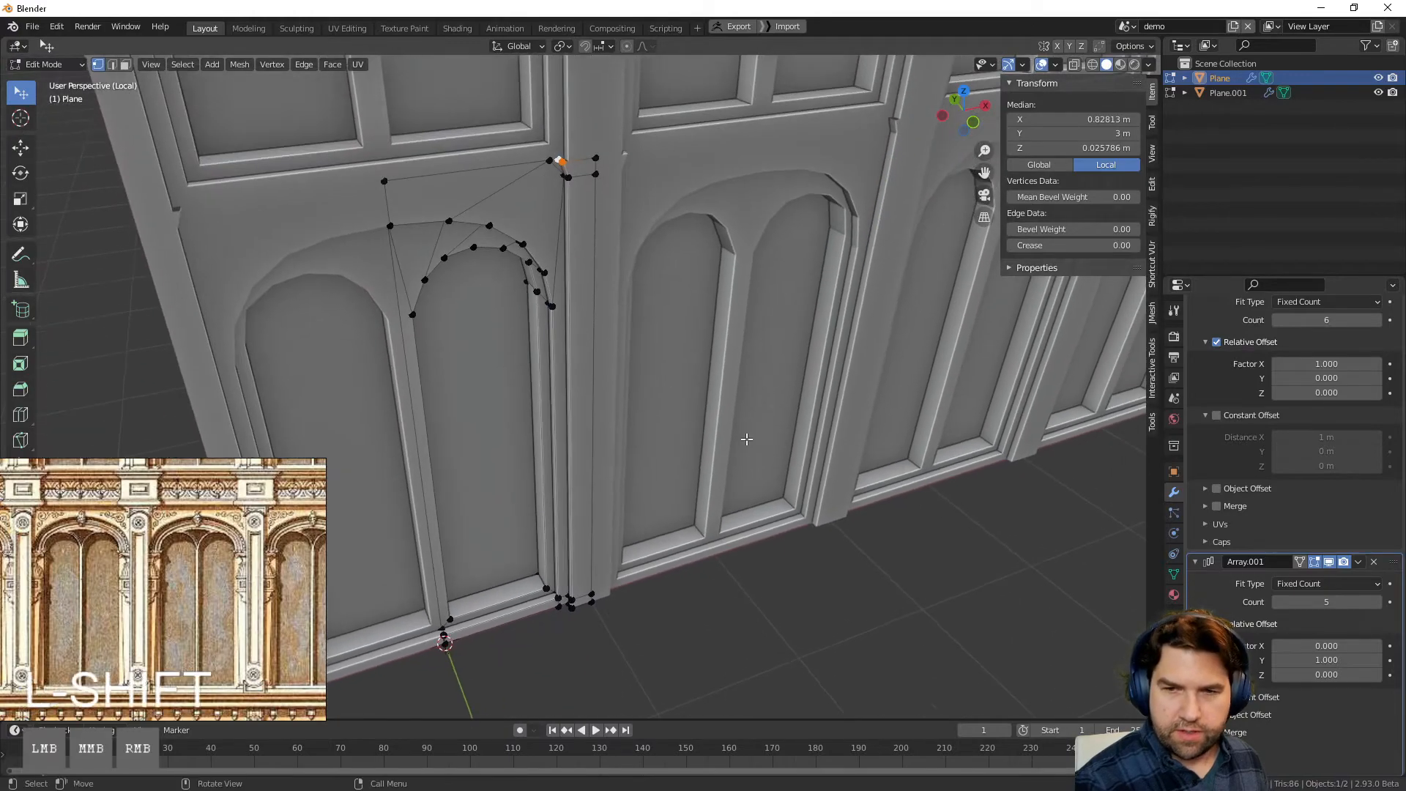
pyautogui.moveTo(747, 439); pyautogui.dragTo(687, 396, button='middle')
pyautogui.scroll(-6, 754, 366)
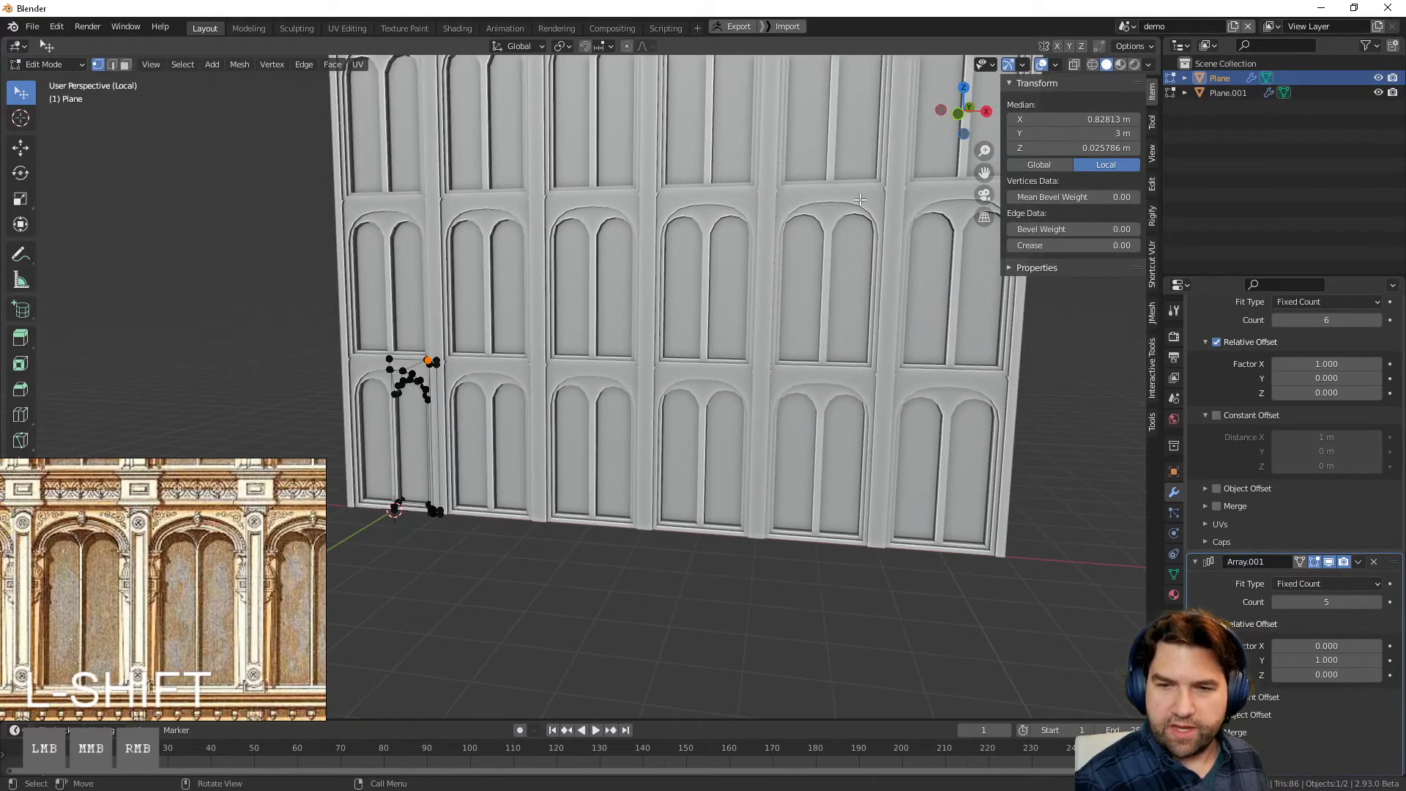
# Step: Leave mesh editing and delete the rotated side facade, keeping only the front one
pyautogui.moveTo(860, 200); pyautogui.dragTo(706, 515, button='middle')
pyautogui.press('Tab')
pyautogui.scroll(-2, 725, 491)
pyautogui.keyDown('shift'); pyautogui.moveTo(820, 429); pyautogui.dragTo(766, 444, button='middle'); pyautogui.keyUp('shift')
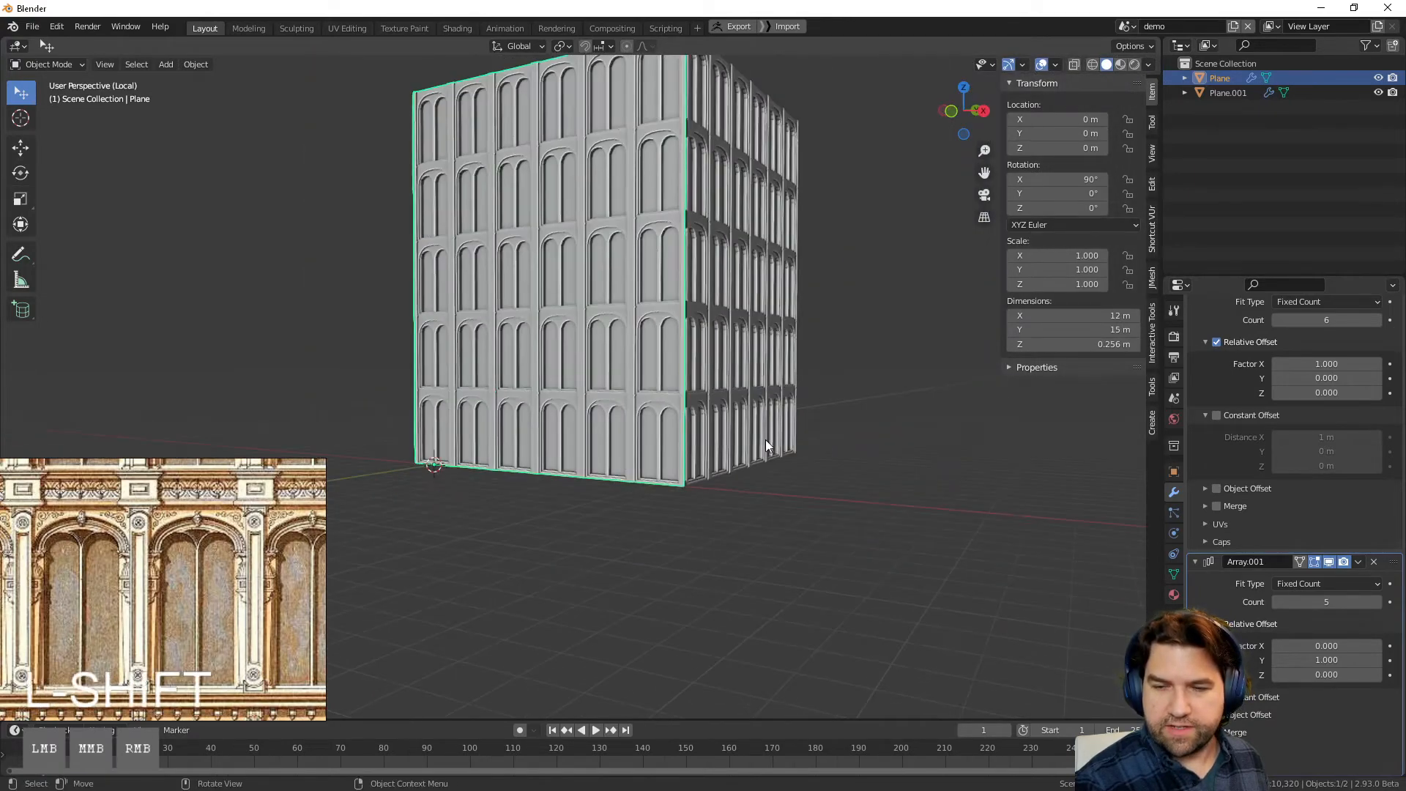
pyautogui.click(784, 375)
pyautogui.press('Delete')
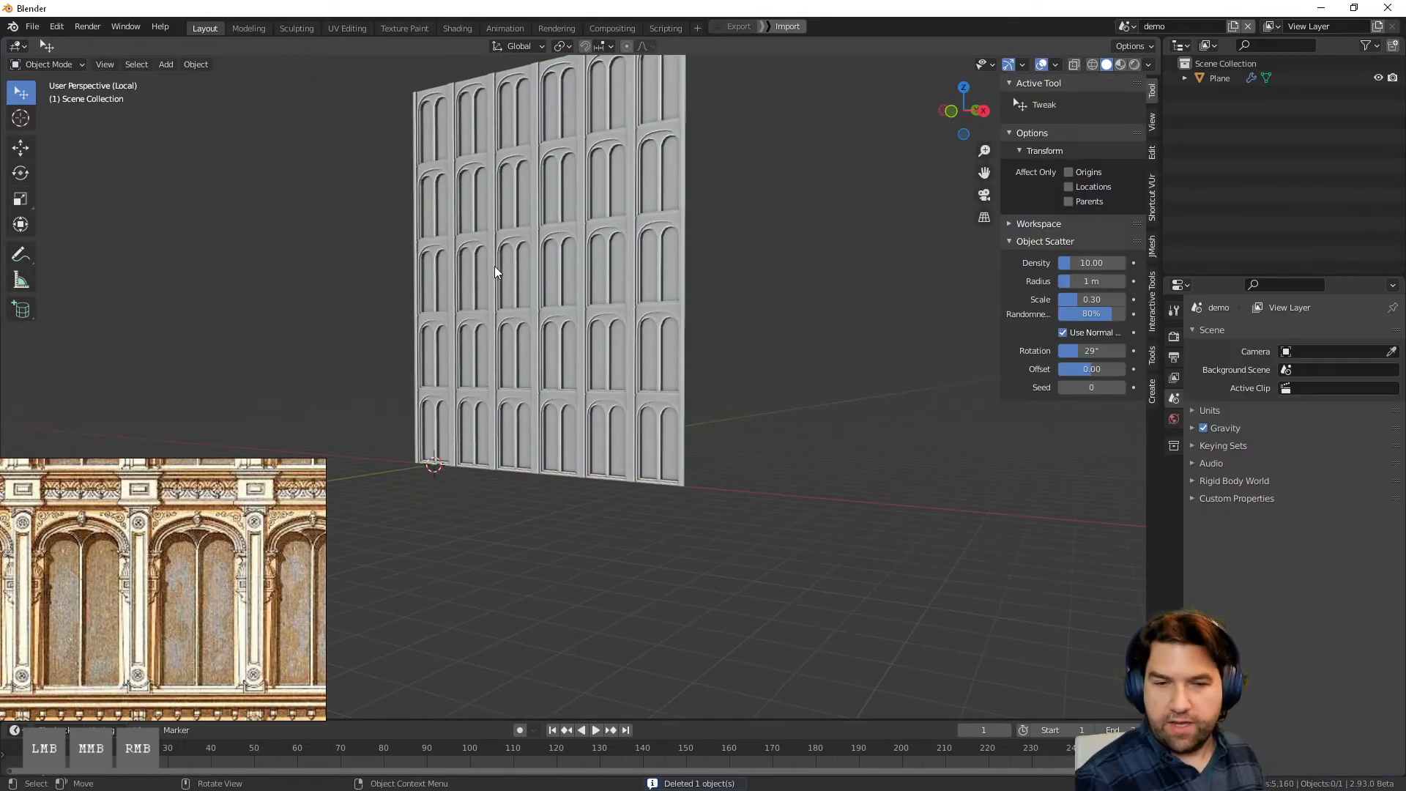
# Step: Remove the vertical Array modifier with count 5 from the front facade so a single storey remains
pyautogui.click(494, 271)
pyautogui.scroll(-5, 1338, 495)
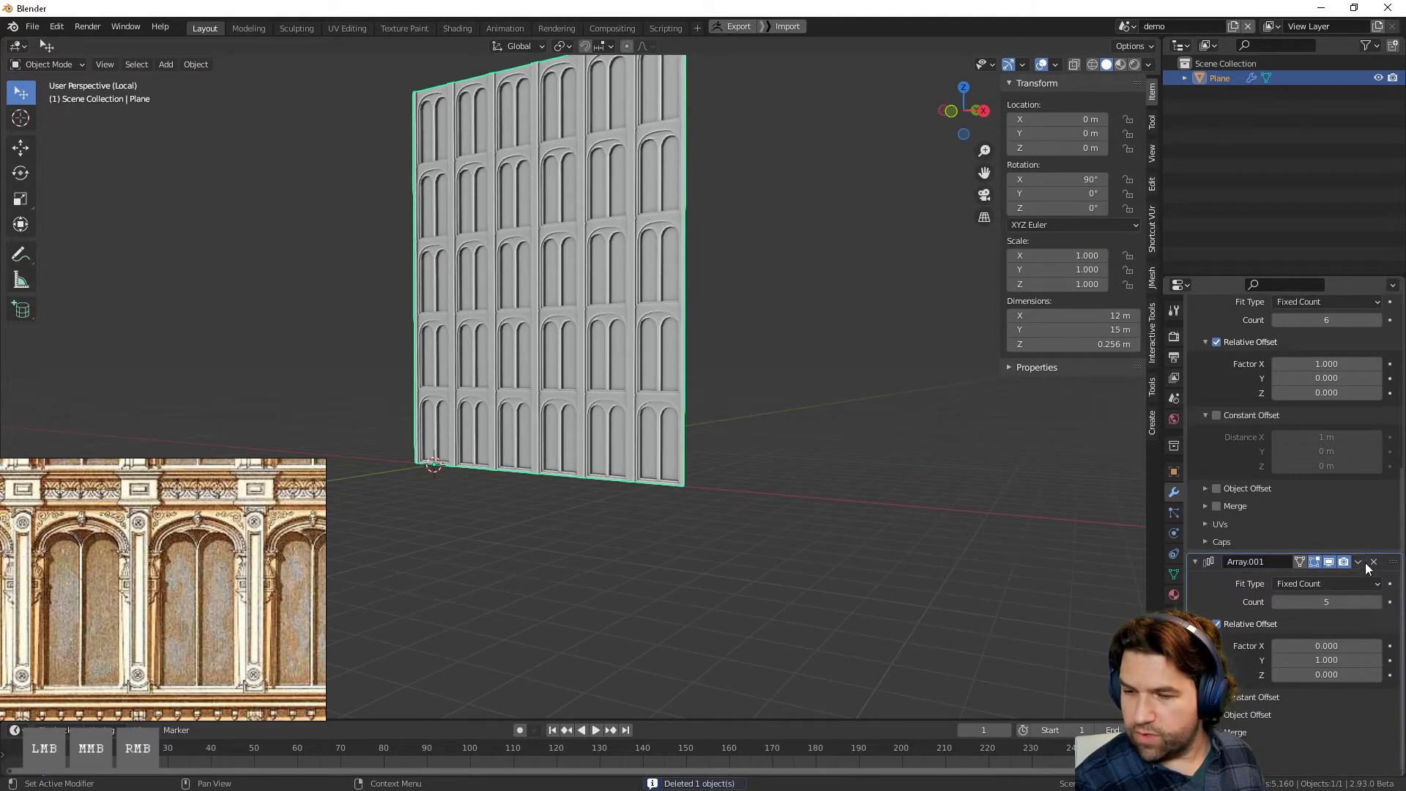
pyautogui.click(1373, 561)
pyautogui.scroll(4, 491, 481)
pyautogui.keyDown('shift'); pyautogui.moveTo(491, 480); pyautogui.dragTo(593, 488, button='middle'); pyautogui.keyUp('shift')
pyautogui.scroll(3, 644, 424)
pyautogui.click(1283, 335)
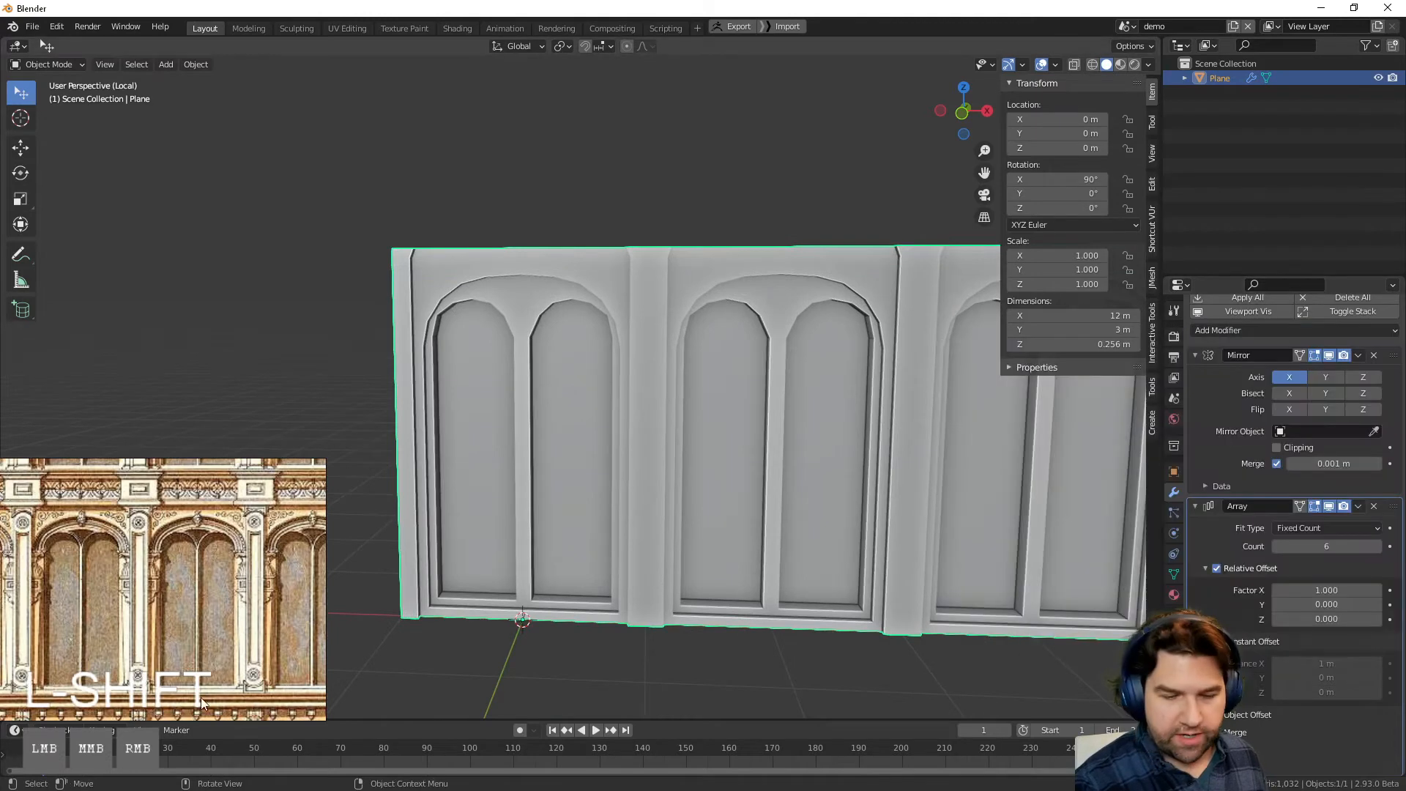
# Step: Examine the pilasters, arches and base mouldings in the reference drawing against the single-storey window row
pyautogui.scroll(3, 275, 560)
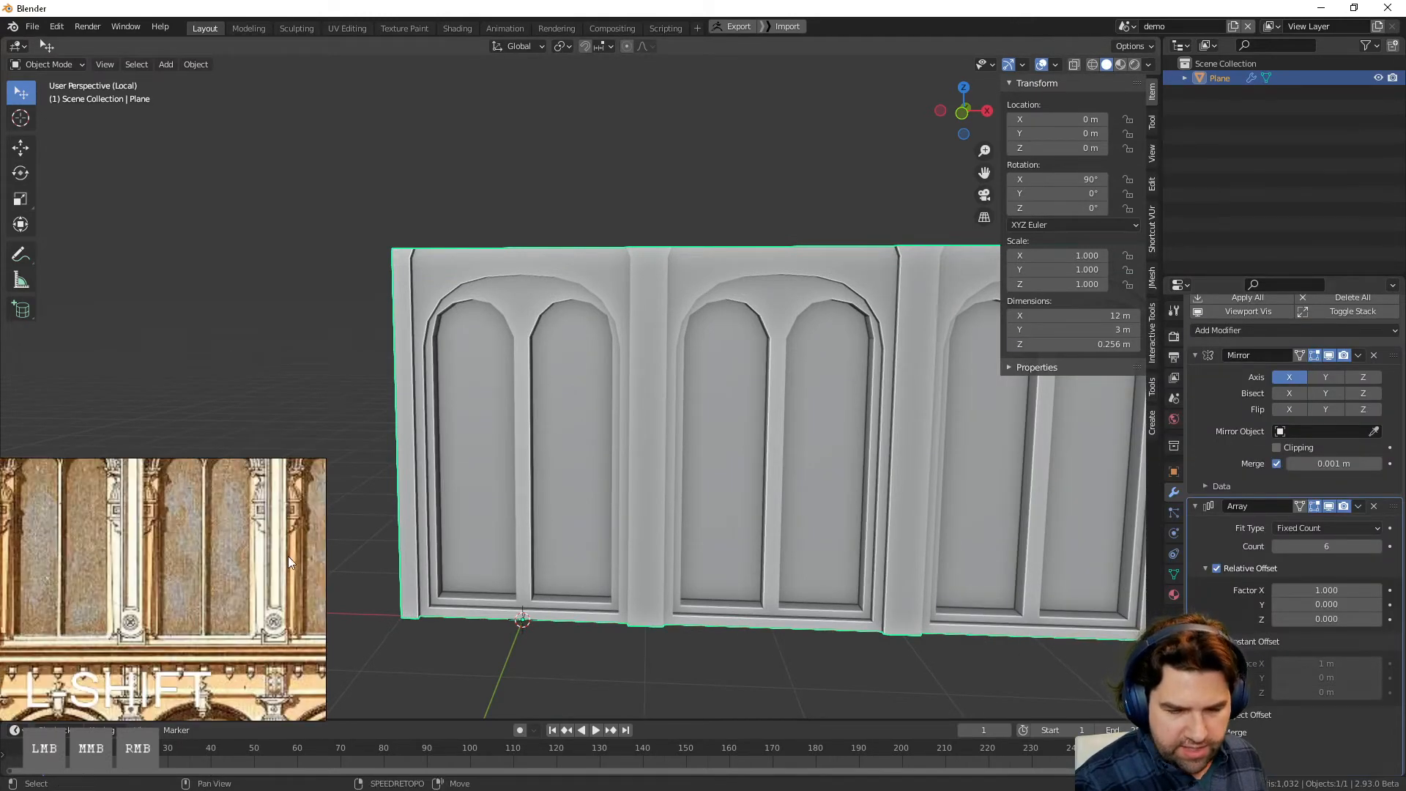
pyautogui.scroll(-3, 264, 594)
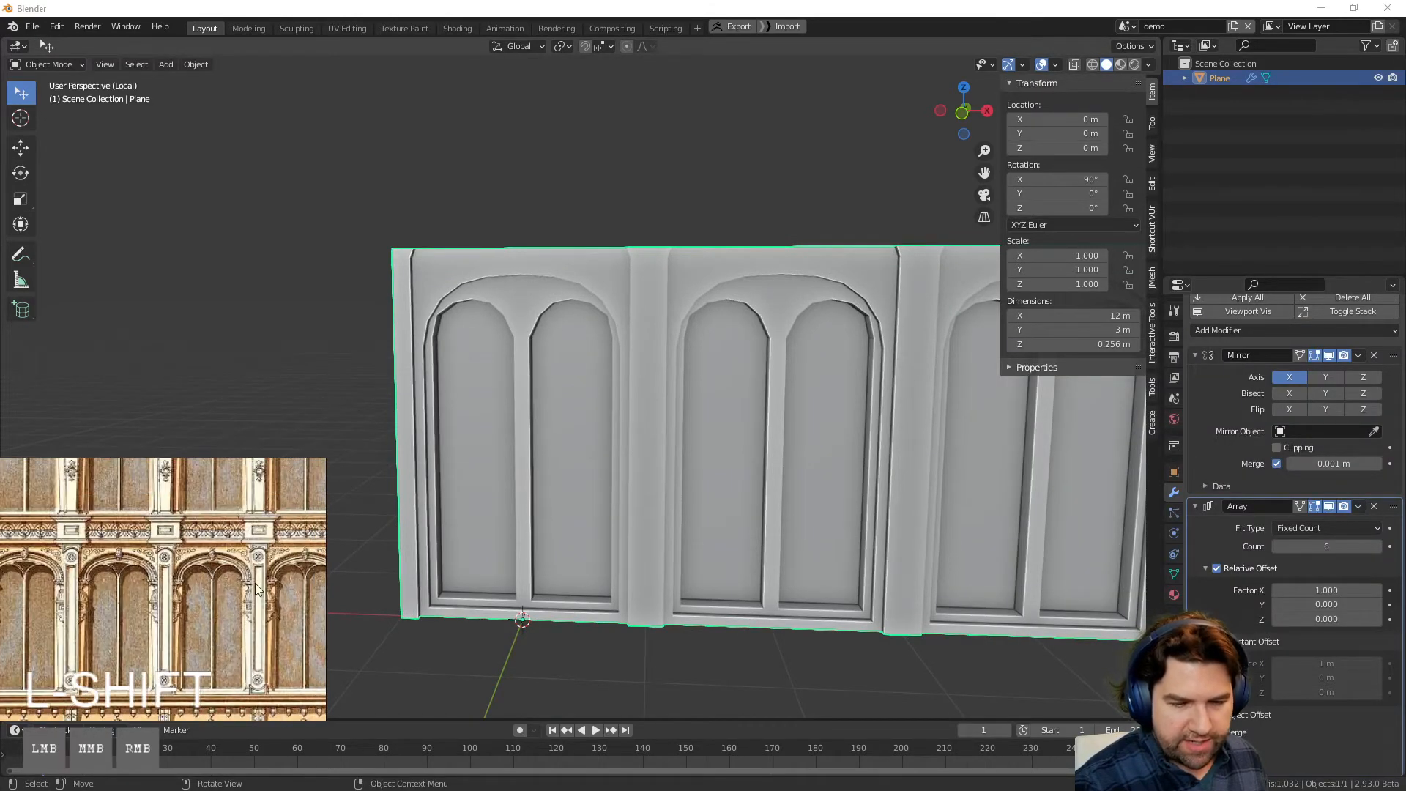
pyautogui.scroll(1, 249, 542)
pyautogui.scroll(-3, 453, 530)
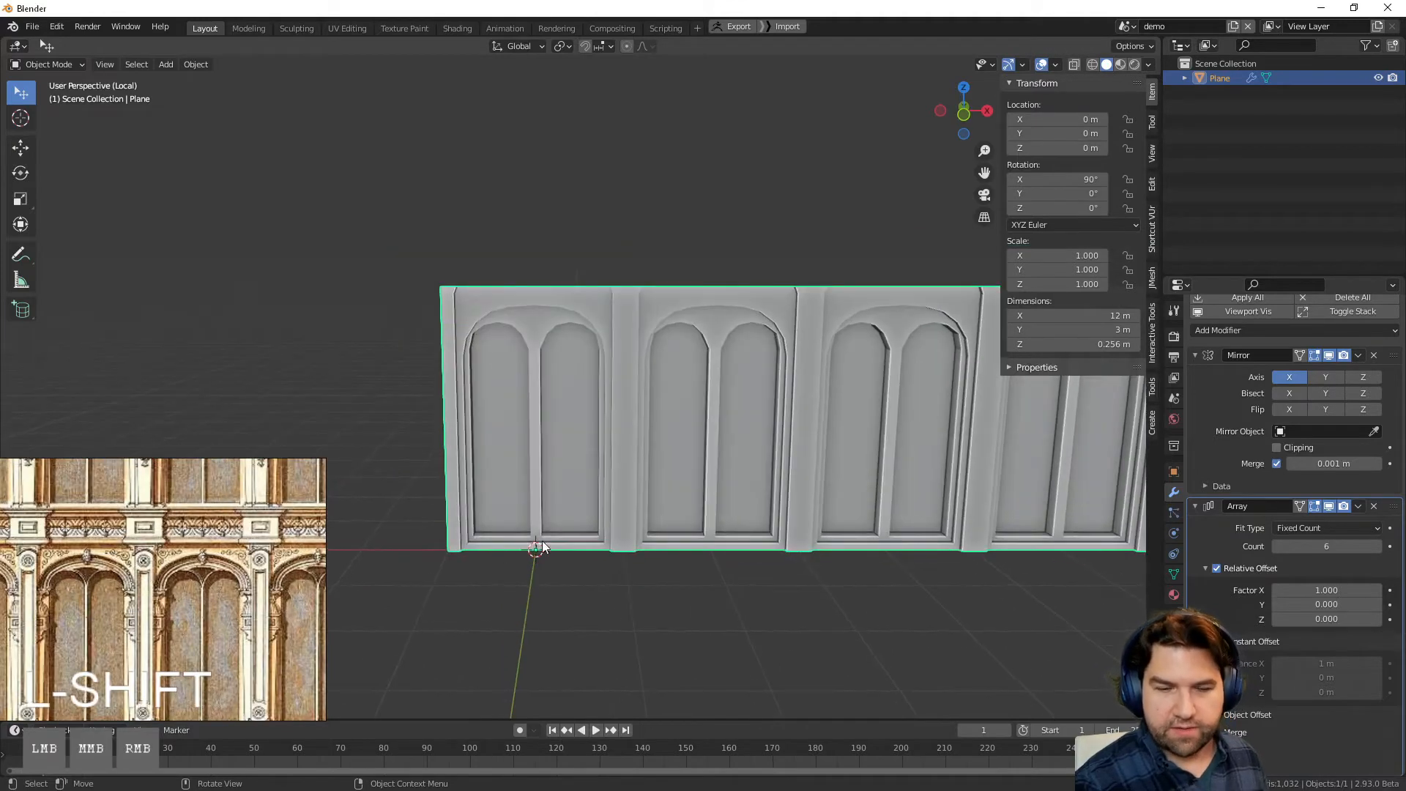
pyautogui.moveTo(618, 529); pyautogui.dragTo(678, 581, button='middle')
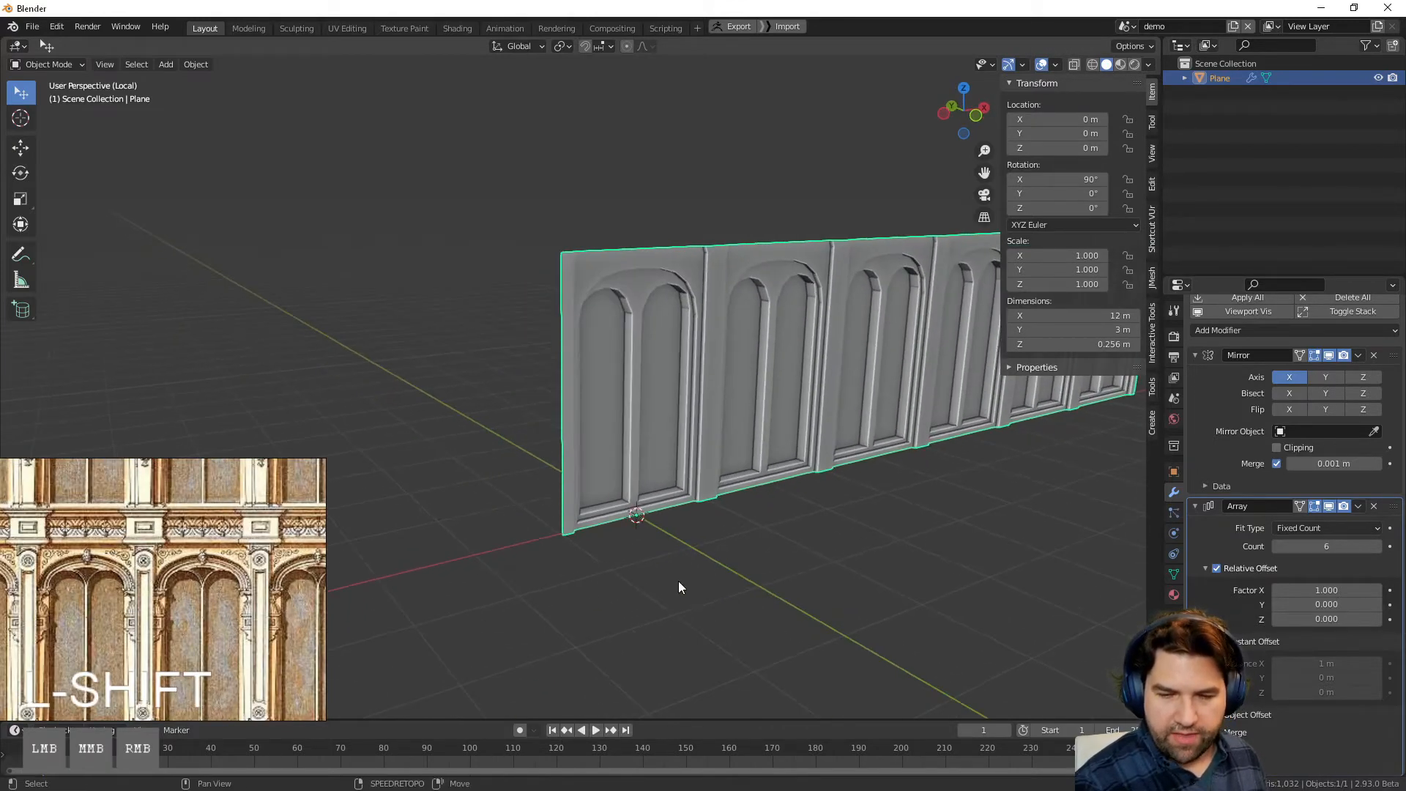
pyautogui.moveTo(195, 565); pyautogui.dragTo(192, 535, button='middle')
pyautogui.scroll(2, 218, 591)
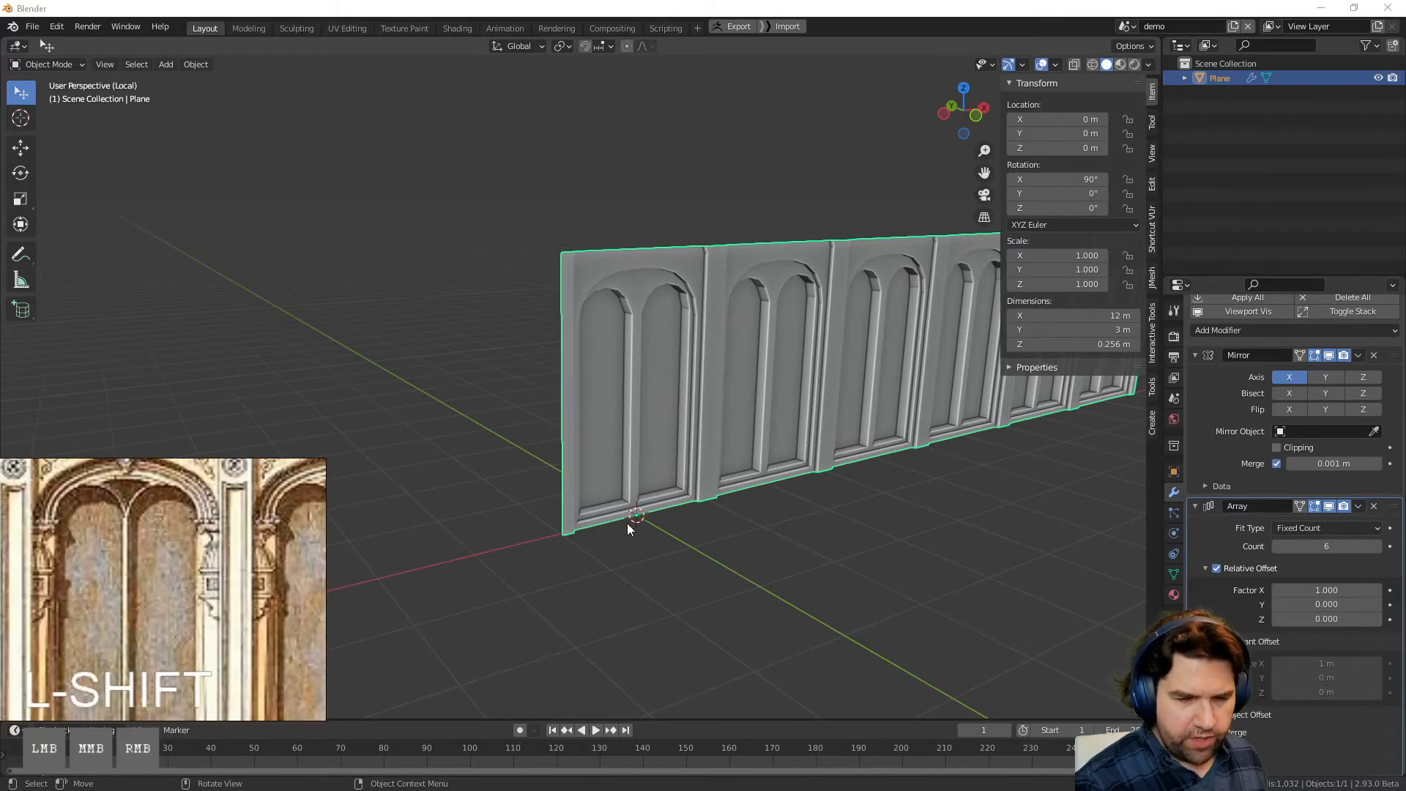
pyautogui.moveTo(627, 523); pyautogui.dragTo(342, 551, button='middle')
pyautogui.scroll(-3, 227, 555)
pyautogui.moveTo(192, 565); pyautogui.dragTo(182, 529, button='middle')
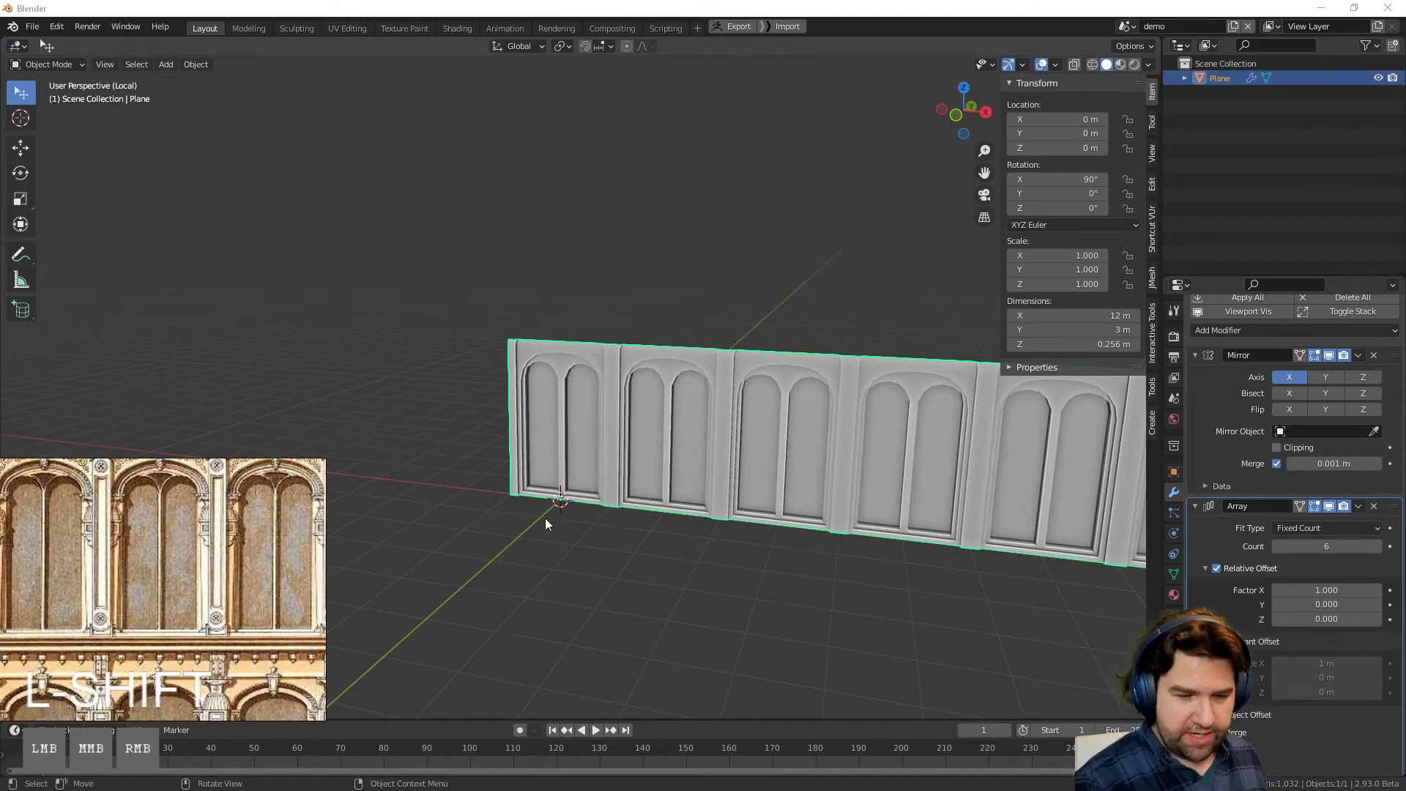
pyautogui.moveTo(545, 520); pyautogui.dragTo(645, 517, button='middle')
pyautogui.scroll(3, 276, 542)
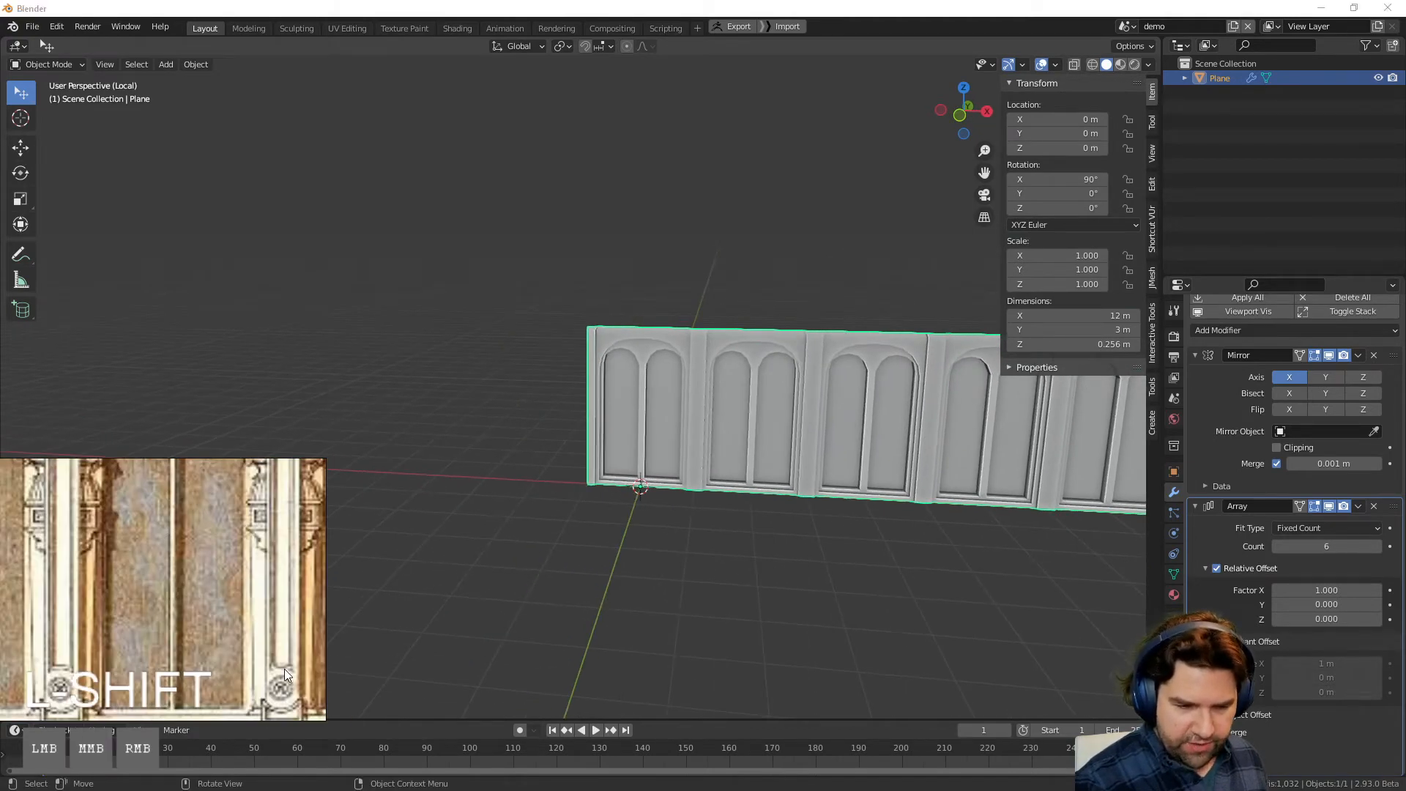
pyautogui.scroll(-3, 275, 644)
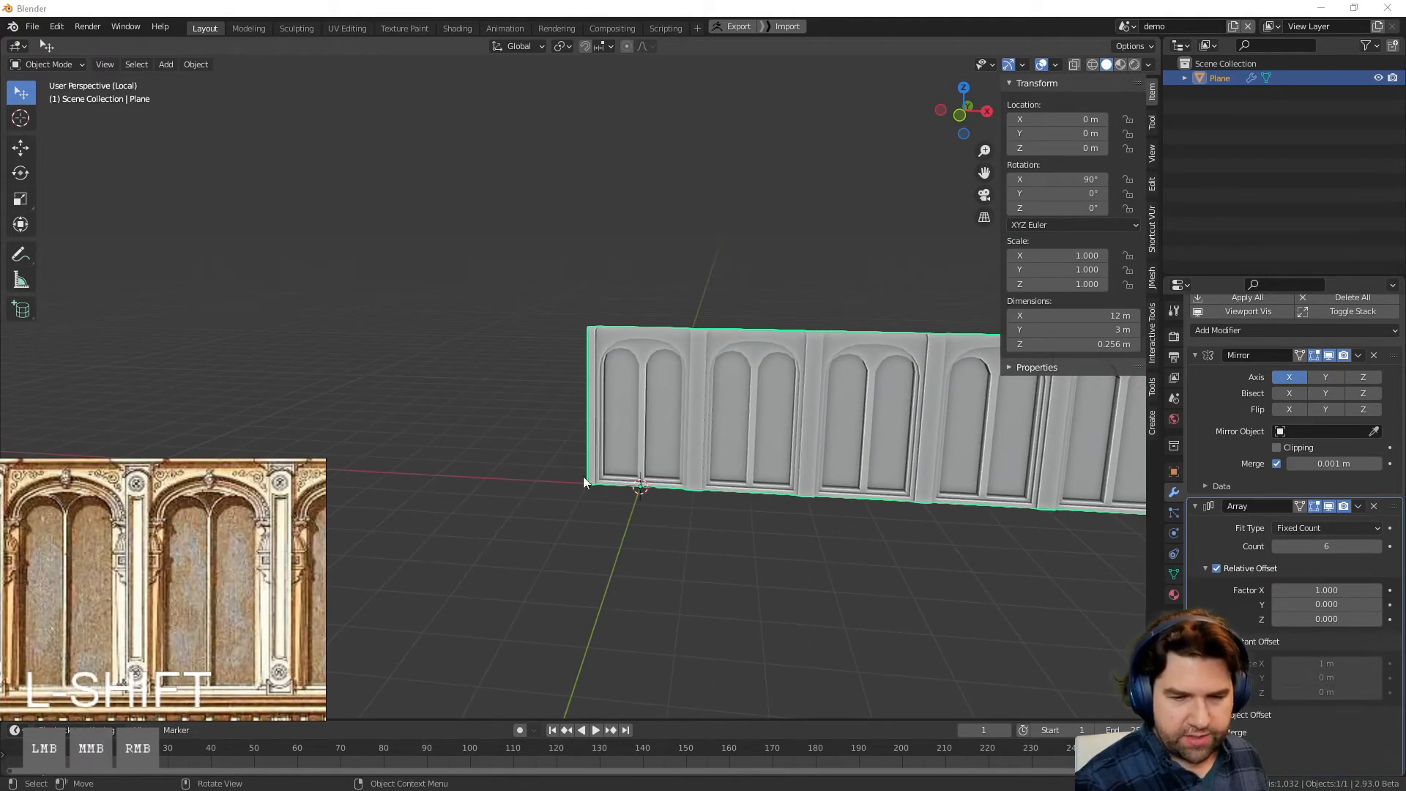
# Step: Open the facade's mesh for editing and inset the tall front face of the first module's pilaster by about 0.05 m
pyautogui.click(707, 385)
pyautogui.click(700, 384)
pyautogui.press('Tab')
pyautogui.scroll(3, 816, 377)
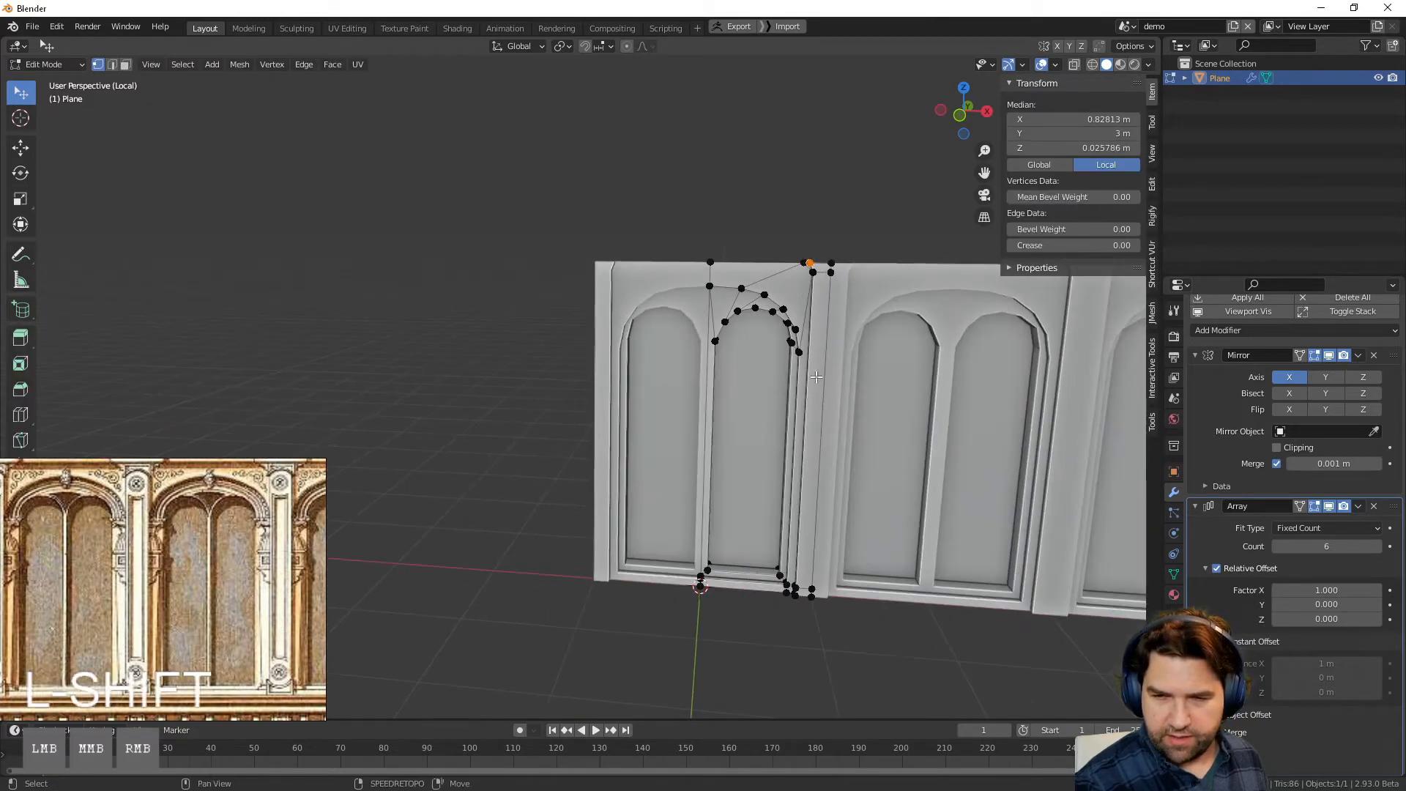
pyautogui.scroll(3, 562, 351)
pyautogui.keyDown('shift'); pyautogui.moveTo(816, 377); pyautogui.dragTo(584, 352, button='middle'); pyautogui.keyUp('shift')
pyautogui.click(540, 306)
pyautogui.moveTo(533, 469); pyautogui.dragTo(556, 437, button='middle')
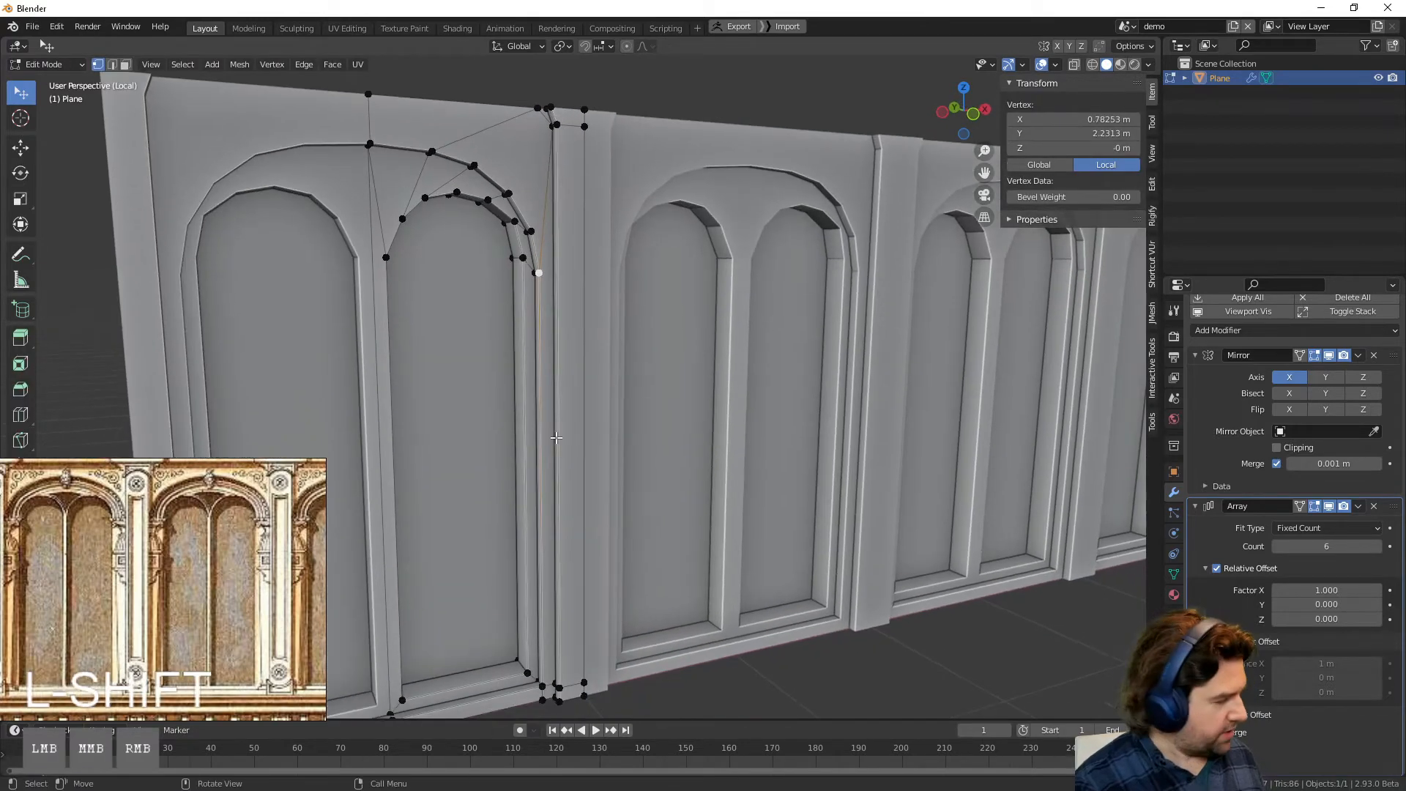
pyautogui.press('3')
pyautogui.click(556, 585)
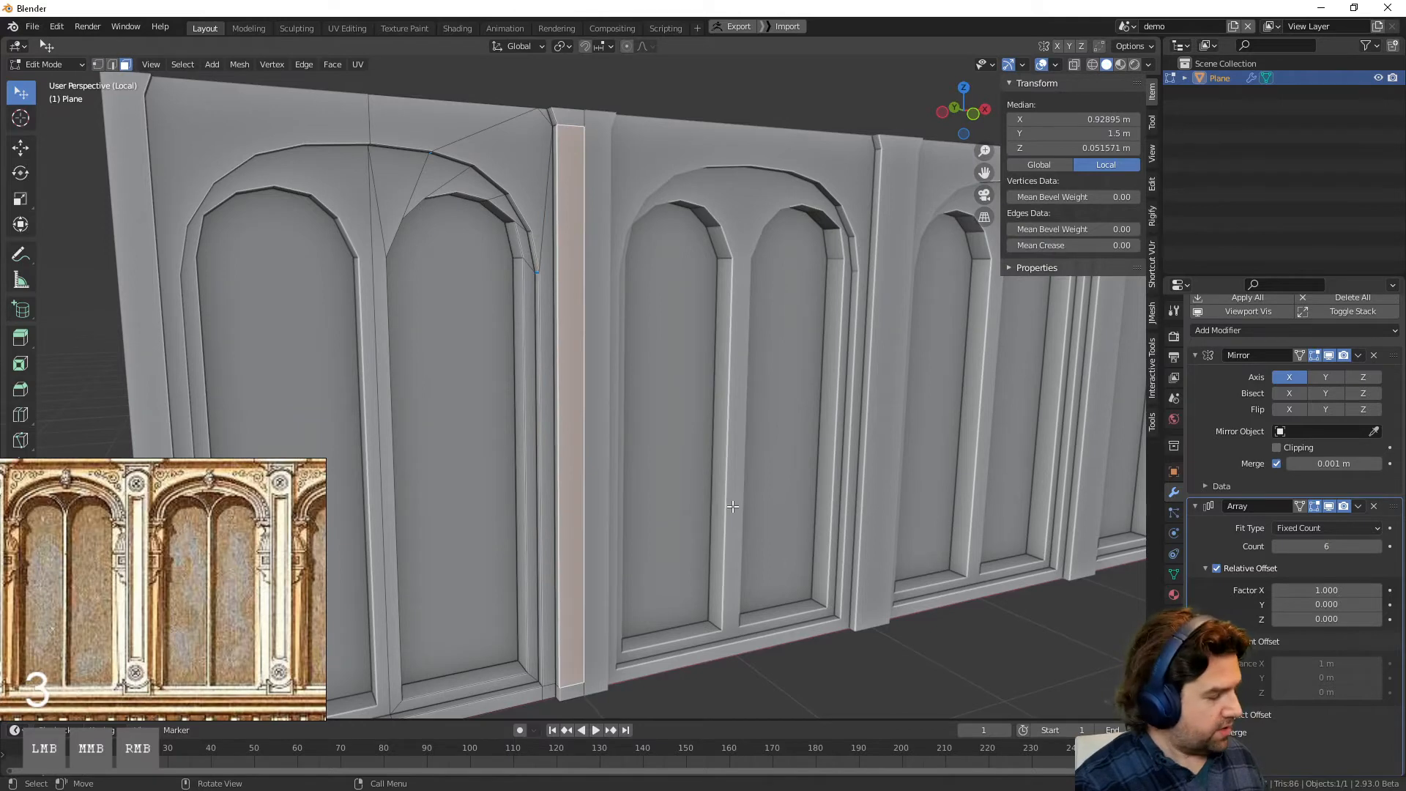
pyautogui.press('i')
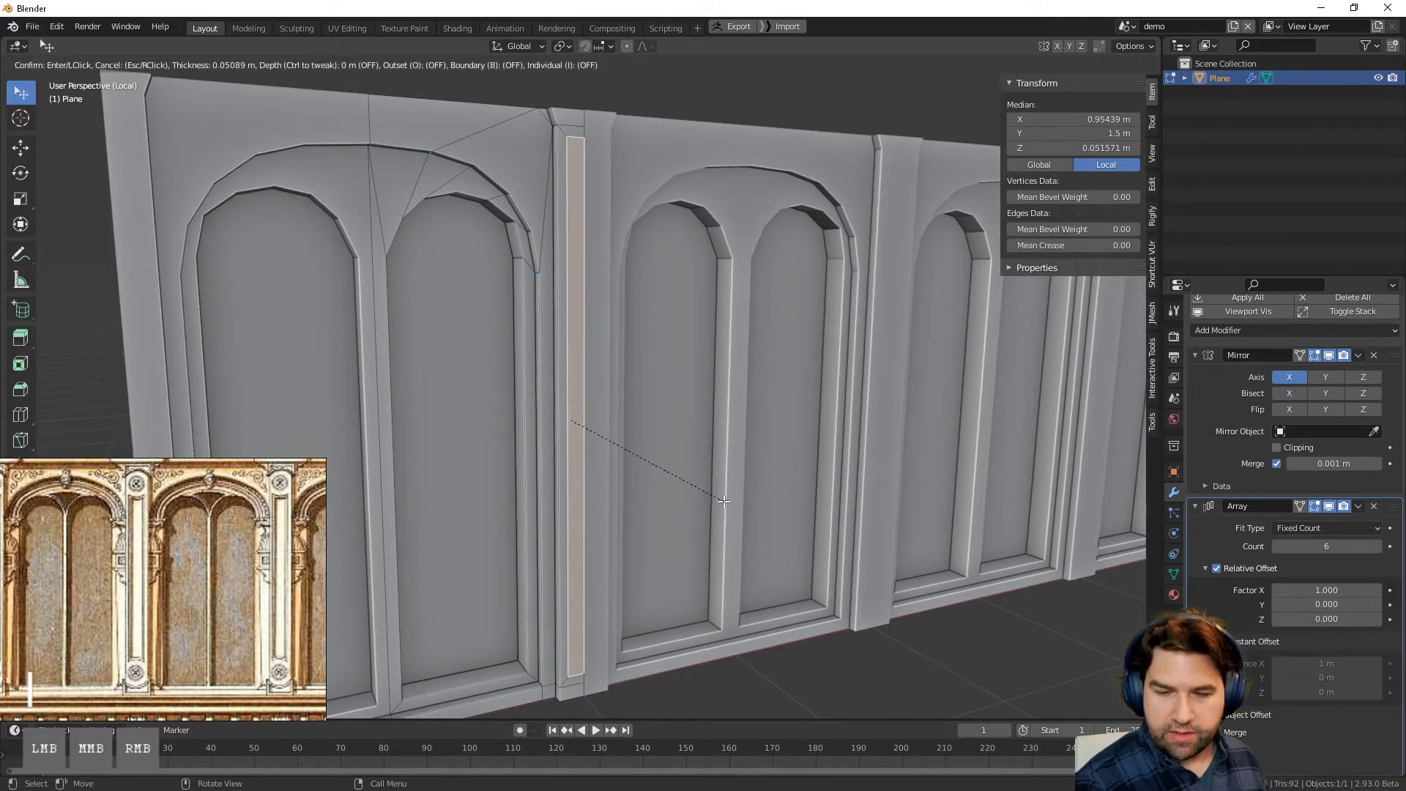
pyautogui.click(724, 500)
# Step: Scale the inset pilaster face to about 0.82 along Z and extrude it about 0.04 m inward as a recess
pyautogui.press('s')
pyautogui.press('z')
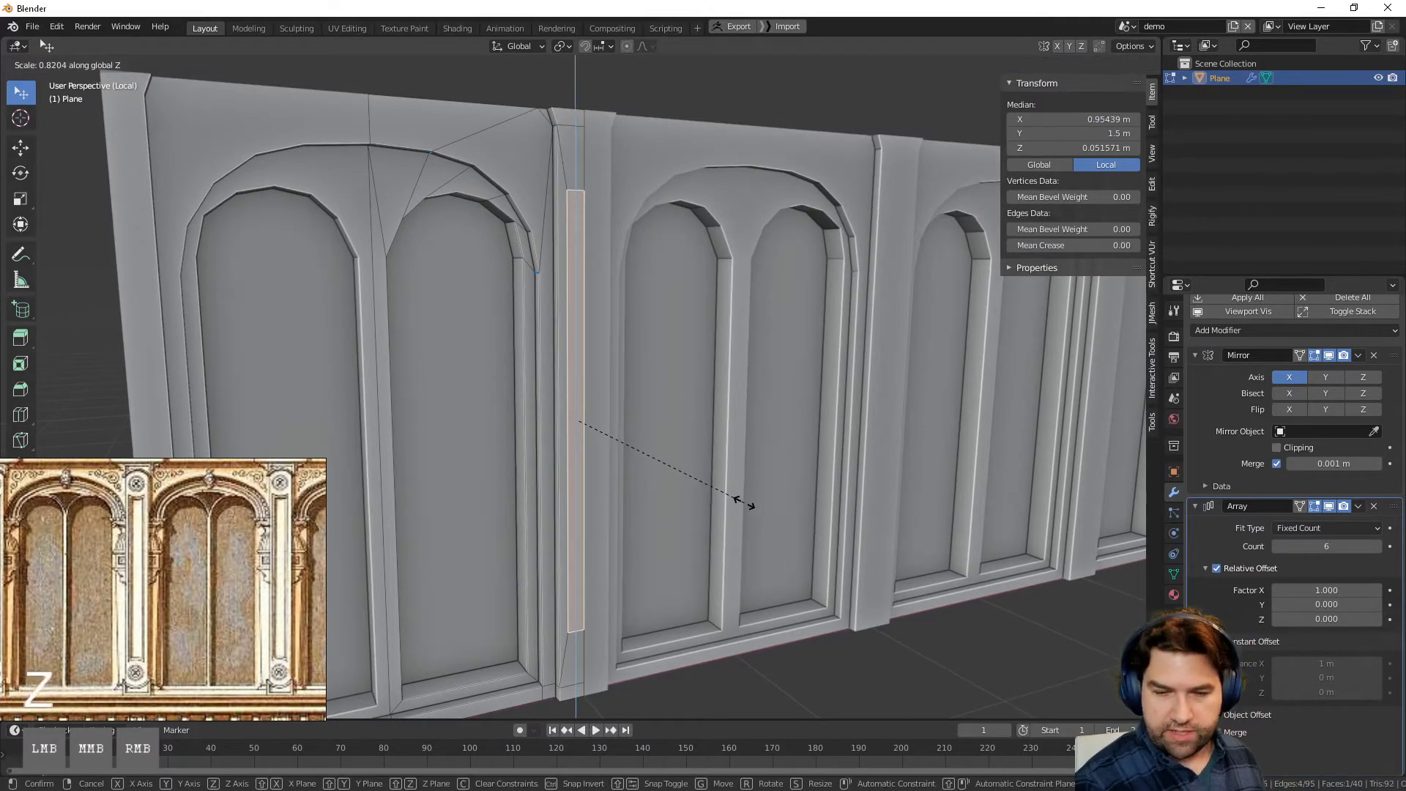
pyautogui.click(743, 502)
pyautogui.moveTo(744, 502); pyautogui.dragTo(841, 577, button='middle')
pyautogui.press('e')
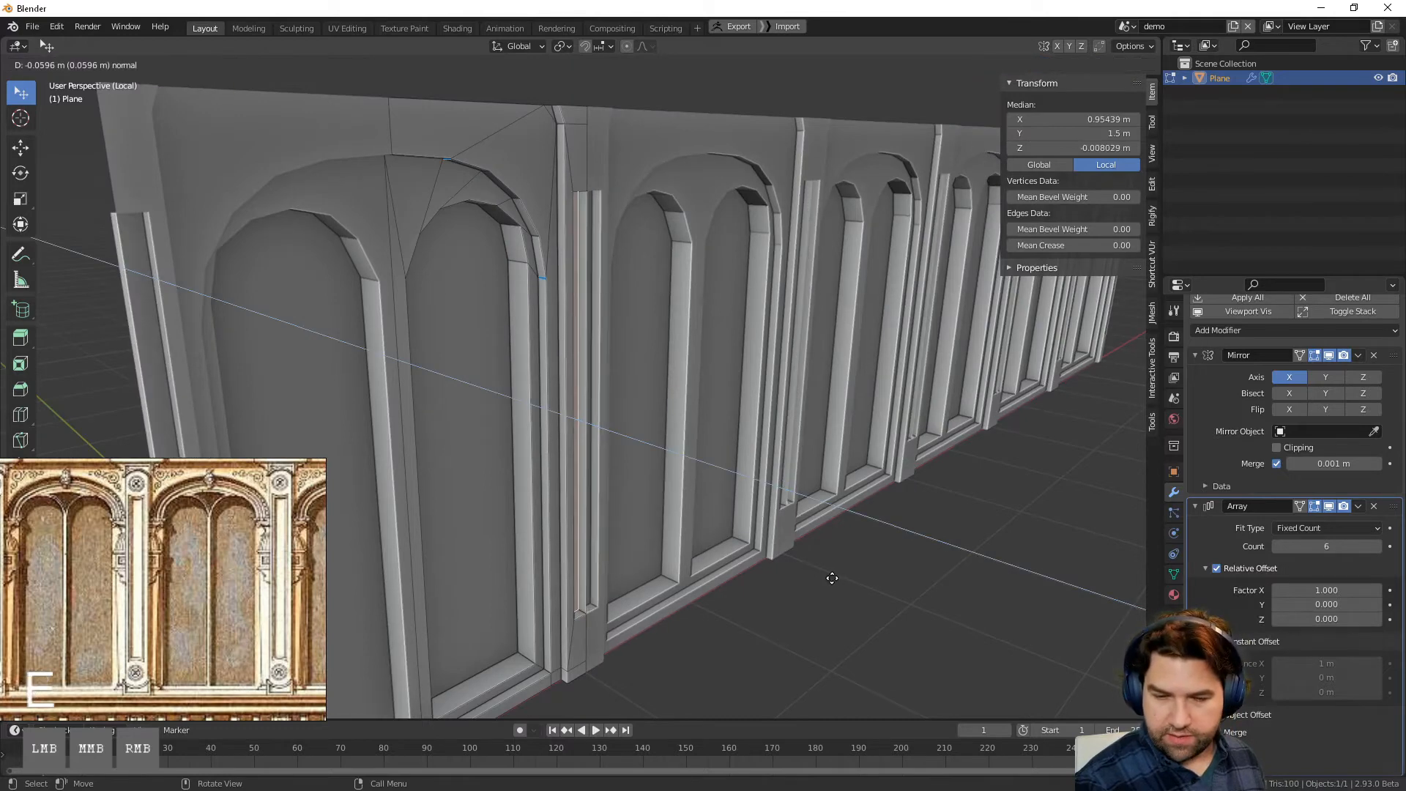
pyautogui.click(622, 422)
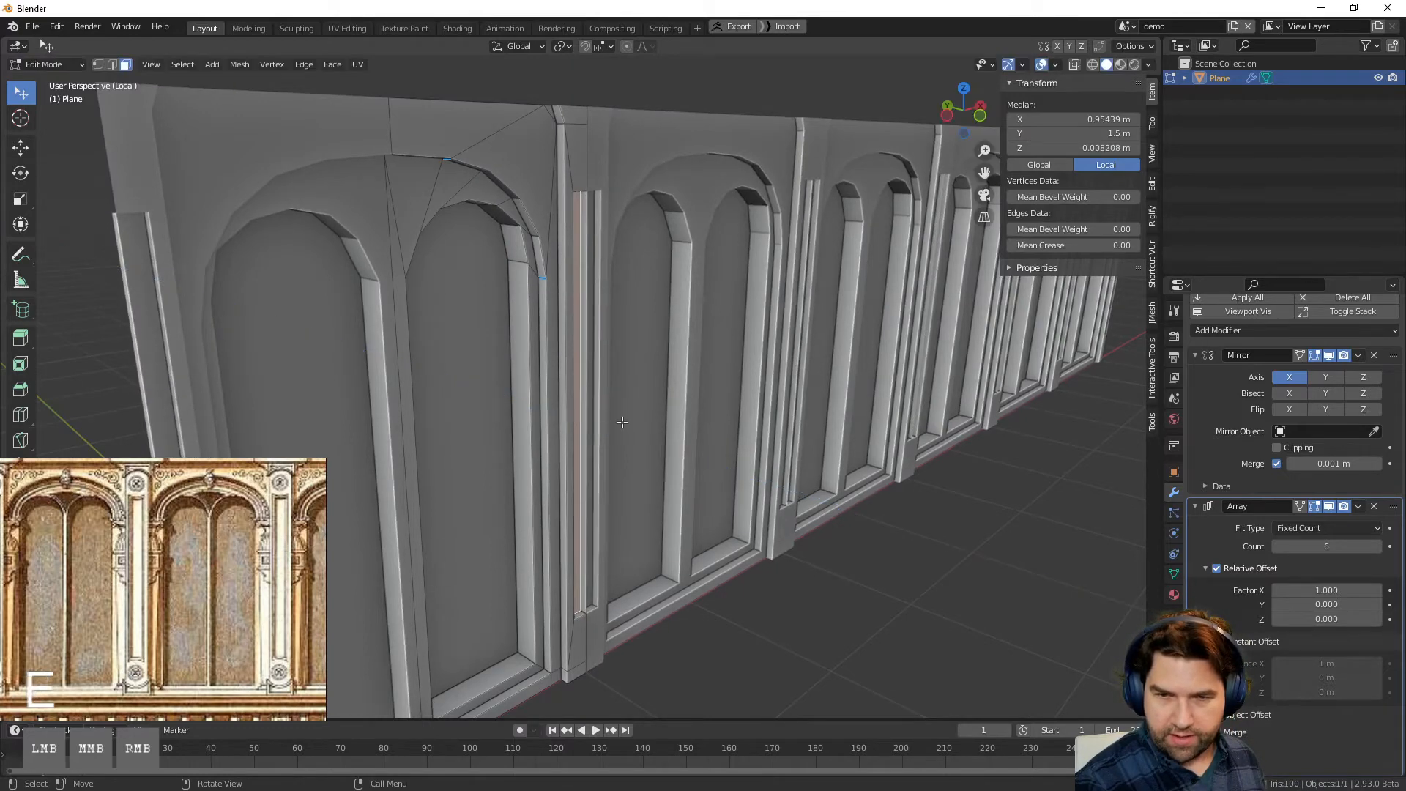
# Step: Delete the inner side face at the pilaster's centre seam so the recess runs across, and leave mesh editing
pyautogui.click(582, 276)
pyautogui.press('x')
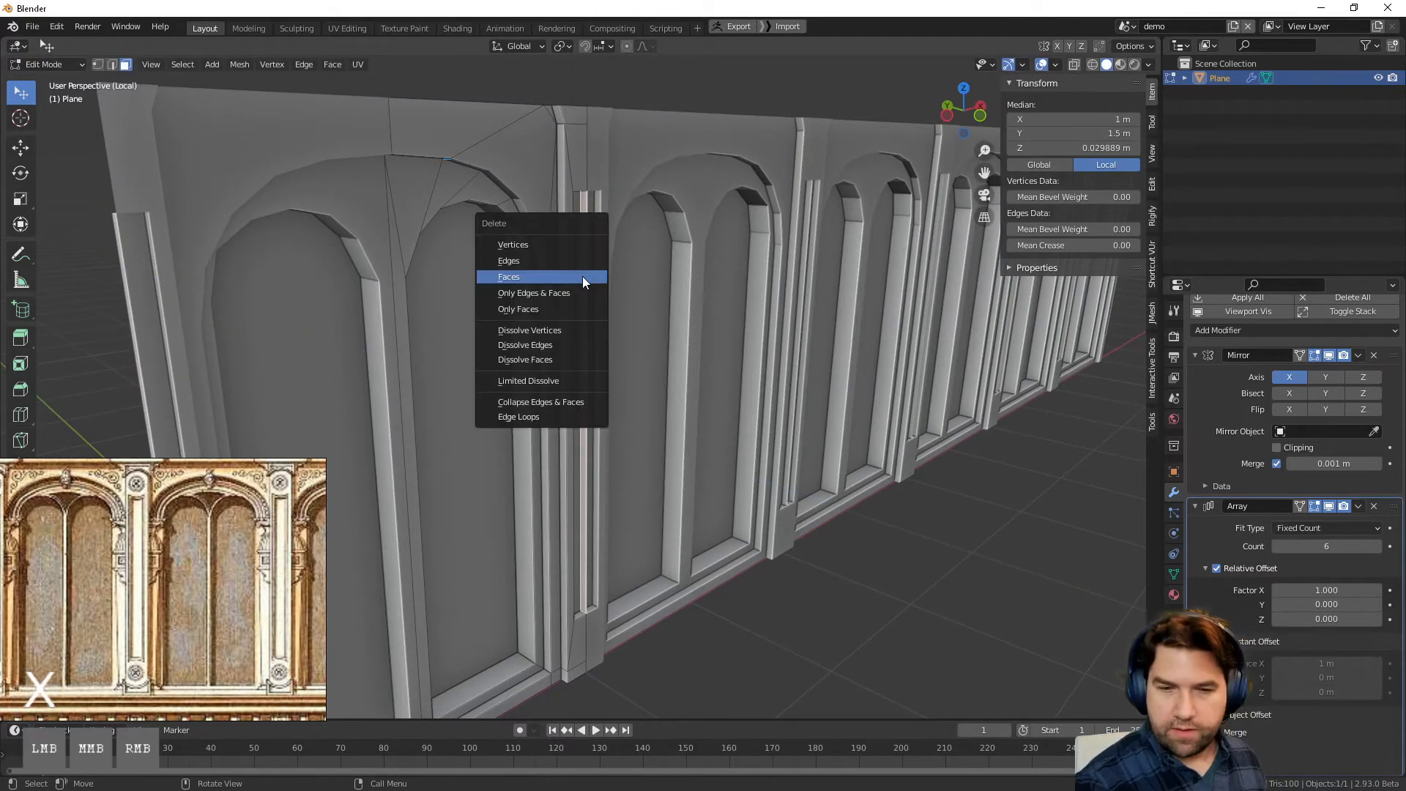
pyautogui.click(583, 276)
pyautogui.press('Tab')
pyautogui.scroll(-4, 851, 613)
pyautogui.click(734, 599)
pyautogui.moveTo(850, 612); pyautogui.dragTo(718, 579, button='middle')
pyautogui.scroll(-3, 670, 564)
pyautogui.scroll(-4, 218, 586)
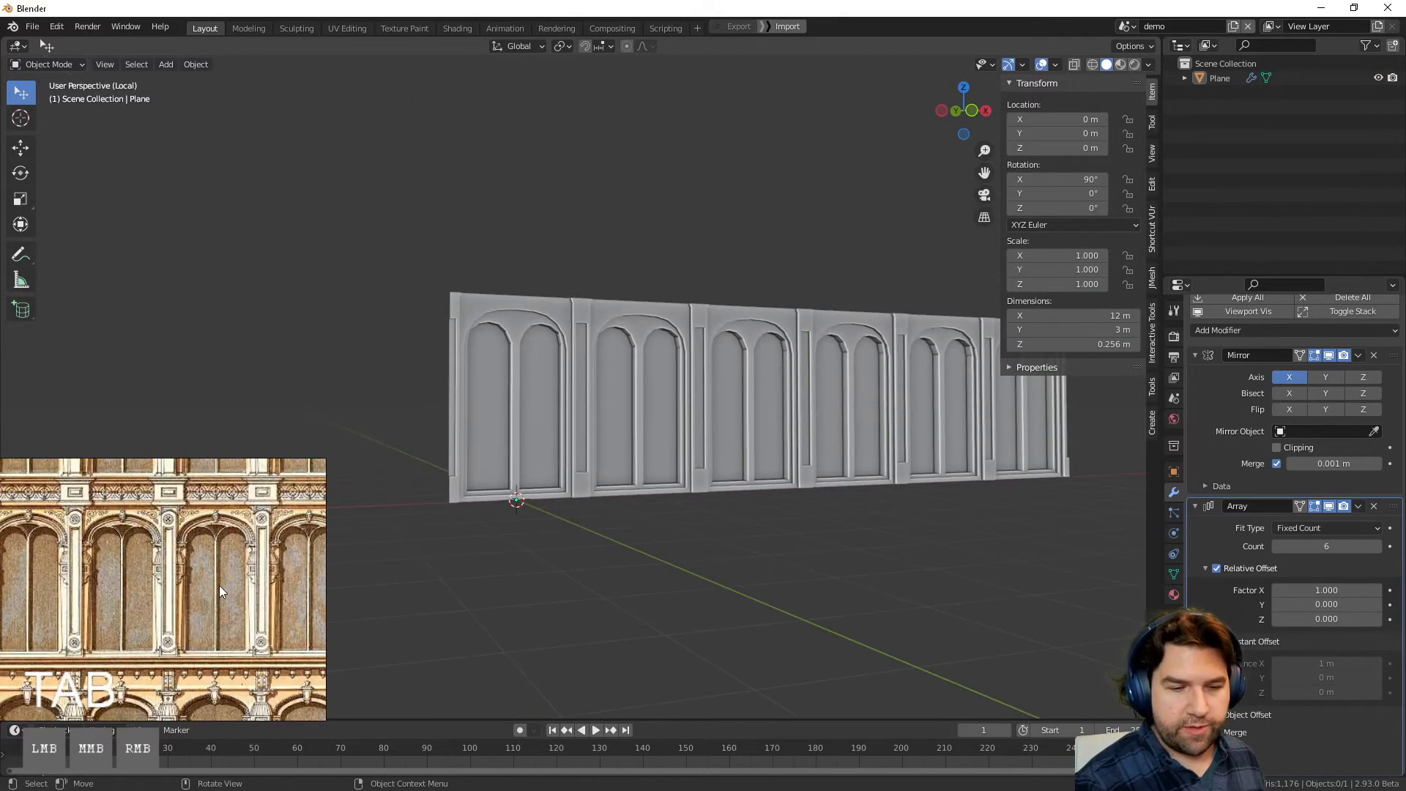
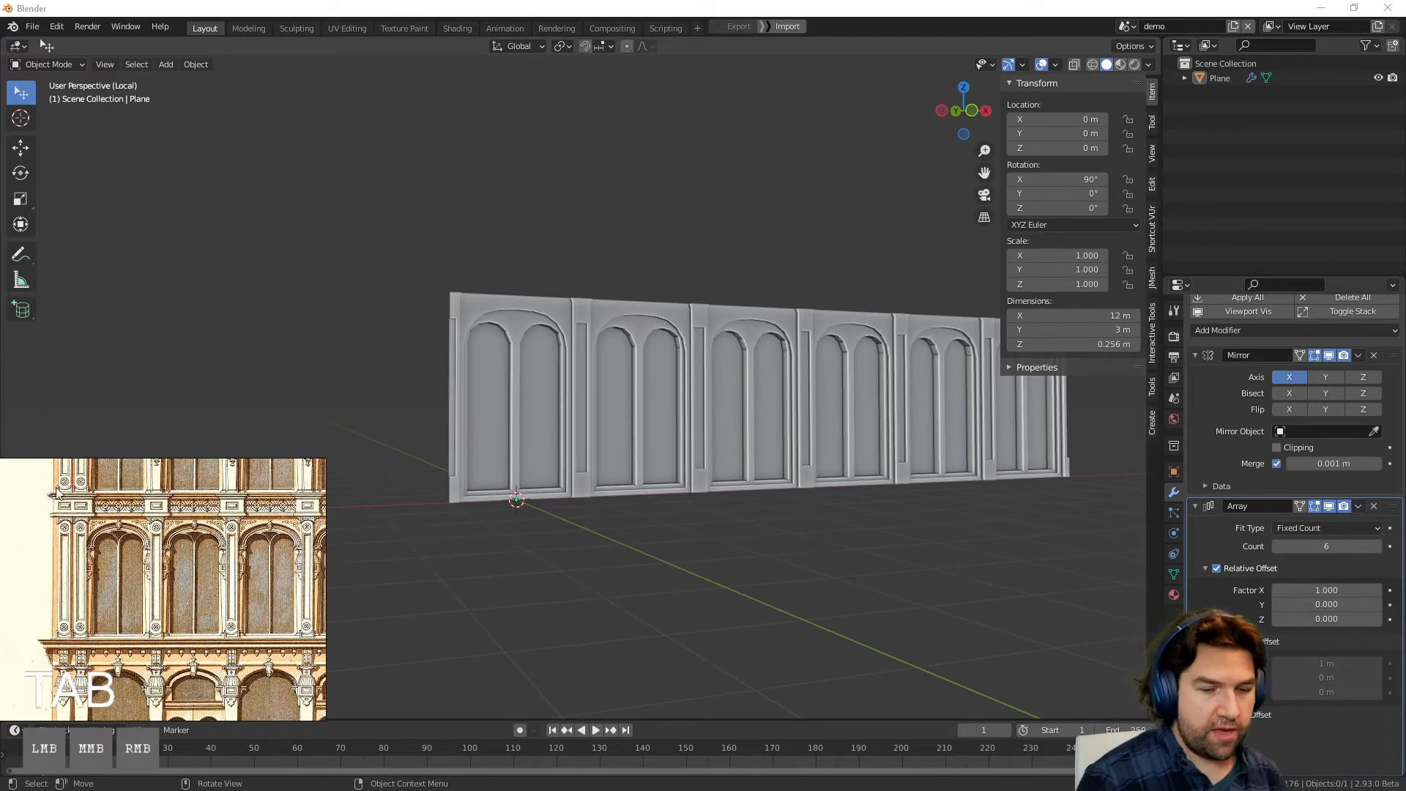
# Step: Duplicate the facade along X to about -5.66 m and remove the copy's Array modifier to leave a single module
pyautogui.click(568, 478)
pyautogui.scroll(-2, 108, 599)
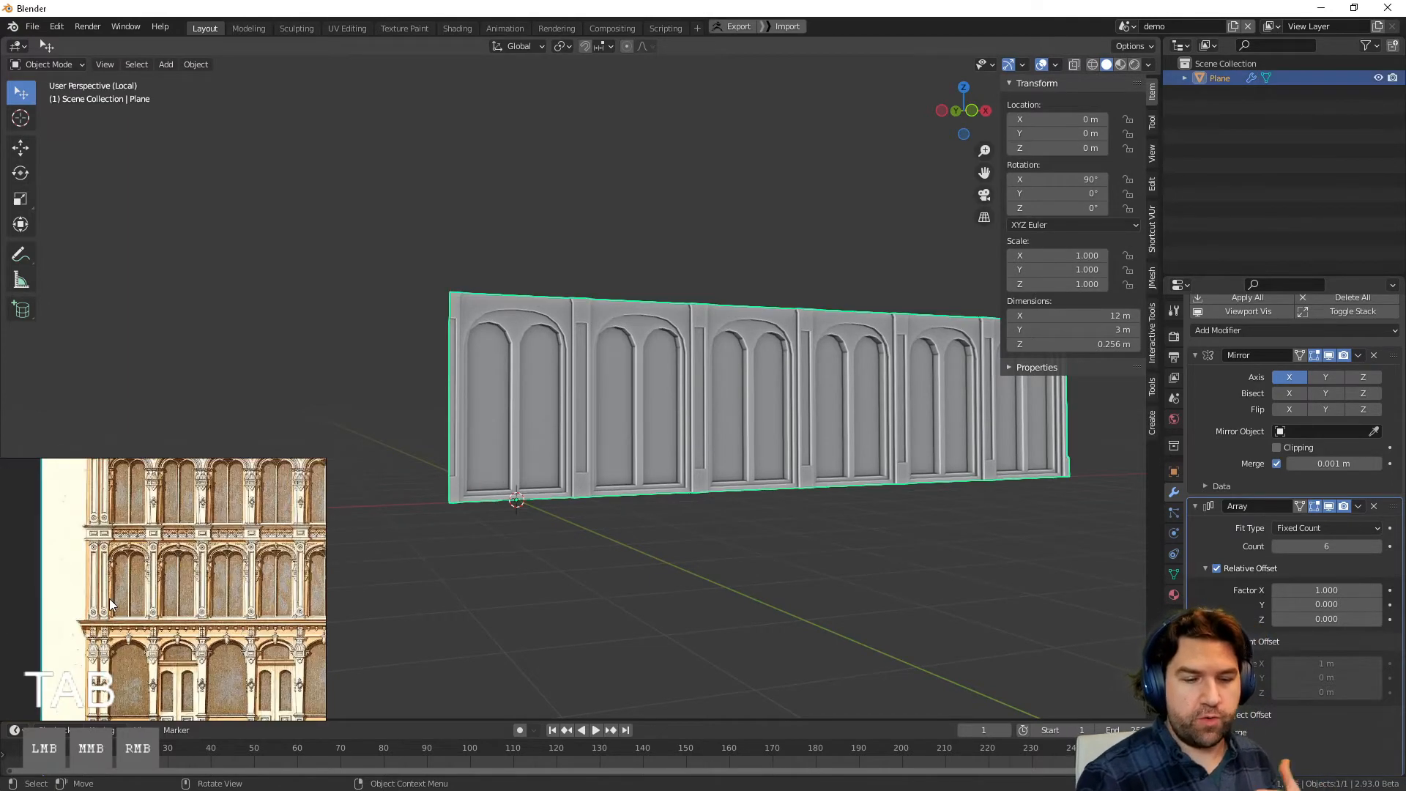
pyautogui.moveTo(311, 495); pyautogui.dragTo(244, 519, button='middle')
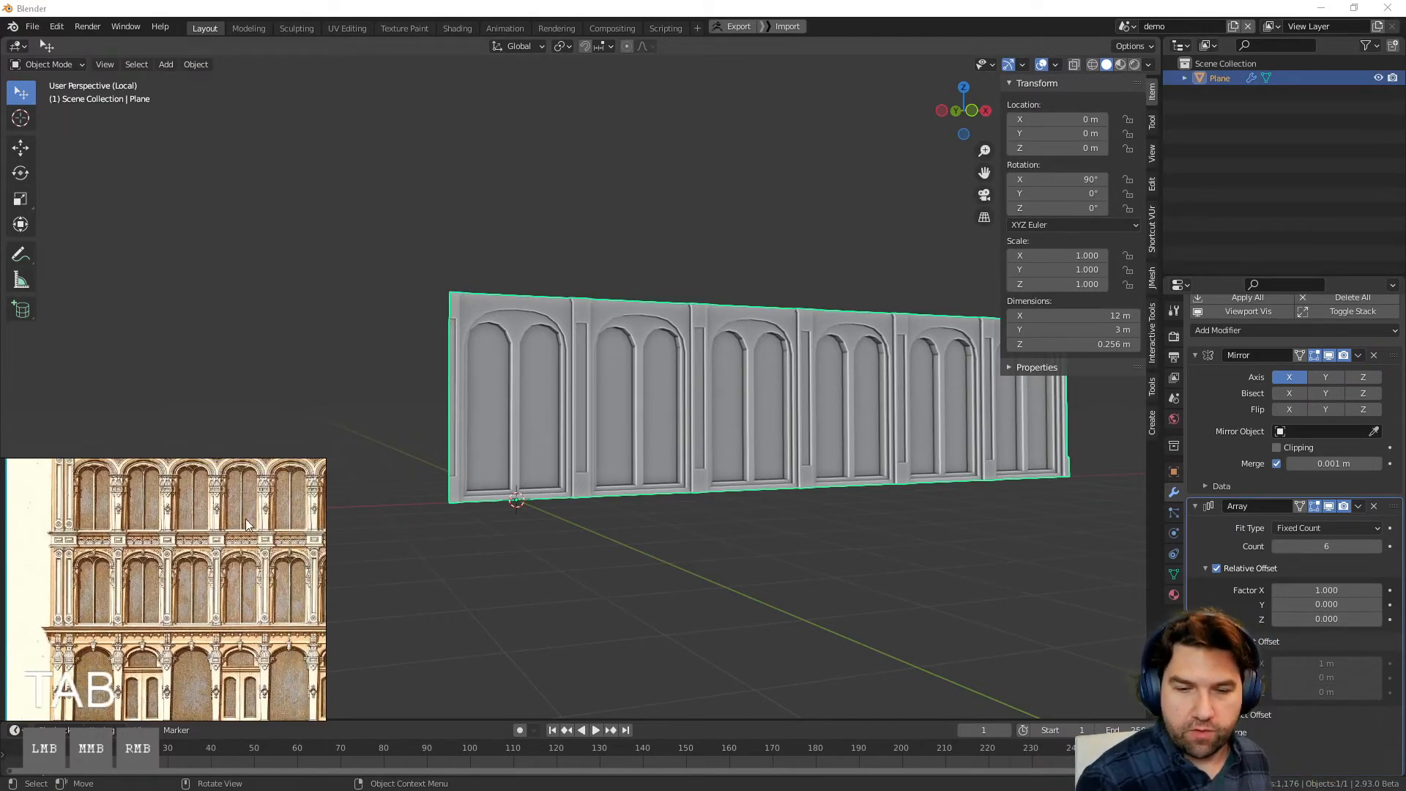
pyautogui.scroll(-3, 244, 518)
pyautogui.moveTo(539, 460); pyautogui.dragTo(692, 405, button='middle')
pyautogui.hotkey('shift', 'd')
pyautogui.click(540, 508)
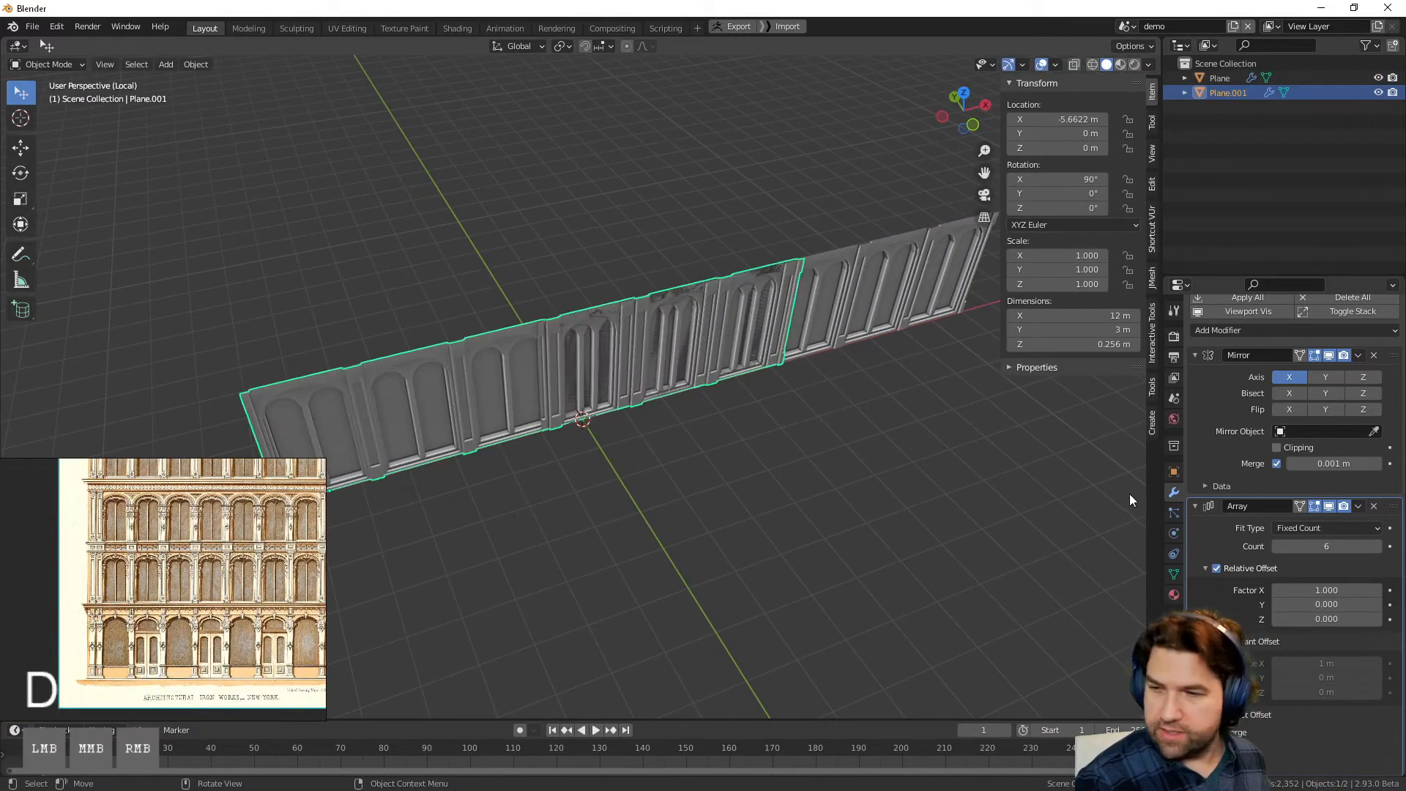
pyautogui.click(1373, 507)
pyautogui.keyDown('shift'); pyautogui.moveTo(703, 523); pyautogui.dragTo(951, 464, button='middle'); pyautogui.keyUp('shift')
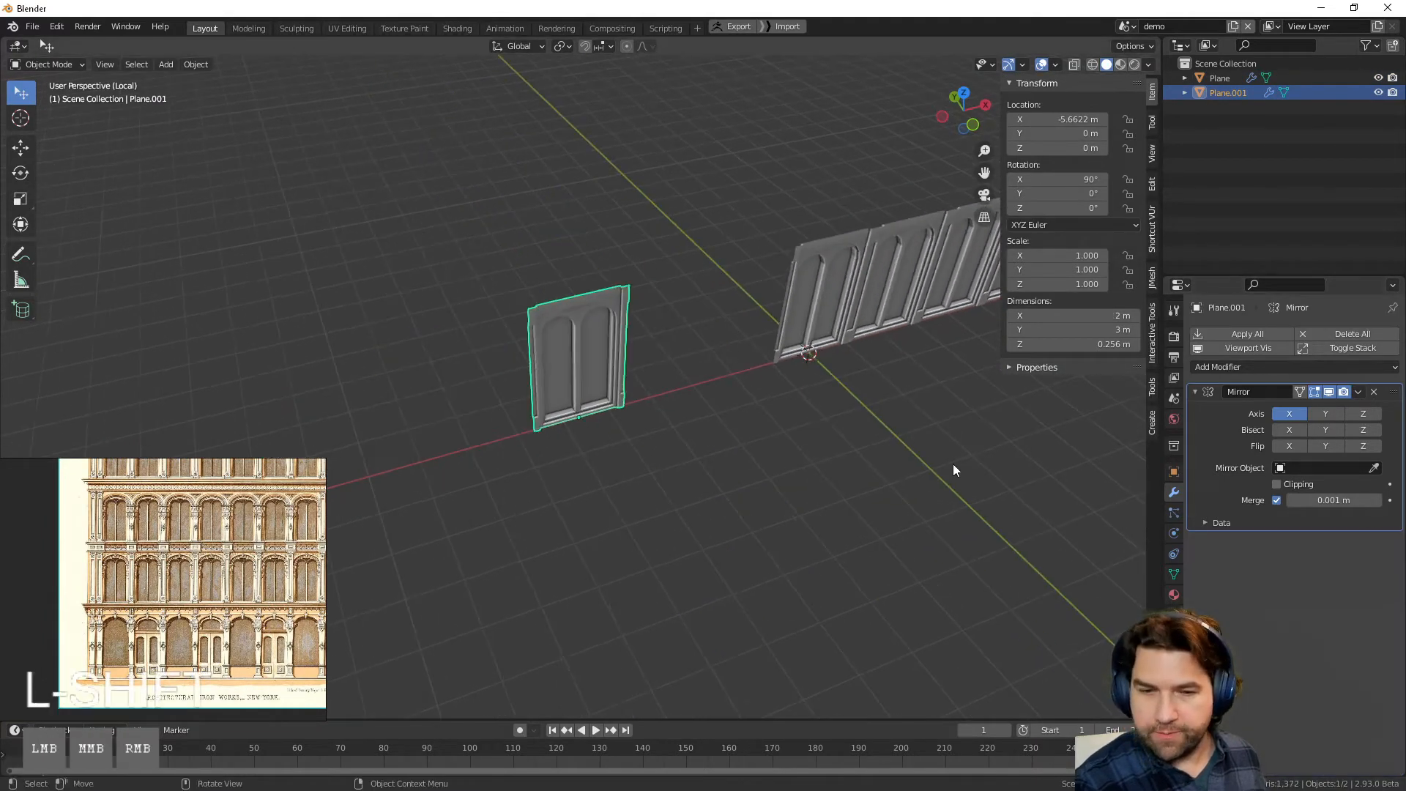
# Step: Enter Edit Mode on the standalone window panel and remove its Mirror modifier so only one half remains
pyautogui.scroll(3, 879, 435)
pyautogui.click(691, 363)
pyautogui.moveTo(691, 363); pyautogui.dragTo(611, 348, button='middle')
pyautogui.click(602, 330)
pyautogui.scroll(3, 597, 350)
pyautogui.press('Tab')
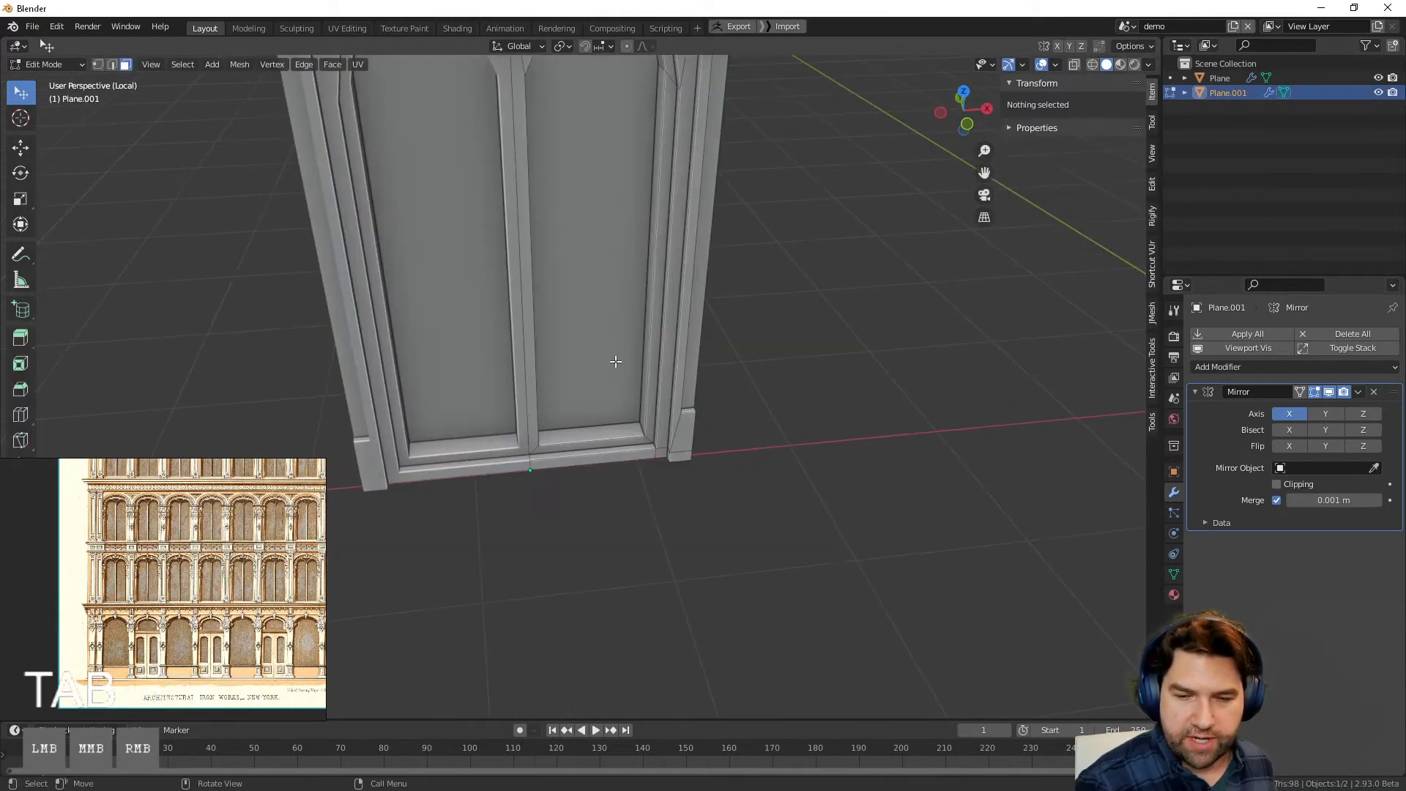
pyautogui.click(1372, 397)
# Step: Examine the half window panel and the bottom outer corner of its pillar
pyautogui.keyDown('shift'); pyautogui.moveTo(732, 433); pyautogui.dragTo(769, 468, button='middle'); pyautogui.keyUp('shift')
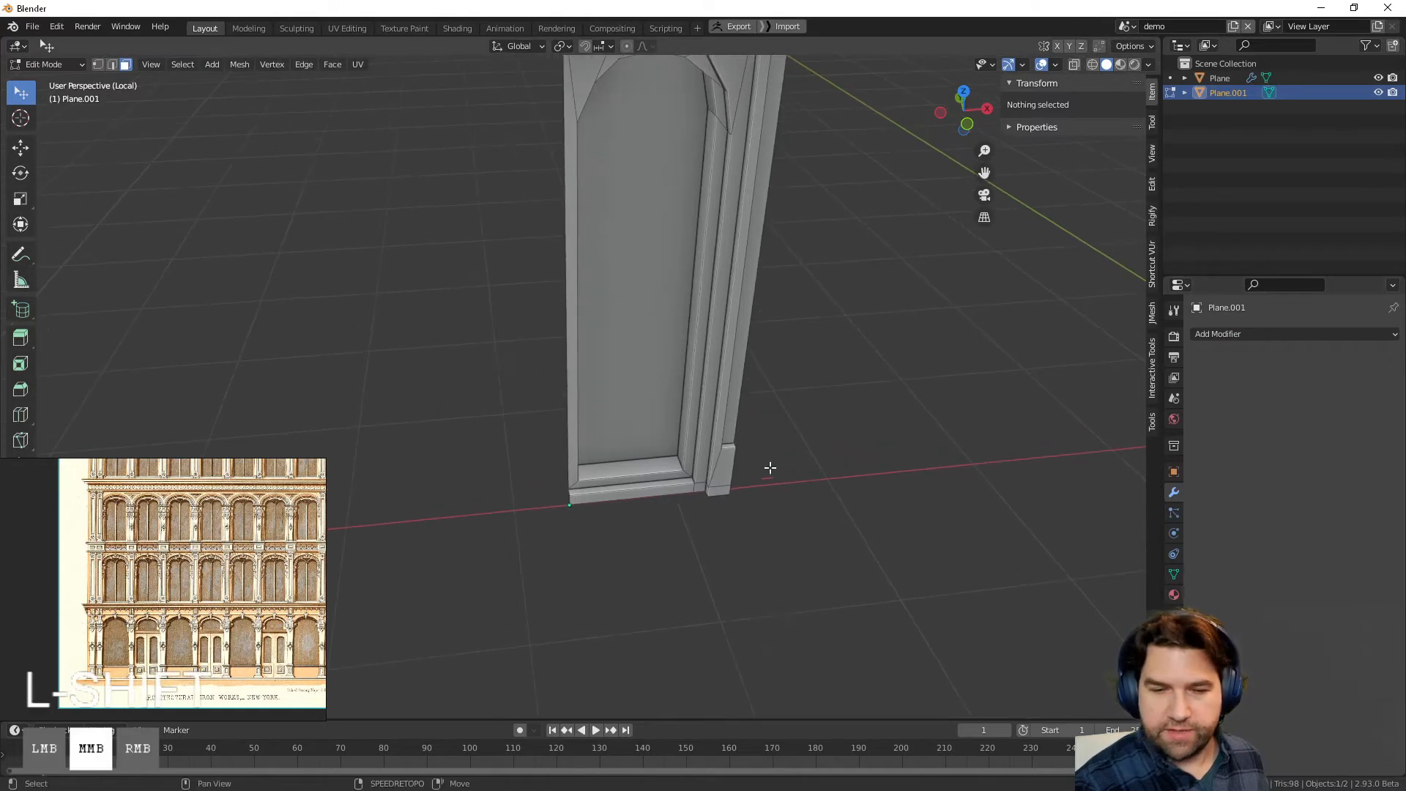
pyautogui.moveTo(732, 355); pyautogui.dragTo(707, 352, button='middle')
pyautogui.keyDown('shift'); pyautogui.moveTo(757, 397); pyautogui.dragTo(675, 440, button='middle'); pyautogui.keyUp('shift')
pyautogui.scroll(-3, 615, 449)
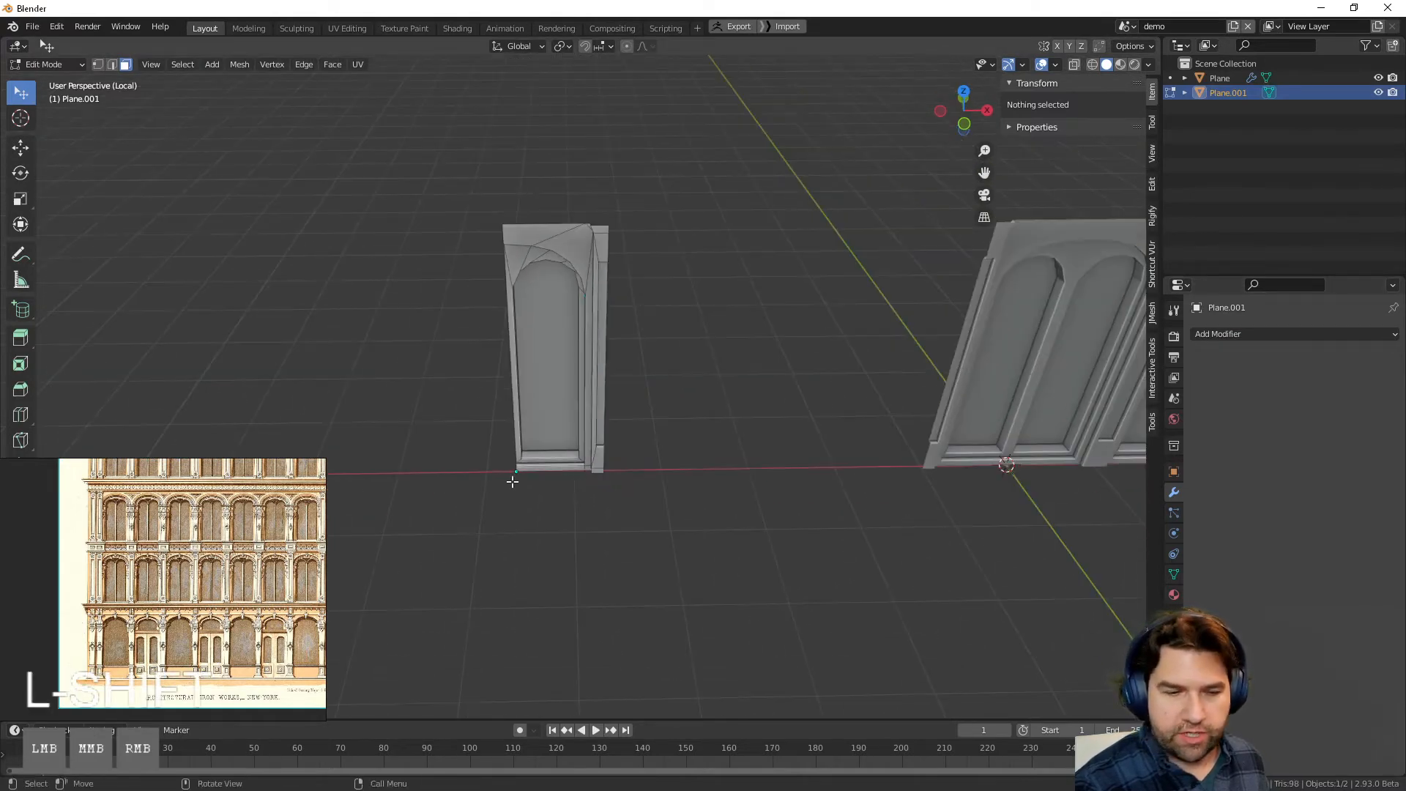
pyautogui.scroll(3, 126, 543)
pyautogui.keyDown('shift'); pyautogui.moveTo(581, 483); pyautogui.dragTo(645, 508, button='middle'); pyautogui.keyUp('shift')
pyautogui.scroll(3, 645, 508)
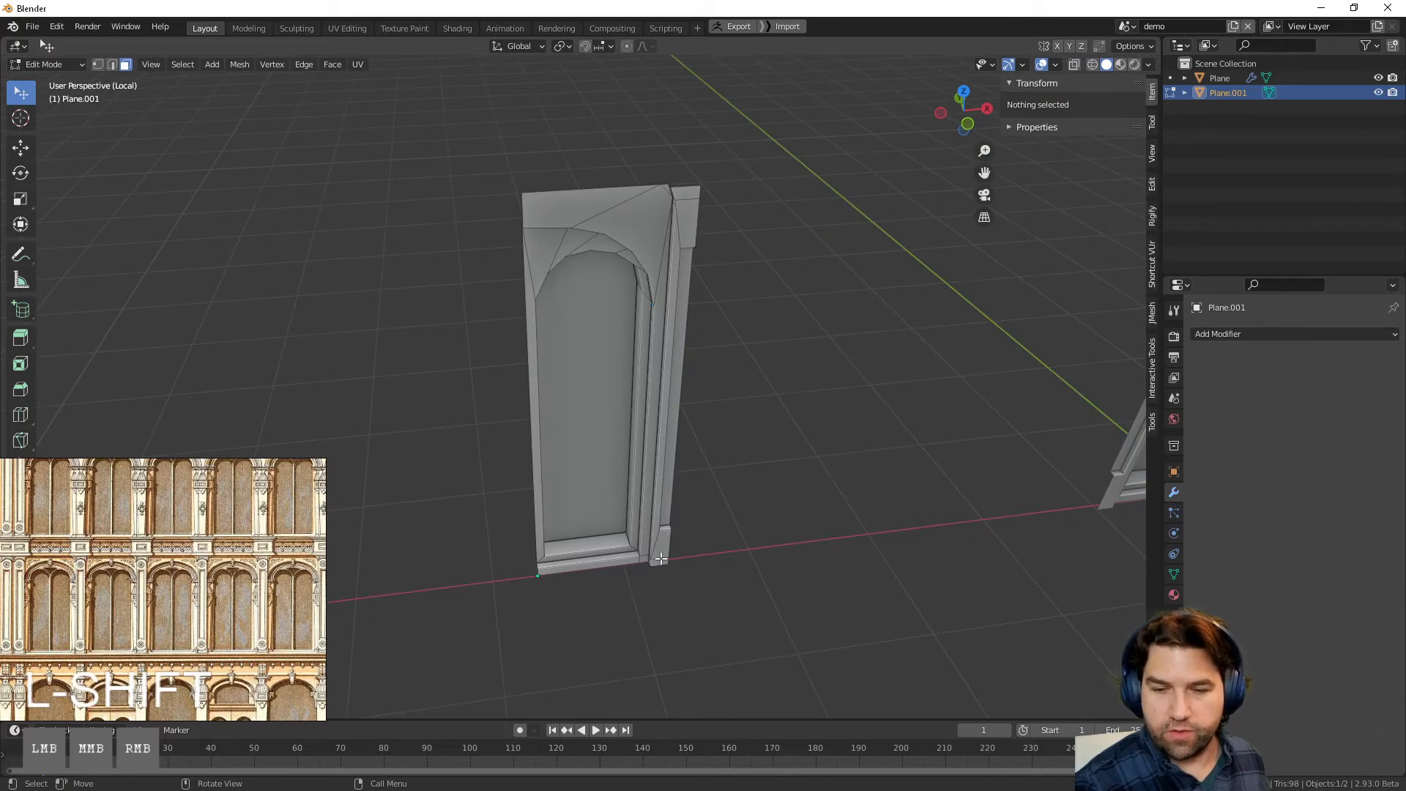
pyautogui.scroll(4, 661, 559)
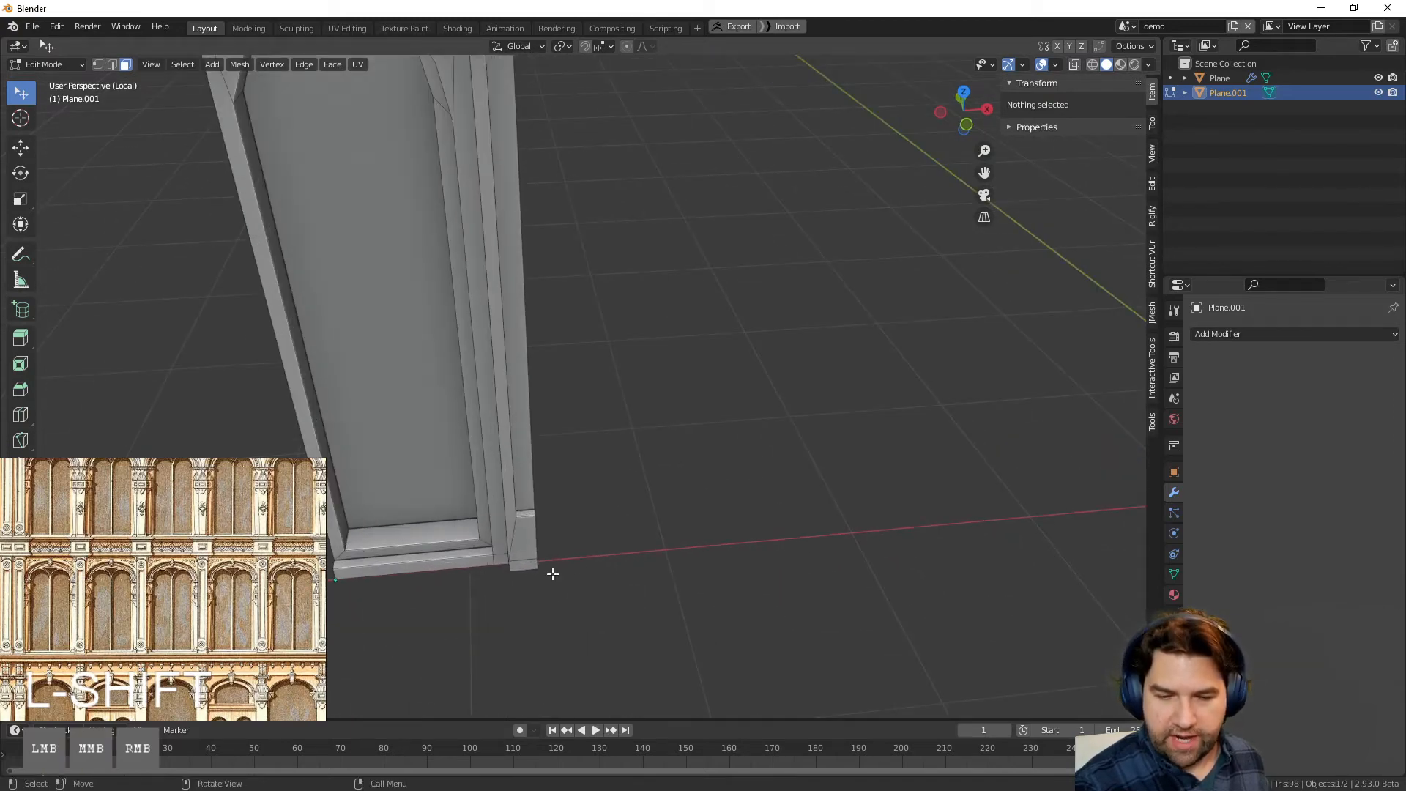
pyautogui.scroll(-3, 546, 573)
pyautogui.keyDown('shift'); pyautogui.moveTo(527, 571); pyautogui.dragTo(569, 571, button='middle'); pyautogui.keyUp('shift')
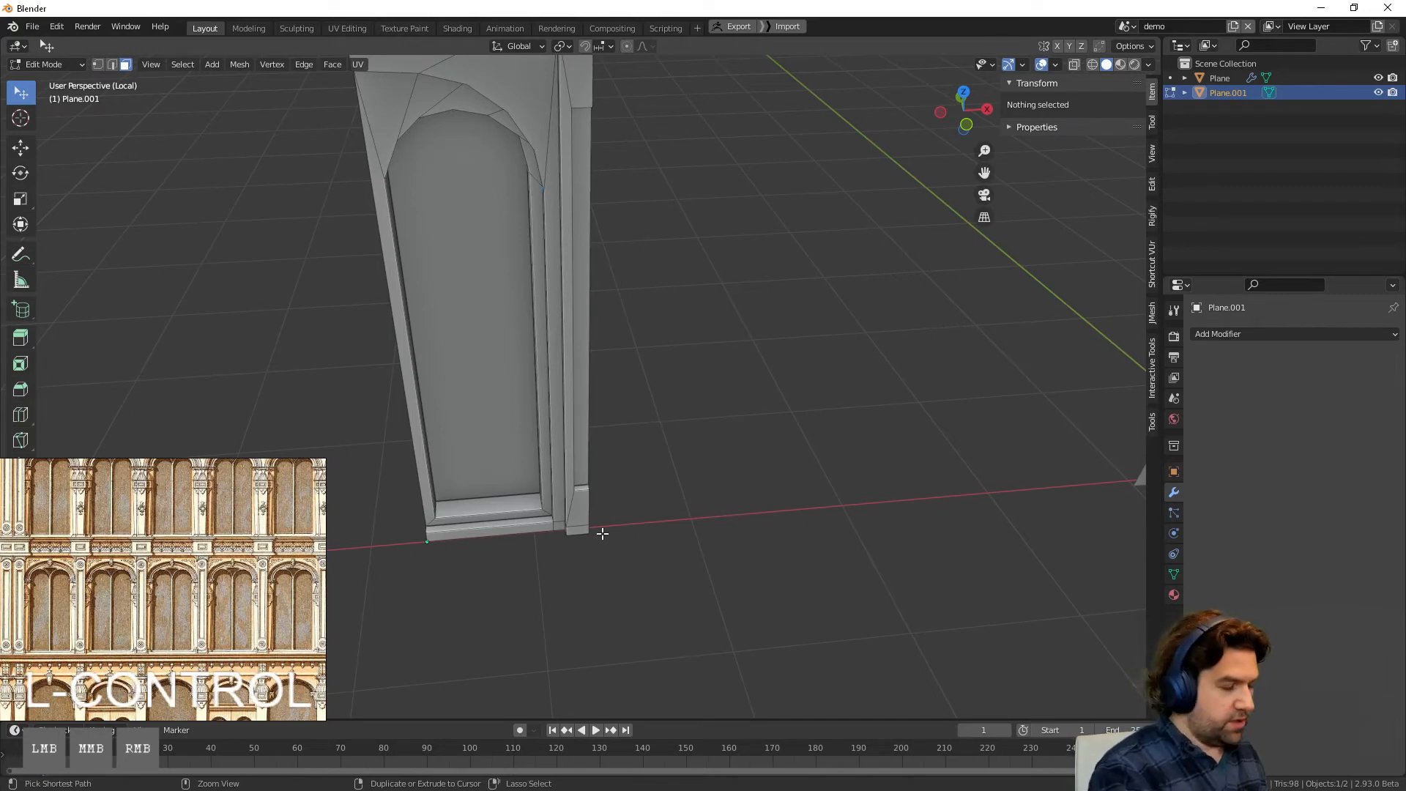
# Step: Enable vertex snapping and move the half panel's origin 1 m along X to the pillar's bottom outer corner
pyautogui.press('Tab')
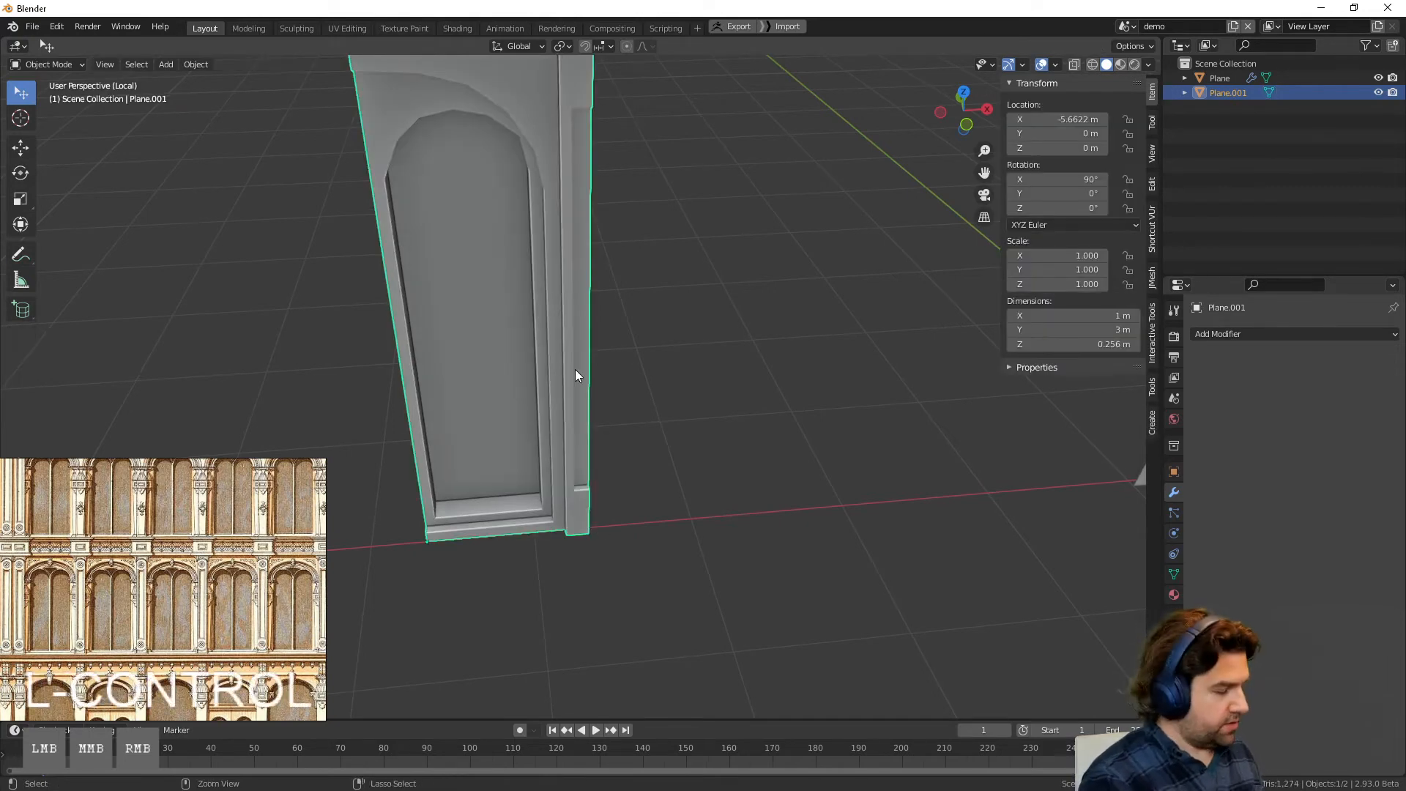
pyautogui.click(593, 46)
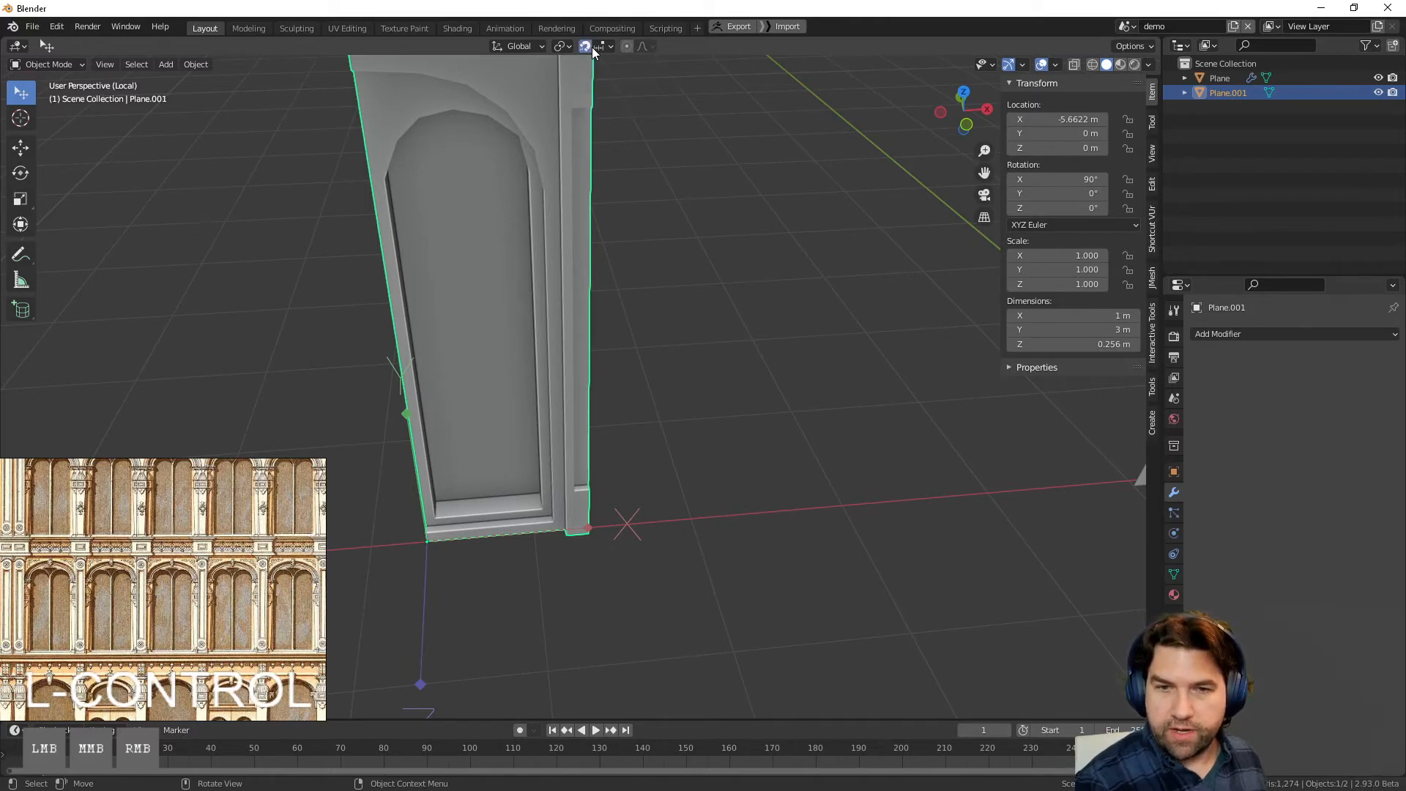
pyautogui.click(602, 46)
pyautogui.click(590, 104)
pyautogui.press('g')
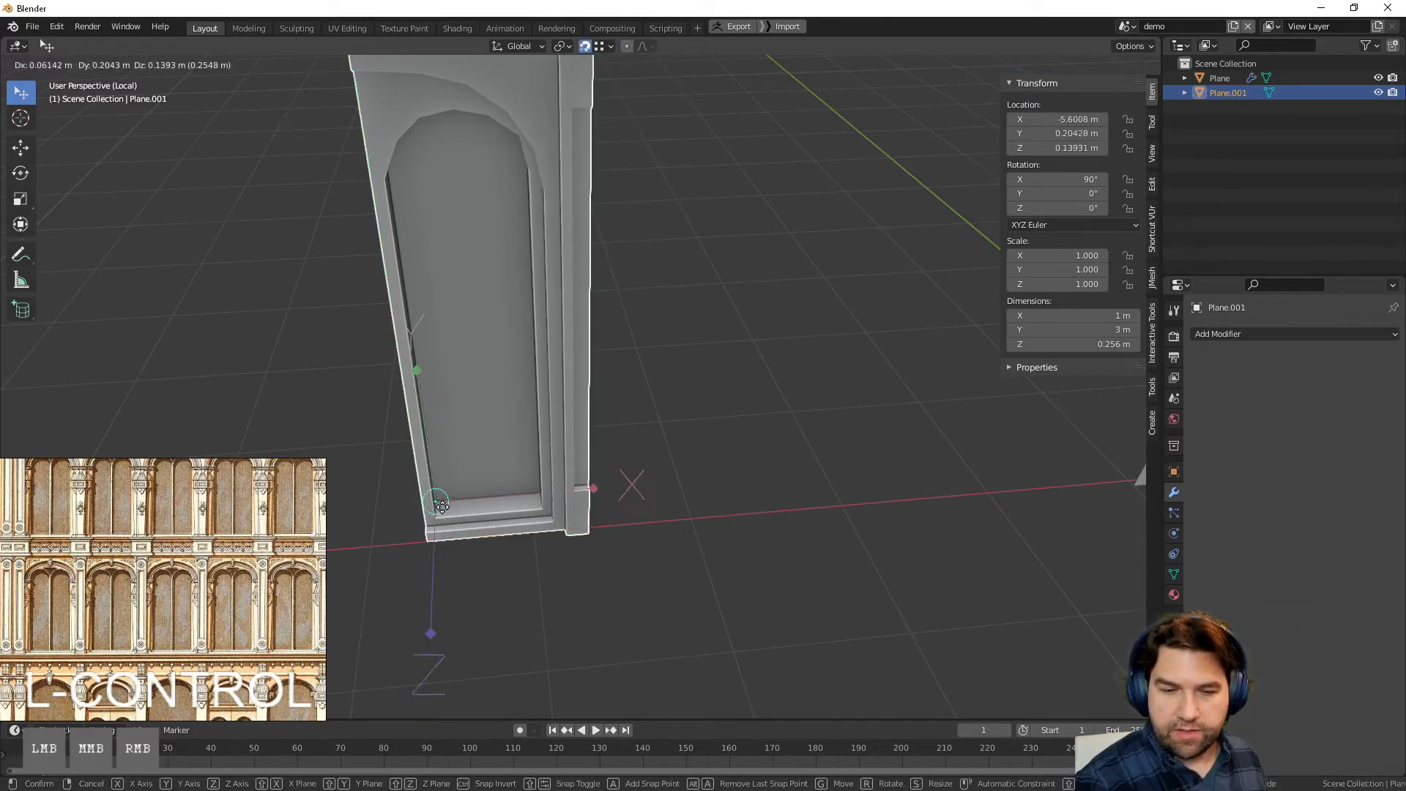
pyautogui.press('x')
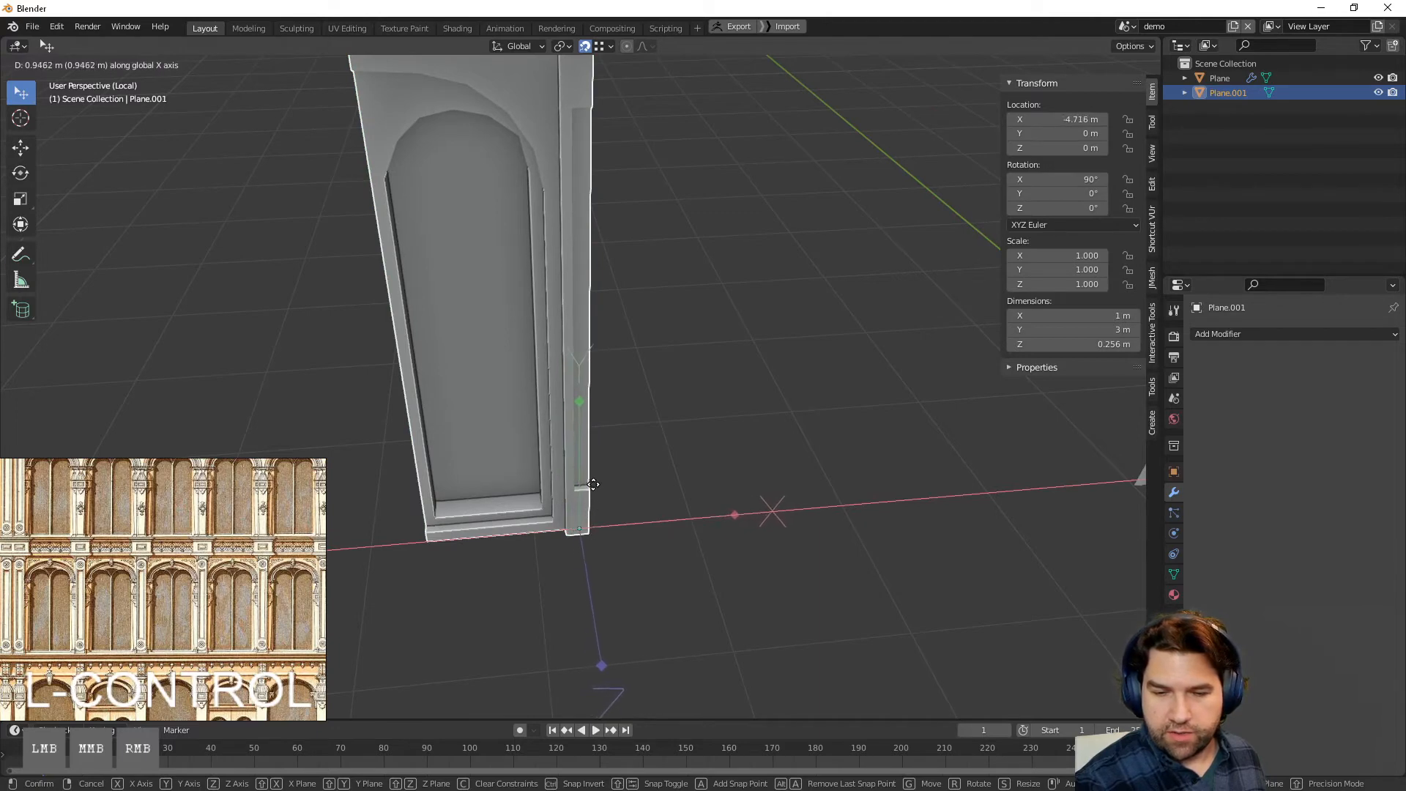
pyautogui.click(585, 533)
# Step: Examine the half panel's new origin from several angles and compare it with the origin of the window row
pyautogui.moveTo(588, 507); pyautogui.dragTo(551, 426, button='middle')
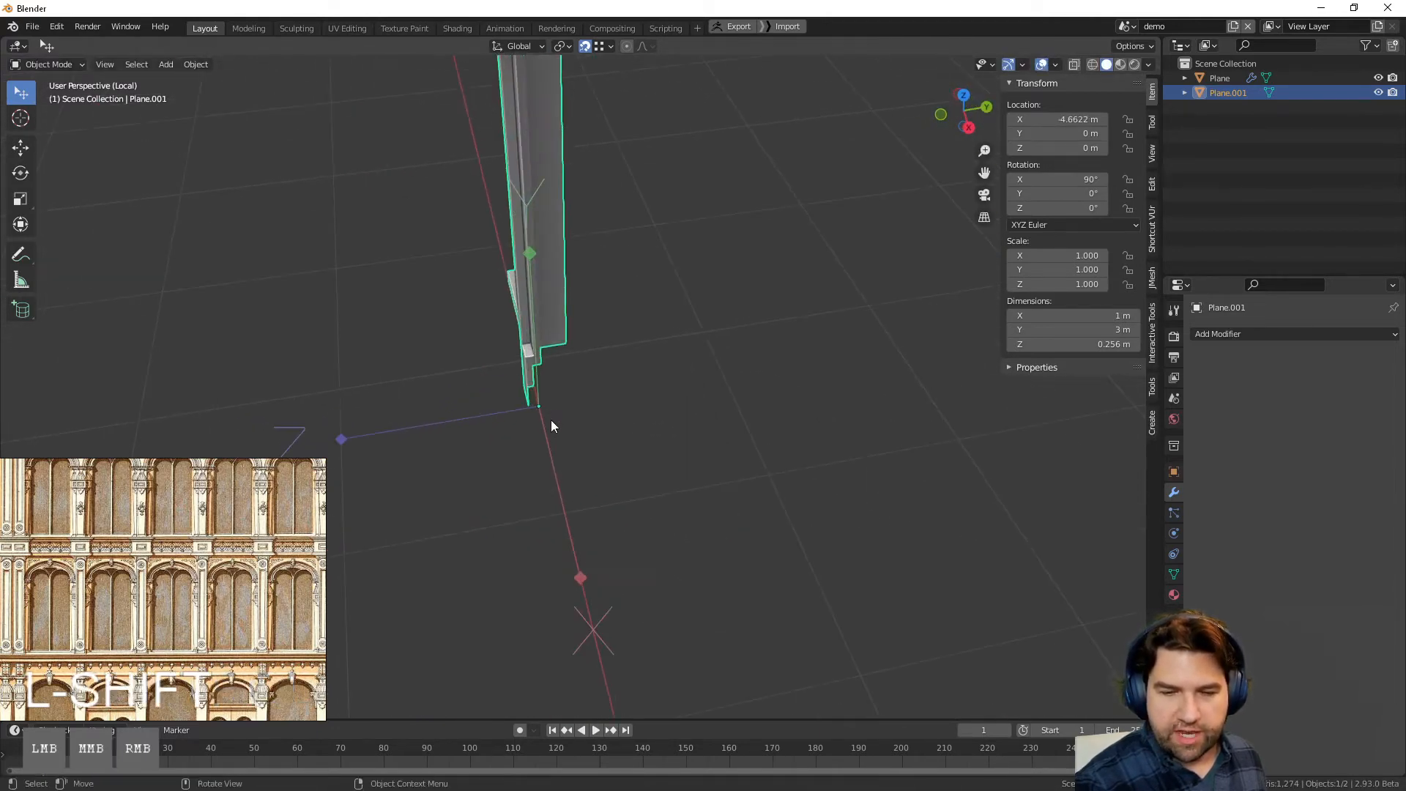
pyautogui.moveTo(502, 385); pyautogui.dragTo(920, 454, button='middle')
pyautogui.press('g')
pyautogui.click(487, 419)
pyautogui.press('Tab')
pyautogui.press('Tab')
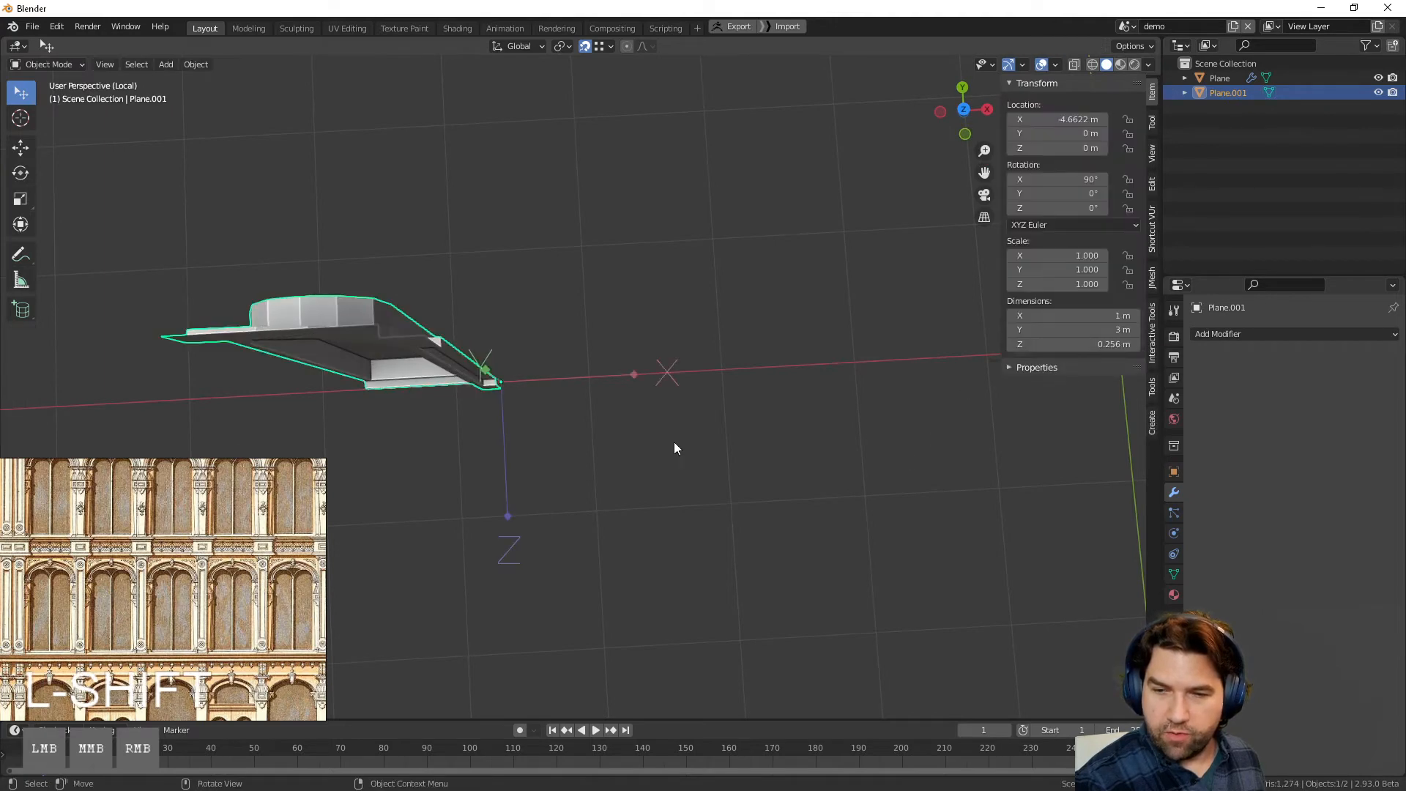
pyautogui.keyDown('shift'); pyautogui.moveTo(948, 373); pyautogui.dragTo(713, 420, button='middle'); pyautogui.keyUp('shift')
pyautogui.press('Tab')
pyautogui.press('Tab')
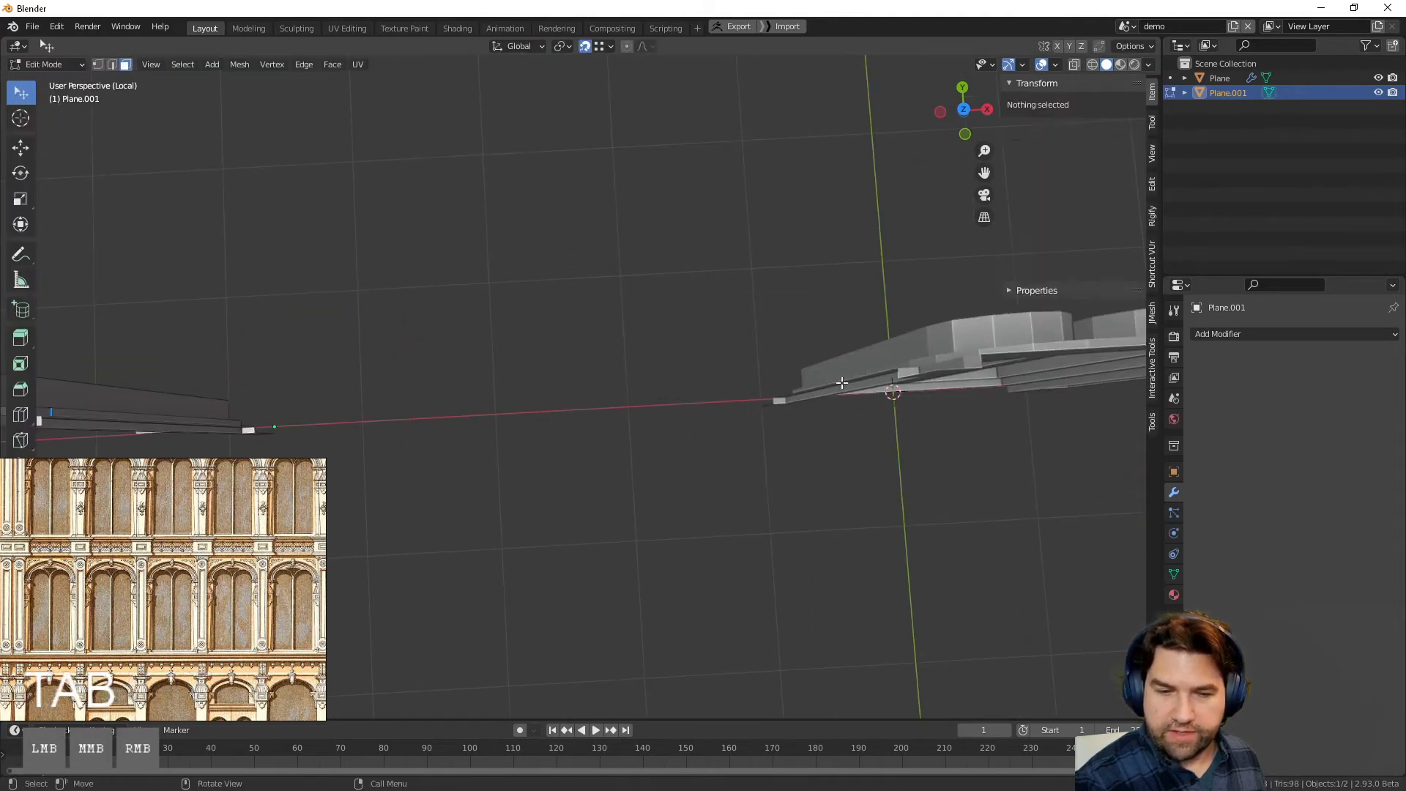
pyautogui.press('Tab')
pyautogui.click(470, 359)
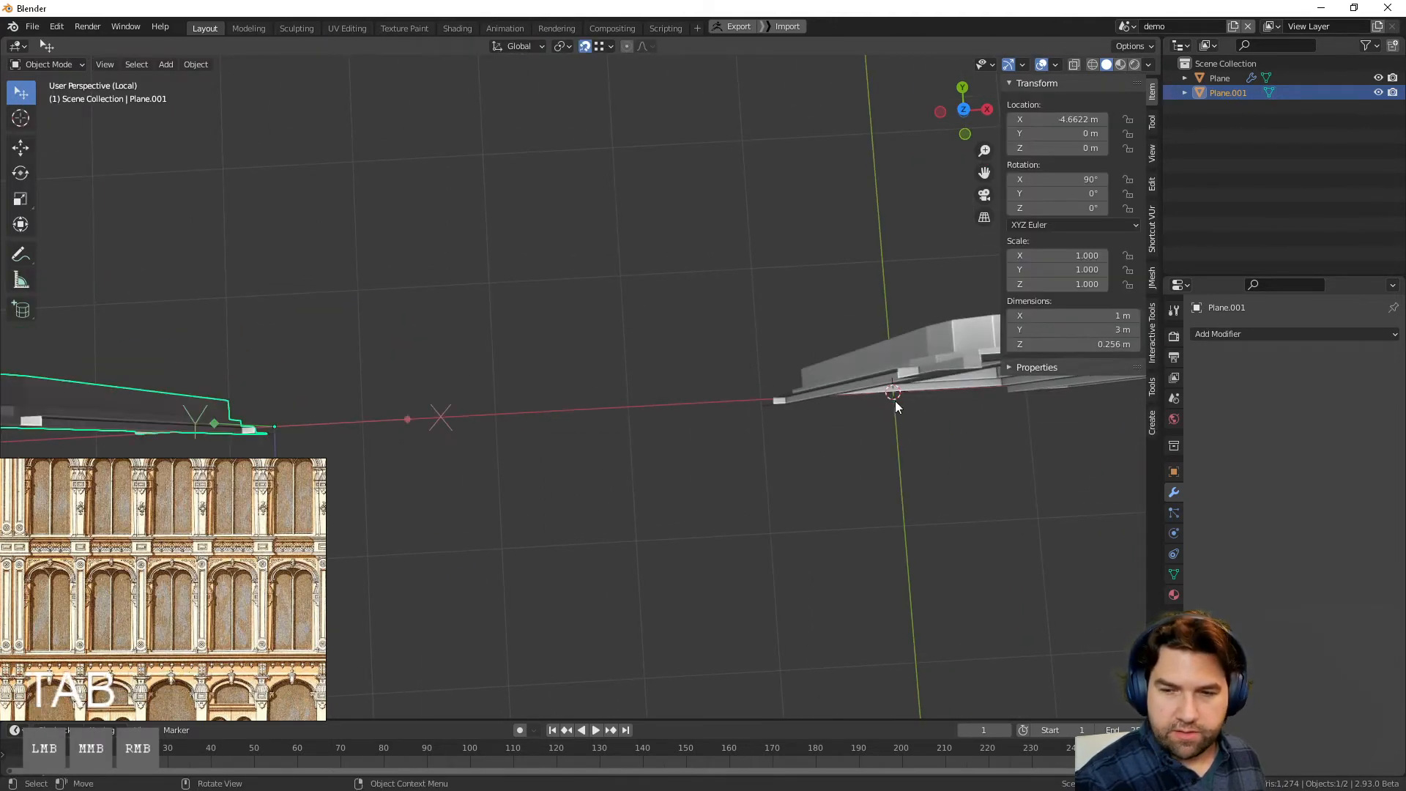
pyautogui.keyDown('shift'); pyautogui.click(879, 368); pyautogui.keyUp('shift')
pyautogui.moveTo(879, 368); pyautogui.dragTo(769, 399, button='middle')
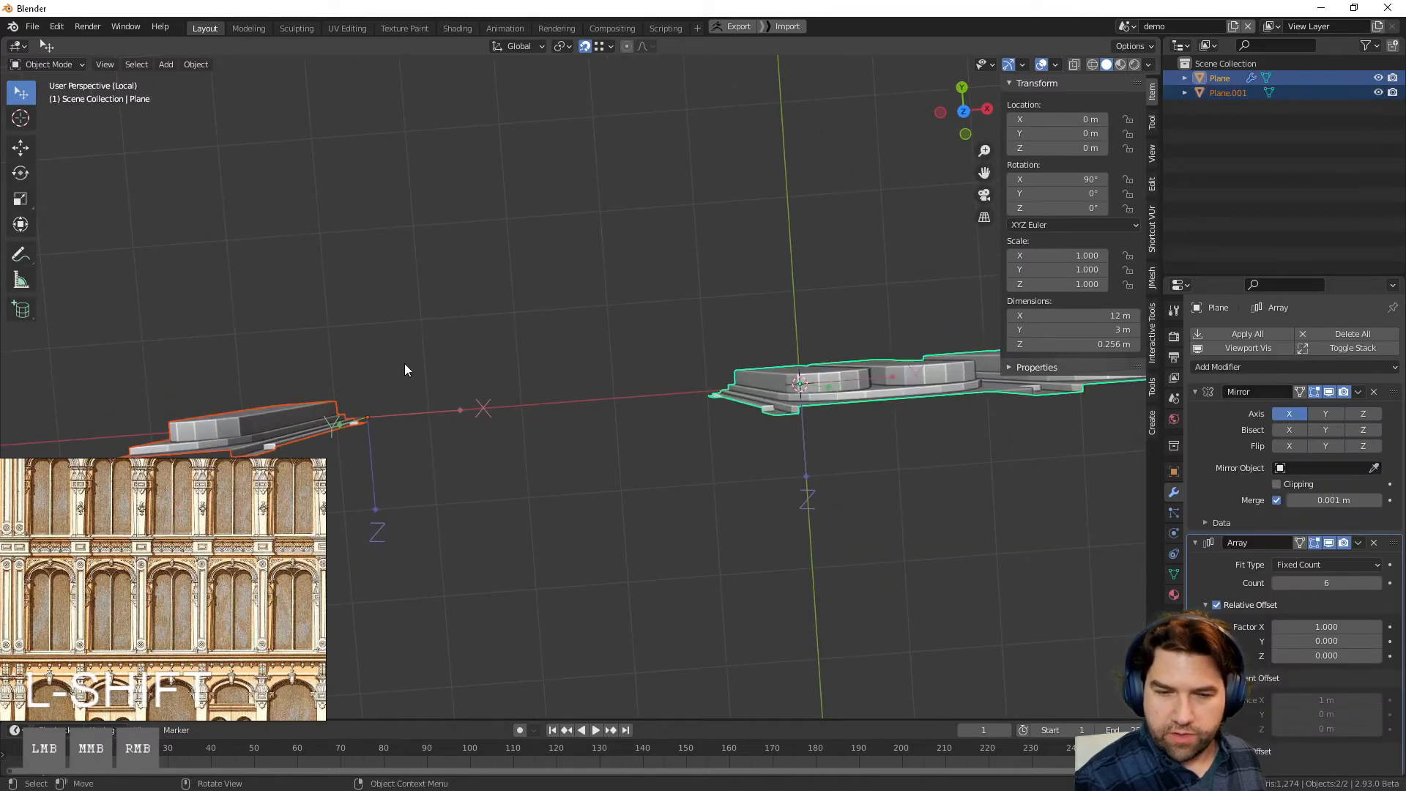
pyautogui.moveTo(424, 509); pyautogui.dragTo(662, 381, button='middle')
pyautogui.scroll(2, 662, 381)
# Step: Open the half panel's mesh for editing
pyautogui.click(495, 319)
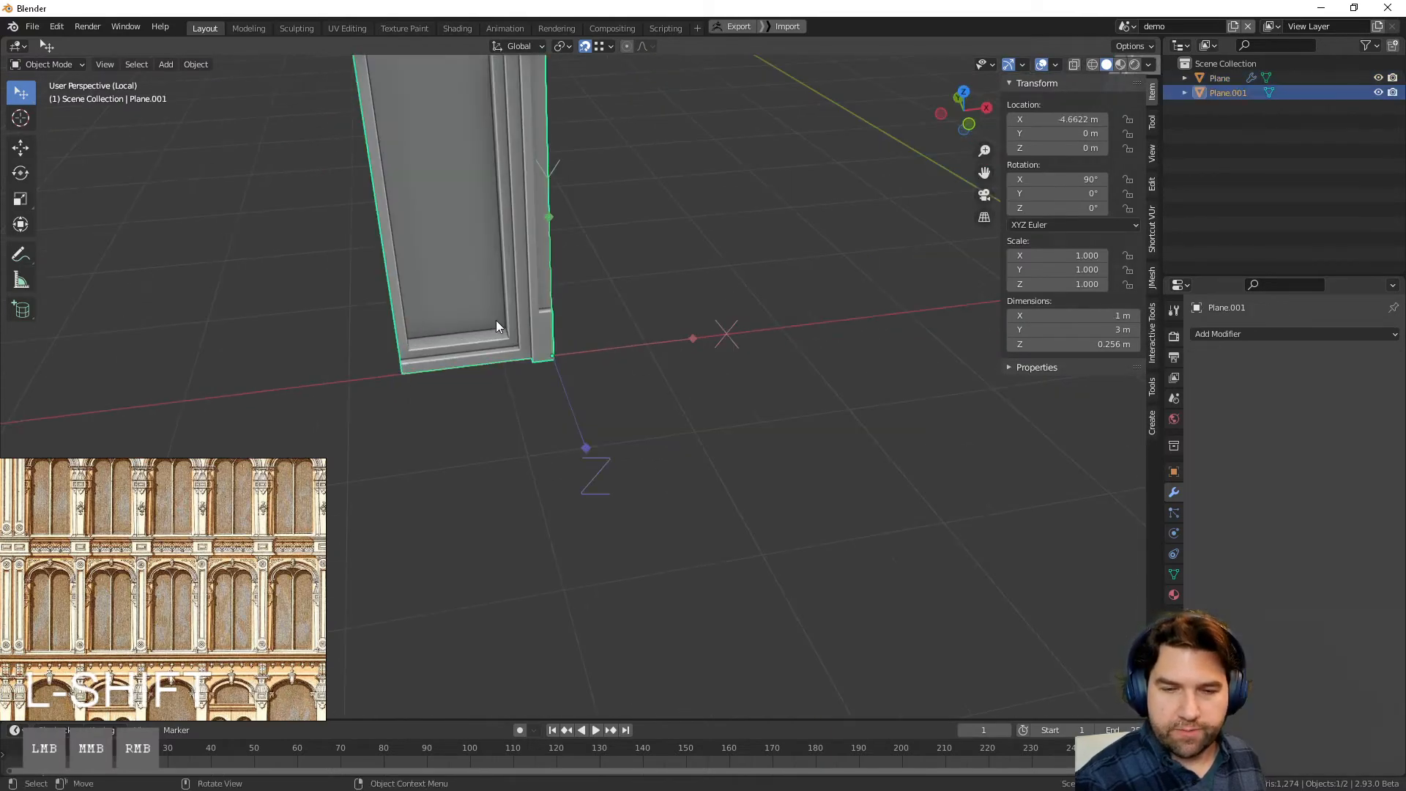
pyautogui.press('Tab')
pyautogui.moveTo(498, 322); pyautogui.dragTo(597, 426, button='middle')
pyautogui.click(633, 415)
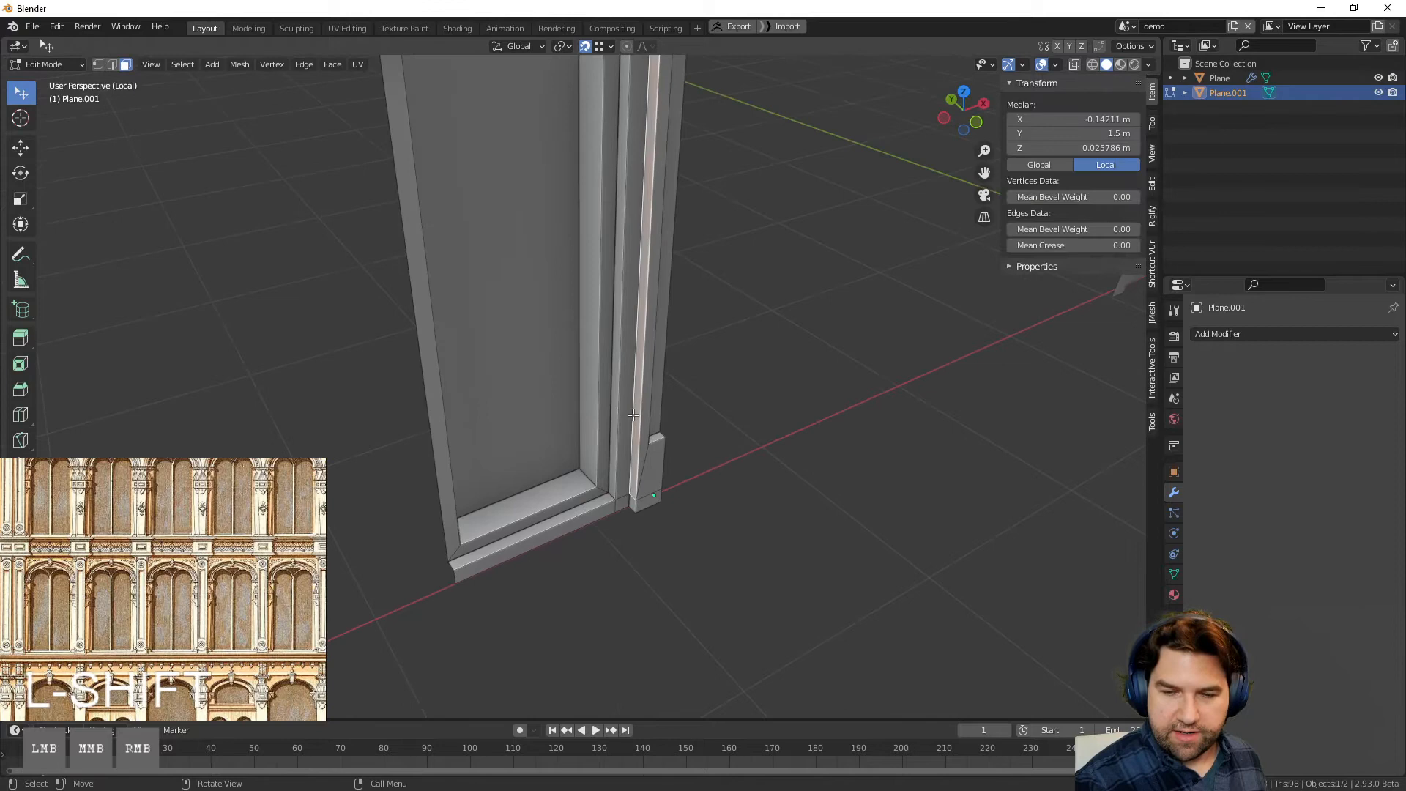
pyautogui.keyDown('shift'); pyautogui.click(623, 450); pyautogui.keyUp('shift')
pyautogui.hotkey('alt', 'a')
pyautogui.scroll(-2, 622, 410)
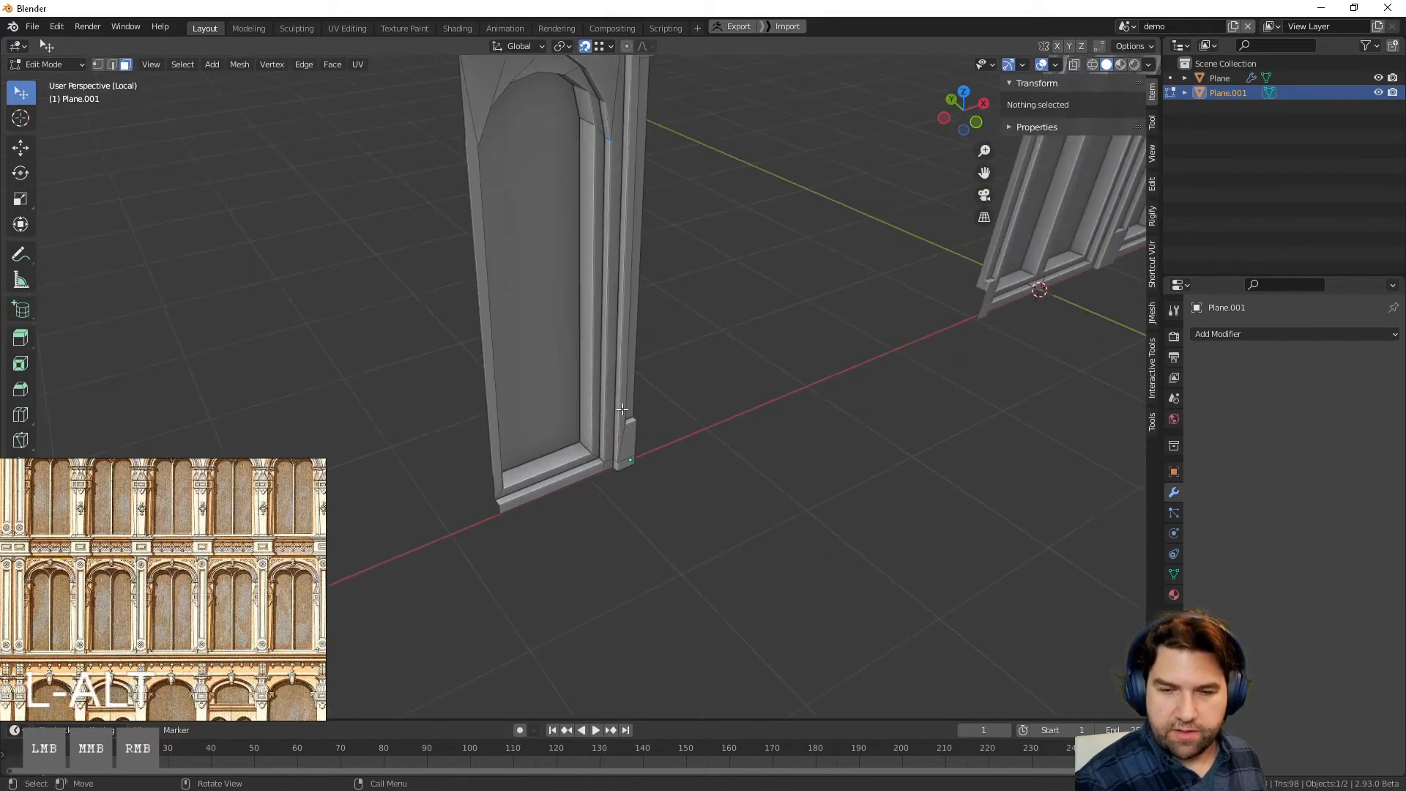
# Step: Delete the flat wall faces above the arch and between the window frame and the pillar
pyautogui.moveTo(622, 264); pyautogui.dragTo(574, 374, button='middle')
pyautogui.keyDown('shift'); pyautogui.click(538, 205); pyautogui.keyUp('shift')
pyautogui.keyDown('shift'); pyautogui.click(542, 213); pyautogui.keyUp('shift')
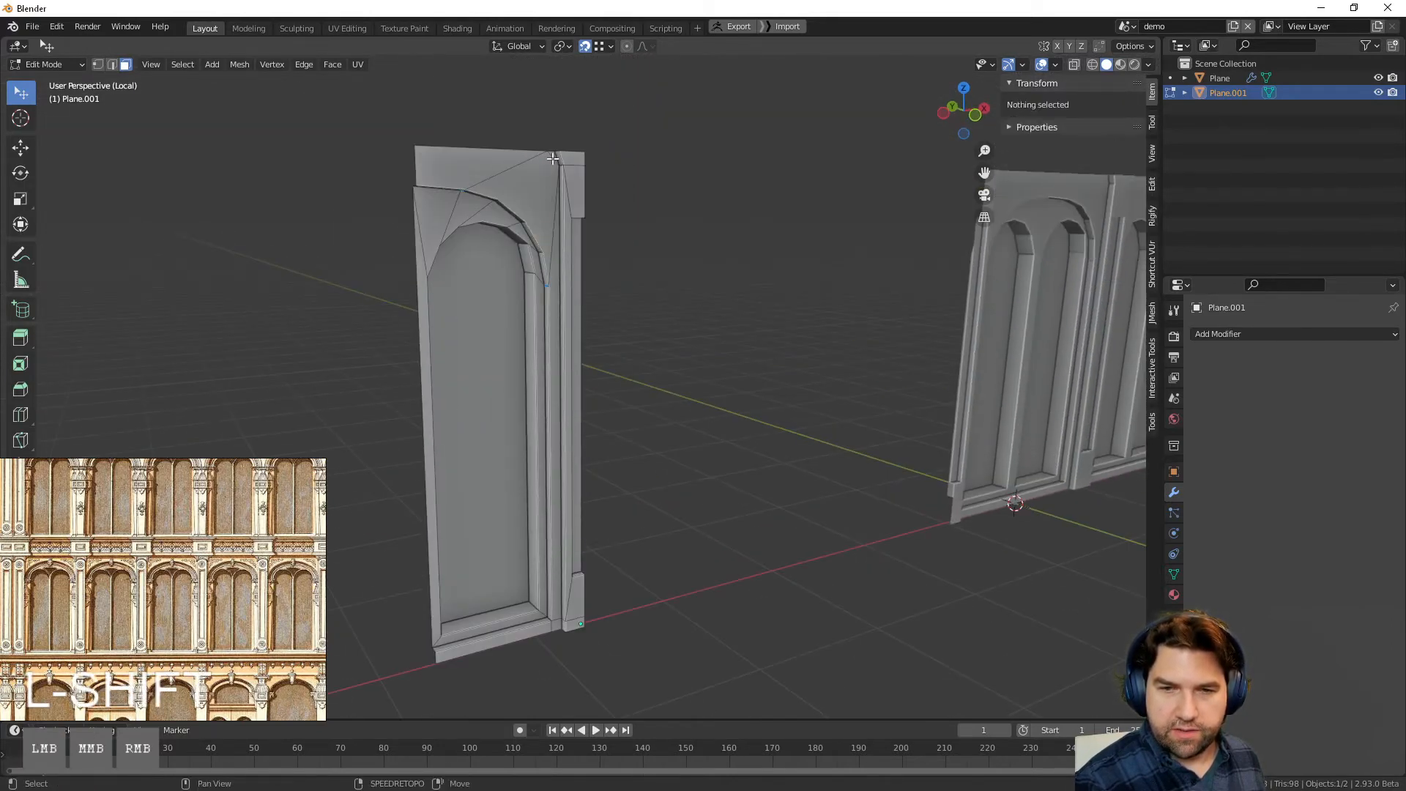
pyautogui.click(554, 158)
pyautogui.keyDown('shift'); pyautogui.click(547, 218); pyautogui.keyUp('shift')
pyautogui.keyDown('shift'); pyautogui.click(555, 272); pyautogui.keyUp('shift')
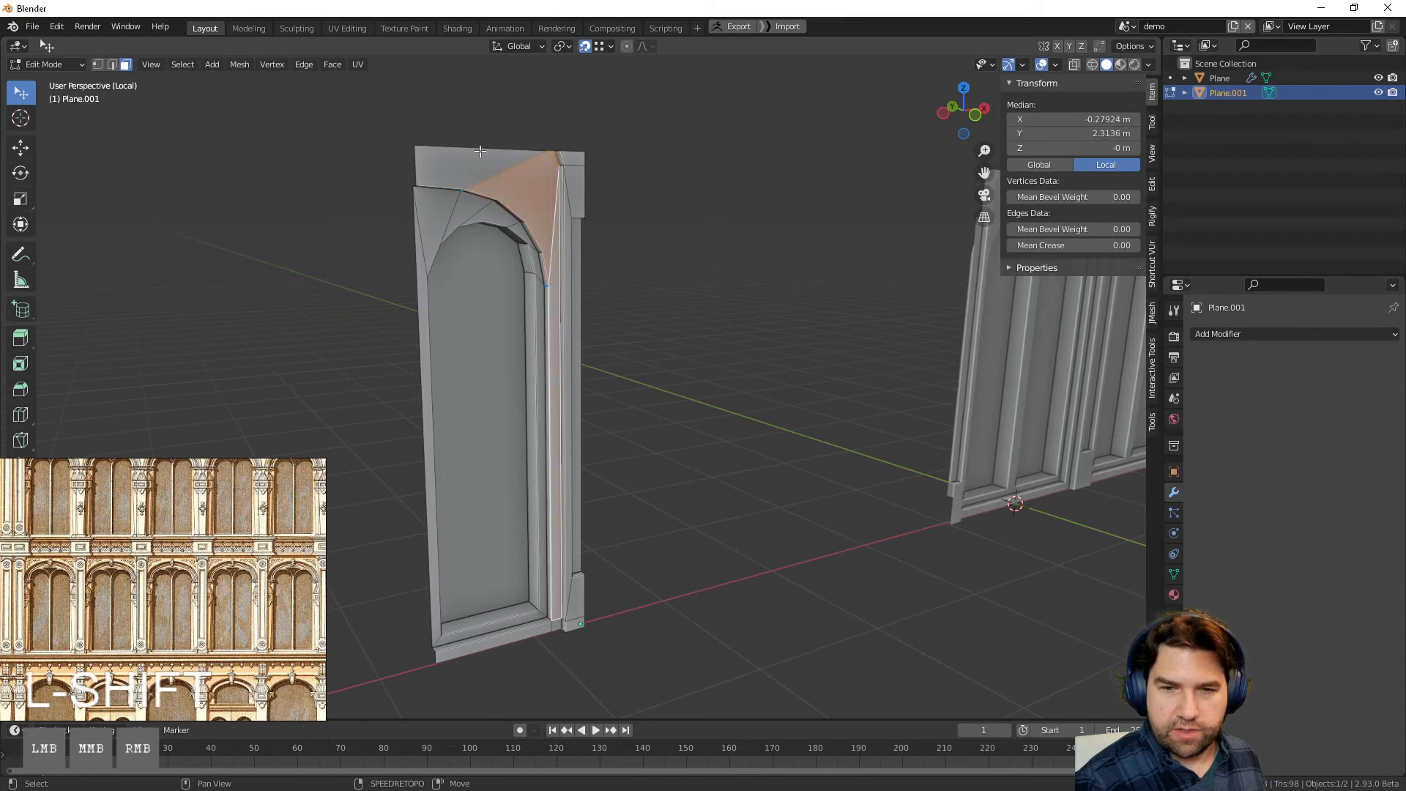
pyautogui.keyDown('shift'); pyautogui.click(440, 194); pyautogui.keyUp('shift')
pyautogui.keyDown('shift'); pyautogui.scroll(-4, 549, 500); pyautogui.keyUp('shift')
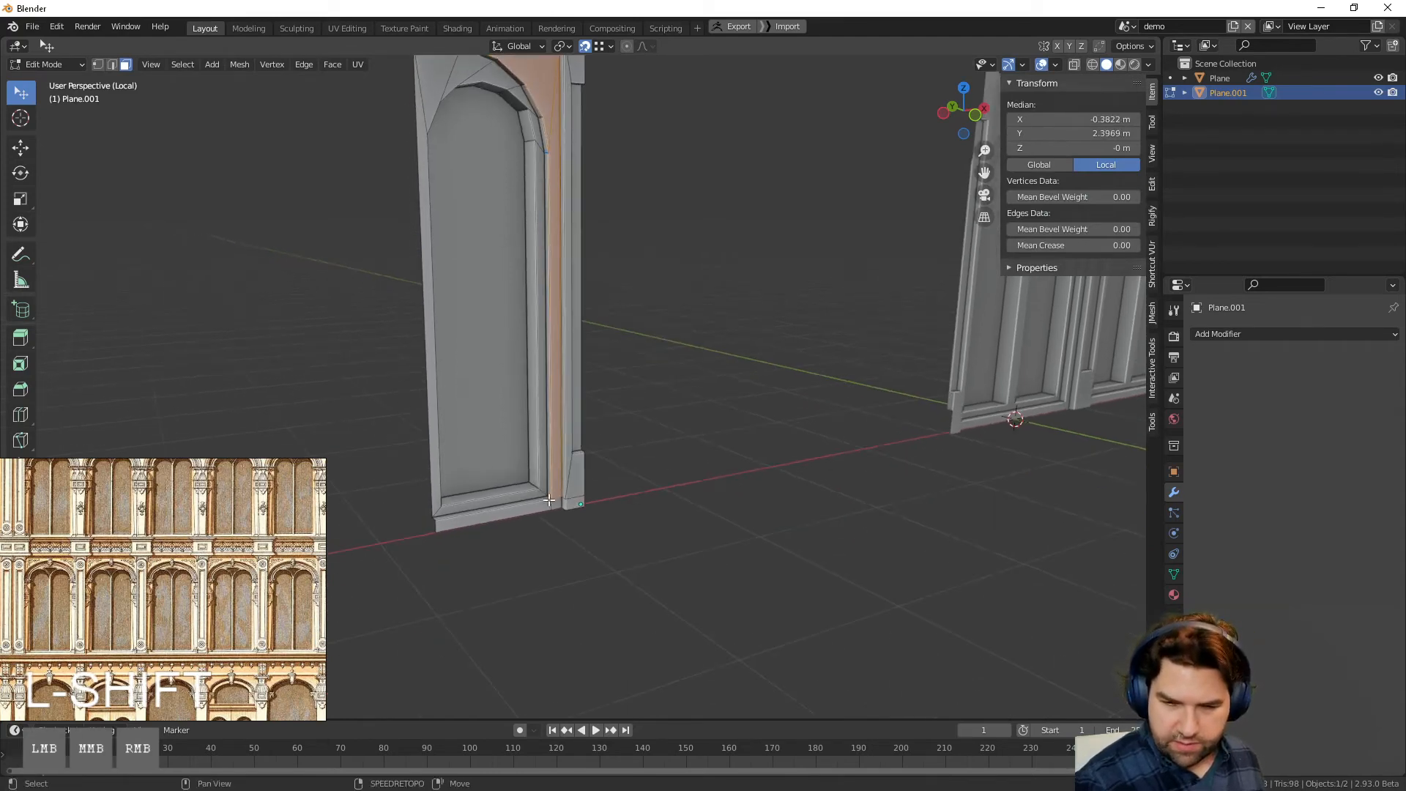
pyautogui.press('x')
pyautogui.click(520, 389)
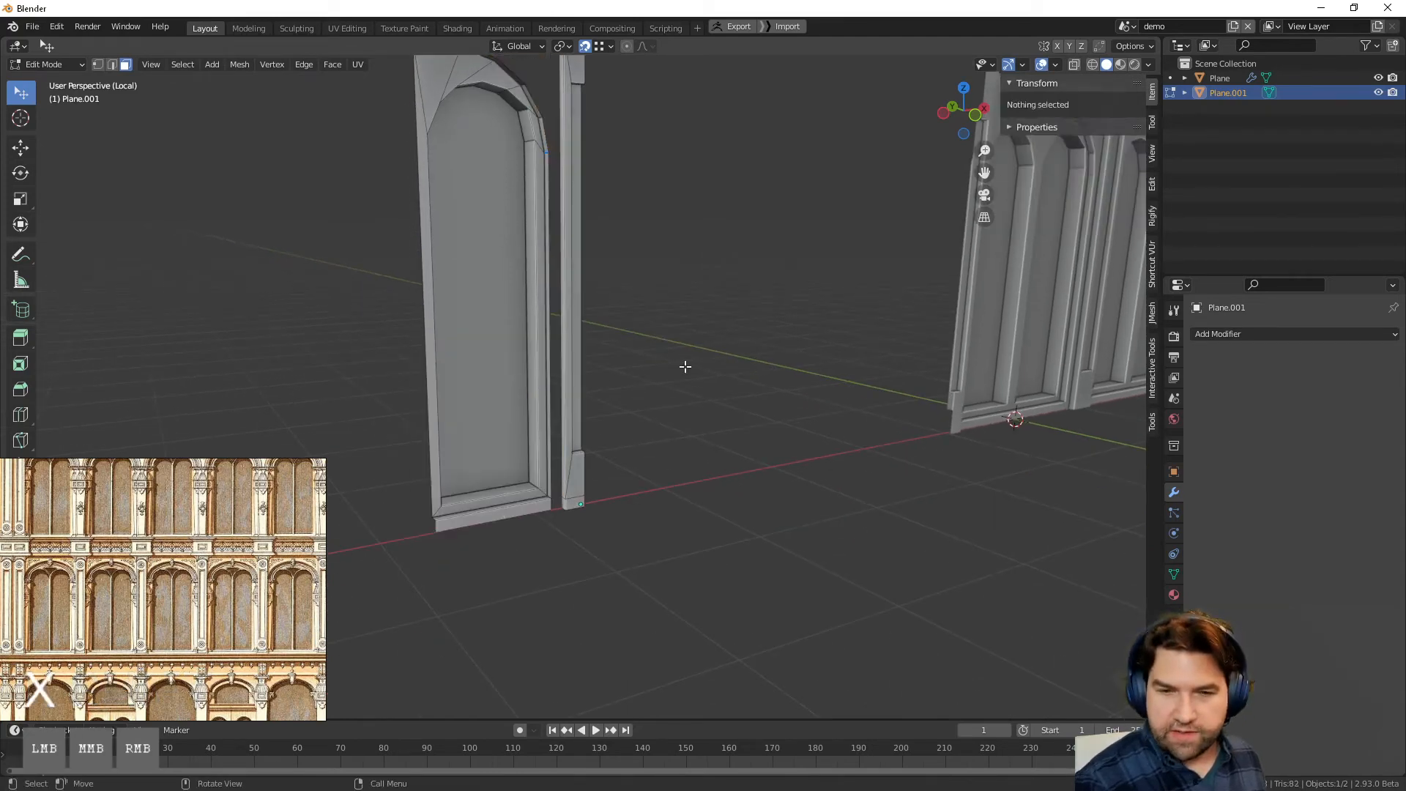
# Step: Delete the whole arched window section linked as one piece, keeping only the half pillar, and return to Object Mode
pyautogui.moveTo(684, 364); pyautogui.dragTo(539, 324, button='middle')
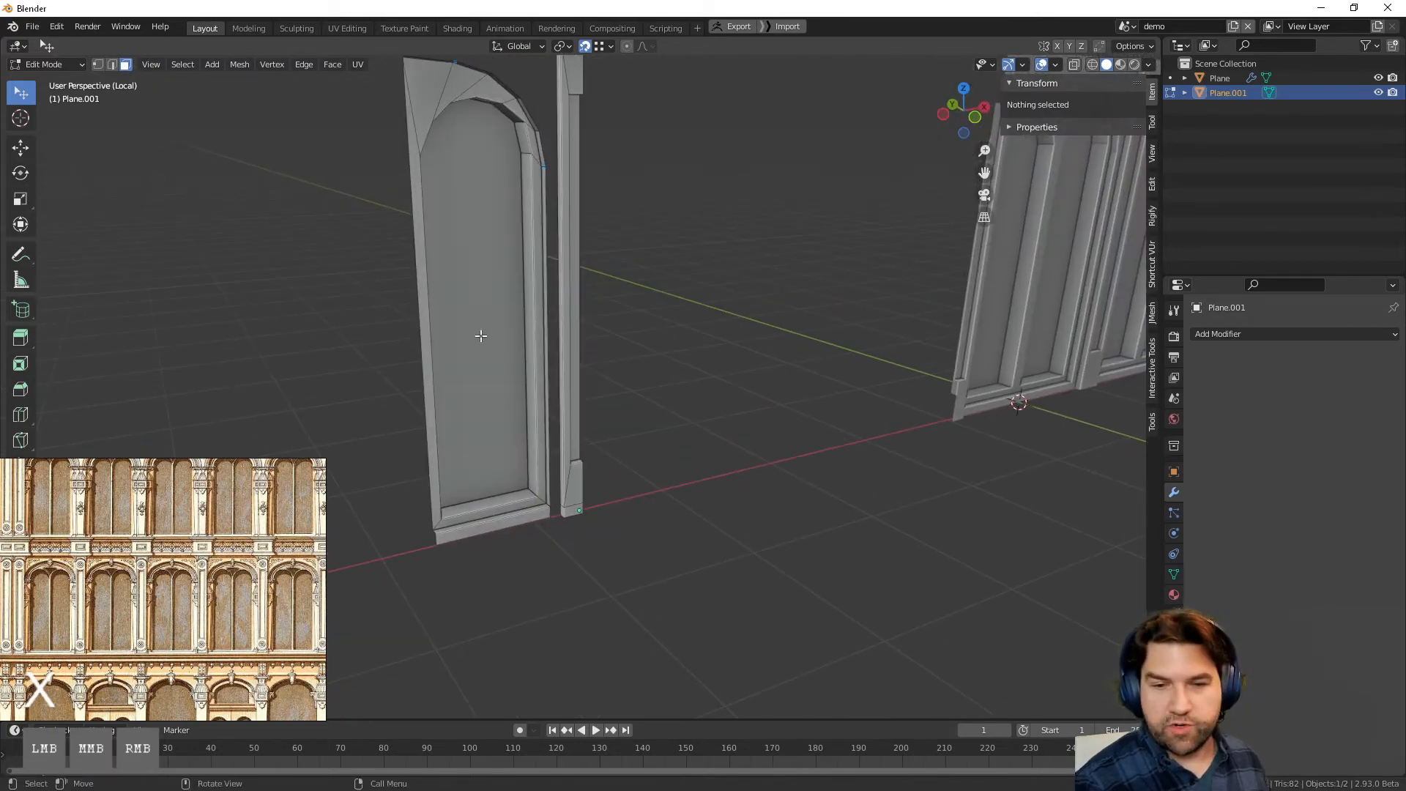
pyautogui.press('l')
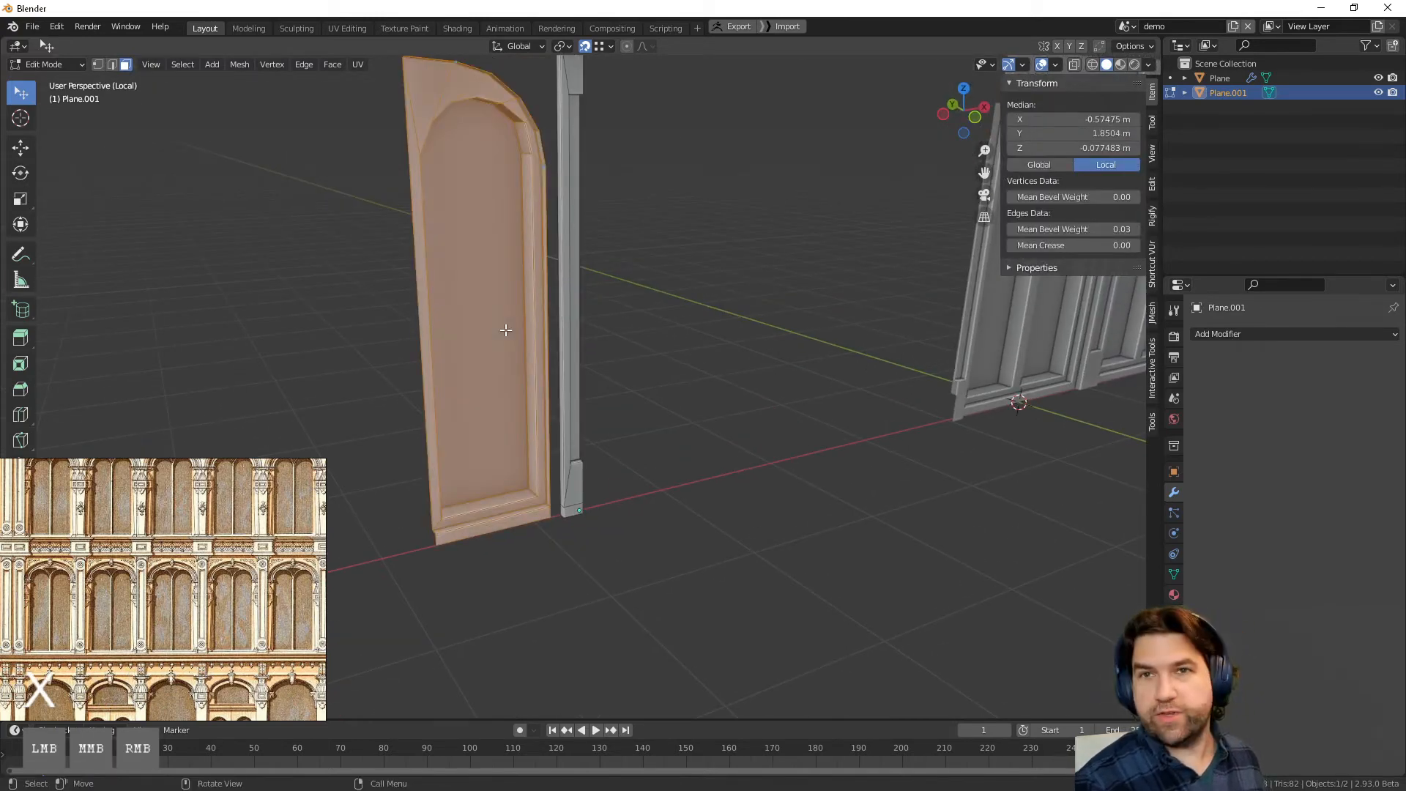
pyautogui.press('x')
pyautogui.click(505, 330)
pyautogui.press('Tab')
pyautogui.moveTo(665, 402); pyautogui.dragTo(619, 469, button='middle')
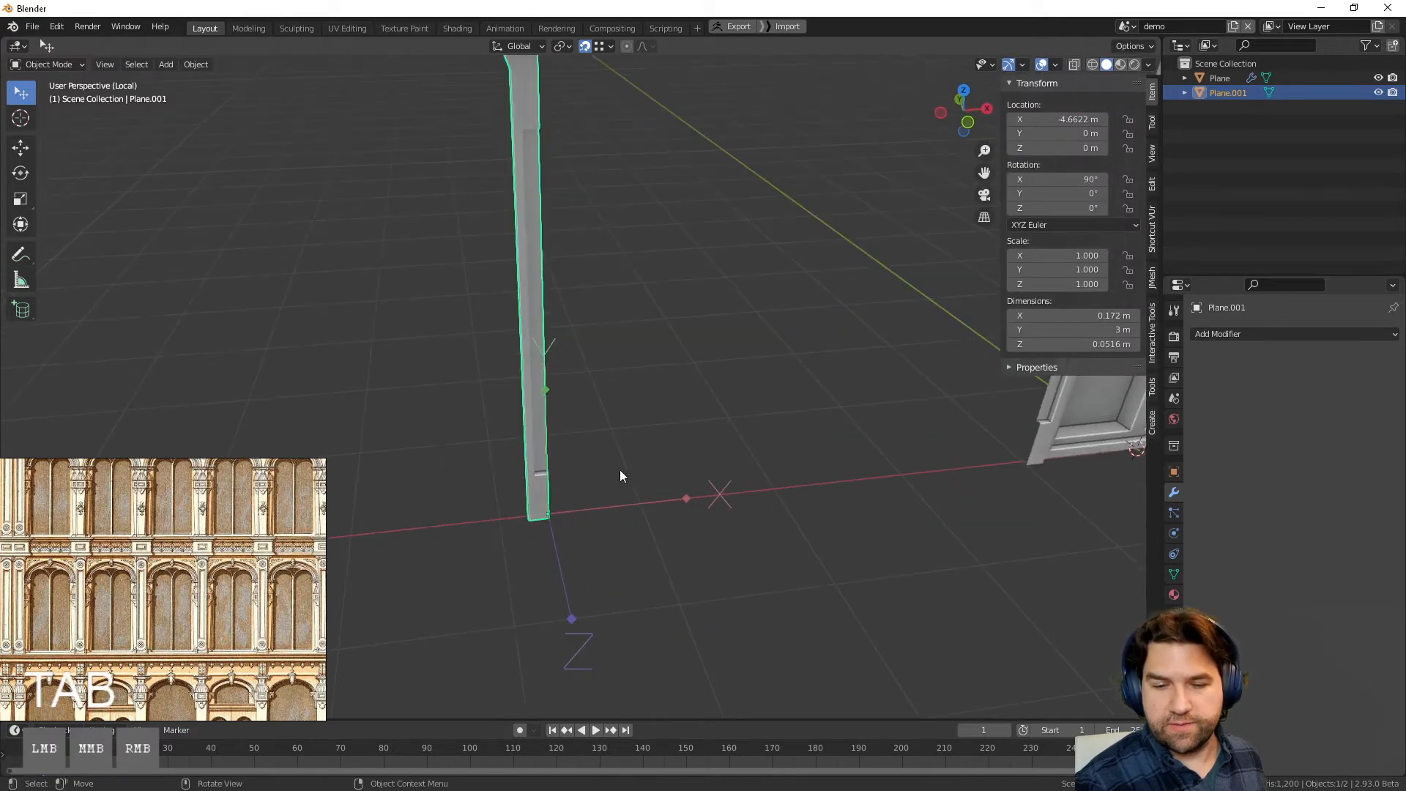
# Step: Add a Mirror modifier on the X axis to the half pillar
pyautogui.click(1219, 334)
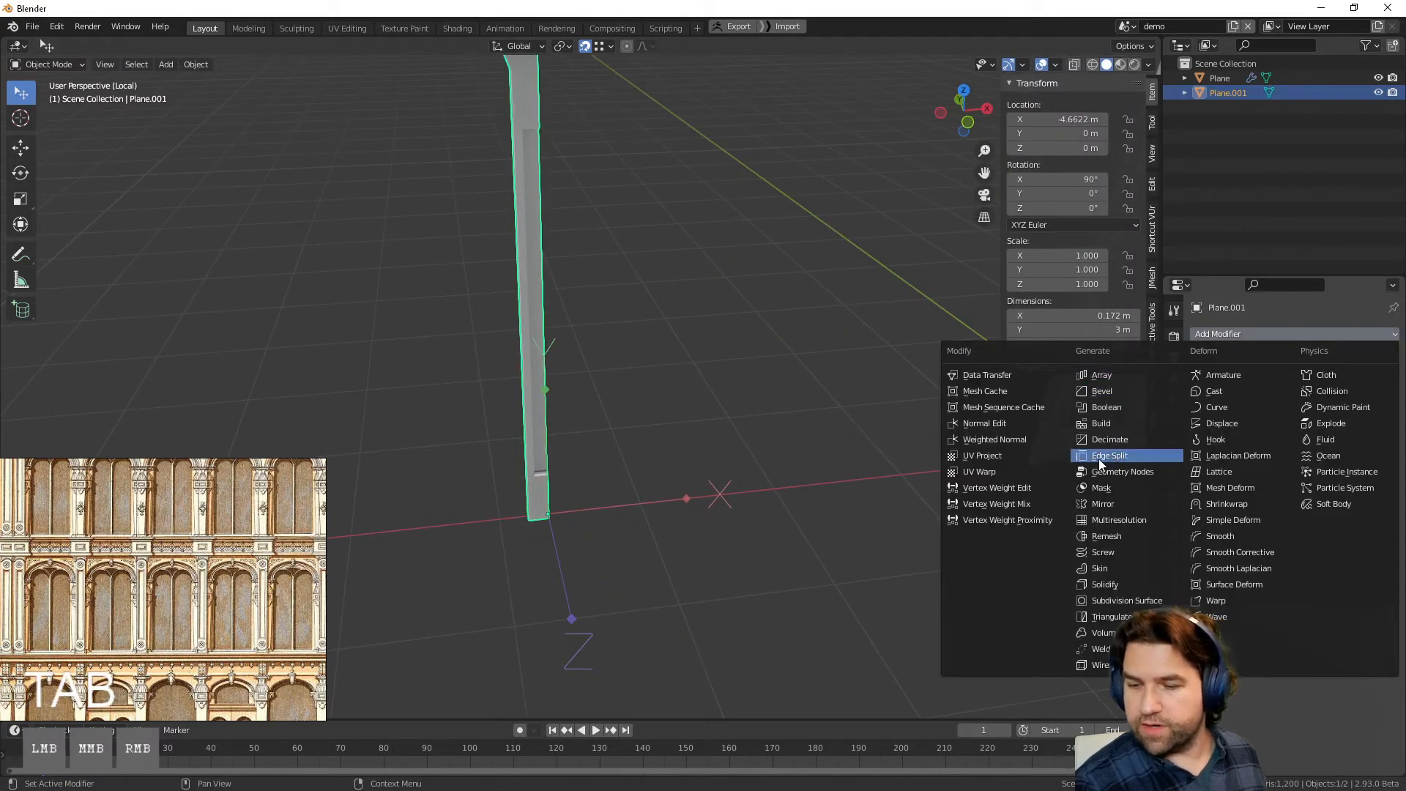
pyautogui.click(1106, 505)
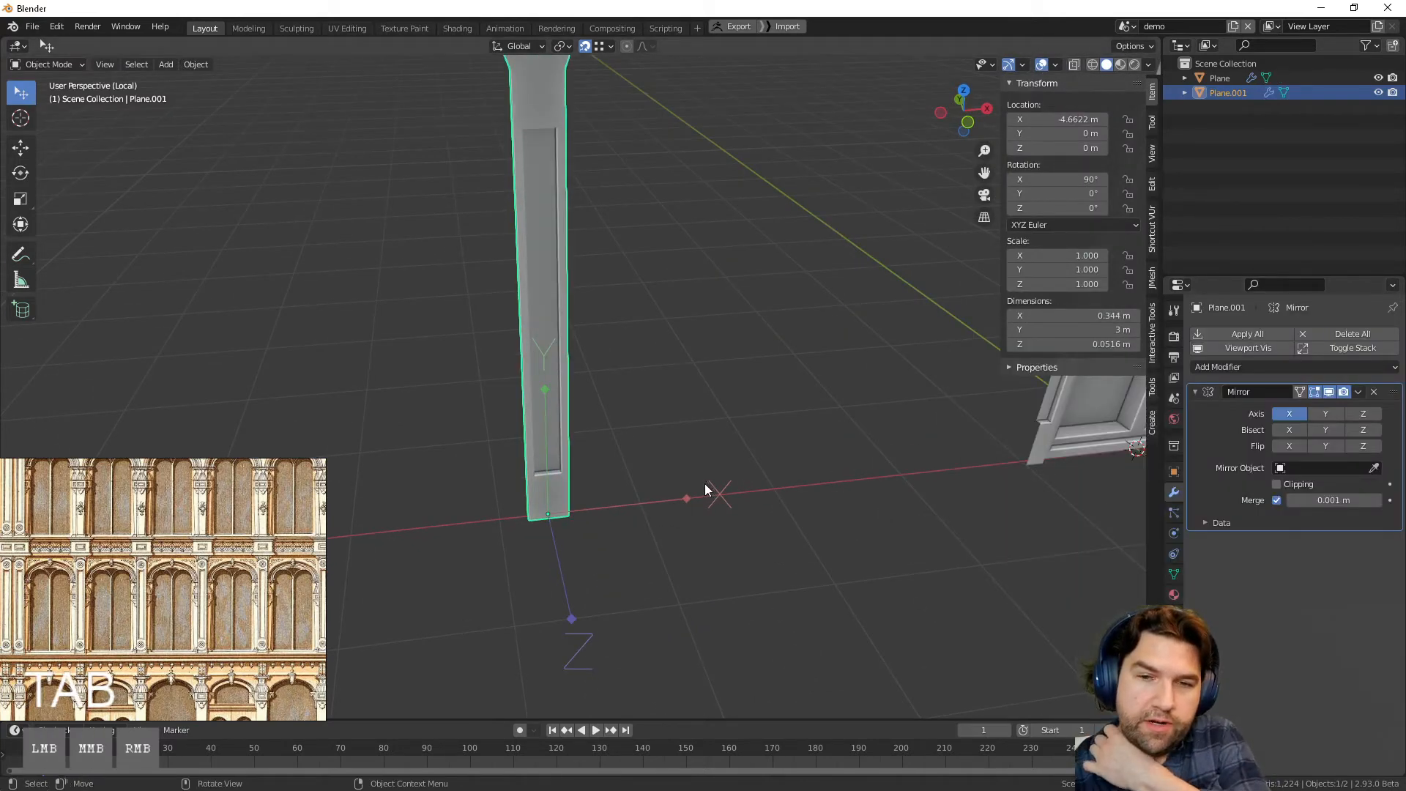
pyautogui.moveTo(706, 490); pyautogui.dragTo(690, 509, button='middle')
pyautogui.press('shift')
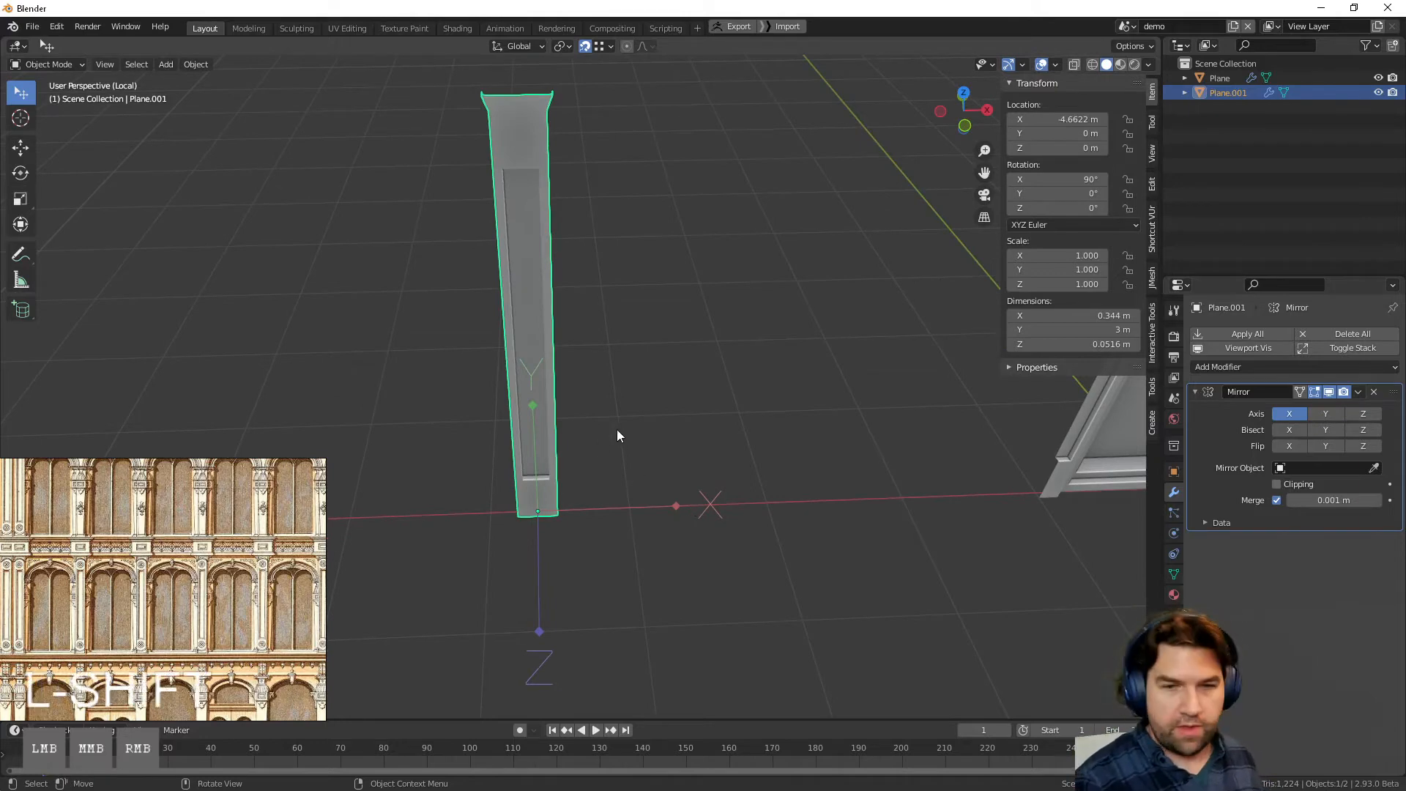
# Step: Extrude the half pillar's three outer side edges about 0.25 m outward along X in Edit Mode
pyautogui.scroll(3, 146, 575)
pyautogui.moveTo(95, 582); pyautogui.dragTo(250, 546, button='middle')
pyautogui.moveTo(911, 496); pyautogui.dragTo(912, 507, button='middle')
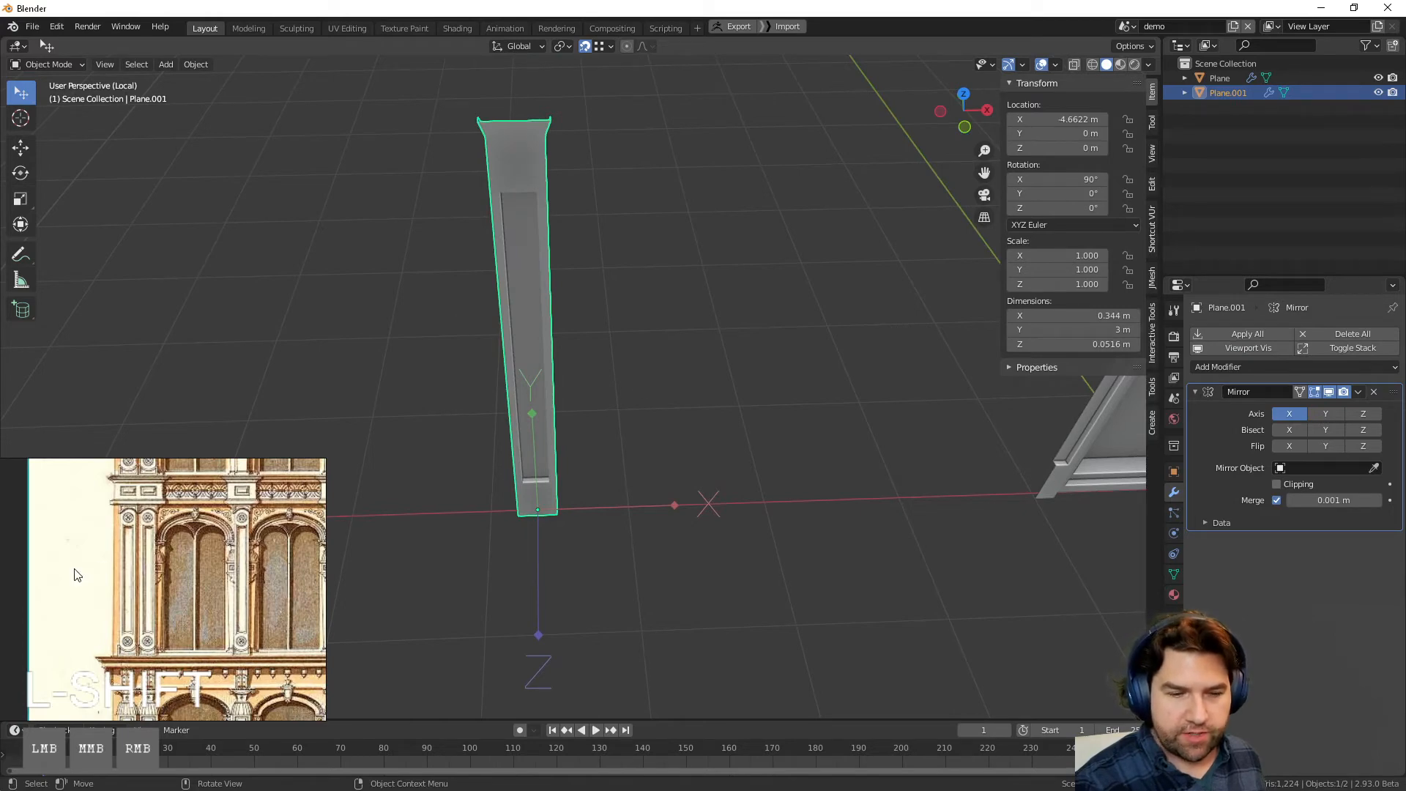
pyautogui.keyDown('shift'); pyautogui.moveTo(662, 362); pyautogui.dragTo(669, 340, button='middle'); pyautogui.keyUp('shift')
pyautogui.press('Tab')
pyautogui.moveTo(600, 208); pyautogui.dragTo(587, 222, button='middle')
pyautogui.click(556, 167)
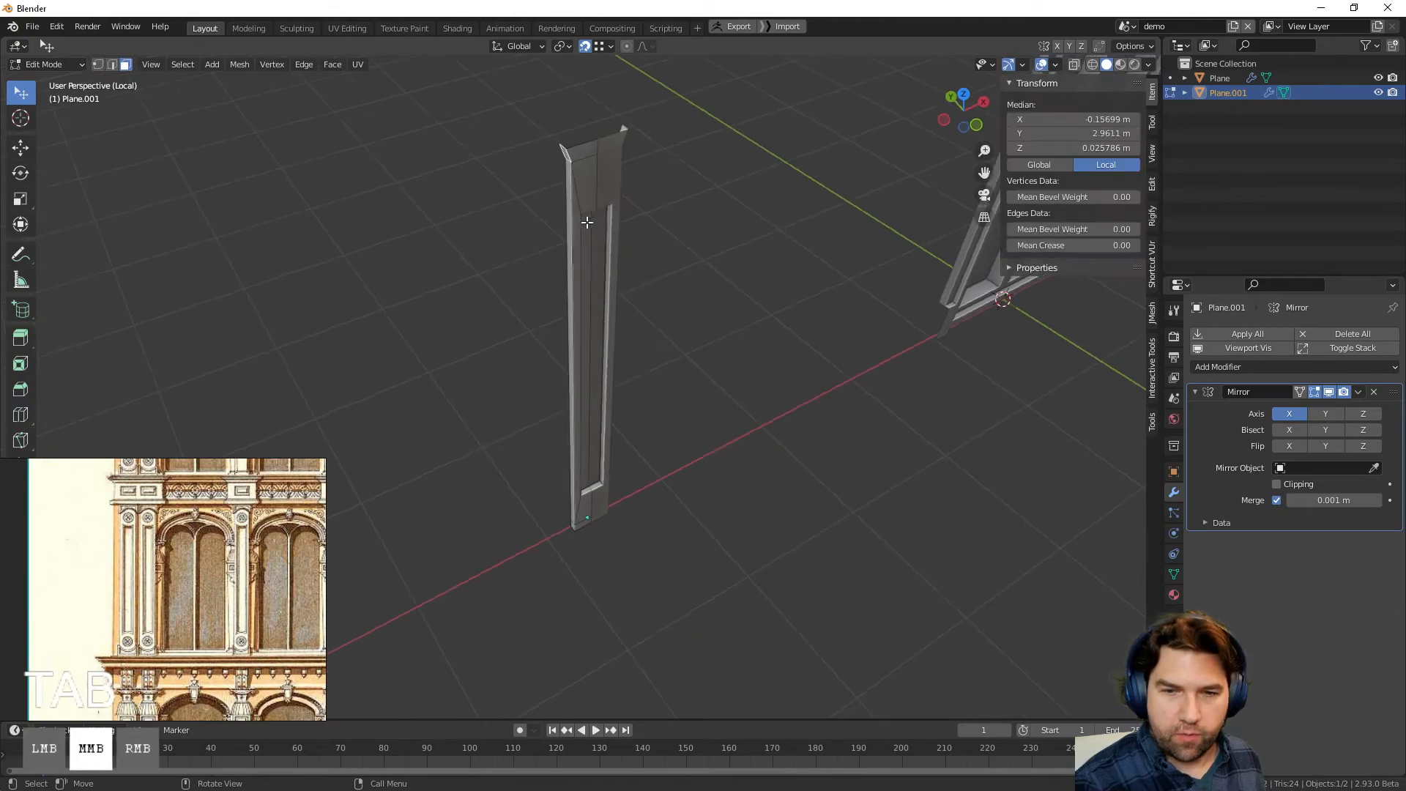
pyautogui.press('2')
pyautogui.keyDown('shift'); pyautogui.click(561, 188); pyautogui.keyUp('shift')
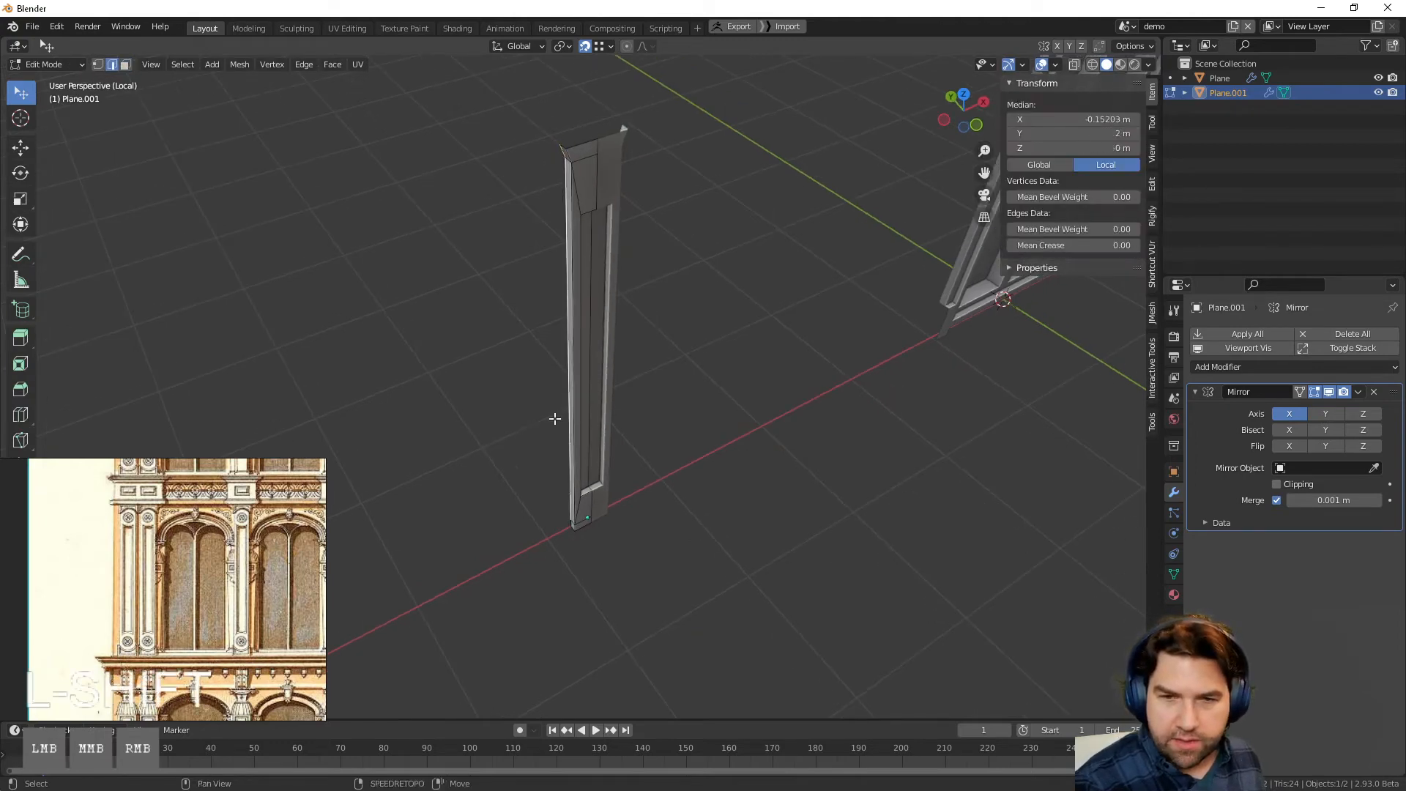
pyautogui.moveTo(572, 523); pyautogui.dragTo(625, 527, button='middle')
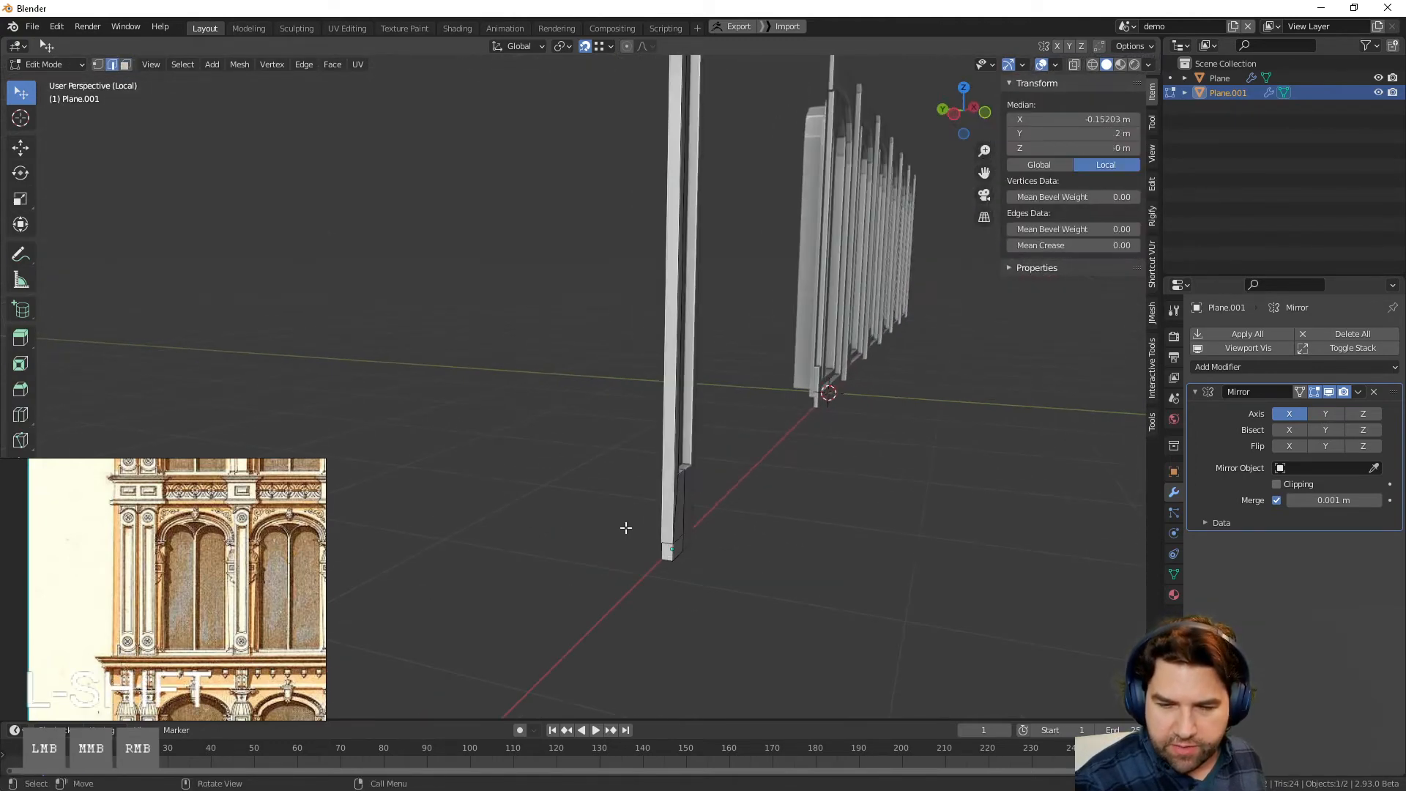
pyautogui.keyDown('shift'); pyautogui.click(657, 553); pyautogui.keyUp('shift')
pyautogui.moveTo(783, 520); pyautogui.dragTo(703, 511, button='middle')
pyautogui.moveTo(688, 452); pyautogui.dragTo(637, 465, button='middle')
pyautogui.moveTo(568, 546); pyautogui.dragTo(771, 575, button='middle')
pyautogui.keyDown('shift'); pyautogui.click(639, 619); pyautogui.keyUp('shift')
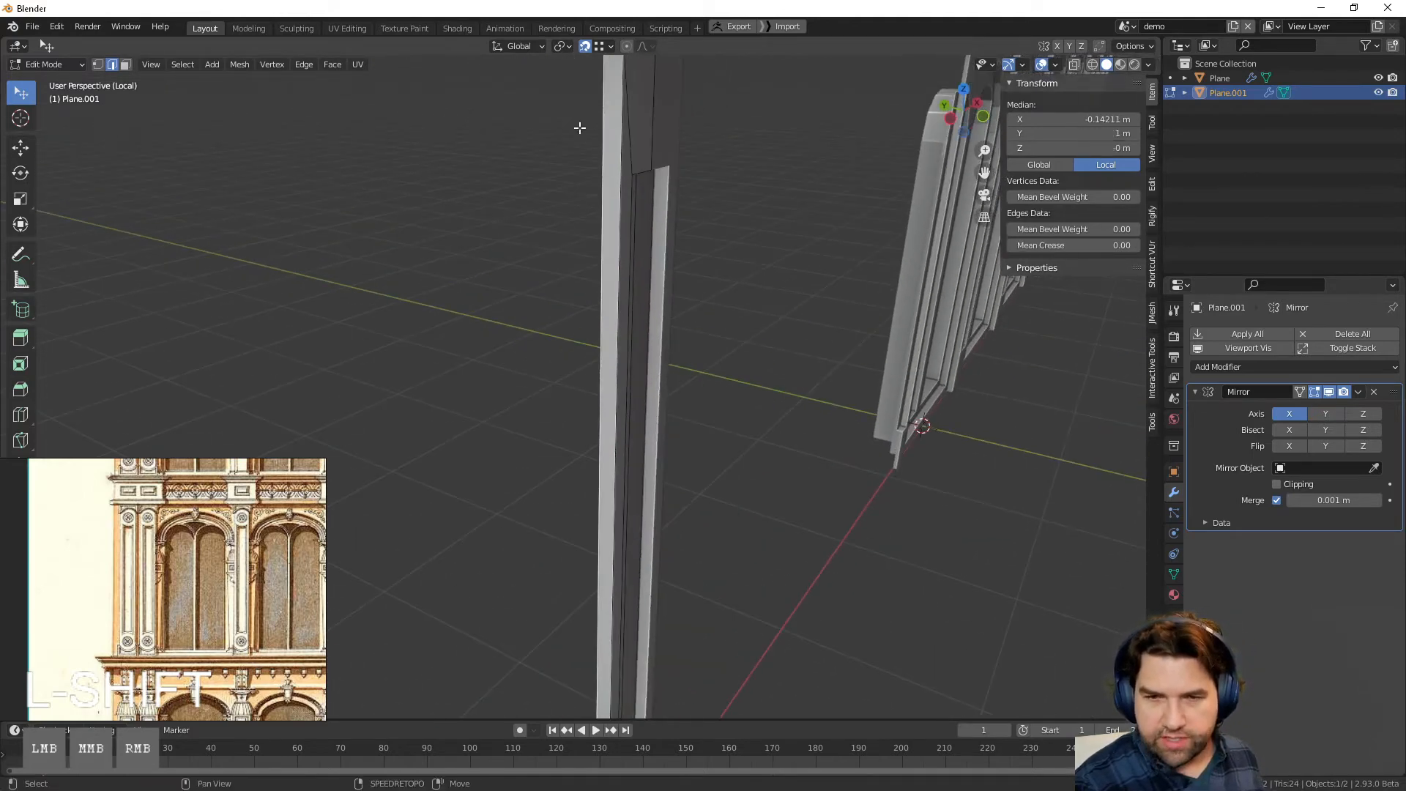
pyautogui.moveTo(579, 129); pyautogui.dragTo(730, 362, button='middle')
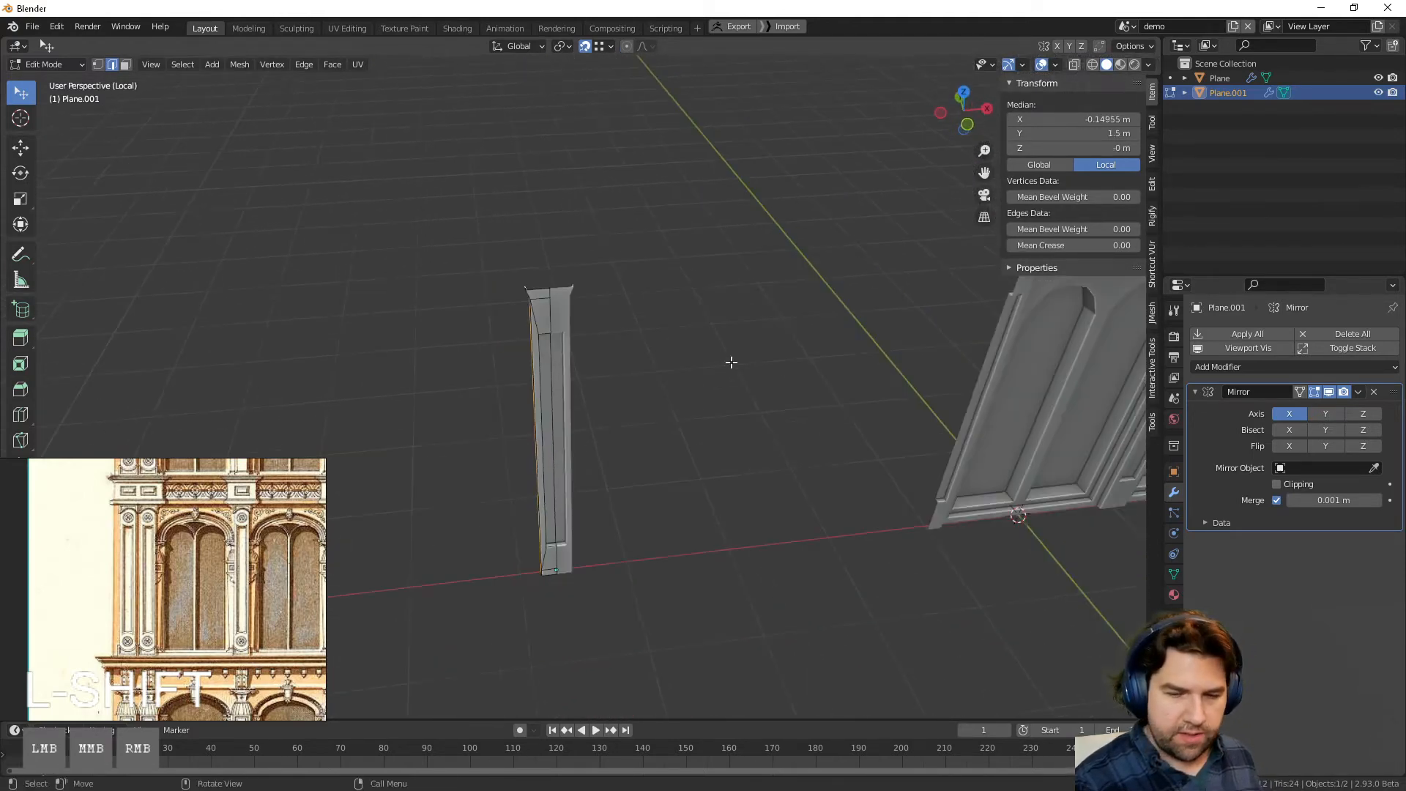
pyautogui.press('e')
pyautogui.middleClick(727, 392)
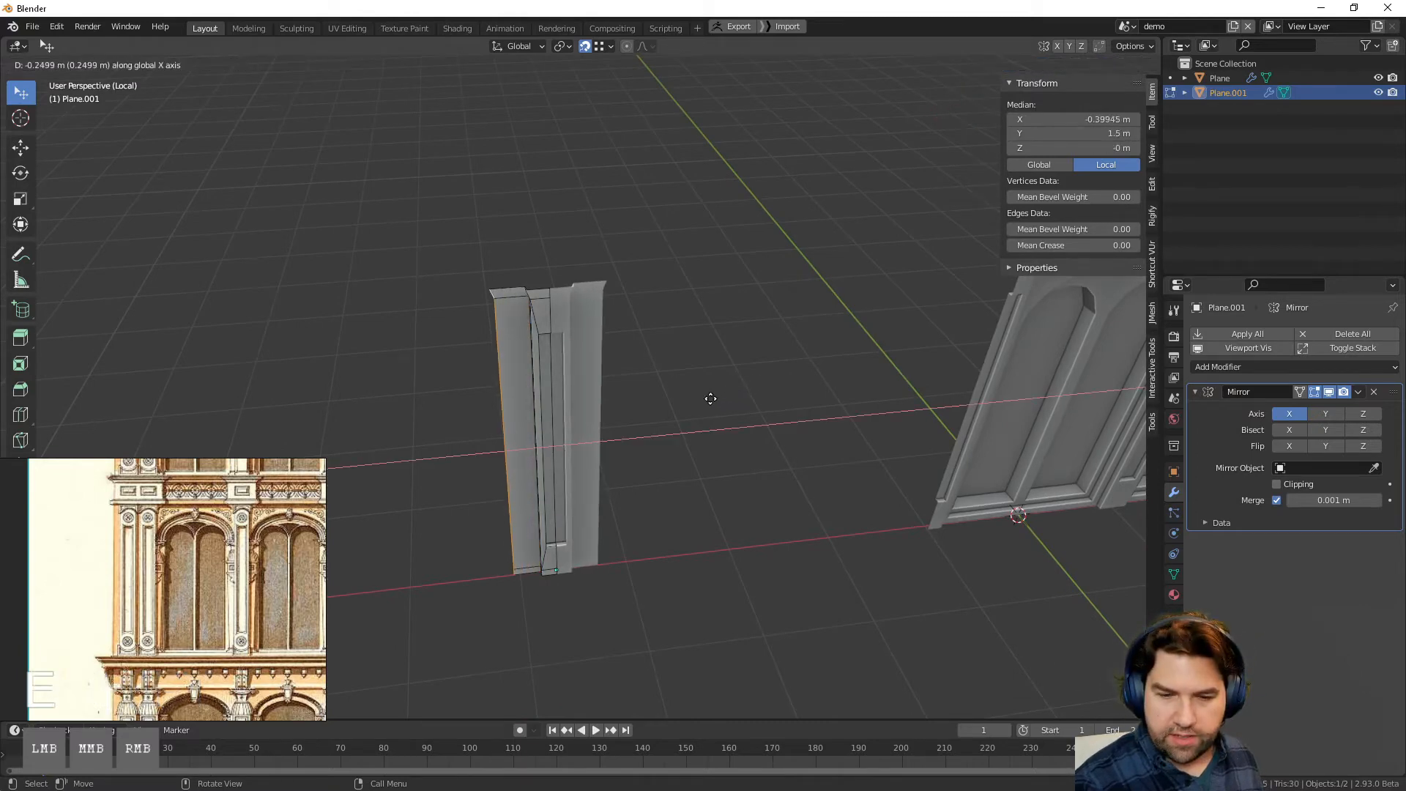
pyautogui.click(707, 400)
# Step: Flatten the extruded outer edge into a straight vertical line by scaling it to 0 on X
pyautogui.keyDown('shift'); pyautogui.moveTo(707, 442); pyautogui.dragTo(774, 406, button='middle'); pyautogui.keyUp('shift')
pyautogui.press('s')
pyautogui.press('x')
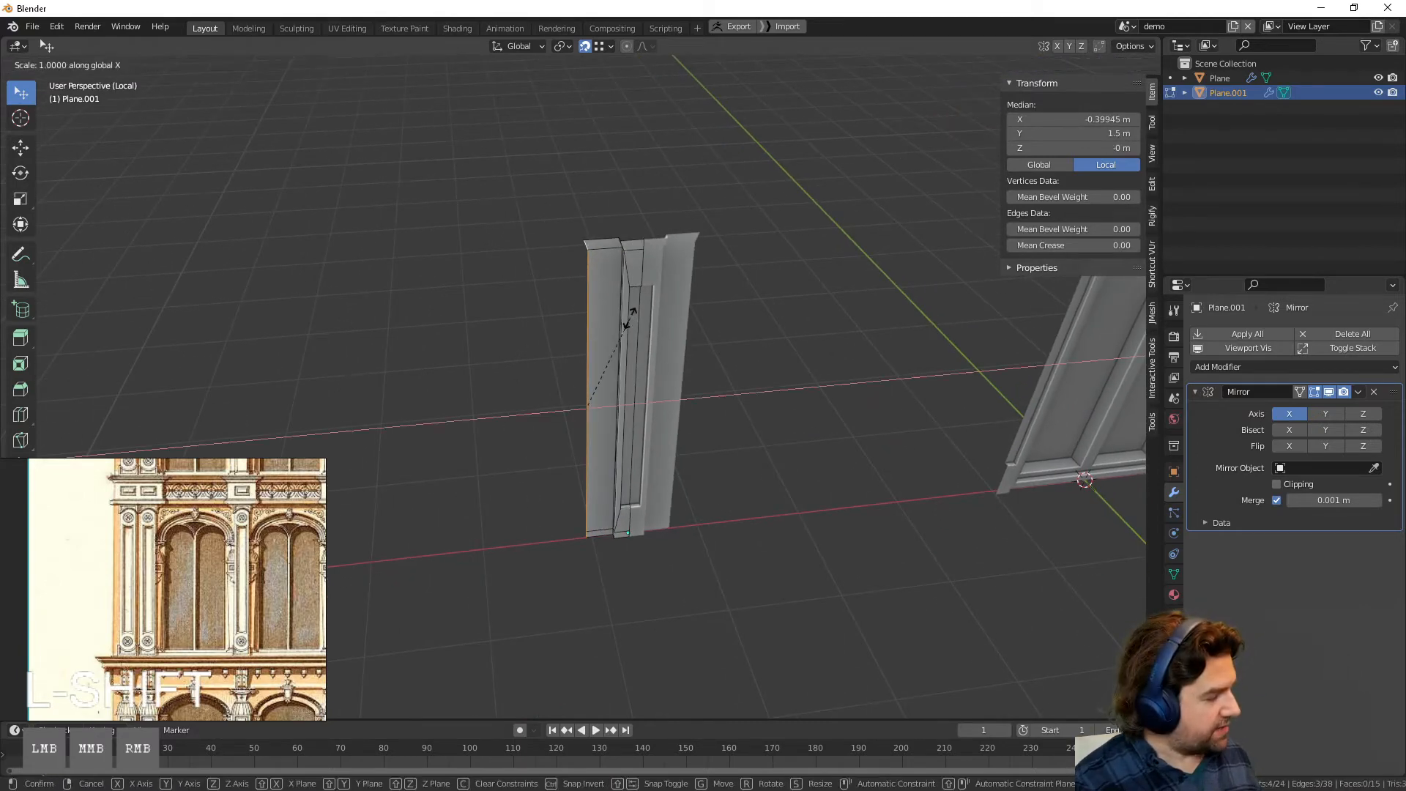
pyautogui.press('0')
pyautogui.press('Return')
# Step: Move the flattened outer edge about 0.2 m back toward the pillar along X and return to Object Mode
pyautogui.moveTo(781, 418); pyautogui.dragTo(766, 440, button='middle')
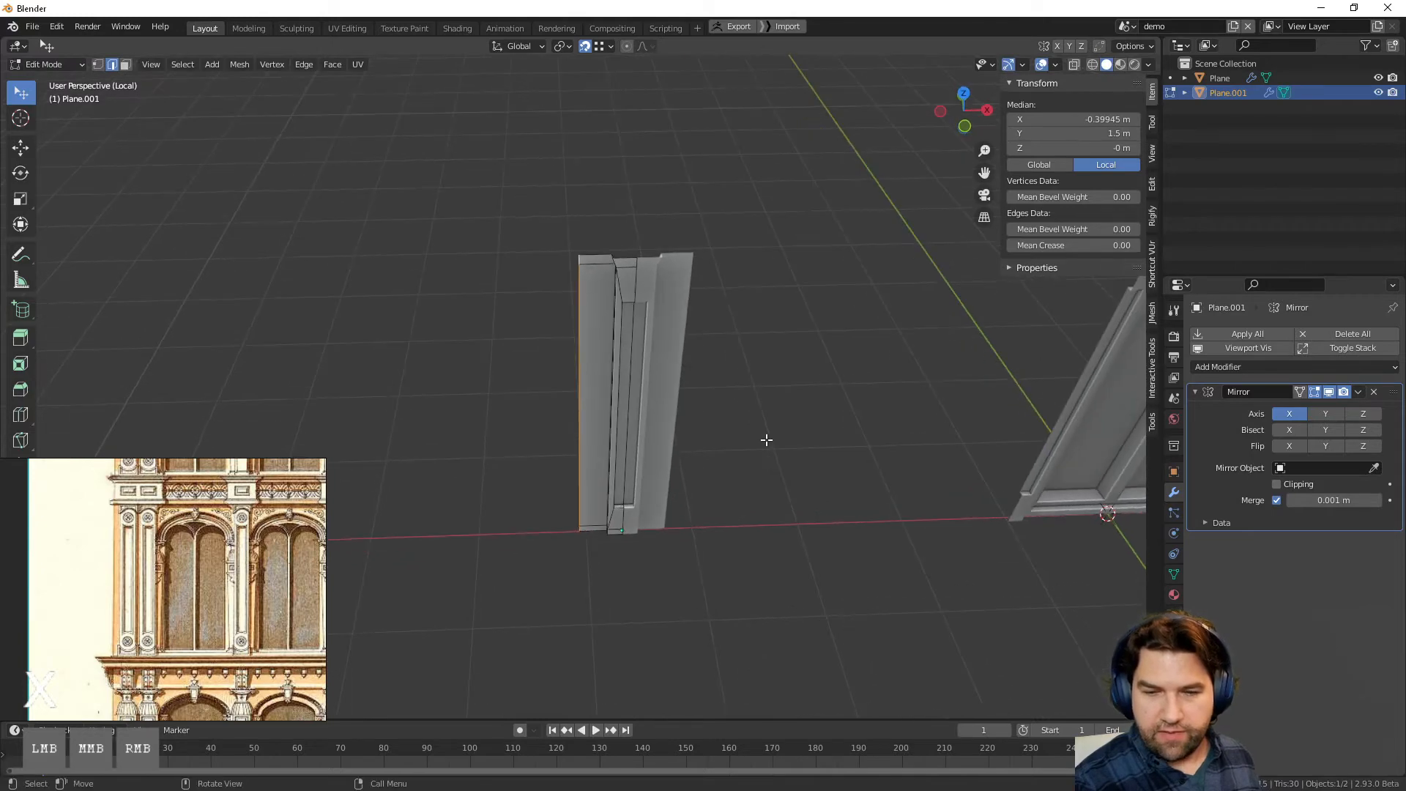
pyautogui.press('g')
pyautogui.press('x')
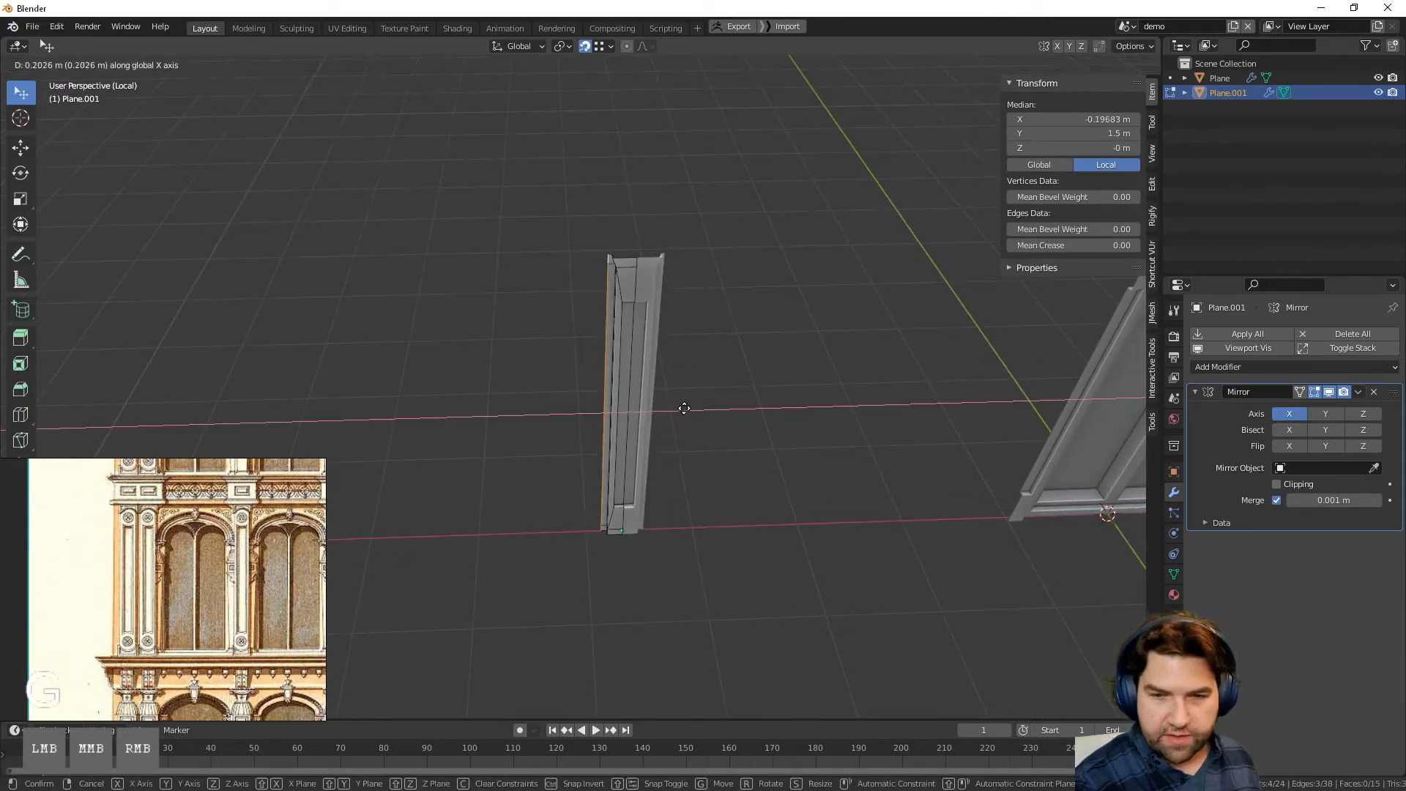
pyautogui.click(685, 408)
pyautogui.press('Tab')
pyautogui.moveTo(678, 283); pyautogui.dragTo(669, 291, button='middle')
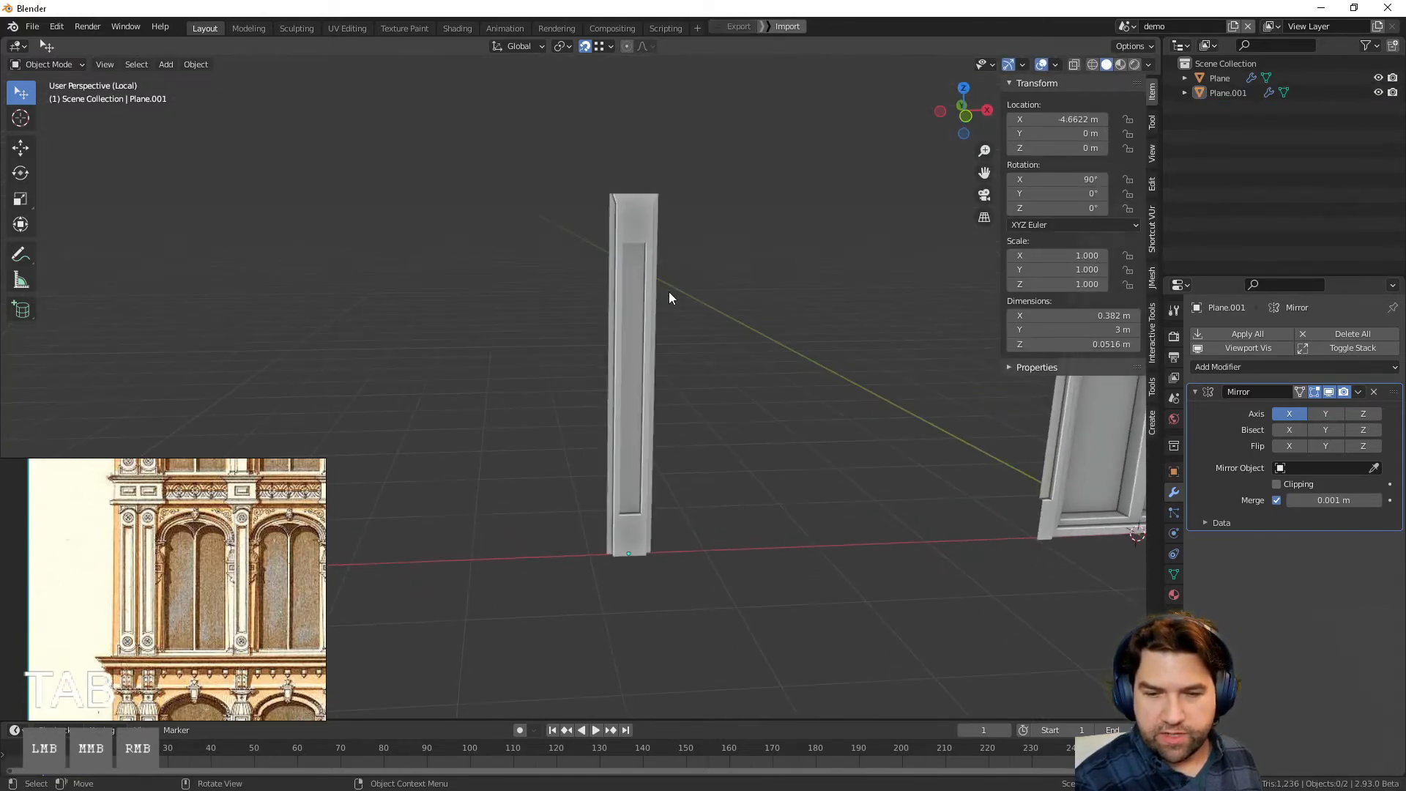
# Step: Add an Array modifier with a count of 2 to the pillar and apply all its modifiers
pyautogui.click(1219, 366)
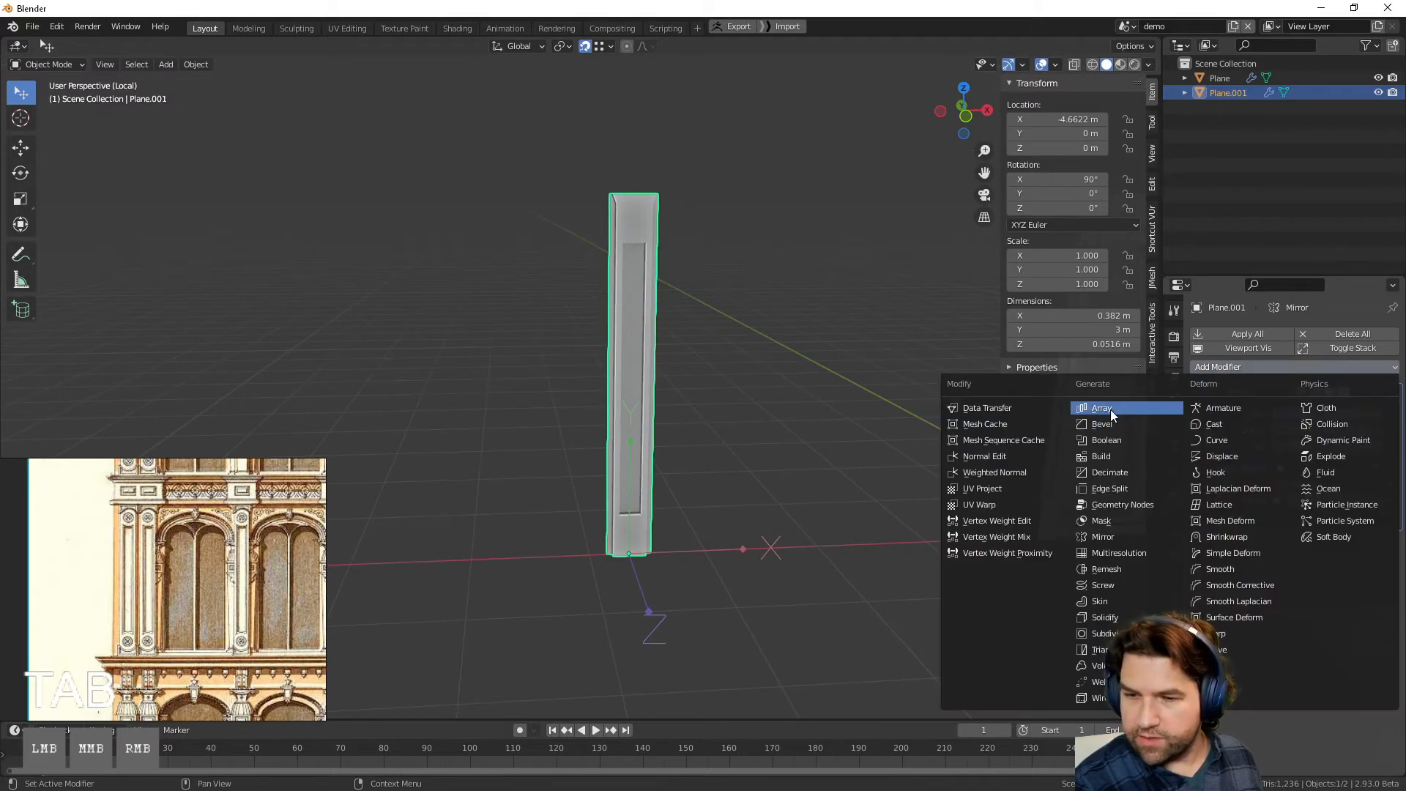
pyautogui.click(1110, 410)
pyautogui.moveTo(841, 410); pyautogui.dragTo(646, 518, button='middle')
pyautogui.moveTo(644, 360); pyautogui.dragTo(761, 354, button='middle')
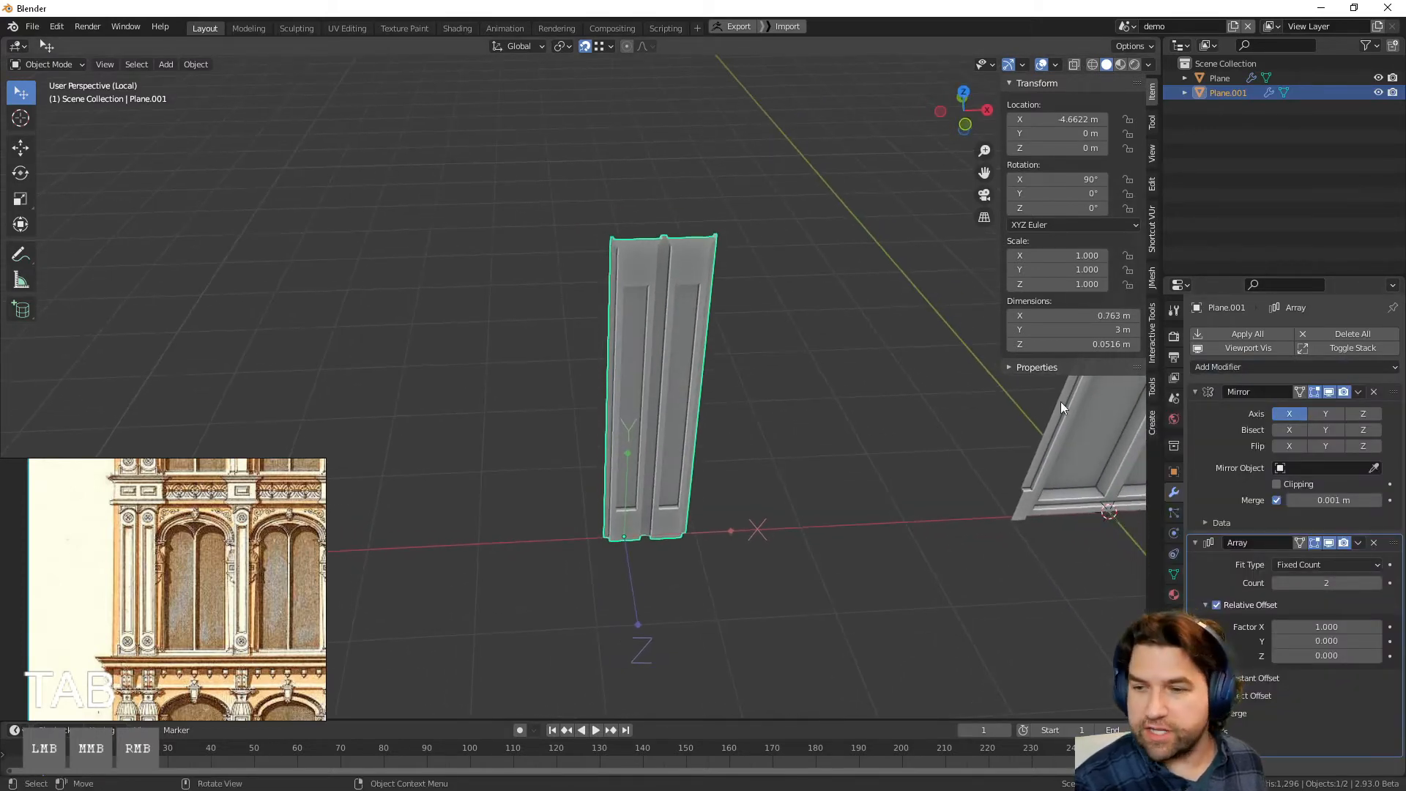
pyautogui.click(1252, 335)
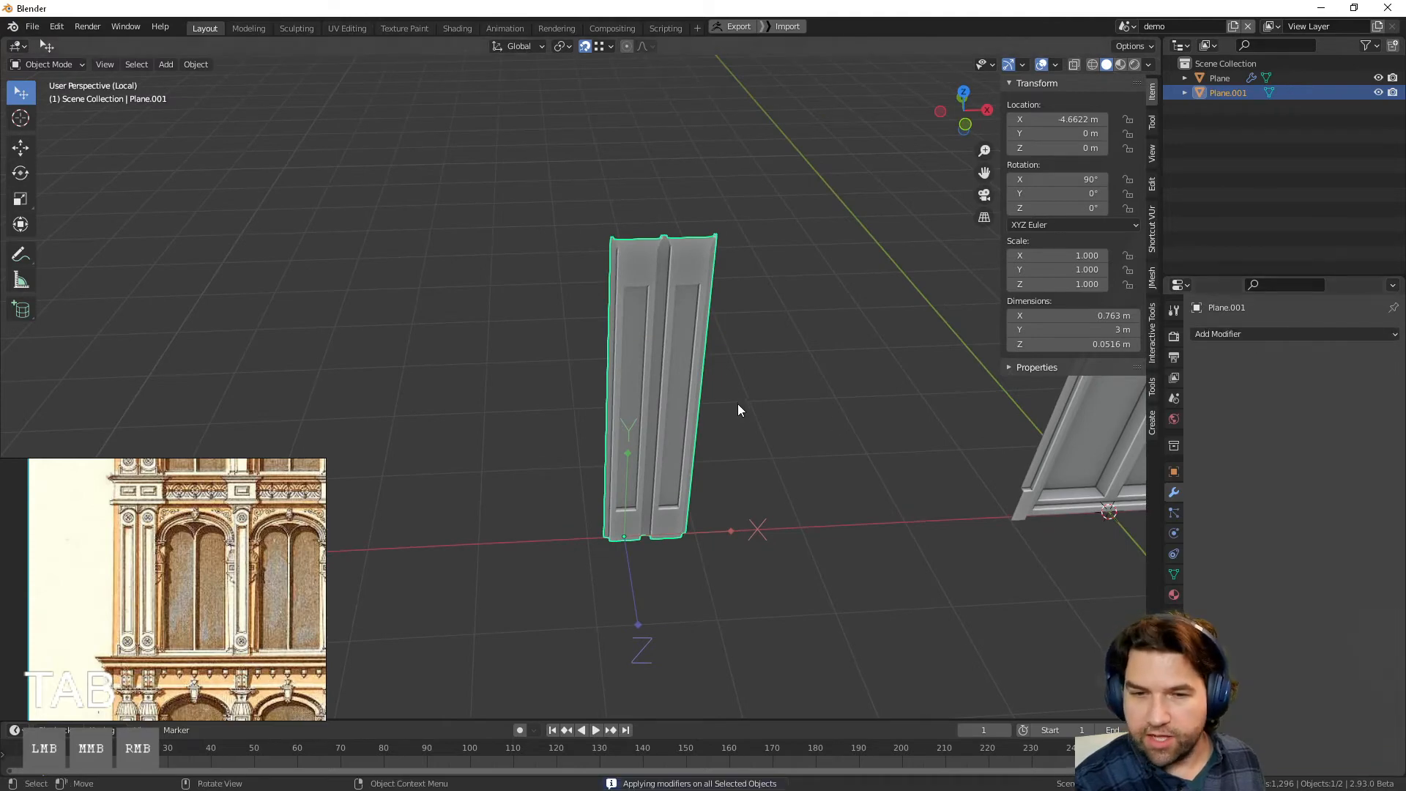
# Step: Split the mesh along the vertical centre edge loop of the second pillar with Edge Split
pyautogui.press('Tab')
pyautogui.moveTo(747, 404); pyautogui.dragTo(621, 213, button='middle')
pyautogui.scroll(2, 722, 336)
pyautogui.keyDown('alt'); pyautogui.click(624, 172); pyautogui.keyUp('alt')
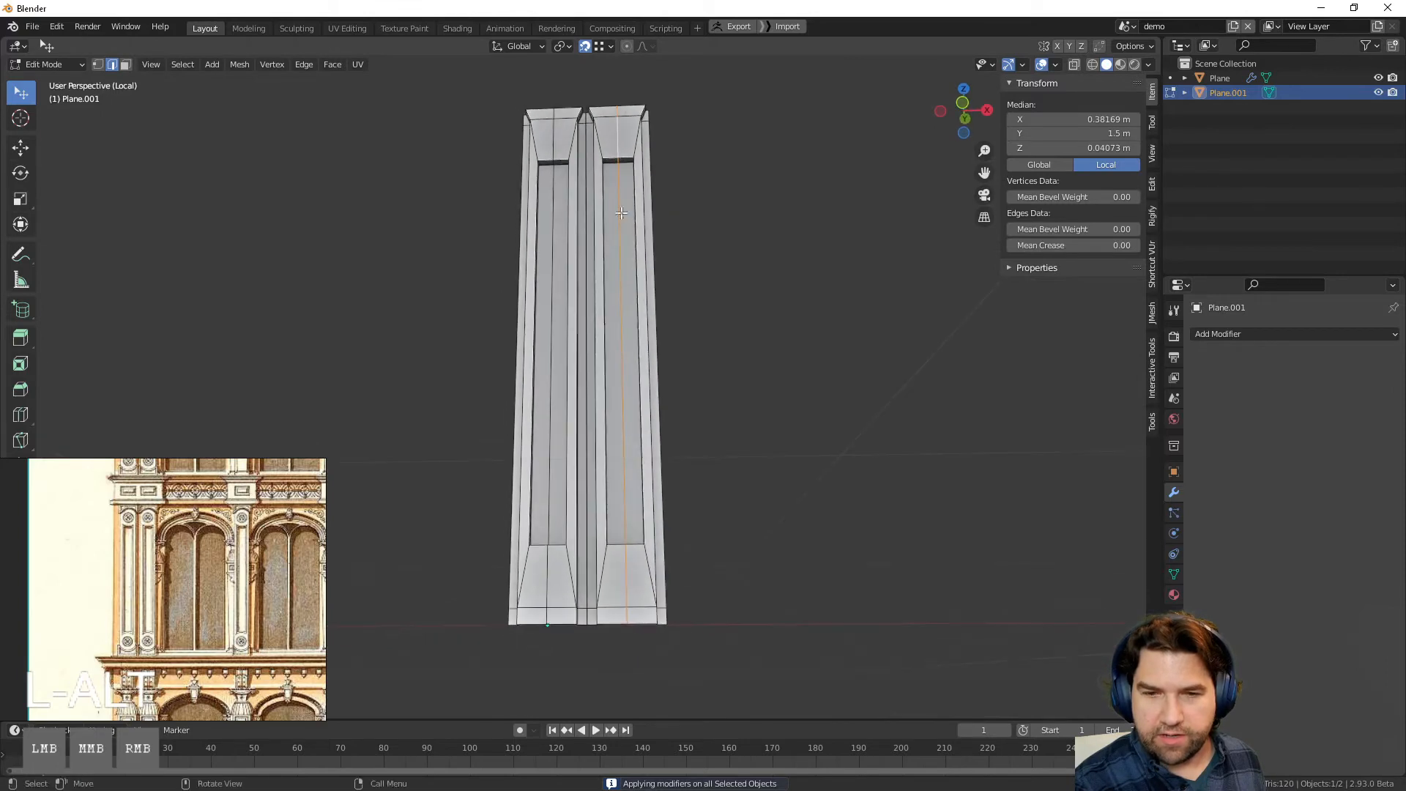
pyautogui.rightClick(620, 188)
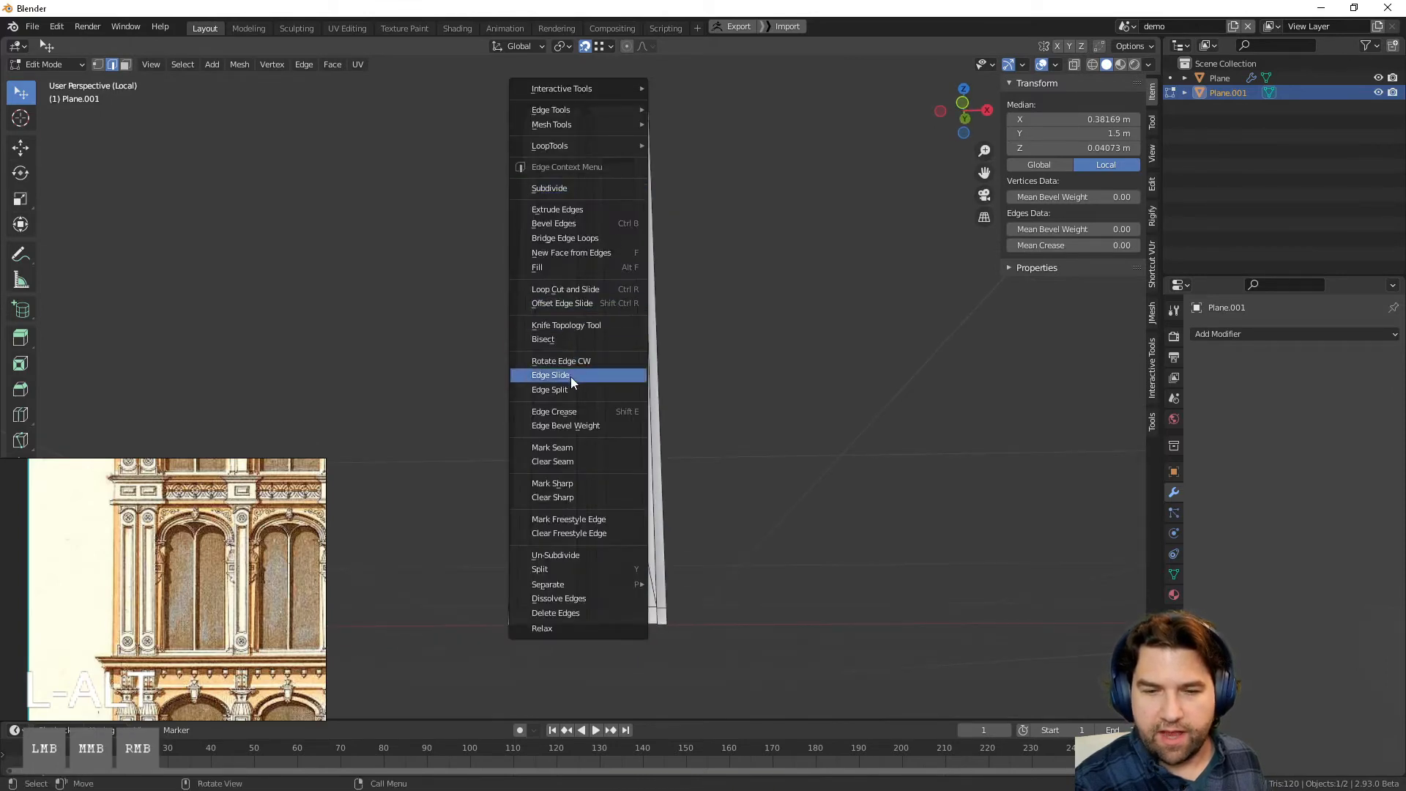
pyautogui.click(616, 383)
# Step: Delete the split-off outer half of the second pillar and return to Object Mode
pyautogui.moveTo(613, 428); pyautogui.dragTo(653, 172, button='middle')
pyautogui.click(654, 172)
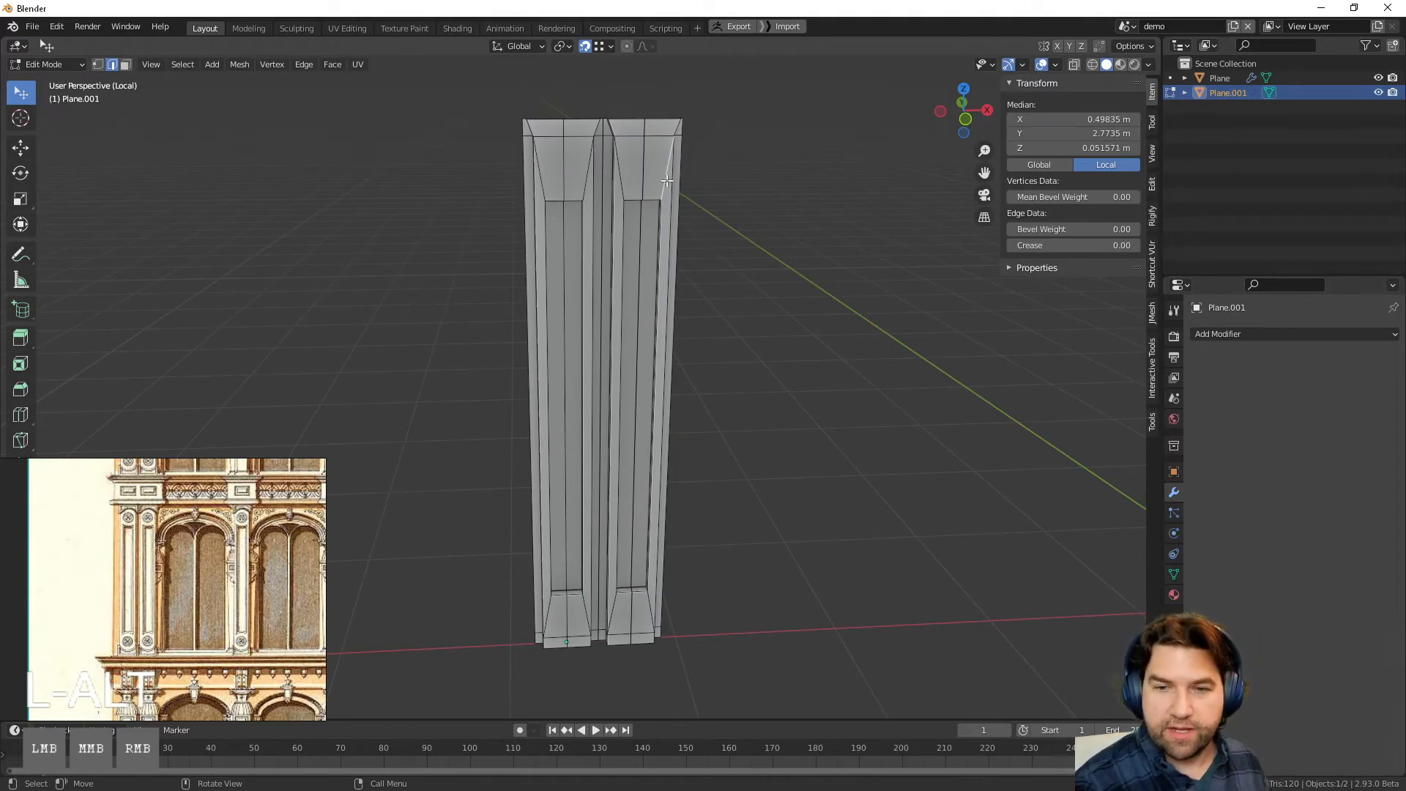
pyautogui.keyDown('alt'); pyautogui.click(667, 207); pyautogui.keyUp('alt')
pyautogui.moveTo(660, 143); pyautogui.dragTo(654, 202, button='middle')
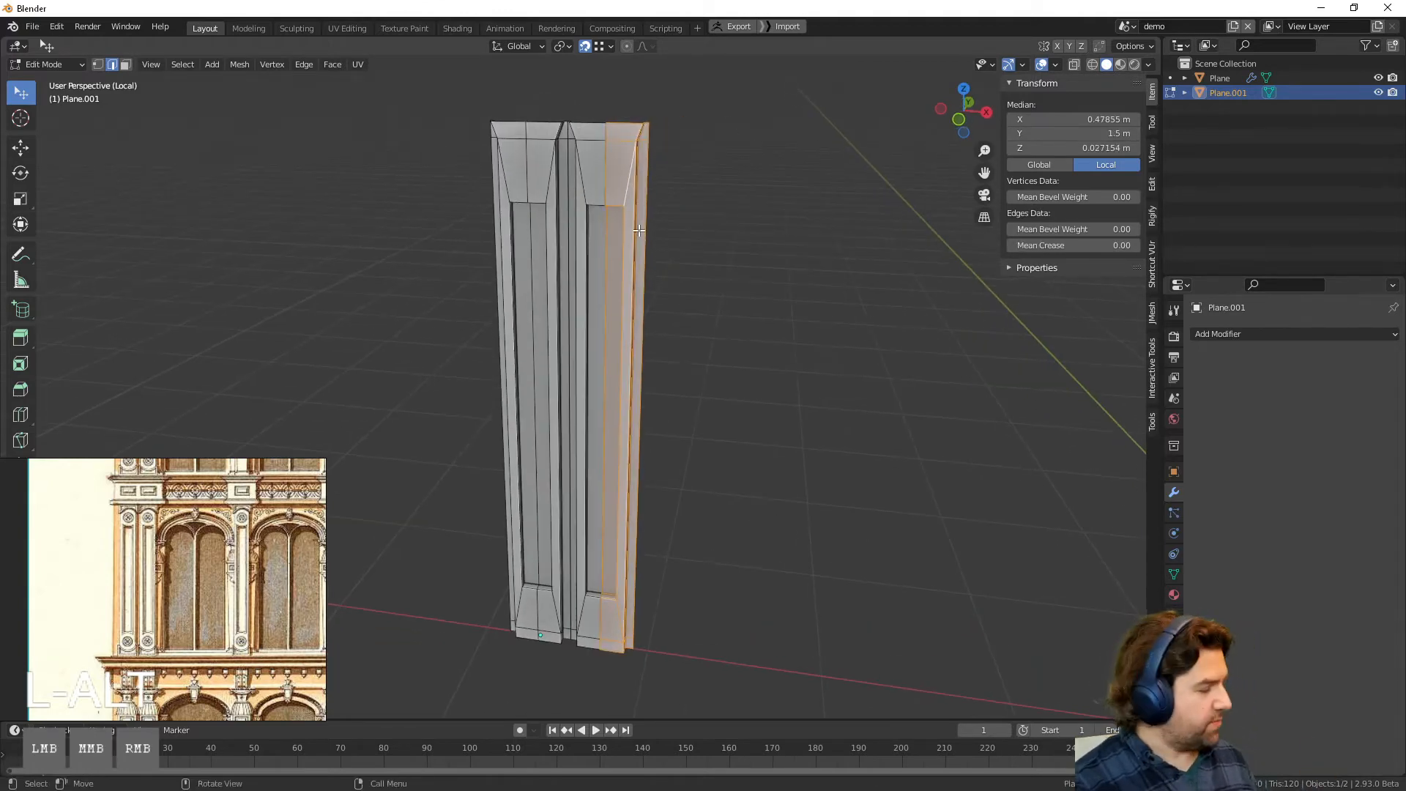
pyautogui.press('x')
pyautogui.click(638, 230)
pyautogui.press('Tab')
pyautogui.moveTo(597, 265); pyautogui.dragTo(494, 404, button='middle')
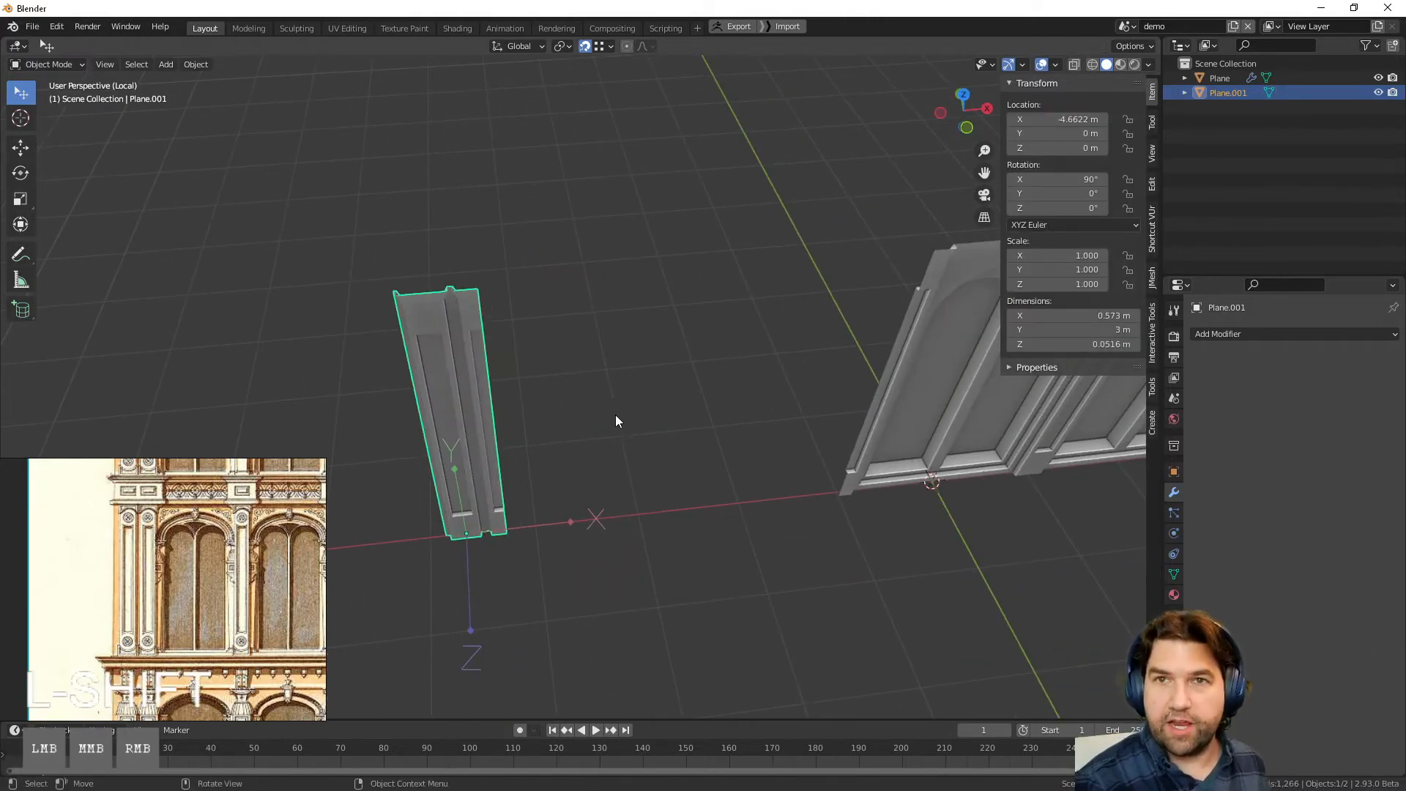
# Step: Move the pillar piece along X to about -2.07 m, beside the window module, in the front orthographic view
pyautogui.moveTo(618, 418); pyautogui.dragTo(549, 443, button='middle')
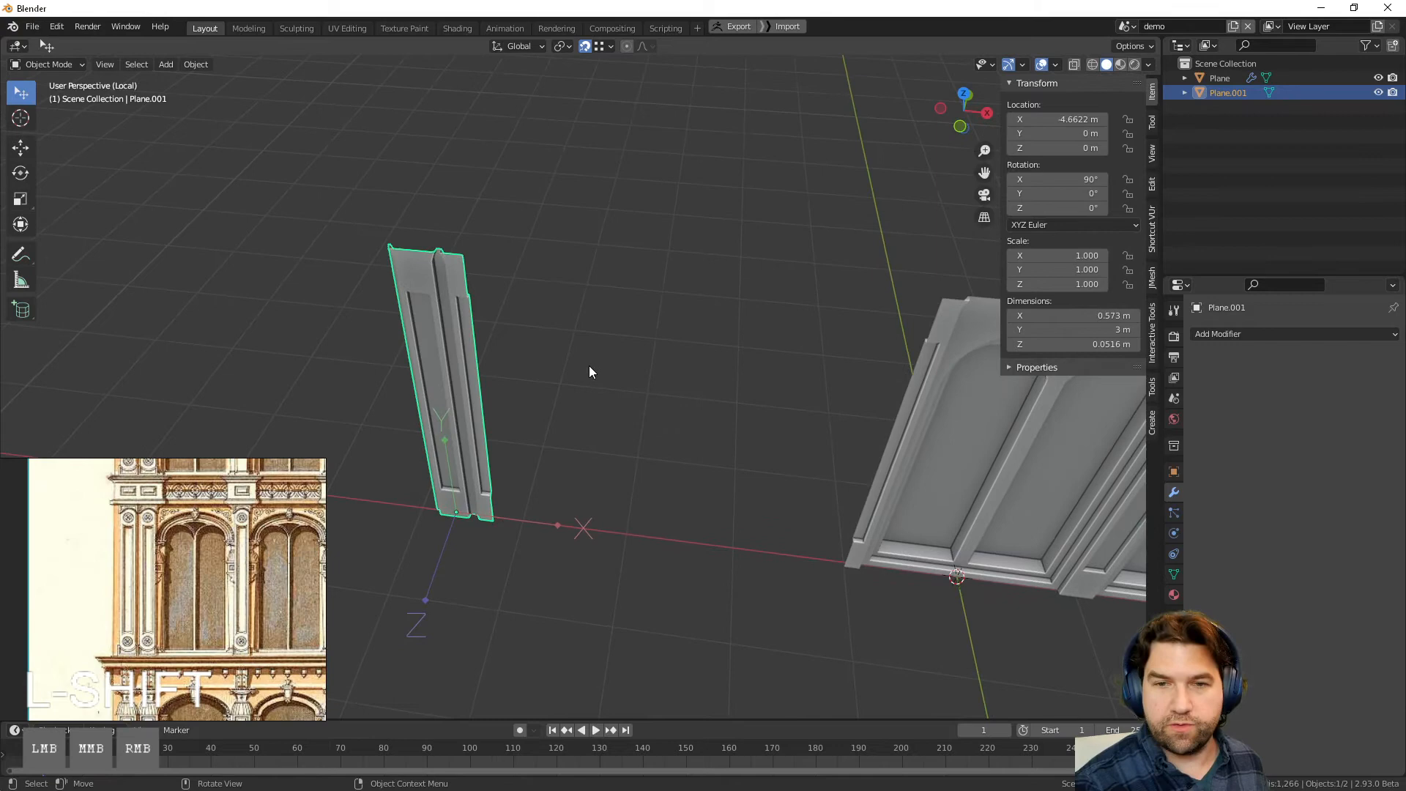
pyautogui.click(960, 127)
pyautogui.scroll(-1, 637, 356)
pyautogui.keyDown('shift'); pyautogui.moveTo(553, 404); pyautogui.dragTo(476, 415, button='middle'); pyautogui.keyUp('shift')
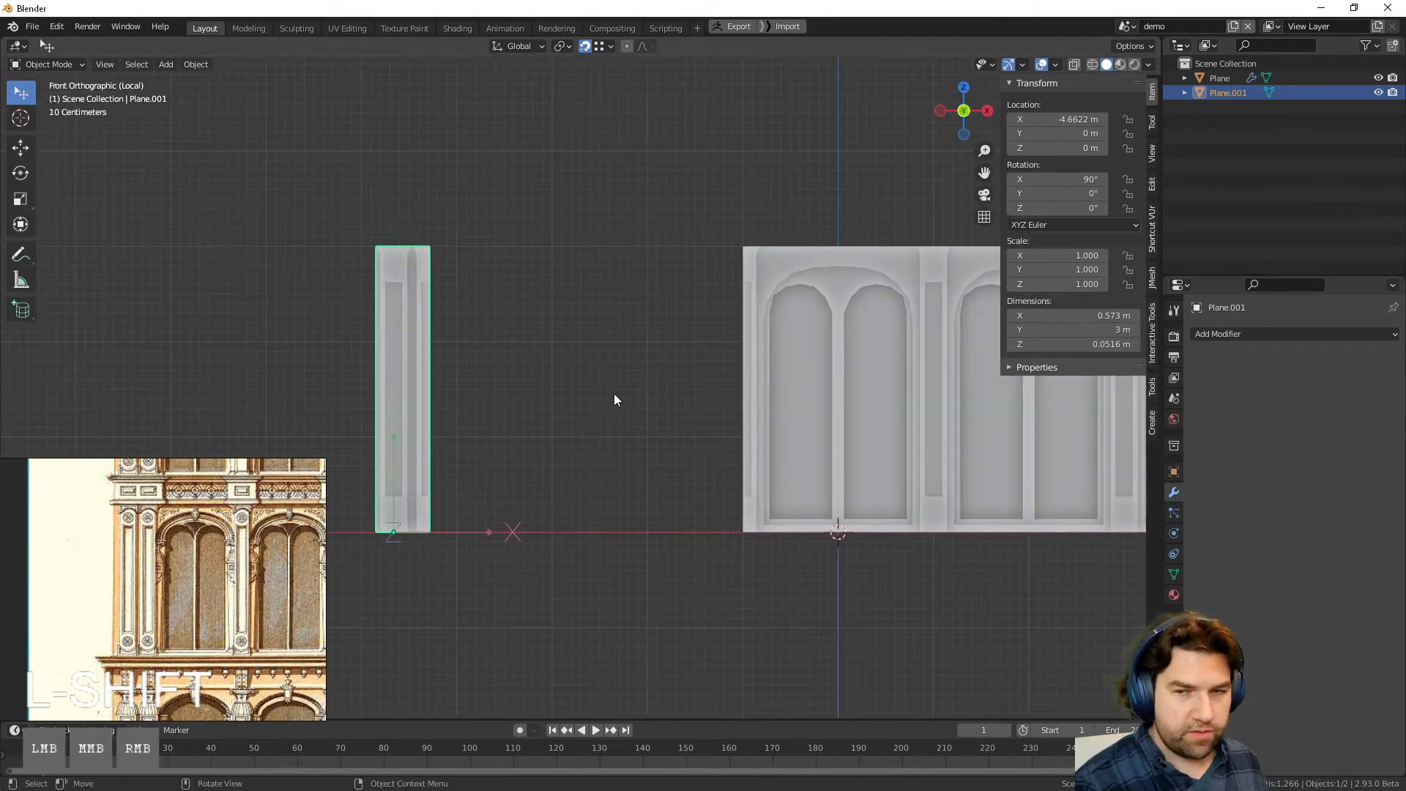
pyautogui.press('g')
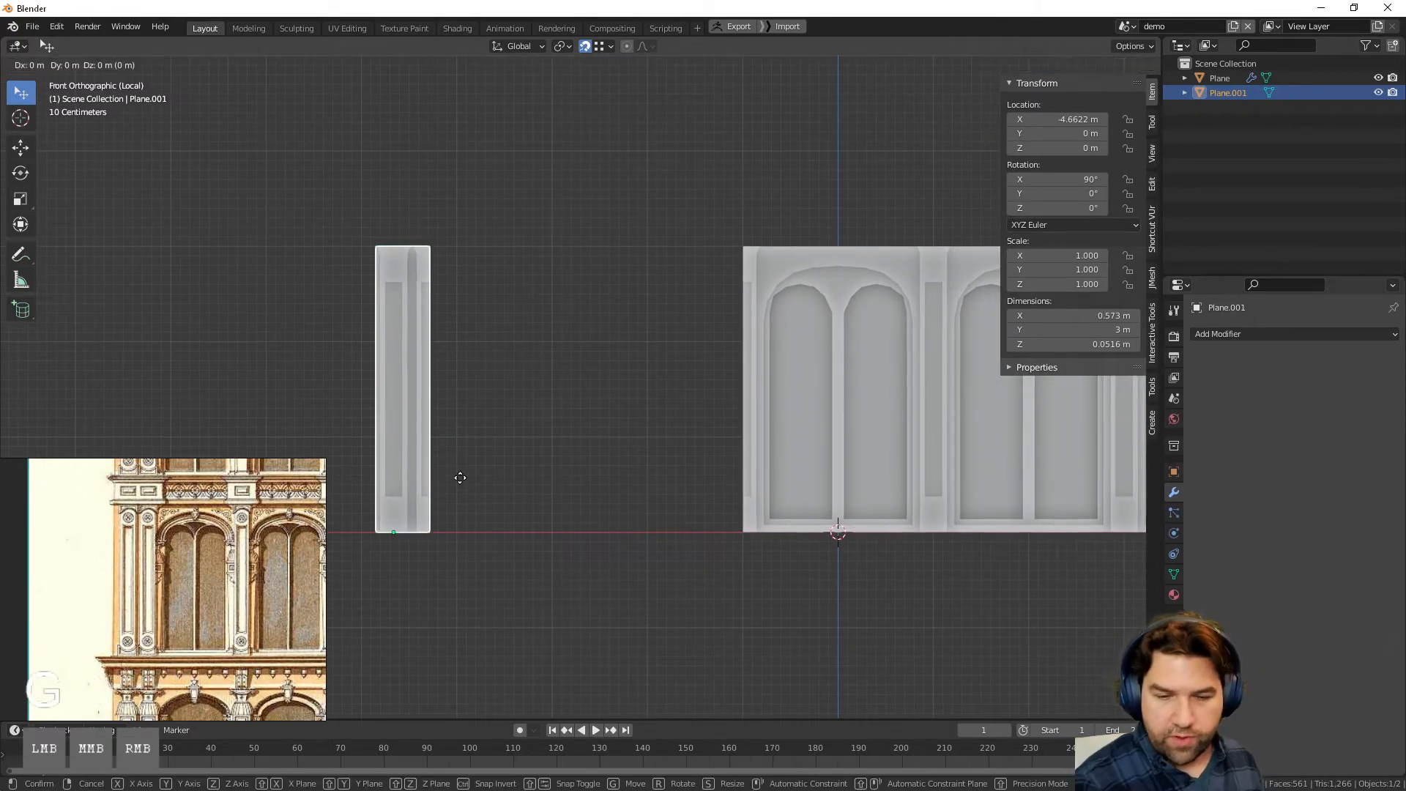
pyautogui.keyDown('ctrl'); pyautogui.click(704, 523); pyautogui.keyUp('ctrl')
pyautogui.scroll(1, 705, 529)
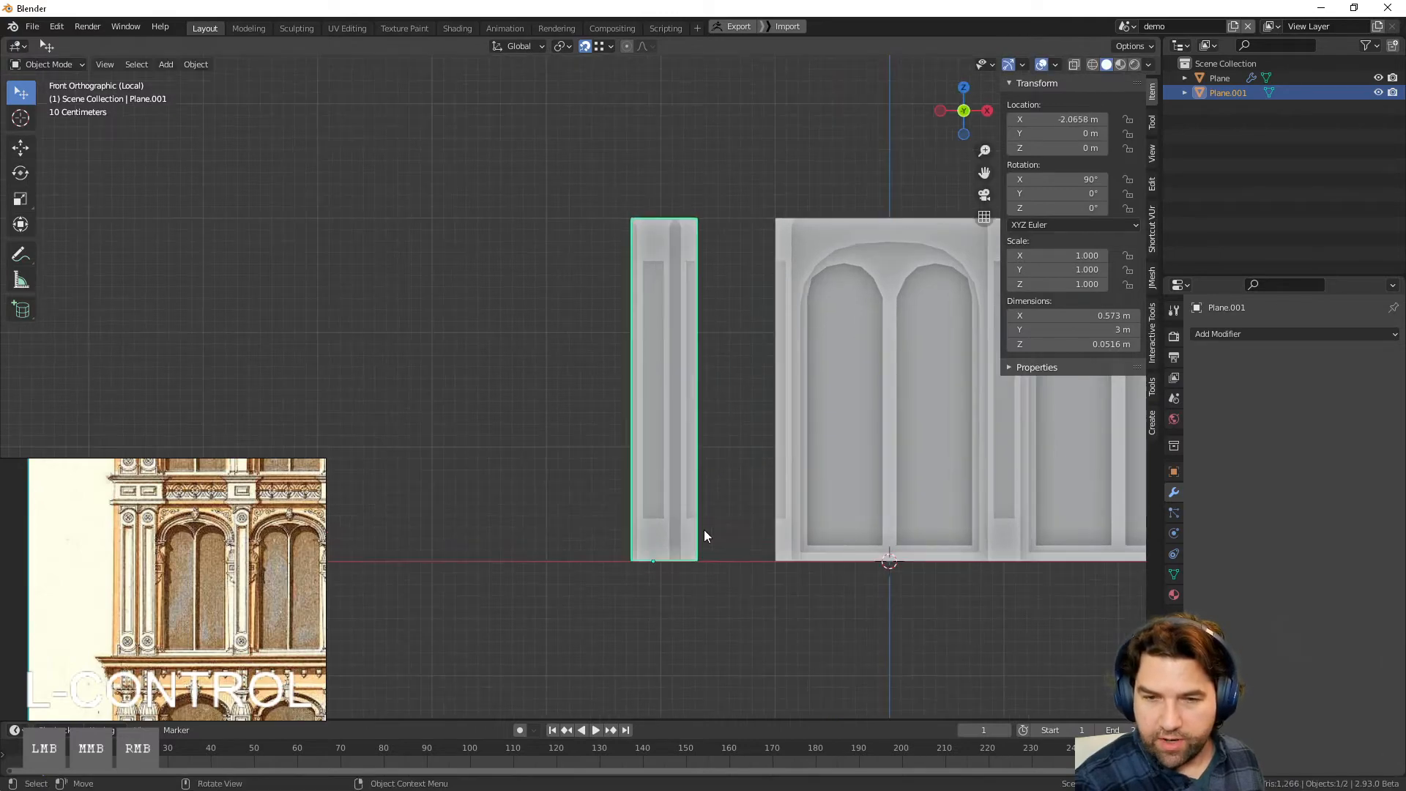
# Step: Turn off default snapping and snap only the pillar piece's origin along X to the bottom corner of its cut edge
pyautogui.moveTo(705, 531); pyautogui.dragTo(626, 513, button='middle')
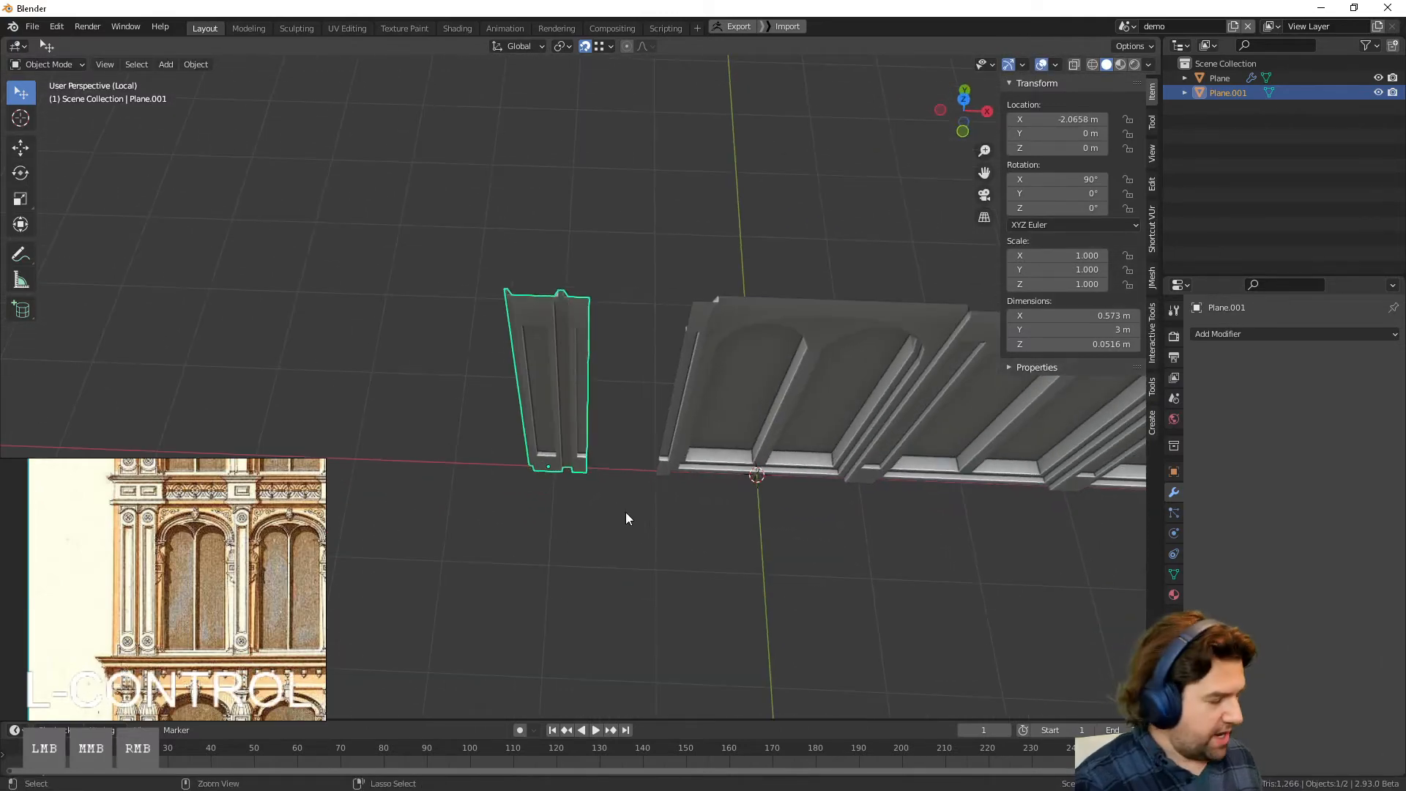
pyautogui.click(630, 428)
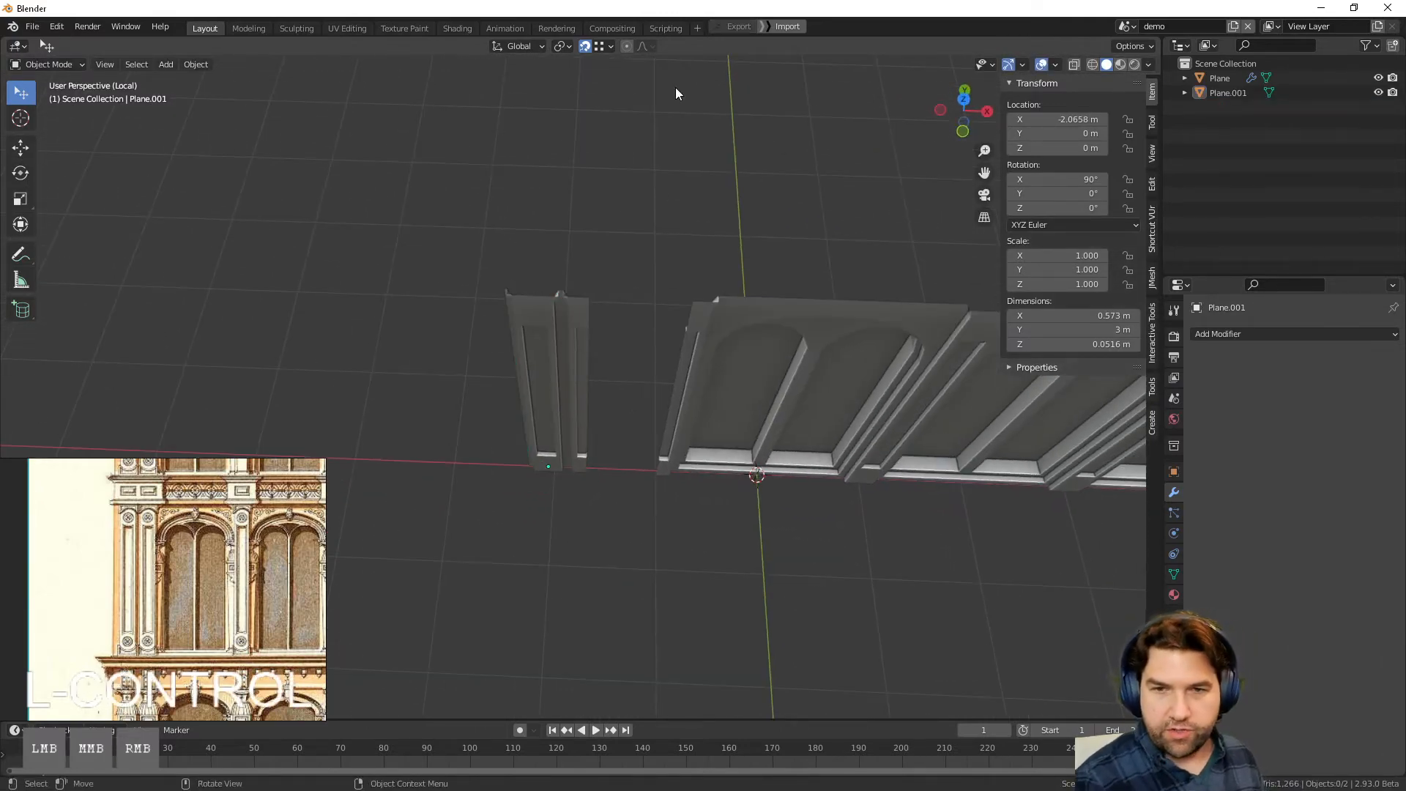
pyautogui.click(609, 44)
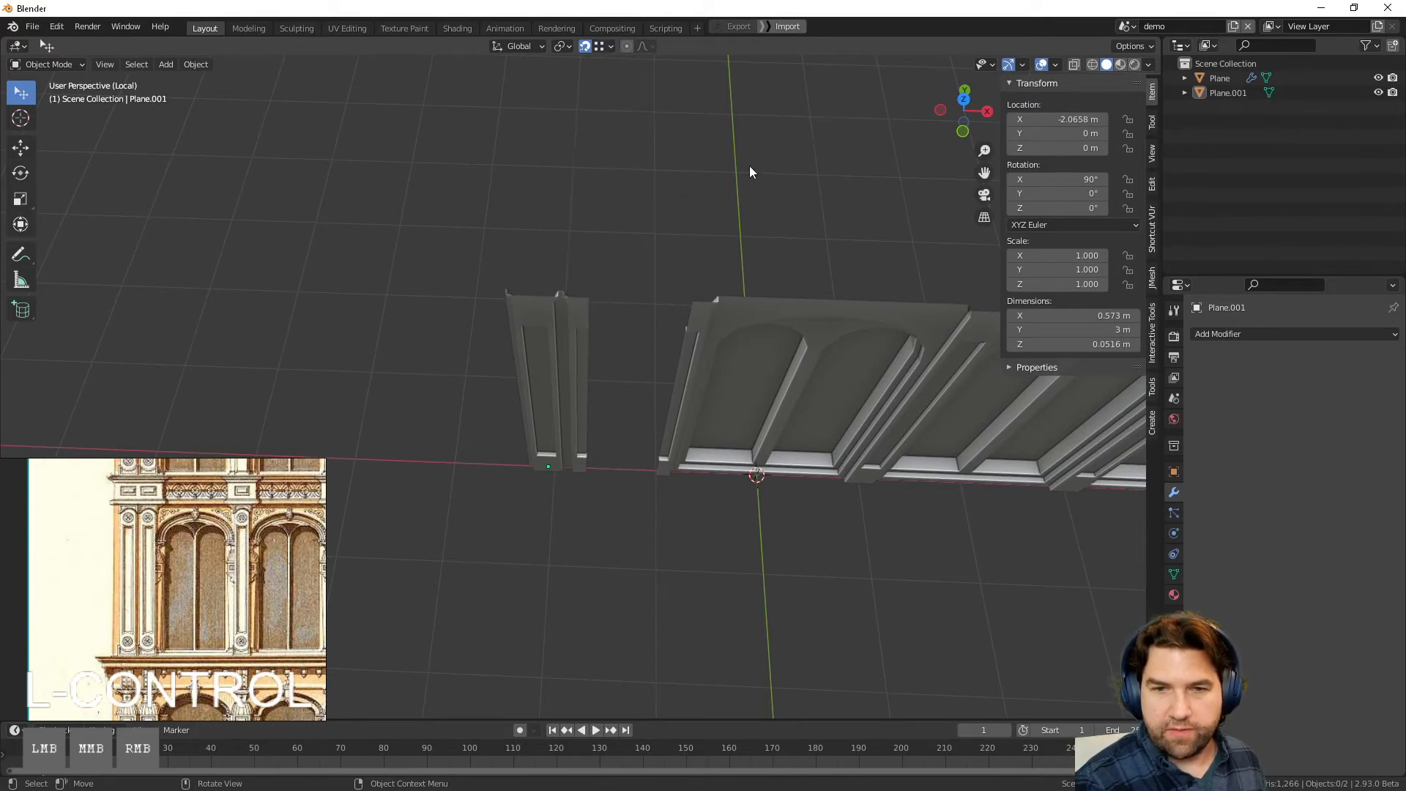
pyautogui.click(544, 407)
pyautogui.click(584, 46)
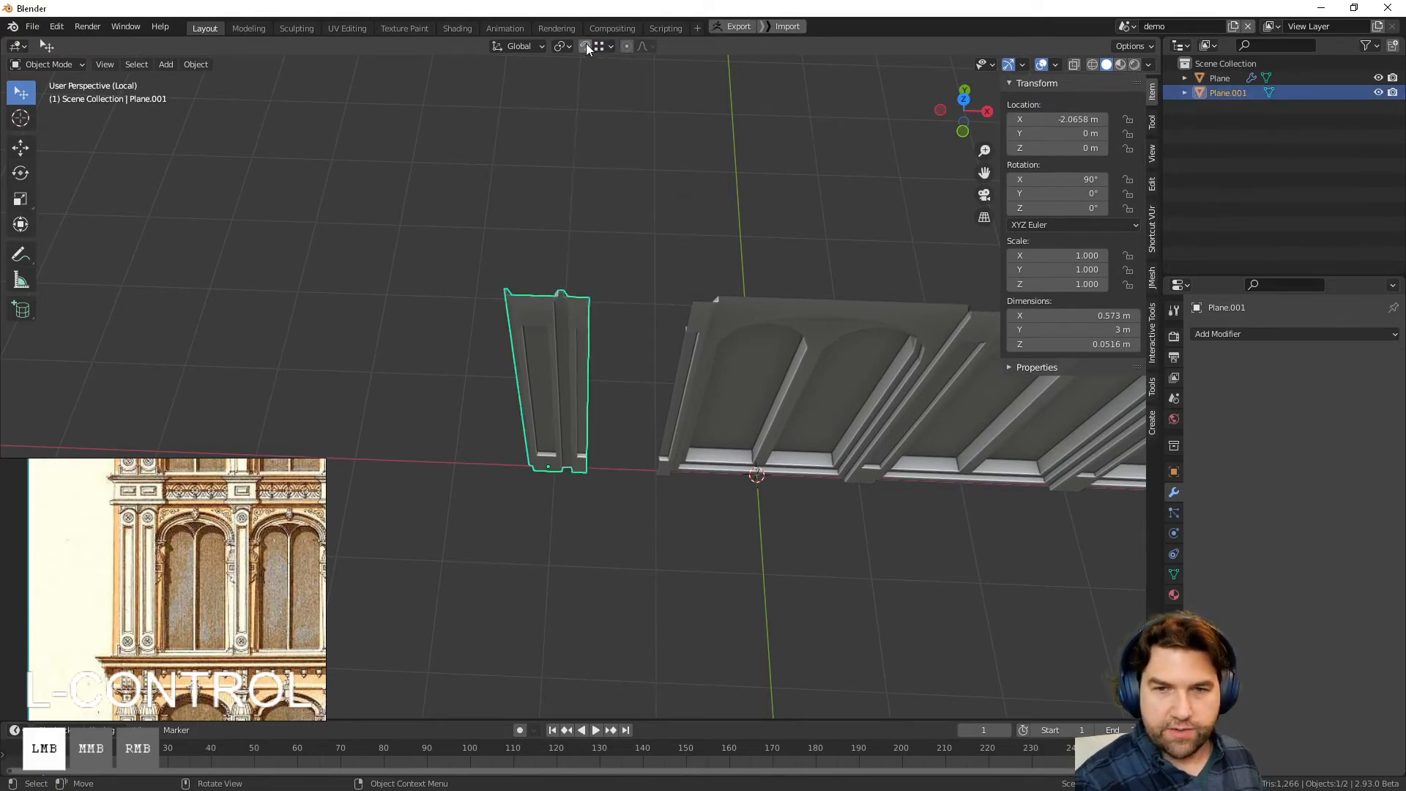
pyautogui.hotkey('ctrl', '.')
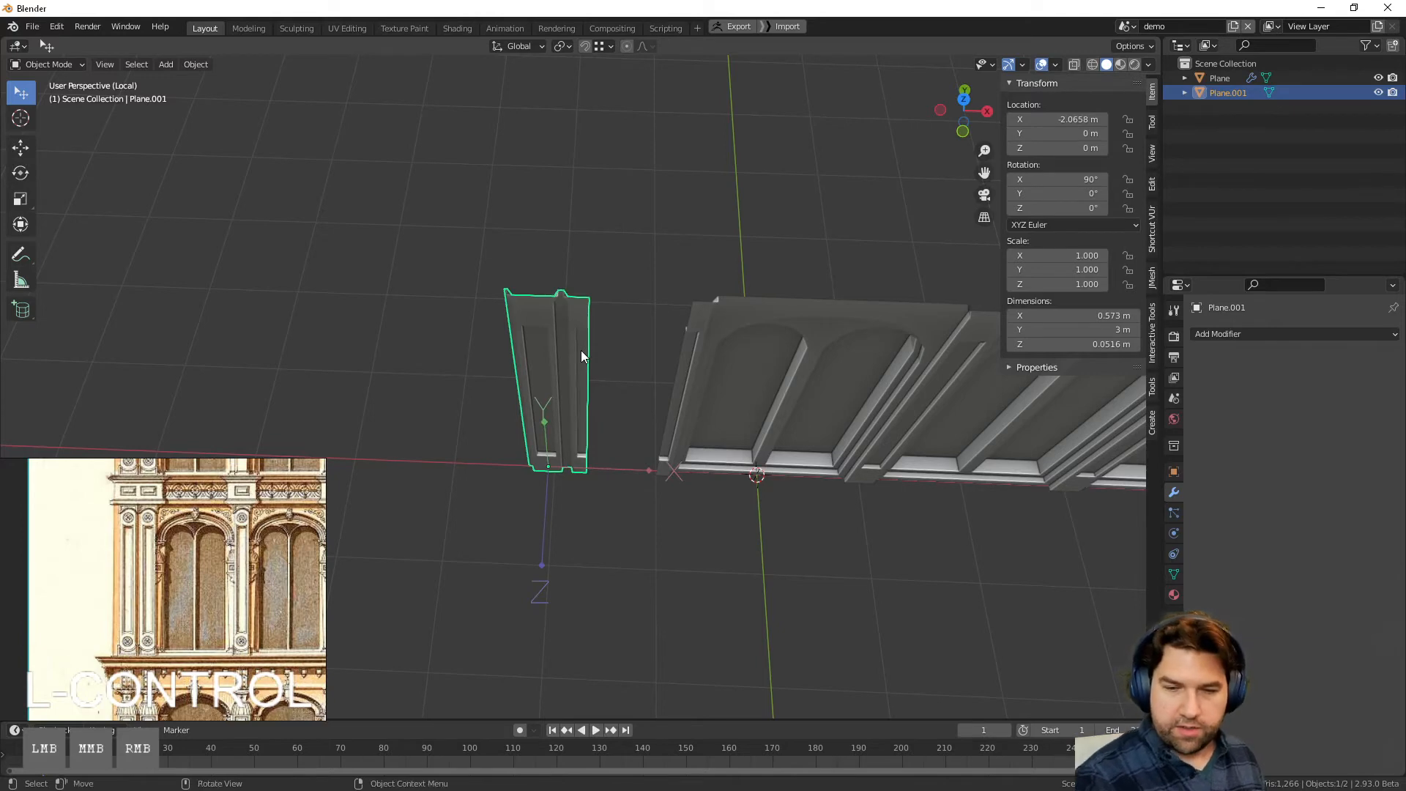
pyautogui.press('g')
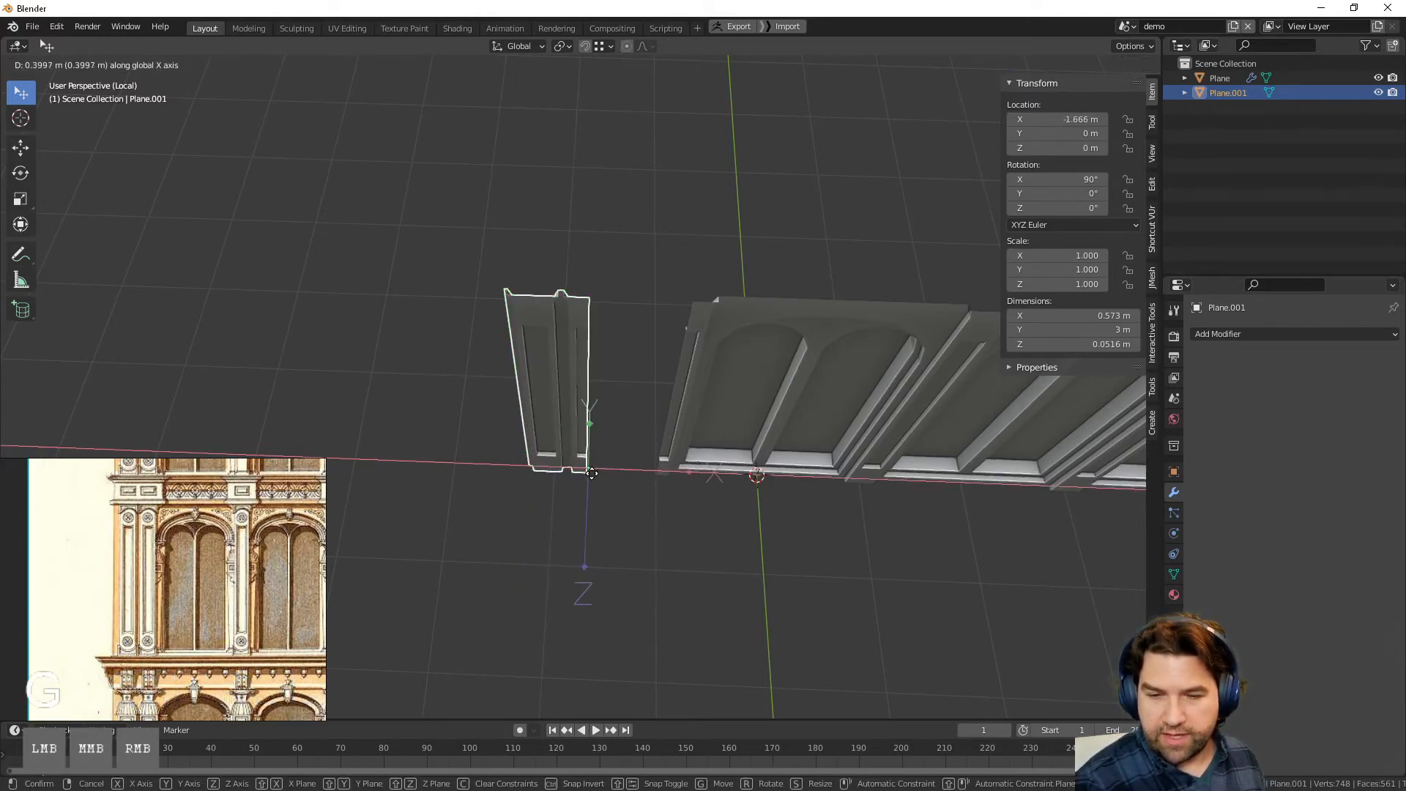
pyautogui.keyDown('ctrl'); pyautogui.click(584, 472); pyautogui.keyUp('ctrl')
pyautogui.moveTo(583, 472); pyautogui.dragTo(644, 545, button='middle')
pyautogui.press('Tab')
pyautogui.click(644, 545)
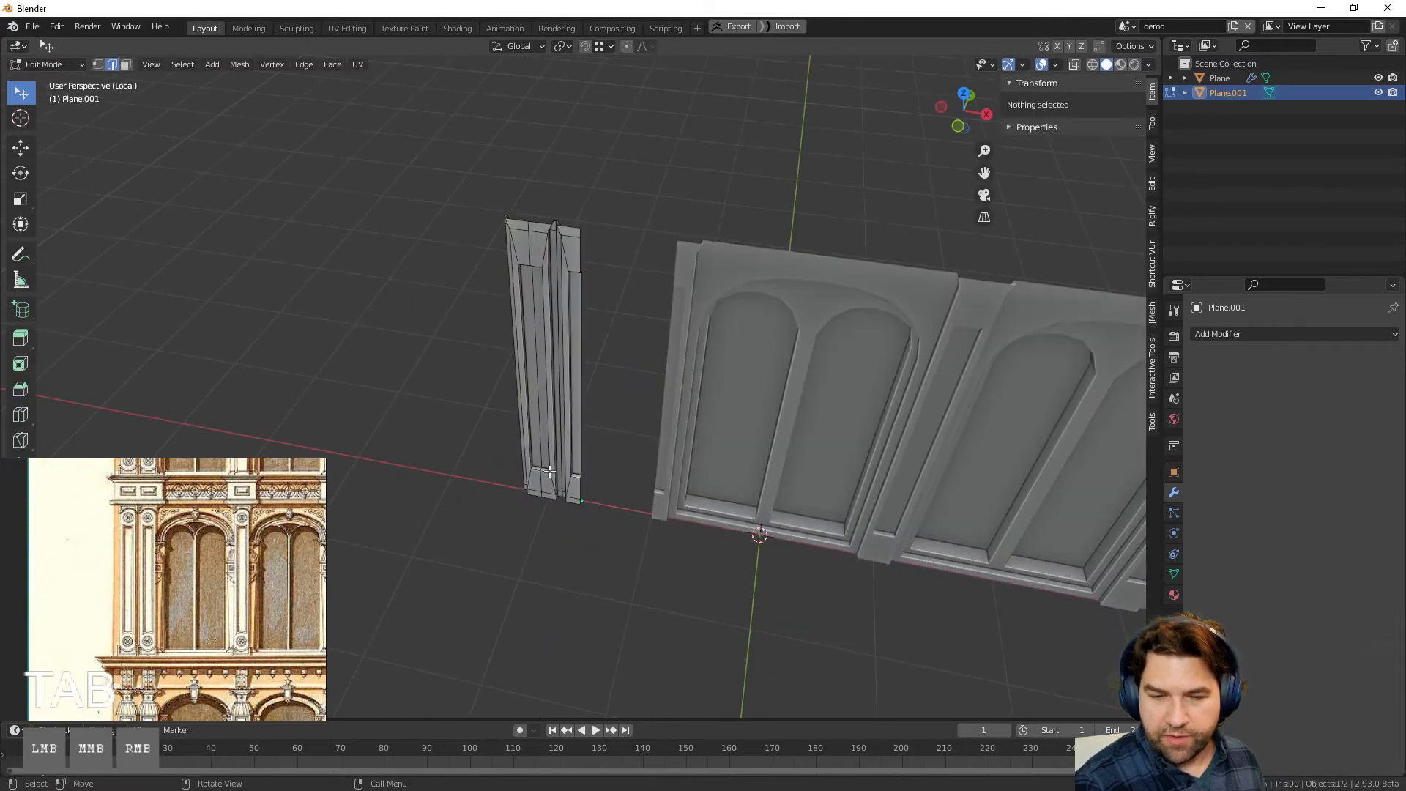
pyautogui.press('Tab')
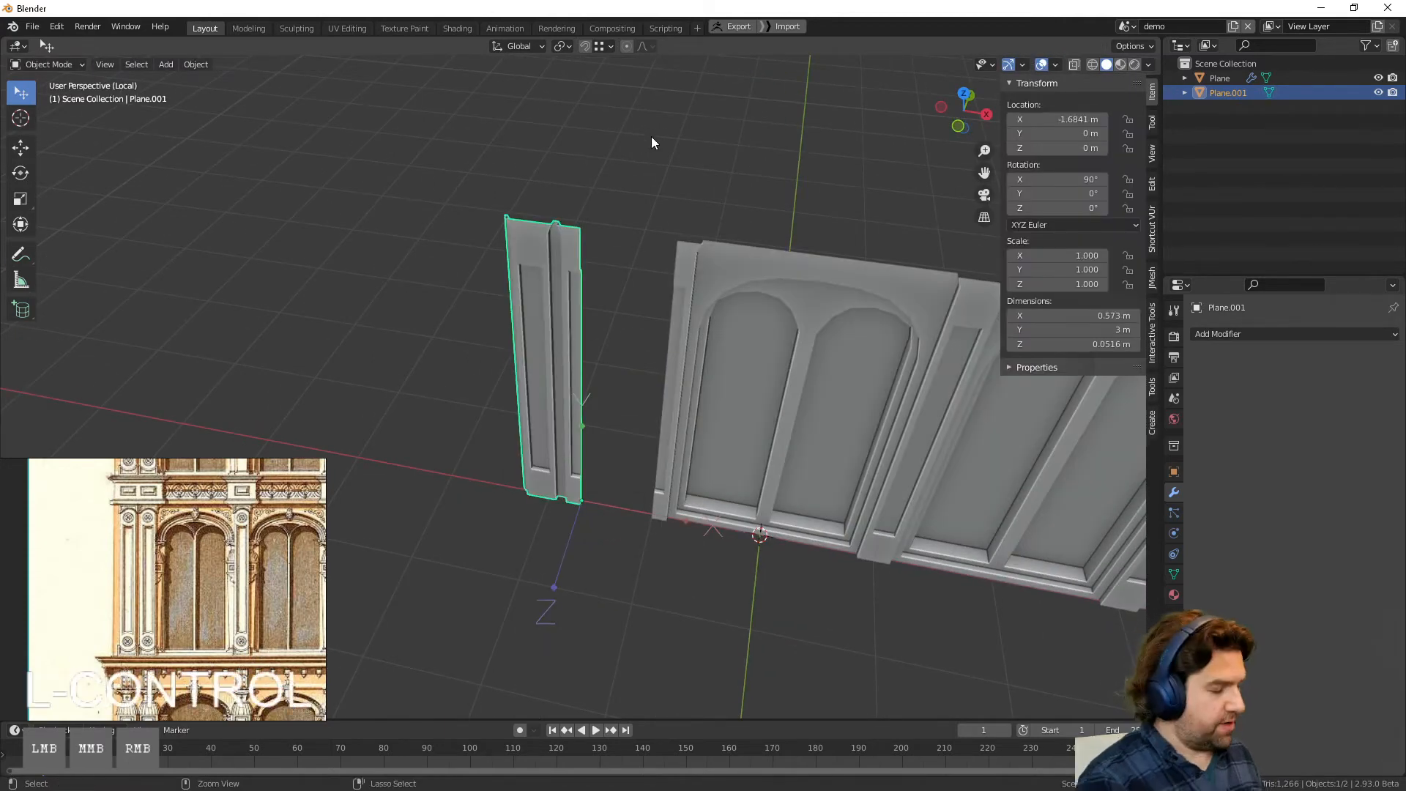
# Step: Try to snap the pillar piece along X against the window module, and undo the placement
pyautogui.moveTo(587, 304); pyautogui.dragTo(594, 432, button='middle')
pyautogui.press('g')
pyautogui.press('x')
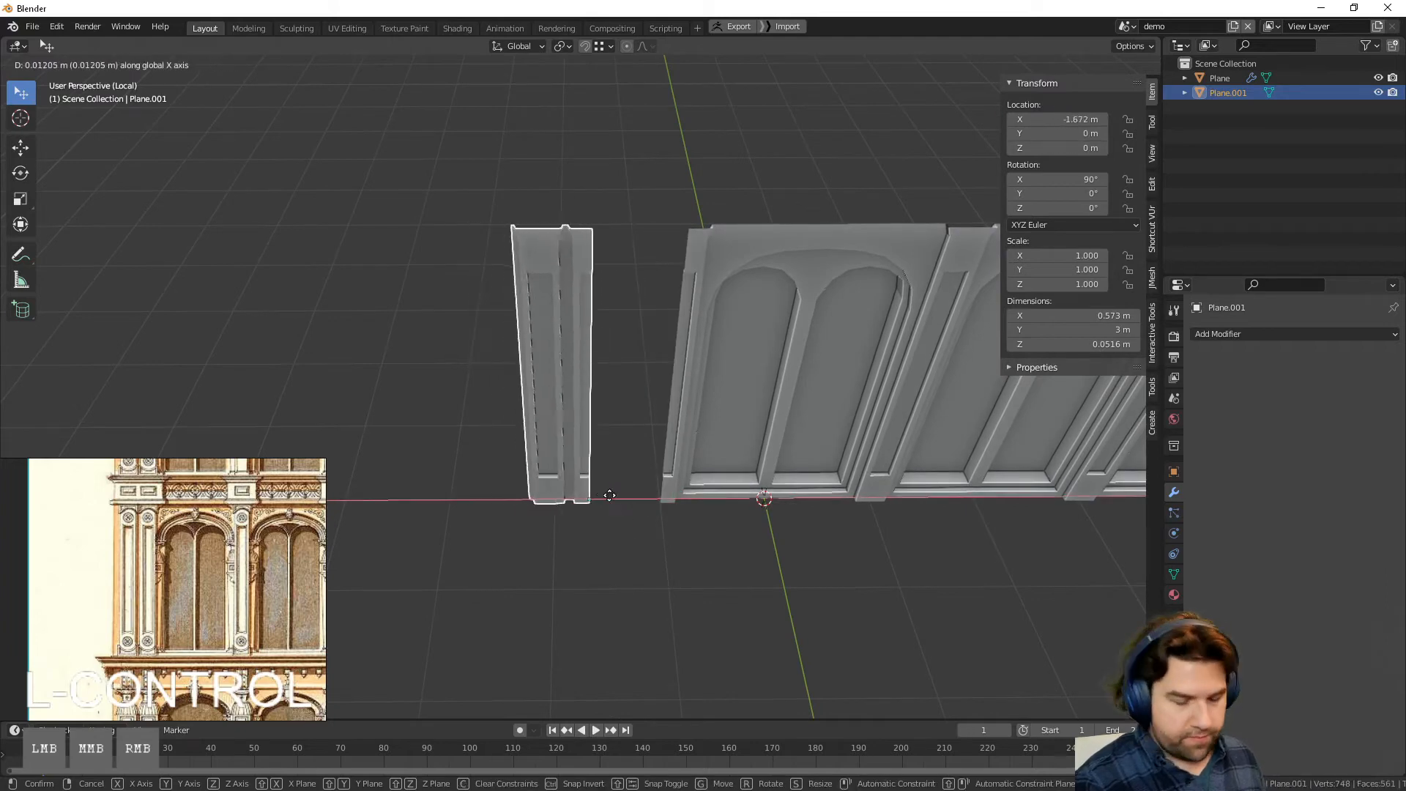
pyautogui.keyDown('ctrl'); pyautogui.click(695, 538); pyautogui.keyUp('ctrl')
pyautogui.click(703, 559)
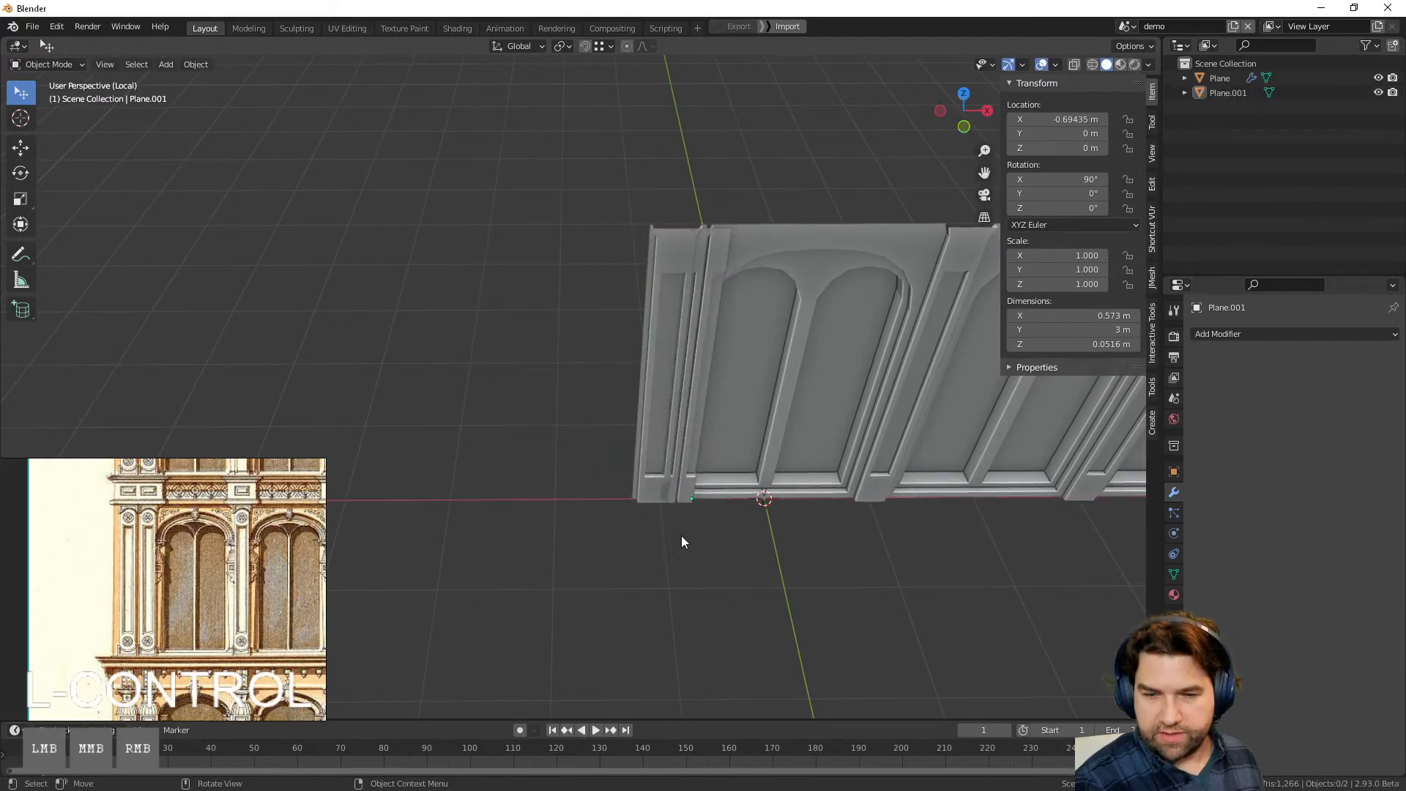
pyautogui.hotkey('ctrl', 'z')
pyautogui.hotkey('ctrl', 'z')
# Step: Move the pillar piece along X to -1 m, snapping its origin to the window module's outer bottom corner
pyautogui.click(661, 393)
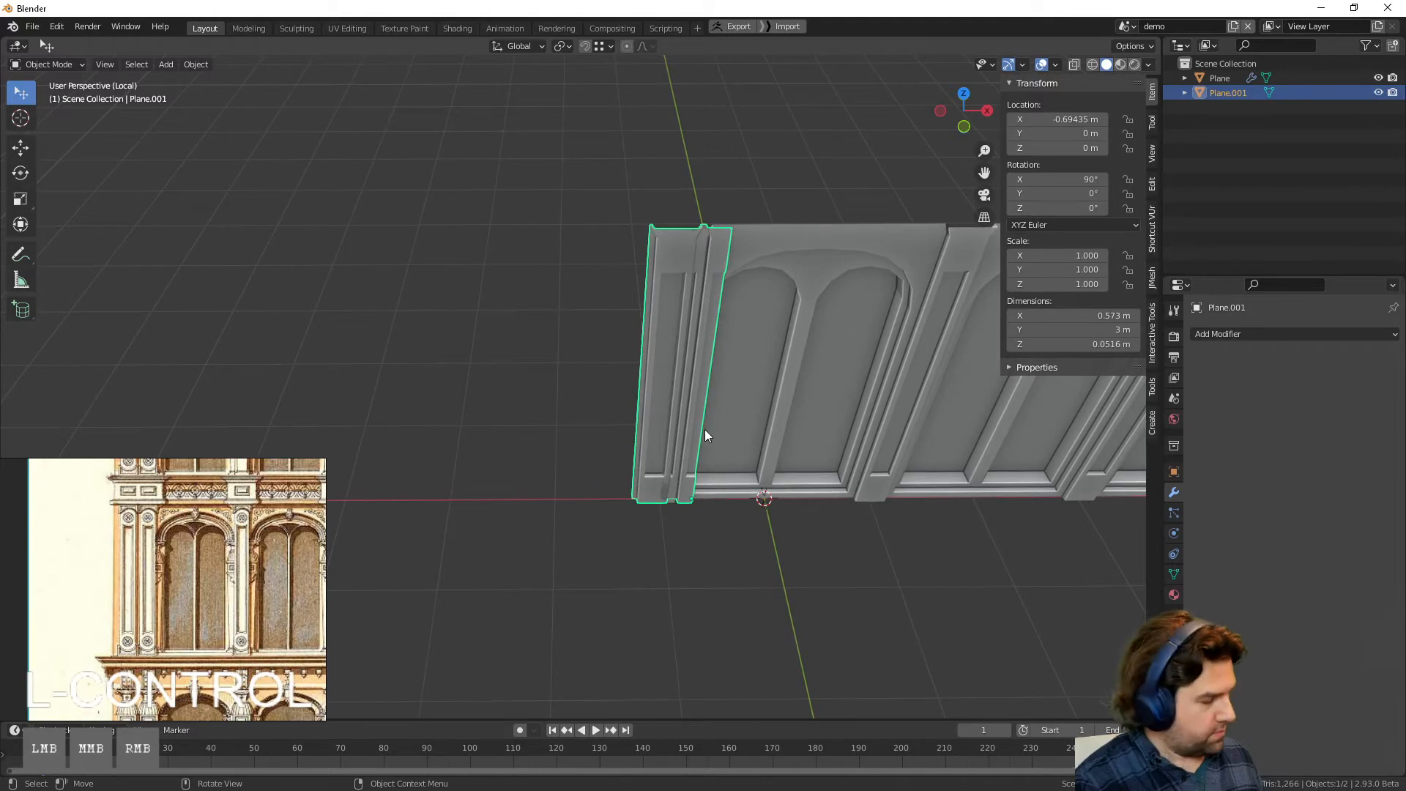
pyautogui.press('g')
pyautogui.middleClick(692, 439)
pyautogui.keyDown('ctrl'); pyautogui.click(660, 501); pyautogui.keyUp('ctrl')
pyautogui.click(708, 572)
pyautogui.moveTo(707, 571); pyautogui.dragTo(703, 536, button='middle')
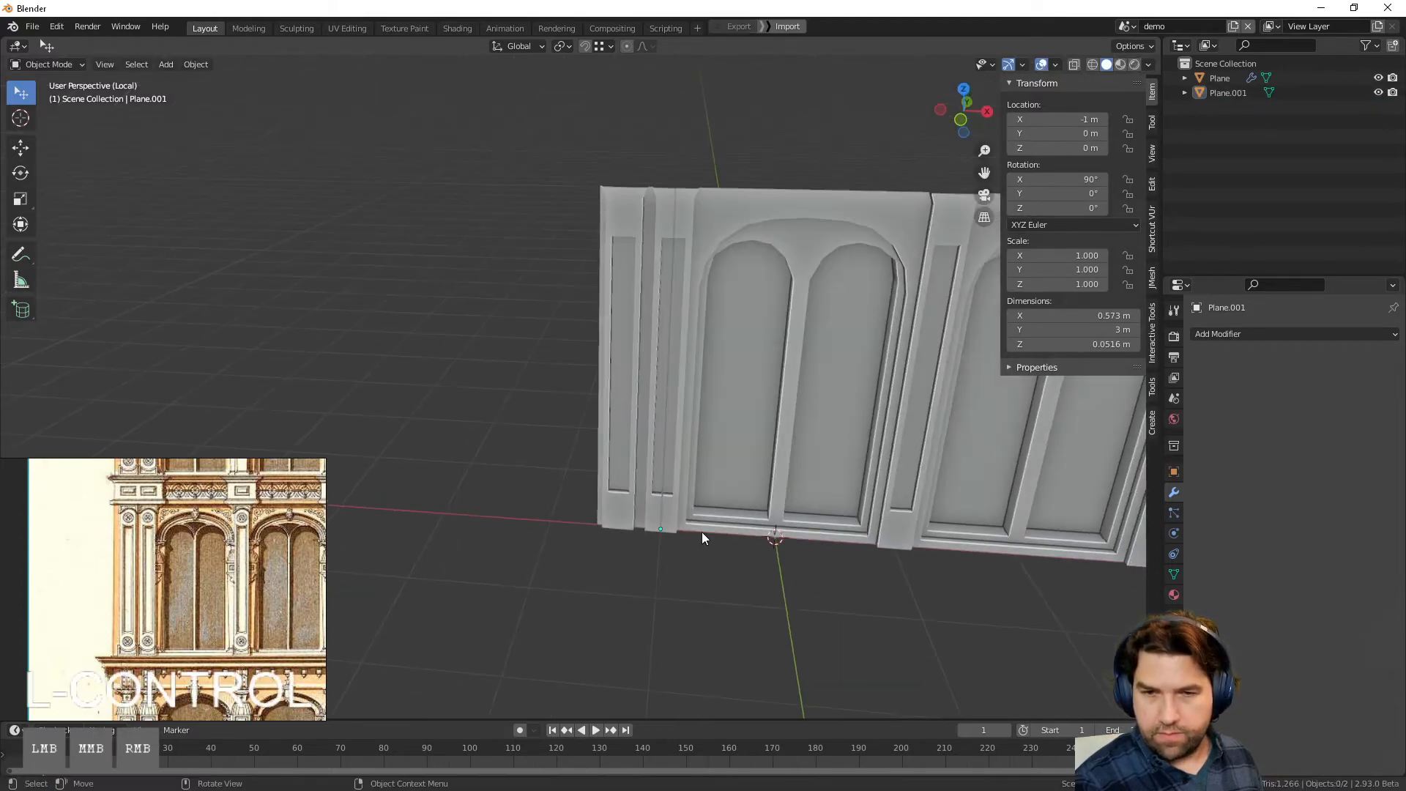
# Step: Select the pillar piece's outer vertical boundary edges in Edit Mode and move them outward along X to about -0.99 m local
pyautogui.press('Tab')
pyautogui.press('Tab')
pyautogui.click(545, 517)
pyautogui.scroll(2, 675, 370)
pyautogui.click(675, 371)
pyautogui.press('Tab')
pyautogui.click(353, 423)
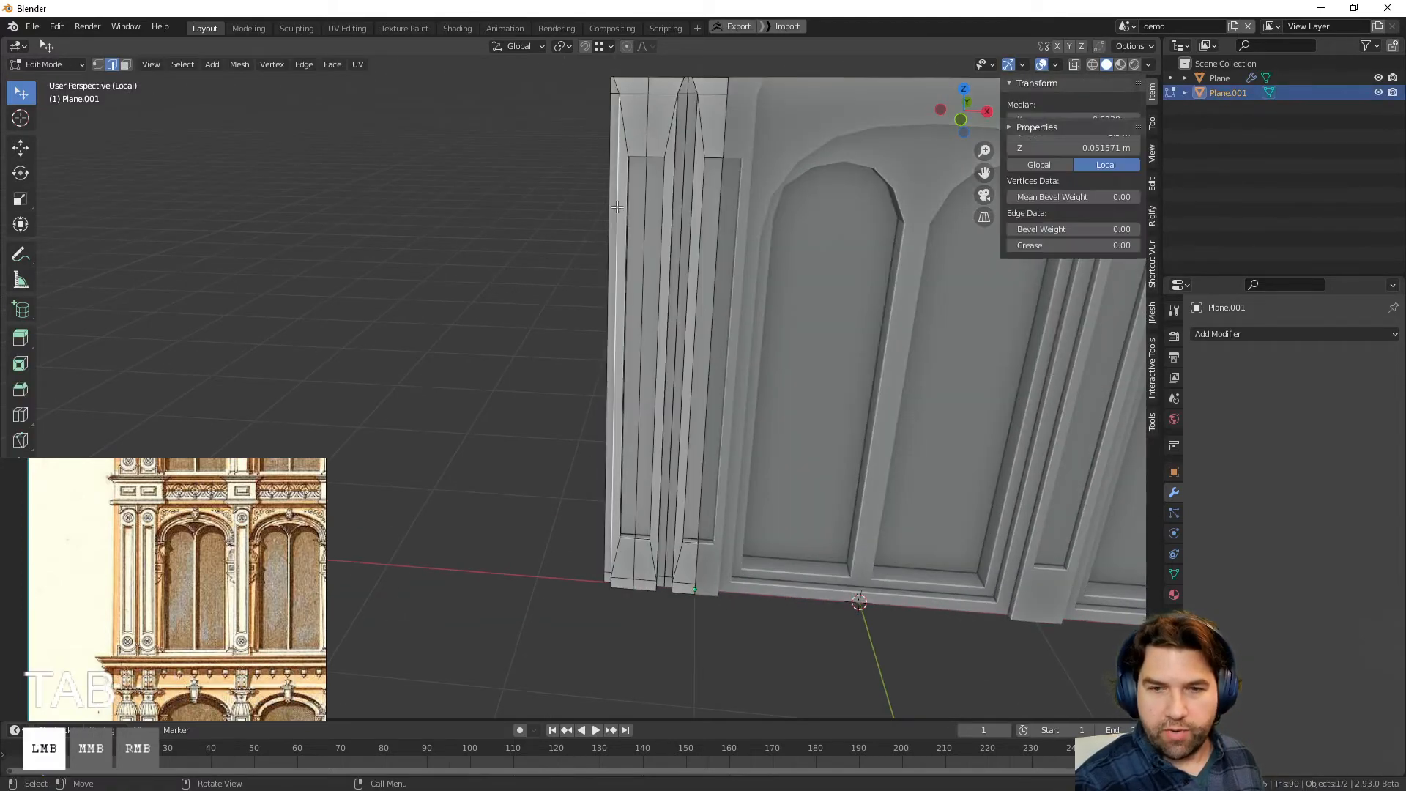
pyautogui.click(615, 93)
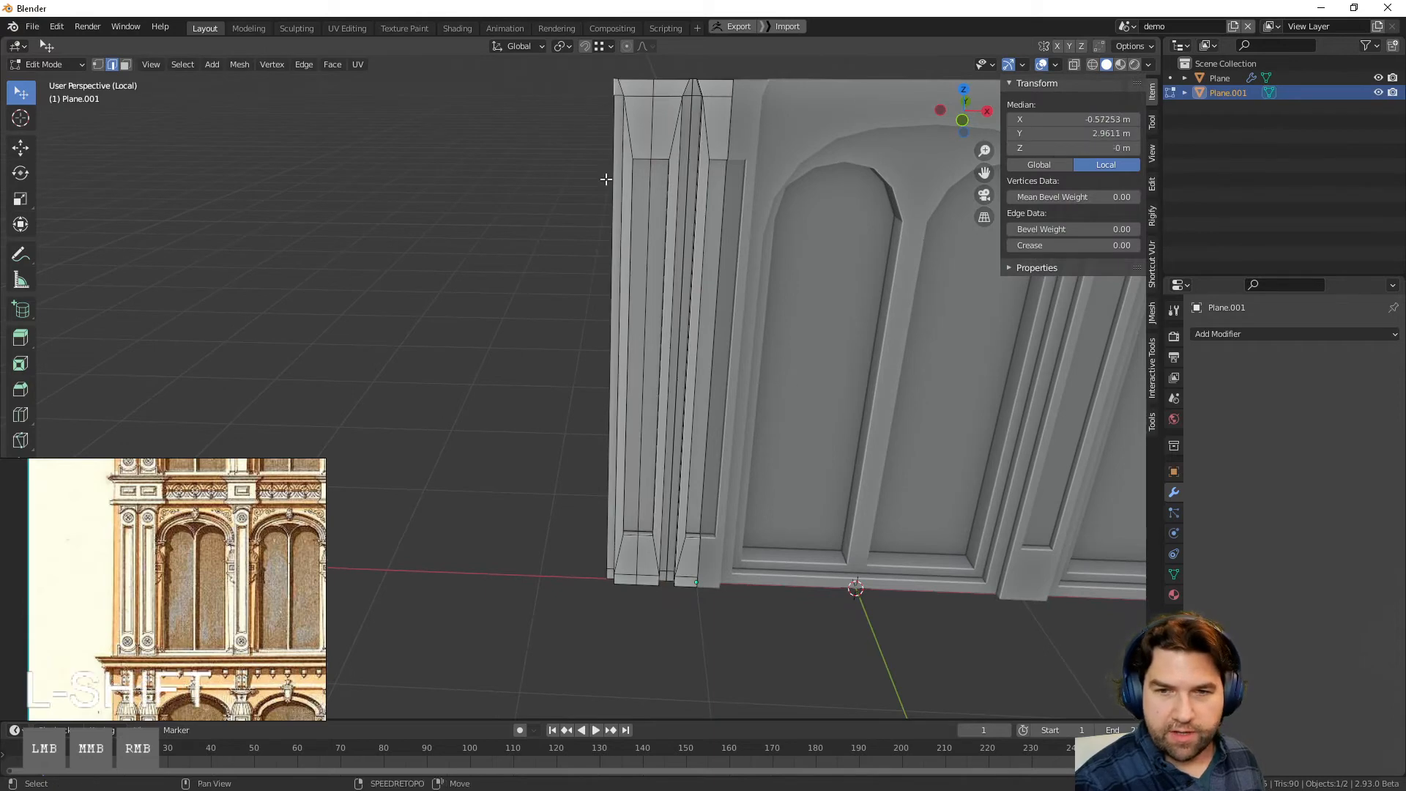
pyautogui.keyDown('shift'); pyautogui.click(612, 296); pyautogui.keyUp('shift')
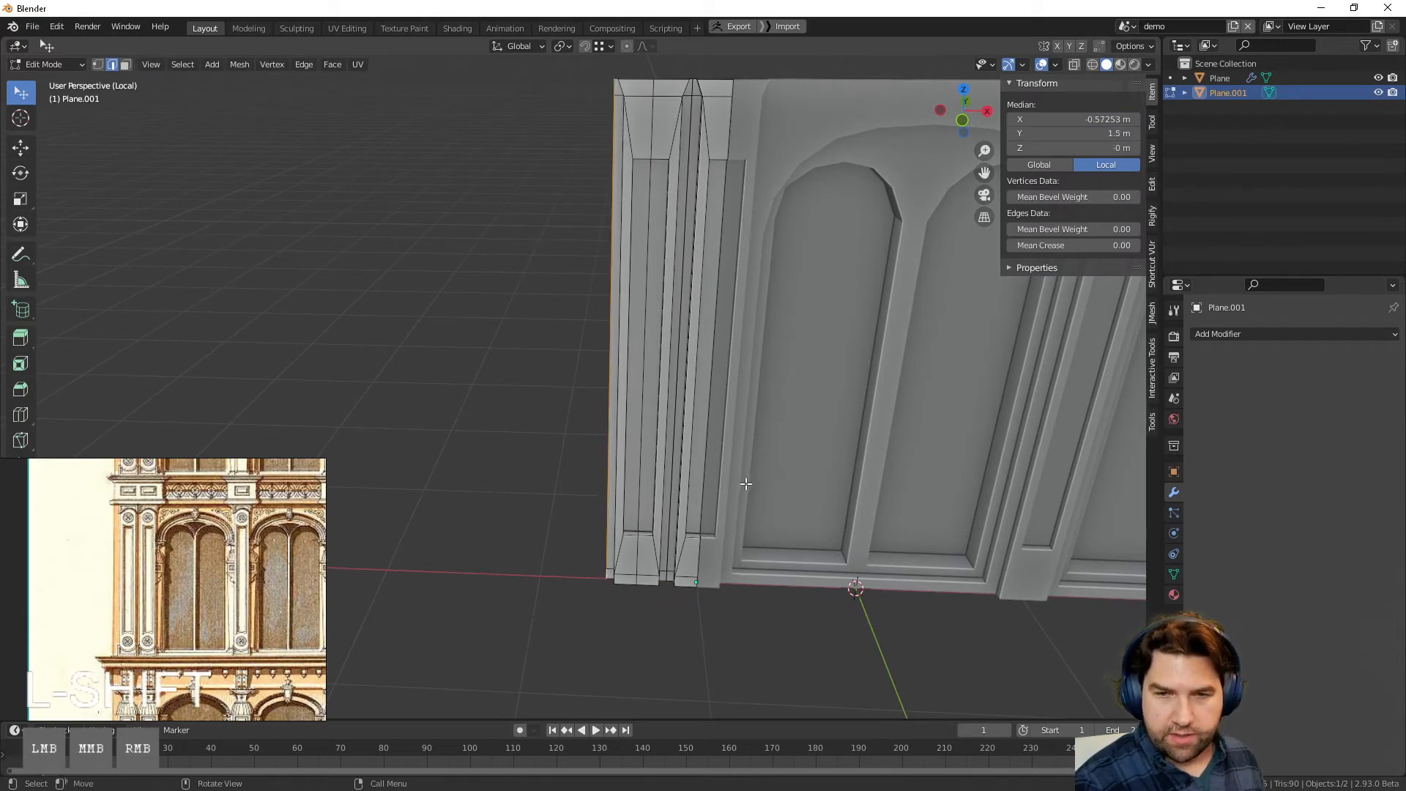
pyautogui.scroll(-3, 745, 483)
pyautogui.press('g')
pyautogui.press('x')
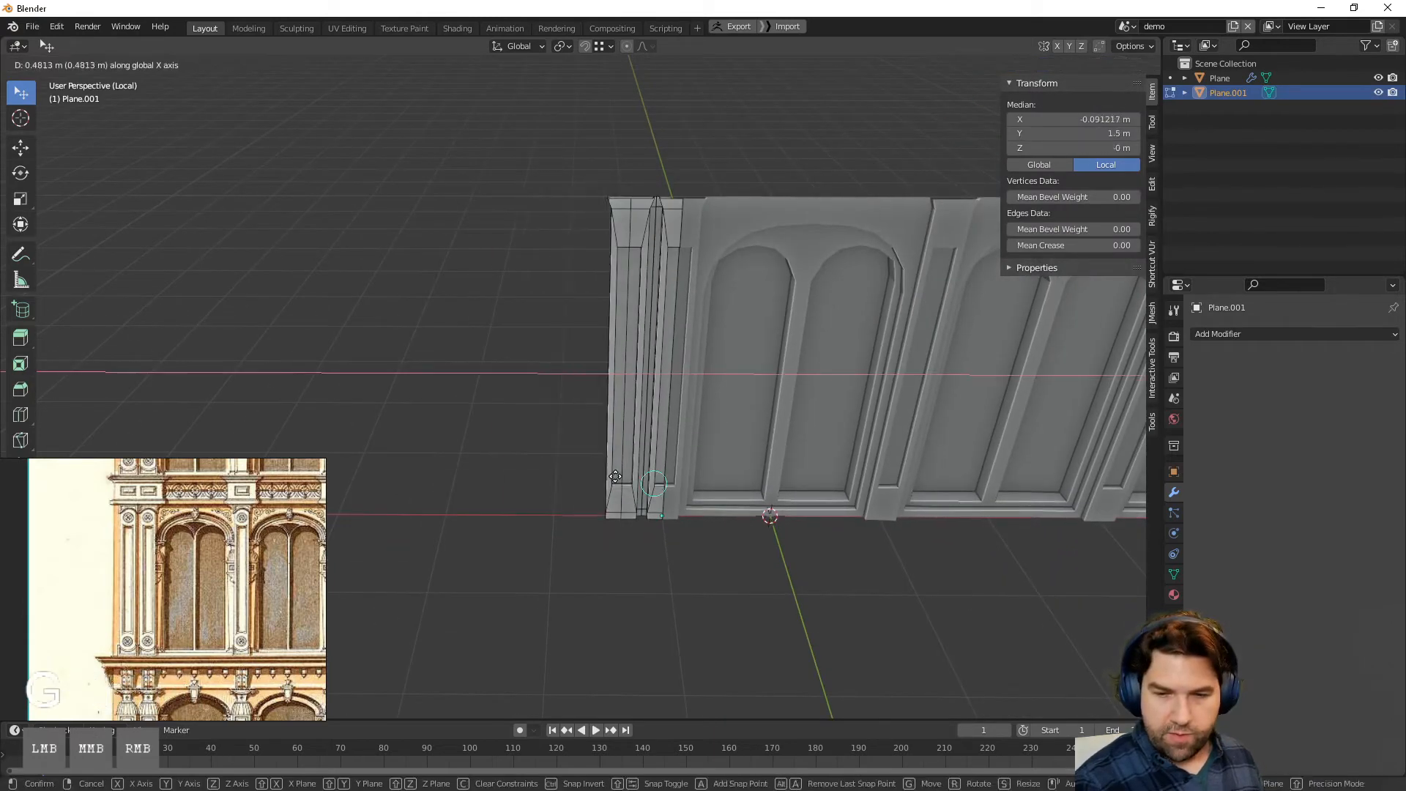
pyautogui.press('ctrl')
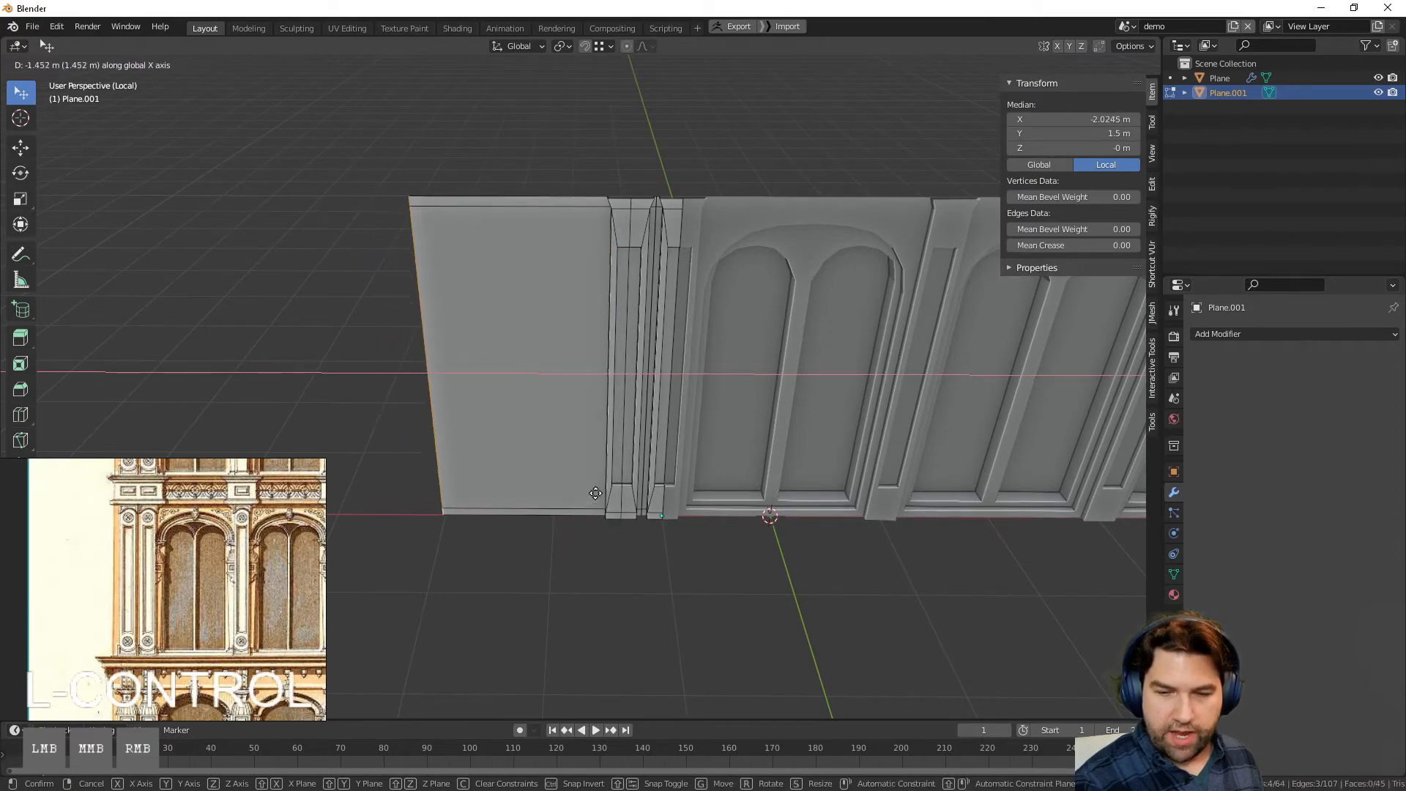
pyautogui.click(713, 491)
# Step: Move the selected outer edges along X to about -0.92 m local in the front orthographic view
pyautogui.moveTo(710, 487); pyautogui.dragTo(558, 479, button='middle')
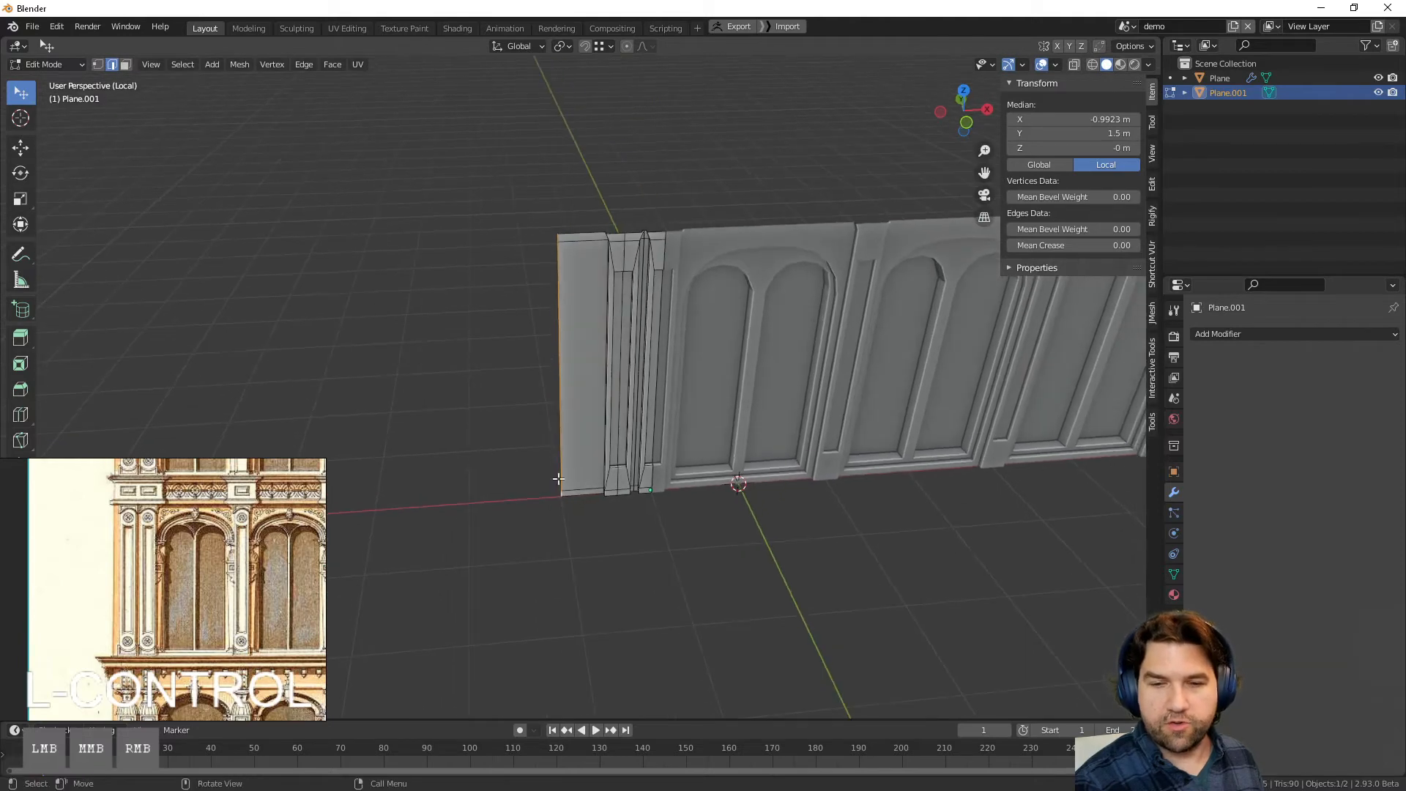
pyautogui.moveTo(680, 438); pyautogui.dragTo(608, 275, button='middle')
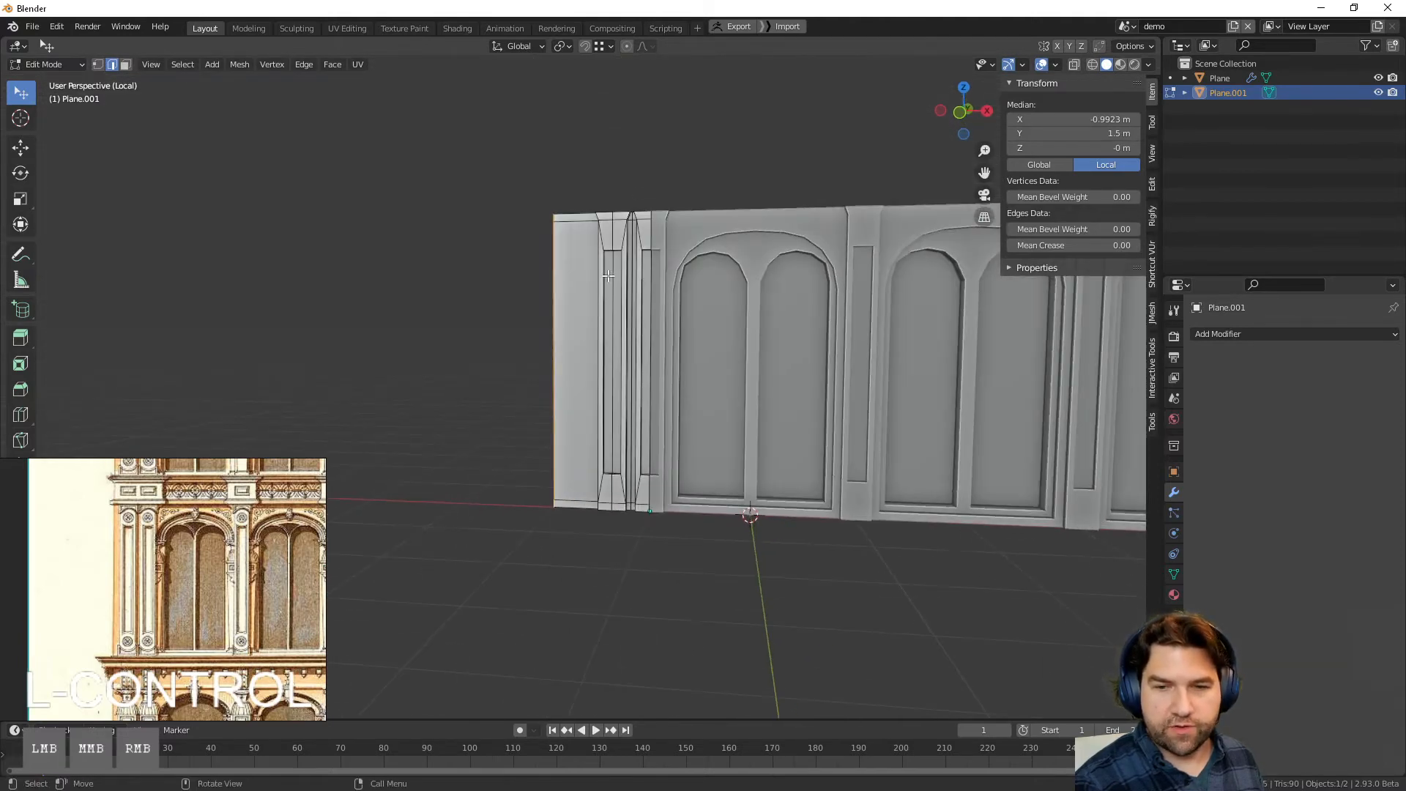
pyautogui.moveTo(535, 402); pyautogui.dragTo(571, 295, button='middle')
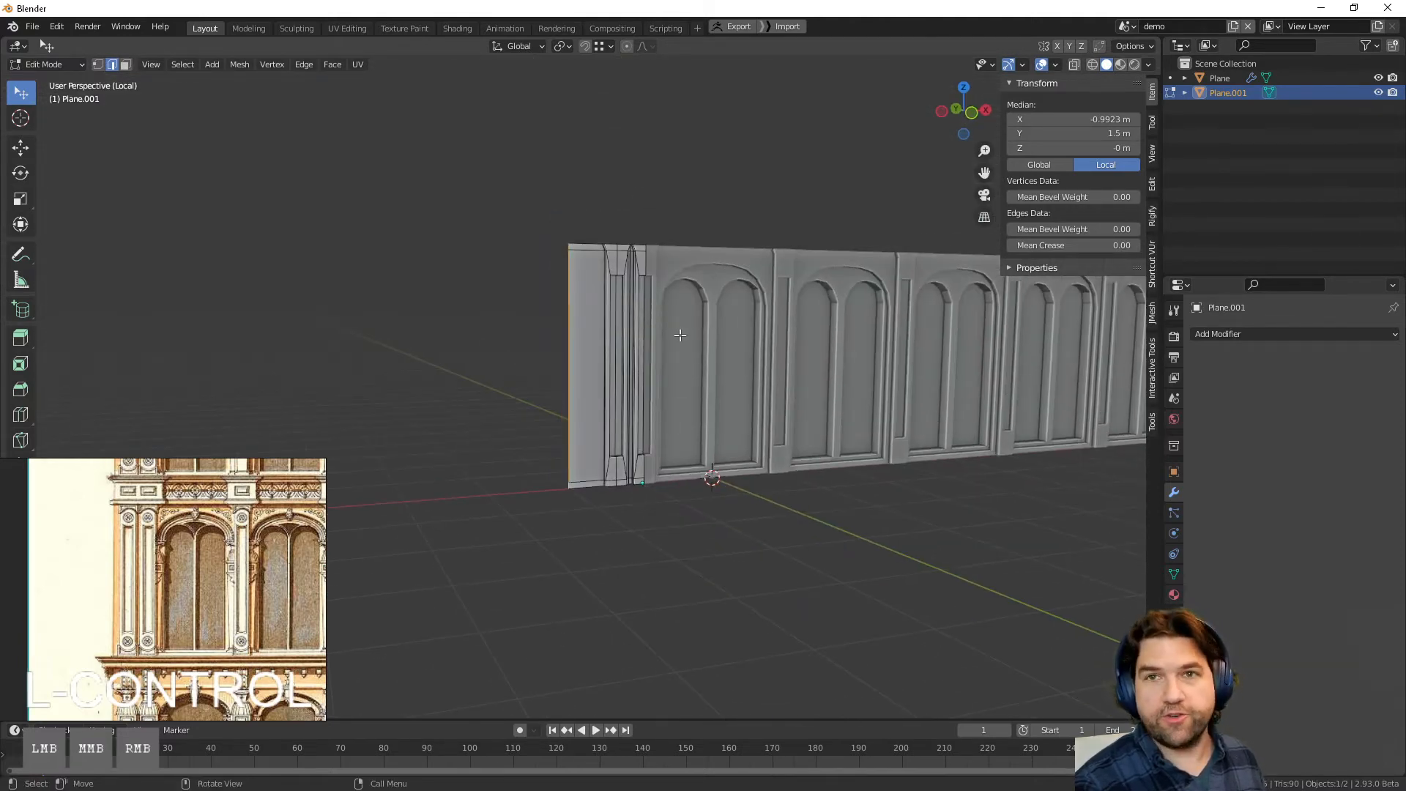
pyautogui.moveTo(680, 335); pyautogui.dragTo(694, 517, button='middle')
pyautogui.click(964, 121)
pyautogui.scroll(3, 652, 564)
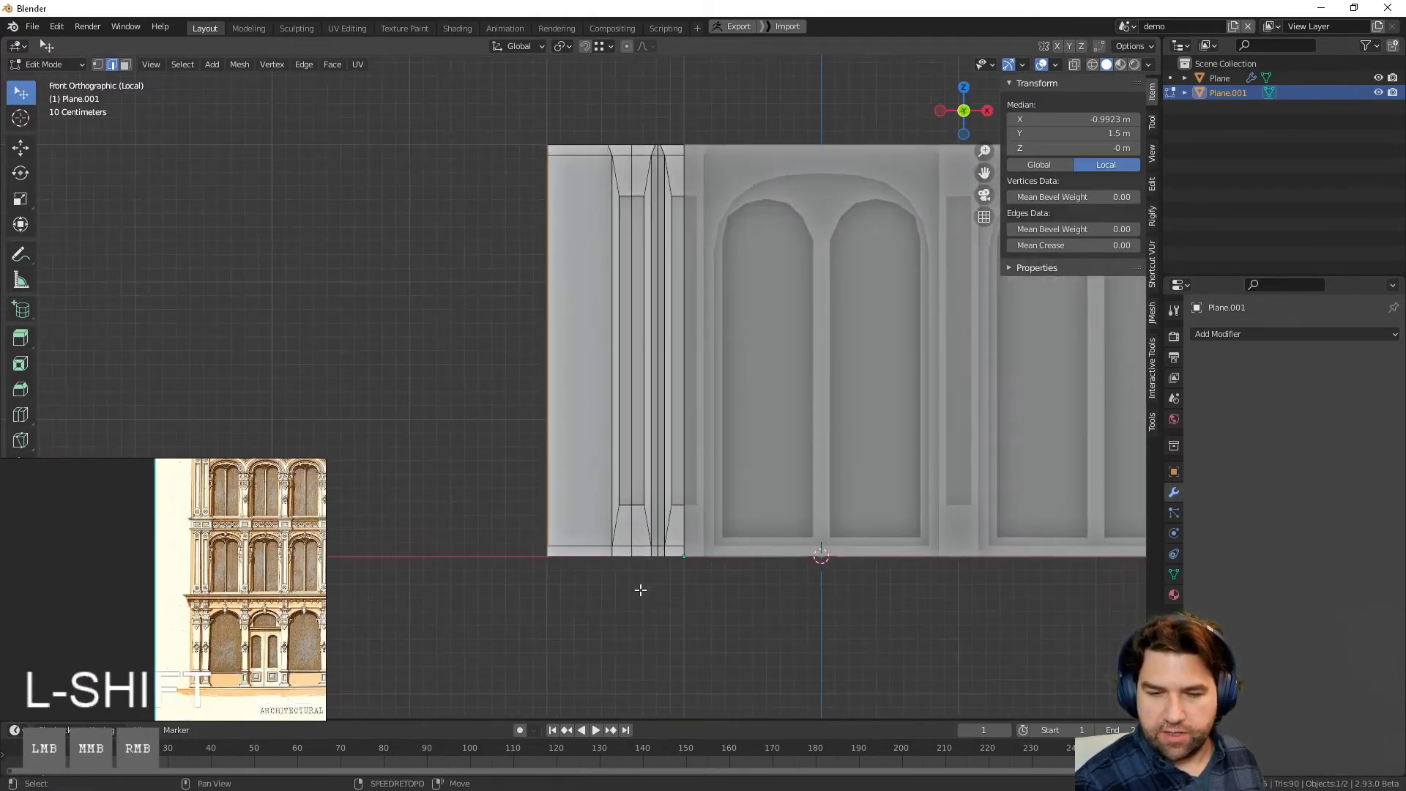
pyautogui.scroll(1, 641, 590)
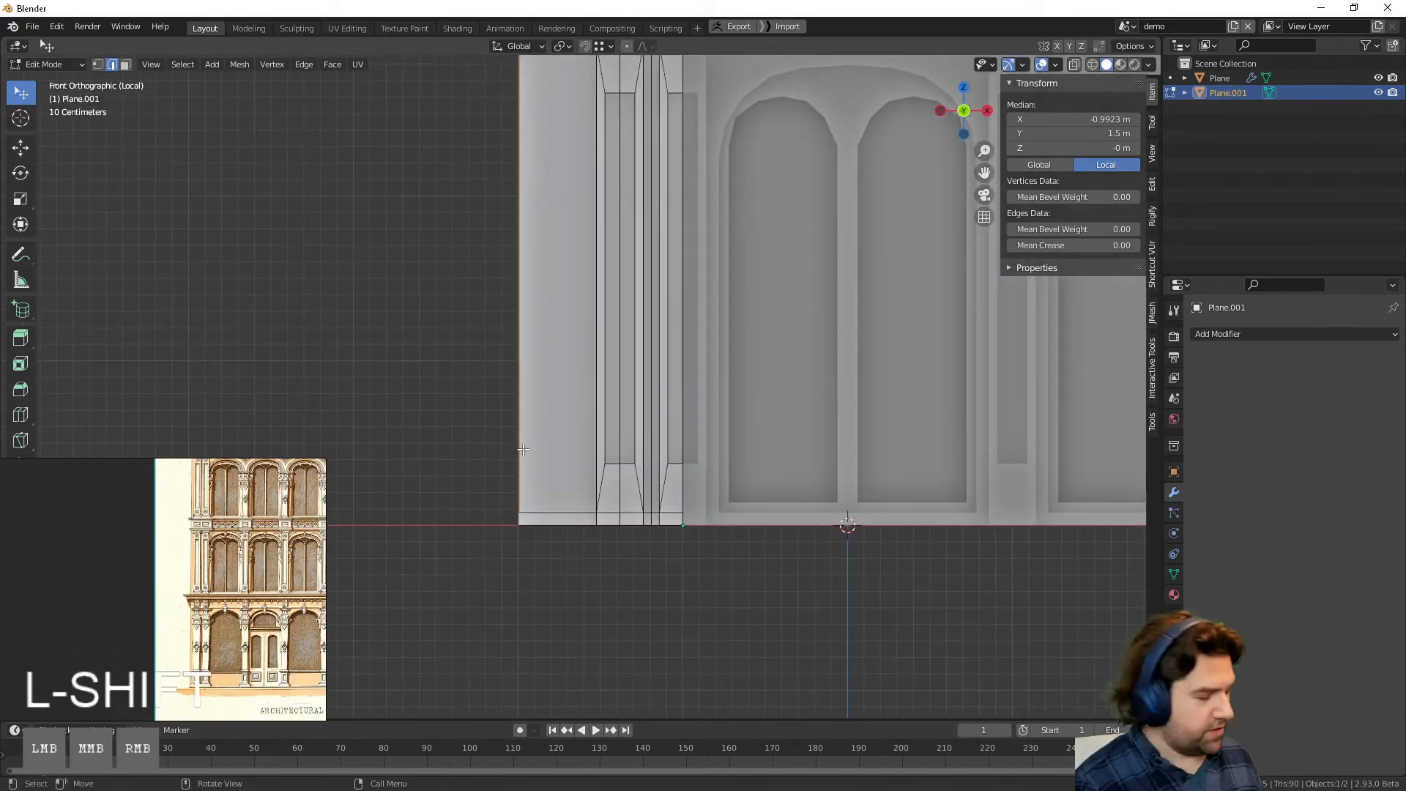
pyautogui.press('g')
pyautogui.keyDown('ctrl'); pyautogui.click(568, 518); pyautogui.keyUp('ctrl')
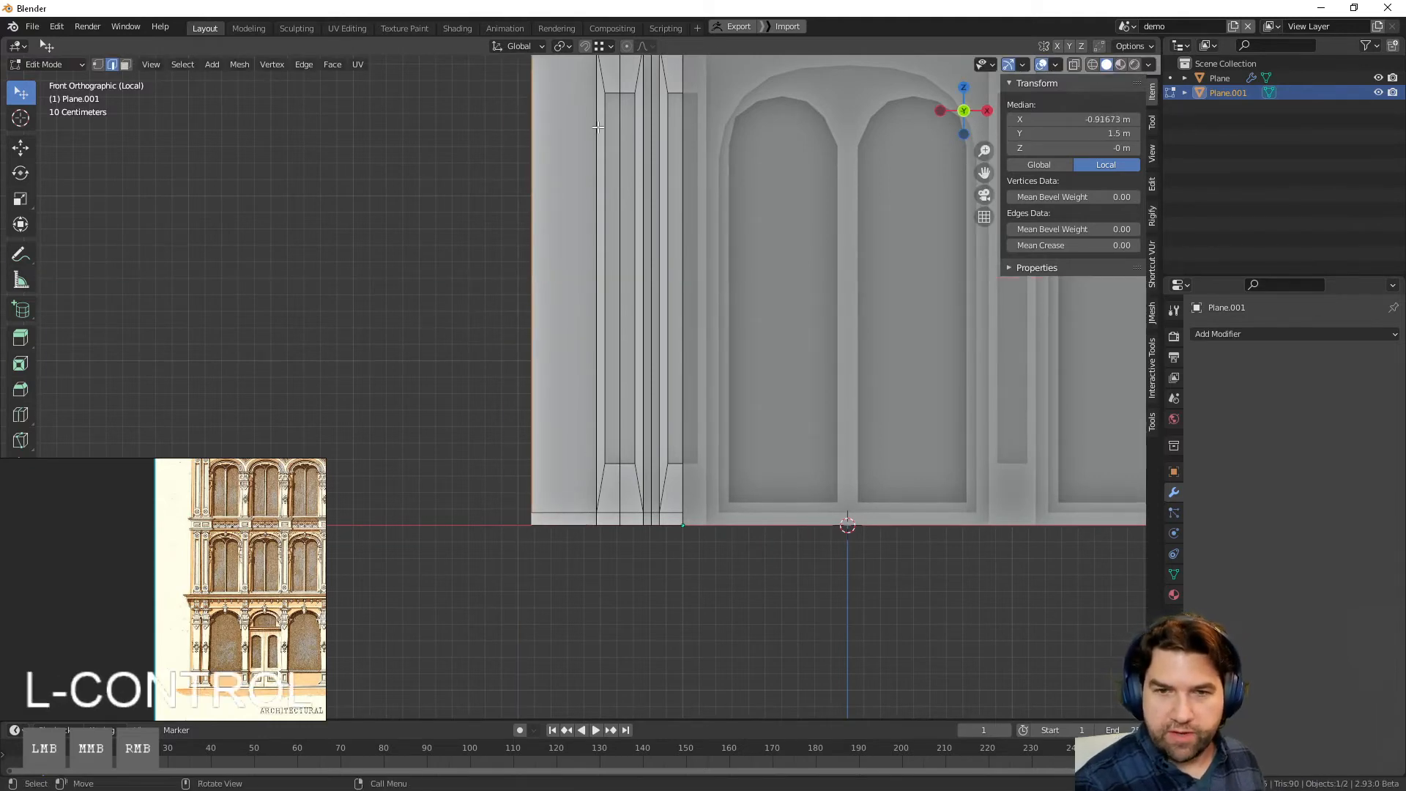
# Step: Turn on snapping, move the outer edges along X to -0.7 m local, and return to Object Mode
pyautogui.click(609, 45)
pyautogui.click(582, 89)
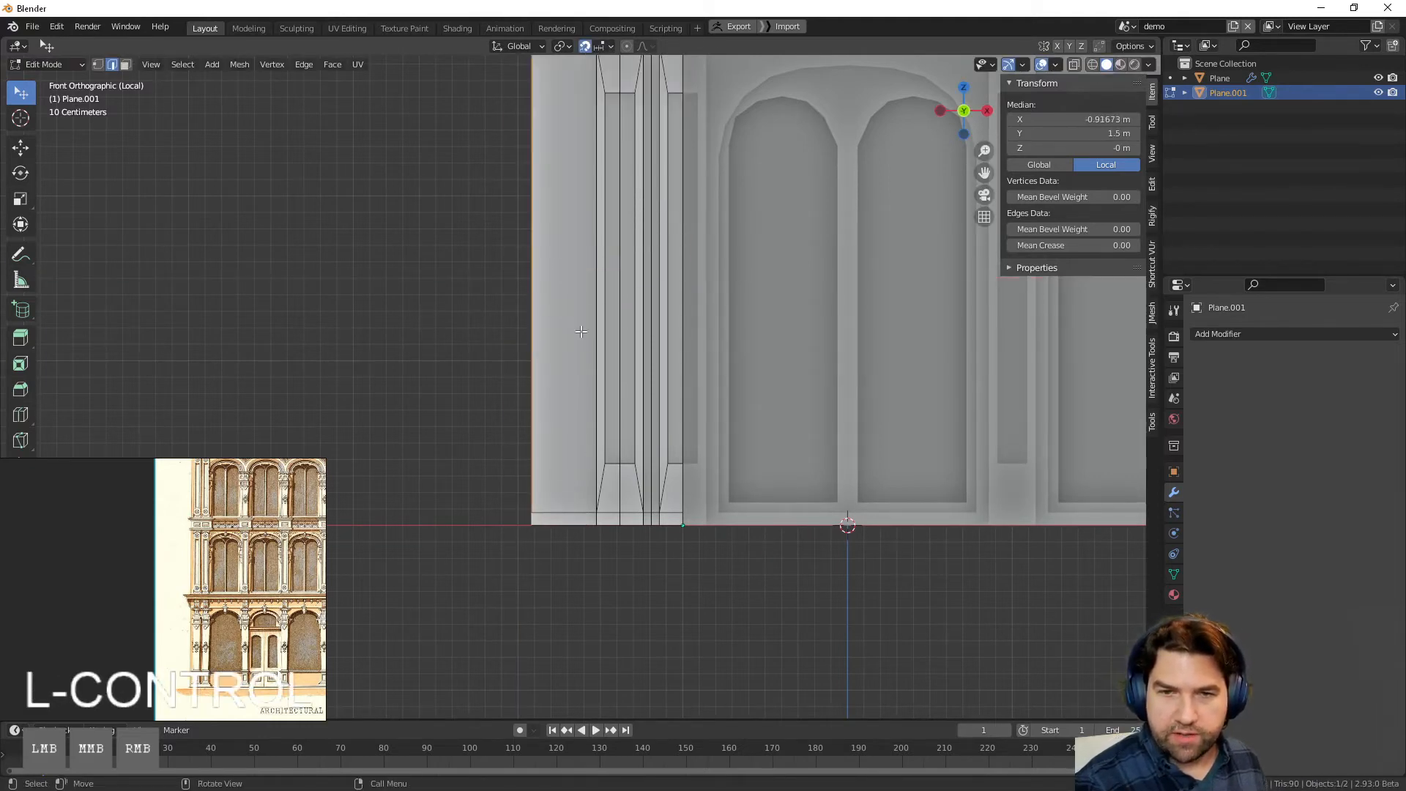
pyautogui.press('g')
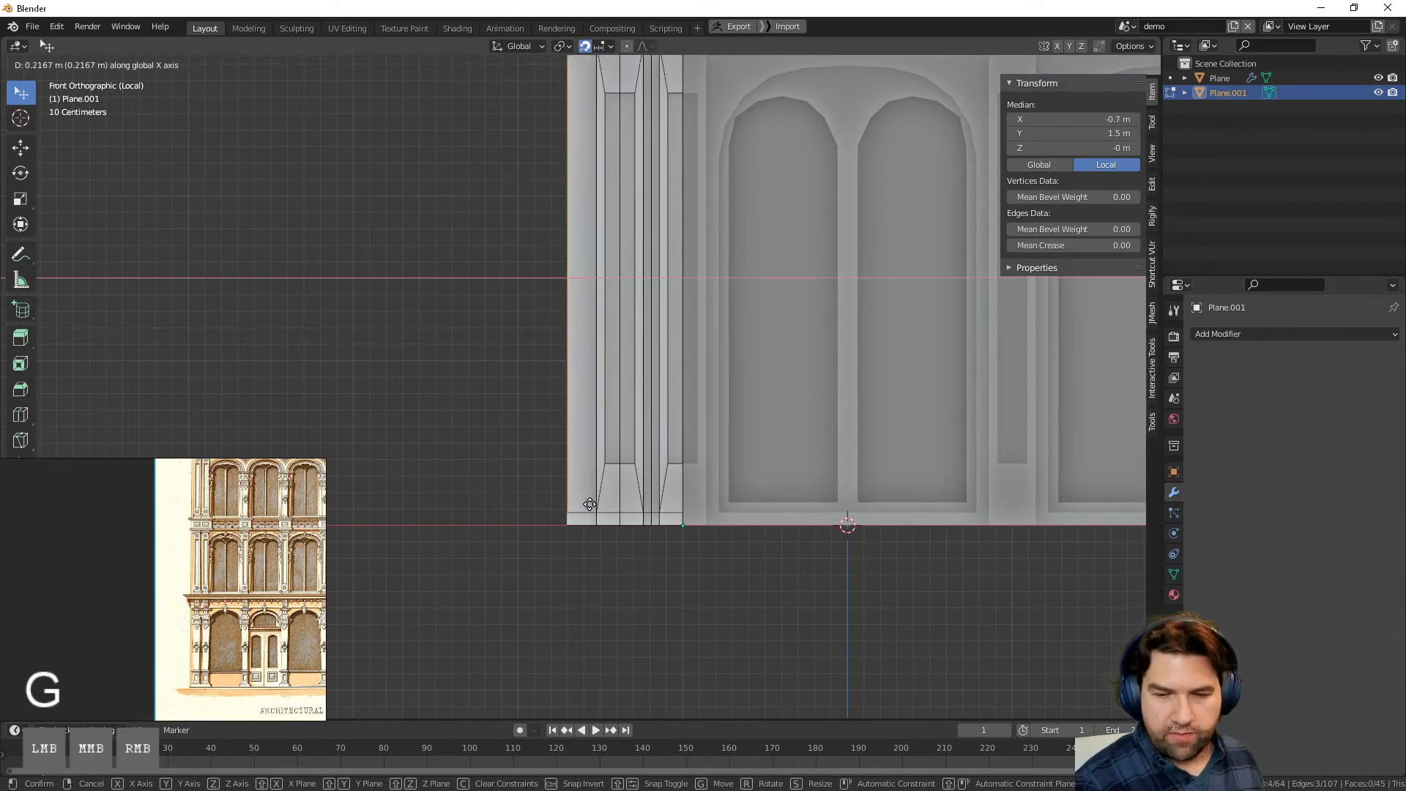
pyautogui.click(584, 506)
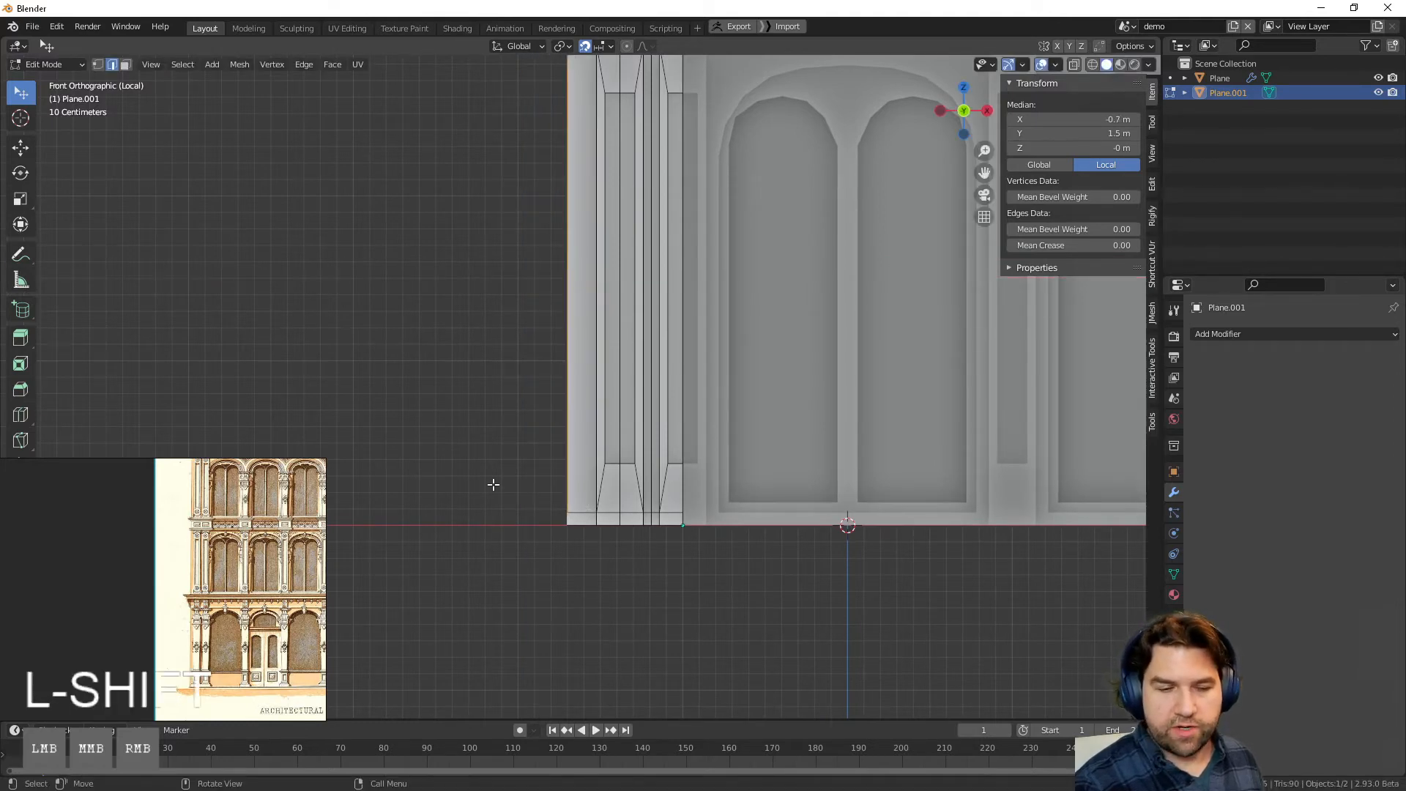
pyautogui.press('Tab')
# Step: Duplicate the pillar piece along X to -2 m with snapping, and turn off default snapping
pyautogui.scroll(-3, 505, 449)
pyautogui.moveTo(595, 479); pyautogui.dragTo(593, 361, button='middle')
pyautogui.click(594, 361)
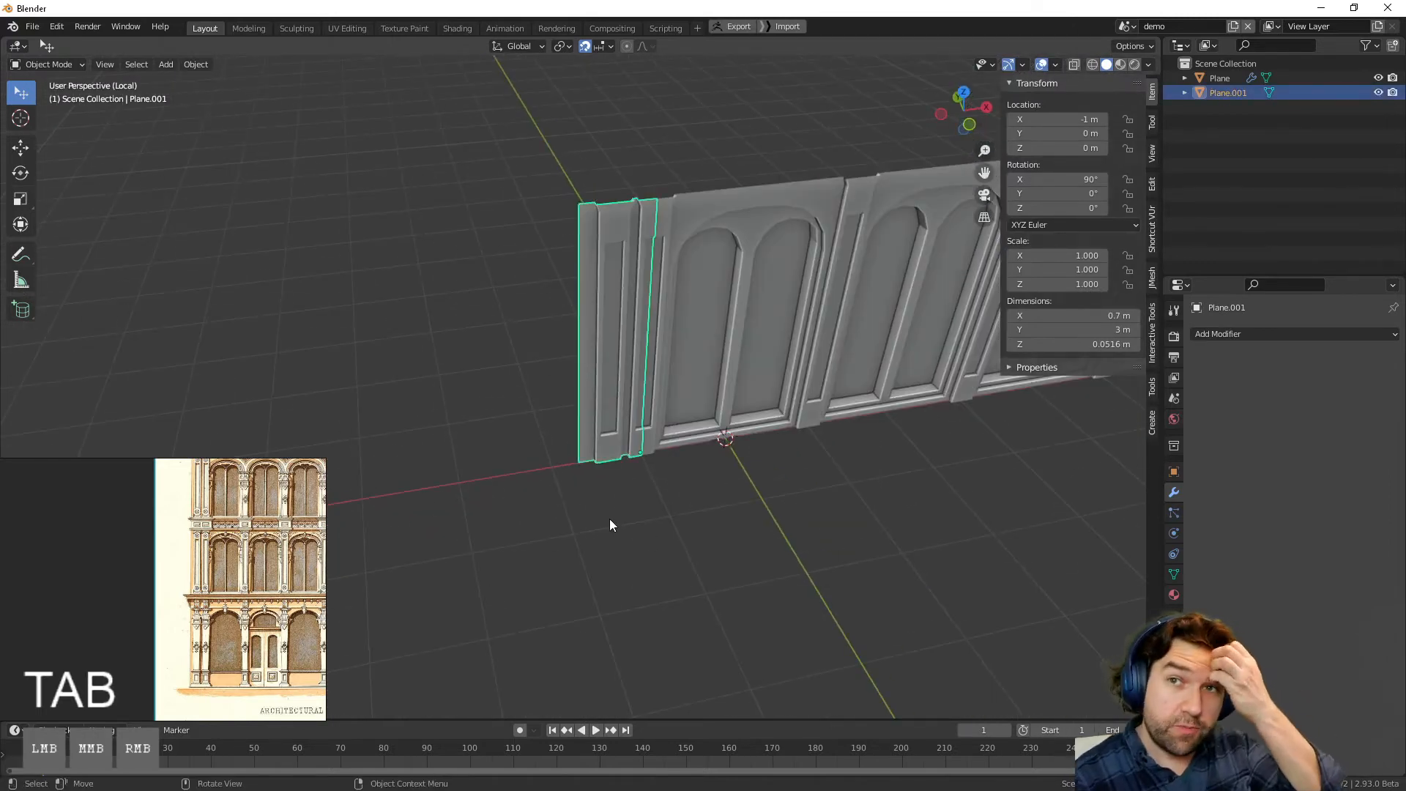
pyautogui.moveTo(661, 369); pyautogui.dragTo(647, 349, button='middle')
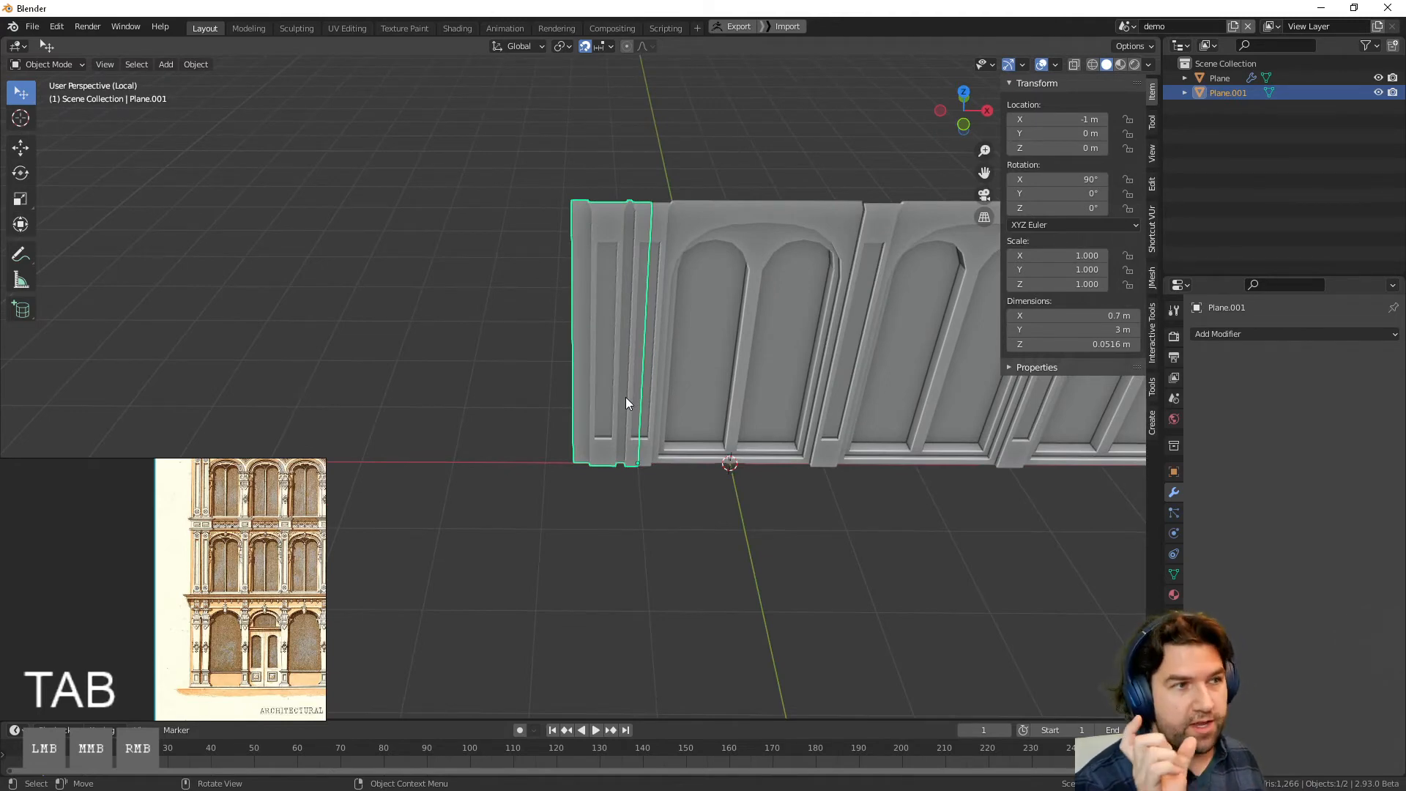
pyautogui.moveTo(625, 401); pyautogui.dragTo(671, 509, button='middle')
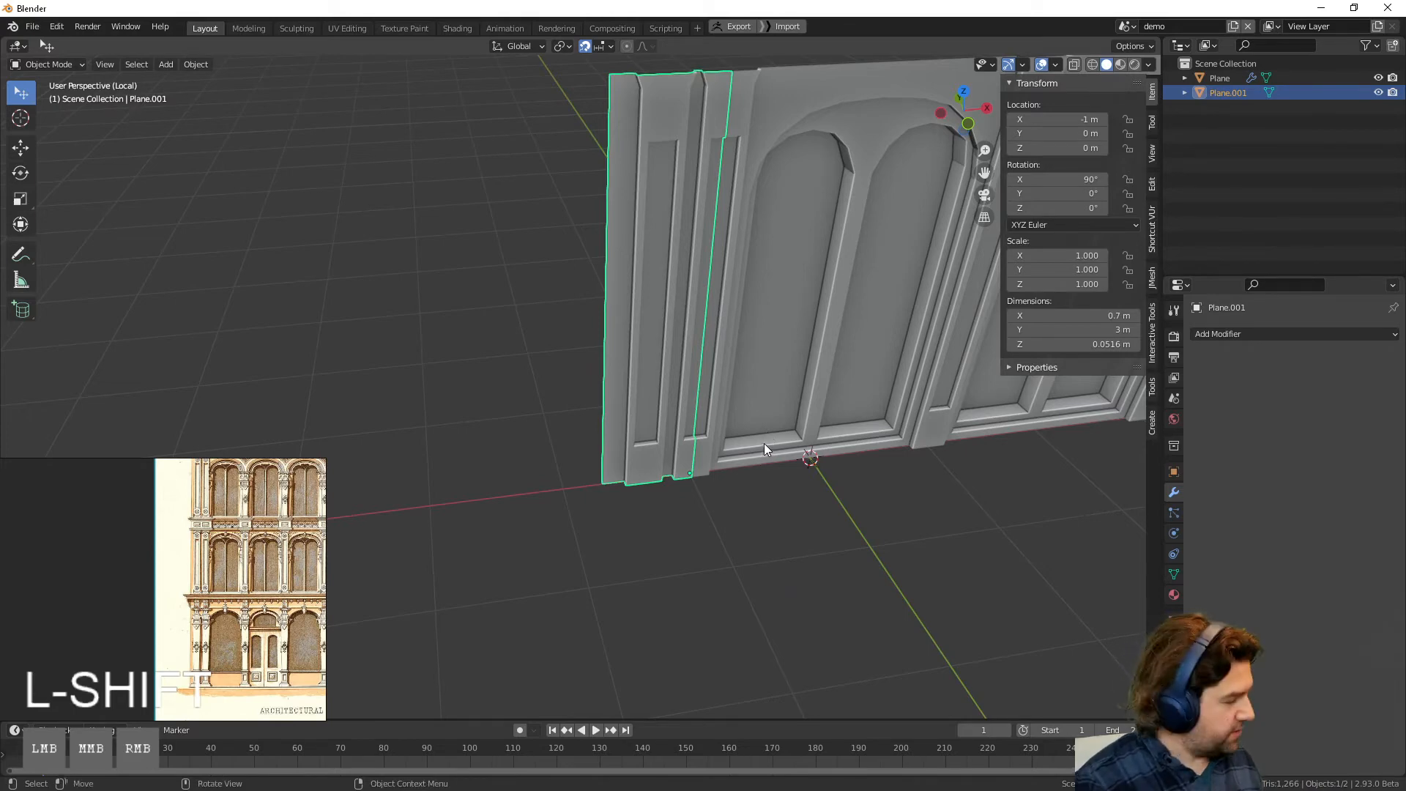
pyautogui.moveTo(762, 444); pyautogui.dragTo(755, 503, button='middle')
pyautogui.hotkey('shift', 'd')
pyautogui.middleClick(571, 487)
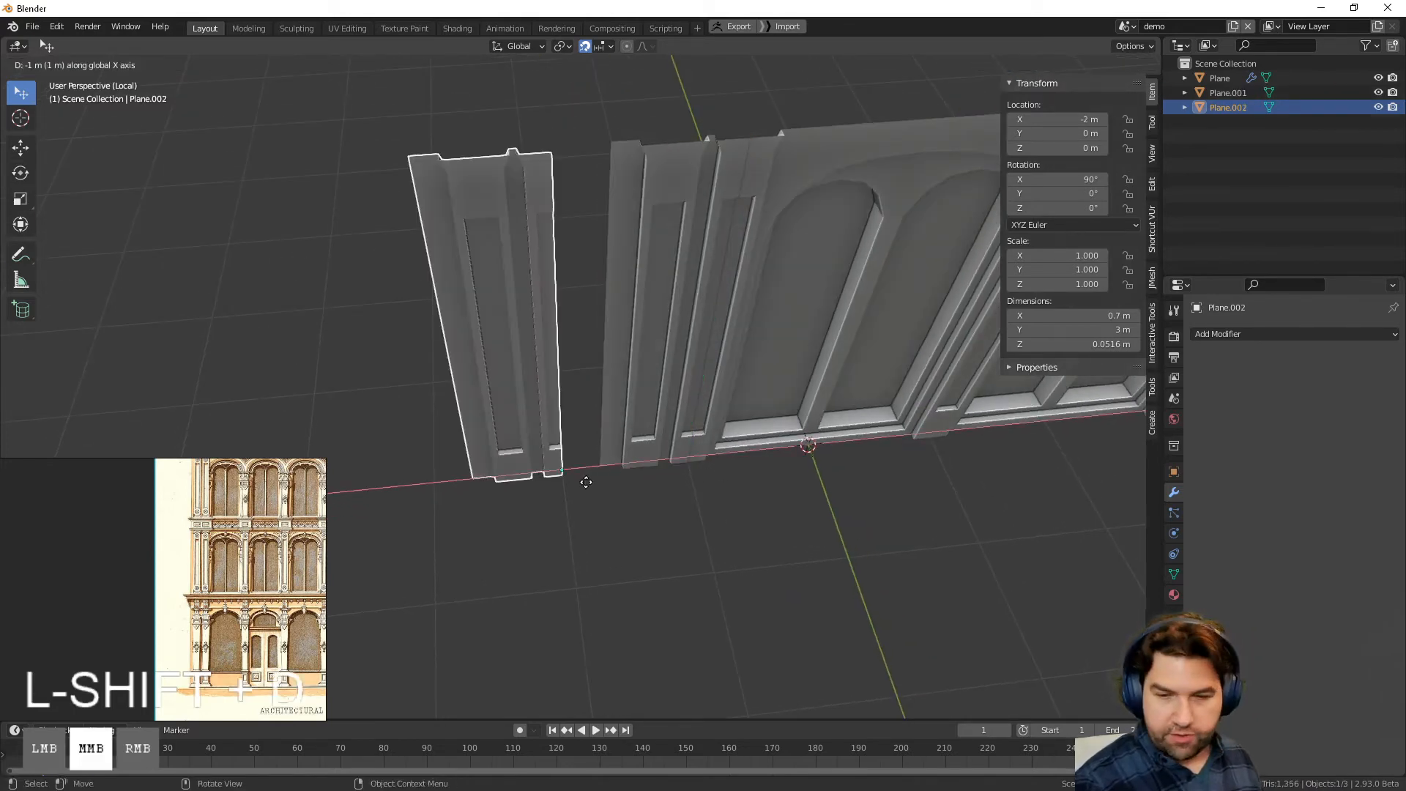
pyautogui.click(565, 495)
pyautogui.click(585, 46)
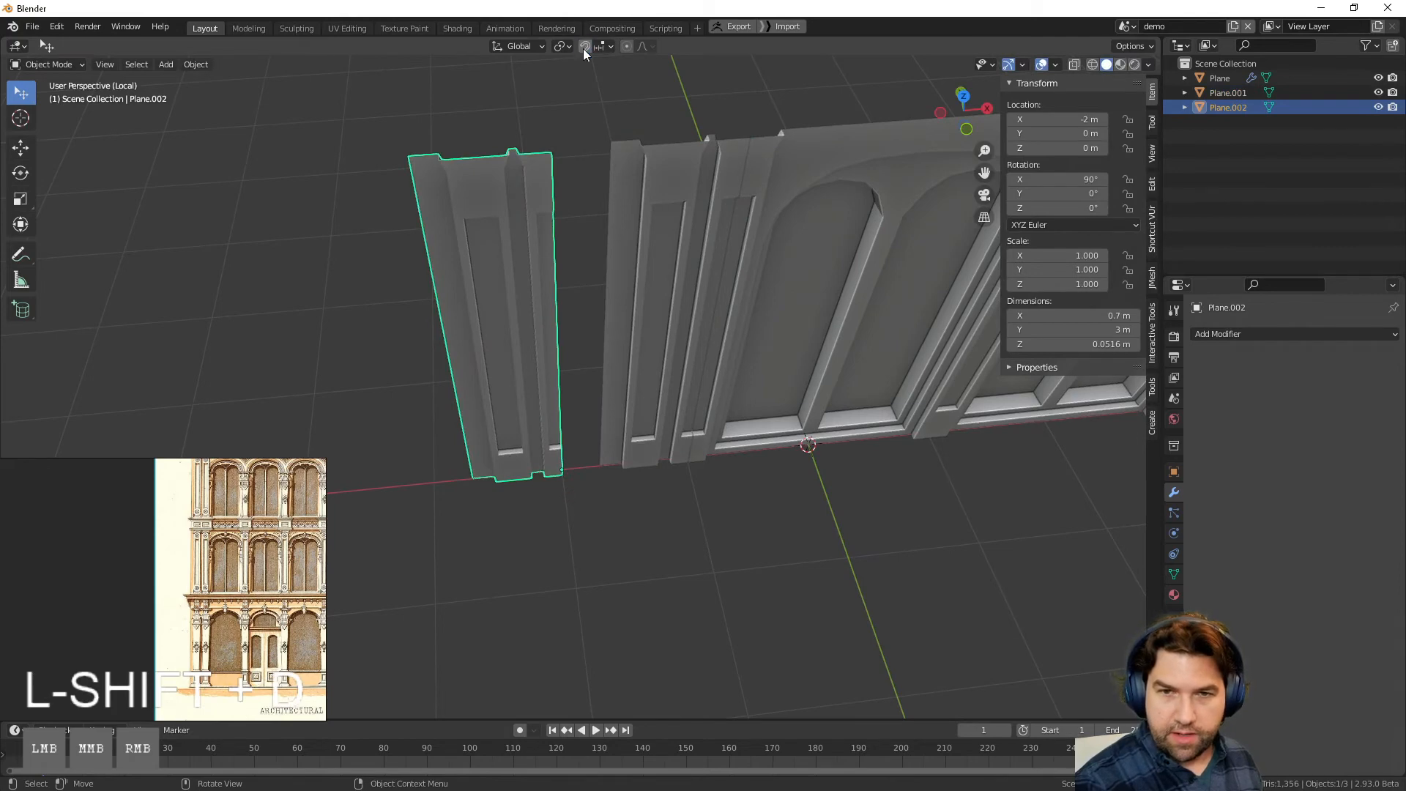
# Step: Mirror the duplicated pillar piece by setting its X scale to -1
pyautogui.moveTo(582, 410)
pyautogui.mouseDown(button='middle')
pyautogui.moveTo(565, 419)
pyautogui.moveTo(614, 484)
pyautogui.moveTo(581, 442)
pyautogui.mouseUp(button='middle')
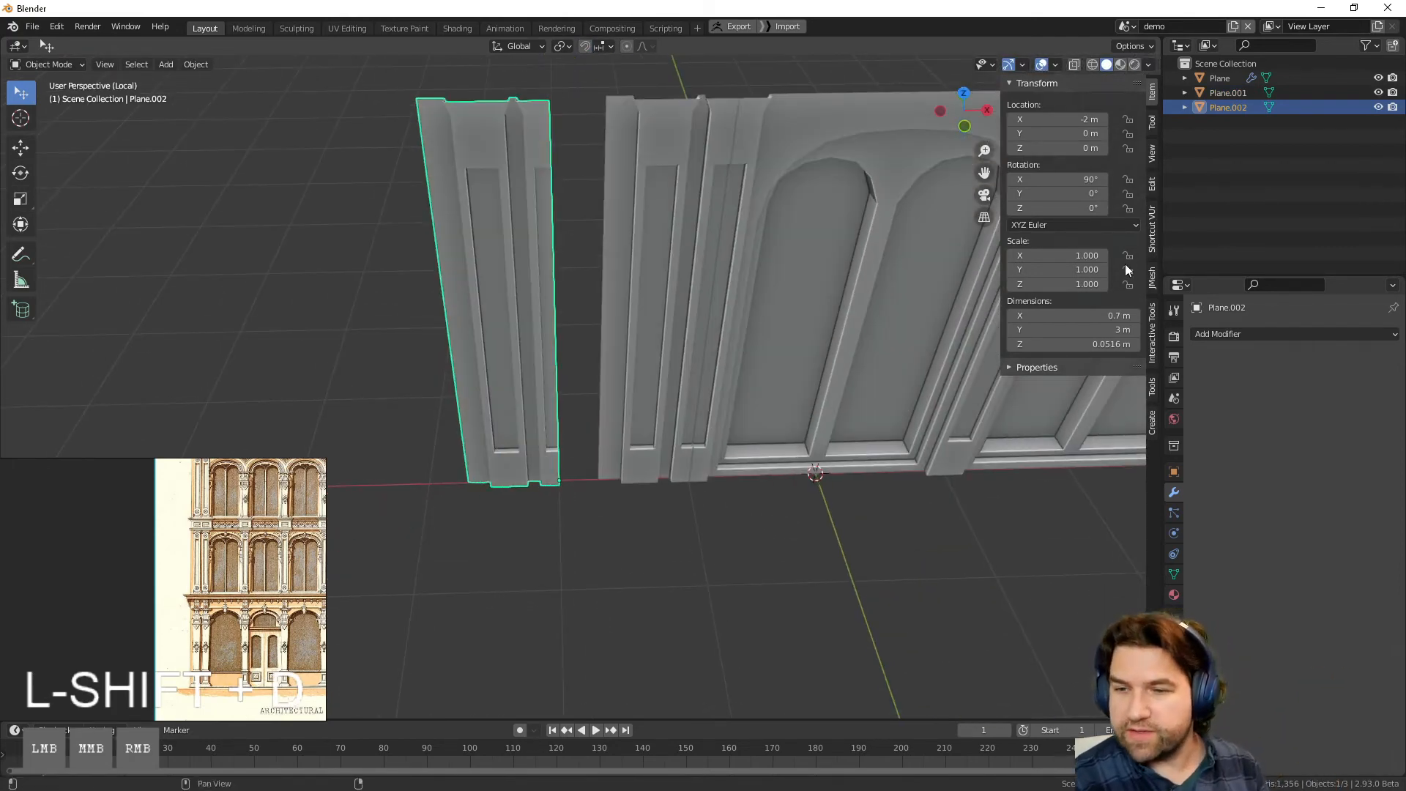
pyautogui.moveTo(1056, 255); pyautogui.dragTo(928, 256)
pyautogui.click(1051, 252)
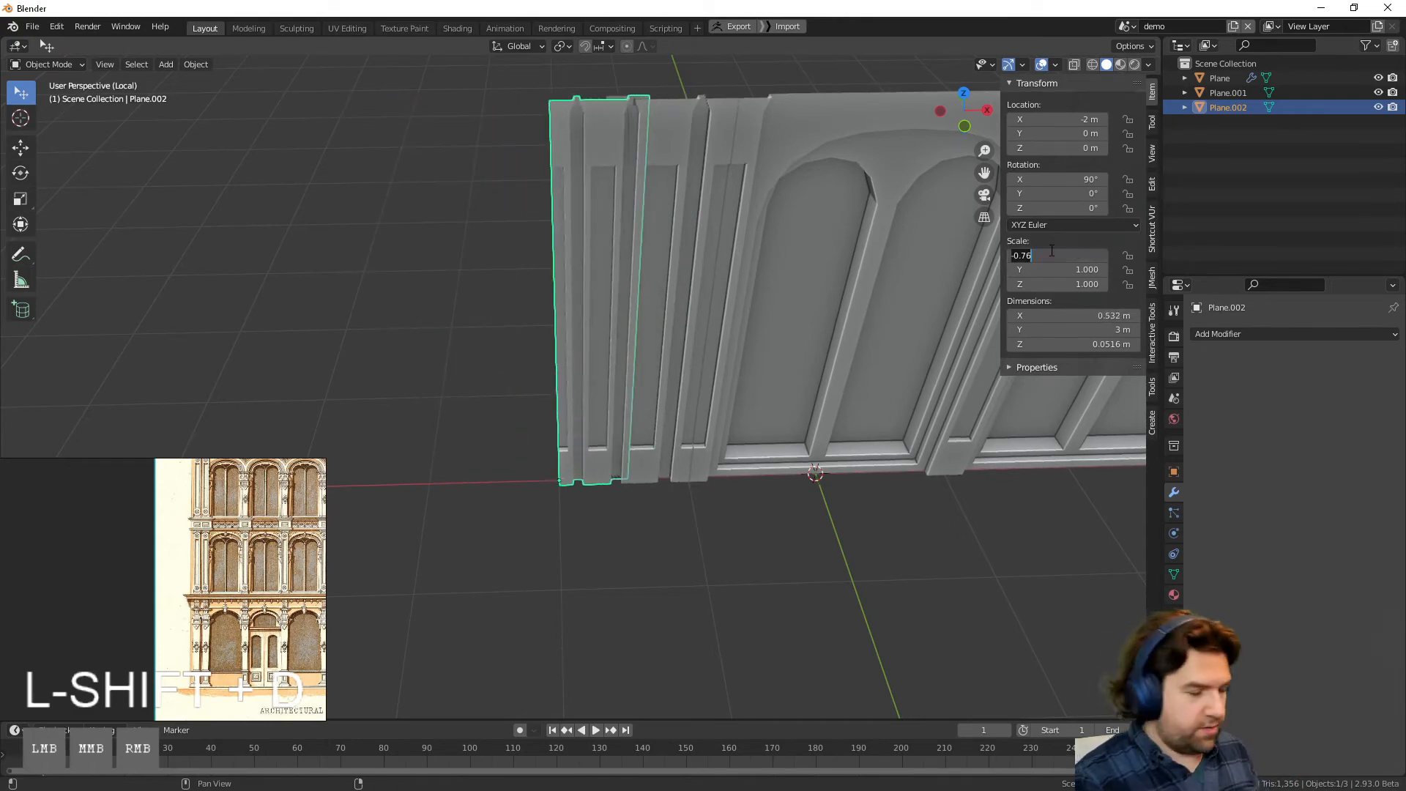
pyautogui.press('BackSpace')
pyautogui.write('-1')
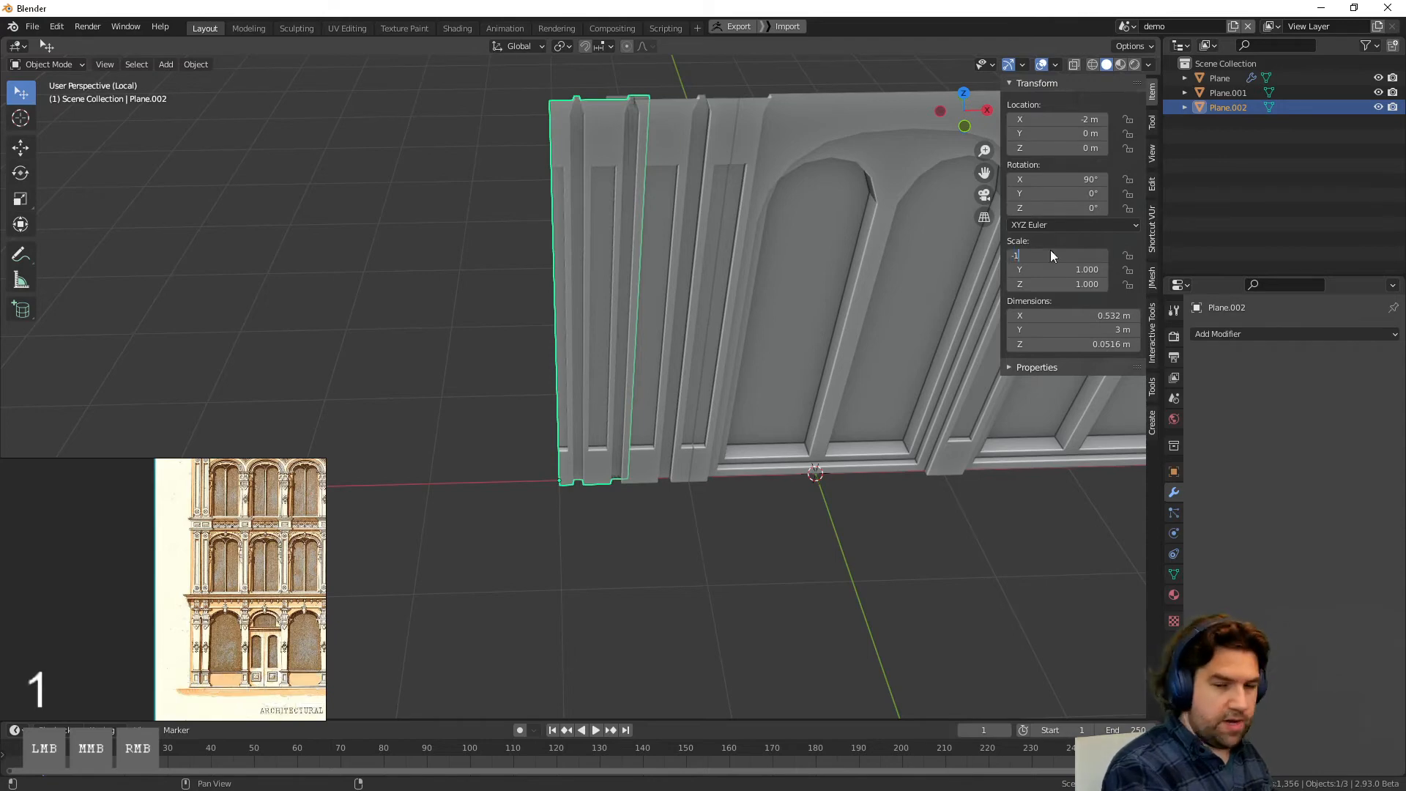
pyautogui.press('Return')
# Step: Rotate the mirrored pillar piece -90° about the Z axis, using snapped increments
pyautogui.moveTo(594, 428); pyautogui.dragTo(729, 477, button='middle')
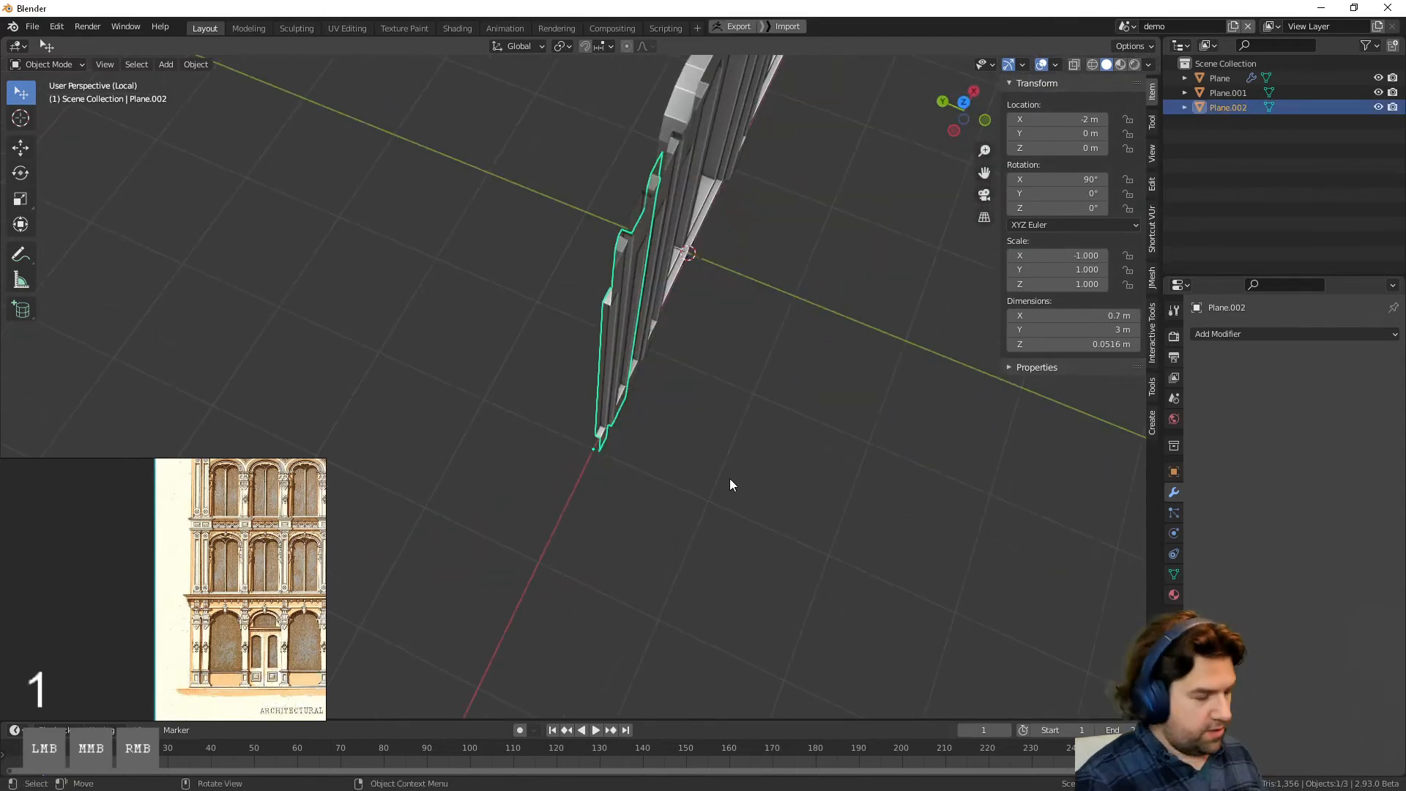
pyautogui.press('r')
pyautogui.press('z')
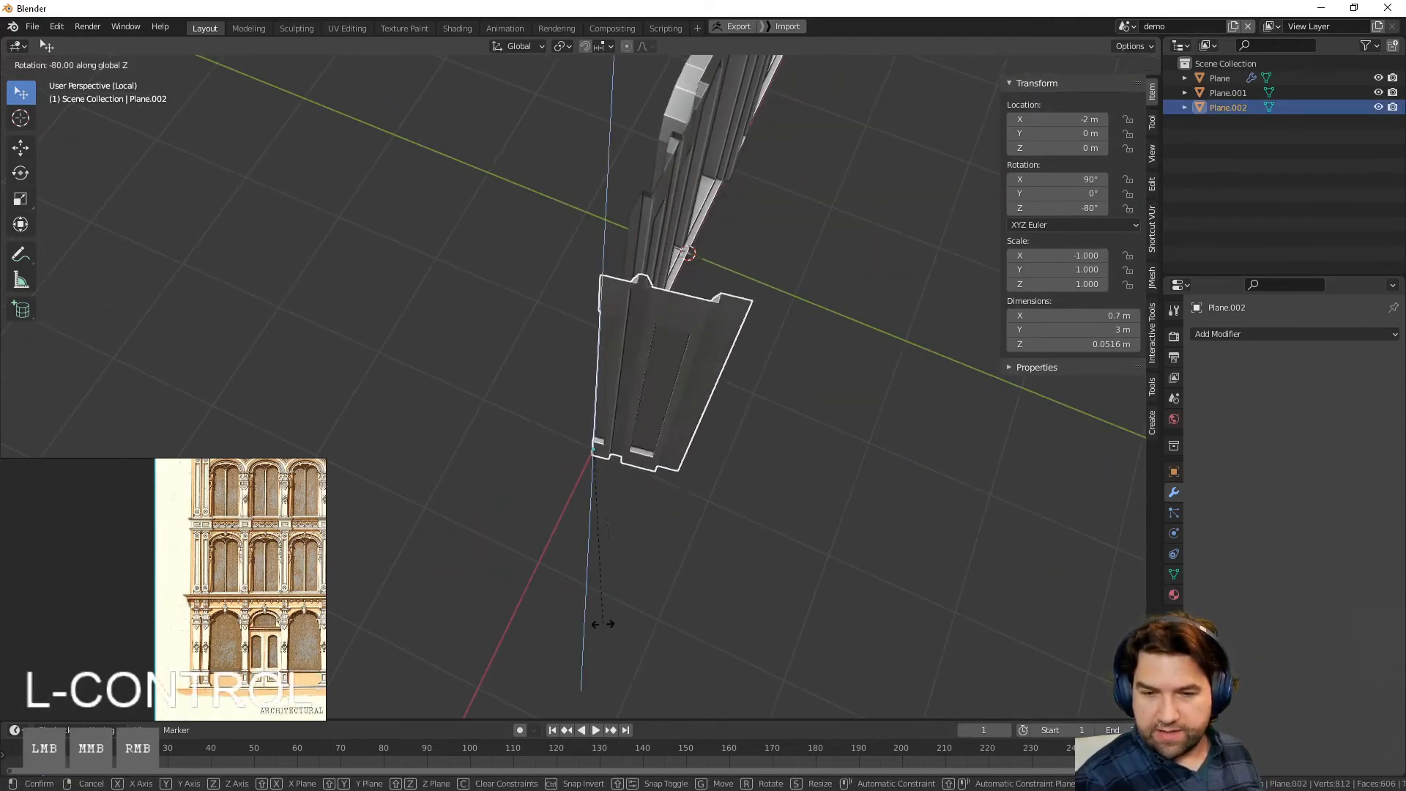
pyautogui.keyDown('ctrl'); pyautogui.click(796, 512); pyautogui.keyUp('ctrl')
pyautogui.moveTo(795, 507); pyautogui.dragTo(821, 536, button='middle')
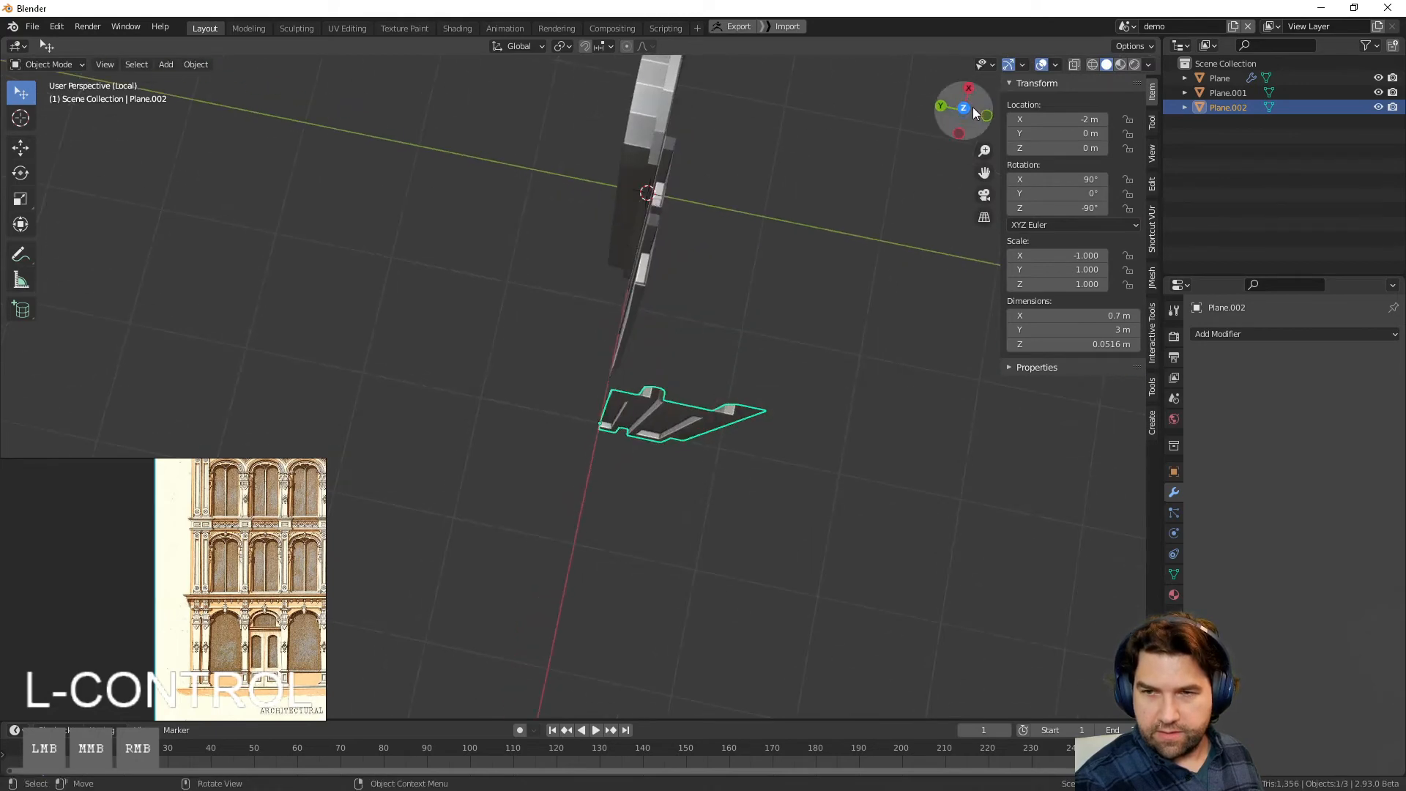
# Step: Move the rotated pillar piece to about X -1.57 m, and snap it along Y to 1 m
pyautogui.click(964, 108)
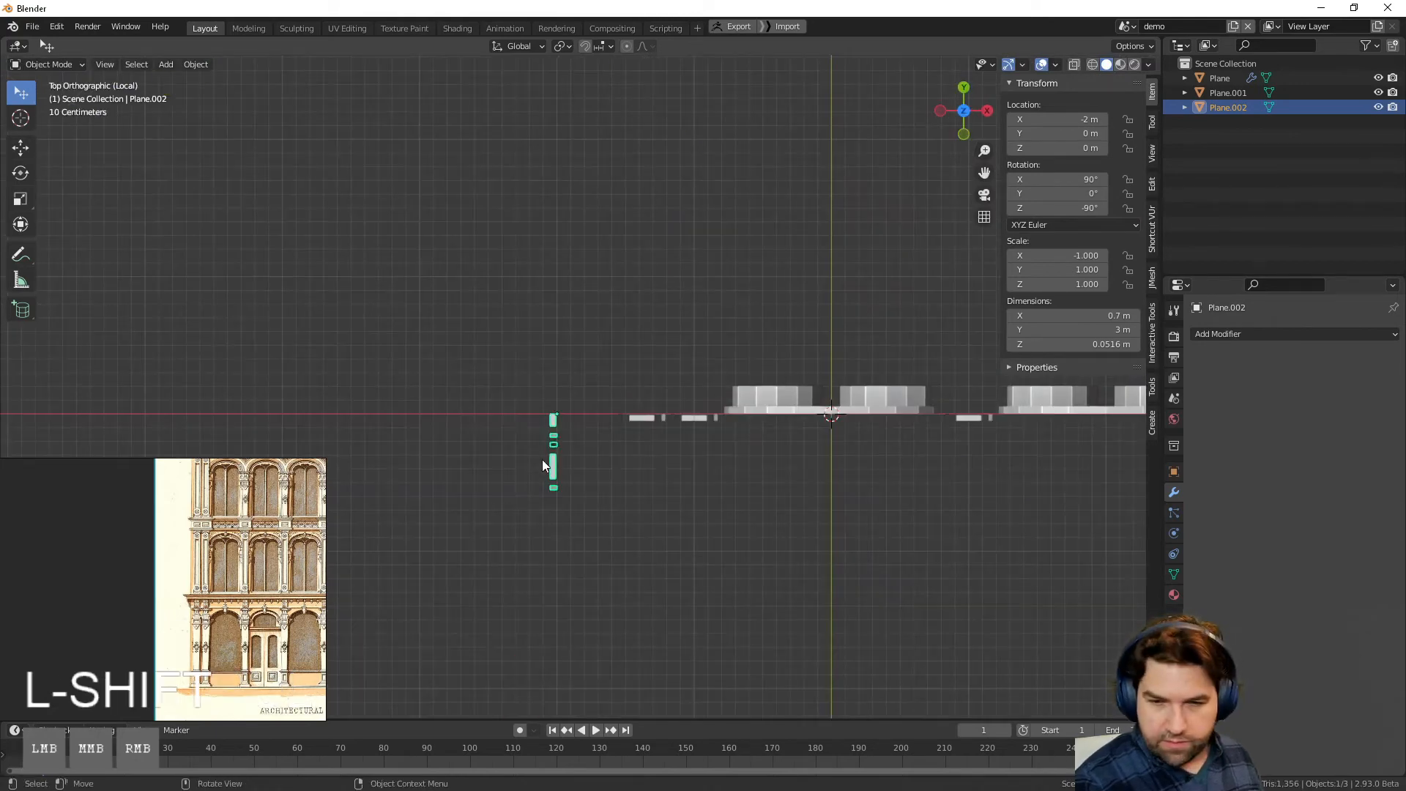
pyautogui.press('g')
pyautogui.click(601, 484)
pyautogui.moveTo(601, 490); pyautogui.dragTo(718, 377, button='middle')
pyautogui.press('g')
pyautogui.middleClick(669, 480)
pyautogui.keyDown('ctrl'); pyautogui.click(630, 465); pyautogui.keyUp('ctrl')
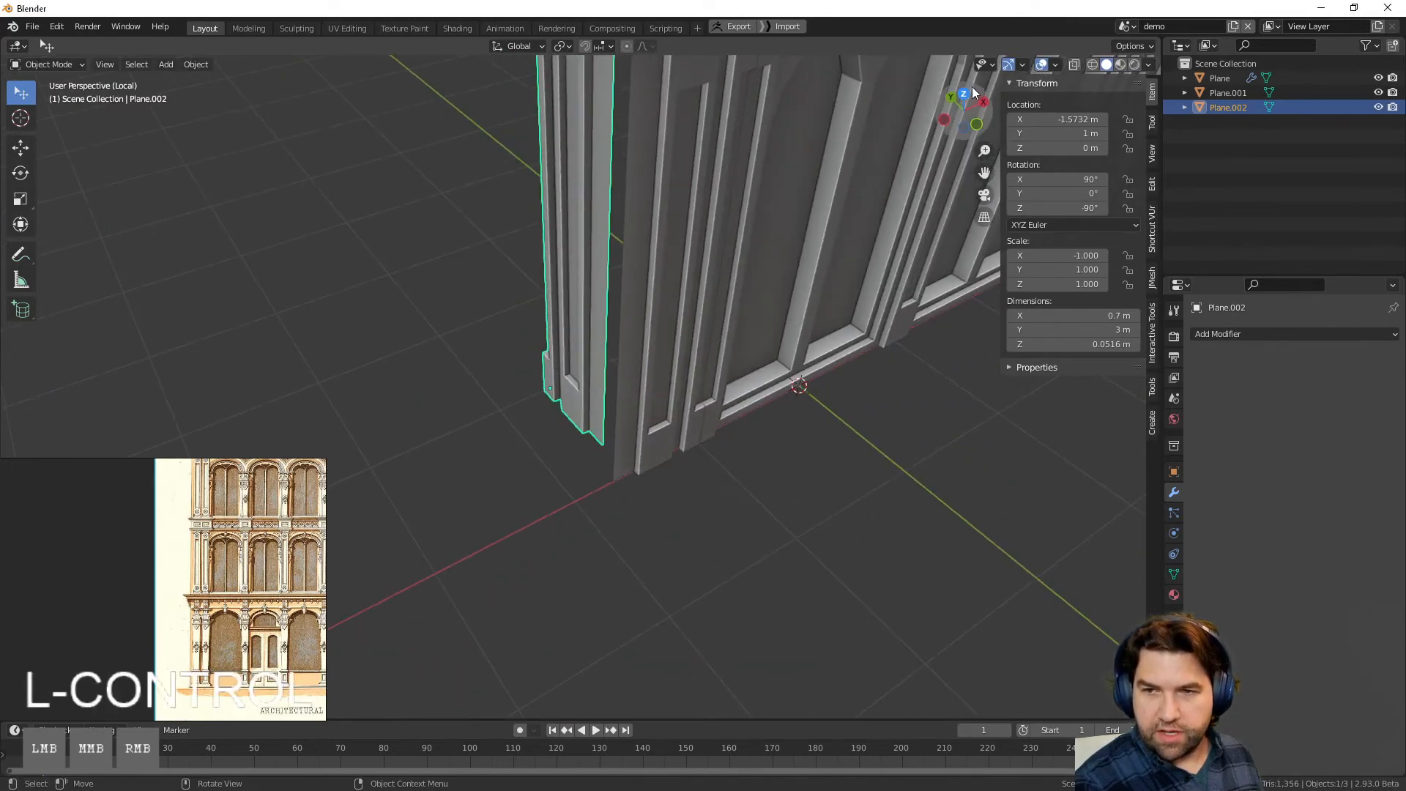
# Step: Reset the rotated piece's X location to 0 and move it along X to -2 m with snapping
pyautogui.keyDown('shift'); pyautogui.moveTo(848, 290); pyautogui.dragTo(739, 396, button='middle'); pyautogui.keyUp('shift')
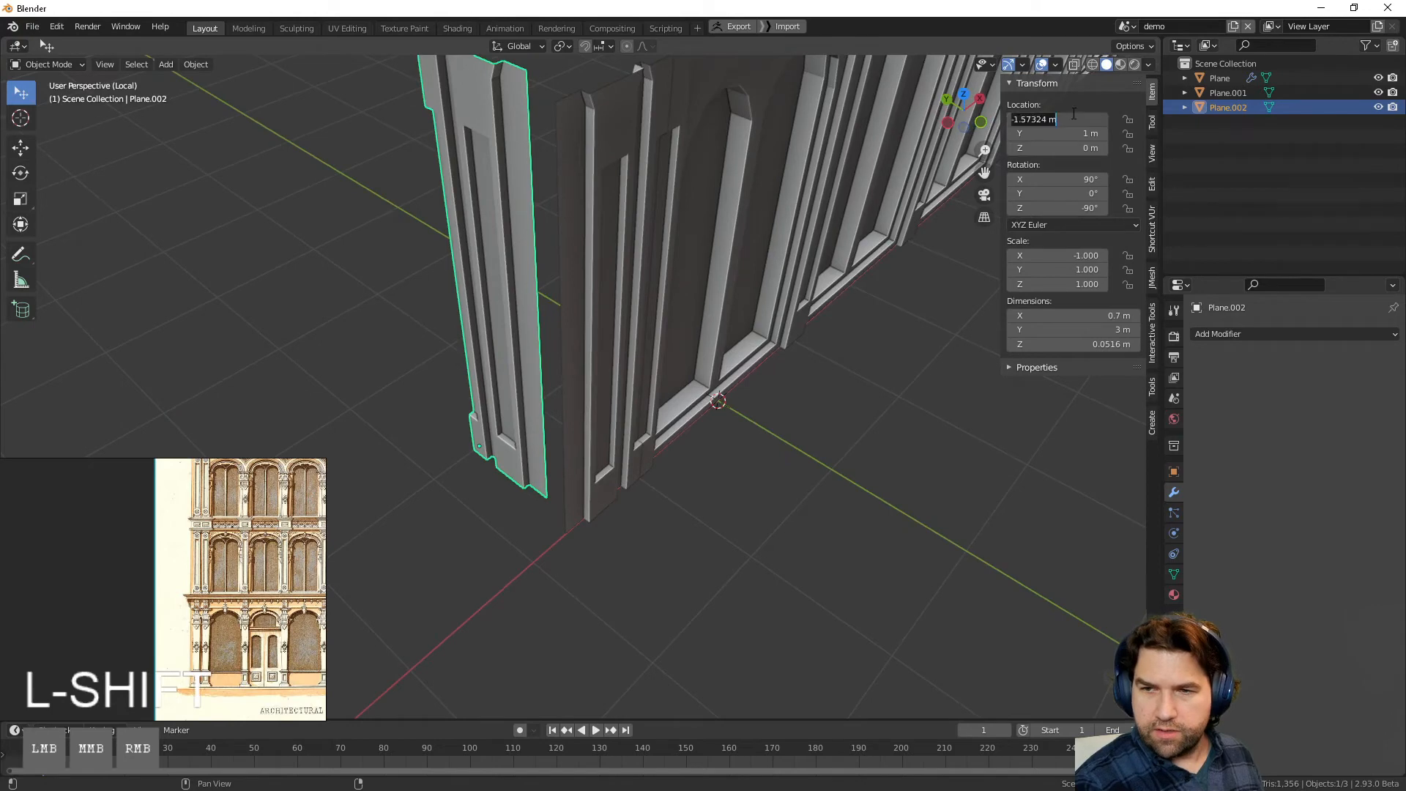
pyautogui.write('0')
pyautogui.press('Return')
pyautogui.moveTo(763, 126); pyautogui.dragTo(746, 311, button='middle')
pyautogui.press('g')
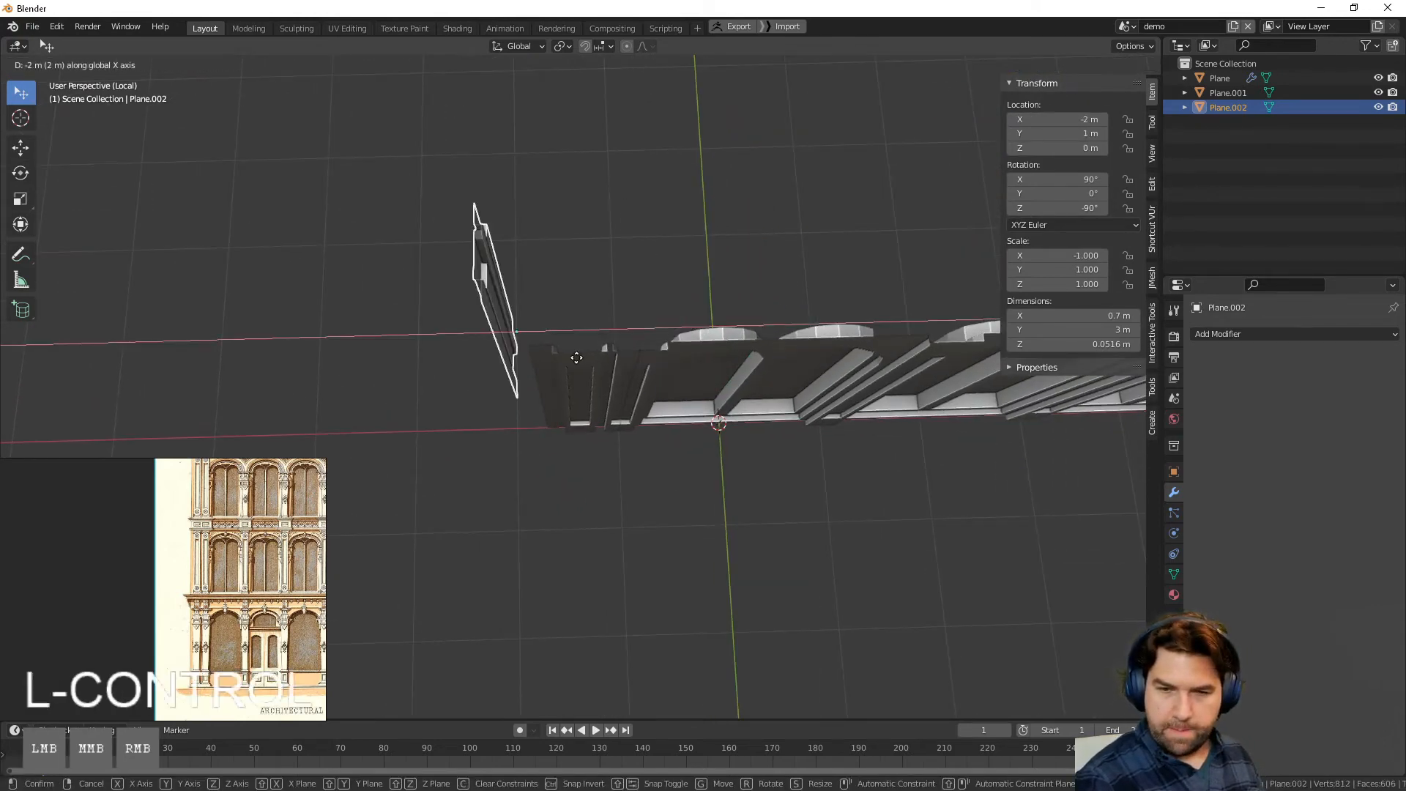
pyautogui.keyDown('ctrl'); pyautogui.click(458, 322); pyautogui.keyUp('ctrl')
# Step: Show the wireframe overlay on the facade pieces in the top orthographic view
pyautogui.moveTo(457, 322); pyautogui.dragTo(732, 329, button='middle')
pyautogui.click(964, 97)
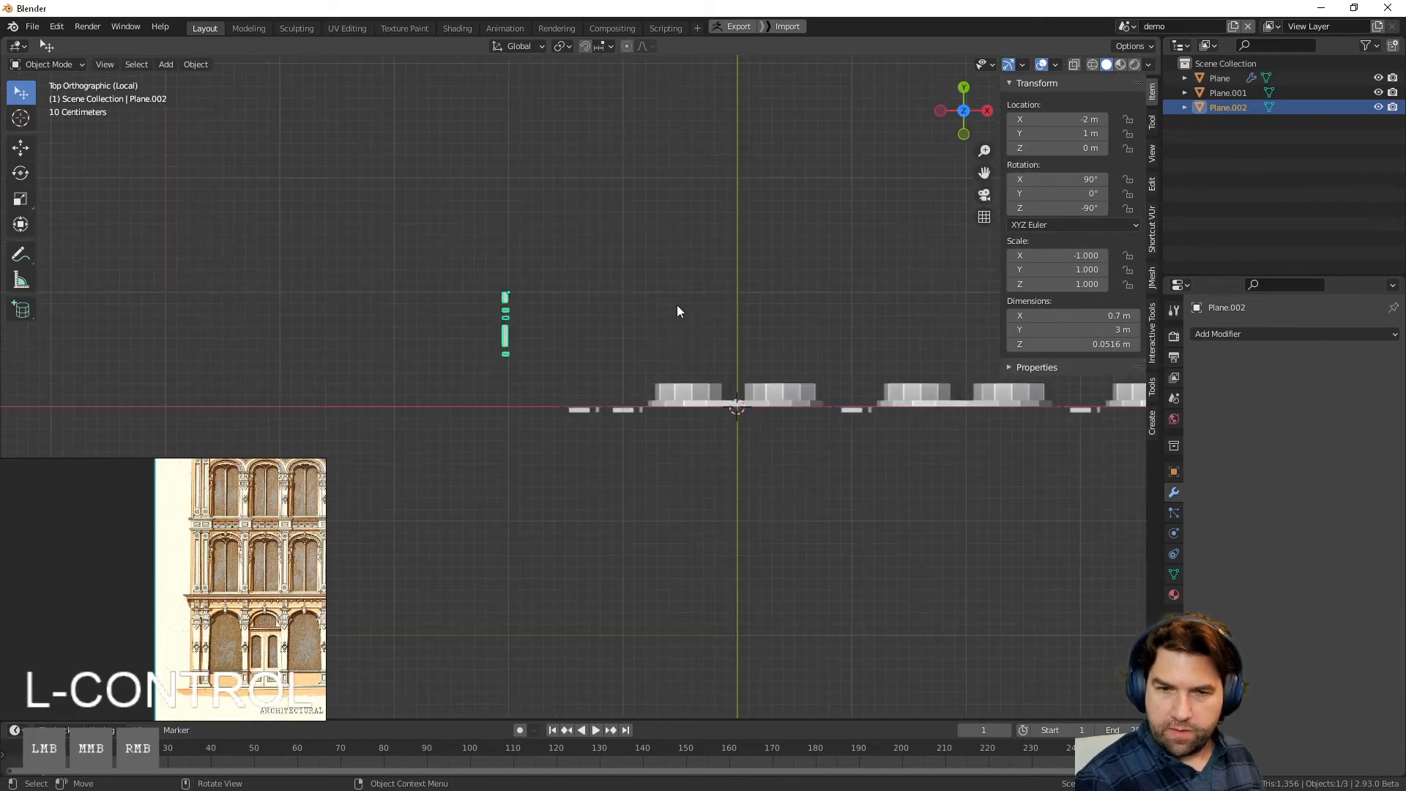
pyautogui.keyDown('shift'); pyautogui.moveTo(570, 410); pyautogui.dragTo(616, 461, button='middle'); pyautogui.keyUp('shift')
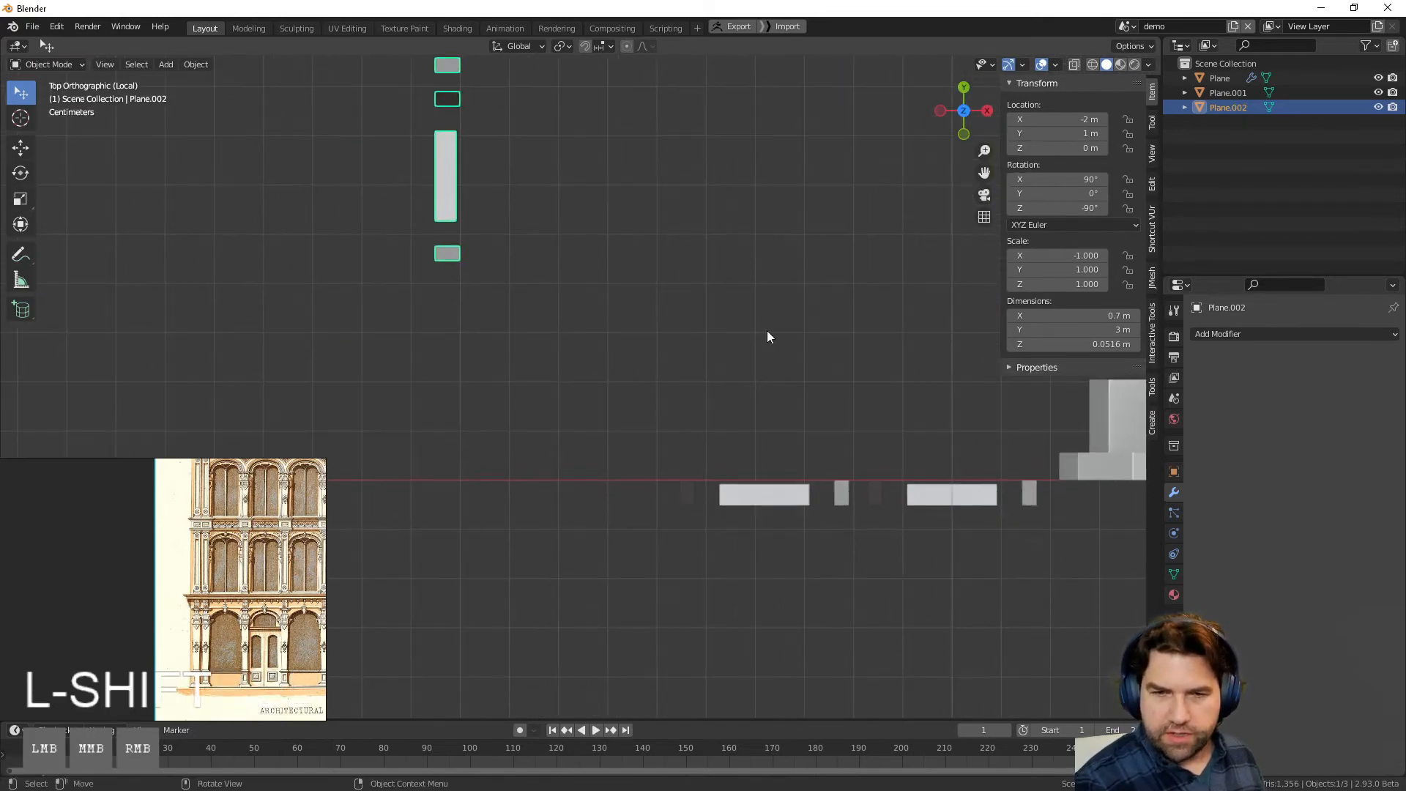
pyautogui.scroll(-3, 708, 392)
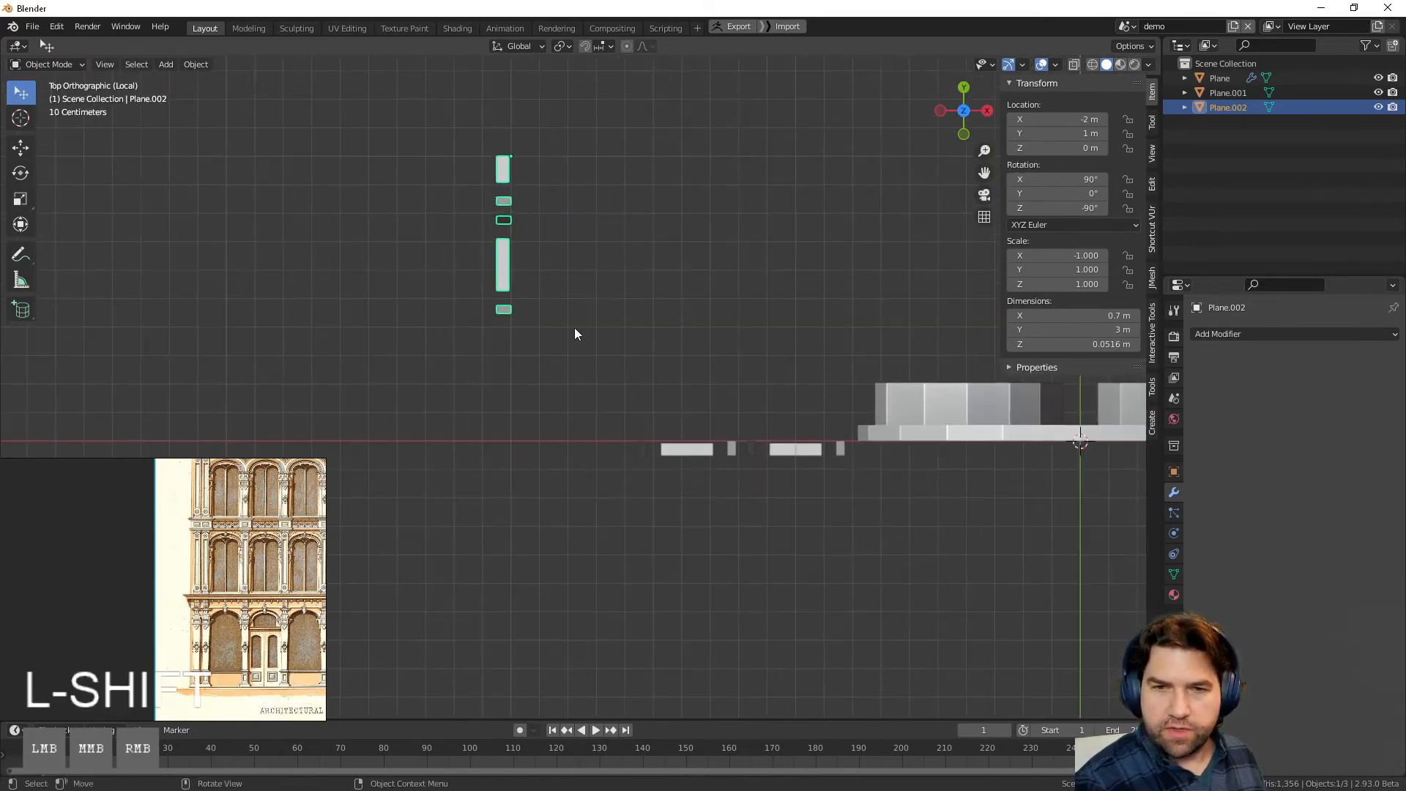
pyautogui.click(1055, 65)
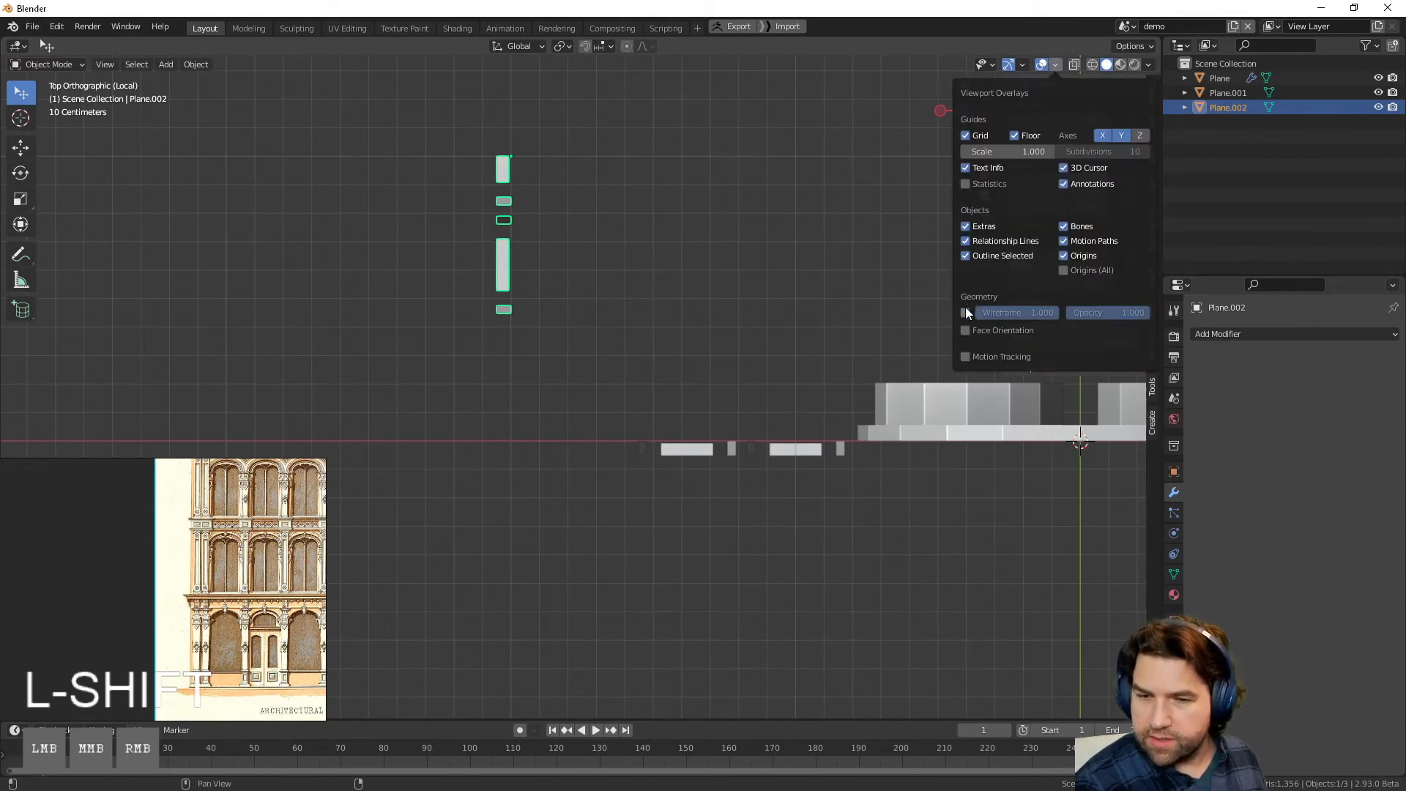
pyautogui.press('n')
# Step: Move the rotated pillar piece with snapping to X -1.7 m and Y 0.7 m so it meets the facade's end
pyautogui.scroll(3, 608, 487)
pyautogui.keyDown('shift'); pyautogui.moveTo(613, 486); pyautogui.dragTo(520, 423, button='middle'); pyautogui.keyUp('shift')
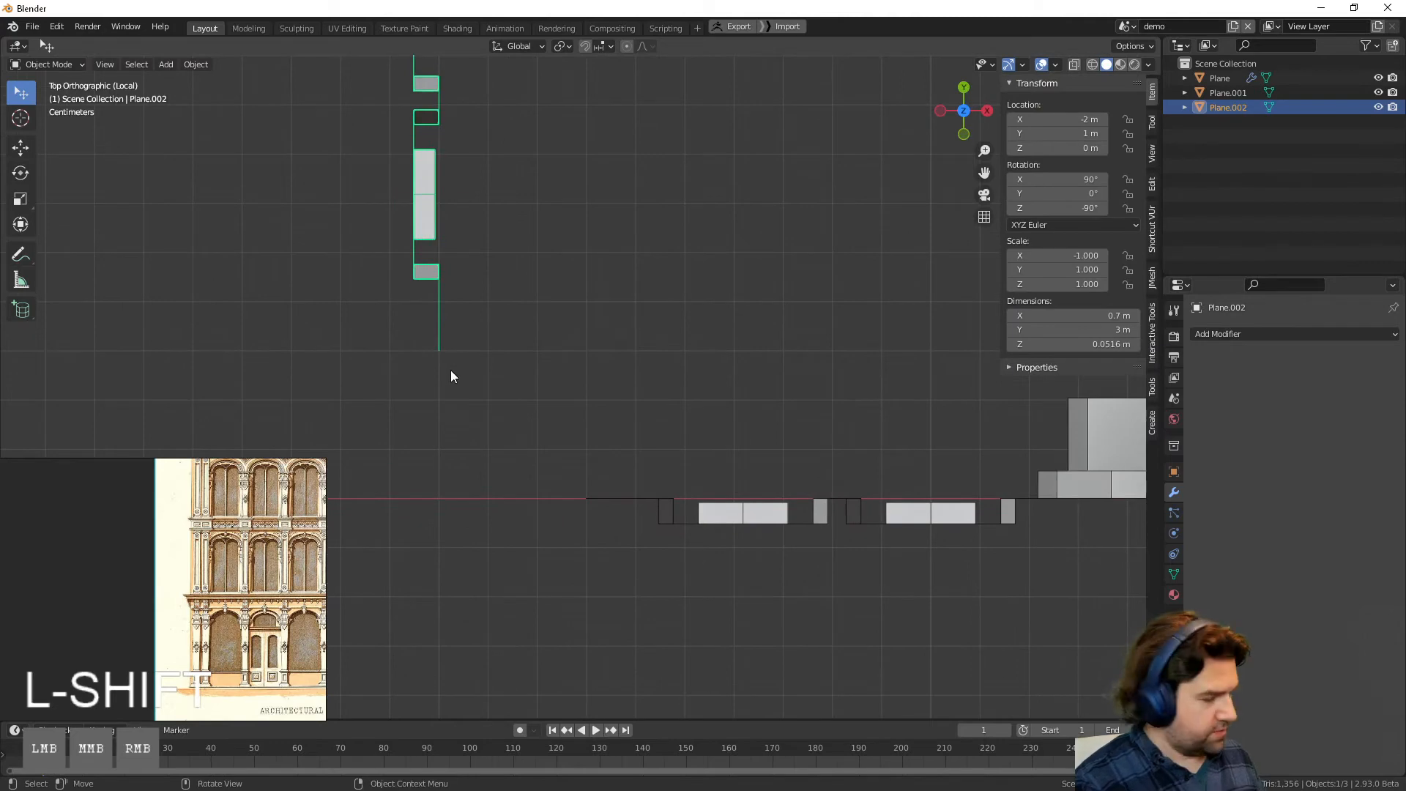
pyautogui.press('g')
pyautogui.press('x')
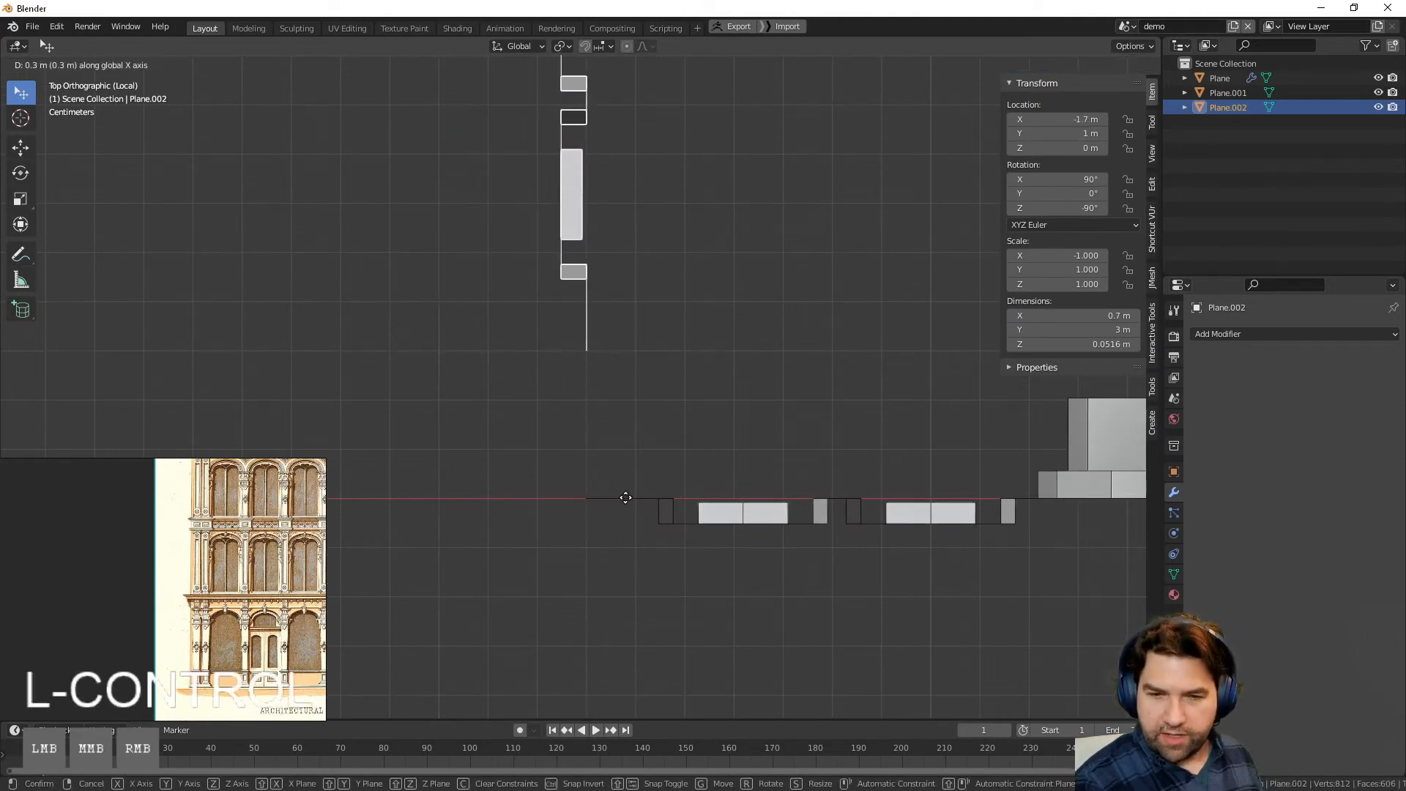
pyautogui.click(625, 497)
pyautogui.press('g')
pyautogui.press('y')
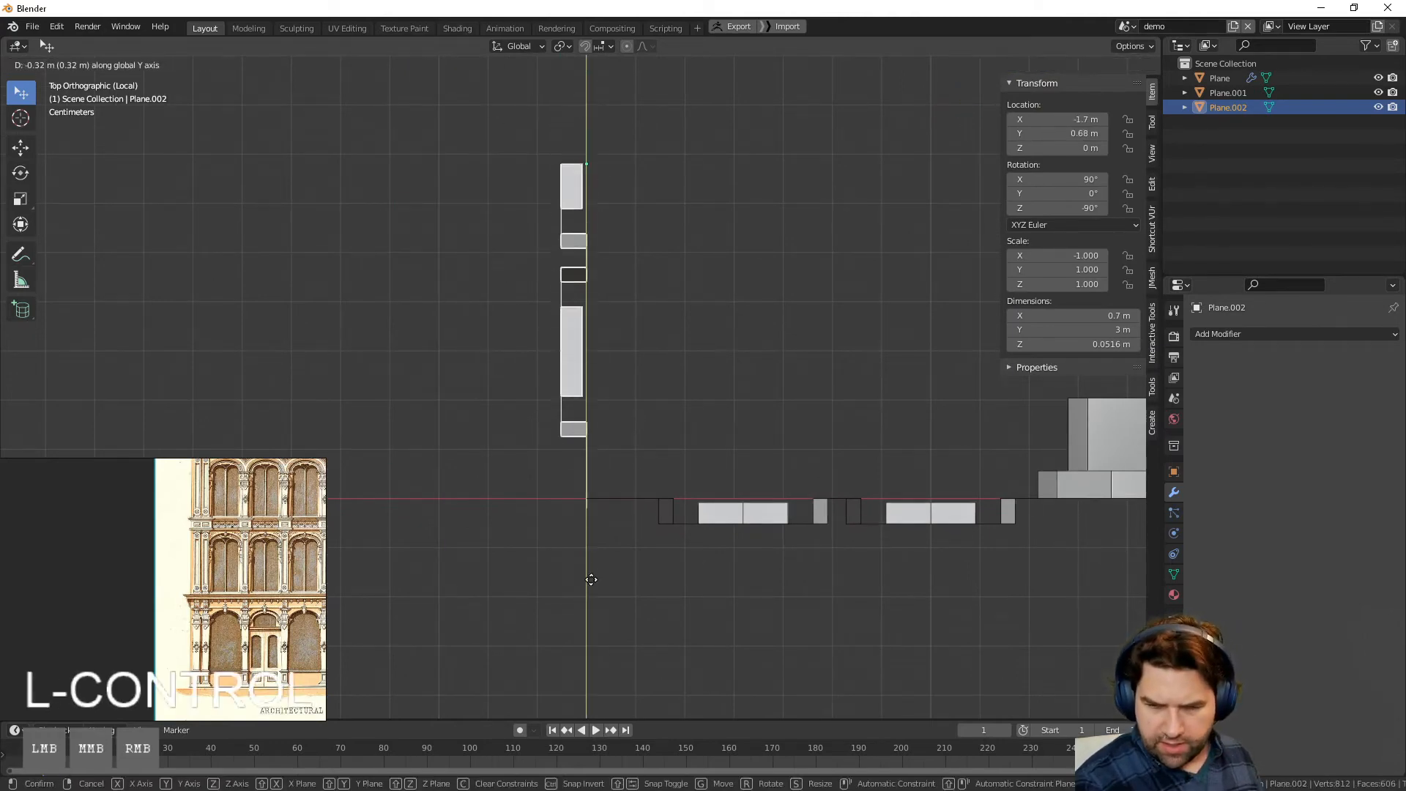
pyautogui.click(598, 574)
pyautogui.scroll(4, 615, 581)
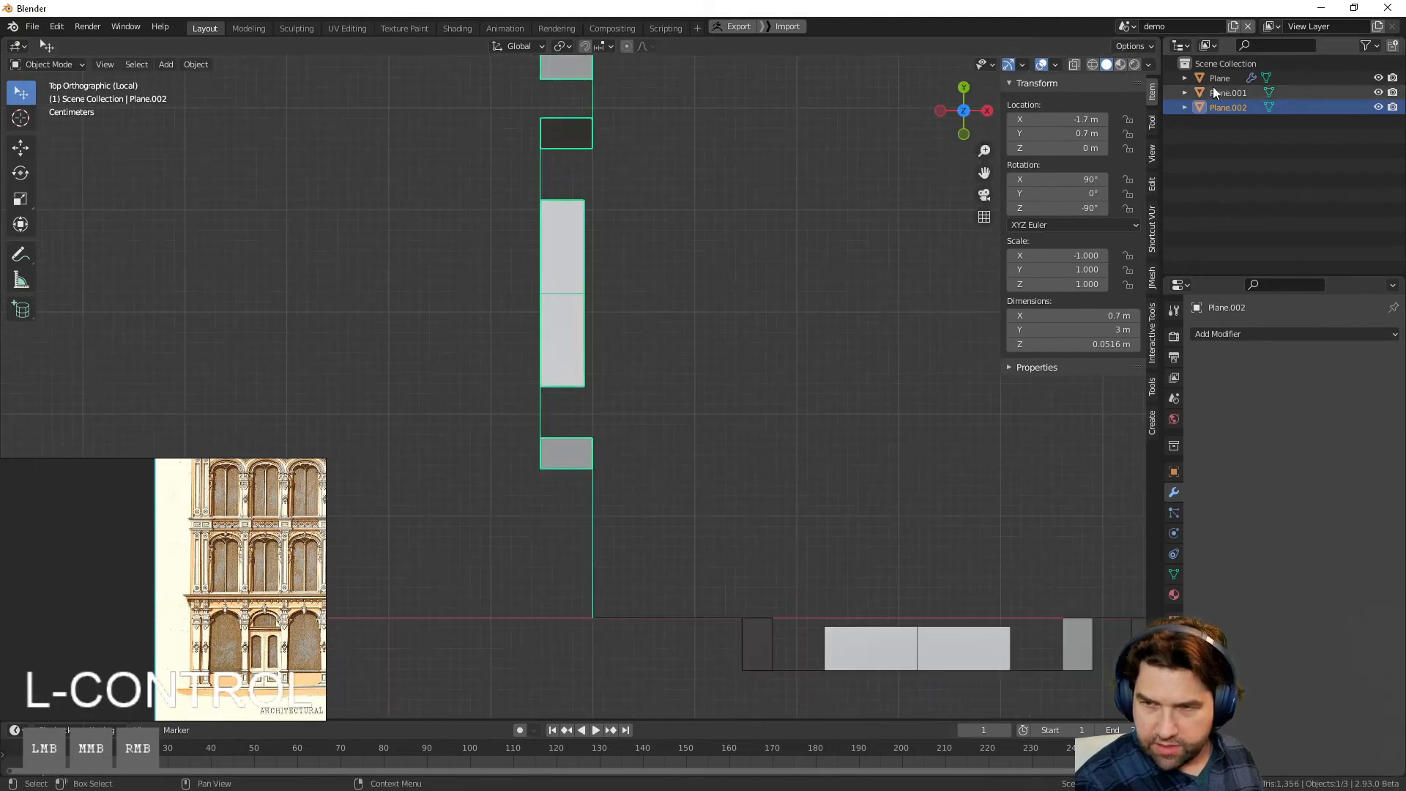
pyautogui.scroll(-3, 572, 528)
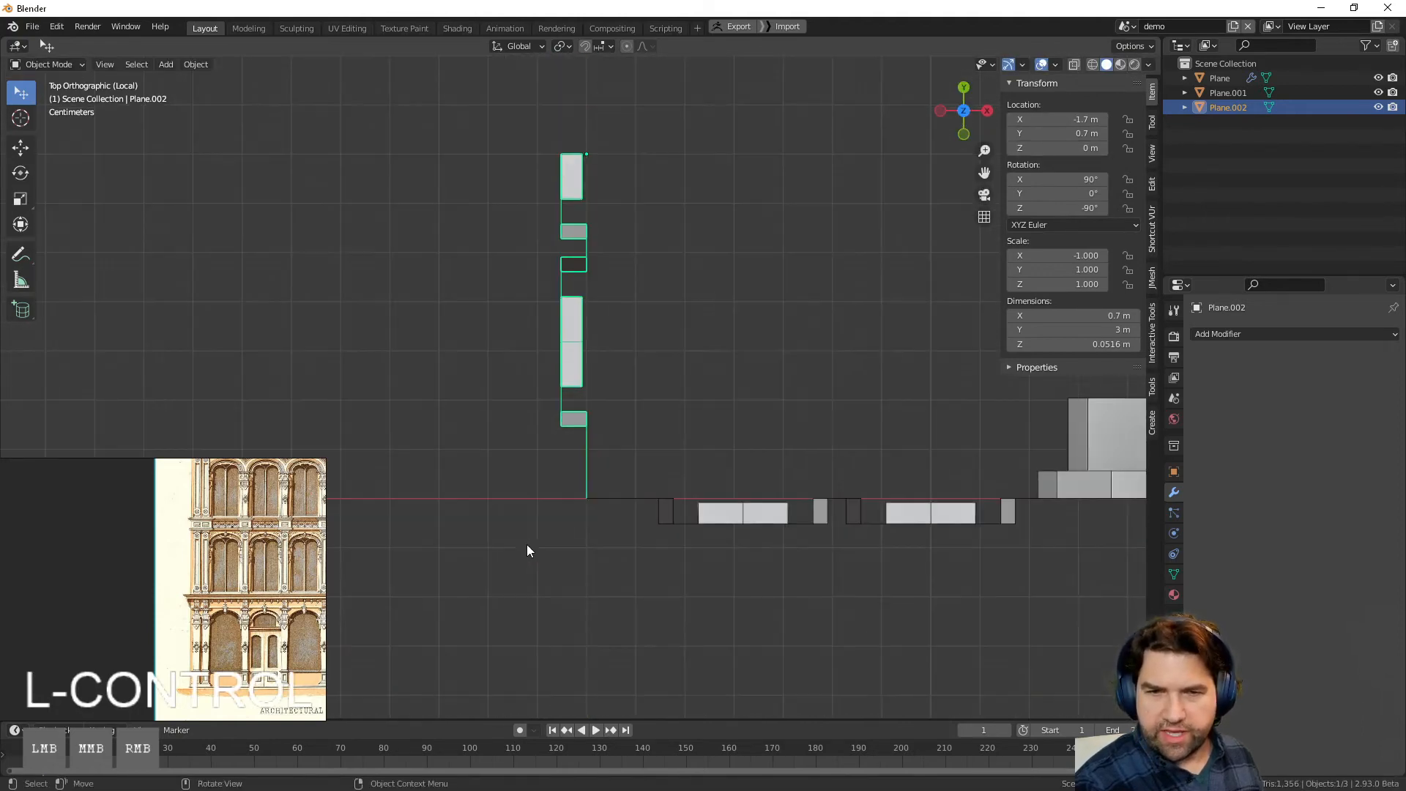
# Step: Join the two pillar pieces at the building's corner into a single object
pyautogui.moveTo(527, 549); pyautogui.dragTo(639, 458, button='middle')
pyautogui.scroll(-5, 639, 459)
pyautogui.click(751, 555)
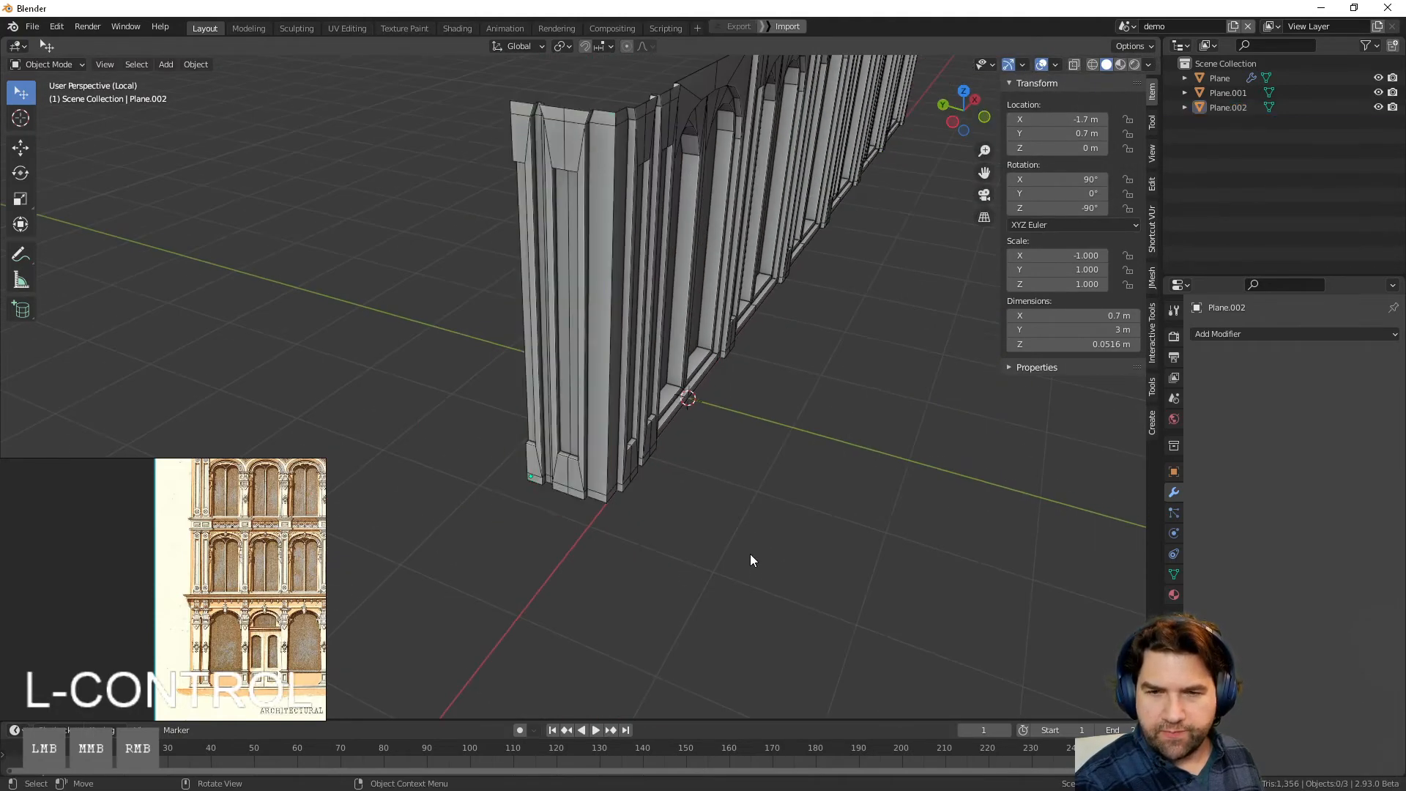
pyautogui.click(632, 297)
pyautogui.keyDown('shift'); pyautogui.click(574, 324); pyautogui.keyUp('shift')
pyautogui.moveTo(722, 445); pyautogui.dragTo(662, 450, button='middle')
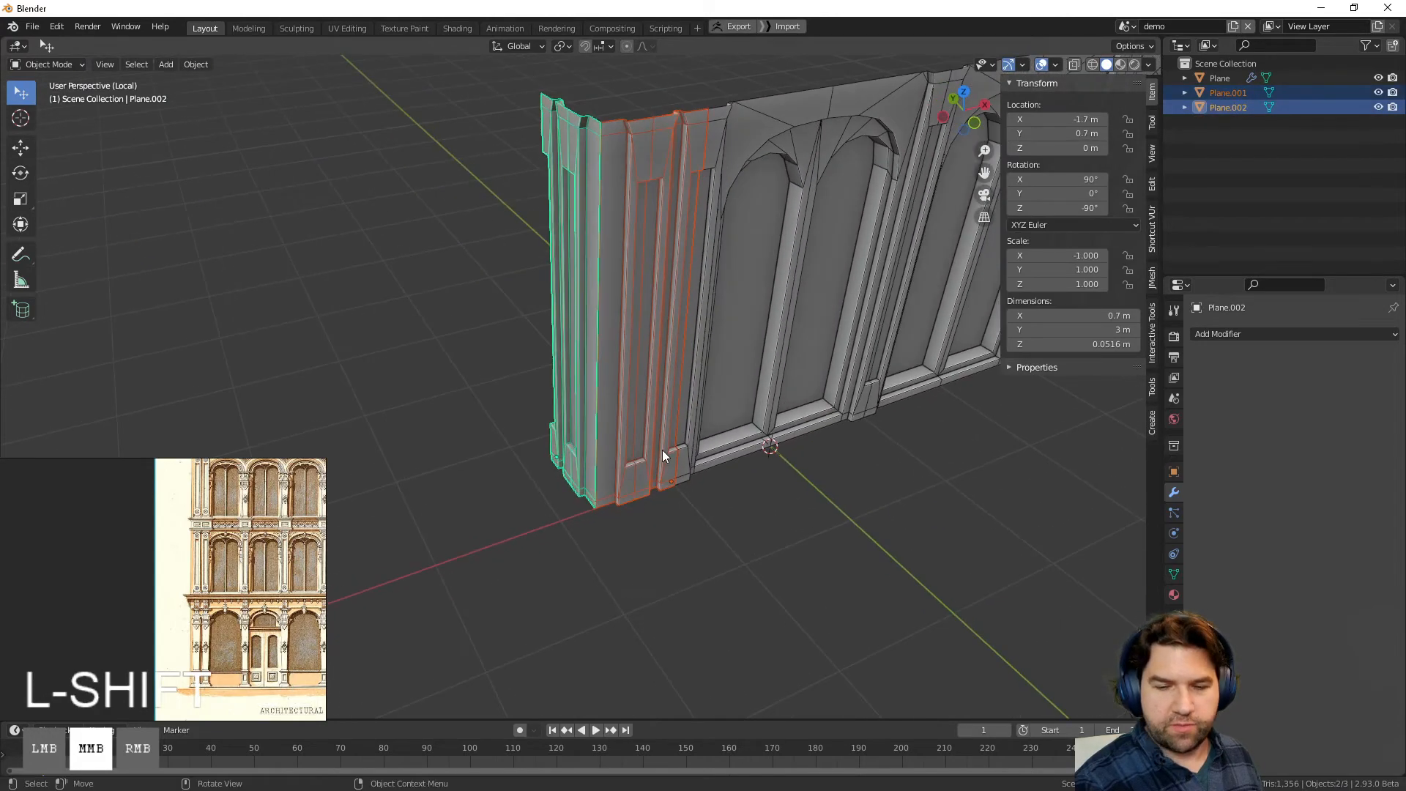
pyautogui.press('ctrl')
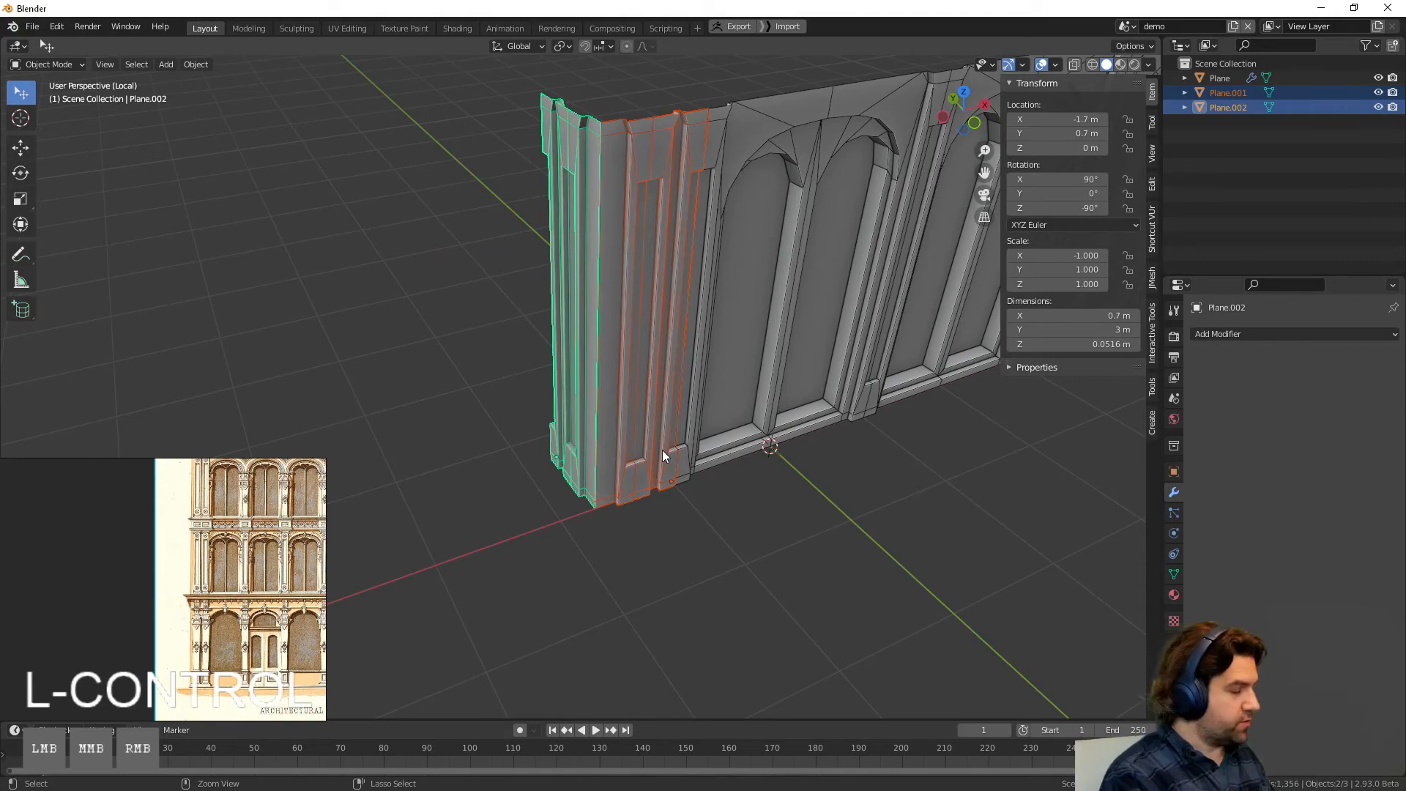
pyautogui.hotkey('ctrl', 'j')
pyautogui.moveTo(653, 445); pyautogui.dragTo(623, 483, button='middle')
pyautogui.press('Tab')
pyautogui.press('Tab')
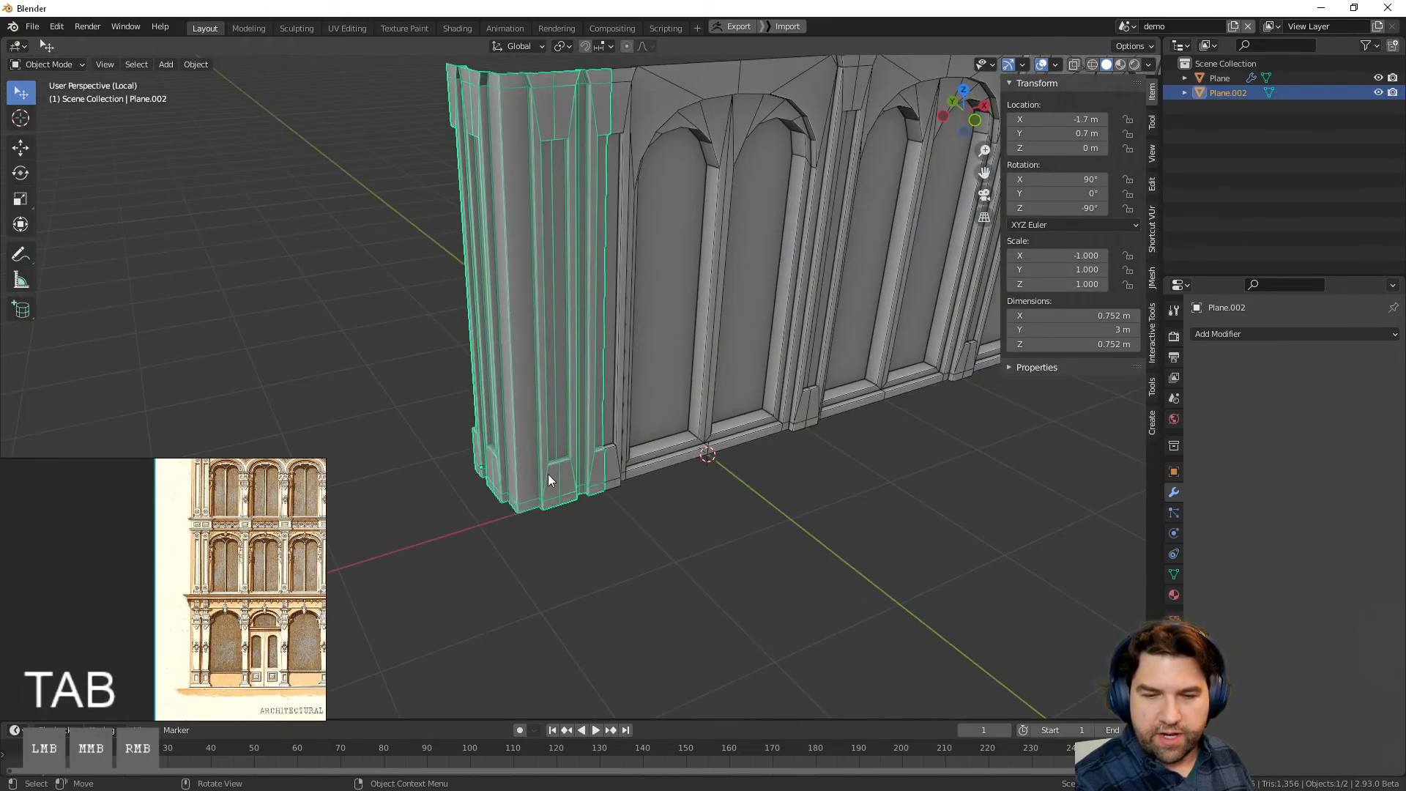
# Step: Examine the joined corner piece and the adjacent window facade from several angles
pyautogui.moveTo(689, 530); pyautogui.dragTo(670, 535, button='middle')
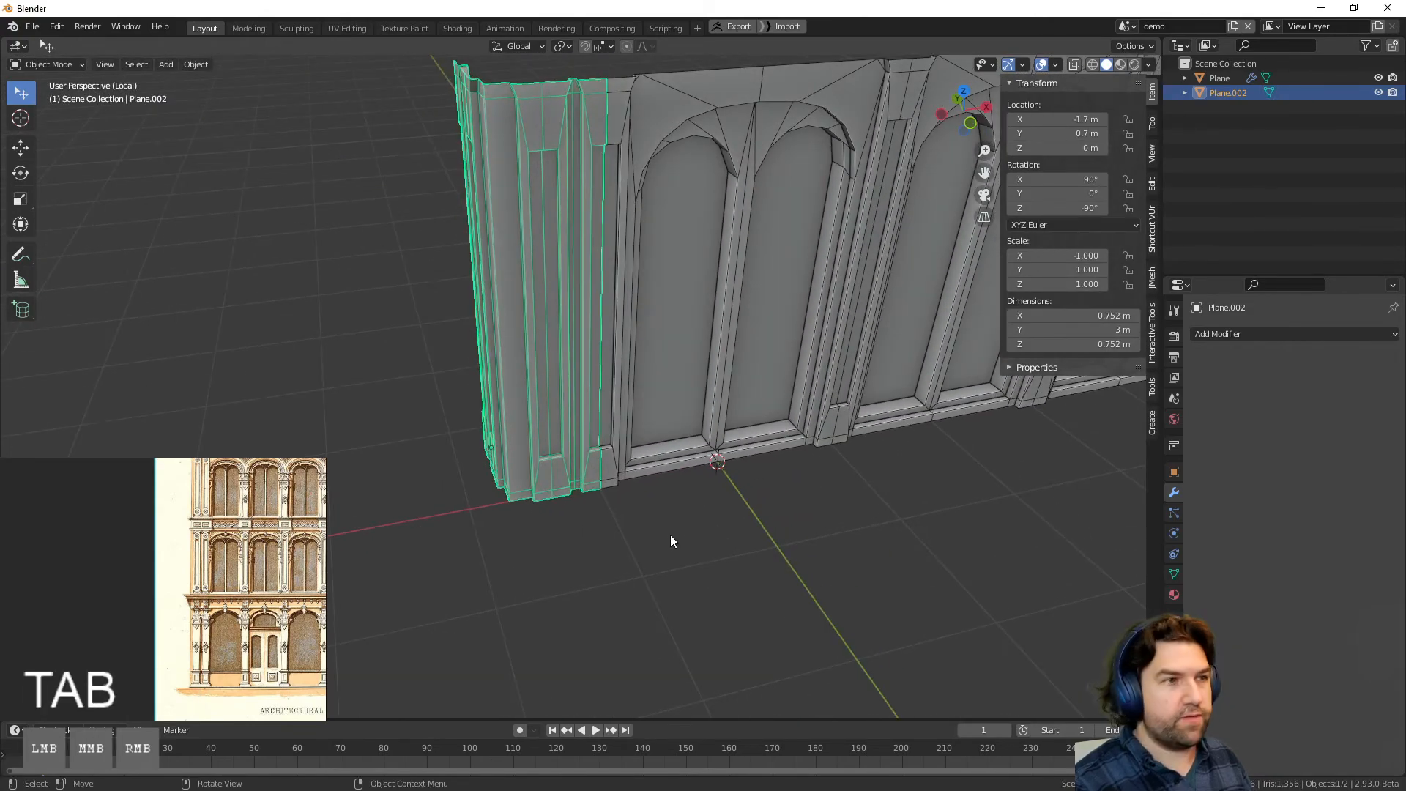
pyautogui.press('Tab')
pyautogui.scroll(-4, 670, 534)
pyautogui.press('Tab')
pyautogui.click(501, 548)
pyautogui.moveTo(560, 537); pyautogui.dragTo(720, 488, button='middle')
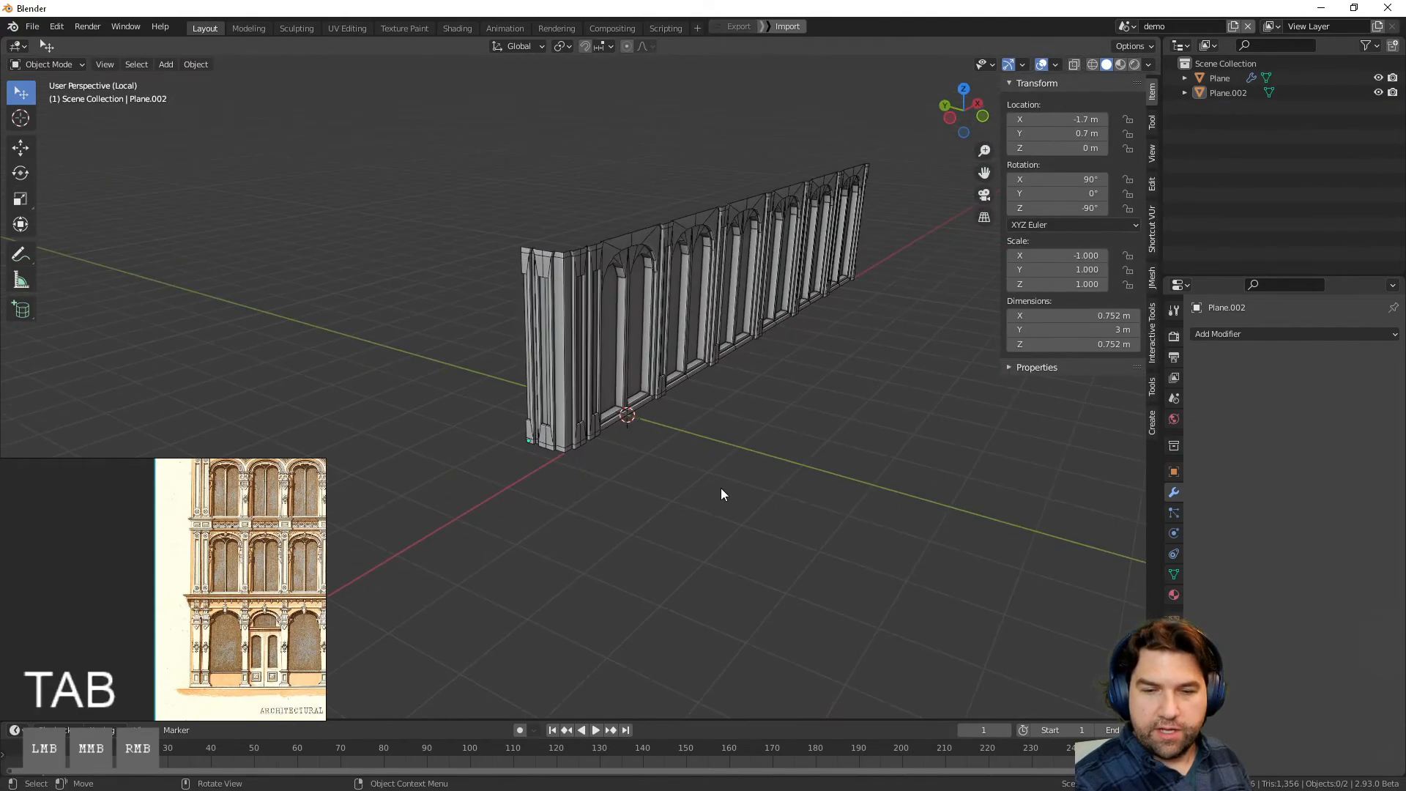
pyautogui.moveTo(864, 464); pyautogui.dragTo(598, 491, button='middle')
pyautogui.click(435, 344)
pyautogui.moveTo(467, 358); pyautogui.dragTo(384, 363, button='middle')
# Step: Set the window facade's Array count to 7, using the reference elevation as a guide
pyautogui.scroll(-5, 279, 571)
pyautogui.moveTo(279, 571); pyautogui.dragTo(144, 591, button='middle')
pyautogui.scroll(3, 143, 591)
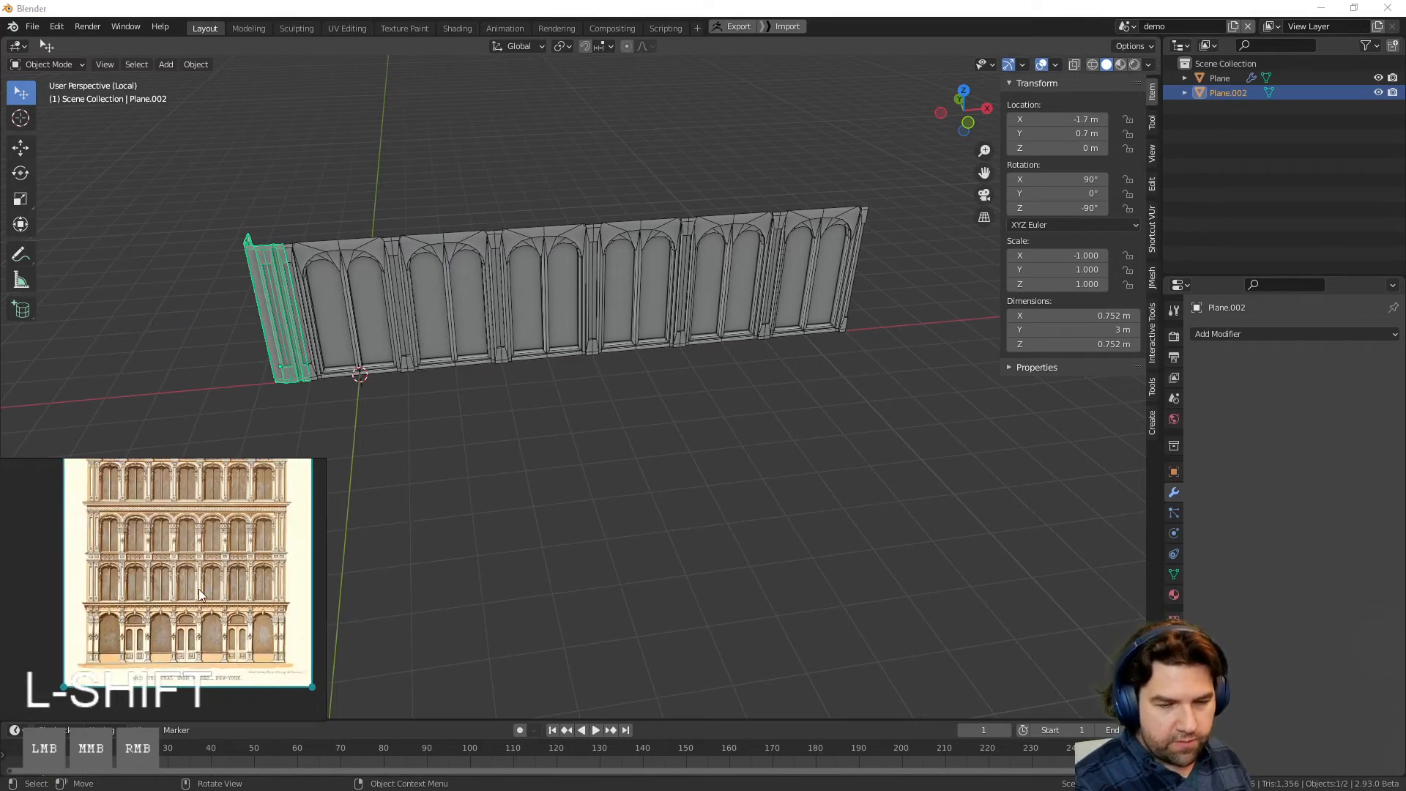
pyautogui.click(424, 326)
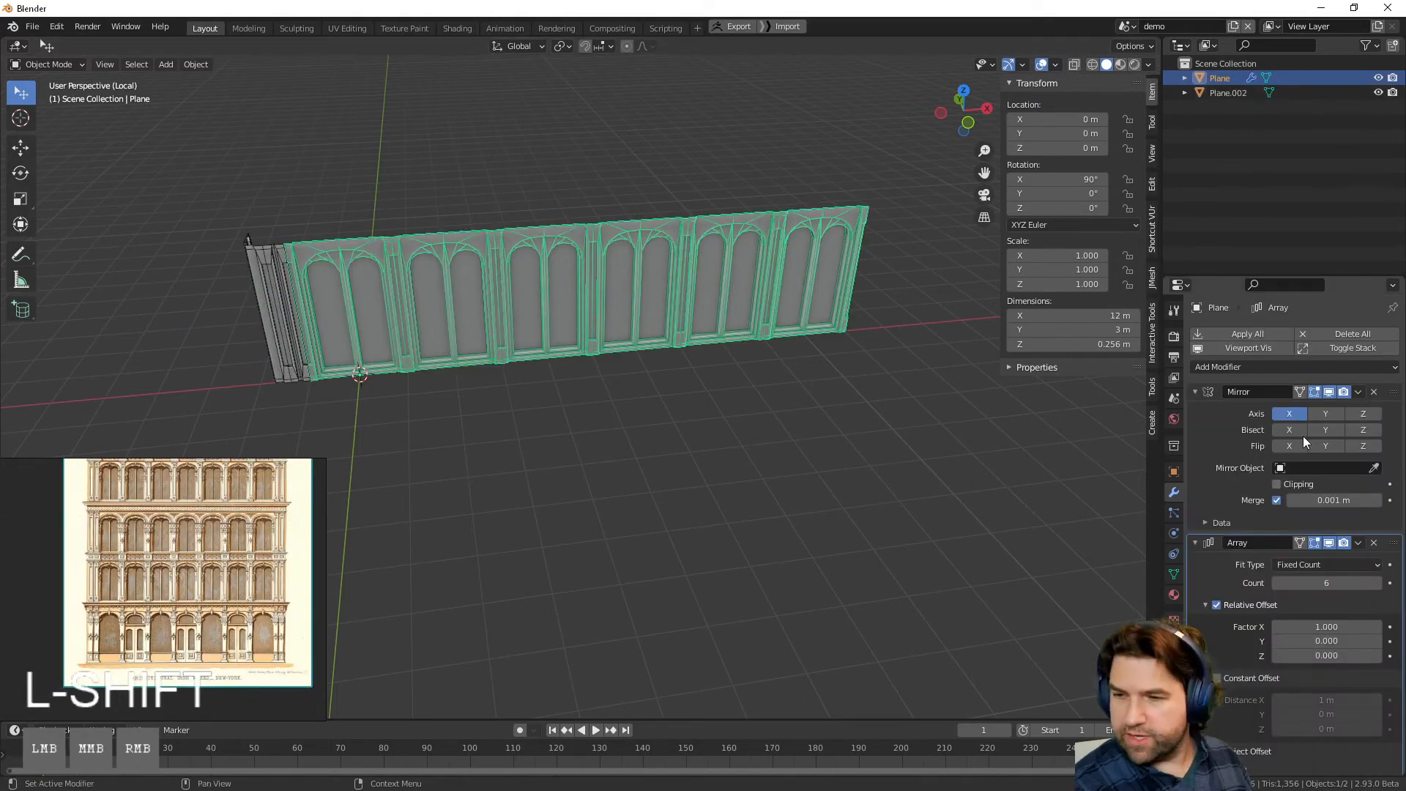
pyautogui.click(1377, 584)
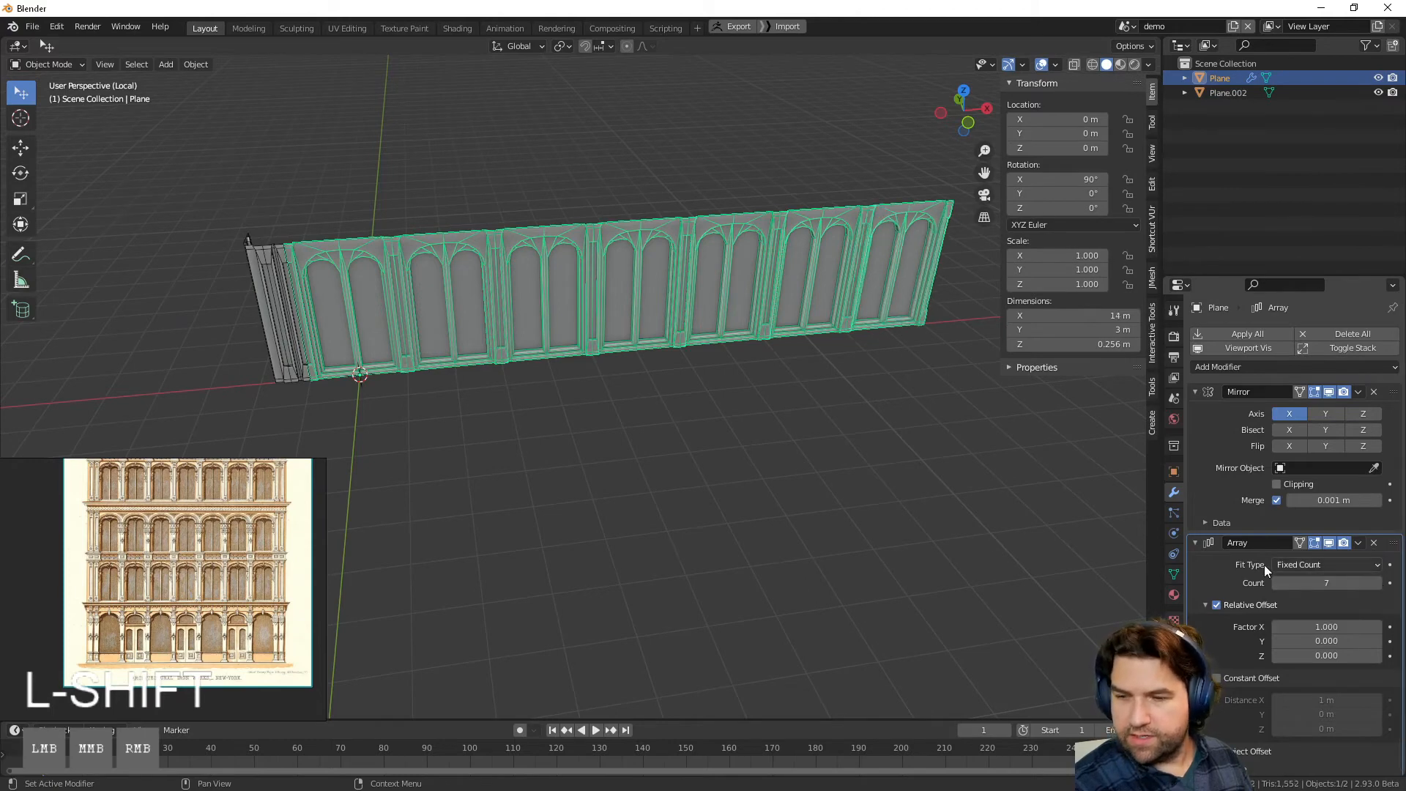
# Step: Duplicate the corner piece and move the copy along X with snapping to 13 m, at the facade's far end
pyautogui.click(261, 337)
pyautogui.moveTo(261, 336); pyautogui.dragTo(291, 364, button='middle')
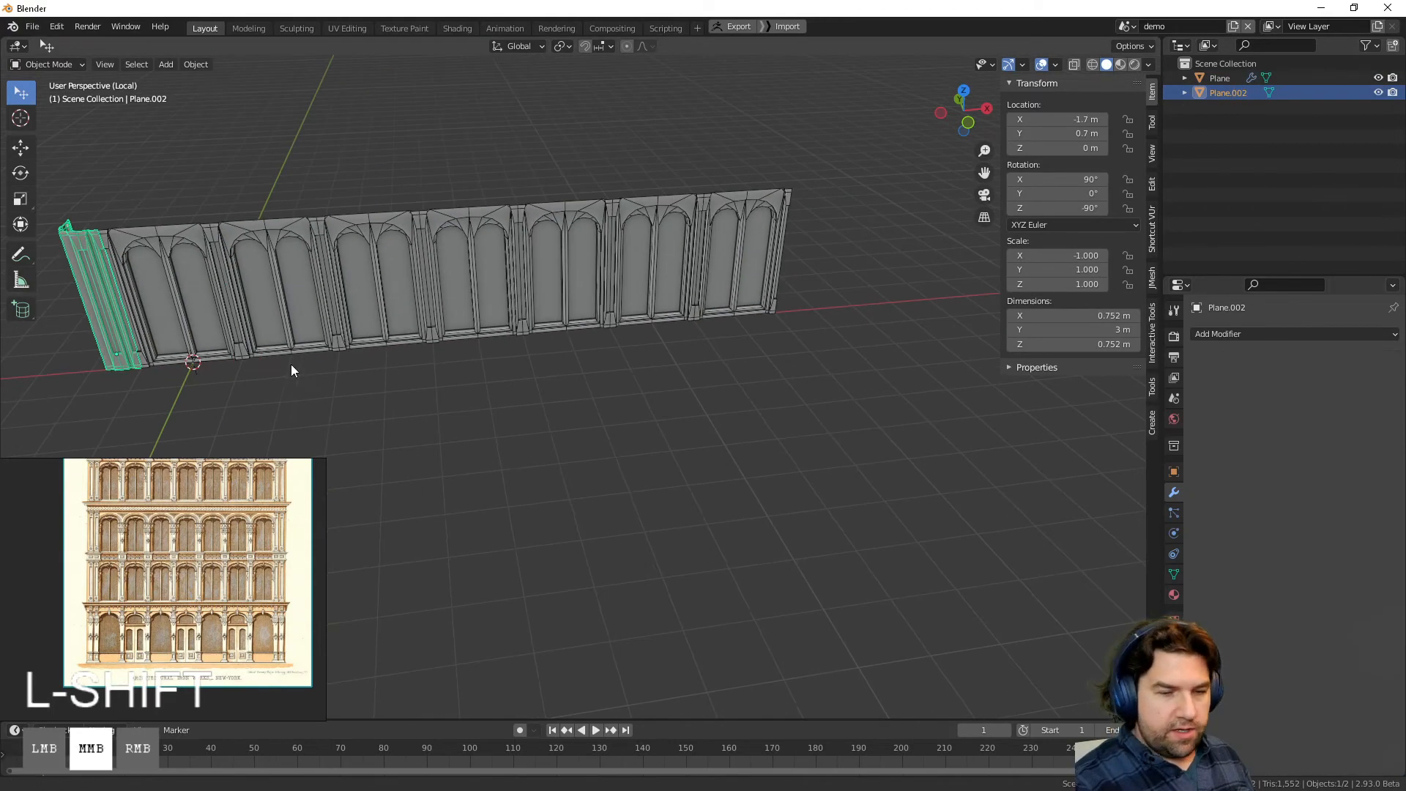
pyautogui.hotkey('shift', 'd')
pyautogui.press('x')
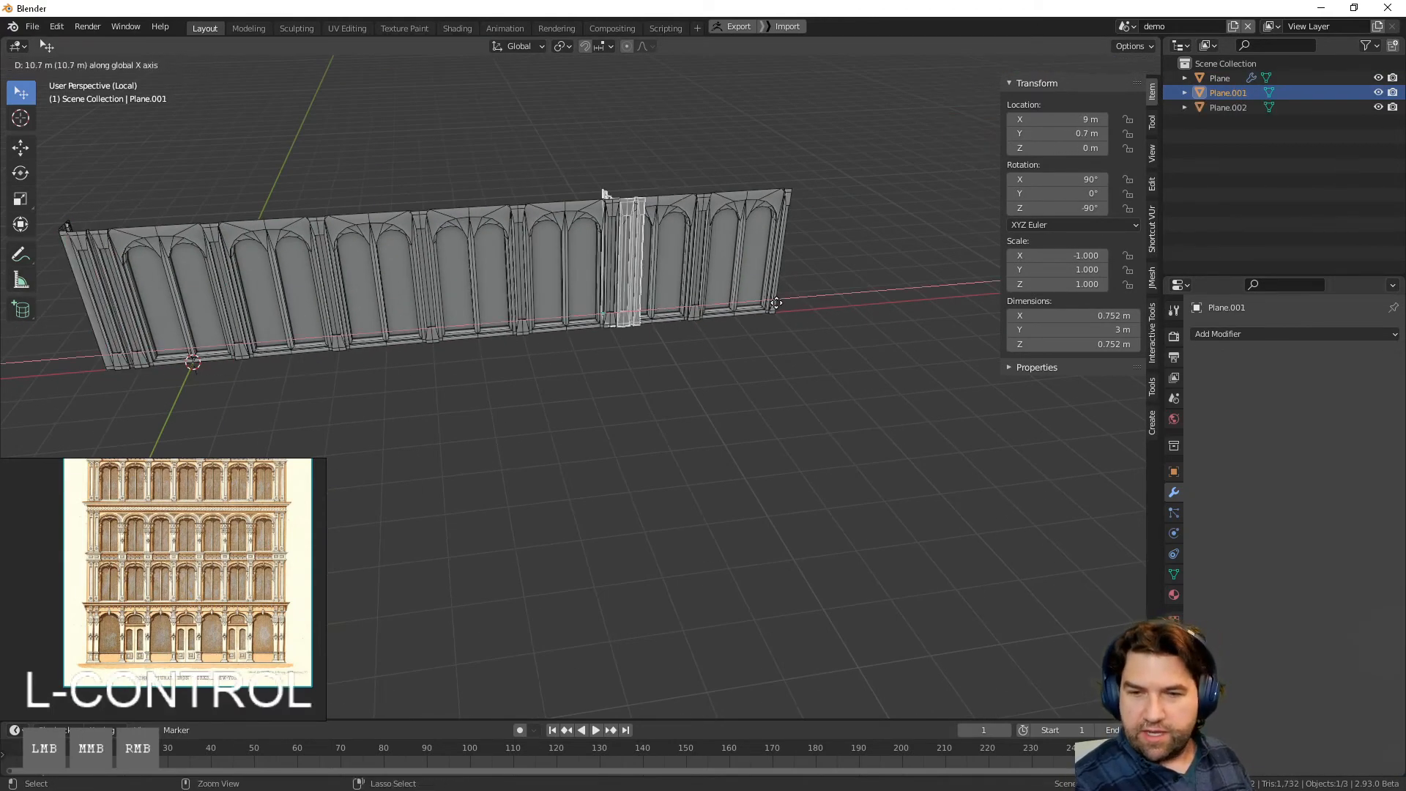
pyautogui.click(946, 288)
pyautogui.keyDown('shift'); pyautogui.moveTo(860, 314); pyautogui.dragTo(665, 347, button='middle'); pyautogui.keyUp('shift')
pyautogui.scroll(2, 666, 347)
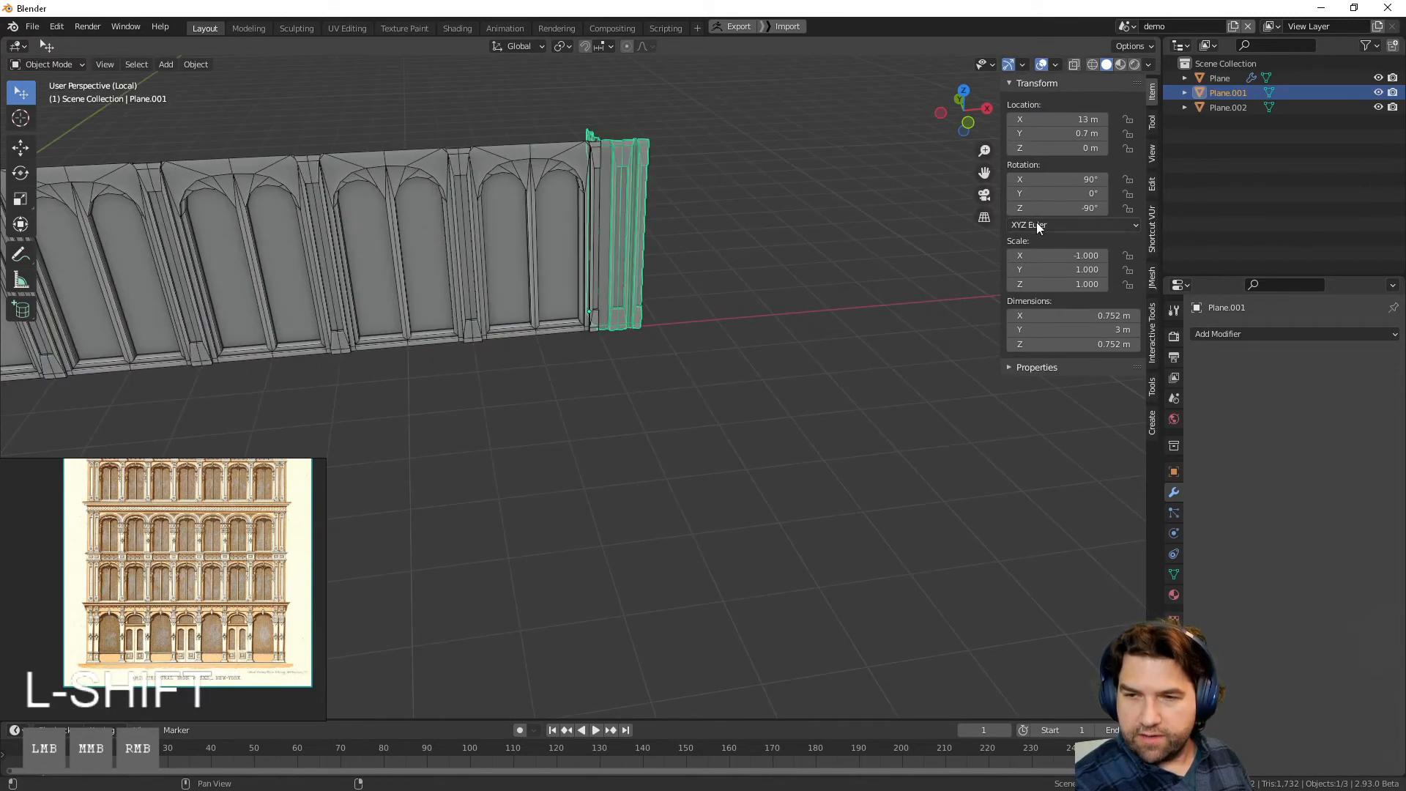
# Step: Set the duplicated corner piece's Z rotation to 0°
pyautogui.moveTo(1069, 208); pyautogui.dragTo(864, 208)
pyautogui.click(1071, 205)
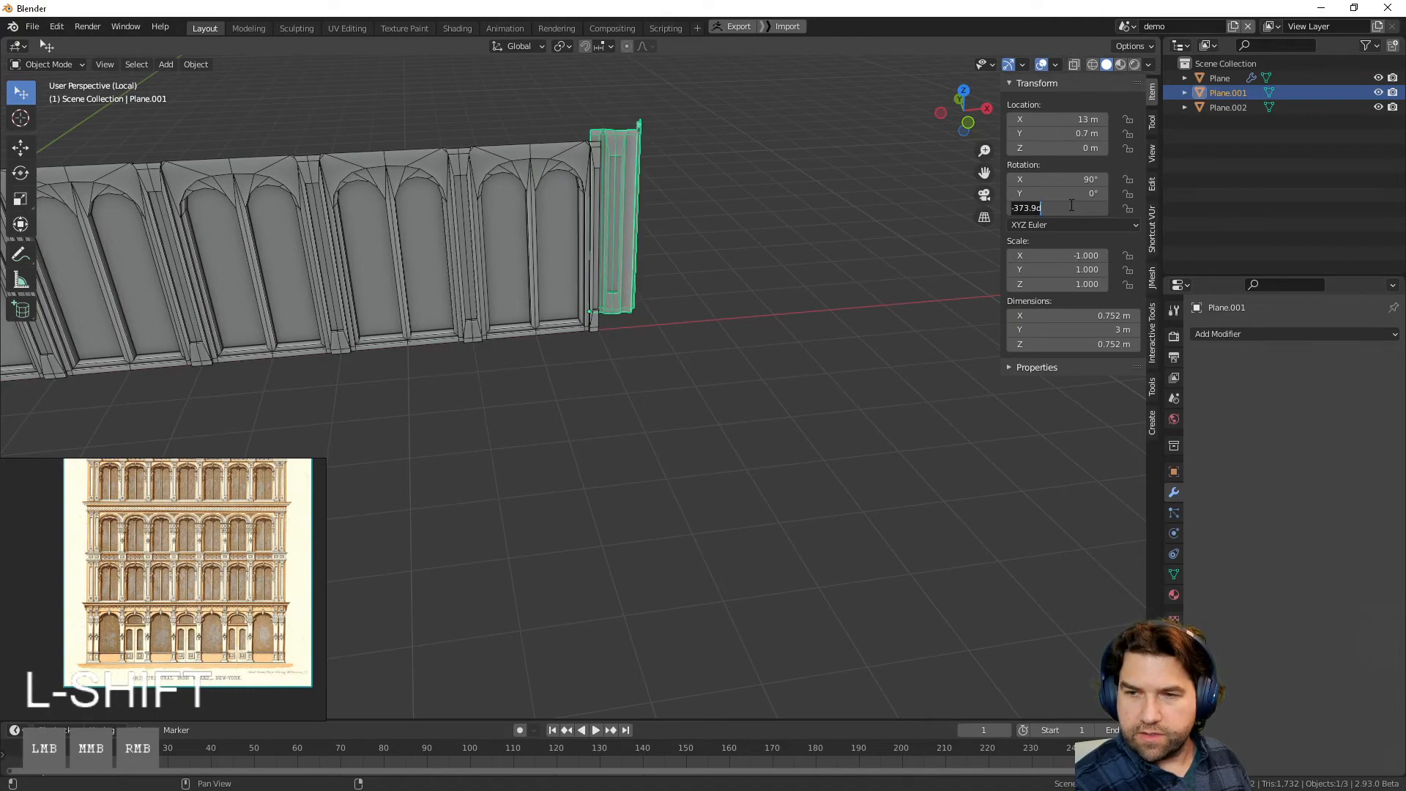
pyautogui.write('0')
pyautogui.press('Return')
pyautogui.moveTo(730, 268); pyautogui.dragTo(659, 412, button='middle')
# Step: Move the duplicated corner piece along Y with snapping to 0 m in the top orthographic view
pyautogui.click(965, 114)
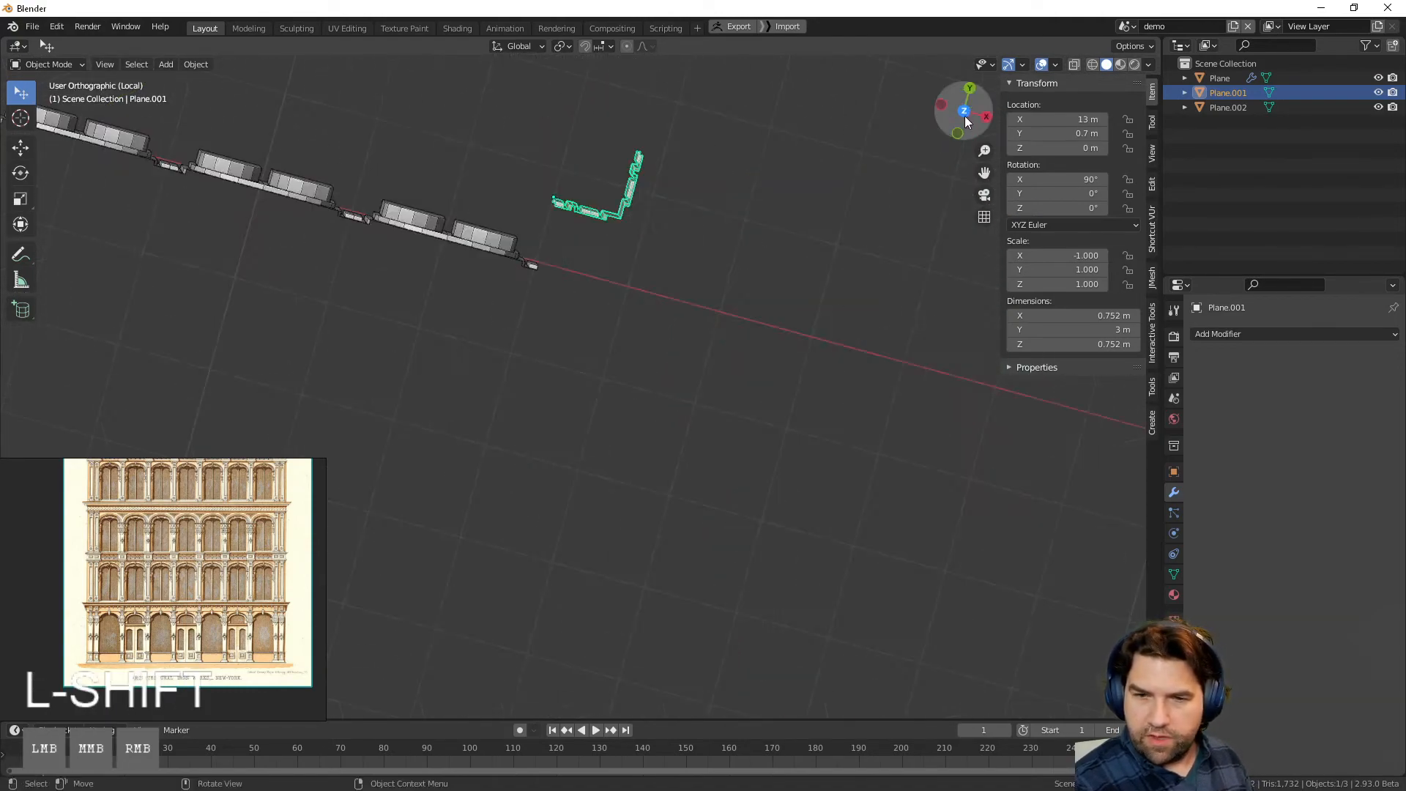
pyautogui.press('g')
pyautogui.press('y')
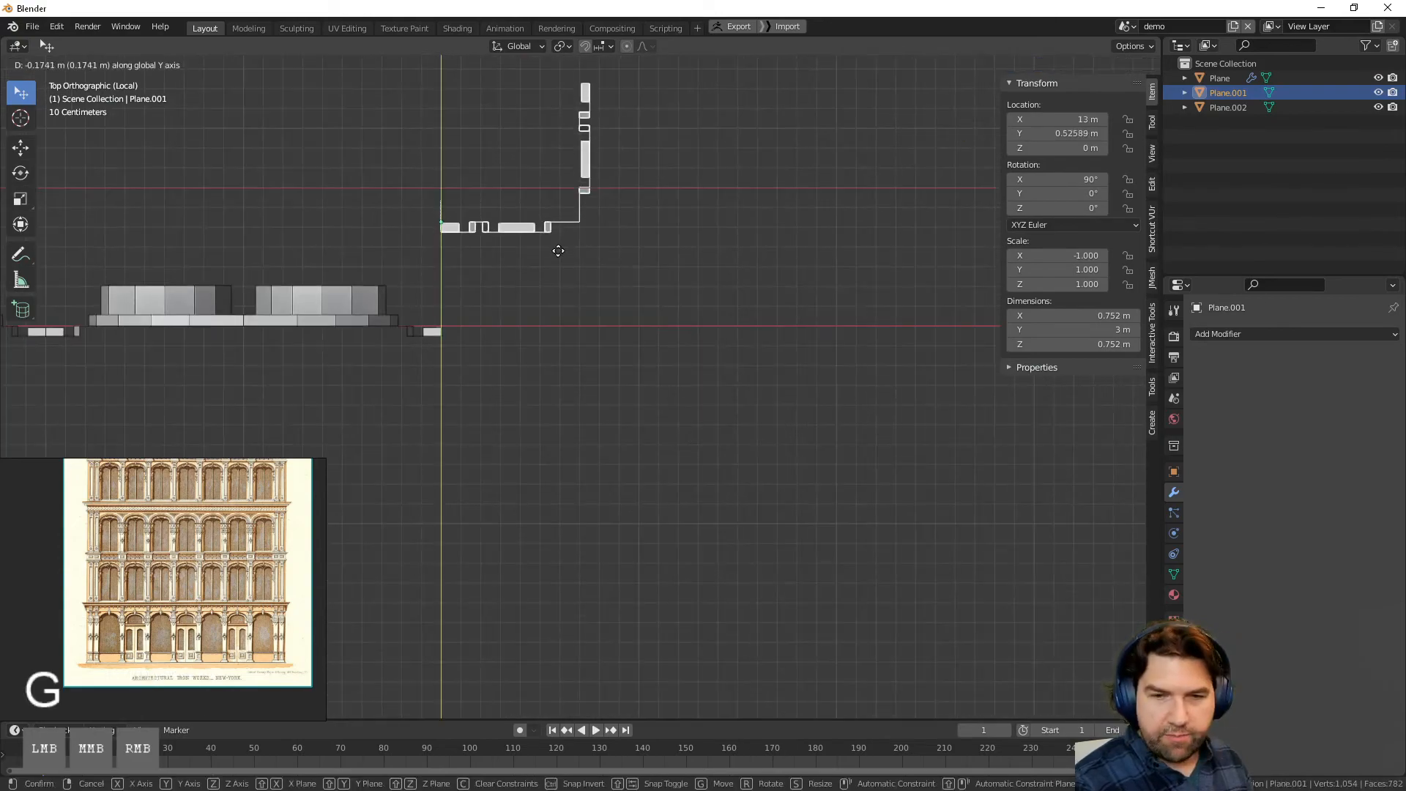
pyautogui.keyDown('ctrl'); pyautogui.click(507, 357); pyautogui.keyUp('ctrl')
pyautogui.click(580, 425)
pyautogui.scroll(-2, 583, 431)
# Step: Check how both corner pieces fit against the ends of the window facade
pyautogui.moveTo(583, 431); pyautogui.dragTo(558, 266, button='middle')
pyautogui.moveTo(663, 410); pyautogui.dragTo(622, 446, button='middle')
pyautogui.scroll(-5, 539, 488)
pyautogui.keyDown('shift'); pyautogui.moveTo(539, 488); pyautogui.dragTo(662, 426, button='middle'); pyautogui.keyUp('shift')
pyautogui.click(158, 377)
pyautogui.keyDown('shift'); pyautogui.moveTo(459, 435); pyautogui.dragTo(578, 411, button='middle'); pyautogui.keyUp('shift')
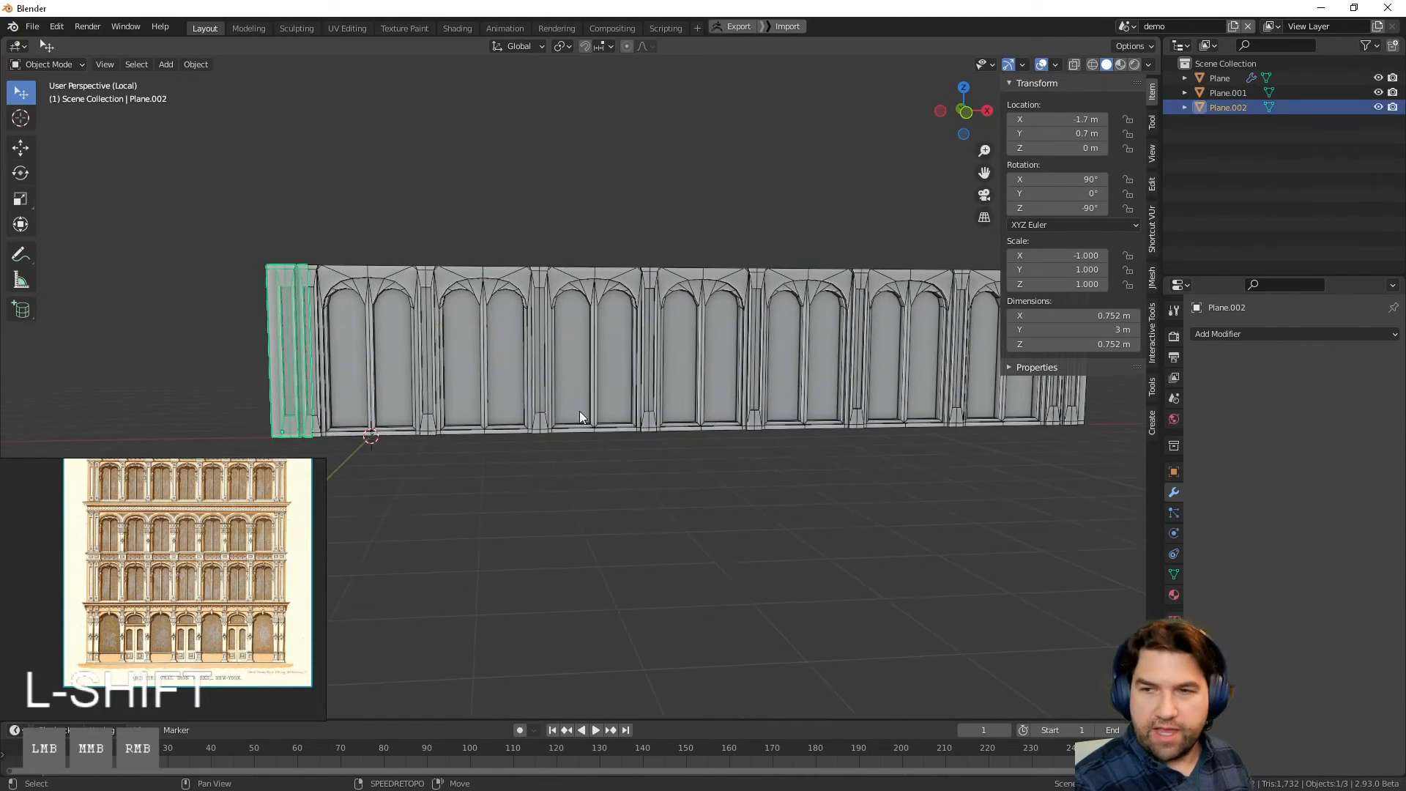
pyautogui.scroll(-2, 688, 449)
pyautogui.click(929, 350)
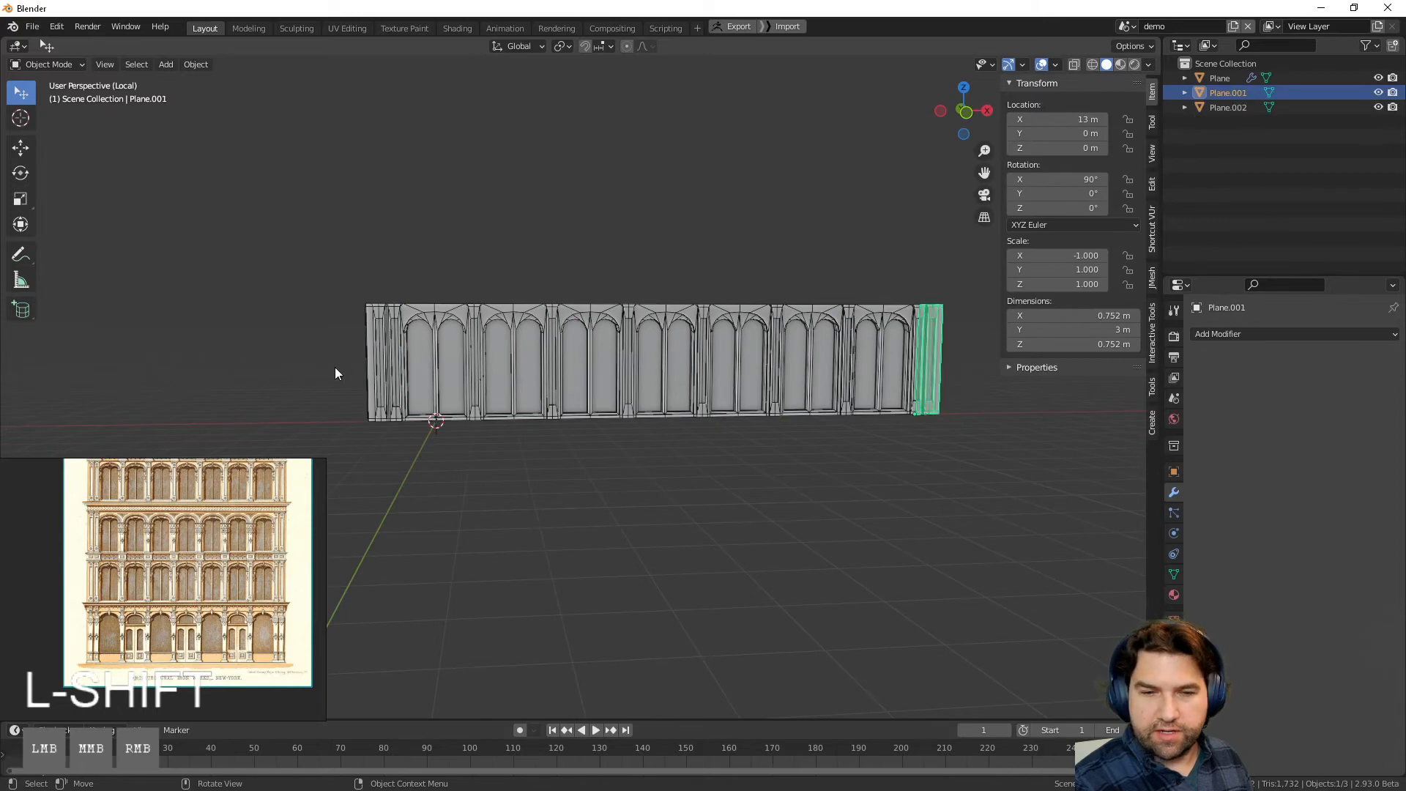
# Step: Rename the corner piece near the world origin as left_corner
pyautogui.click(374, 365)
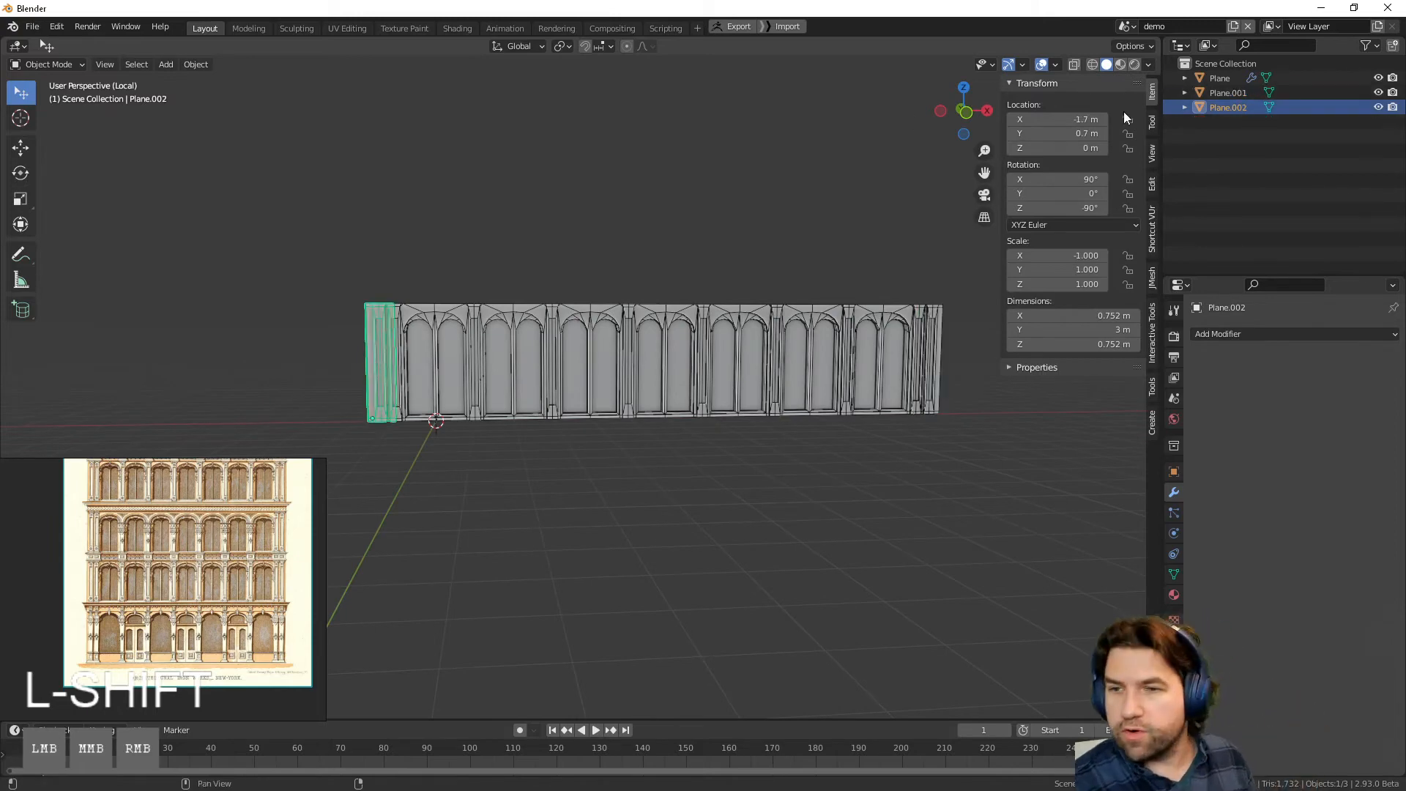
pyautogui.press('F2')
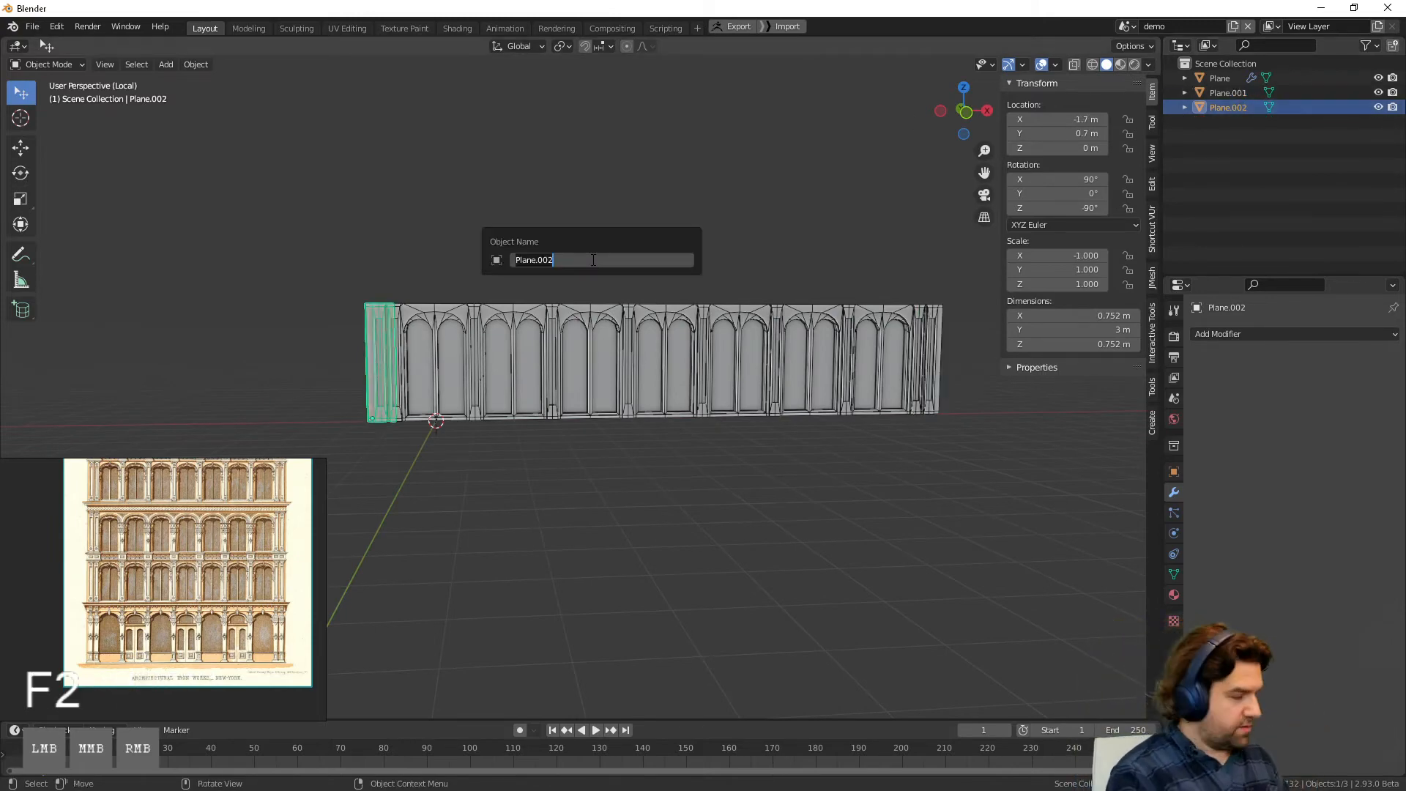
pyautogui.write('left_corner')
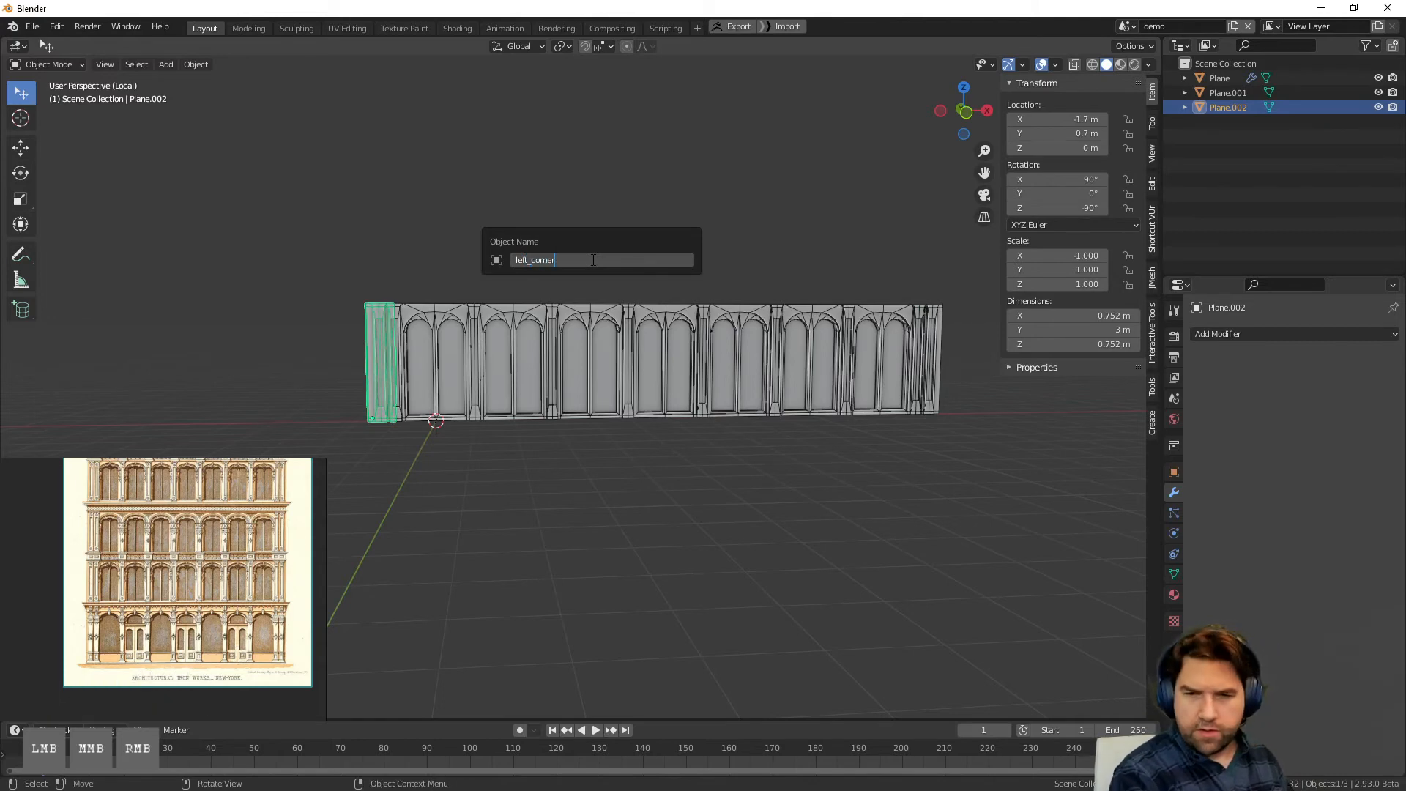
pyautogui.press('Return')
# Step: Rename the corner piece at the facade's far end as right_corner
pyautogui.click(938, 334)
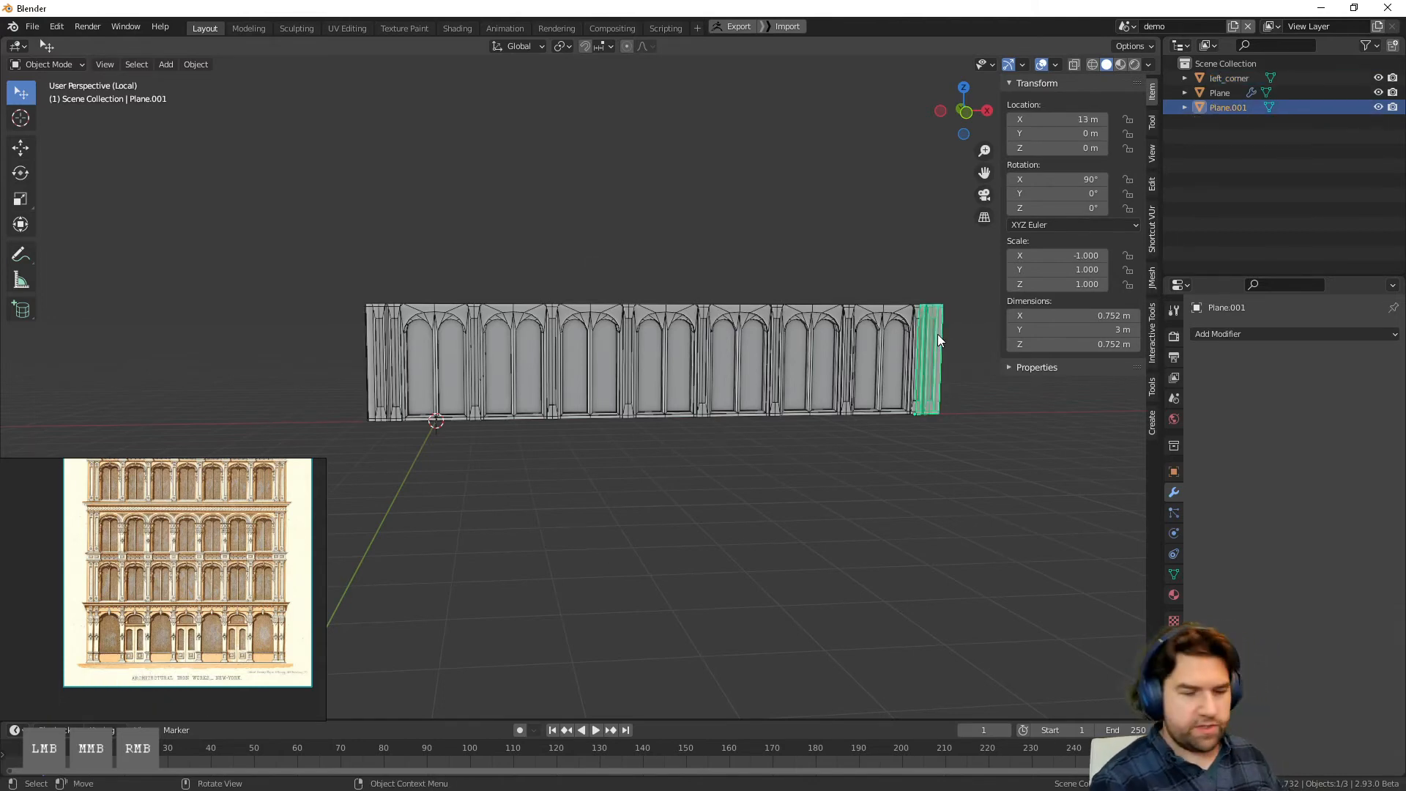
pyautogui.press('F2')
pyautogui.write('right_corner')
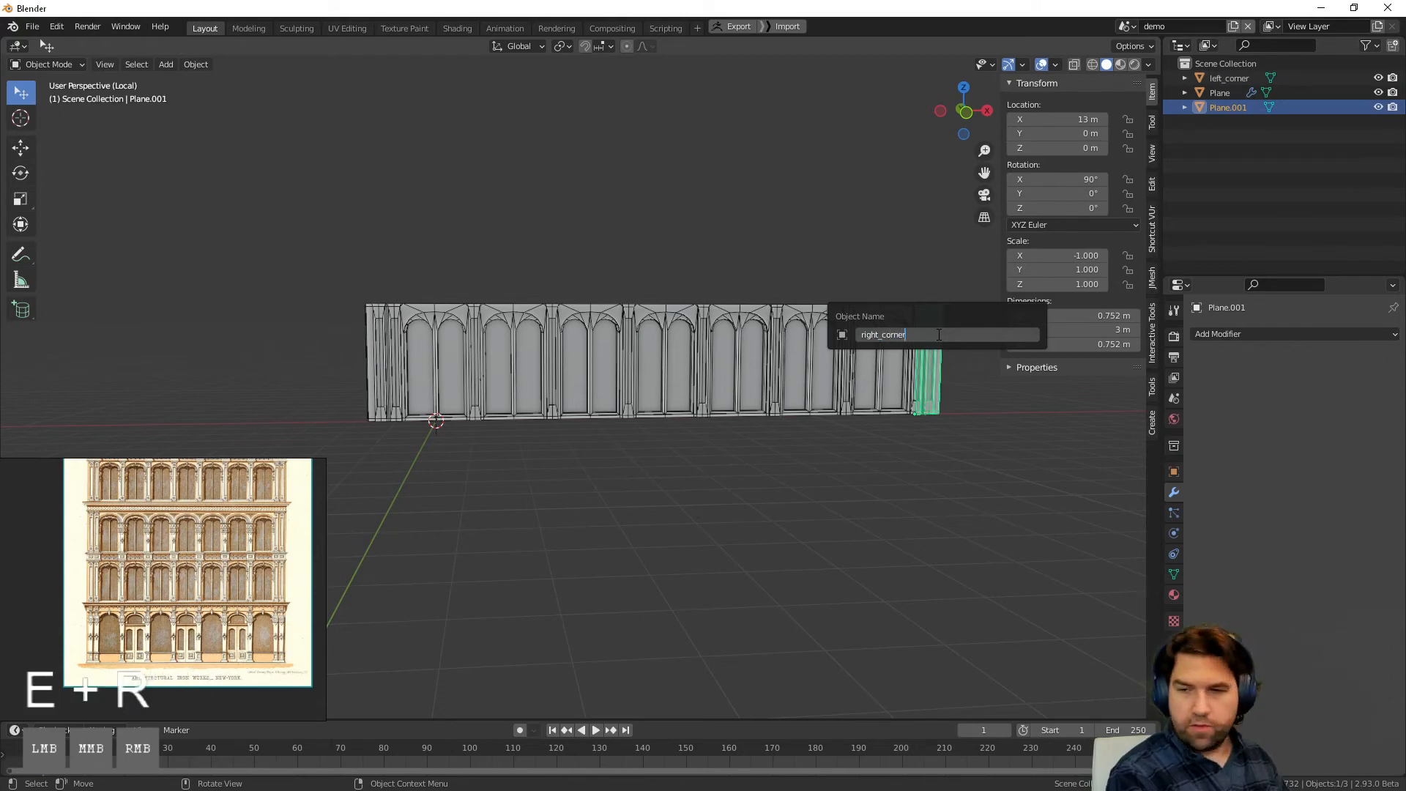
pyautogui.press('Return')
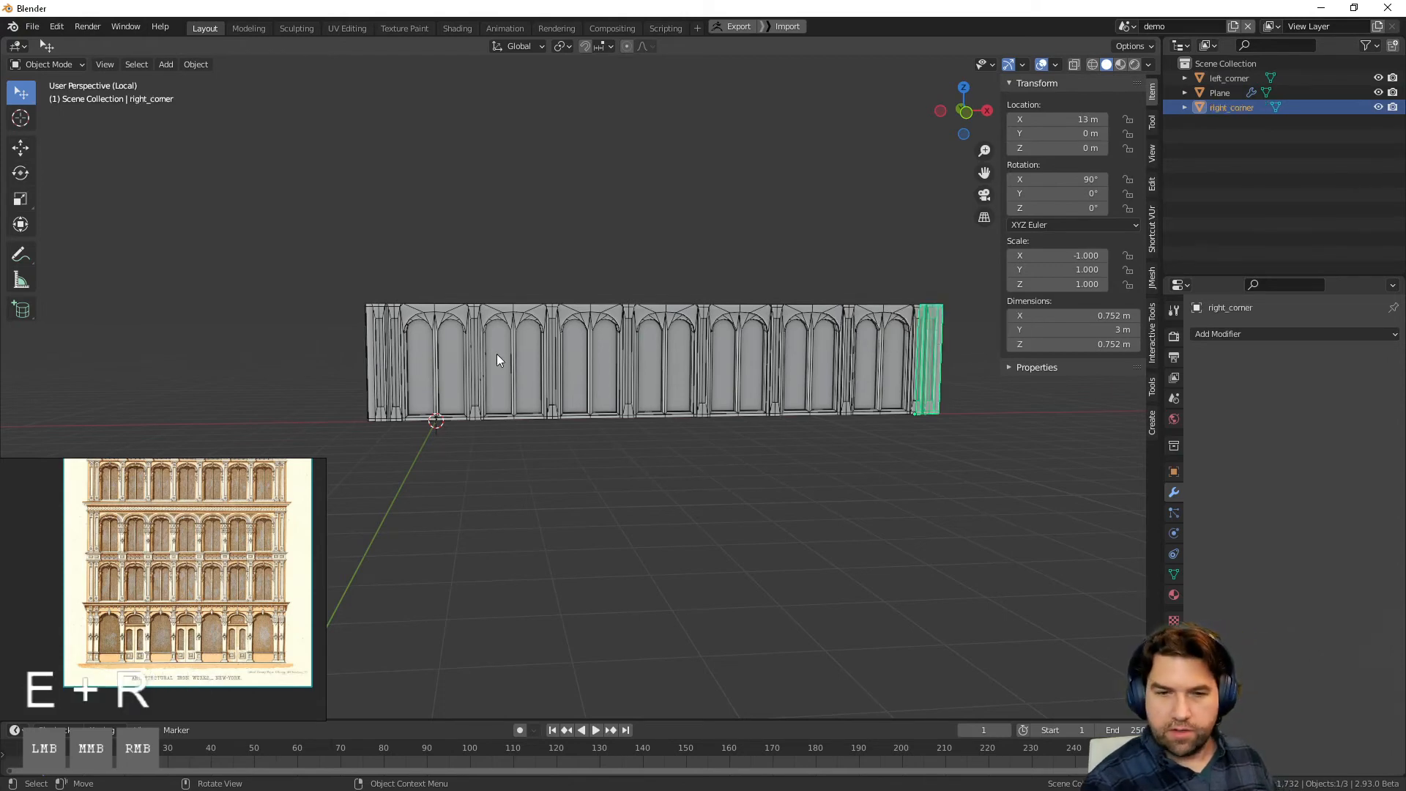
# Step: Rename the arrayed window facade object as window
pyautogui.click(438, 374)
pyautogui.press('F2')
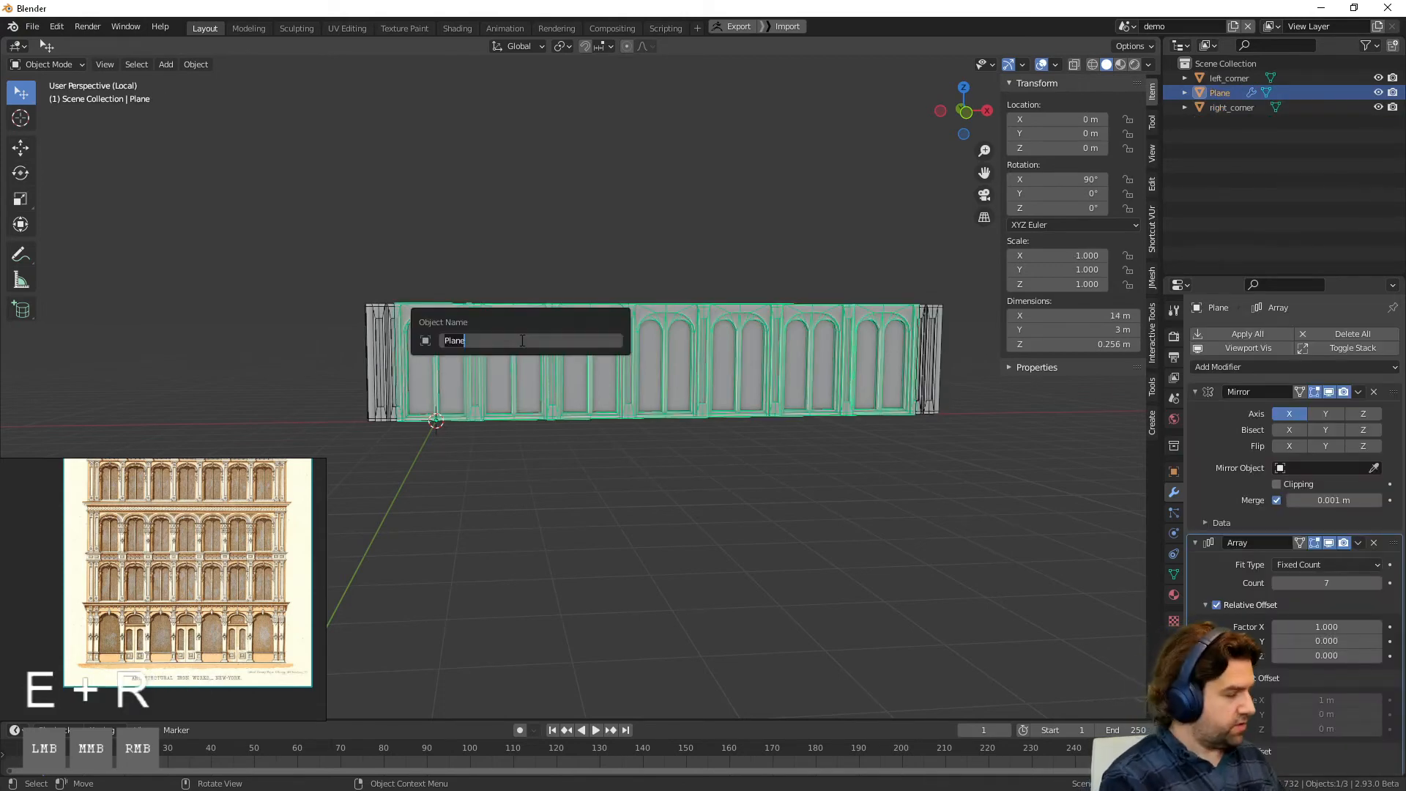
pyautogui.write('window')
pyautogui.press('Return')
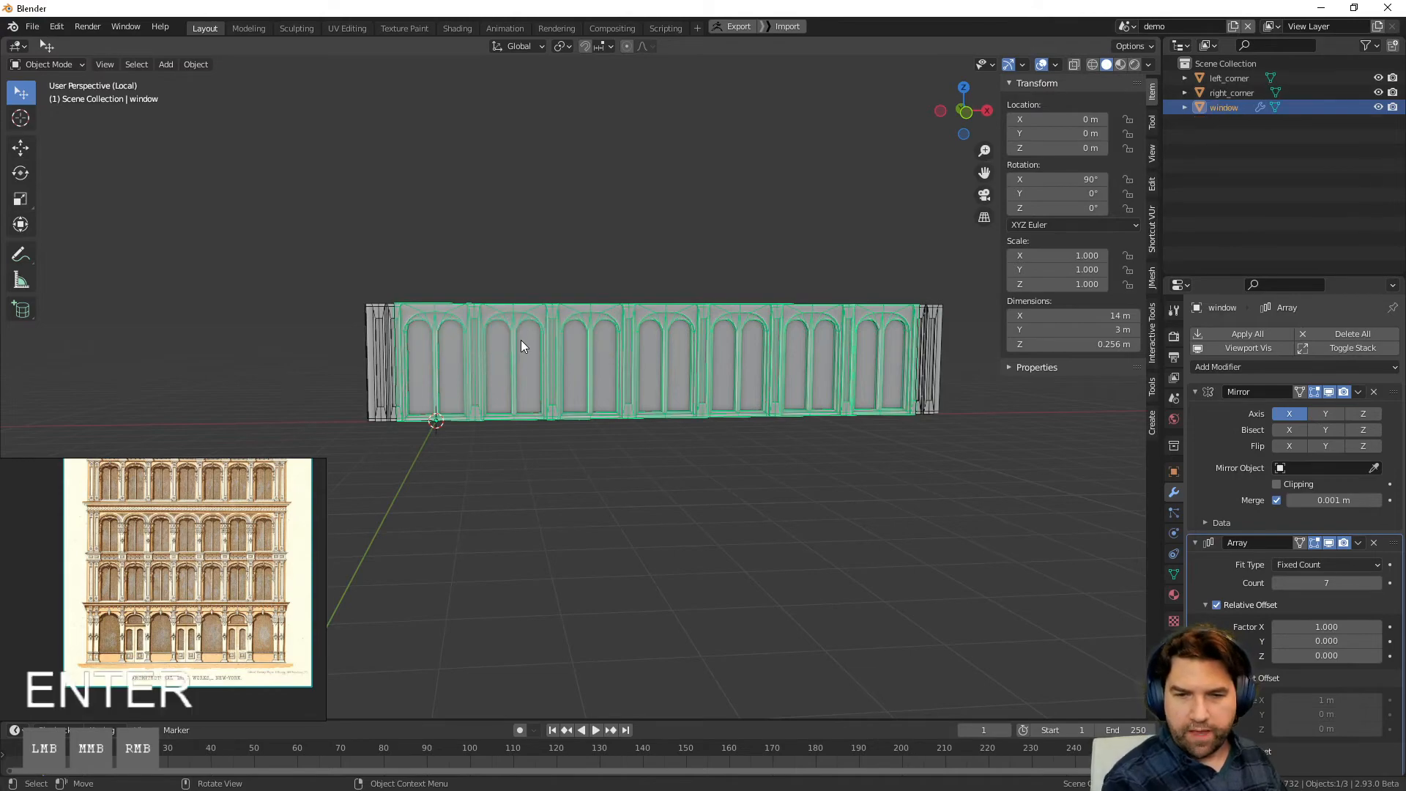
pyautogui.moveTo(521, 340); pyautogui.dragTo(514, 332)
pyautogui.click(549, 245)
pyautogui.hotkey('ctrl', 'z')
pyautogui.hotkey('ctrl', 'z')
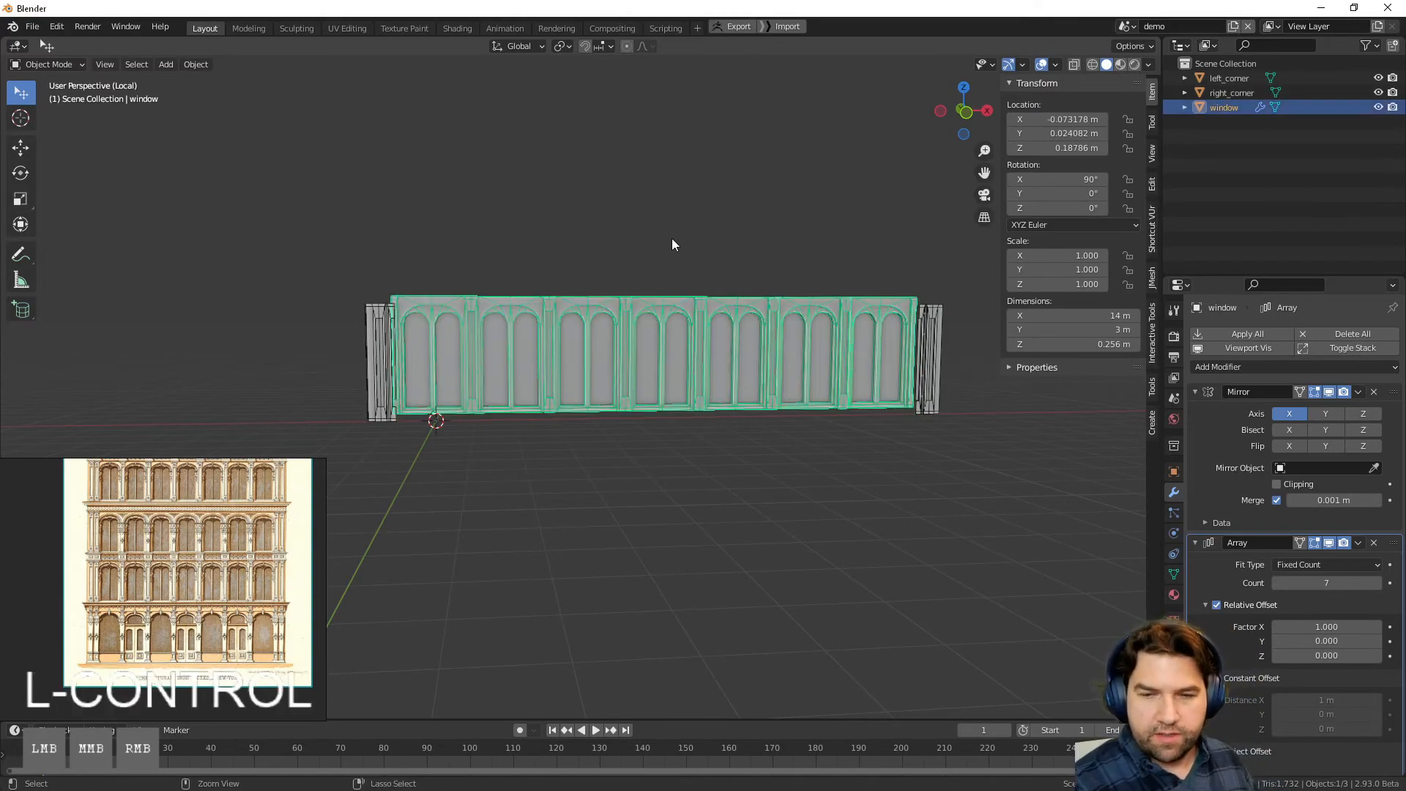
# Step: Compare the modelled facade with the ground-floor windows and doors in the reference elevation
pyautogui.click(677, 189)
pyautogui.moveTo(587, 375); pyautogui.dragTo(655, 443, button='middle')
pyautogui.keyDown('shift'); pyautogui.moveTo(656, 444); pyautogui.dragTo(732, 381, button='middle'); pyautogui.keyUp('shift')
pyautogui.scroll(-3, 217, 593)
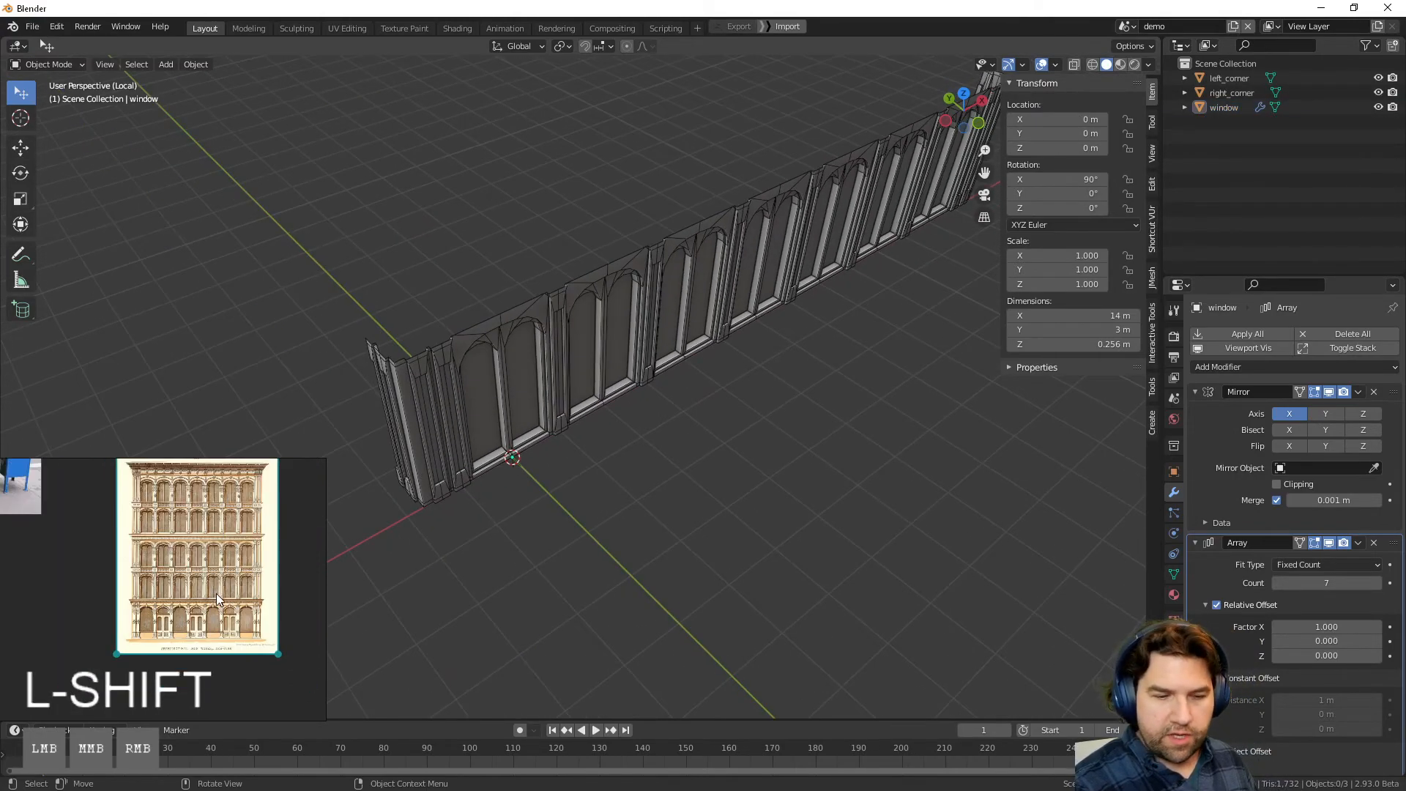
pyautogui.scroll(5, 197, 601)
pyautogui.moveTo(197, 601); pyautogui.dragTo(186, 582, button='middle')
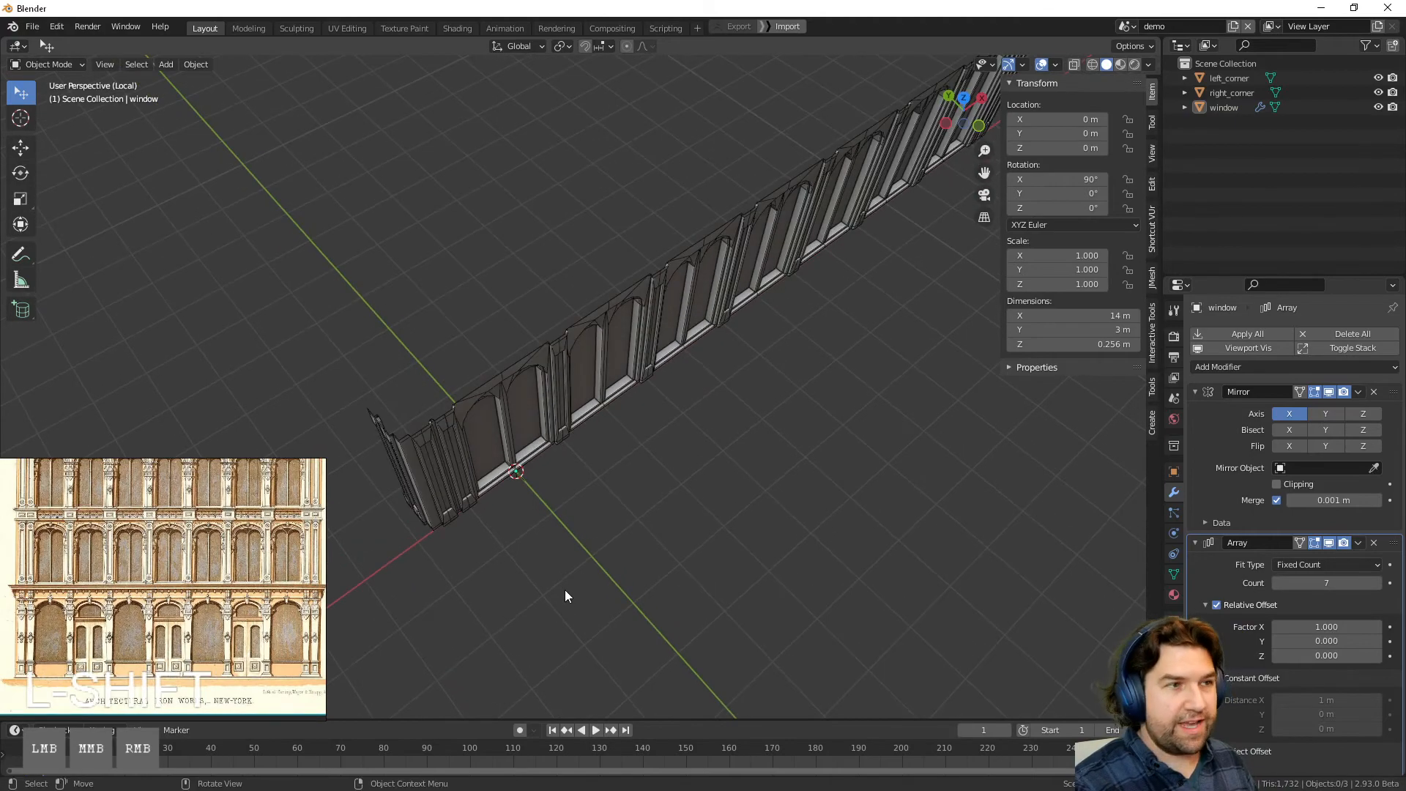
pyautogui.moveTo(565, 590); pyautogui.dragTo(486, 443, button='middle')
# Step: Open the window object's mesh for editing and examine the band above the arches in the reference elevation
pyautogui.click(526, 328)
pyautogui.scroll(2, 288, 515)
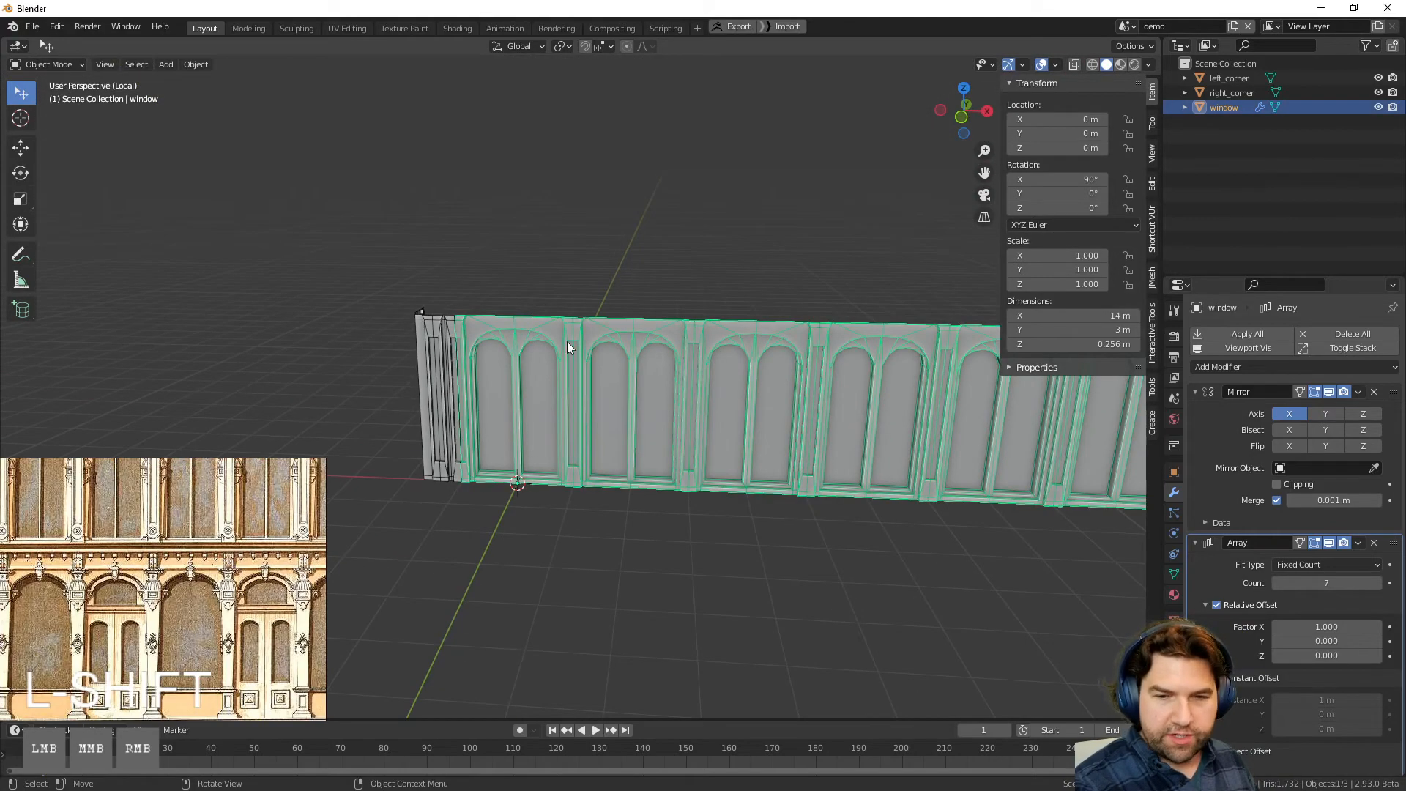
pyautogui.press('Tab')
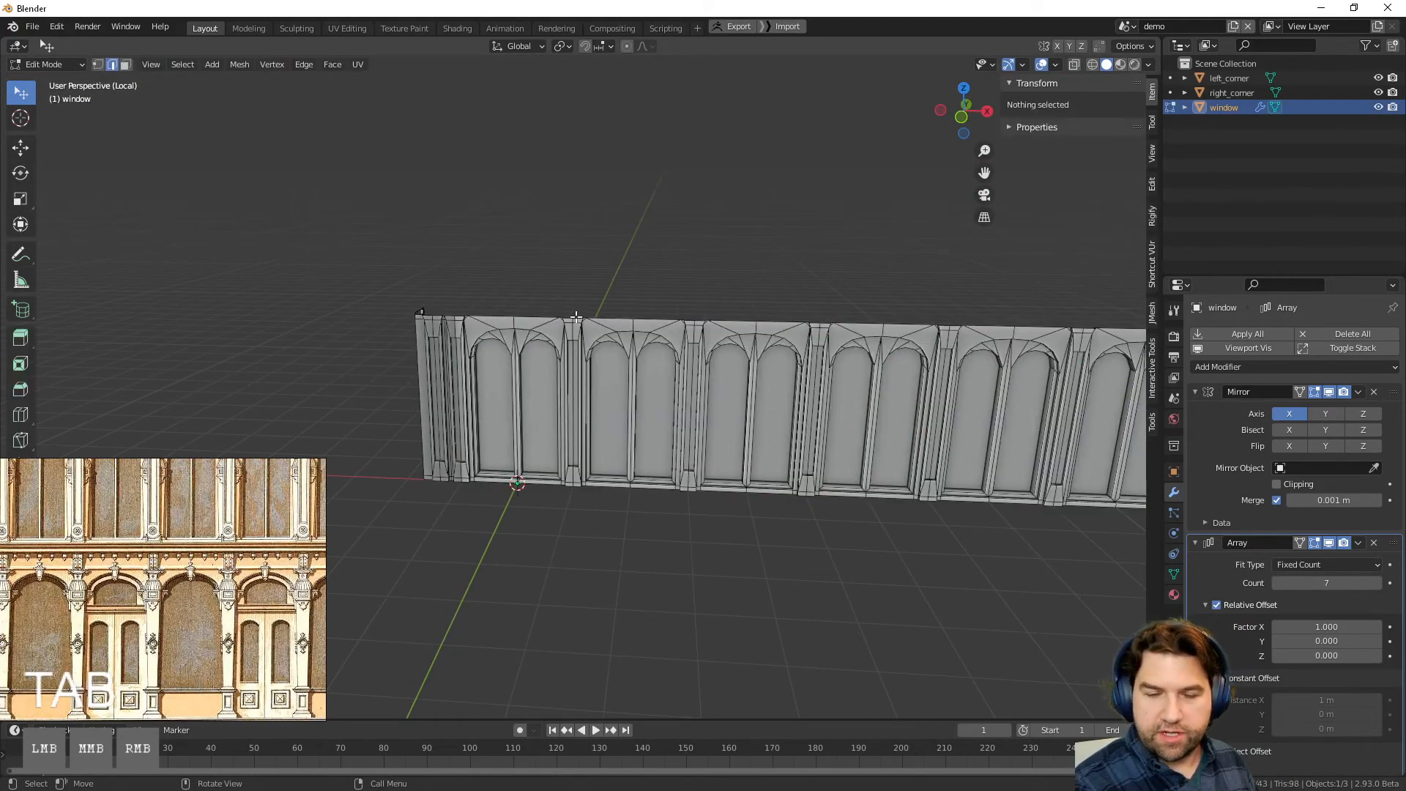
pyautogui.moveTo(576, 316); pyautogui.dragTo(573, 347, button='middle')
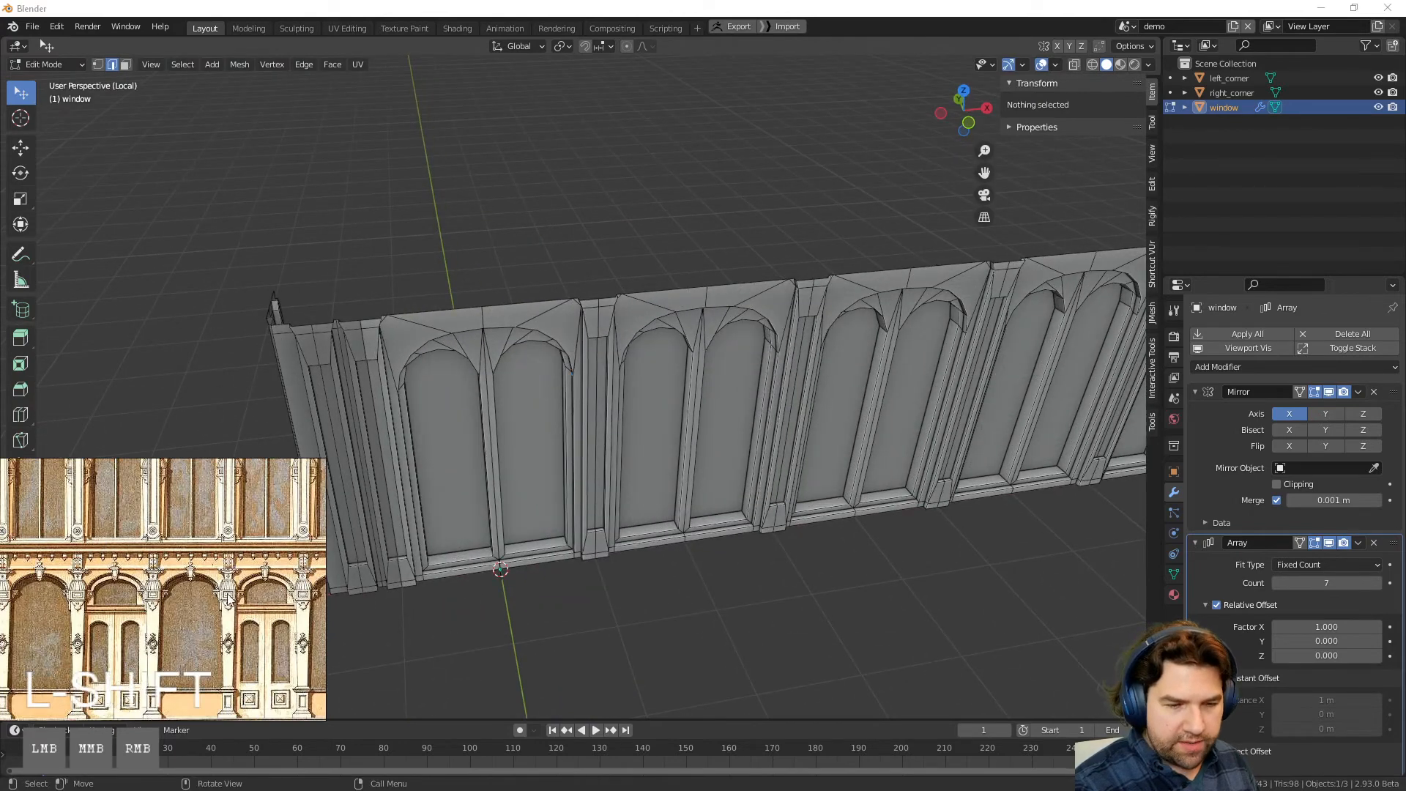
pyautogui.keyDown('shift'); pyautogui.moveTo(122, 543); pyautogui.dragTo(120, 595, button='middle'); pyautogui.keyUp('shift')
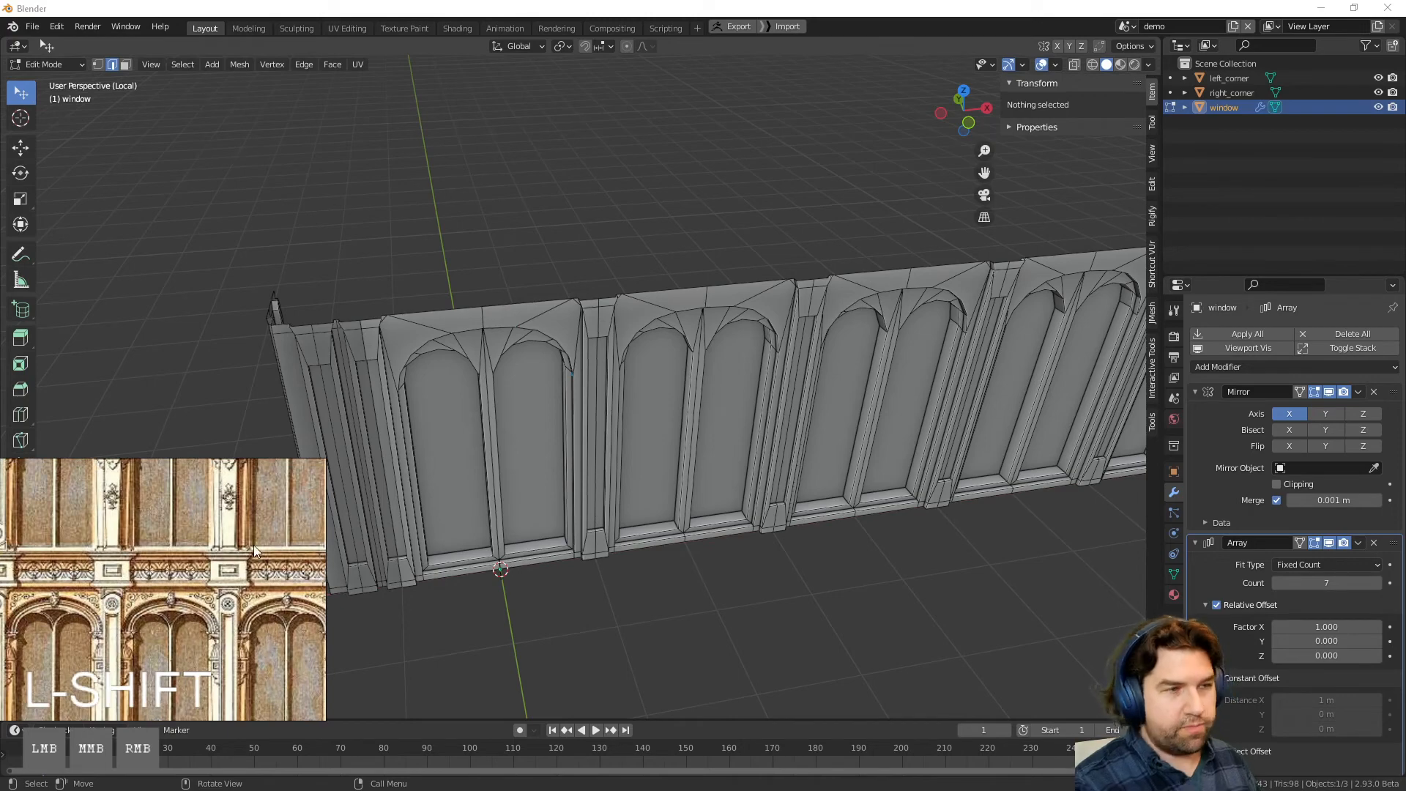
# Step: Extrude the window's top edge above the right-hand arch 0.5 m straight up in front view
pyautogui.click(483, 316)
pyautogui.moveTo(534, 282); pyautogui.dragTo(558, 281, button='middle')
pyautogui.scroll(2, 558, 281)
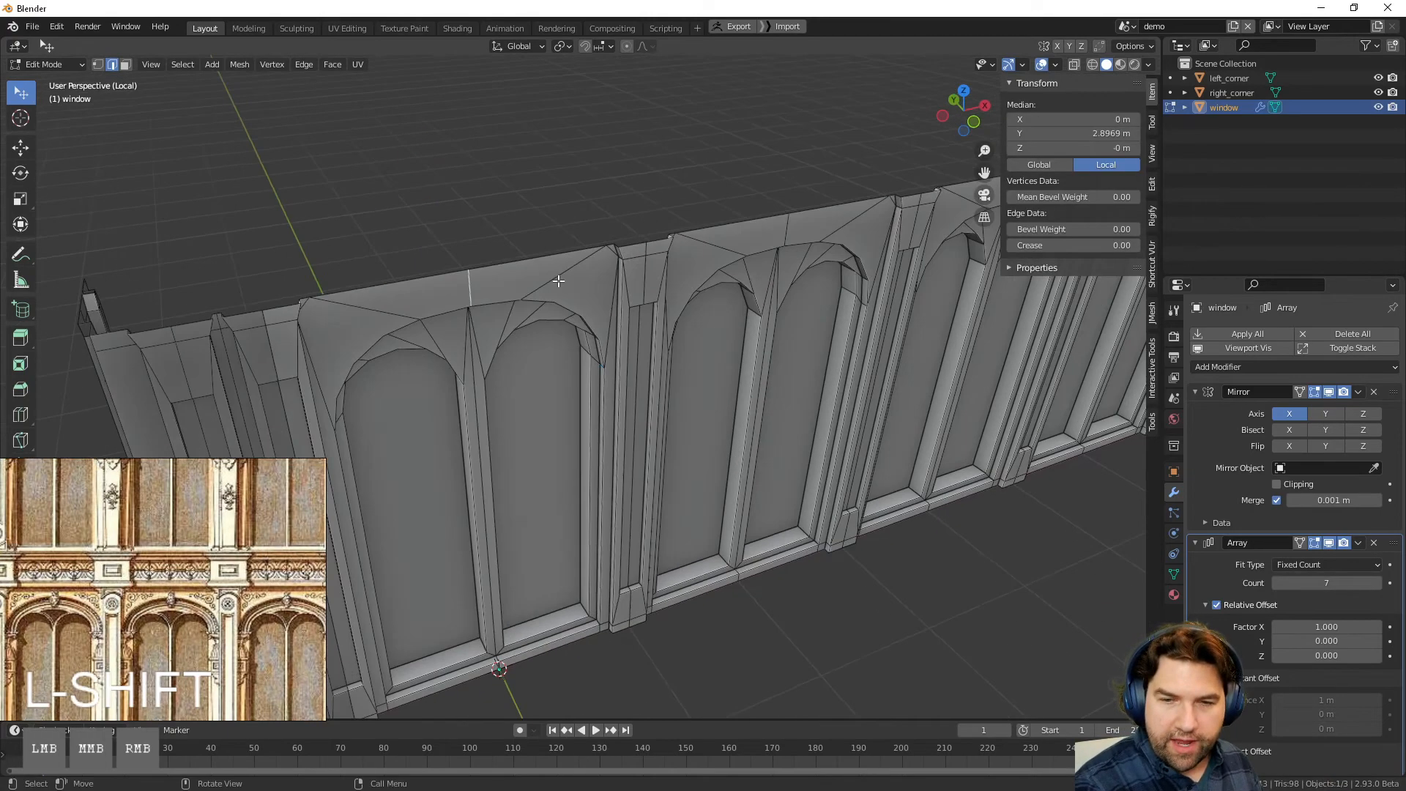
pyautogui.moveTo(647, 216); pyautogui.dragTo(659, 235, button='middle')
pyautogui.scroll(3, 655, 219)
pyautogui.keyDown('shift'); pyautogui.click(648, 192); pyautogui.keyUp('shift')
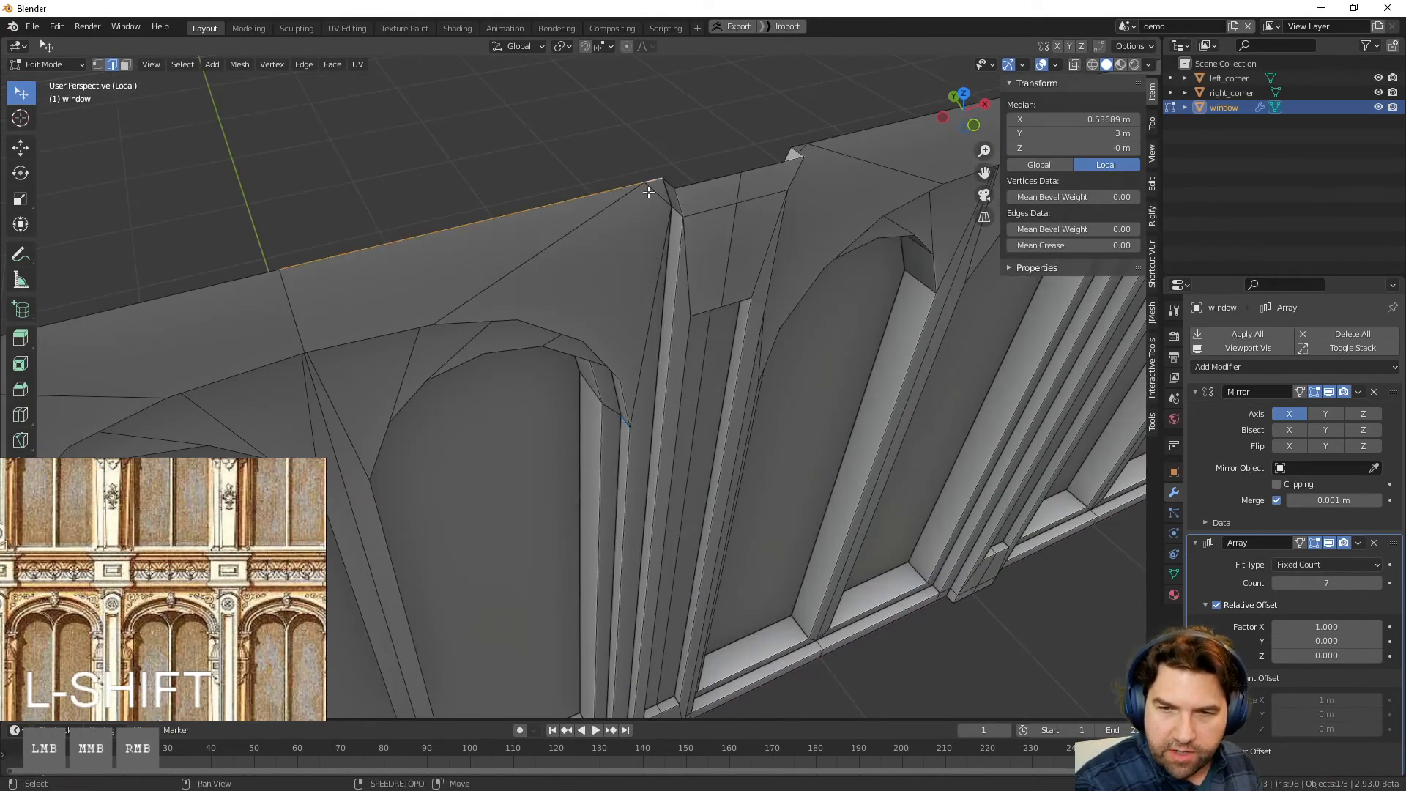
pyautogui.click(971, 124)
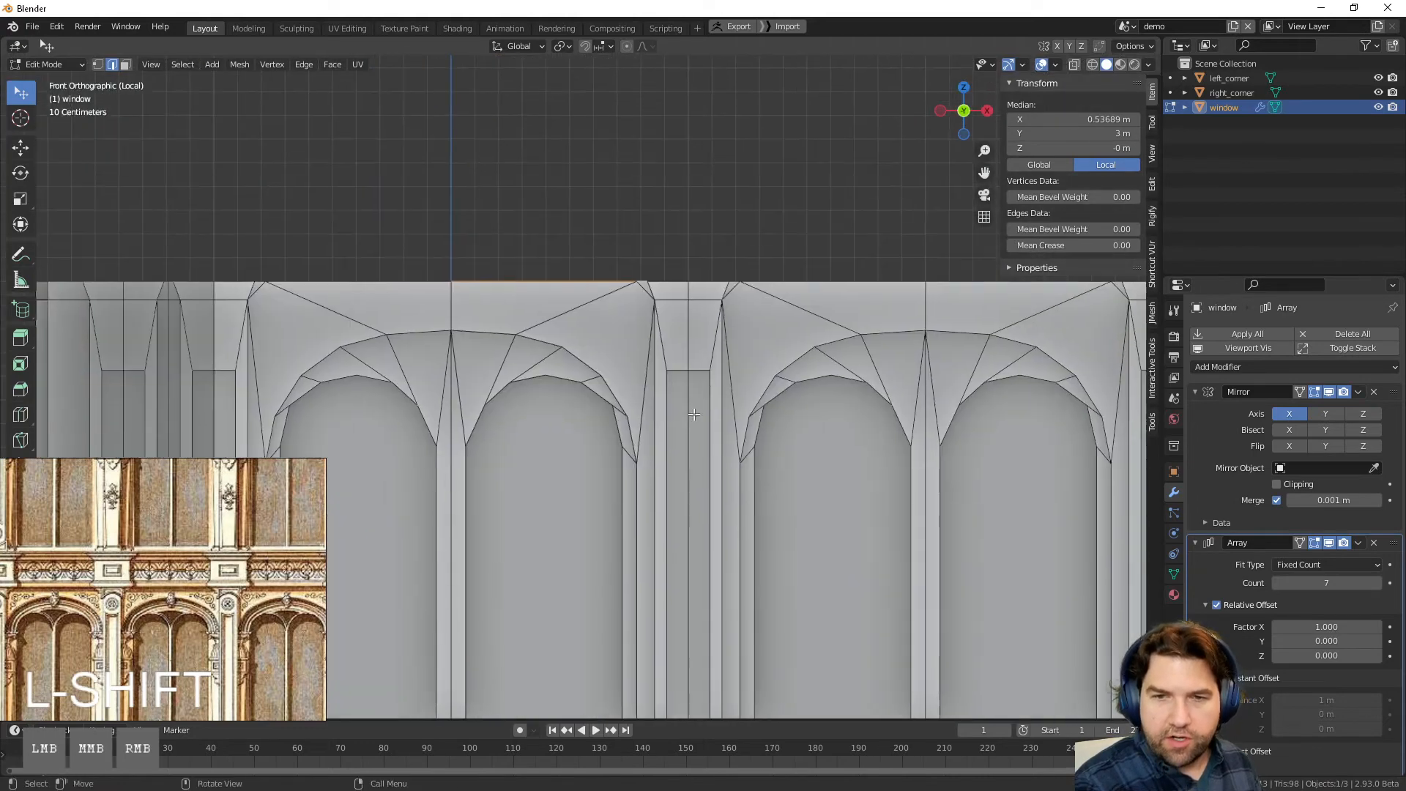
pyautogui.press('e')
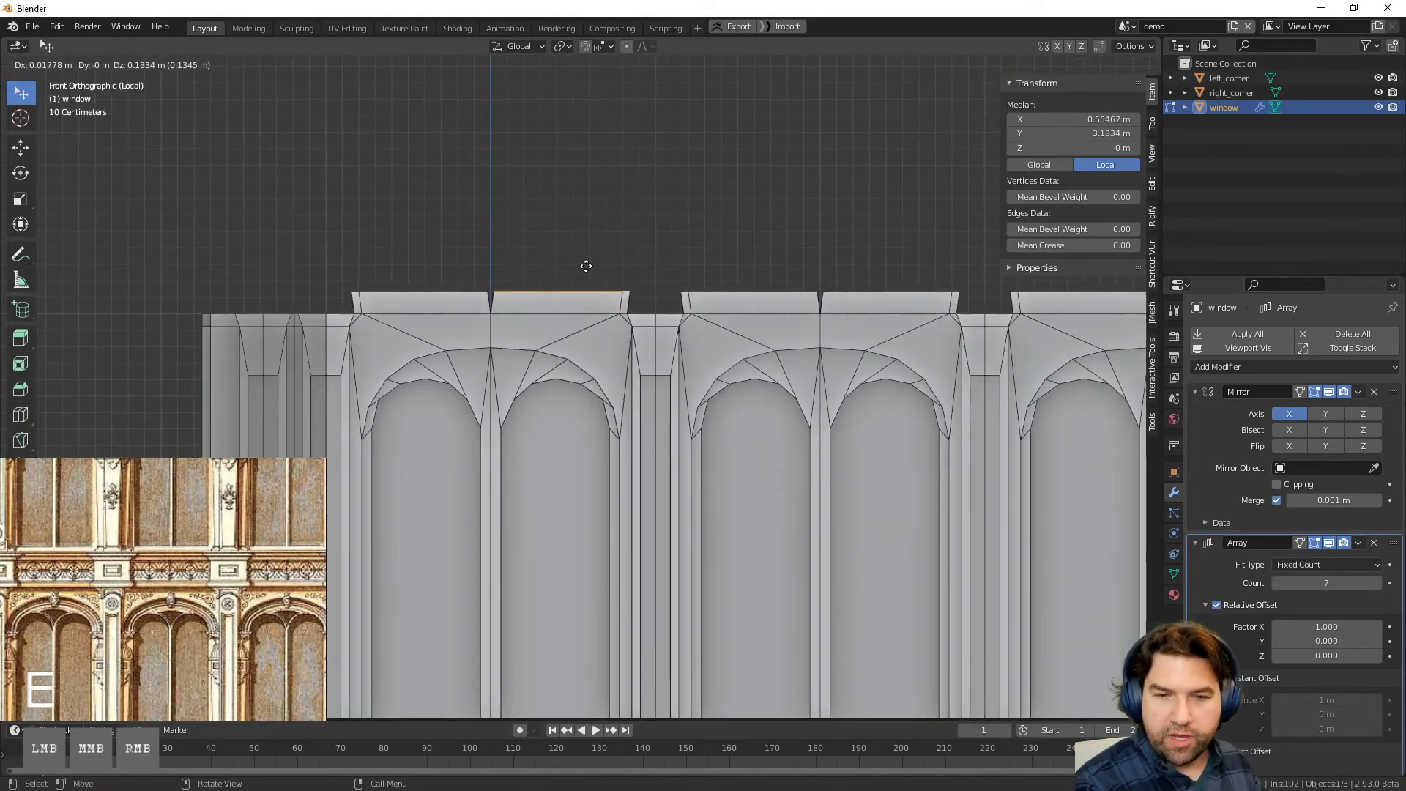
pyautogui.press('z')
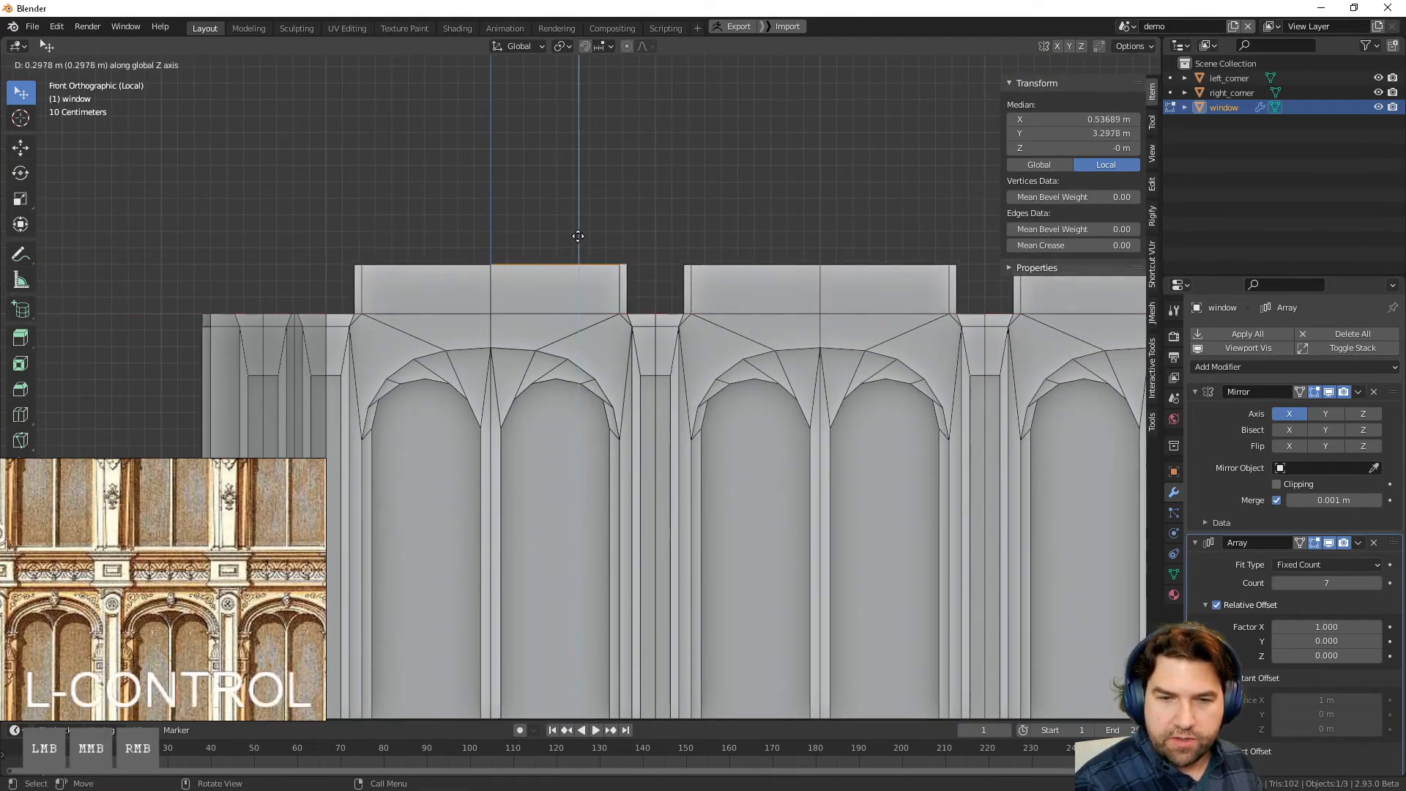
pyautogui.click(610, 208)
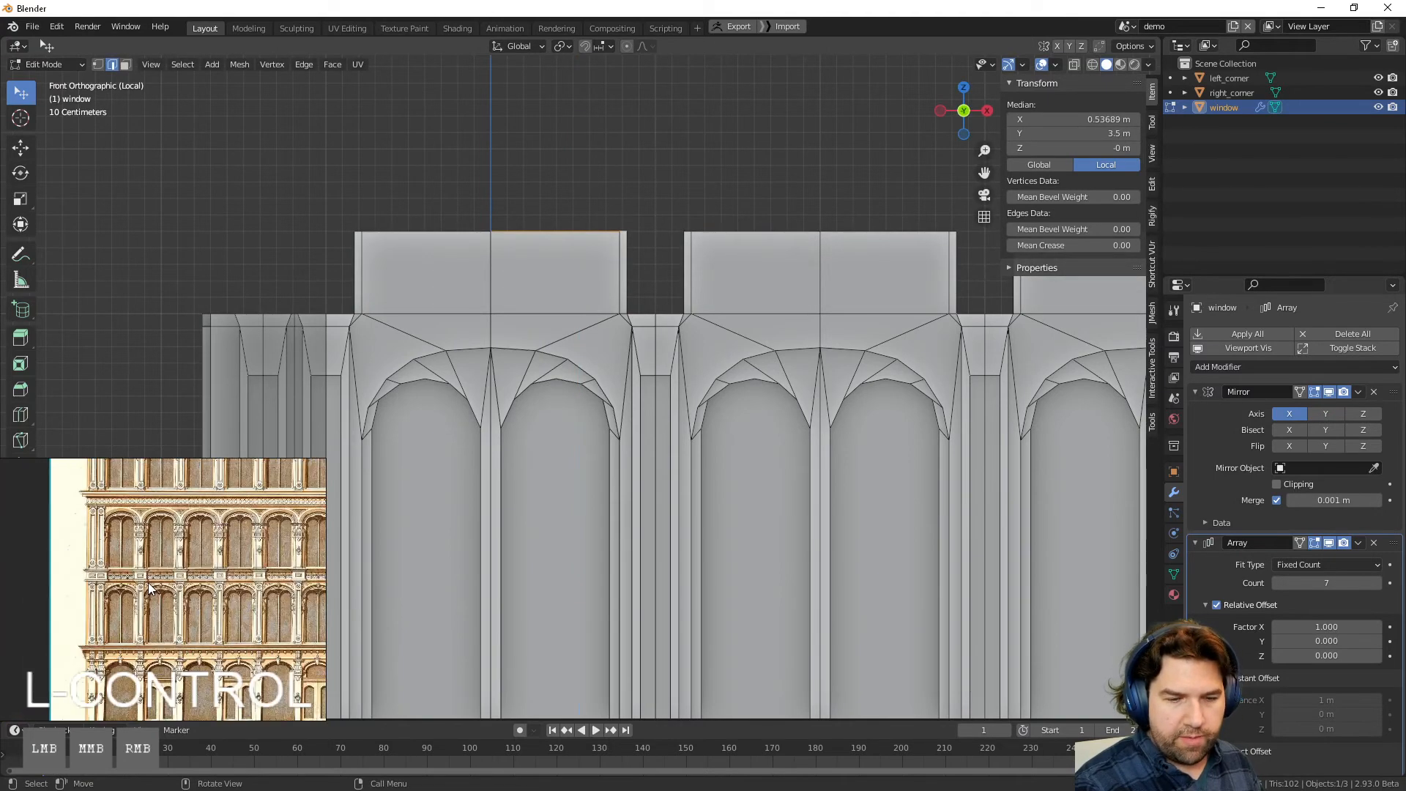
# Step: Compare the raised band with the reference's upper floors and undo the extrusion of the single top edge
pyautogui.scroll(-6, 521, 374)
pyautogui.scroll(8, 648, 462)
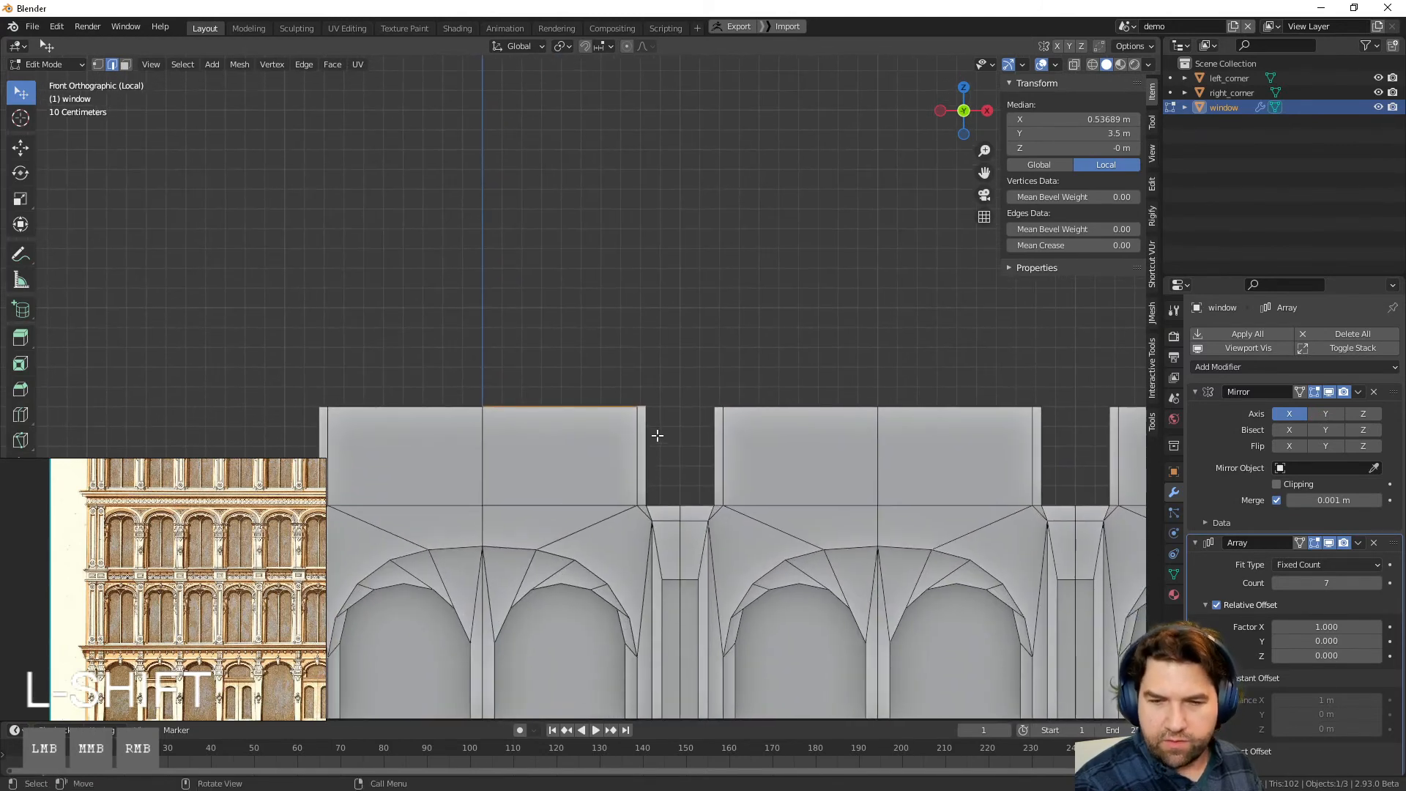
pyautogui.scroll(-3, 705, 443)
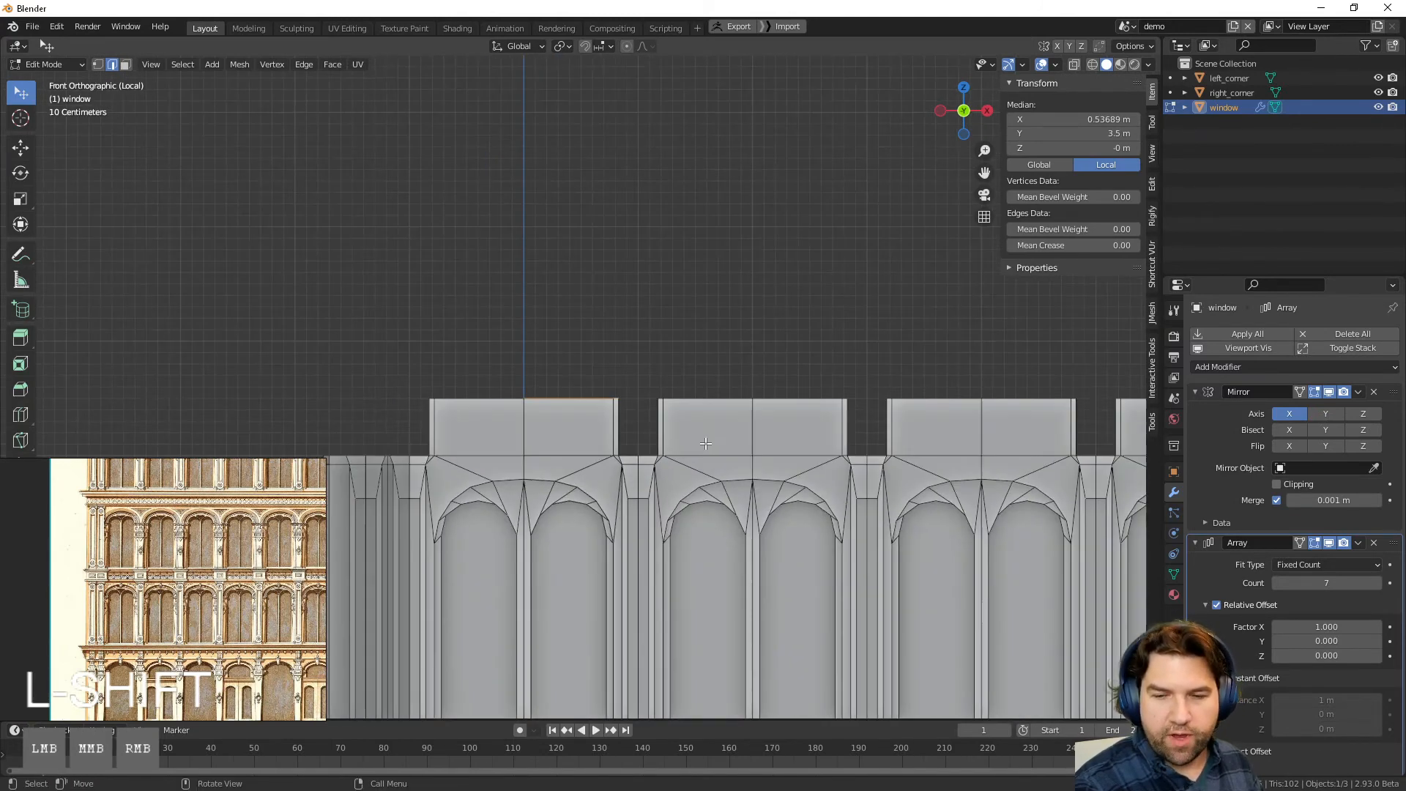
pyautogui.moveTo(635, 424); pyautogui.dragTo(648, 474, button='middle')
pyautogui.click(730, 501)
pyautogui.hotkey('ctrl', 'z')
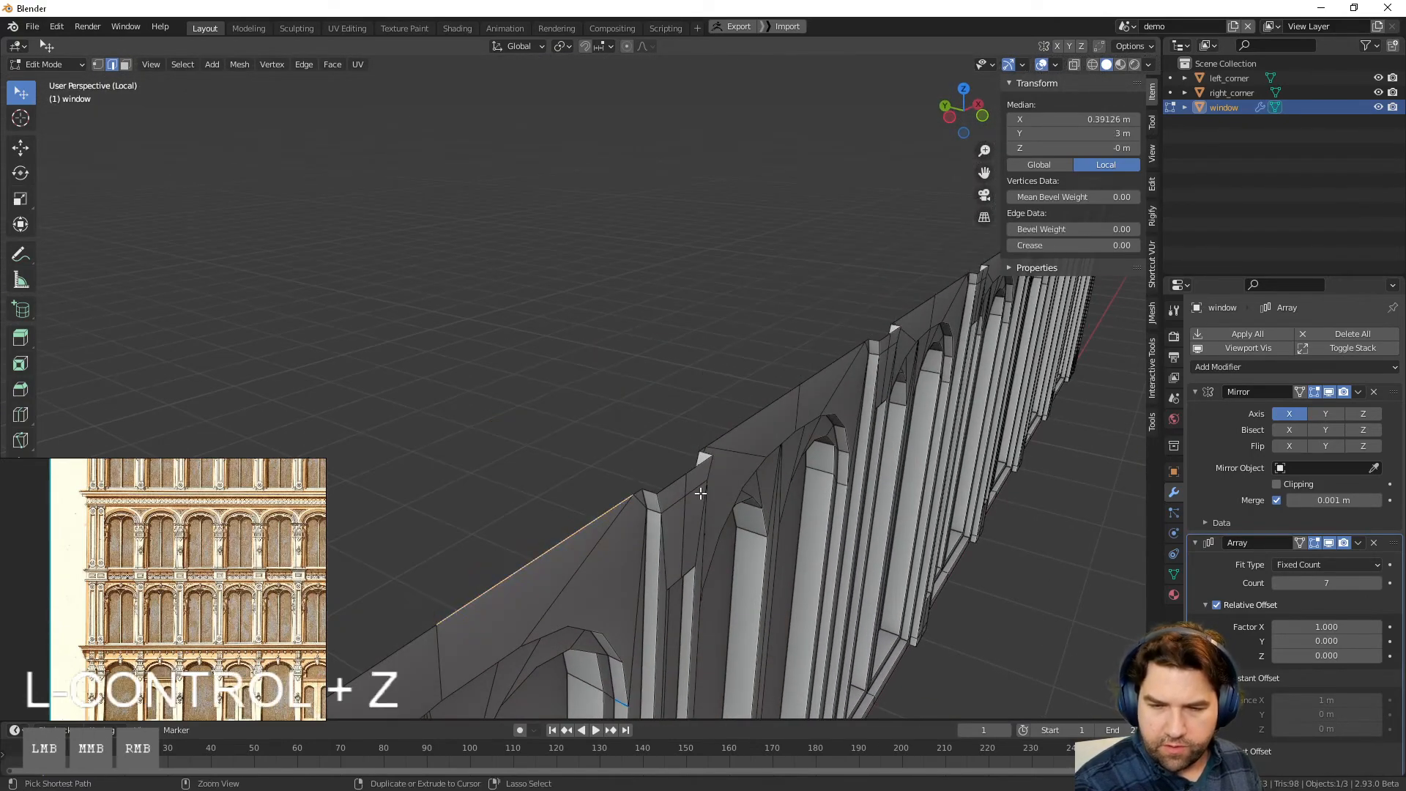
# Step: Try extruding the complete run of top edges, from the bay's centre across the pillar, 0.6 m straight up
pyautogui.keyDown('ctrl'); pyautogui.click(653, 496); pyautogui.keyUp('ctrl')
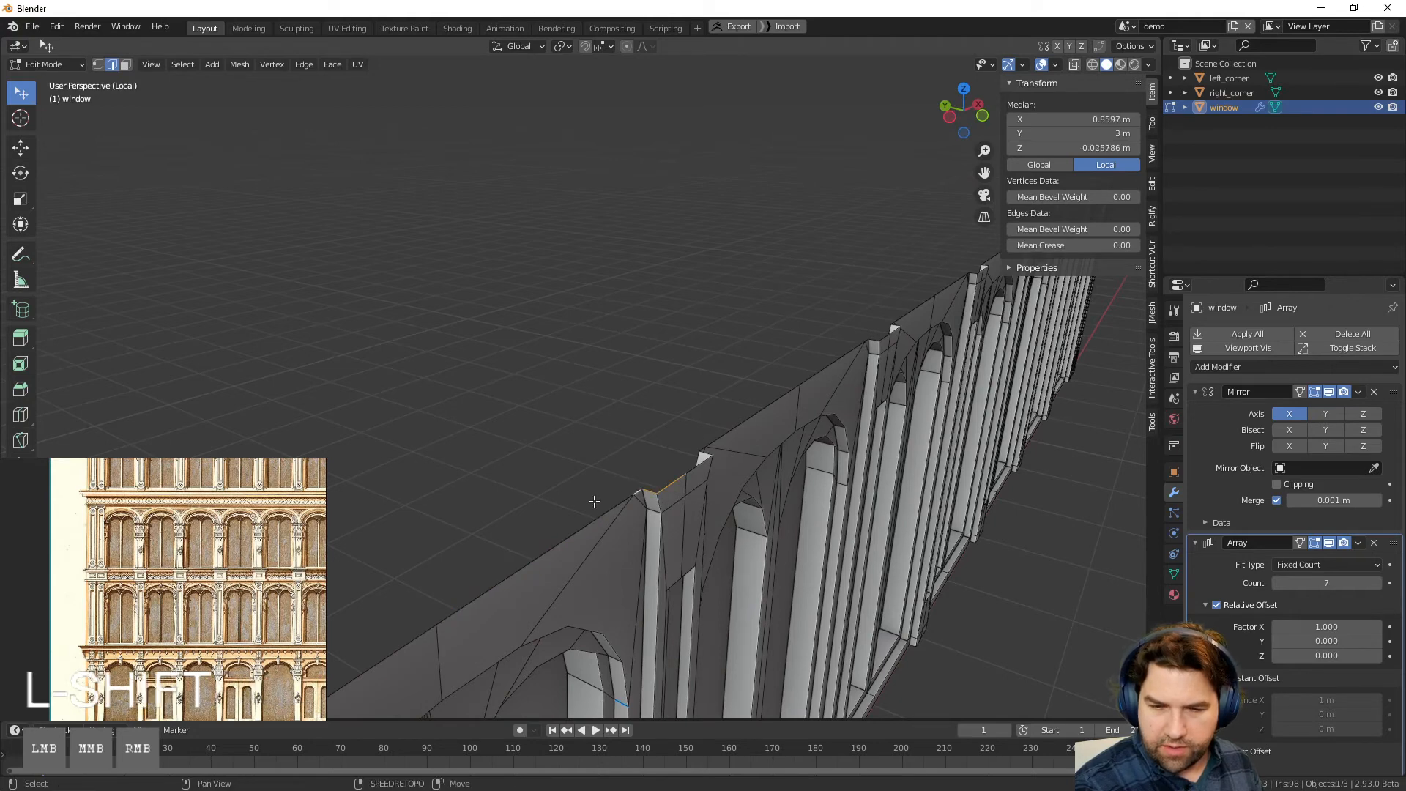
pyautogui.keyDown('shift'); pyautogui.click(594, 502); pyautogui.keyUp('shift')
pyautogui.moveTo(594, 502); pyautogui.dragTo(599, 468, button='middle')
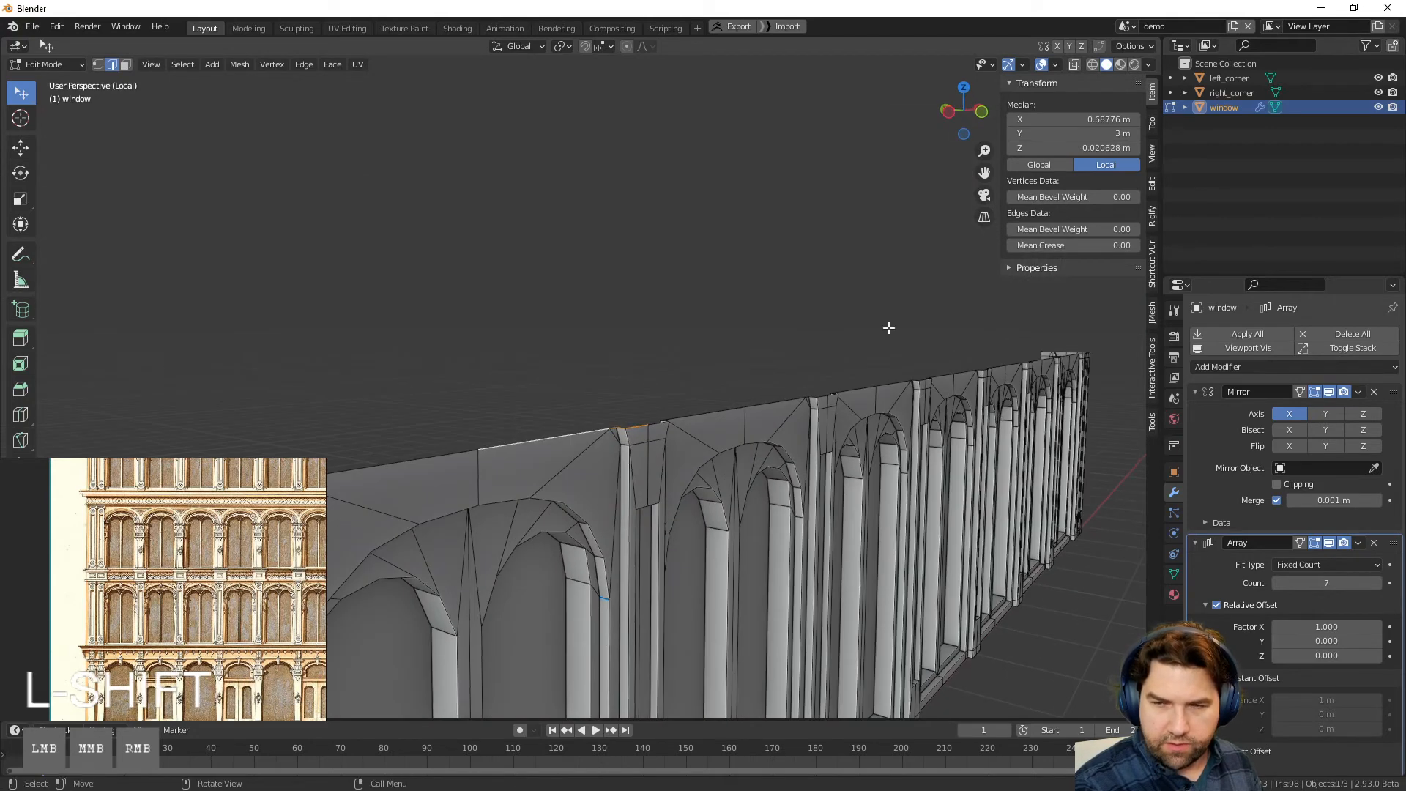
pyautogui.click(981, 113)
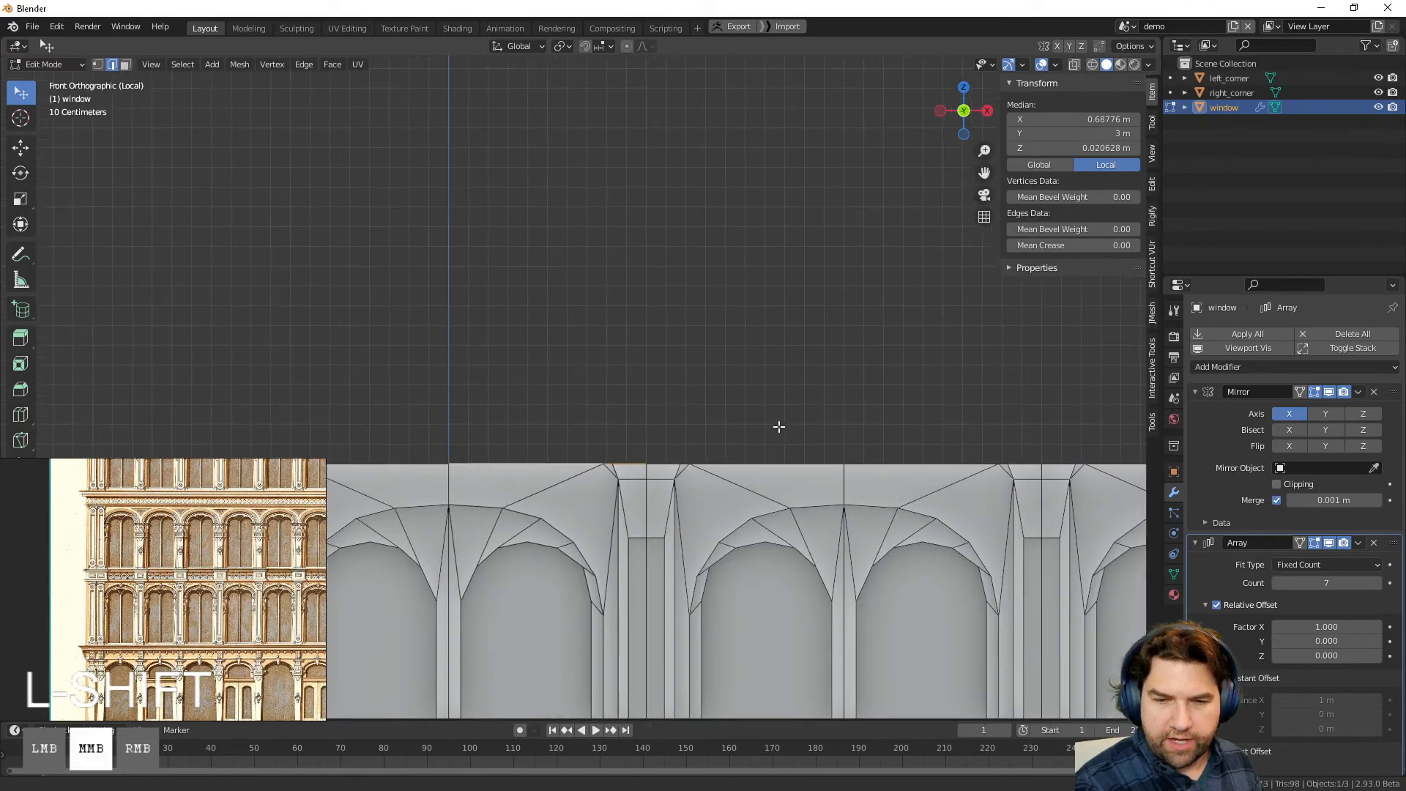
pyautogui.keyDown('shift'); pyautogui.moveTo(778, 426); pyautogui.dragTo(823, 442, button='middle'); pyautogui.keyUp('shift')
pyautogui.press('g')
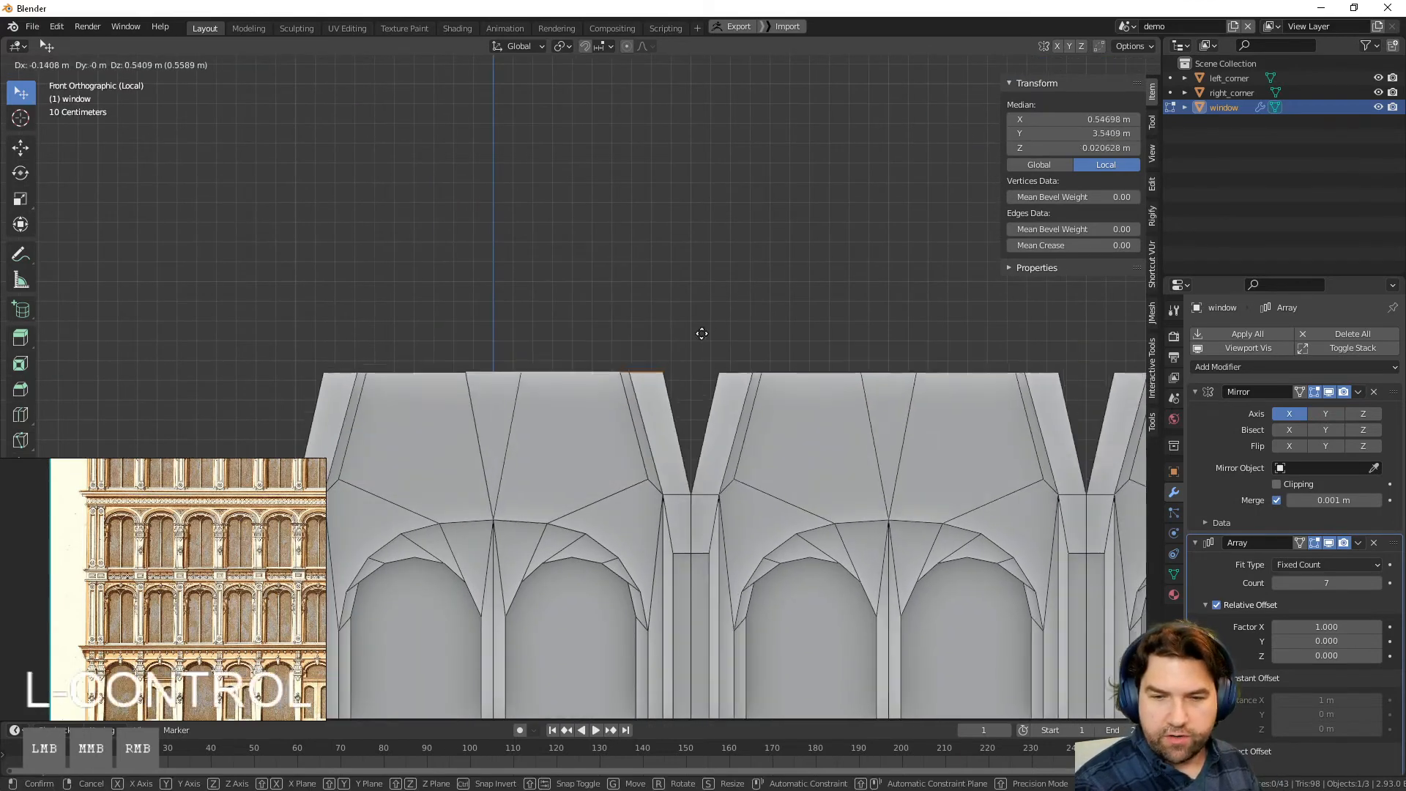
pyautogui.rightClick(701, 366)
pyautogui.press('g')
pyautogui.press('z')
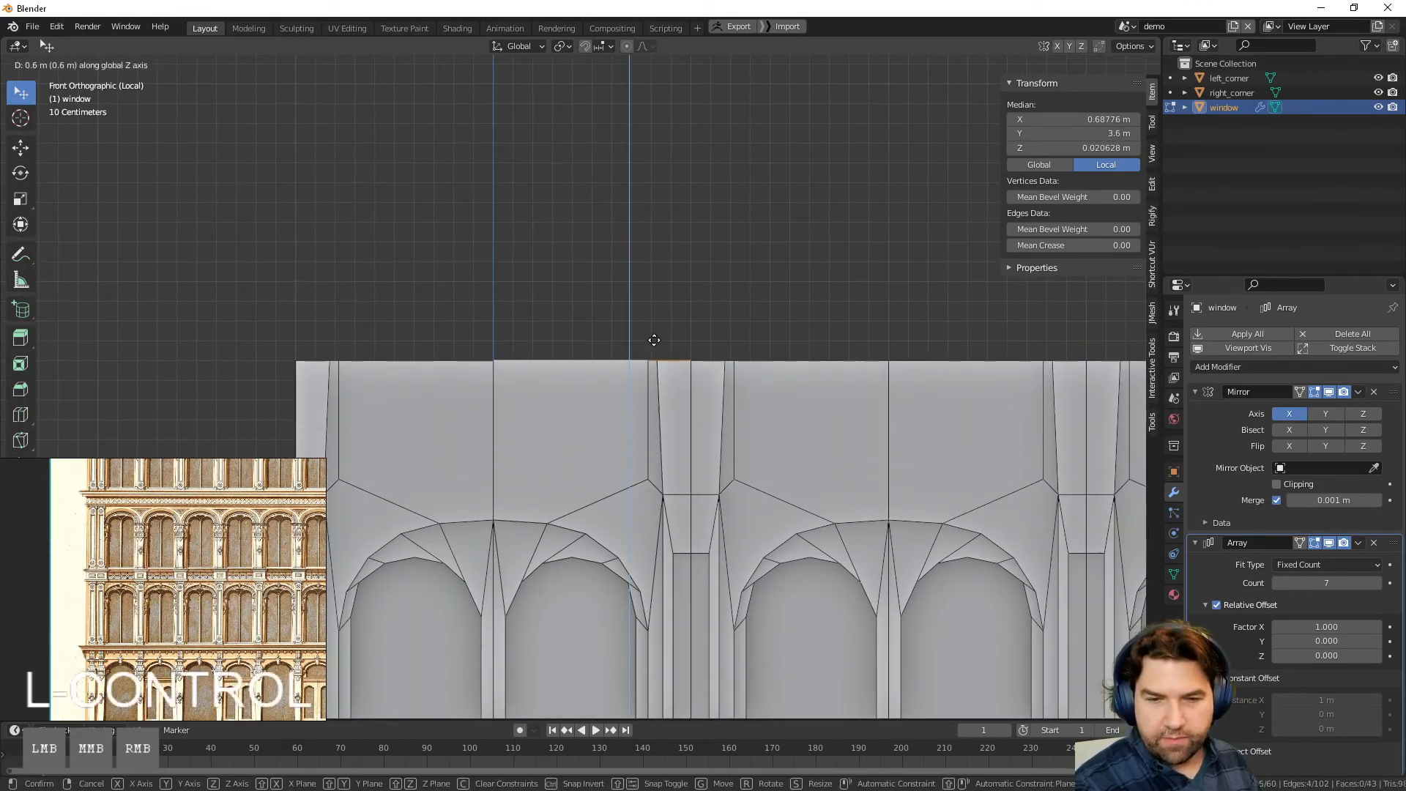
pyautogui.click(655, 339)
pyautogui.scroll(-2, 624, 449)
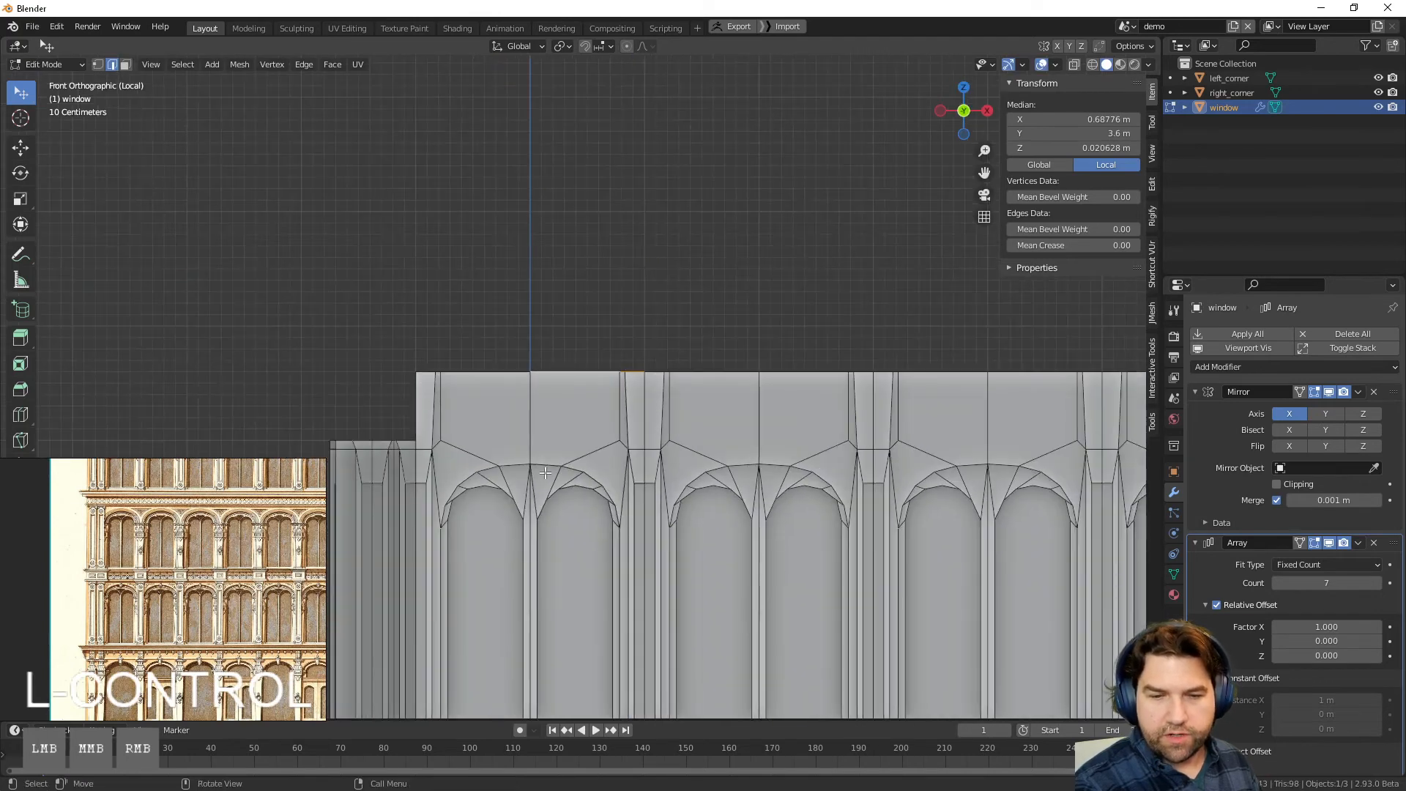
# Step: Undo the 0.6 m raise and try raising the same run of top edges again
pyautogui.hotkey('ctrl', 'z')
pyautogui.press('g')
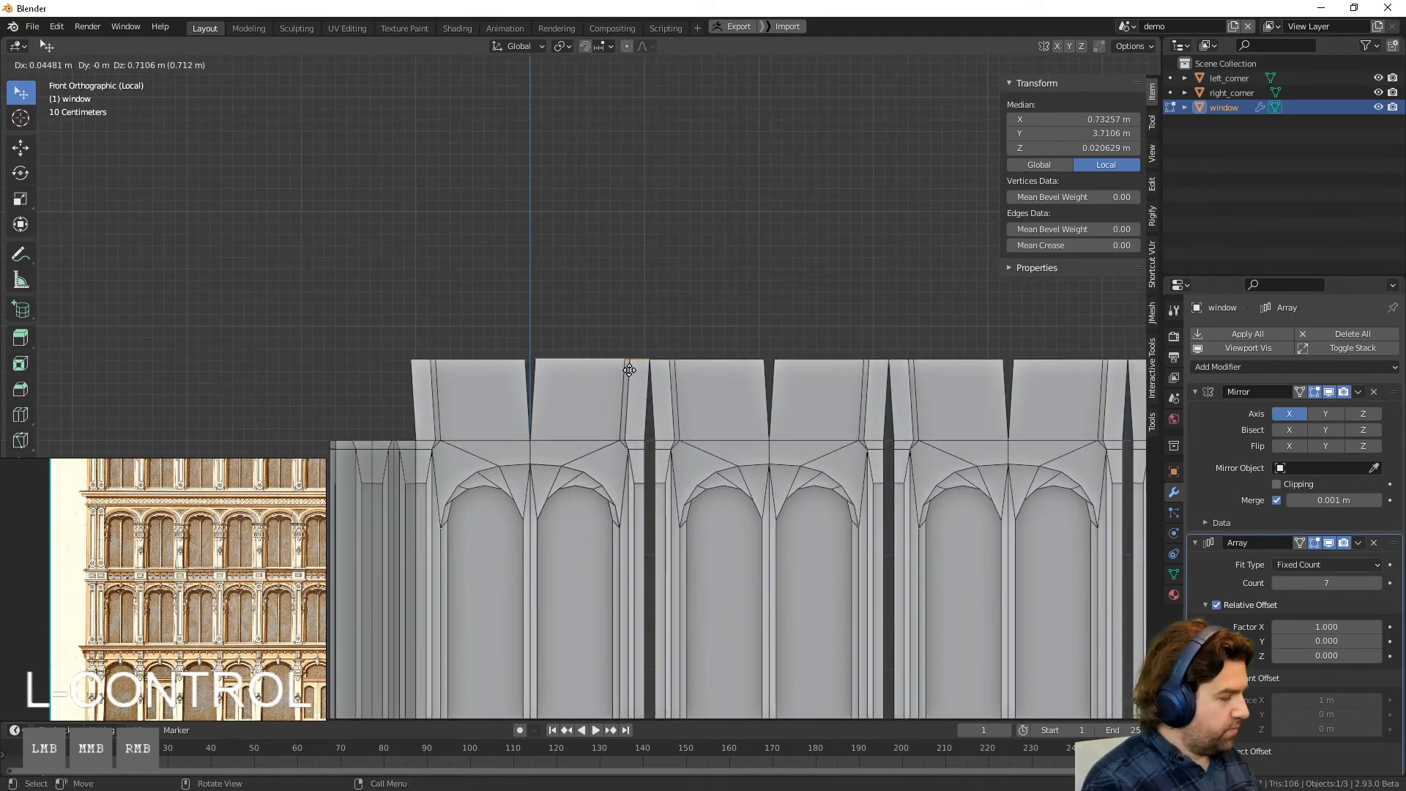
pyautogui.press('Return')
pyautogui.hotkey('ctrl', 'z')
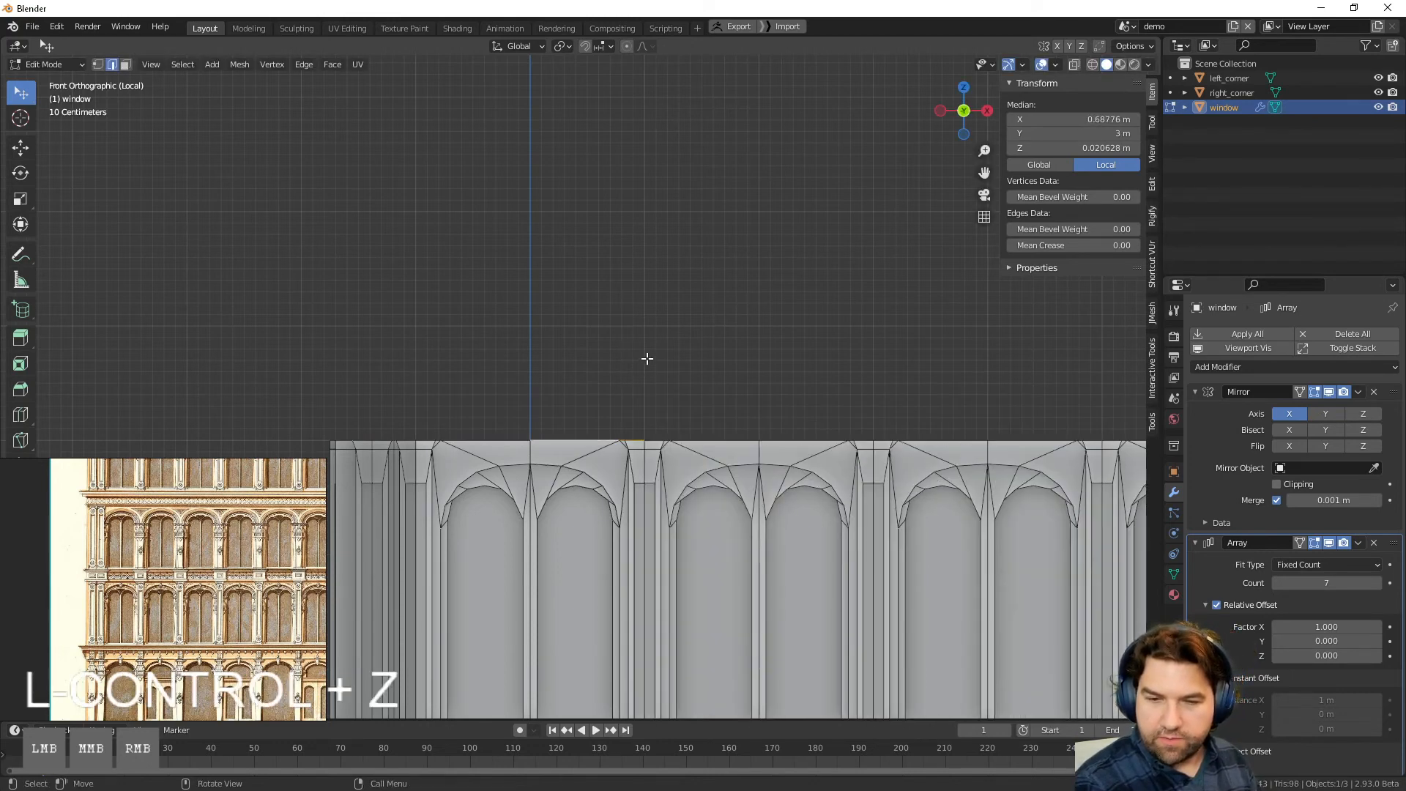
pyautogui.press('g')
pyautogui.press('z')
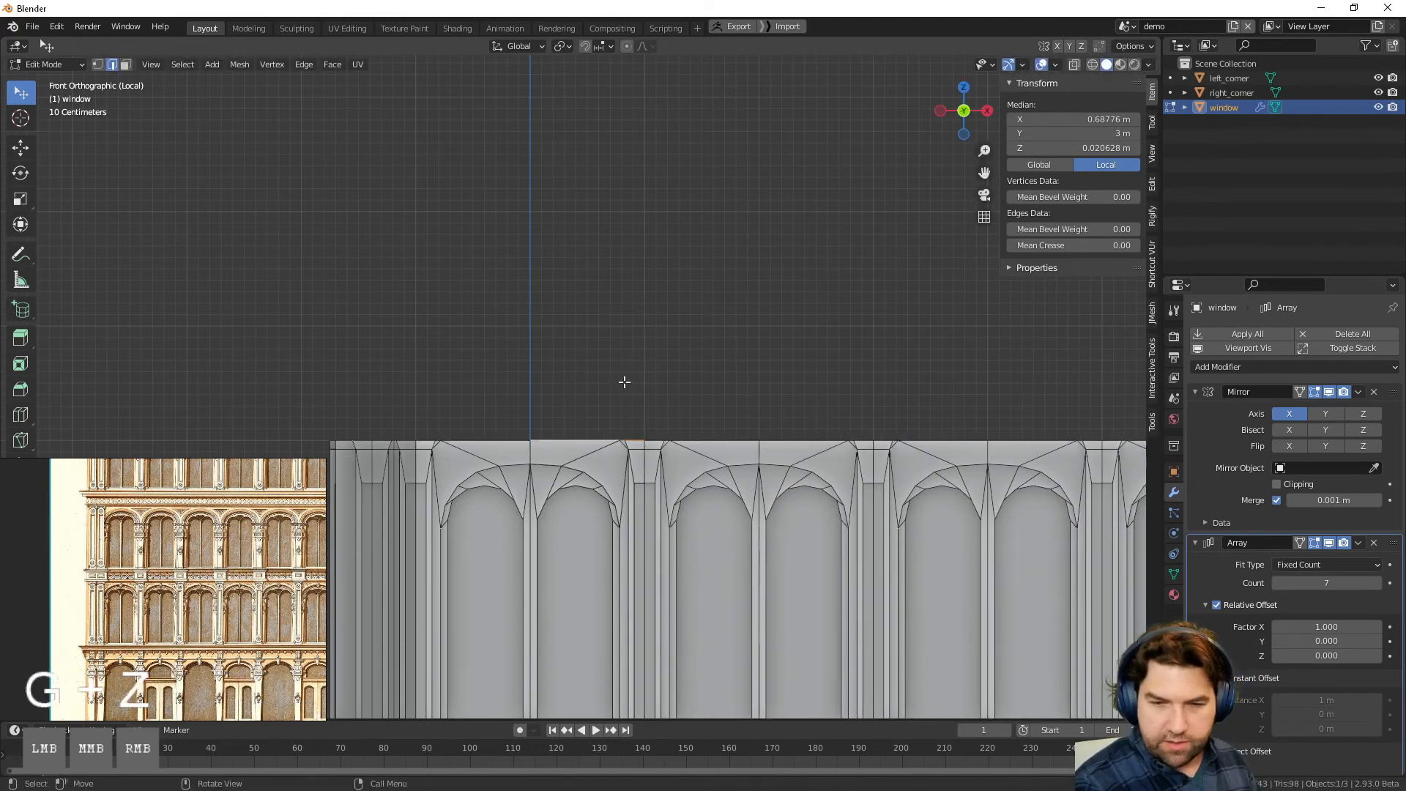
pyautogui.click(622, 398)
# Step: Try extruding the top edges in perspective view and pull on the edge above the arch to check for leftover geometry
pyautogui.scroll(3, 584, 444)
pyautogui.click(558, 484)
pyautogui.moveTo(558, 484); pyautogui.dragTo(602, 495, button='middle')
pyautogui.keyDown('ctrl'); pyautogui.click(710, 511); pyautogui.keyUp('ctrl')
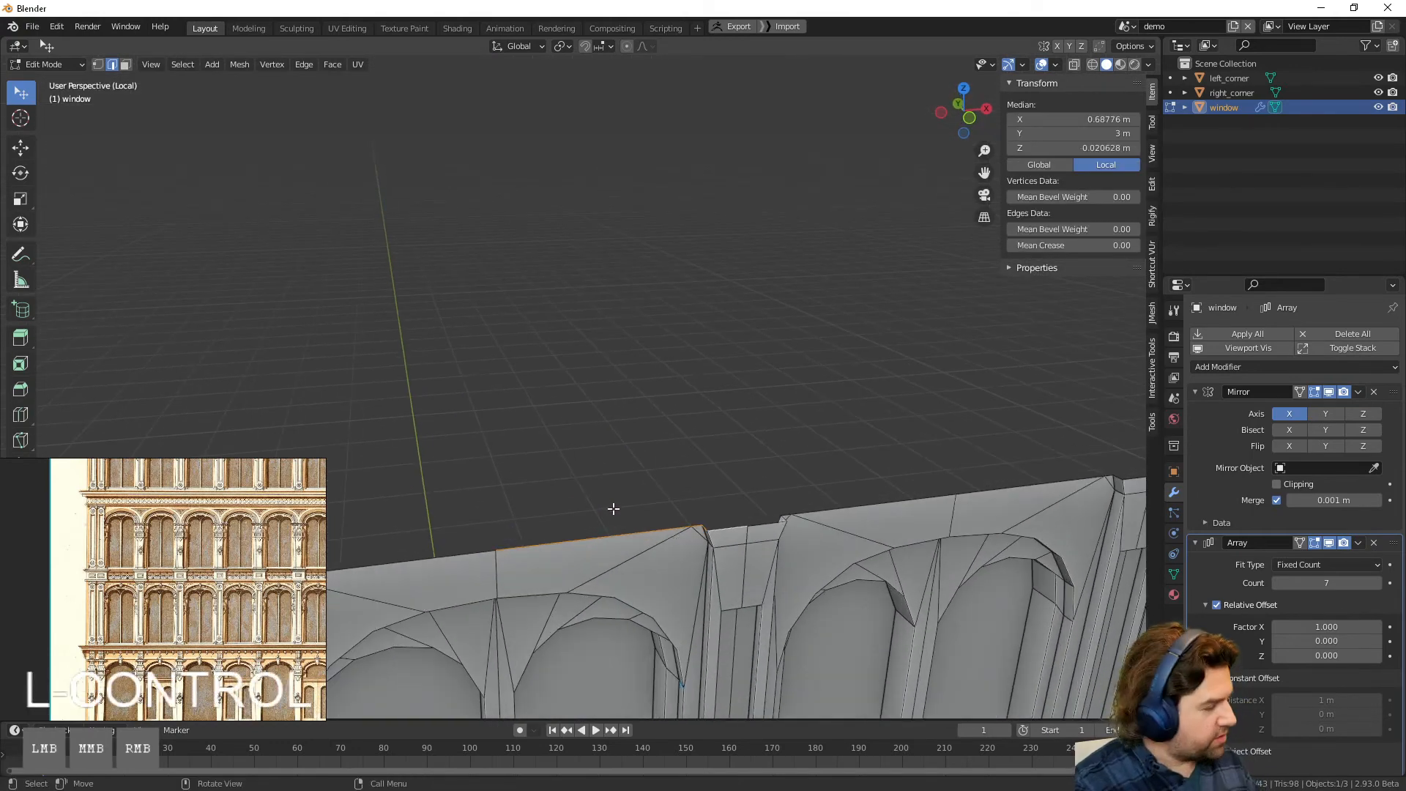
pyautogui.press('e')
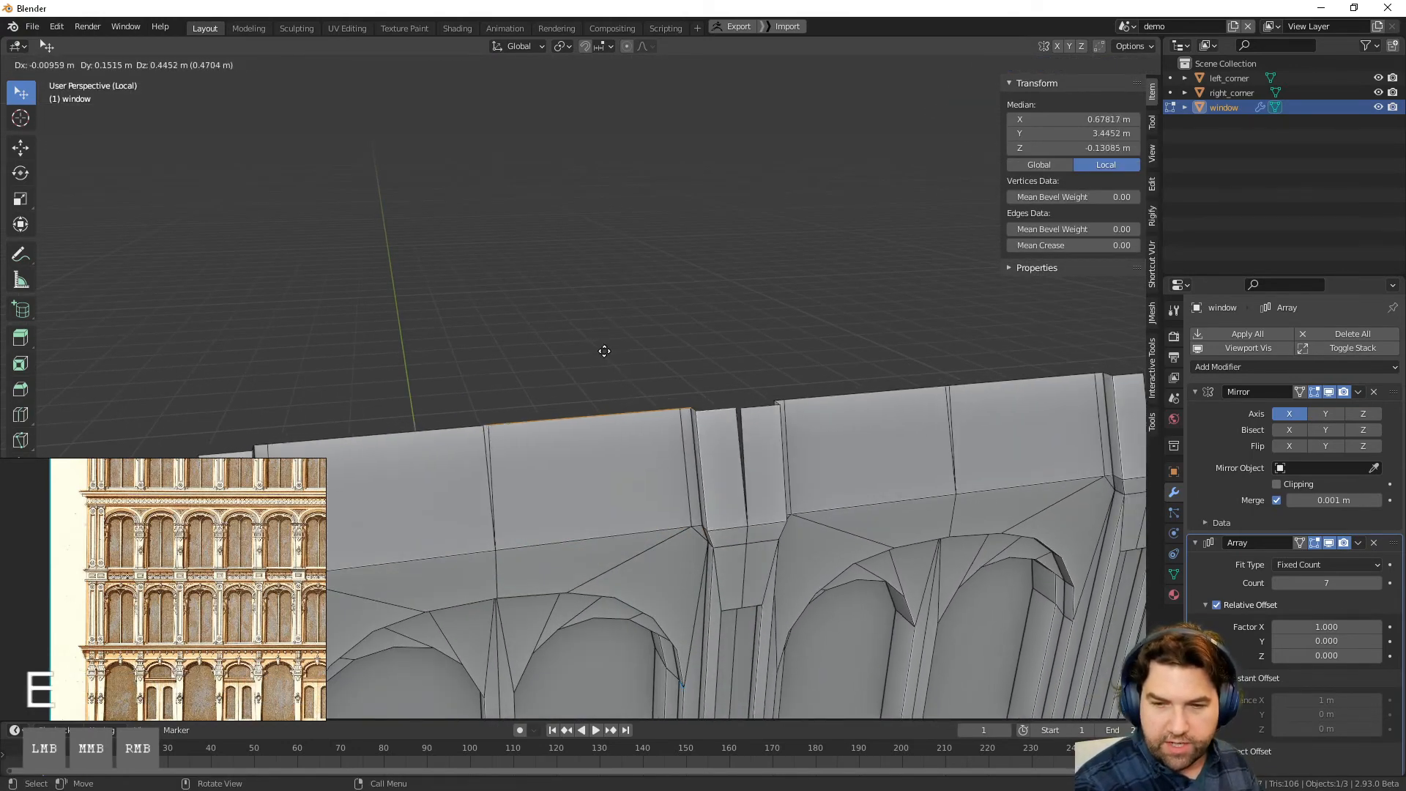
pyautogui.rightClick(614, 343)
pyautogui.click(595, 432)
pyautogui.click(598, 544)
pyautogui.press('g')
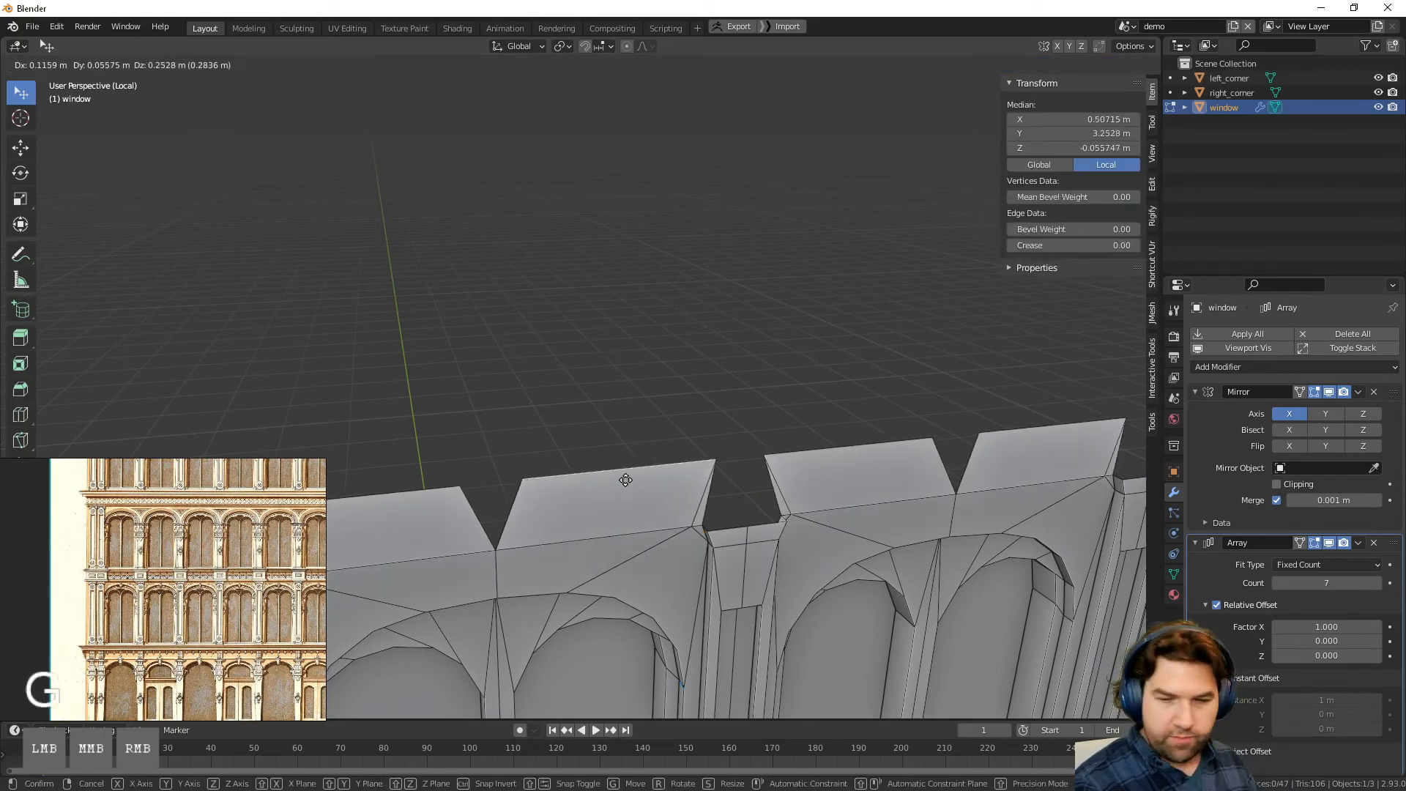
pyautogui.rightClick(608, 484)
# Step: Undo the leftover extrusions and selections back to the window's original top edge
pyautogui.hotkey('ctrl', 'z')
pyautogui.hotkey('ctrl', 'z')
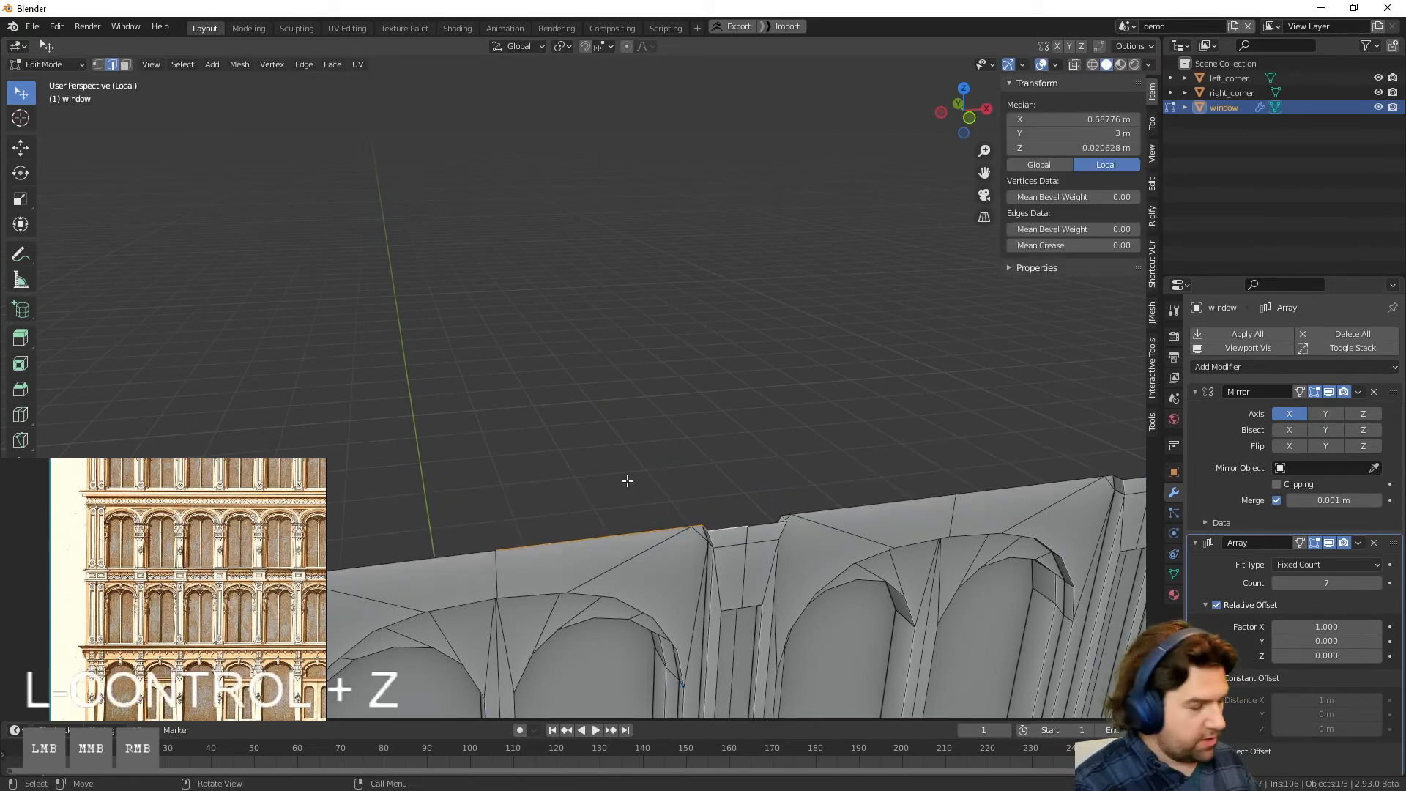
pyautogui.hotkey('ctrl', 'z')
pyautogui.hotkey('ctrl', 'z')
pyautogui.hotkey('ctrl', 'z')
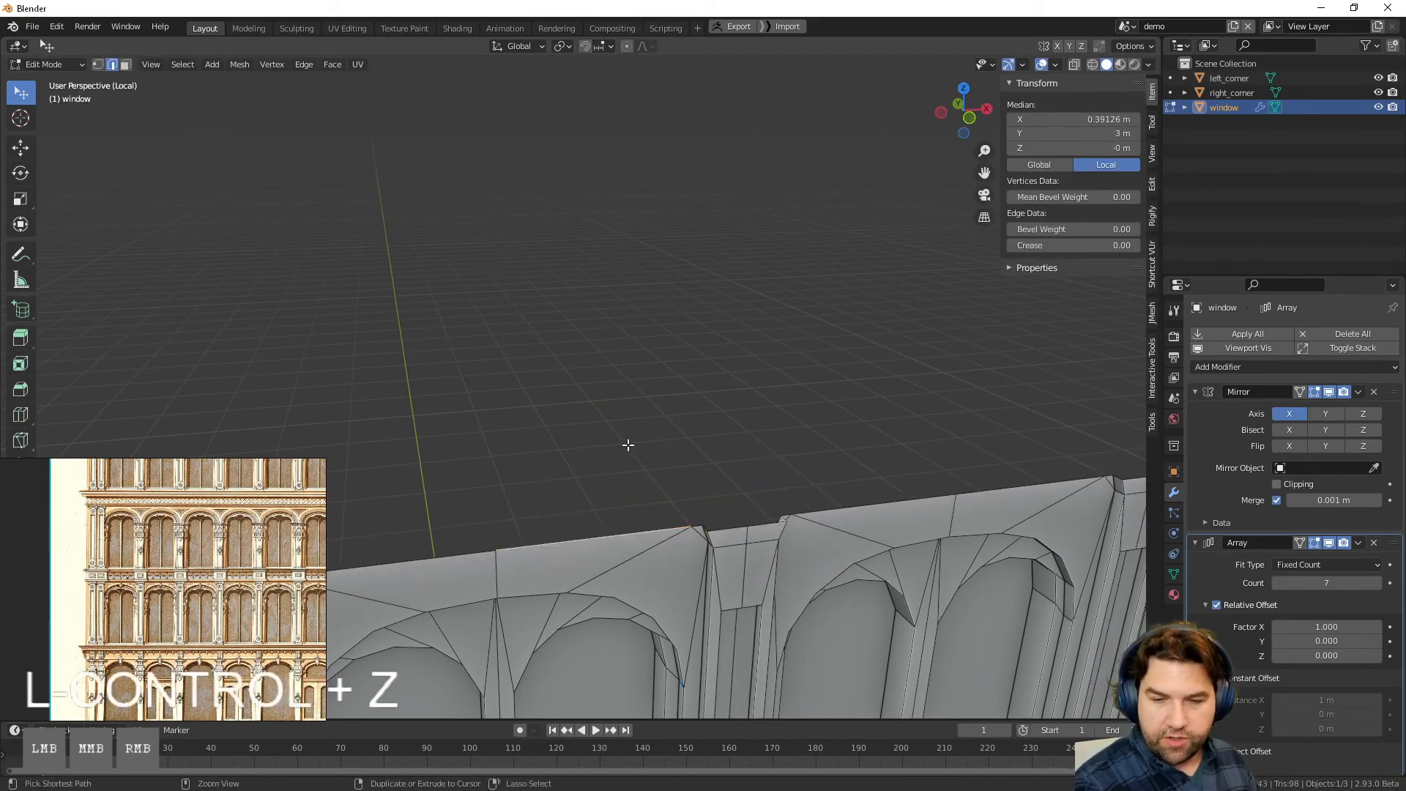
pyautogui.hotkey('ctrl', 'z')
pyautogui.hotkey('ctrl', 'z')
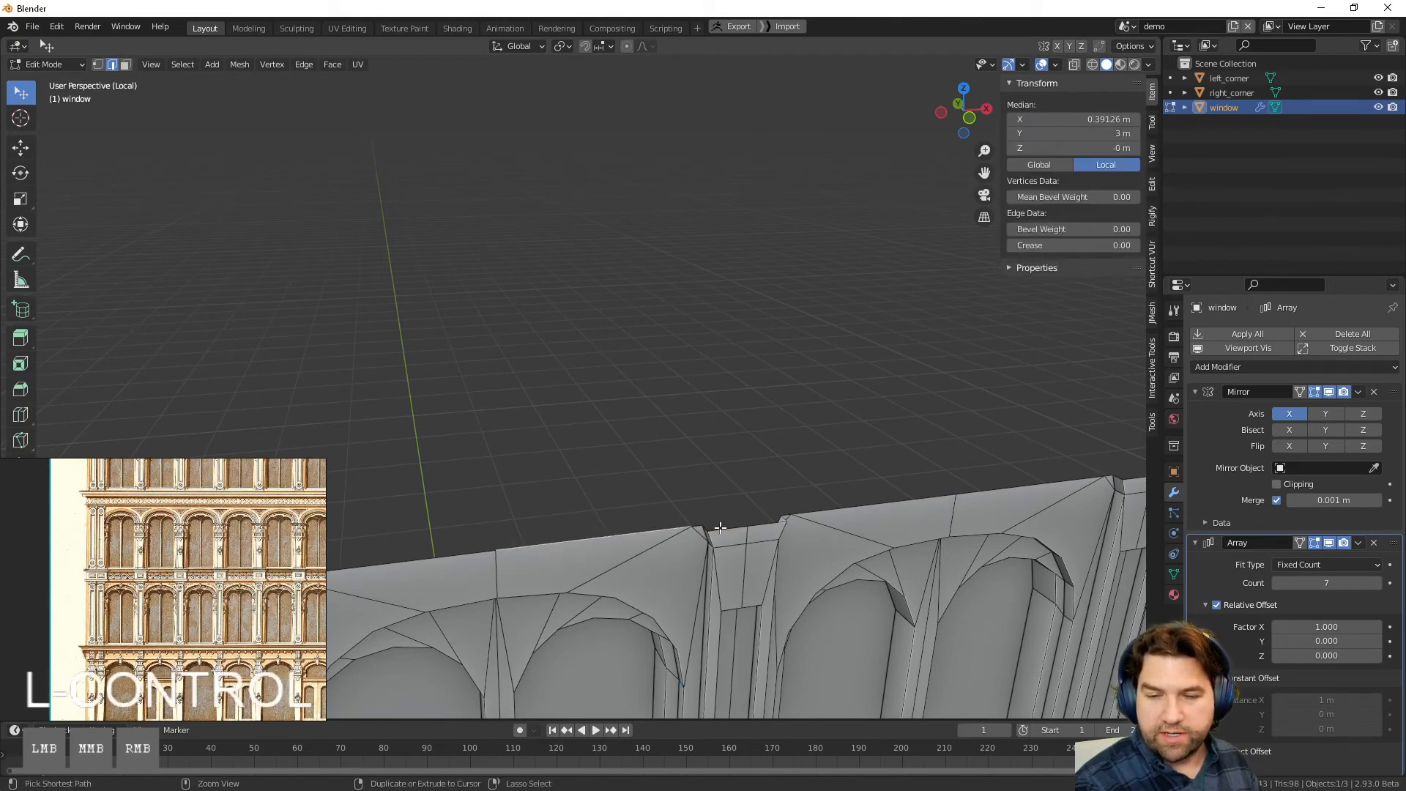
# Step: Extrude the run of top edges from the bay's centre across the pillar 0.5 m straight up
pyautogui.hotkey('ctrl', 'z')
pyautogui.press('g')
pyautogui.rightClick(739, 468)
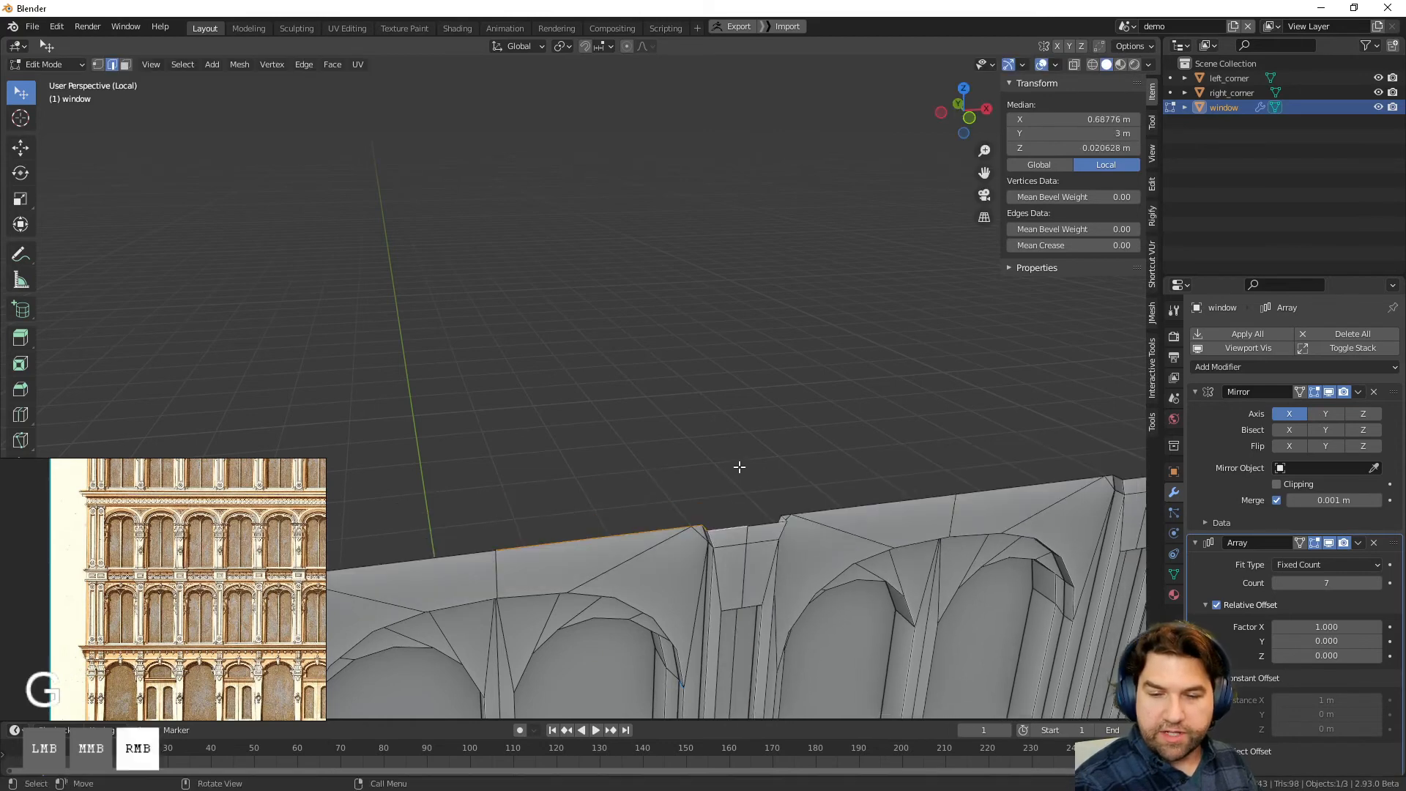
pyautogui.moveTo(656, 538); pyautogui.dragTo(662, 500, button='middle')
pyautogui.press('g')
pyautogui.press('z')
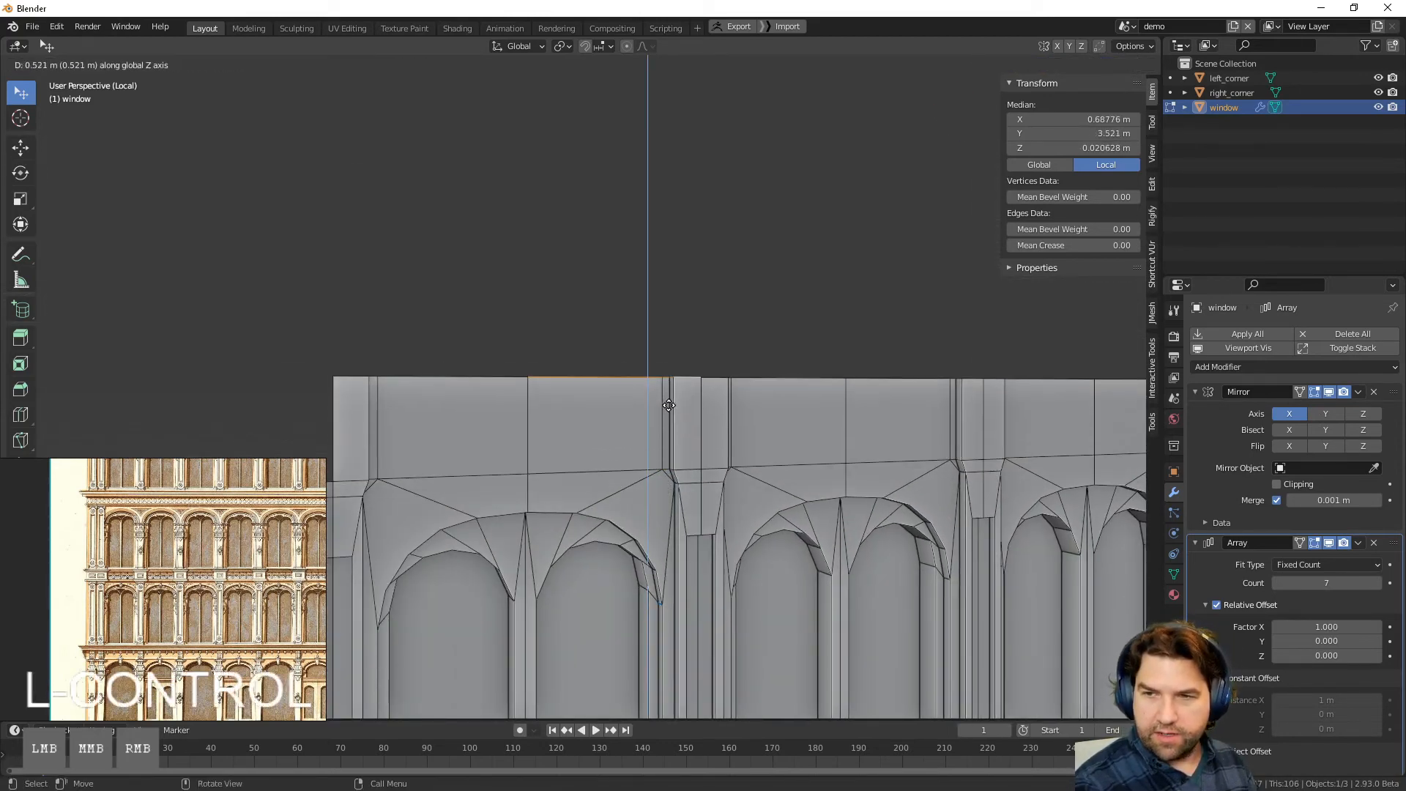
pyautogui.press('Return')
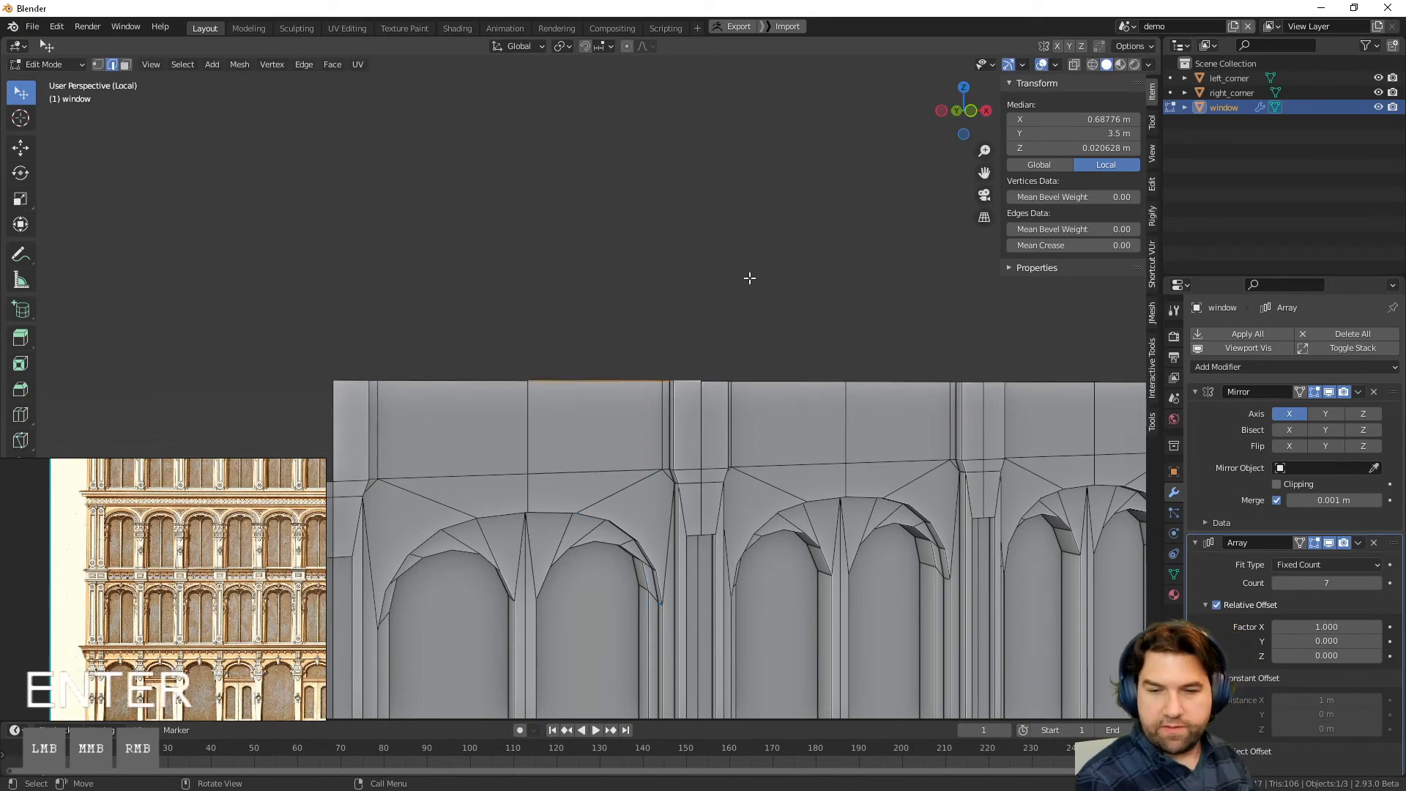
# Step: Select the raised band's faces from the bay's centre across the pillar and separate them into their own object
pyautogui.press('Tab')
pyautogui.moveTo(596, 257); pyautogui.dragTo(719, 437, button='middle')
pyautogui.press('Tab')
pyautogui.click(721, 438)
pyautogui.press('3')
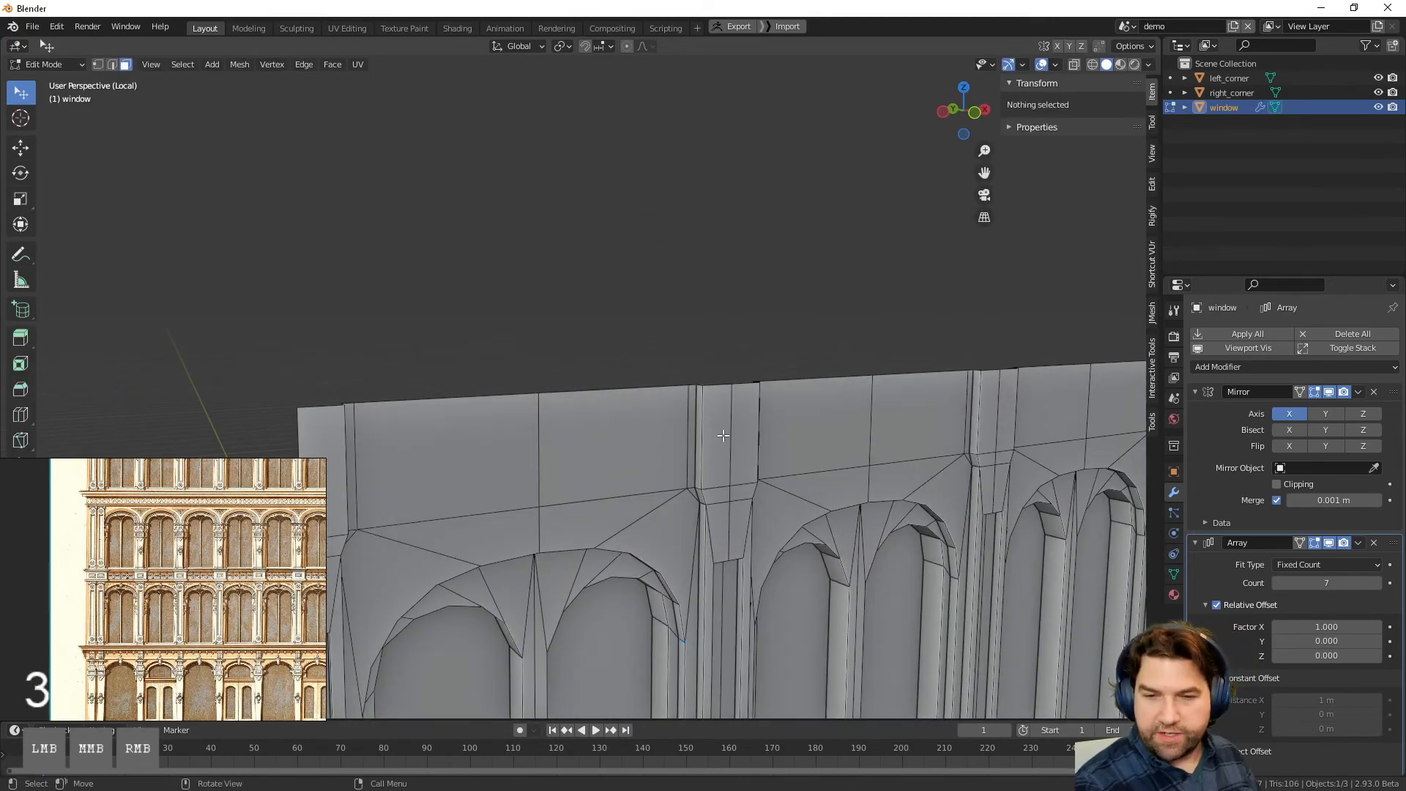
pyautogui.click(719, 438)
pyautogui.keyDown('ctrl'); pyautogui.click(567, 442); pyautogui.keyUp('ctrl')
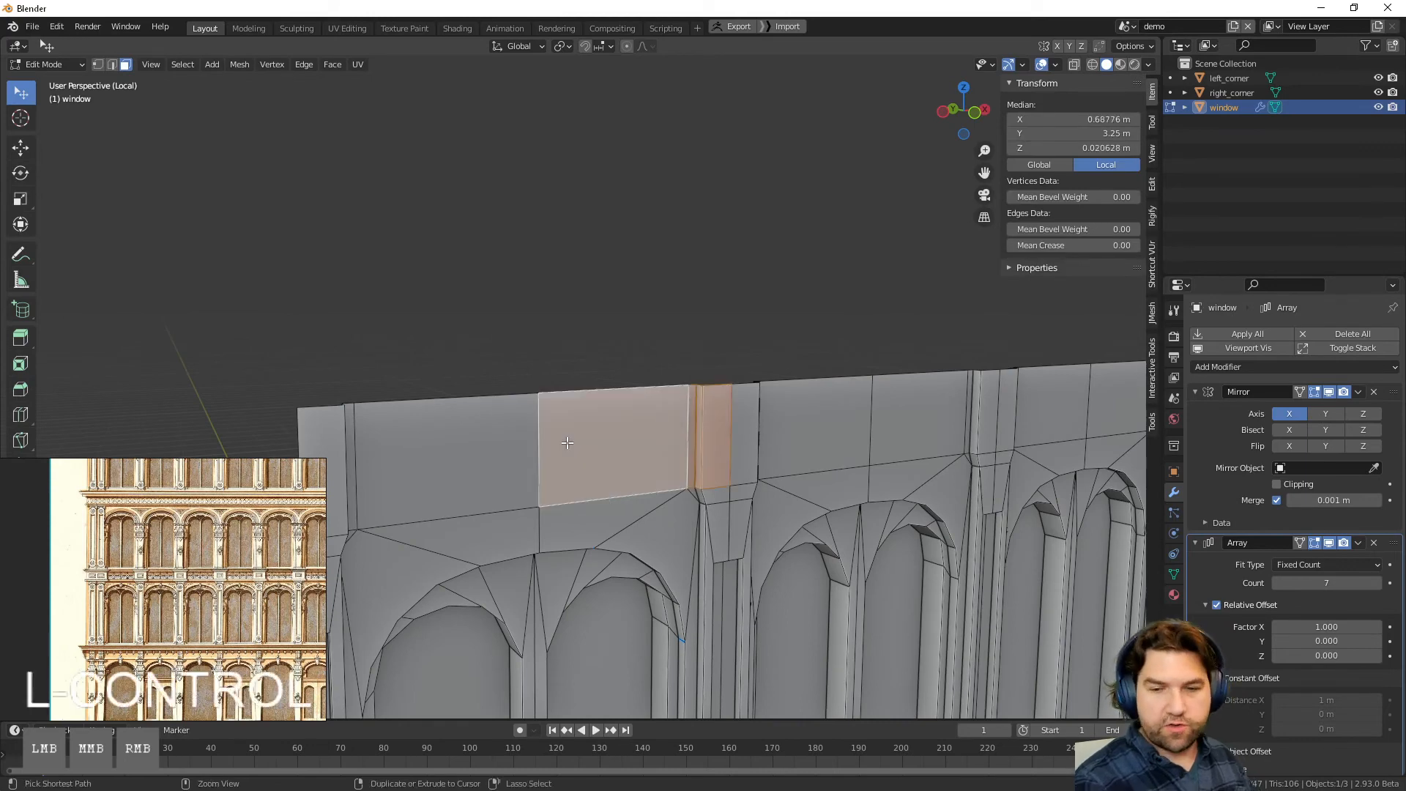
pyautogui.moveTo(670, 458); pyautogui.dragTo(631, 486, button='middle')
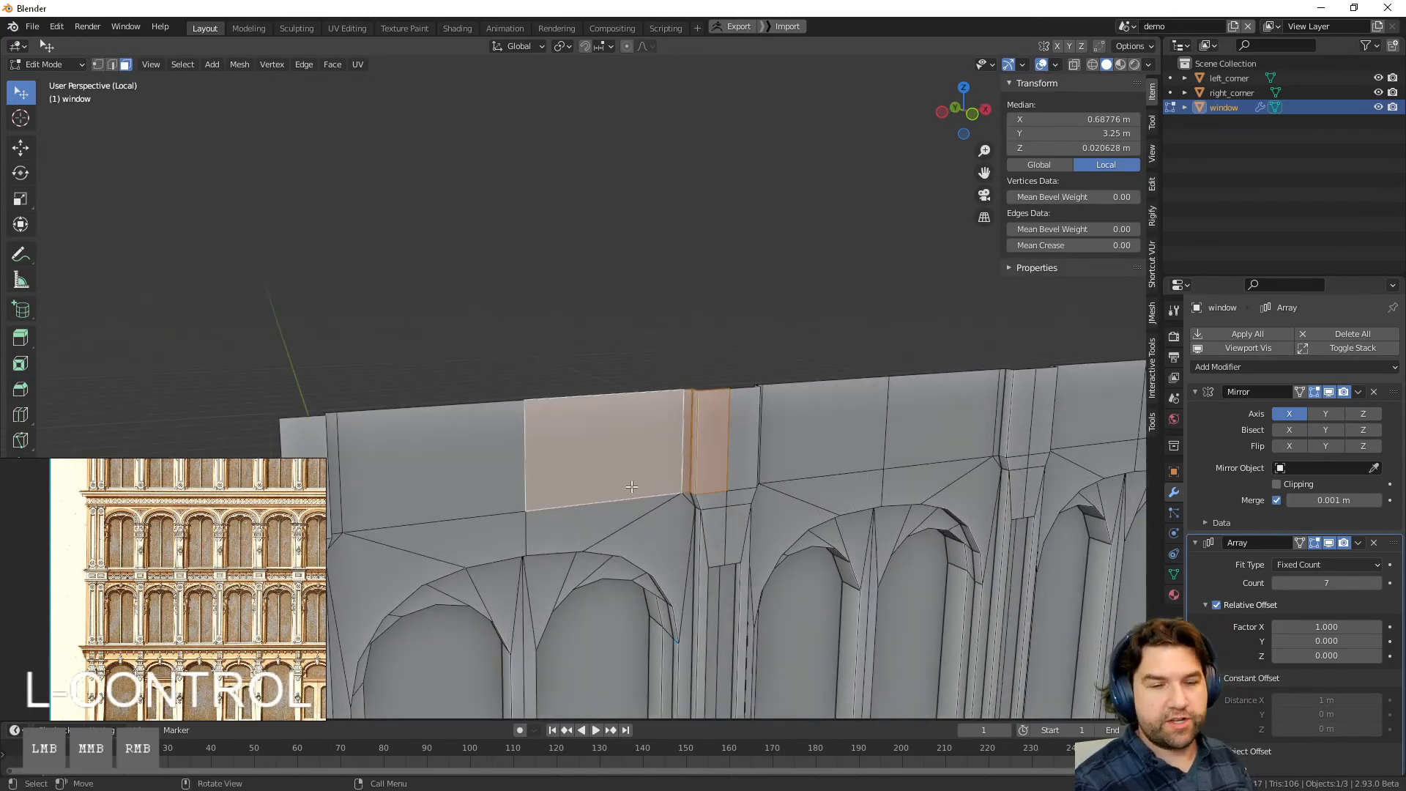
pyautogui.press('p')
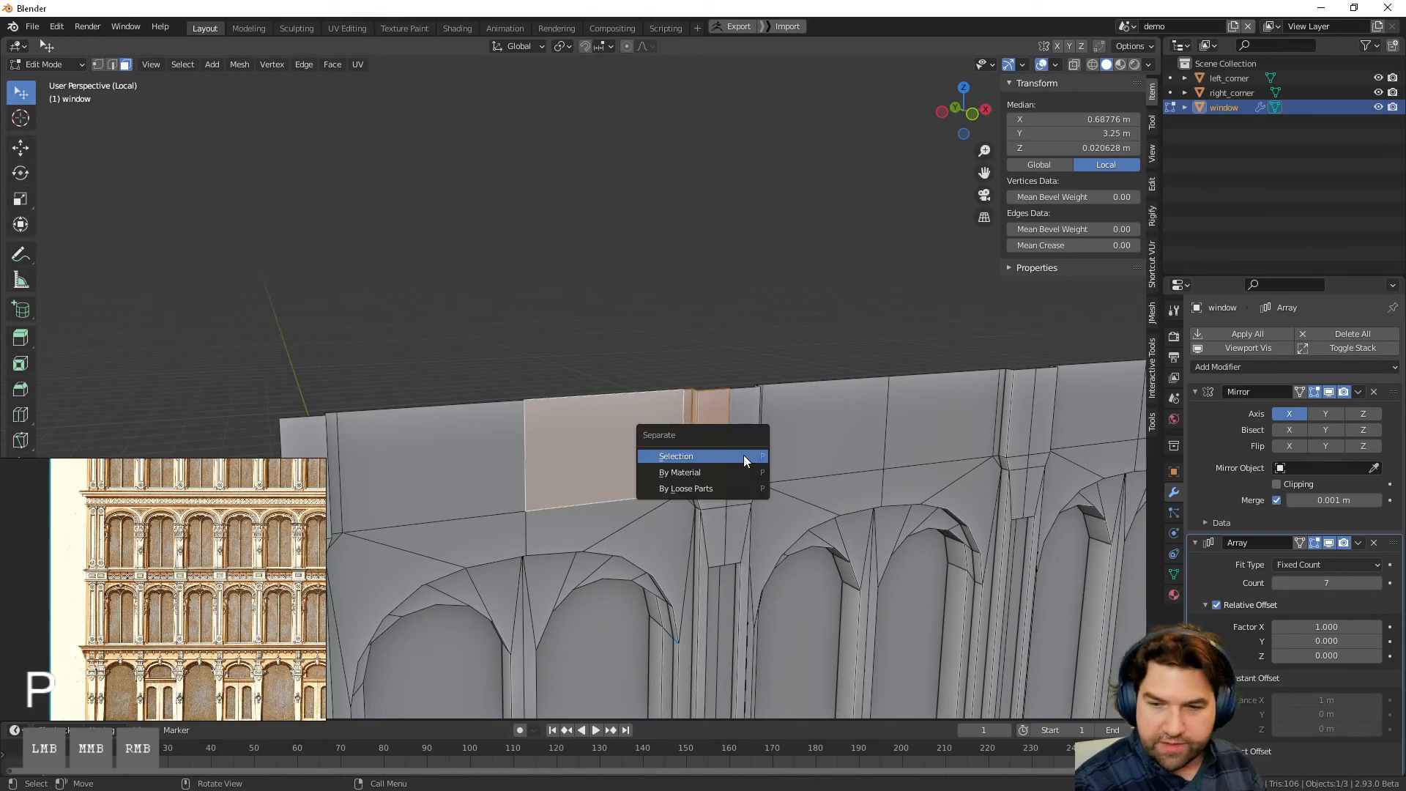
pyautogui.click(744, 454)
pyautogui.scroll(-2, 586, 440)
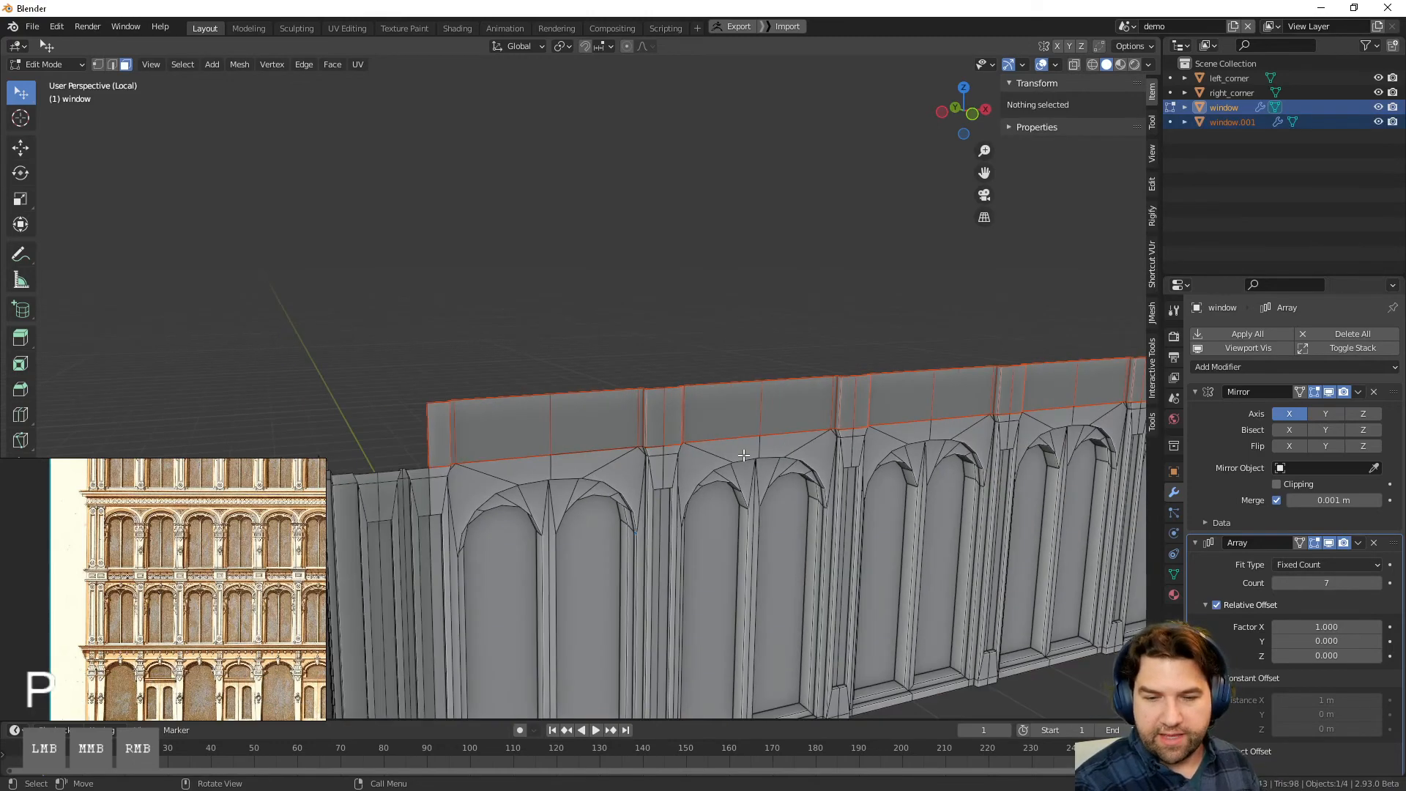
# Step: Move only the origin of the separated band object straight up to 2 m on Z, leaving its geometry in place
pyautogui.press('Tab')
pyautogui.scroll(-1, 578, 432)
pyautogui.click(596, 418)
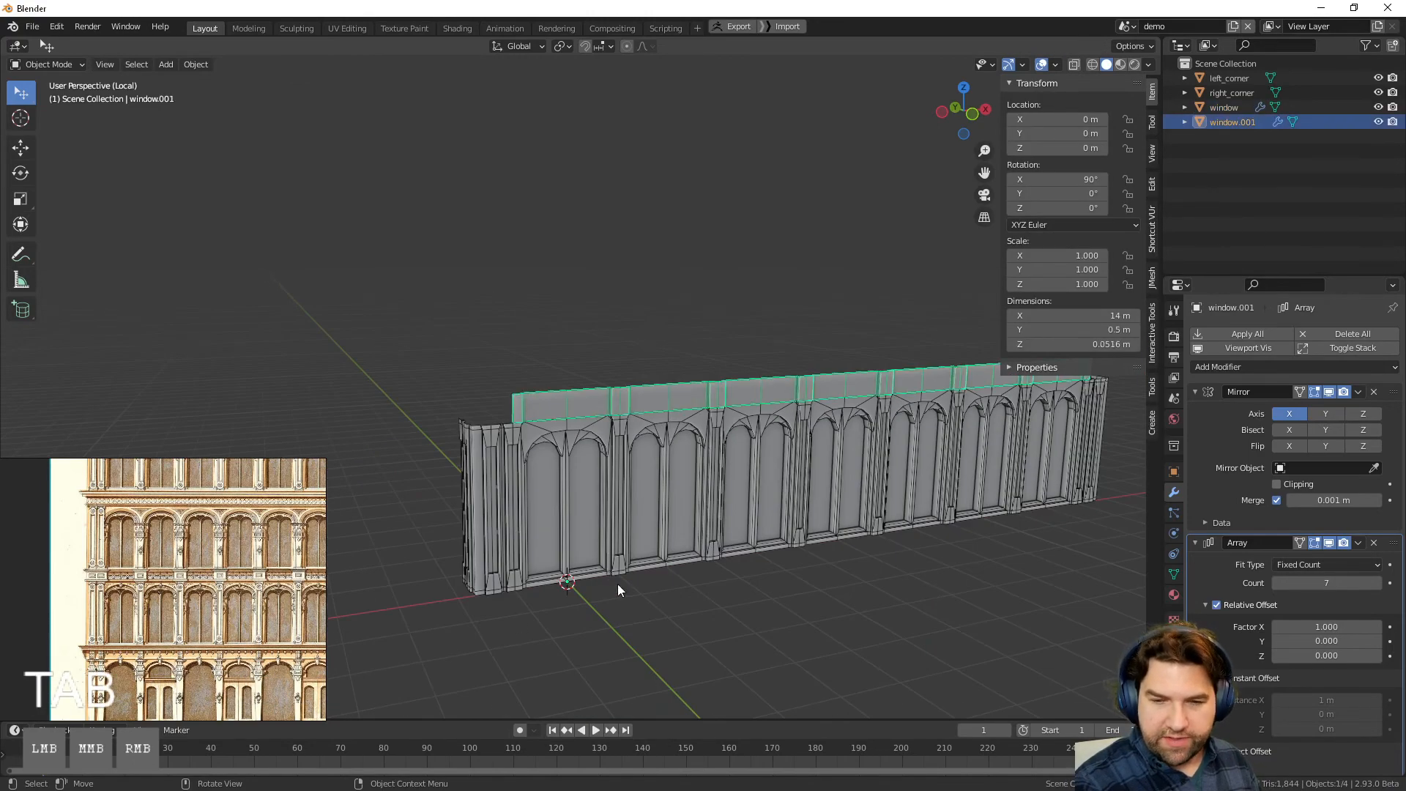
pyautogui.moveTo(617, 583); pyautogui.dragTo(670, 648, button='middle')
pyautogui.scroll(3, 565, 662)
pyautogui.keyDown('shift'); pyautogui.moveTo(574, 662); pyautogui.dragTo(678, 447, button='middle'); pyautogui.keyUp('shift')
pyautogui.moveTo(652, 579); pyautogui.dragTo(580, 616, button='middle')
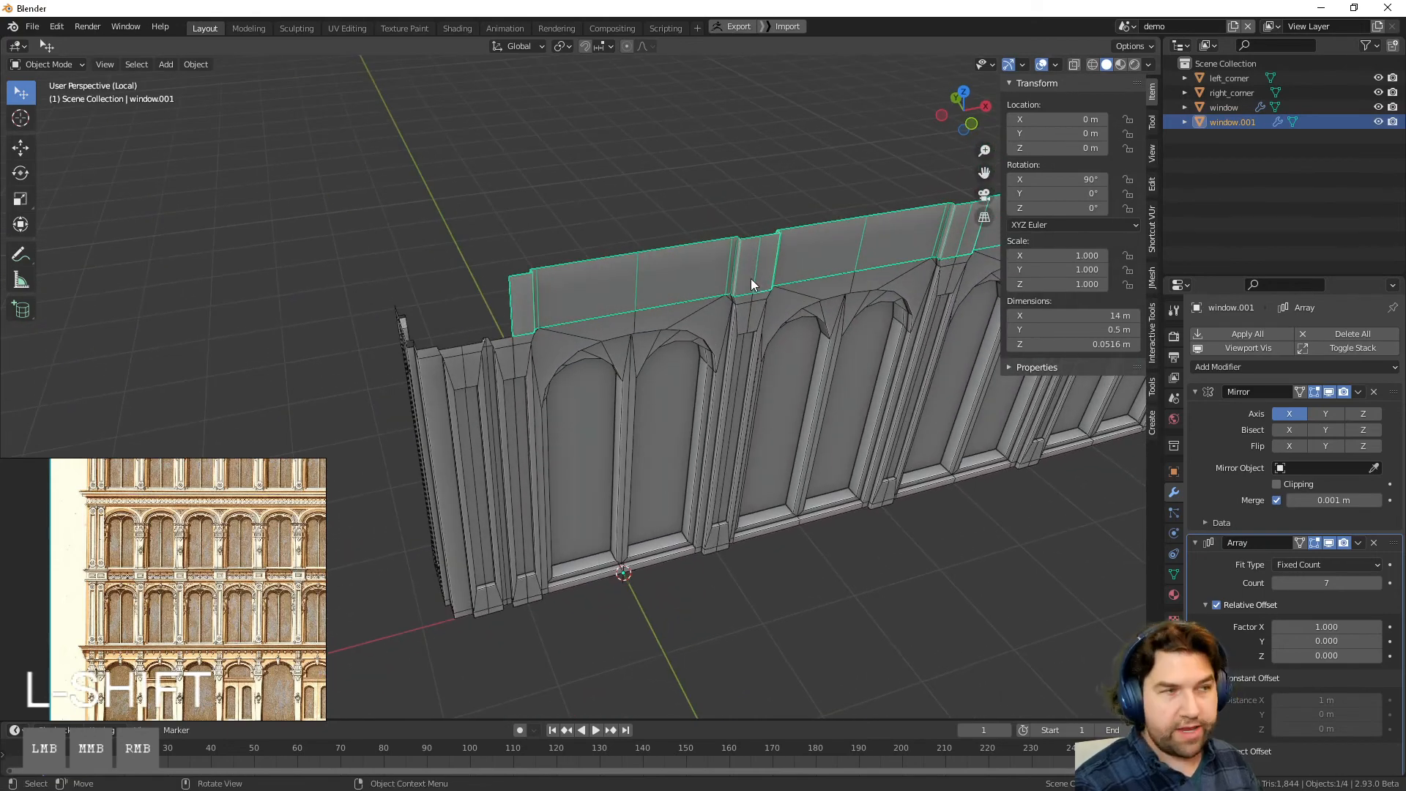
pyautogui.scroll(1, 744, 455)
pyautogui.moveTo(678, 548); pyautogui.dragTo(681, 541, button='middle')
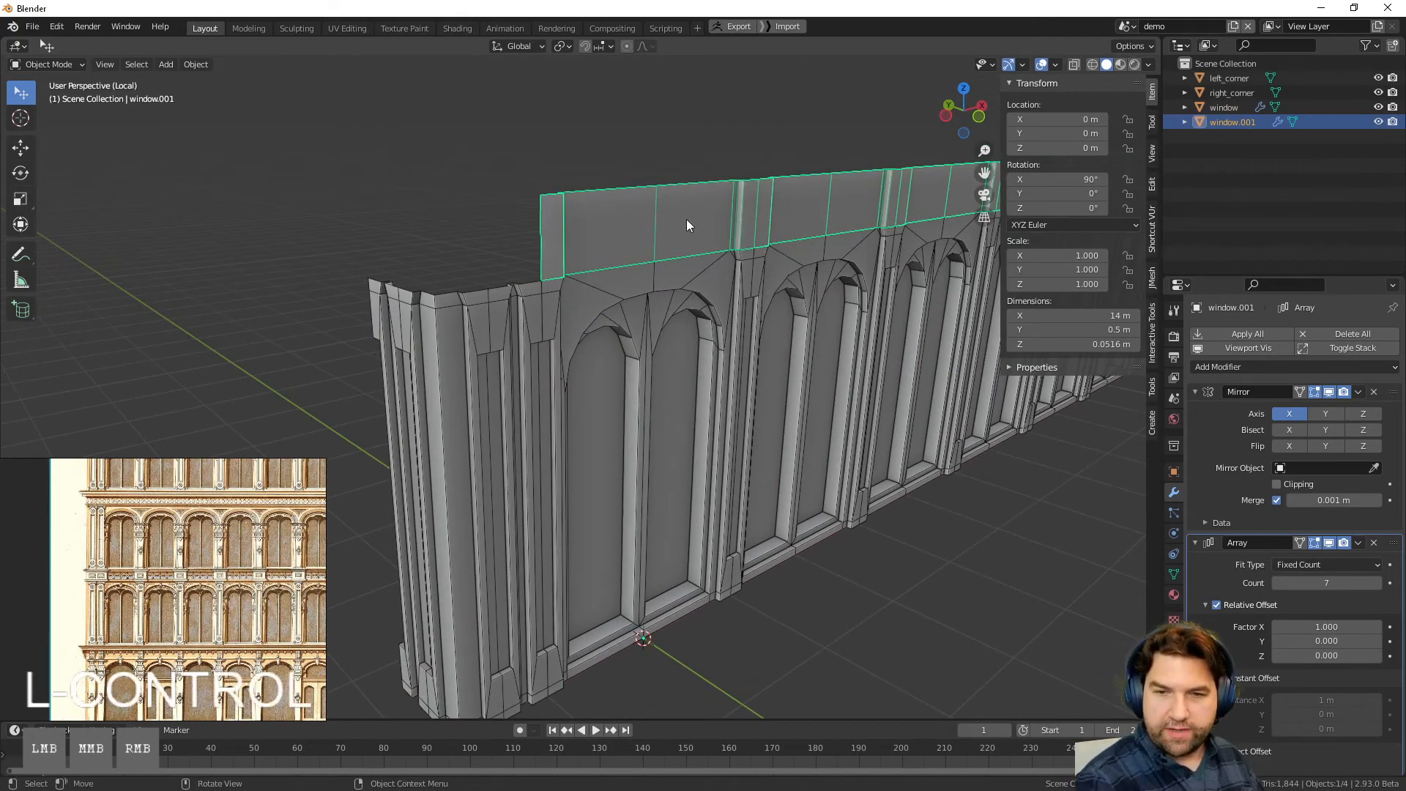
pyautogui.click(590, 160)
pyautogui.click(626, 220)
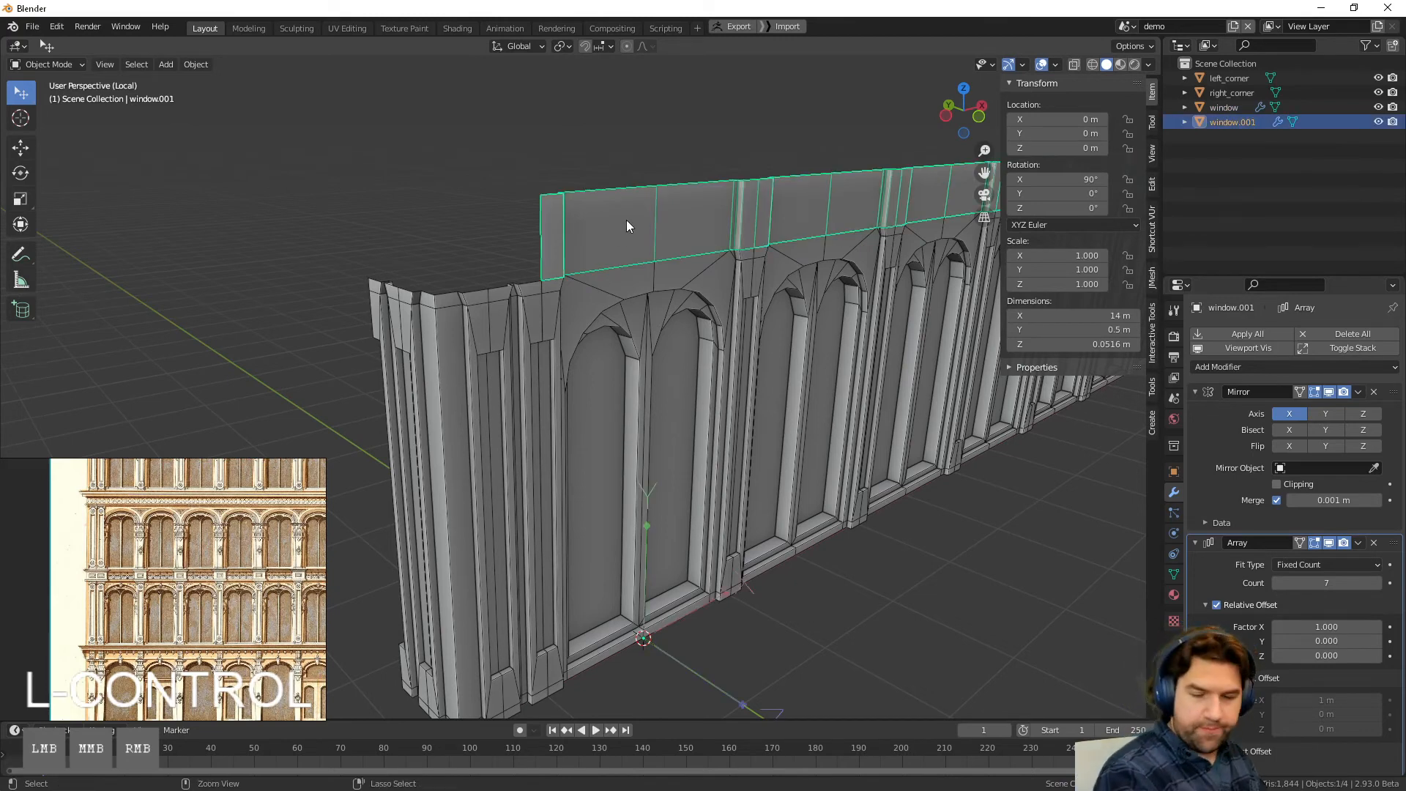
pyautogui.press('g')
pyautogui.press('z')
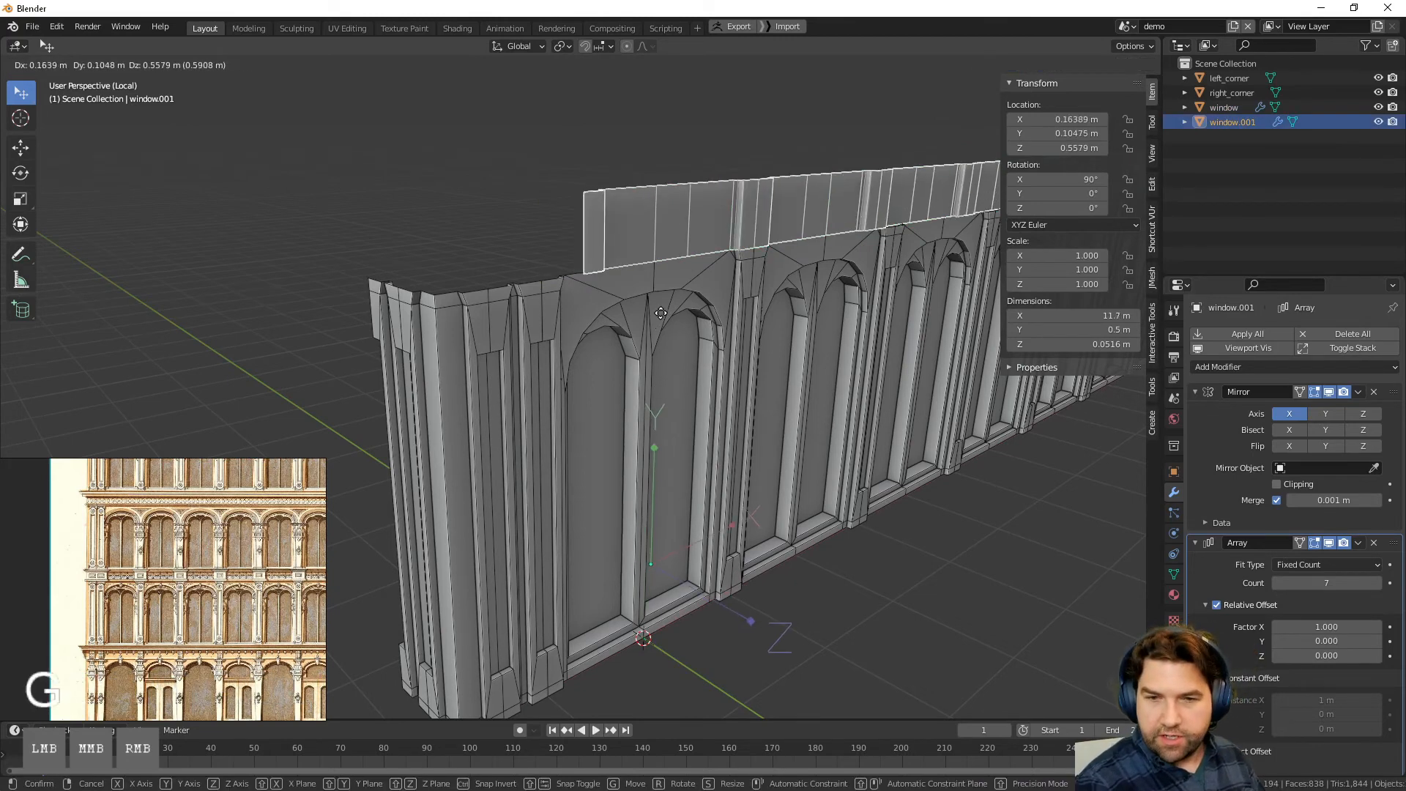
pyautogui.click(670, 161)
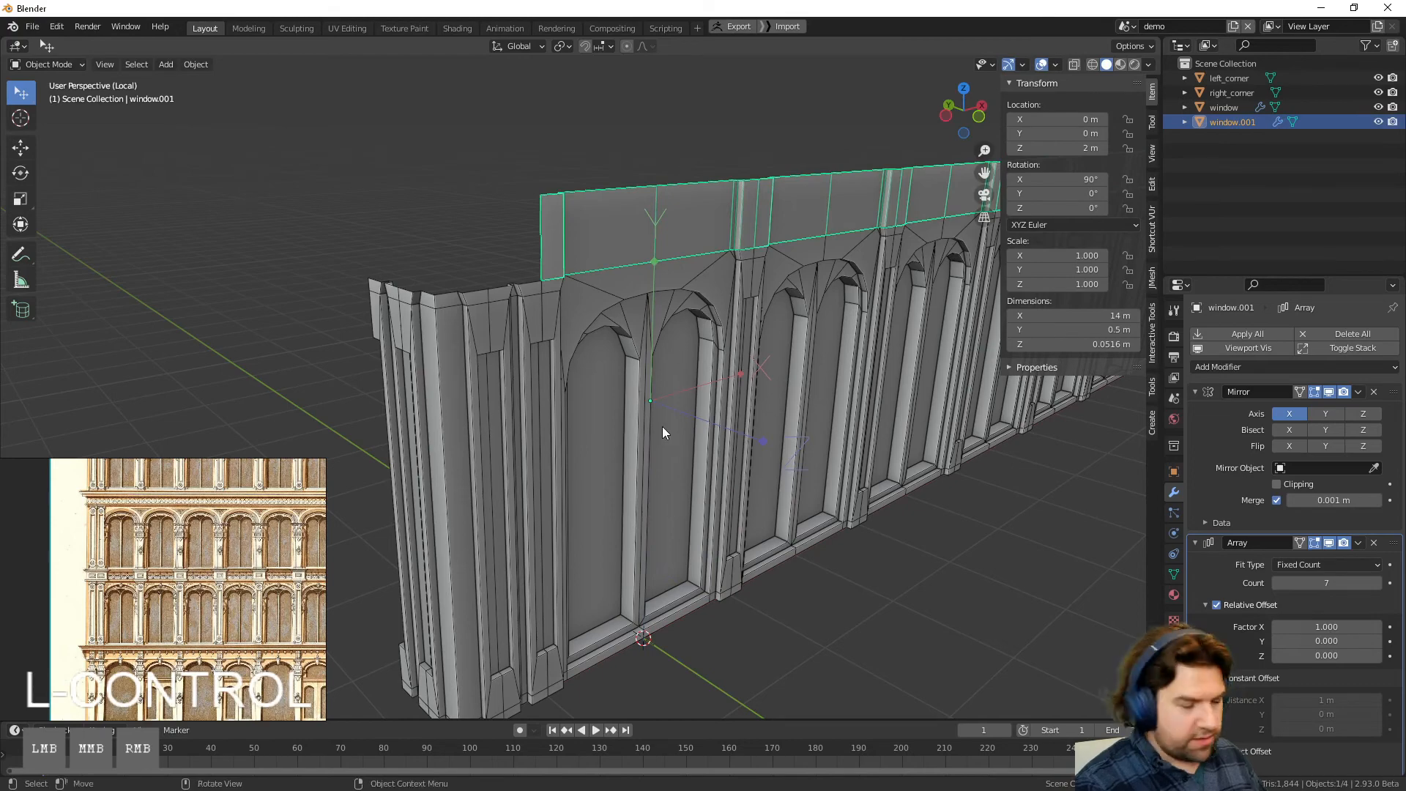
# Step: Raise the band's origin to 3 m on Z, level with the window's top, and turn off origin-only moving
pyautogui.press('g')
pyautogui.moveTo(662, 384); pyautogui.dragTo(653, 275, button='middle')
pyautogui.keyDown('ctrl'); pyautogui.click(651, 261); pyautogui.keyUp('ctrl')
pyautogui.moveTo(694, 421); pyautogui.dragTo(760, 436, button='middle')
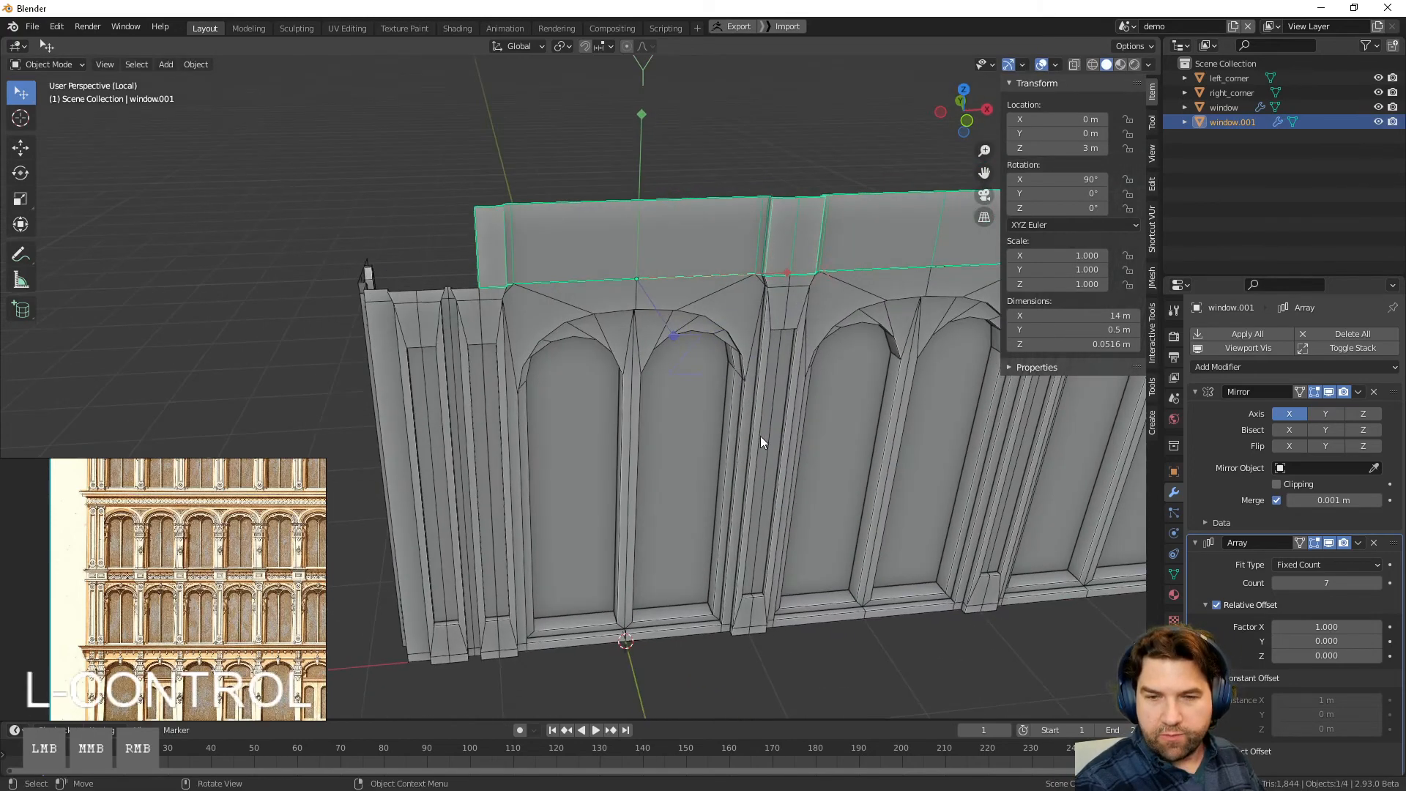
pyautogui.hotkey('ctrl', 'Tab')
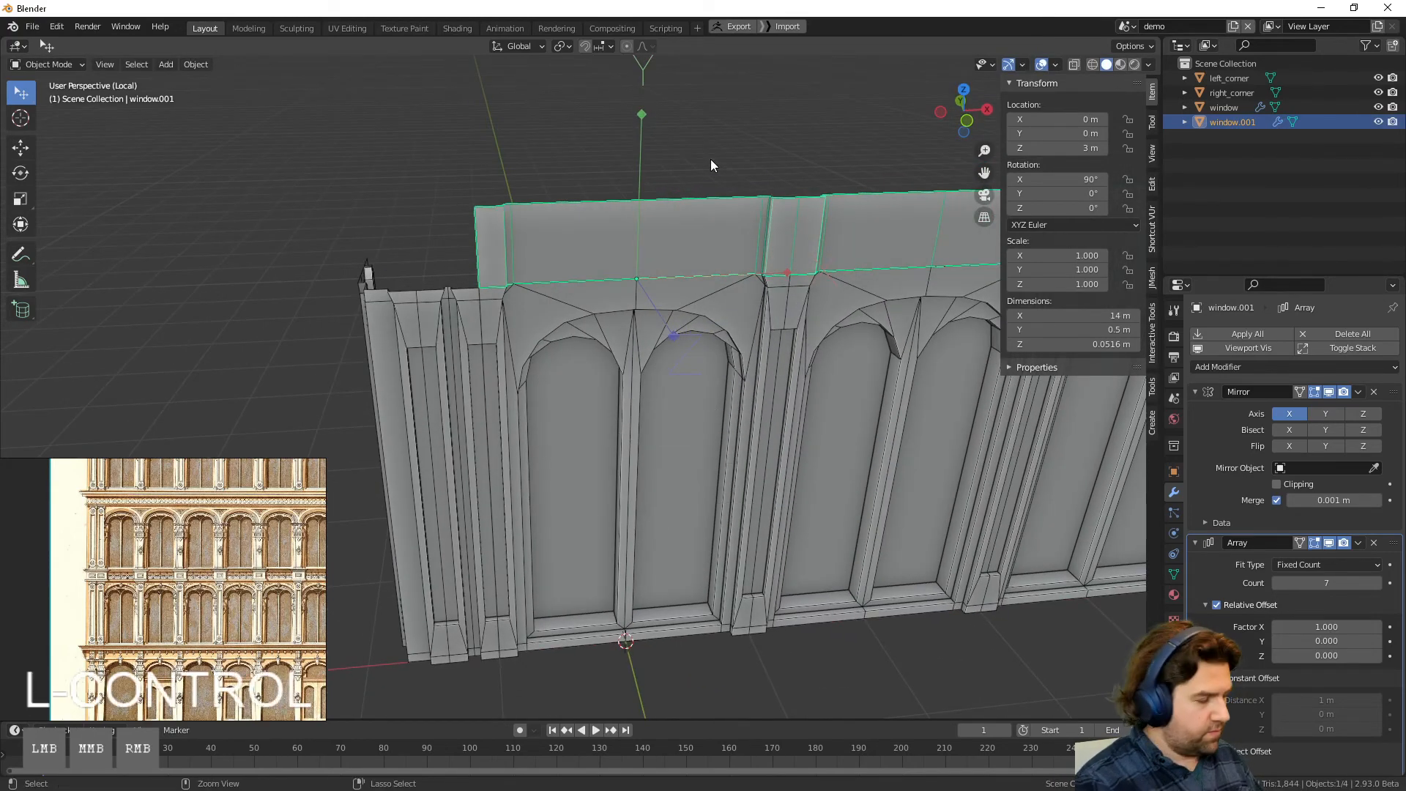
# Step: Enlarge the reference around the horizontal band and dissolve the extra vertical edge beside the pillar block on the band's mesh
pyautogui.scroll(2, 218, 578)
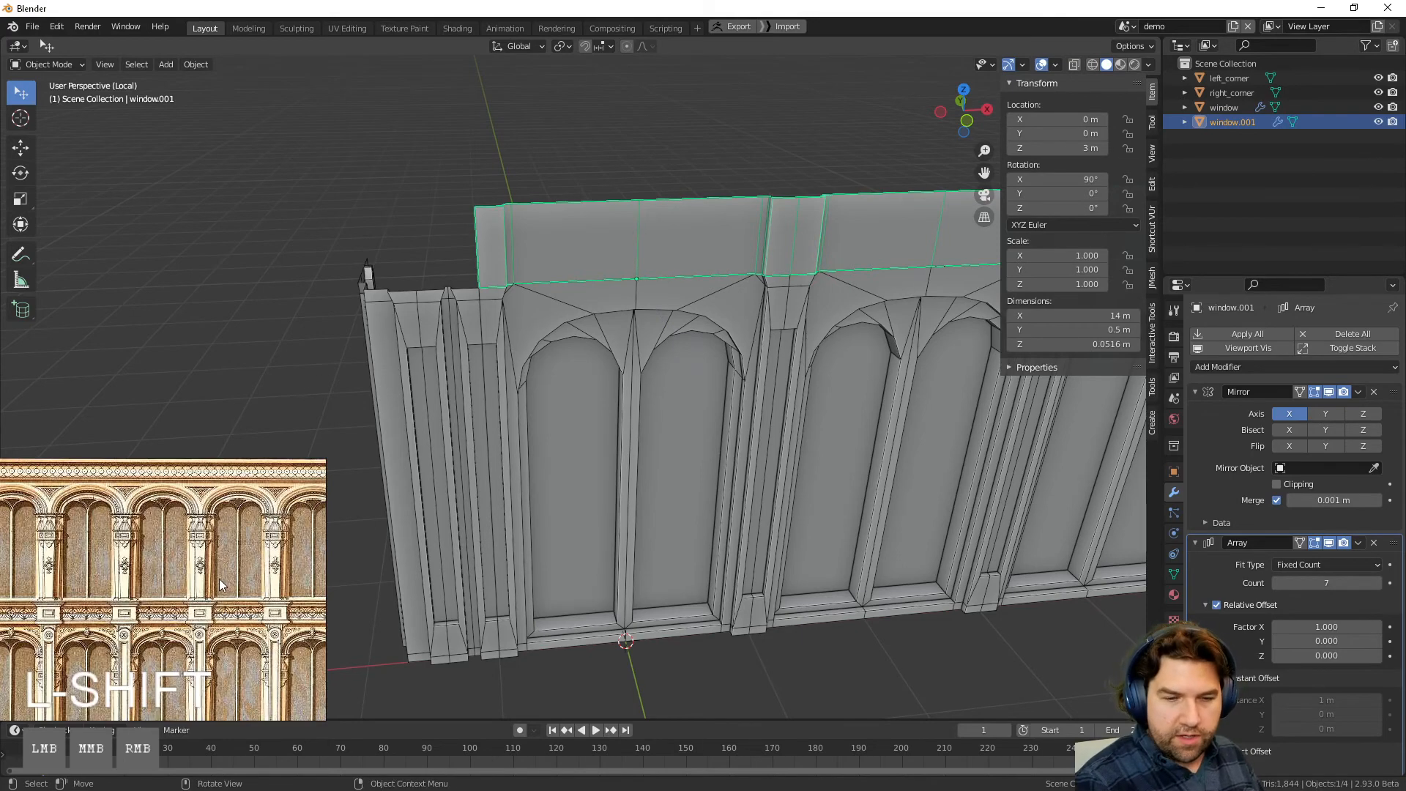
pyautogui.scroll(5, 203, 560)
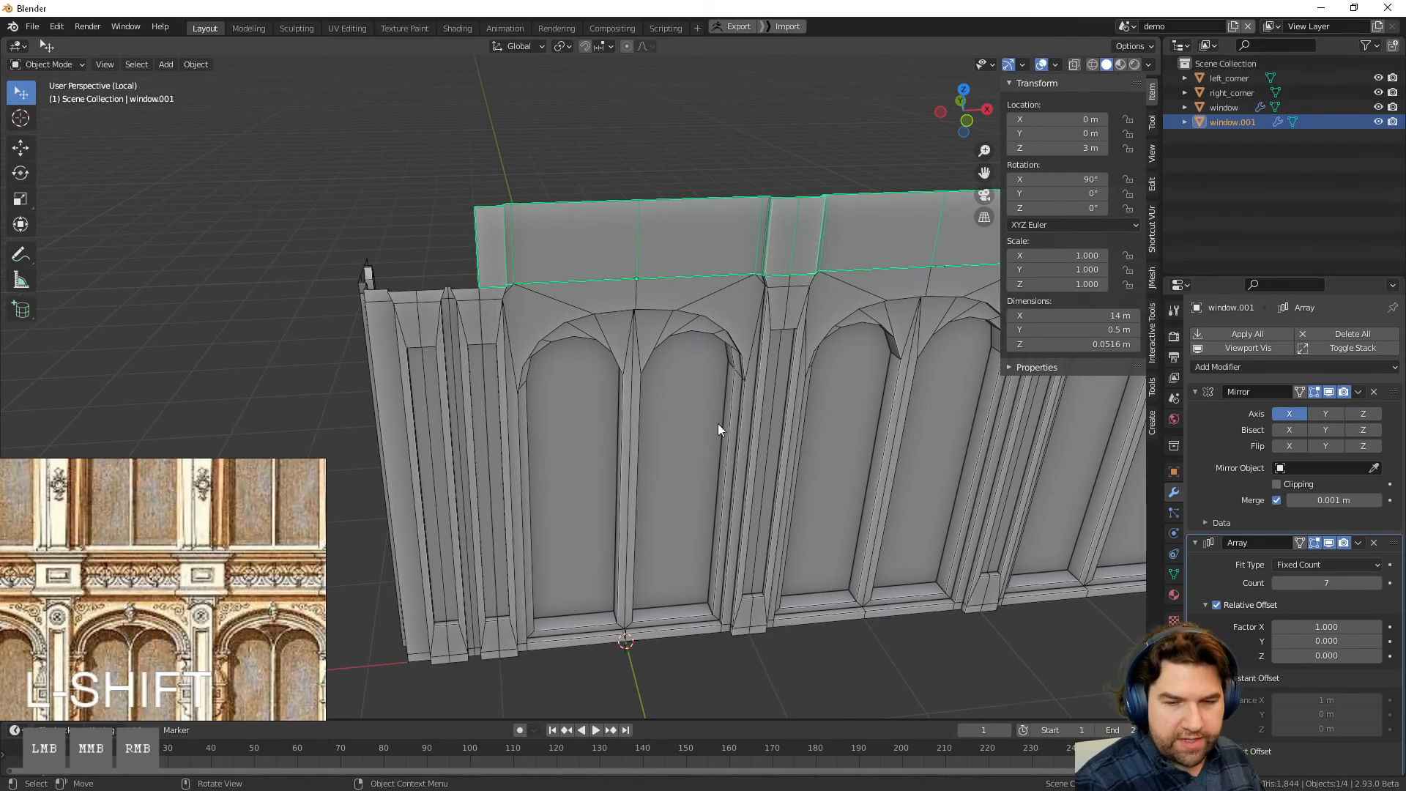
pyautogui.moveTo(717, 424); pyautogui.dragTo(702, 330, button='middle')
pyautogui.scroll(4, 656, 384)
pyautogui.click(702, 329)
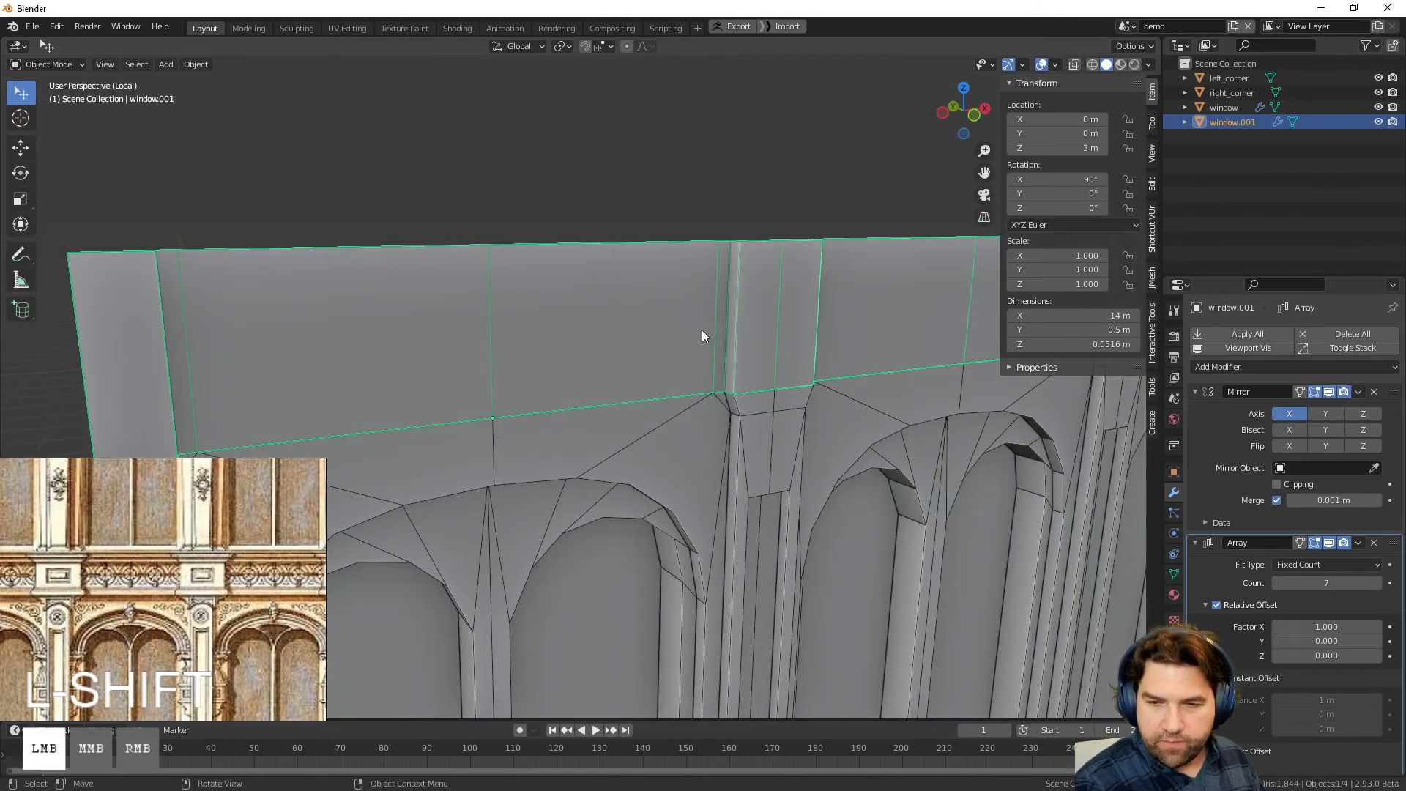
pyautogui.press('Tab')
pyautogui.click(717, 330)
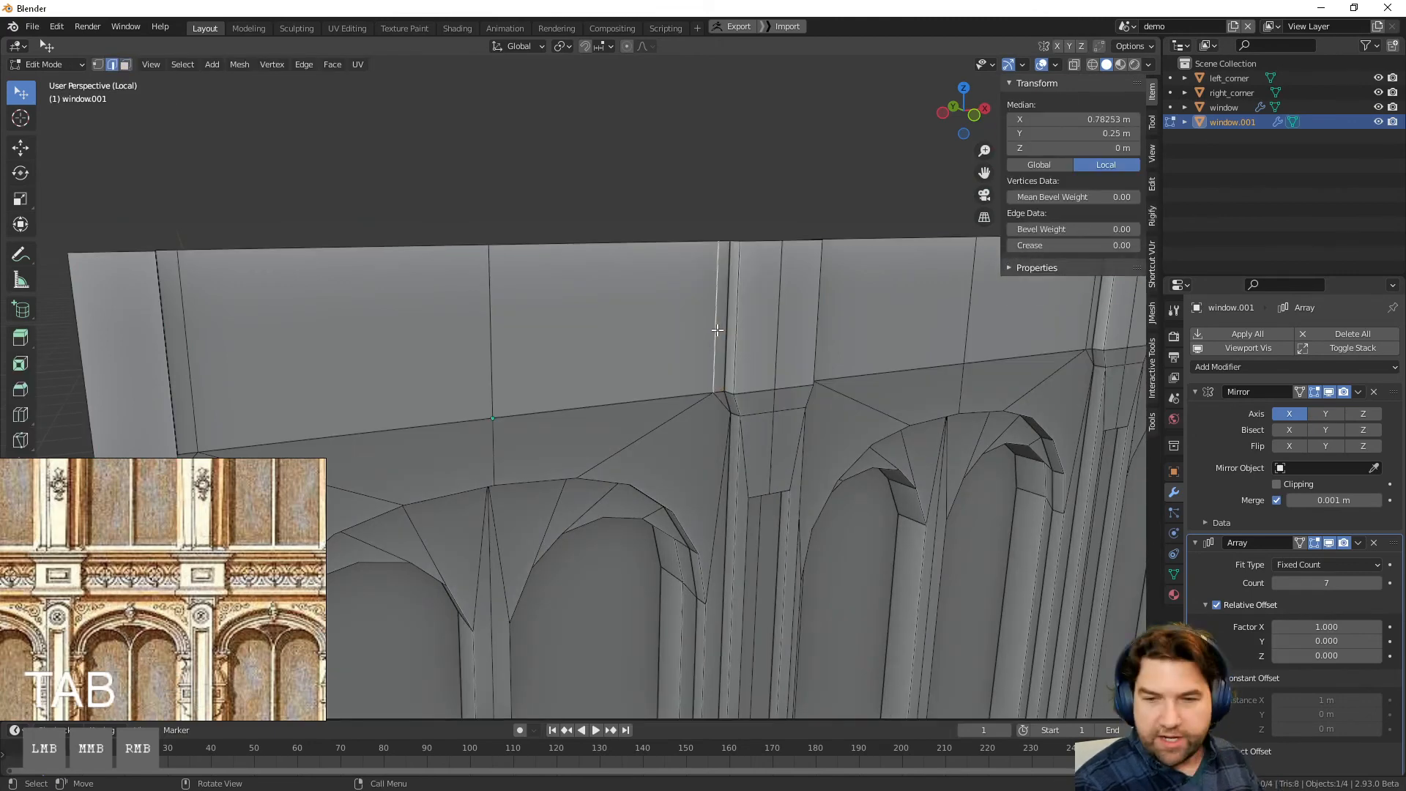
pyautogui.scroll(3, 740, 356)
pyautogui.hotkey('ctrl', 'x')
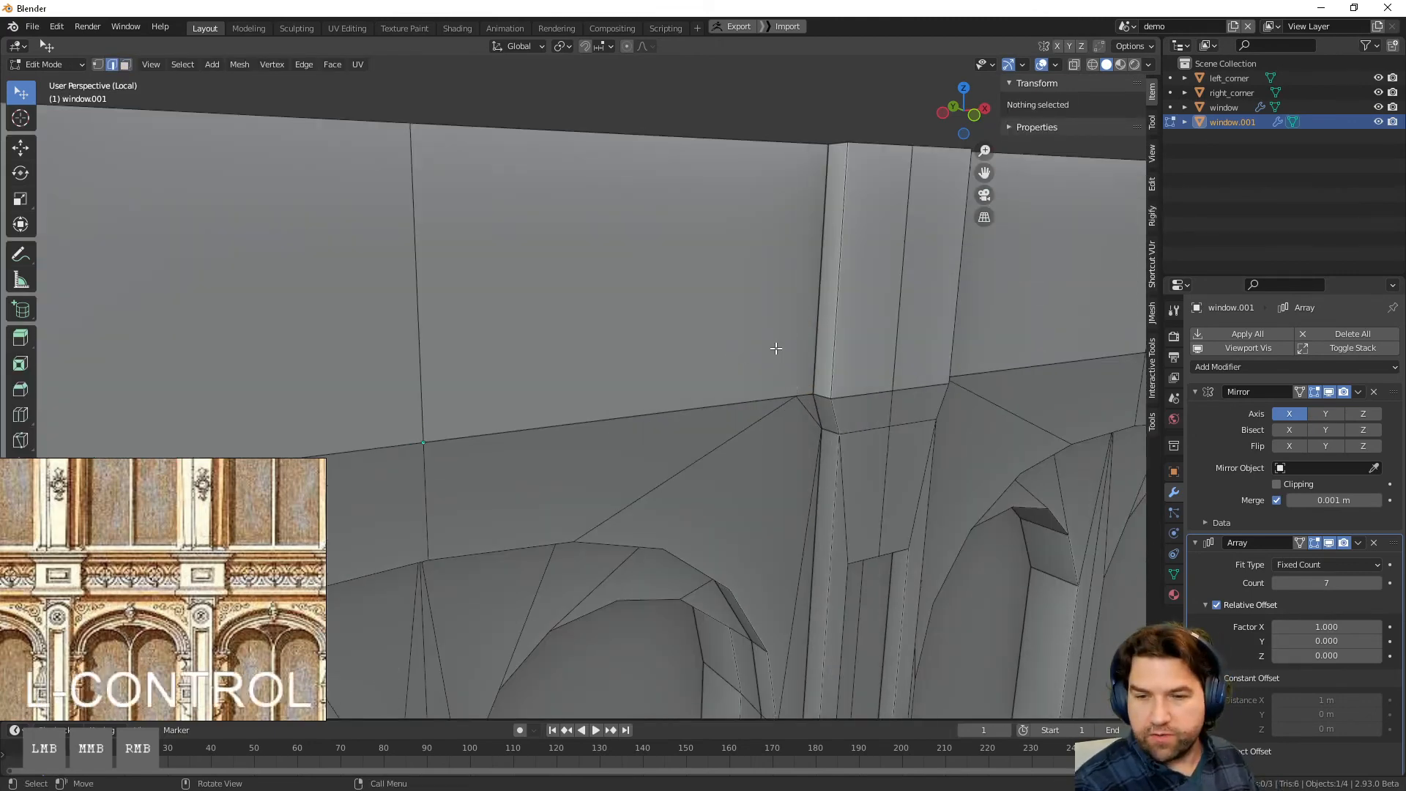
# Step: Widen the pillar block on the band by moving its side face about 0.1 m outward along X
pyautogui.press('3')
pyautogui.click(825, 309)
pyautogui.scroll(-3, 830, 333)
pyautogui.moveTo(832, 339); pyautogui.dragTo(808, 412, button='middle')
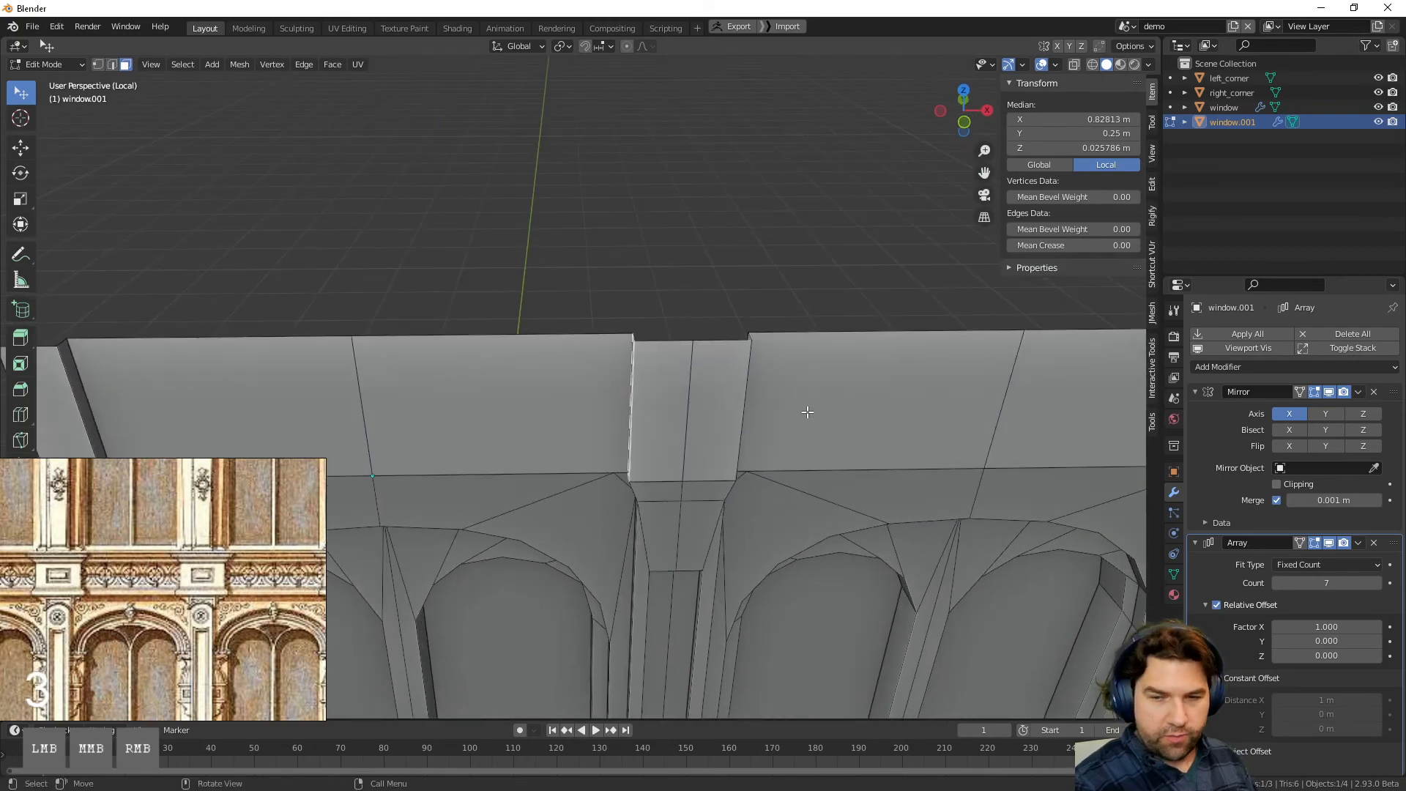
pyautogui.press('g')
pyautogui.press('x')
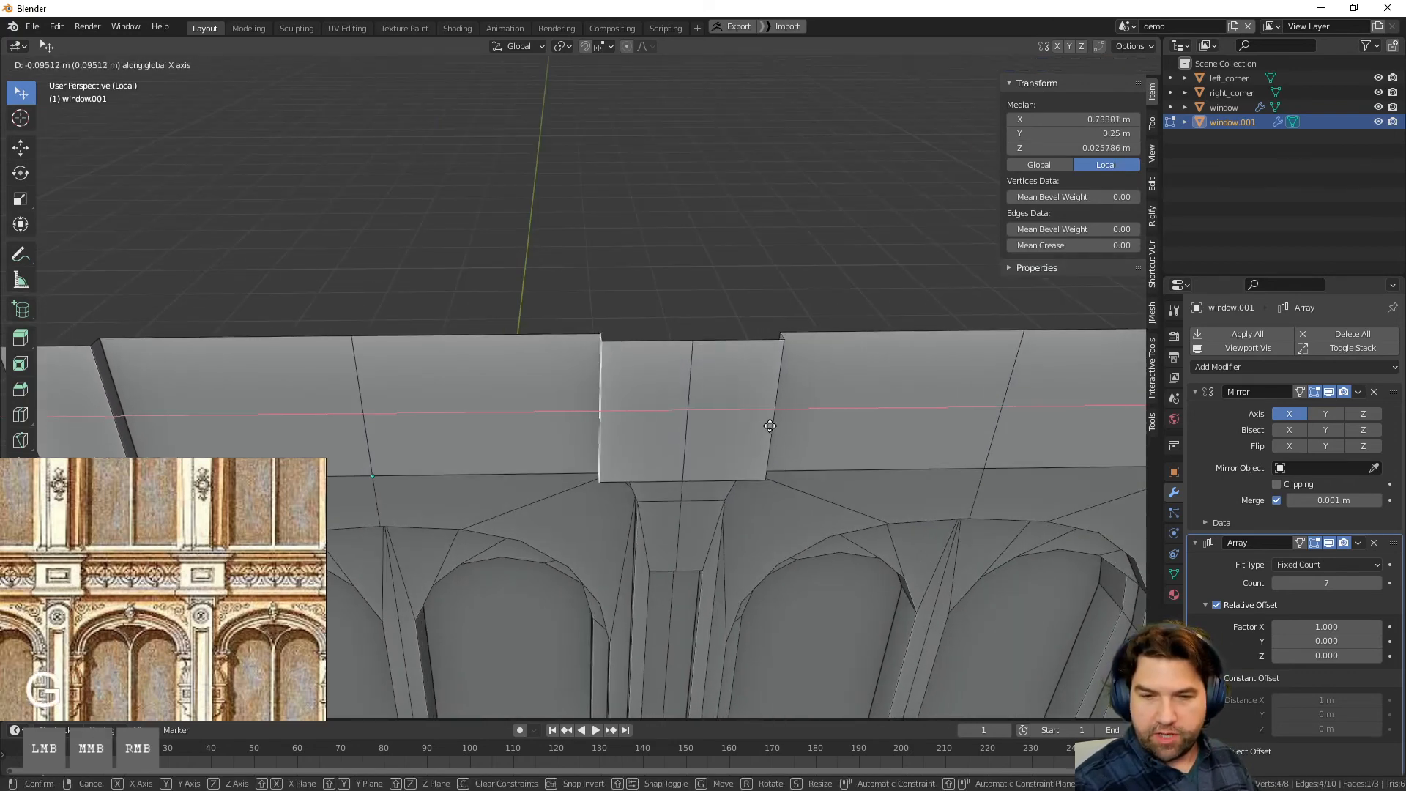
pyautogui.click(768, 423)
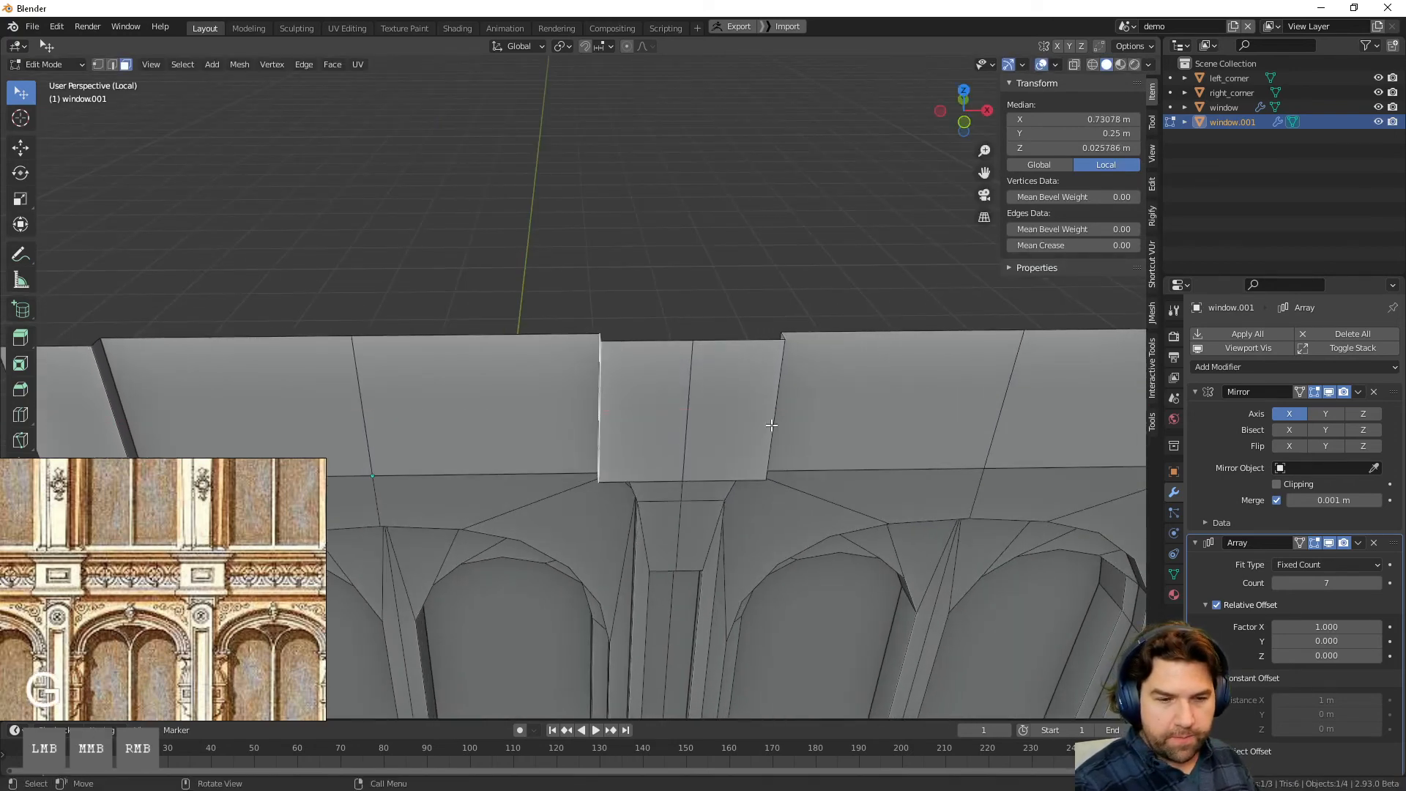
# Step: Add a horizontal loop cut through the band and bevel it about 0.196 m wide to form narrow upper and lower strips
pyautogui.moveTo(611, 473); pyautogui.dragTo(810, 256, button='middle')
pyautogui.hotkey('ctrl', 'r')
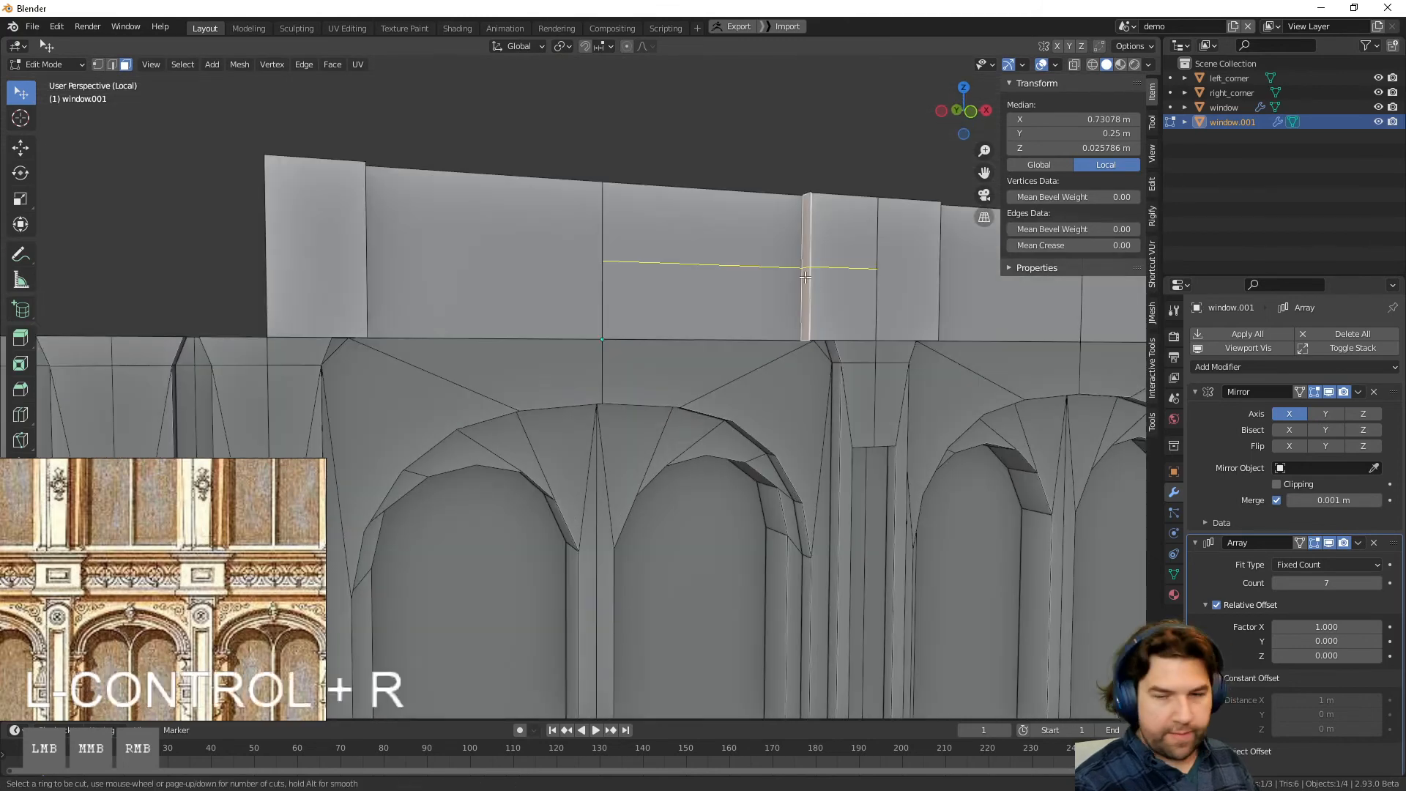
pyautogui.click(810, 253)
pyautogui.click(815, 258)
pyautogui.hotkey('ctrl', 'b')
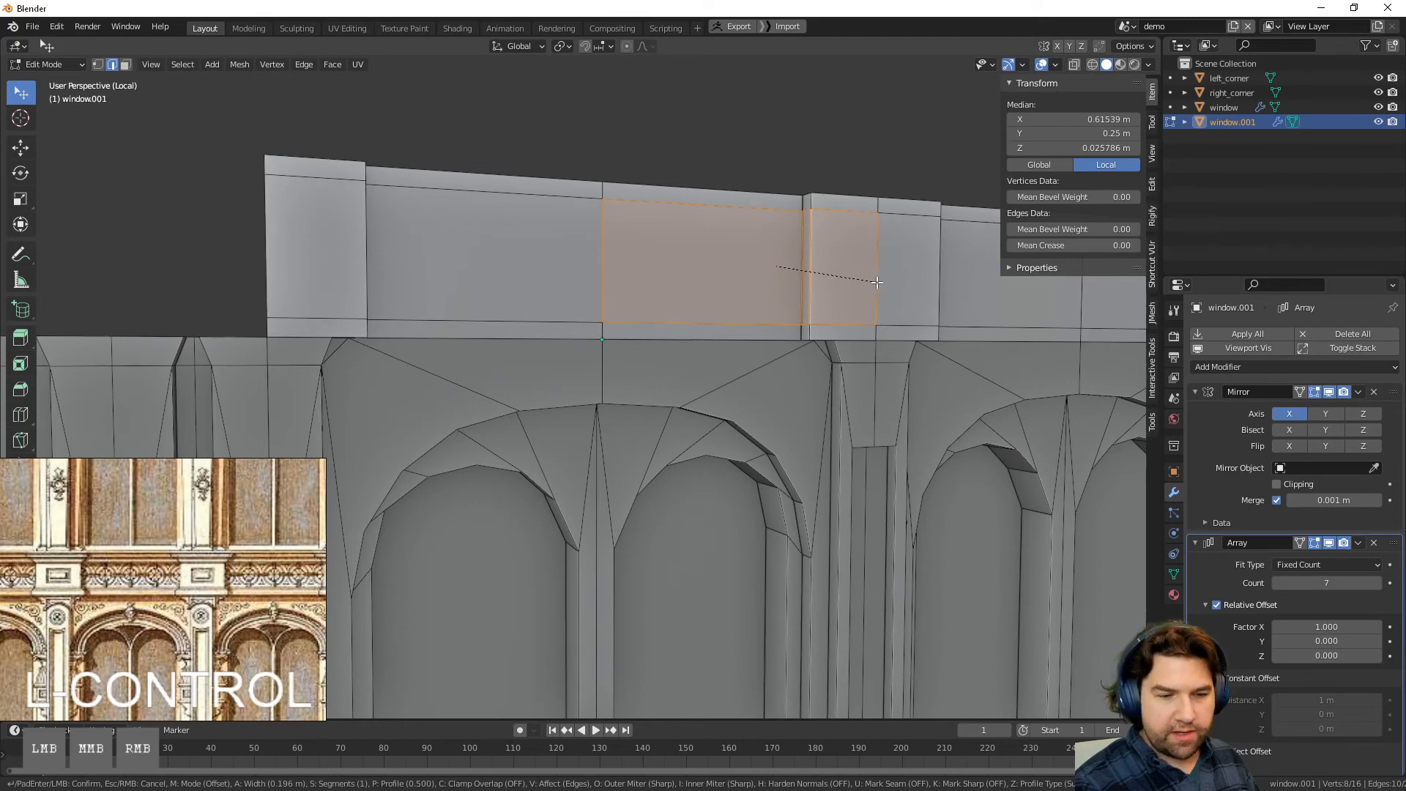
pyautogui.click(875, 284)
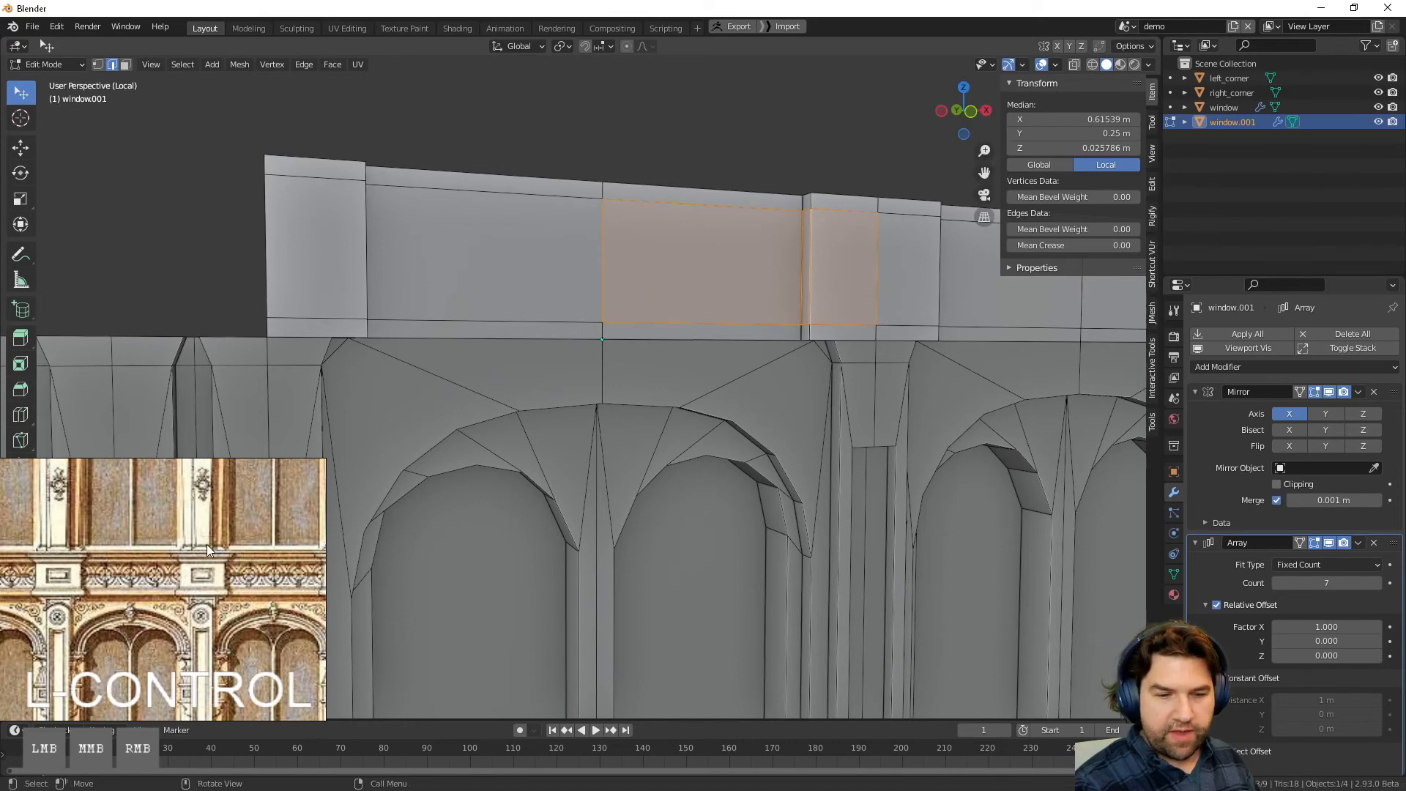
# Step: Select the narrow upper and lower strip faces along the band, including those on the pillar block's front and side
pyautogui.moveTo(835, 376); pyautogui.dragTo(677, 276, button='middle')
pyautogui.click(840, 326)
pyautogui.keyDown('alt'); pyautogui.click(847, 324); pyautogui.keyUp('alt')
pyautogui.press('3')
pyautogui.click(679, 260)
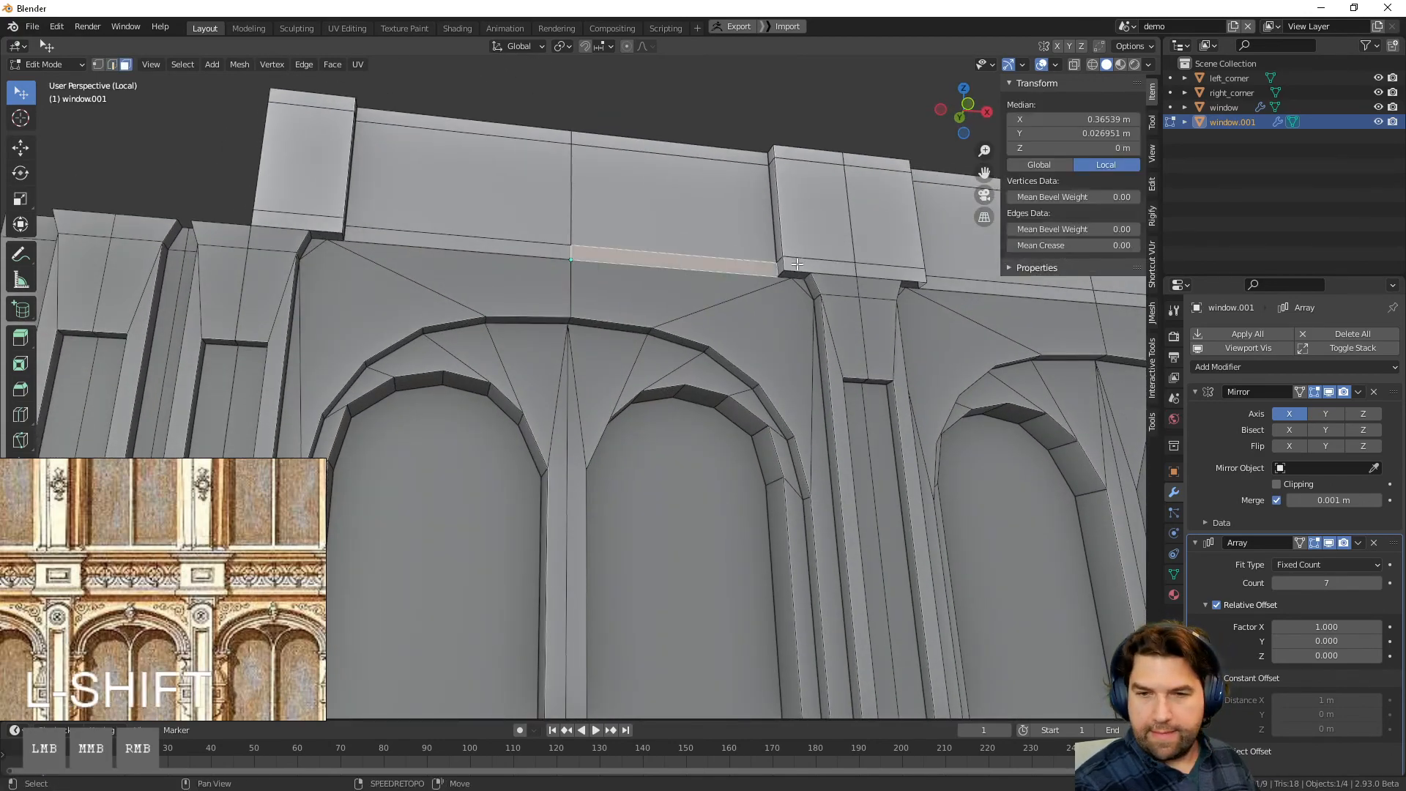
pyautogui.keyDown('shift'); pyautogui.click(813, 266); pyautogui.keyUp('shift')
pyautogui.keyDown('shift'); pyautogui.click(781, 266); pyautogui.keyUp('shift')
pyautogui.keyDown('shift'); pyautogui.click(809, 155); pyautogui.keyUp('shift')
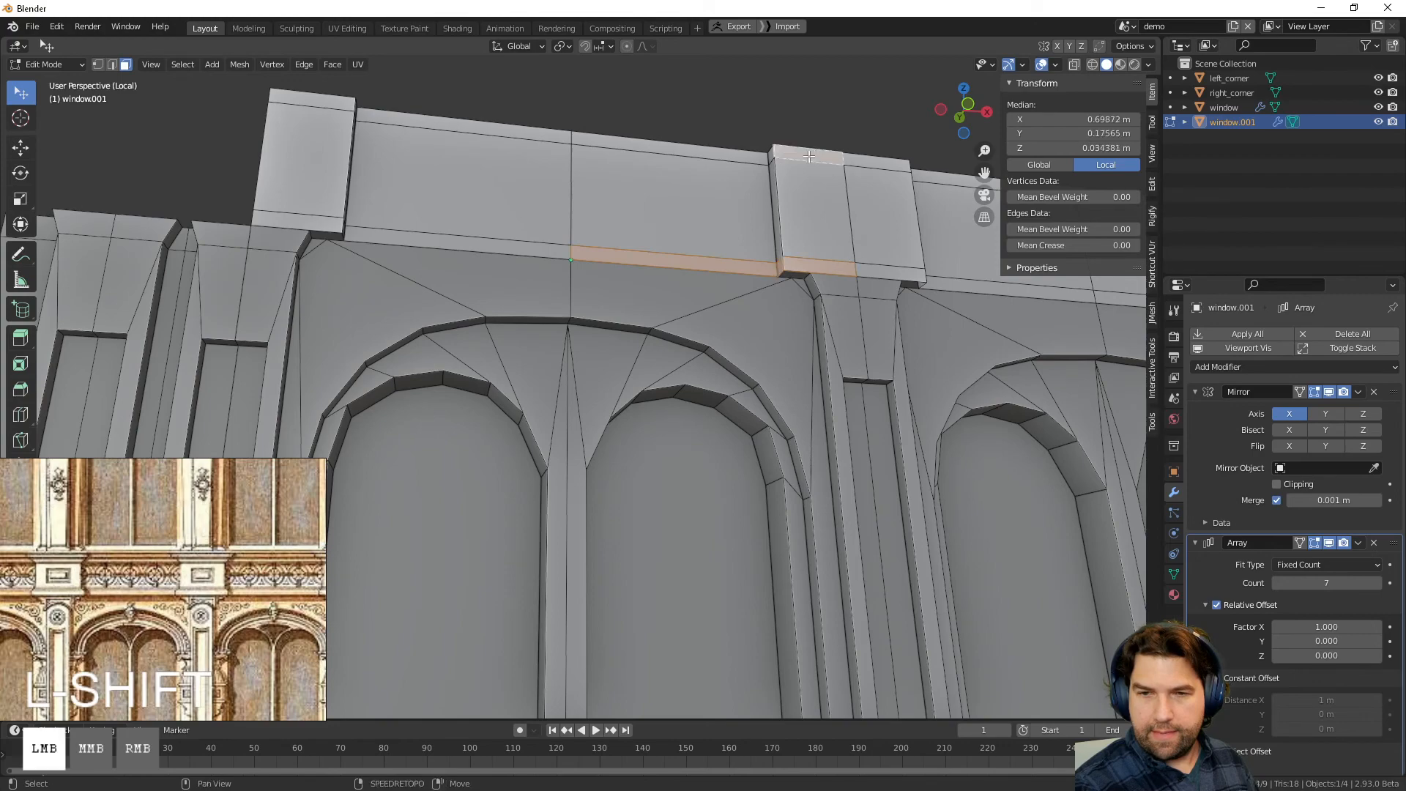
pyautogui.keyDown('shift'); pyautogui.click(701, 159); pyautogui.keyUp('shift')
pyautogui.moveTo(695, 307); pyautogui.dragTo(797, 292, button='middle')
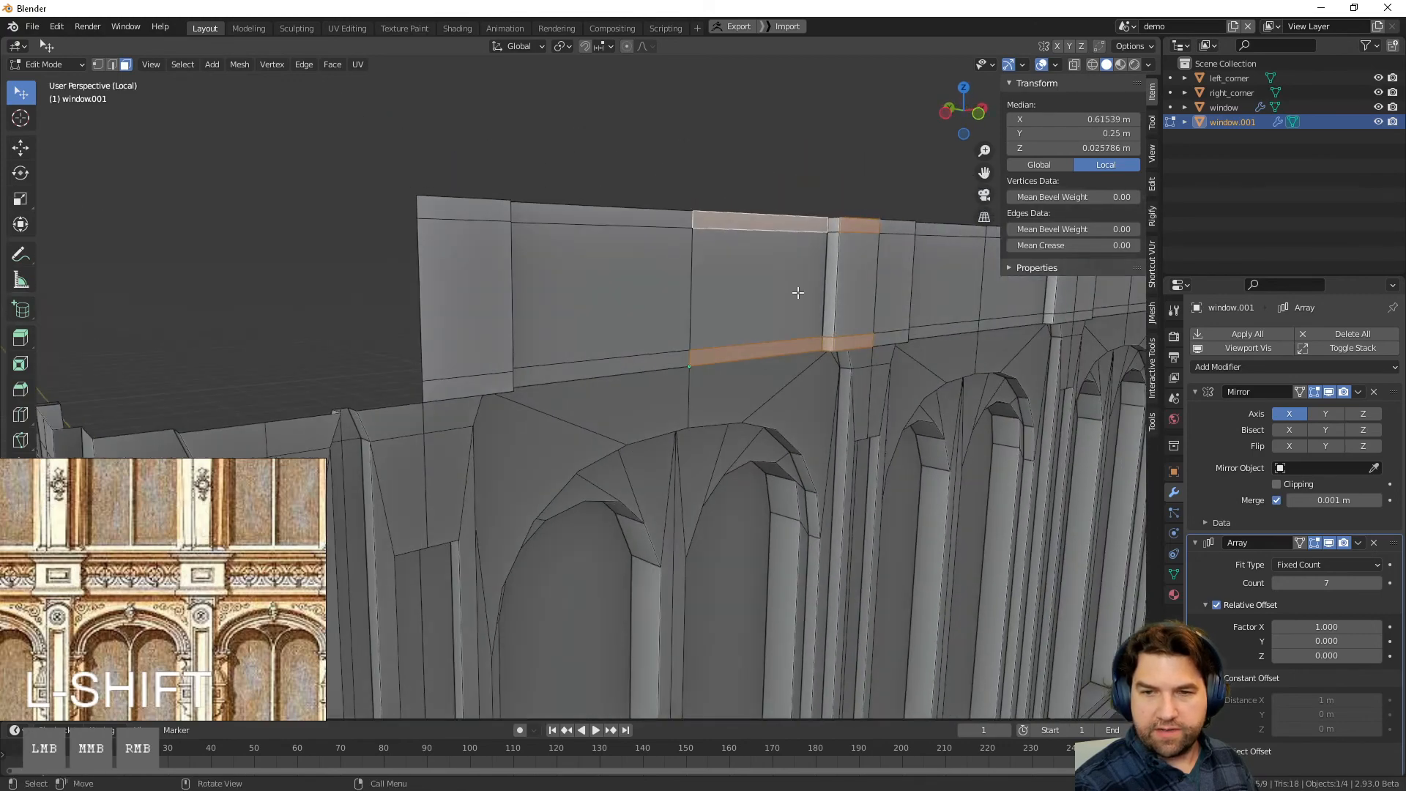
pyautogui.keyDown('shift'); pyautogui.click(837, 217); pyautogui.keyUp('shift')
pyautogui.moveTo(837, 220); pyautogui.dragTo(733, 390, button='middle')
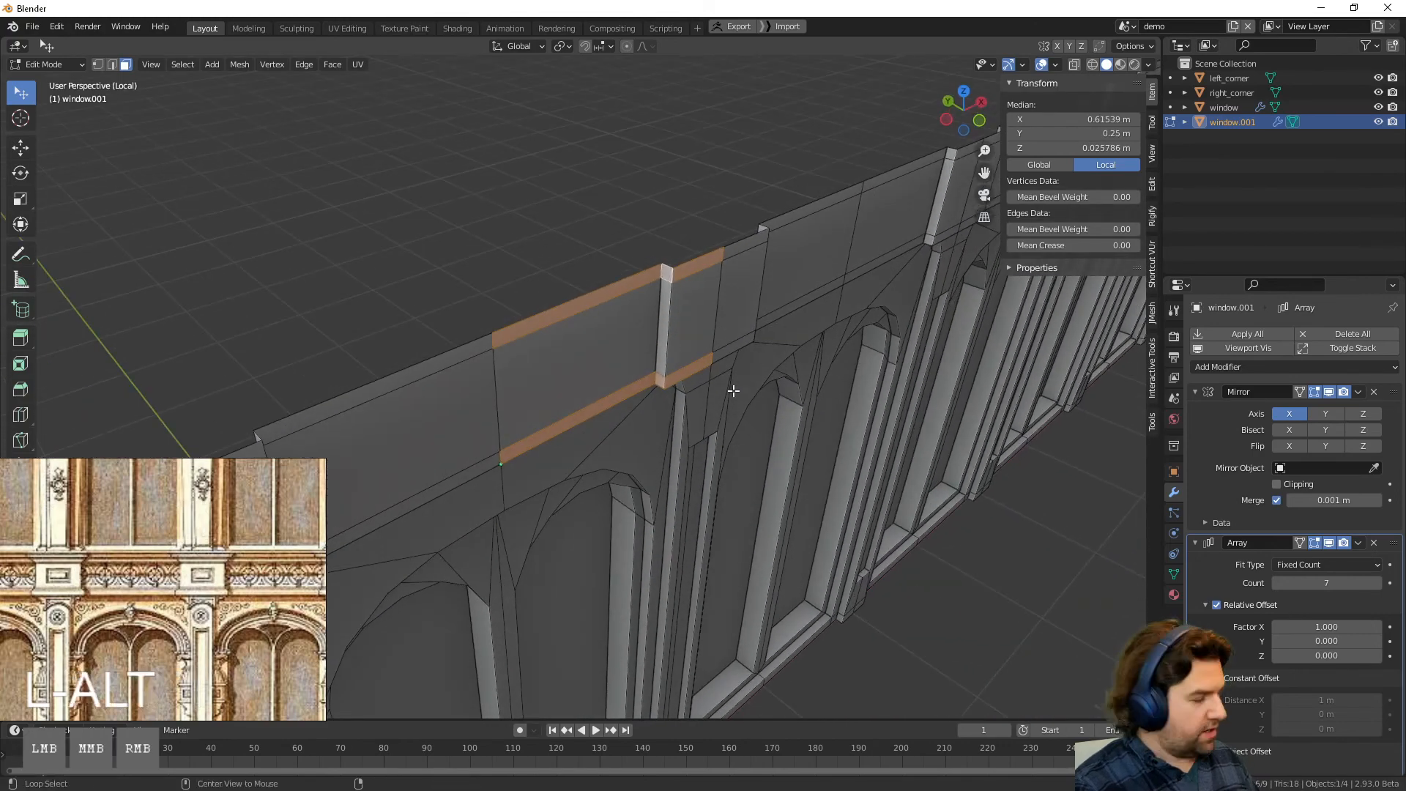
# Step: Extrude the selected strips outward along their normals with Offset Even enabled, reducing the offset below 0.135 m
pyautogui.hotkey('alt', 'e')
pyautogui.click(736, 387)
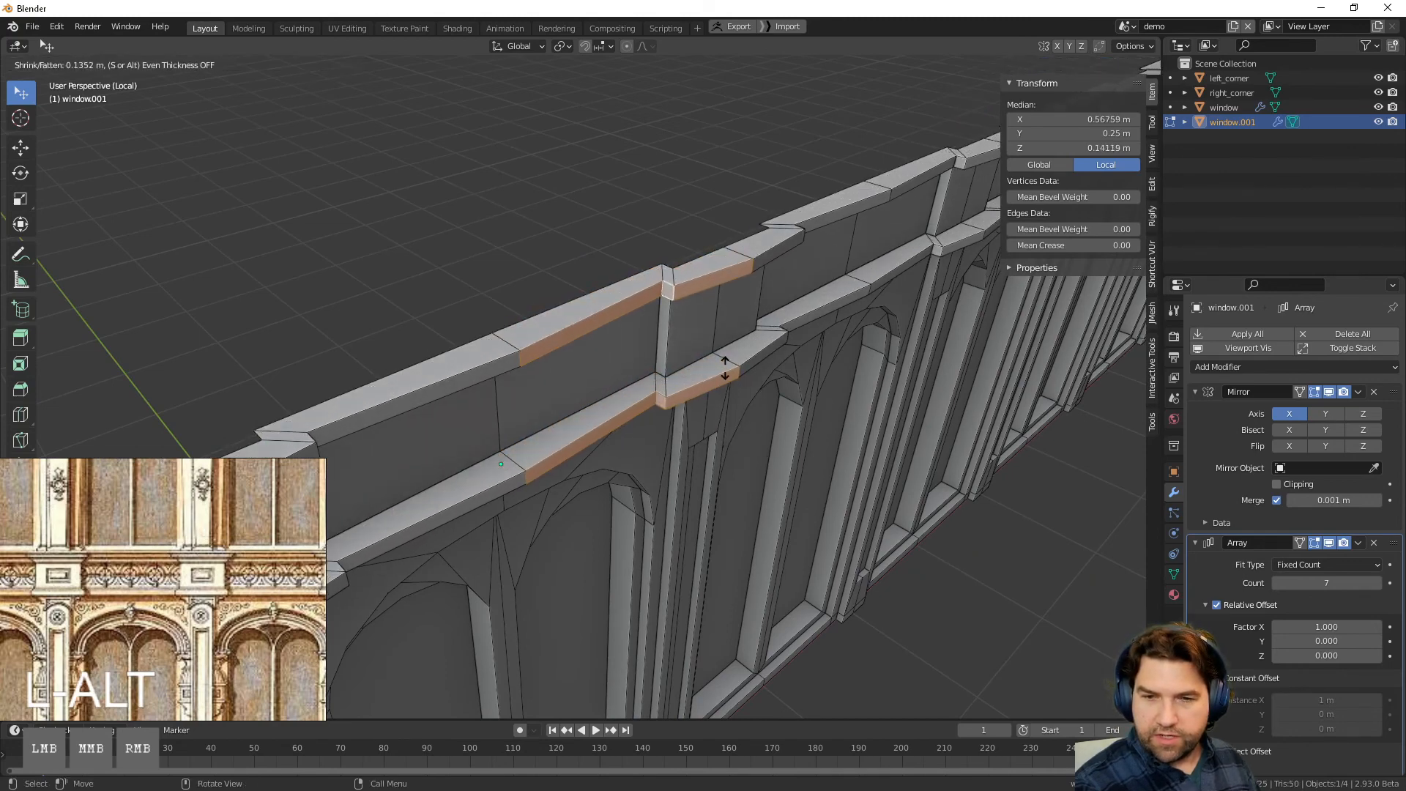
pyautogui.click(725, 368)
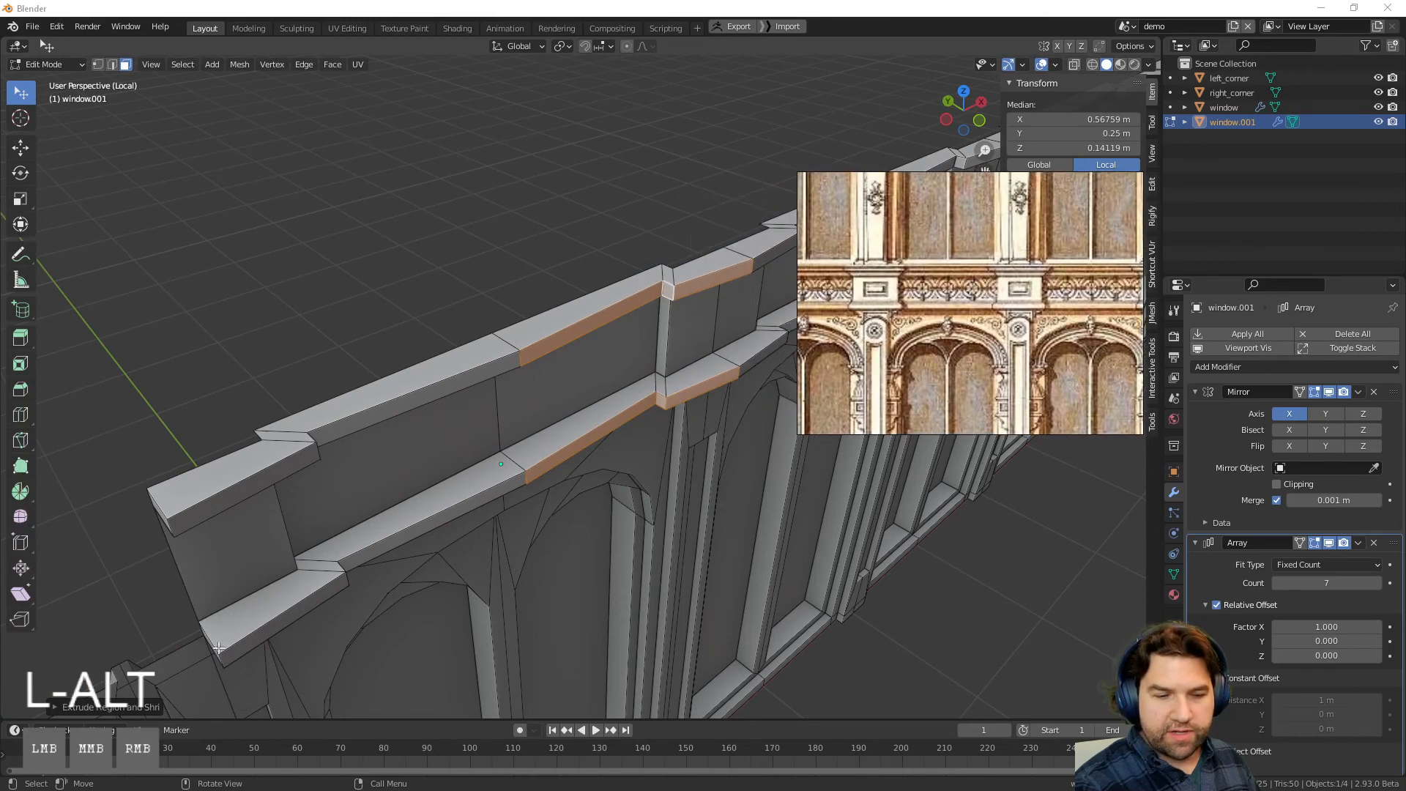
pyautogui.click(54, 705)
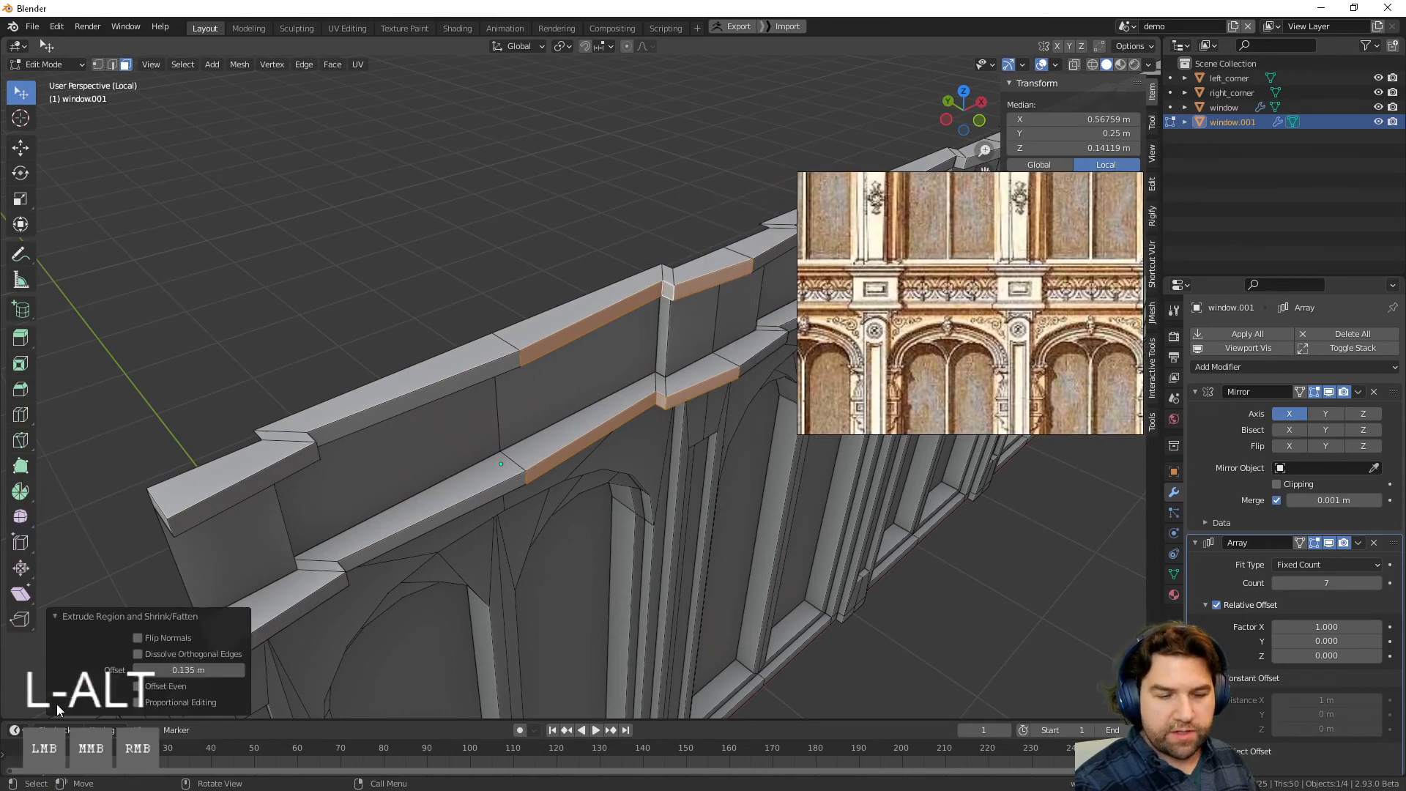
pyautogui.click(136, 687)
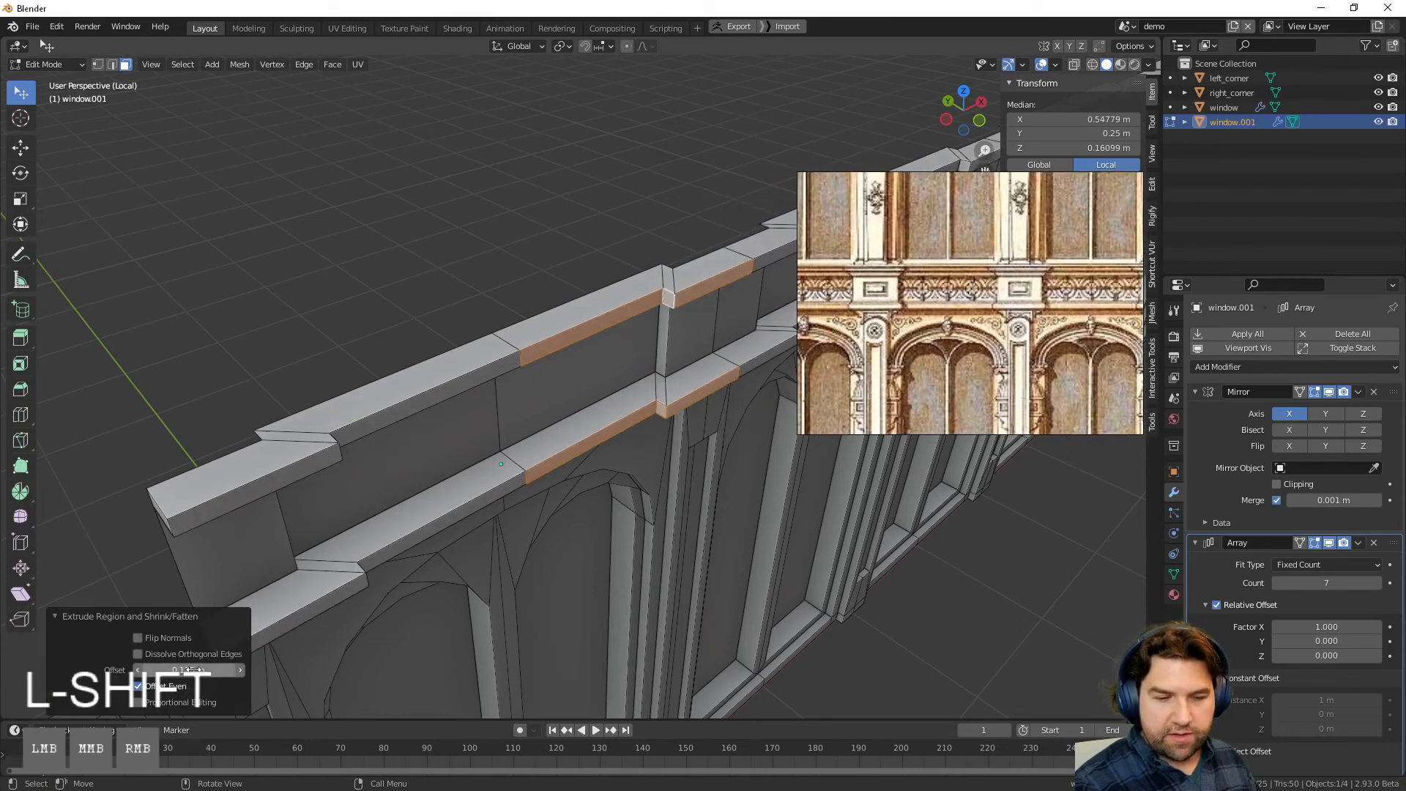
pyautogui.keyDown('shift'); pyautogui.moveTo(189, 670); pyautogui.dragTo(139, 670); pyautogui.keyUp('shift')
# Step: Move the side faces of the pillar block and its upper and lower trim about 0.025 m outward along X
pyautogui.moveTo(921, 348); pyautogui.dragTo(204, 265, button='right')
pyautogui.moveTo(633, 542); pyautogui.dragTo(560, 454, button='middle')
pyautogui.keyDown('shift'); pyautogui.moveTo(648, 381); pyautogui.dragTo(693, 478, button='middle'); pyautogui.keyUp('shift')
pyautogui.click(683, 363)
pyautogui.scroll(2, 684, 361)
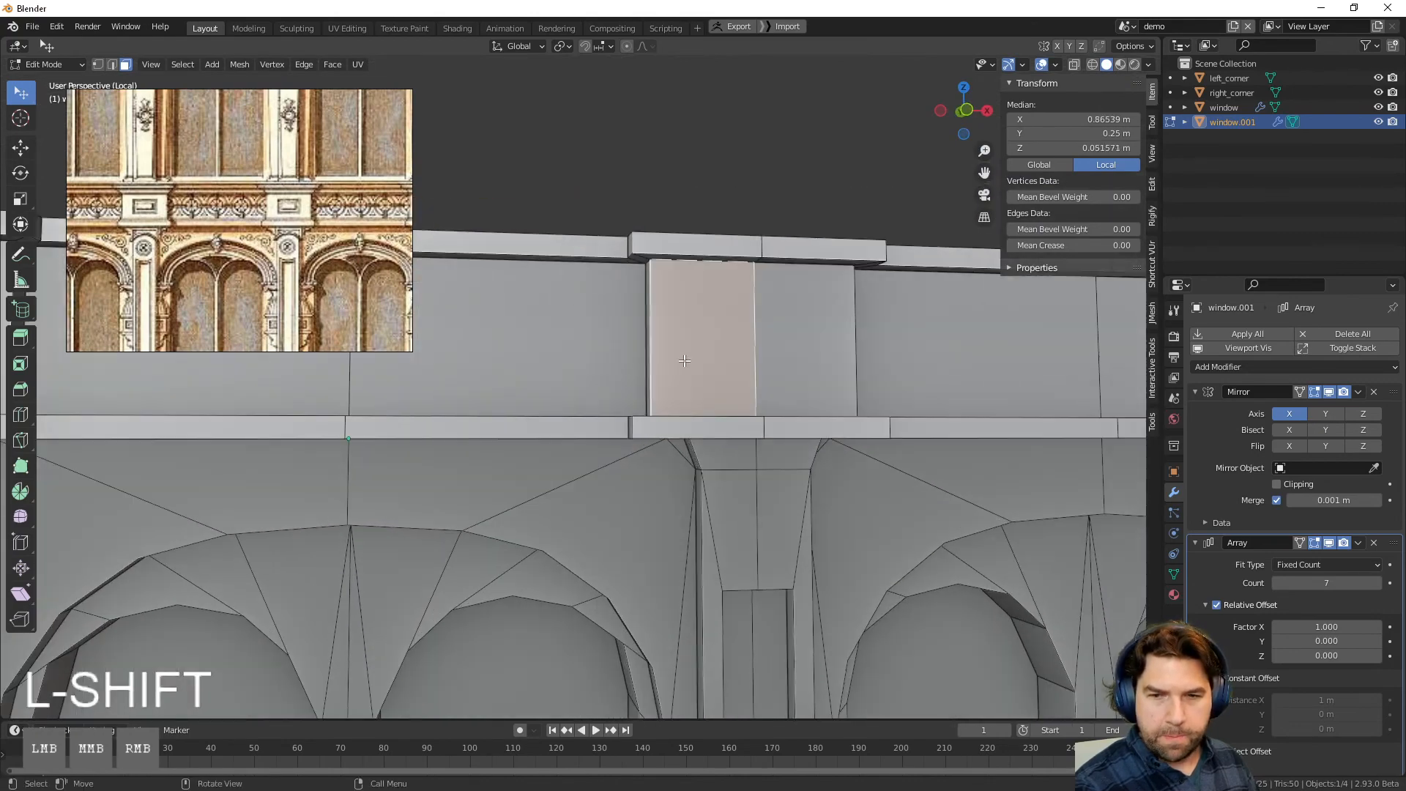
pyautogui.moveTo(645, 359); pyautogui.dragTo(734, 279, button='middle')
pyautogui.click(738, 272)
pyautogui.keyDown('shift'); pyautogui.click(734, 280); pyautogui.keyUp('shift')
pyautogui.keyDown('shift'); pyautogui.click(743, 400); pyautogui.keyUp('shift')
pyautogui.moveTo(770, 430); pyautogui.dragTo(646, 345, button='middle')
pyautogui.press('g')
pyautogui.click(729, 448)
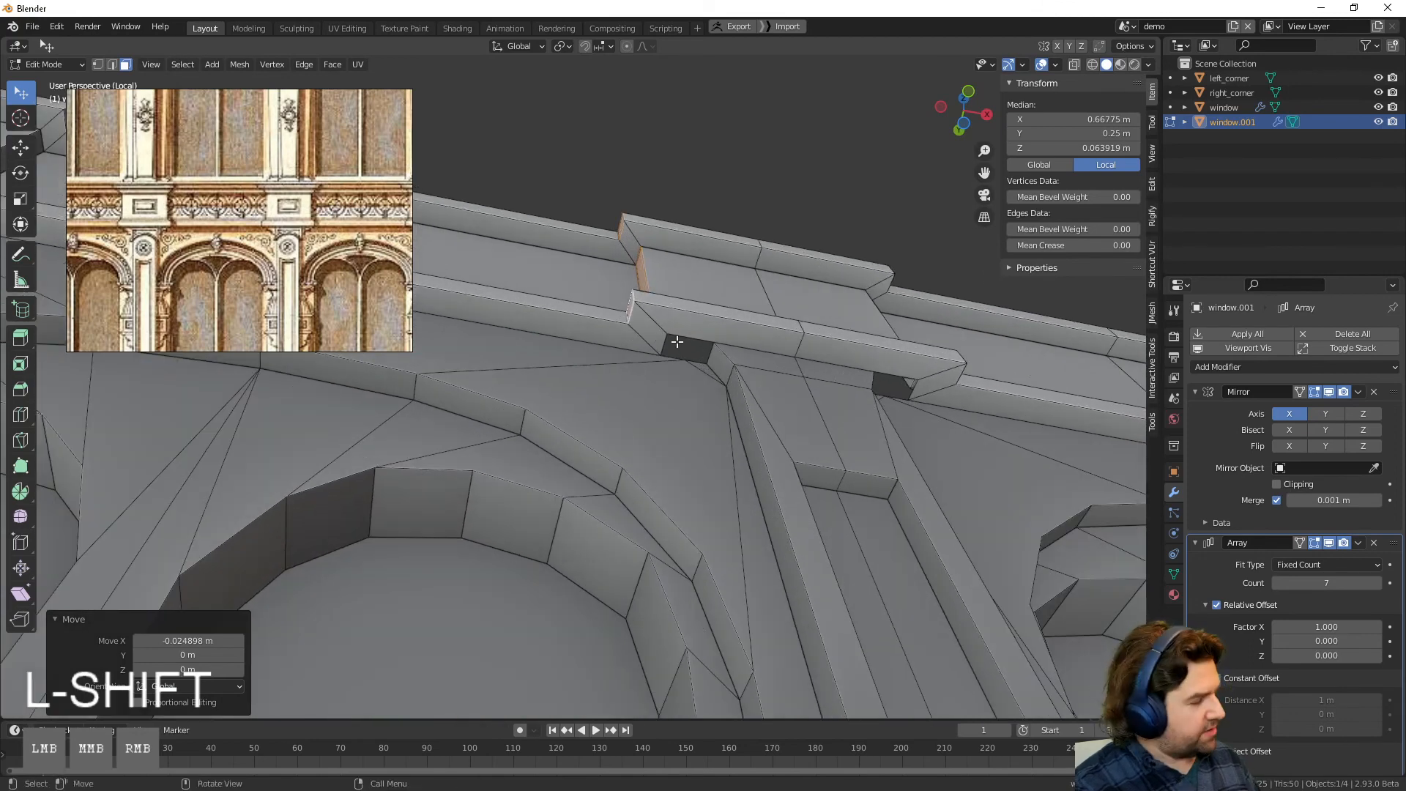
# Step: Set snapping to Vertex and snap the bottom side edge beneath the pillar block about 0.097 m along X
pyautogui.press('2')
pyautogui.click(667, 345)
pyautogui.press('g')
pyautogui.press('x')
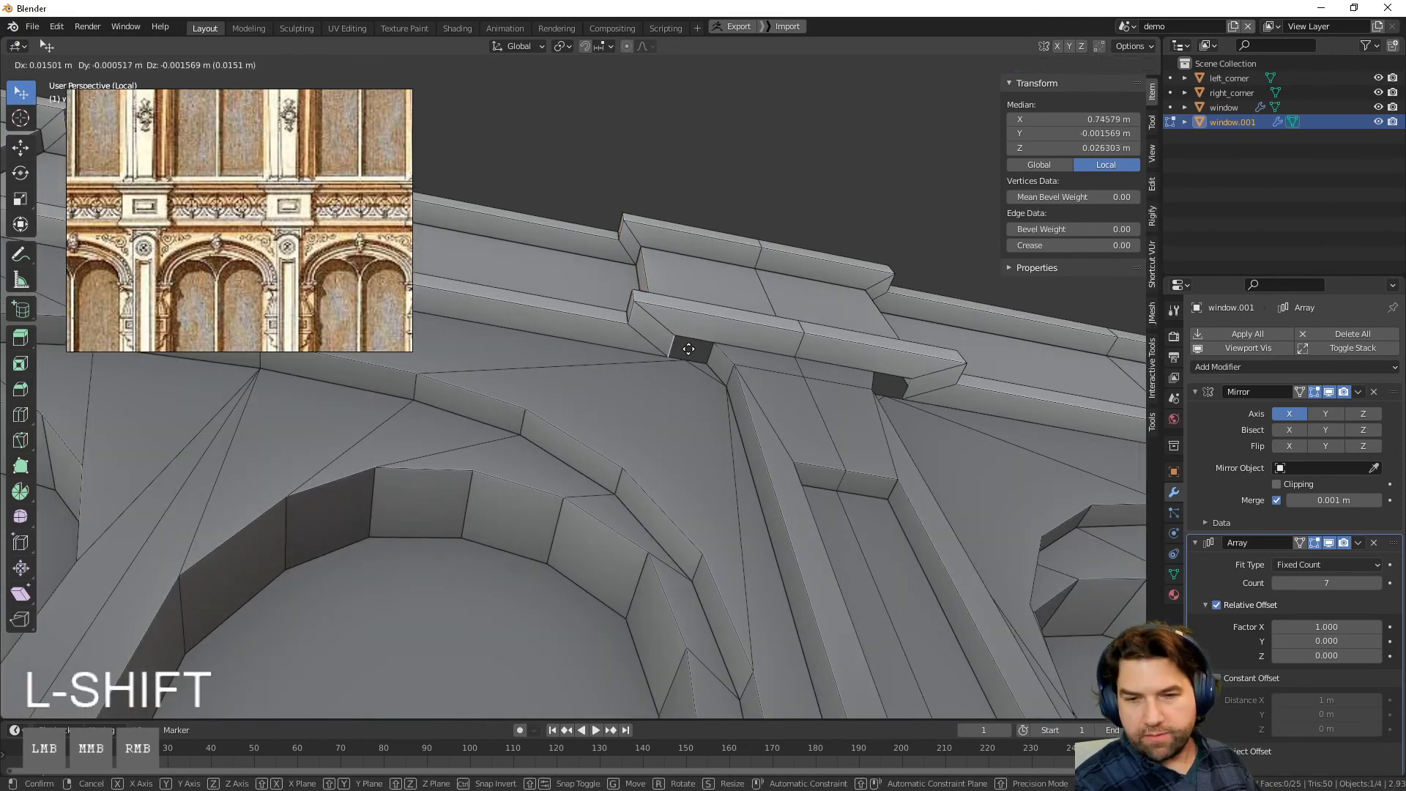
pyautogui.rightClick(705, 352)
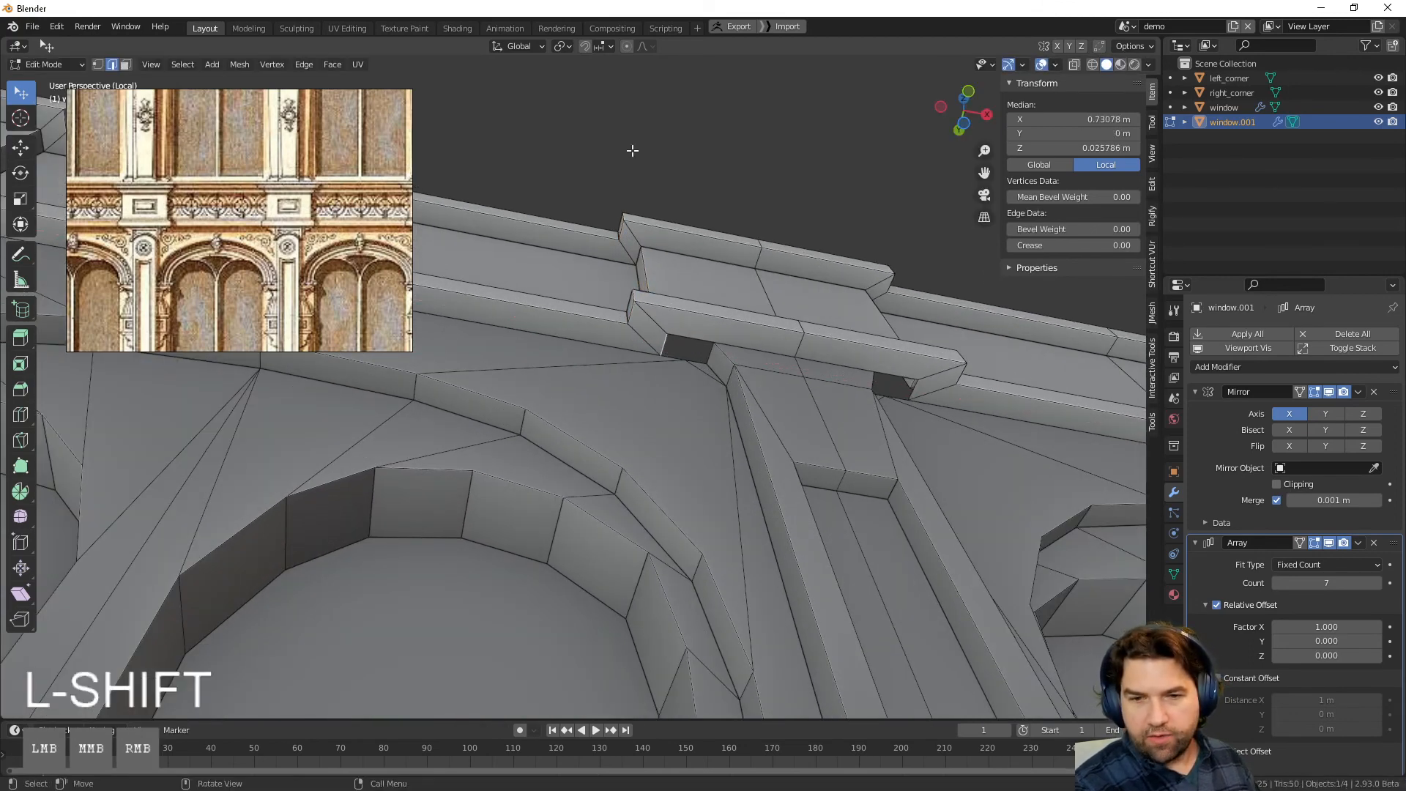
pyautogui.click(600, 53)
pyautogui.click(591, 110)
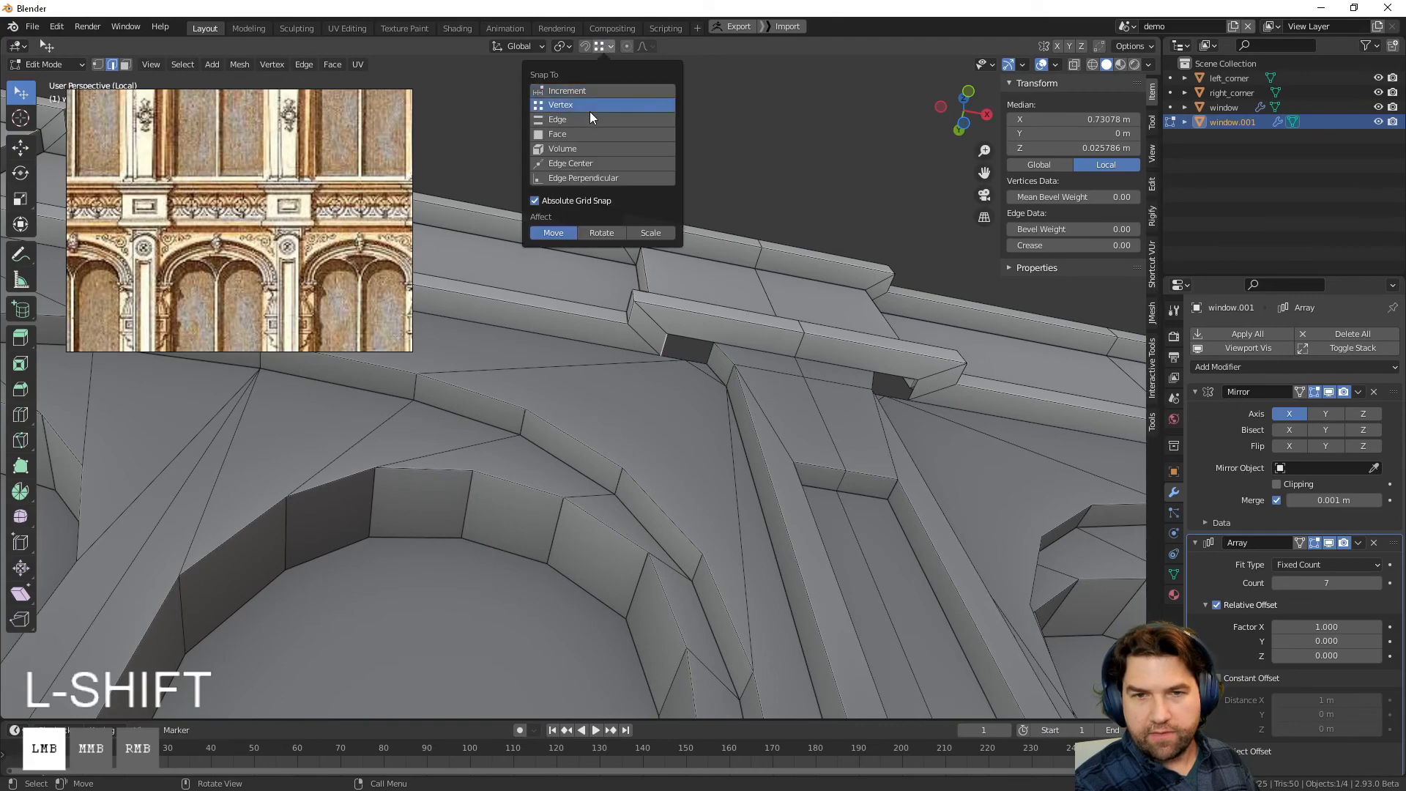
pyautogui.press('g')
pyautogui.middleClick(681, 365)
pyautogui.keyDown('ctrl'); pyautogui.click(710, 342); pyautogui.keyUp('ctrl')
pyautogui.moveTo(754, 431); pyautogui.dragTo(731, 615, button='middle')
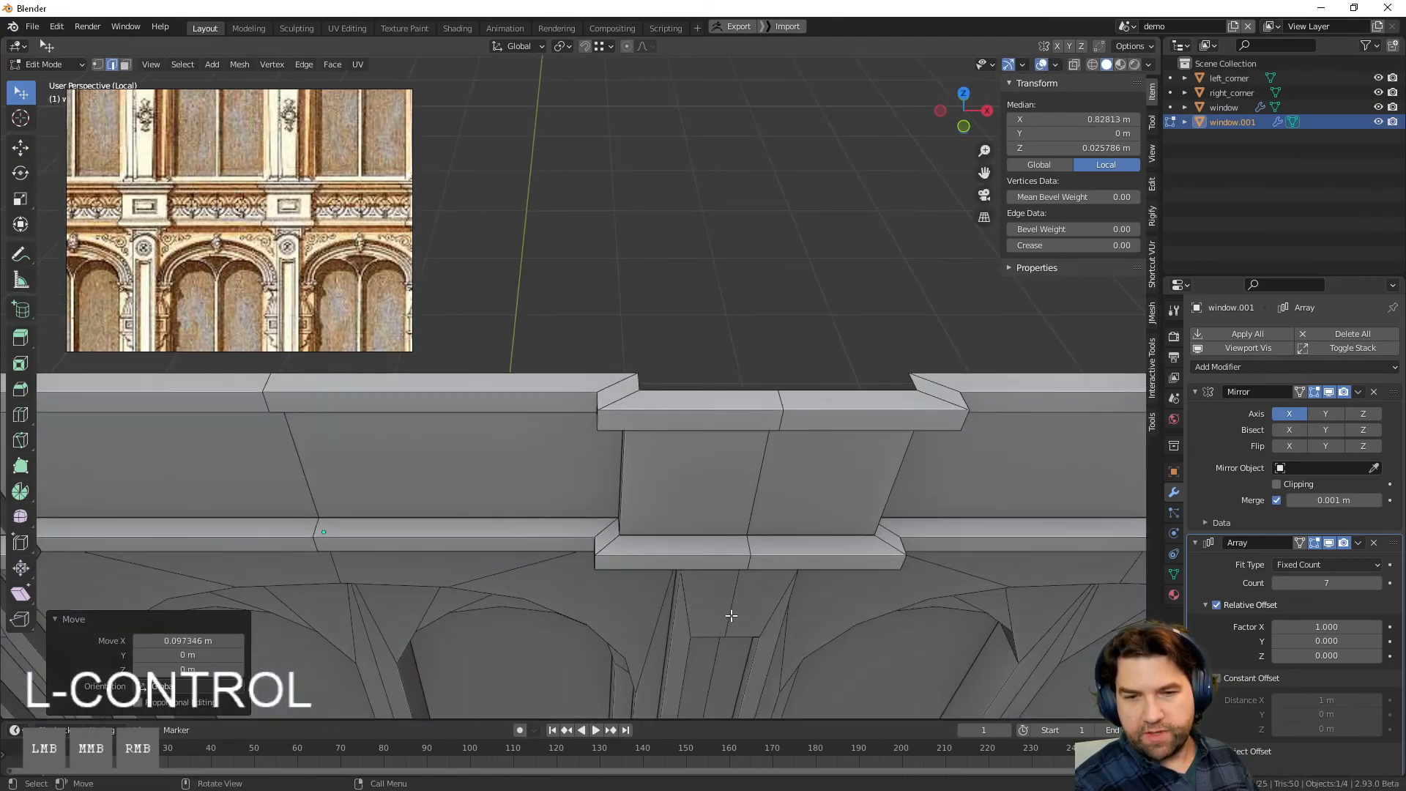
pyautogui.scroll(-6, 678, 510)
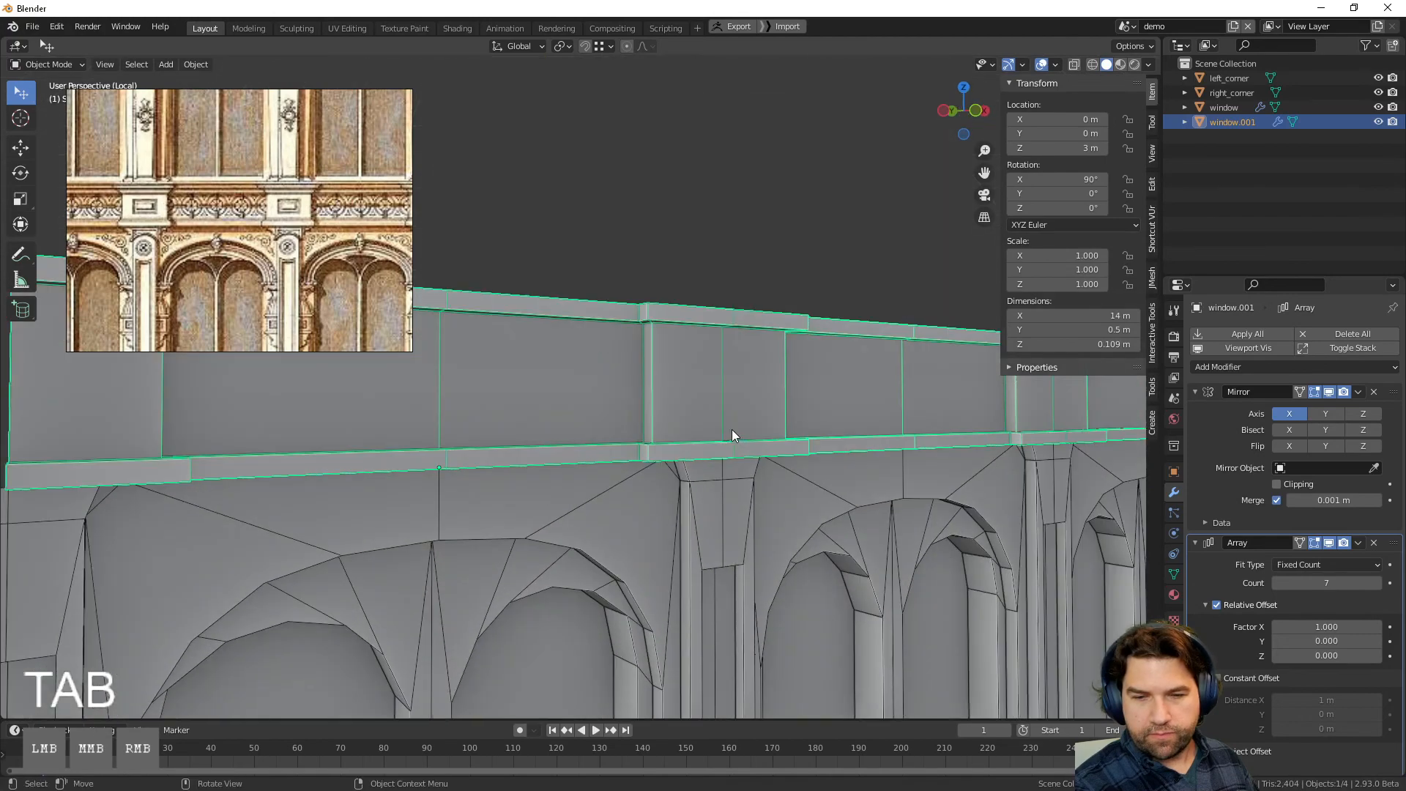
# Step: Add a loop cut lengthwise along the front of the band's lower trim at a slide factor of -0.500
pyautogui.moveTo(710, 514); pyautogui.dragTo(637, 523, button='middle')
pyautogui.scroll(5, 220, 280)
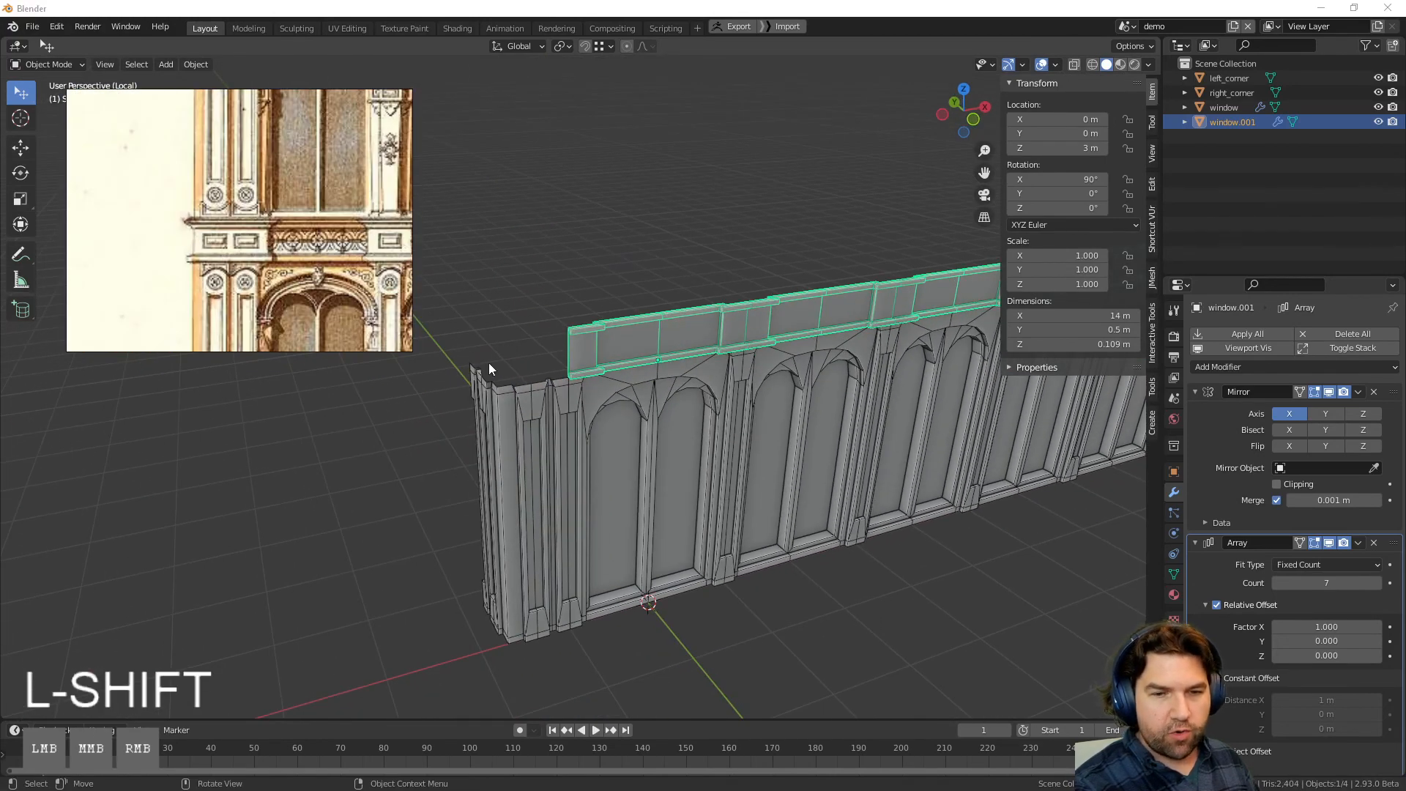
pyautogui.moveTo(672, 393); pyautogui.dragTo(542, 418, button='middle')
pyautogui.scroll(4, 351, 286)
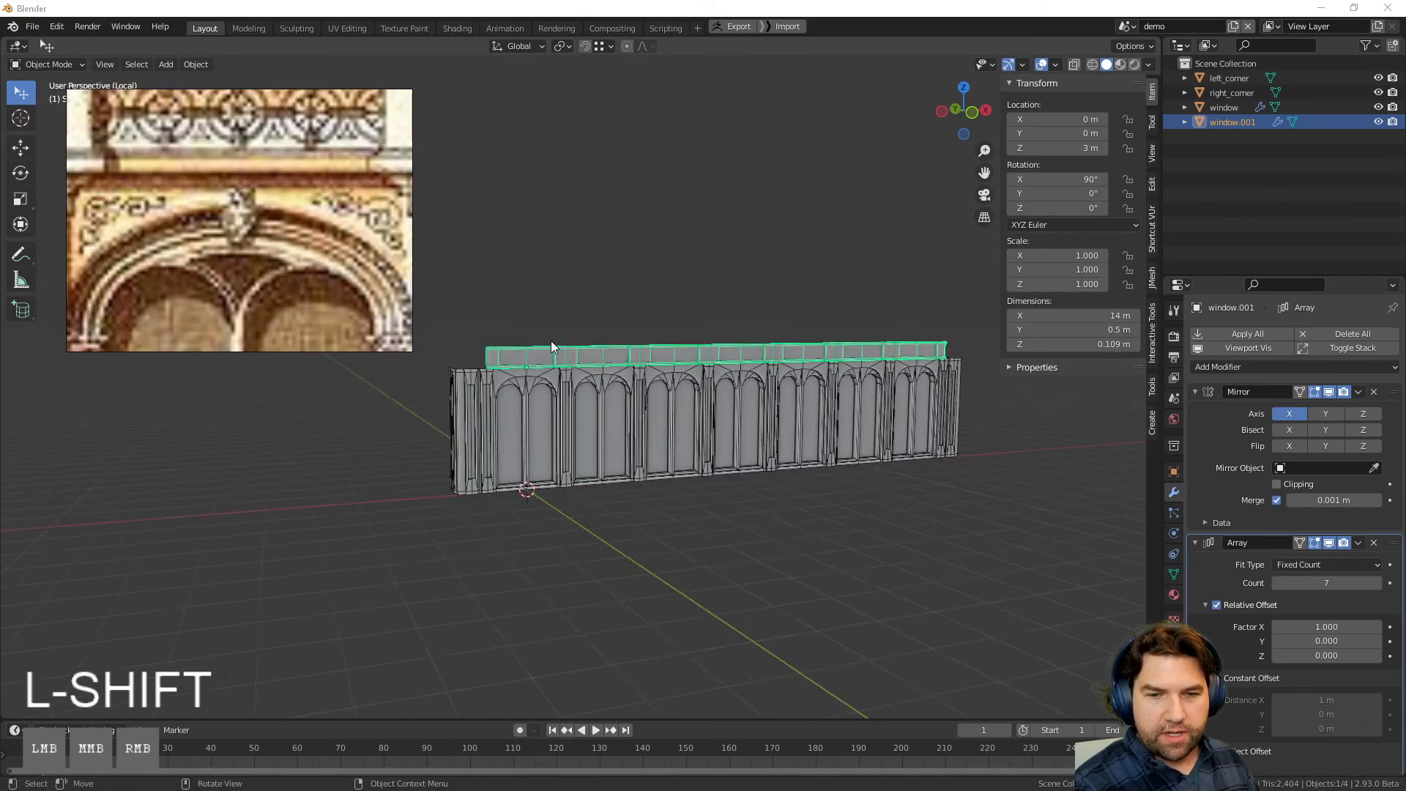
pyautogui.moveTo(550, 341); pyautogui.dragTo(605, 376, button='middle')
pyautogui.scroll(5, 605, 376)
pyautogui.press('Tab')
pyautogui.keyDown('shift'); pyautogui.moveTo(594, 282); pyautogui.dragTo(659, 443, button='middle'); pyautogui.keyUp('shift')
pyautogui.keyDown('shift'); pyautogui.click(659, 443); pyautogui.keyUp('shift')
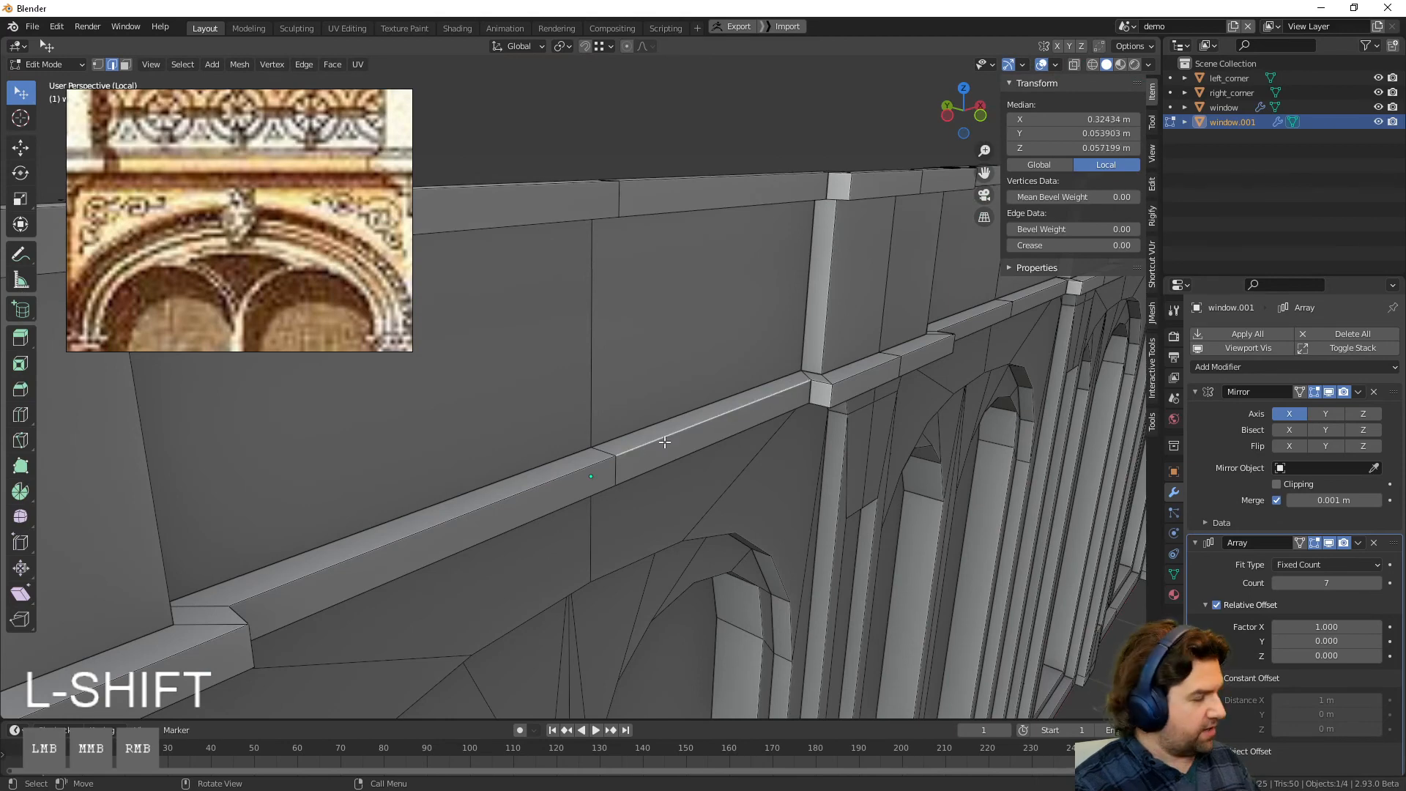
pyautogui.hotkey('ctrl', 'r')
pyautogui.click(643, 454)
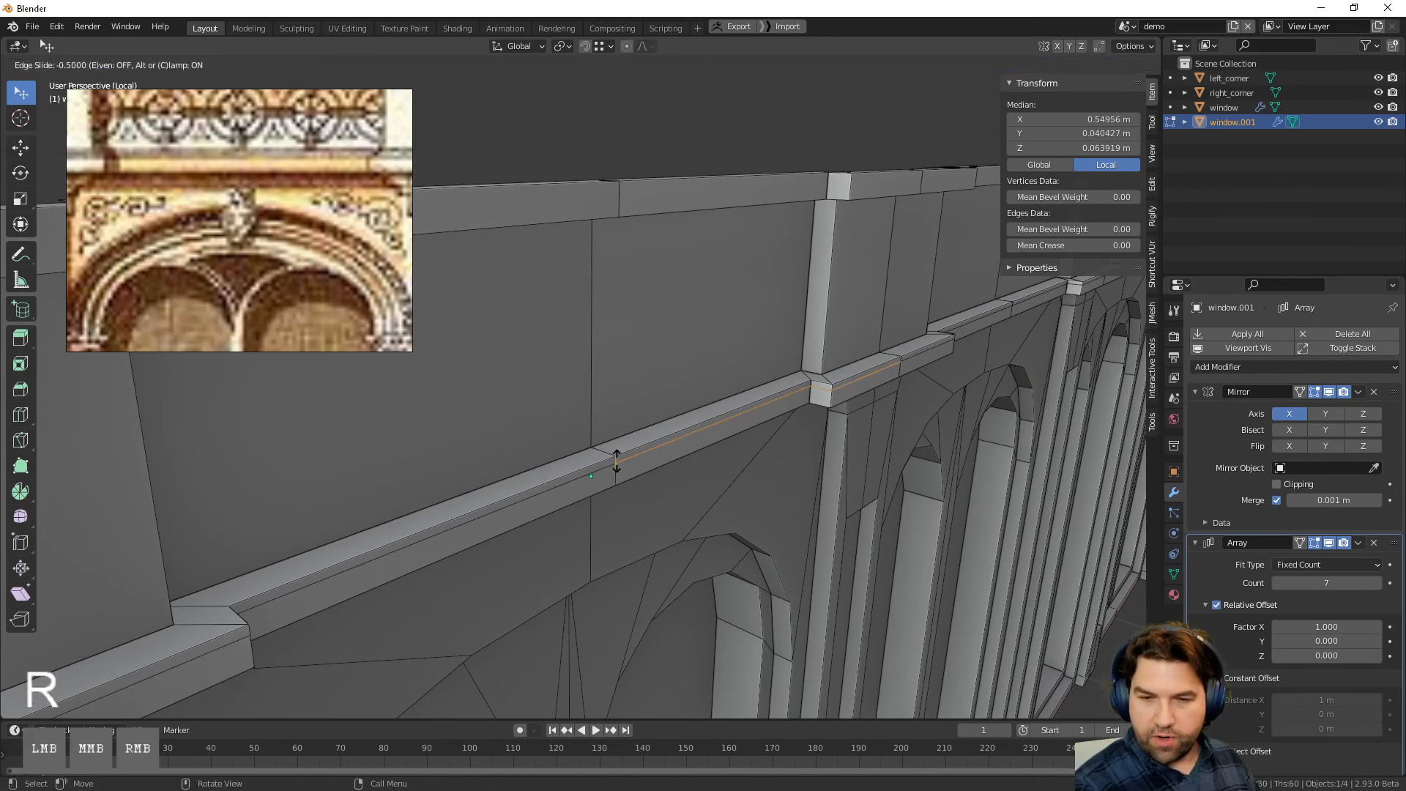
pyautogui.click(617, 460)
# Step: Add a second lengthwise loop cut on the lower trim close to the first, with a slide factor of 0.280
pyautogui.keyDown('shift'); pyautogui.moveTo(616, 459); pyautogui.dragTo(573, 372, button='middle'); pyautogui.keyUp('shift')
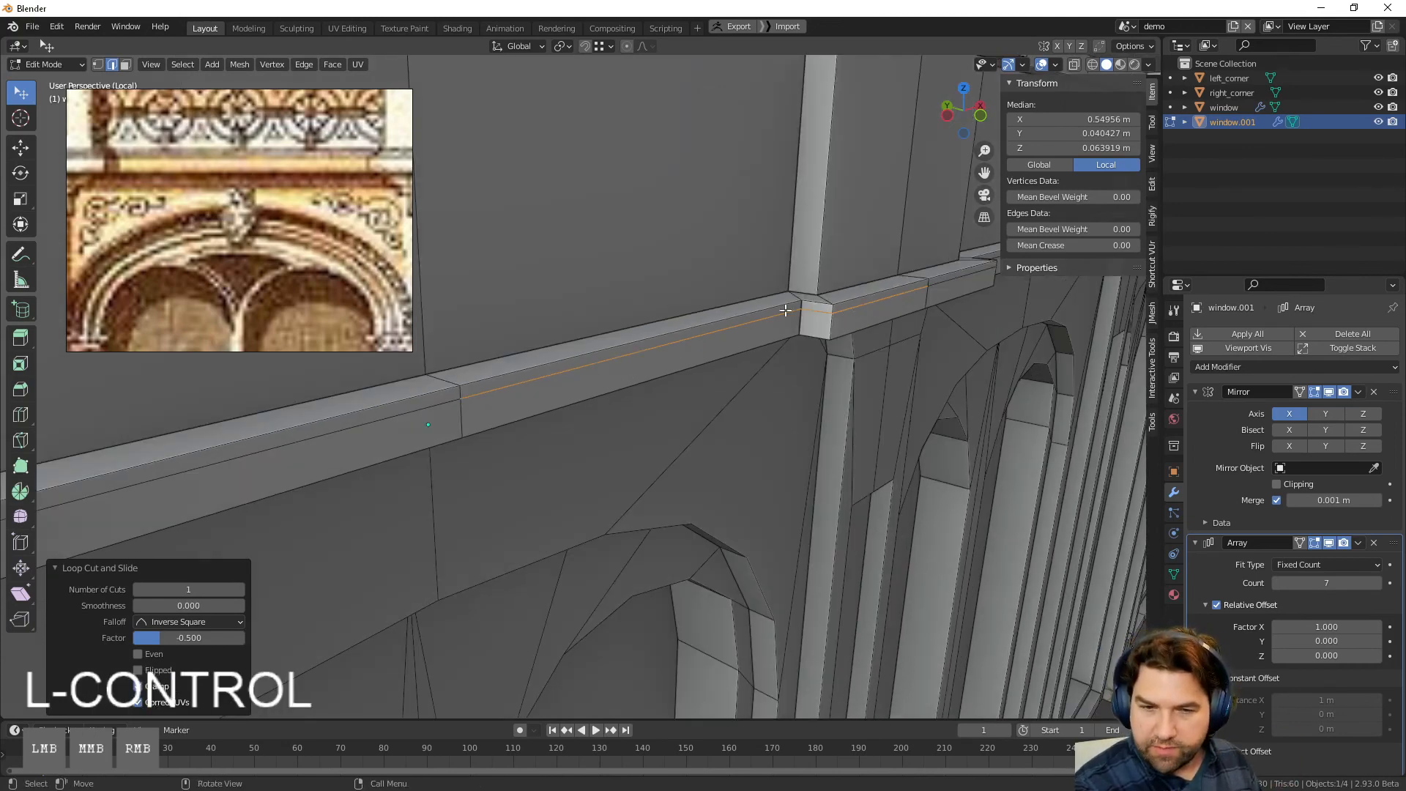
pyautogui.hotkey('ctrl', 'r')
pyautogui.click(456, 390)
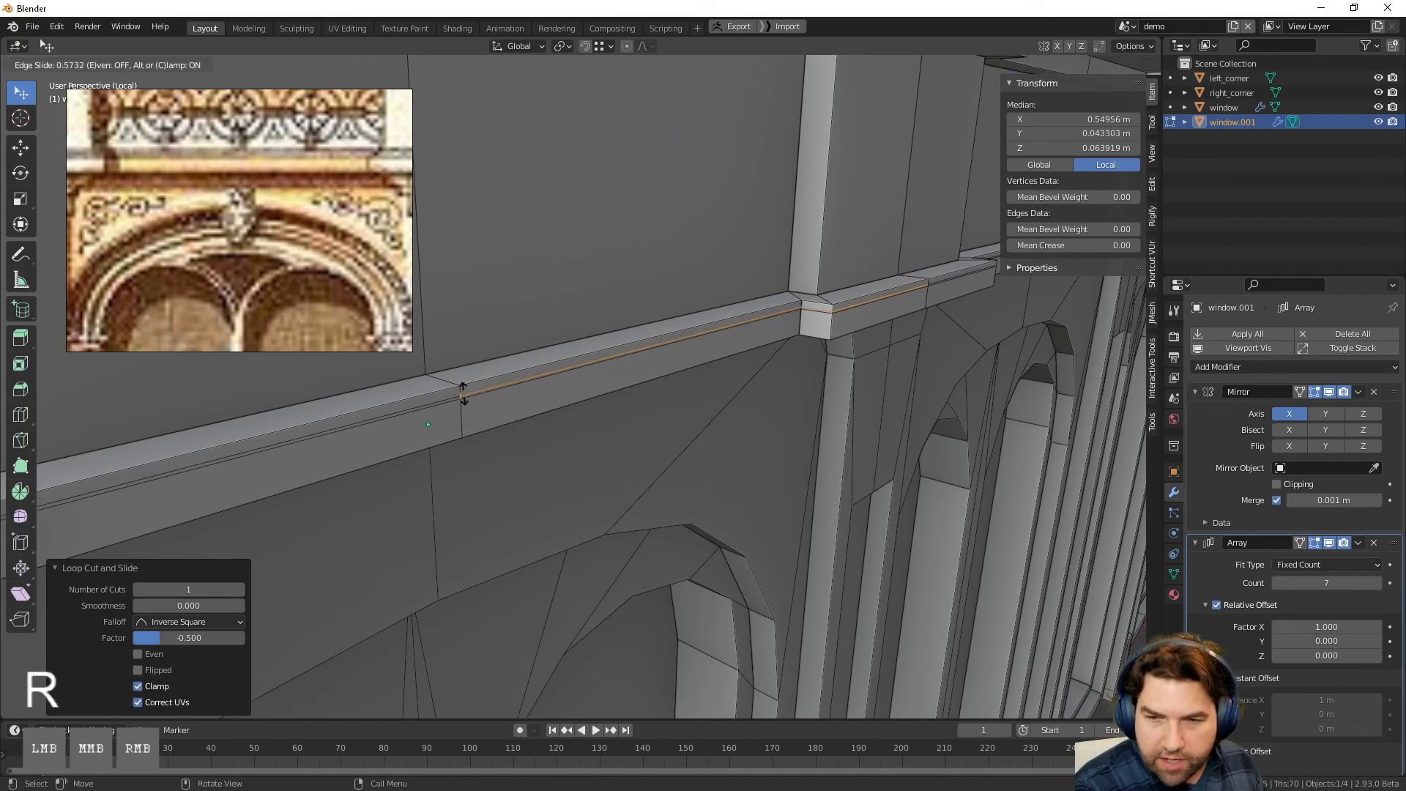
pyautogui.click(516, 389)
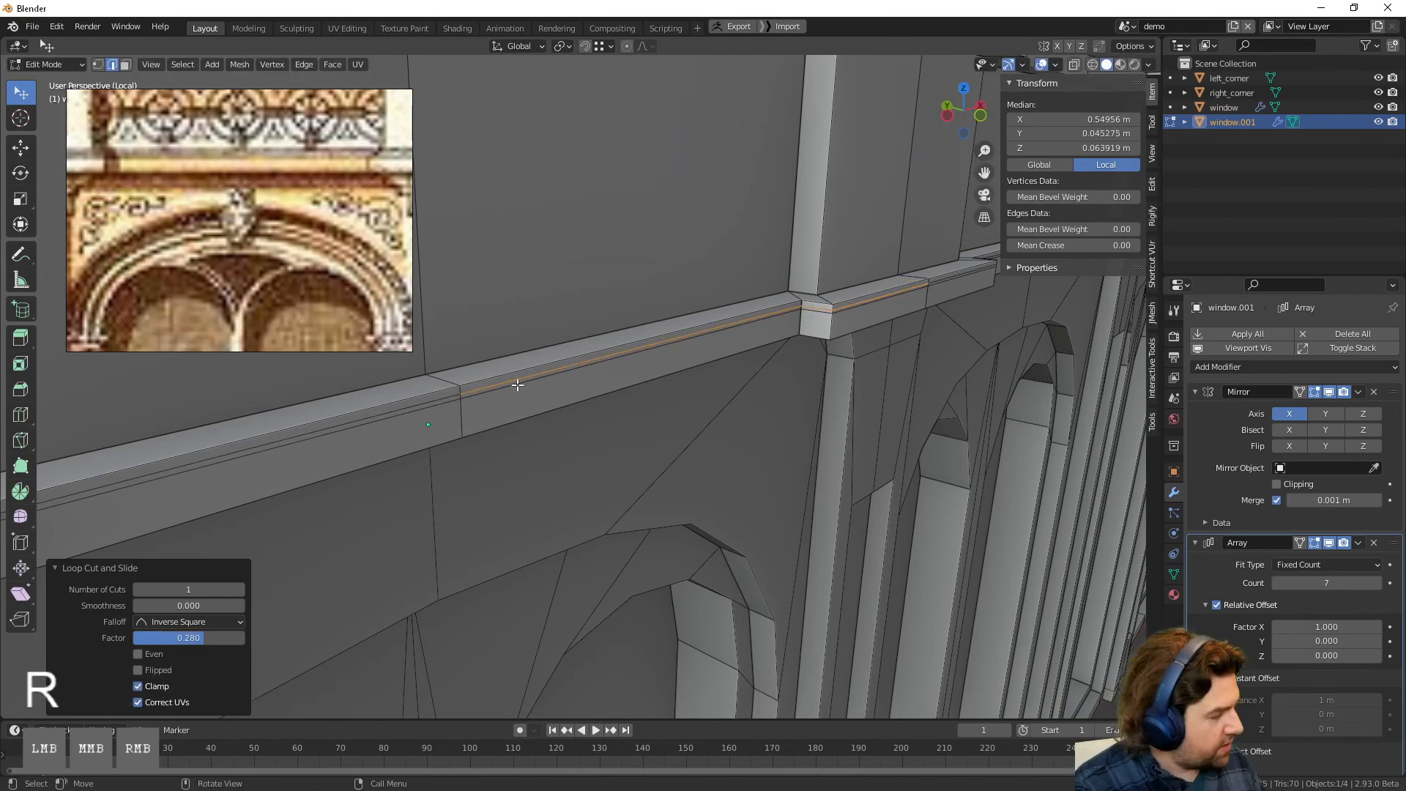
# Step: Move the upper front strip faces of the lower trim, on both band and pillar block, about 0.008 m along Y
pyautogui.press('3')
pyautogui.click(521, 378)
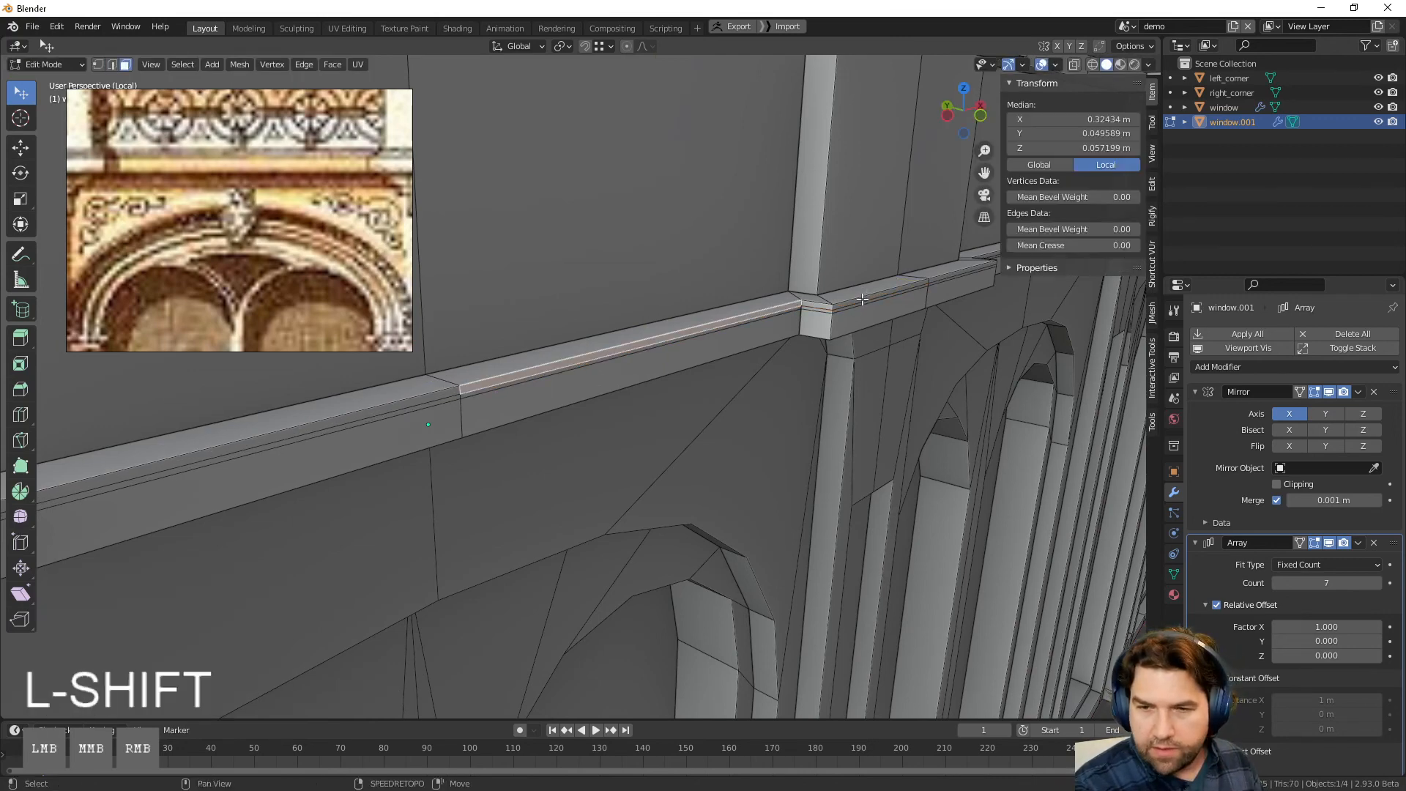
pyautogui.keyDown('shift'); pyautogui.click(862, 299); pyautogui.keyUp('shift')
pyautogui.moveTo(862, 299); pyautogui.dragTo(660, 436, button='middle')
pyautogui.press('g')
pyautogui.middleClick(927, 498)
pyautogui.click(924, 497)
pyautogui.scroll(2, 661, 436)
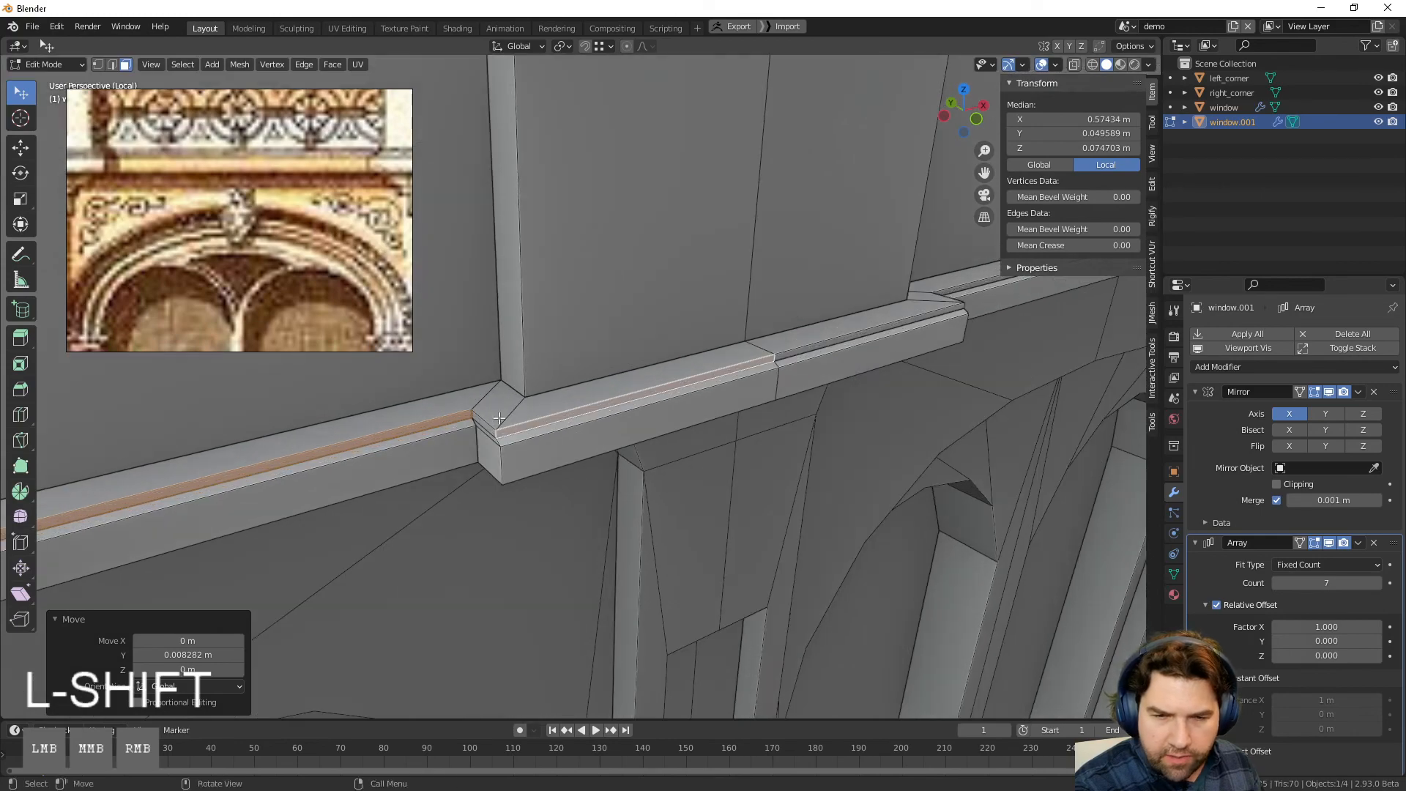
# Step: Move the upper strip face on the side of the pillar block's lower trim about 0.011 m inward along X
pyautogui.keyDown('shift'); pyautogui.click(486, 426); pyautogui.keyUp('shift')
pyautogui.press('g')
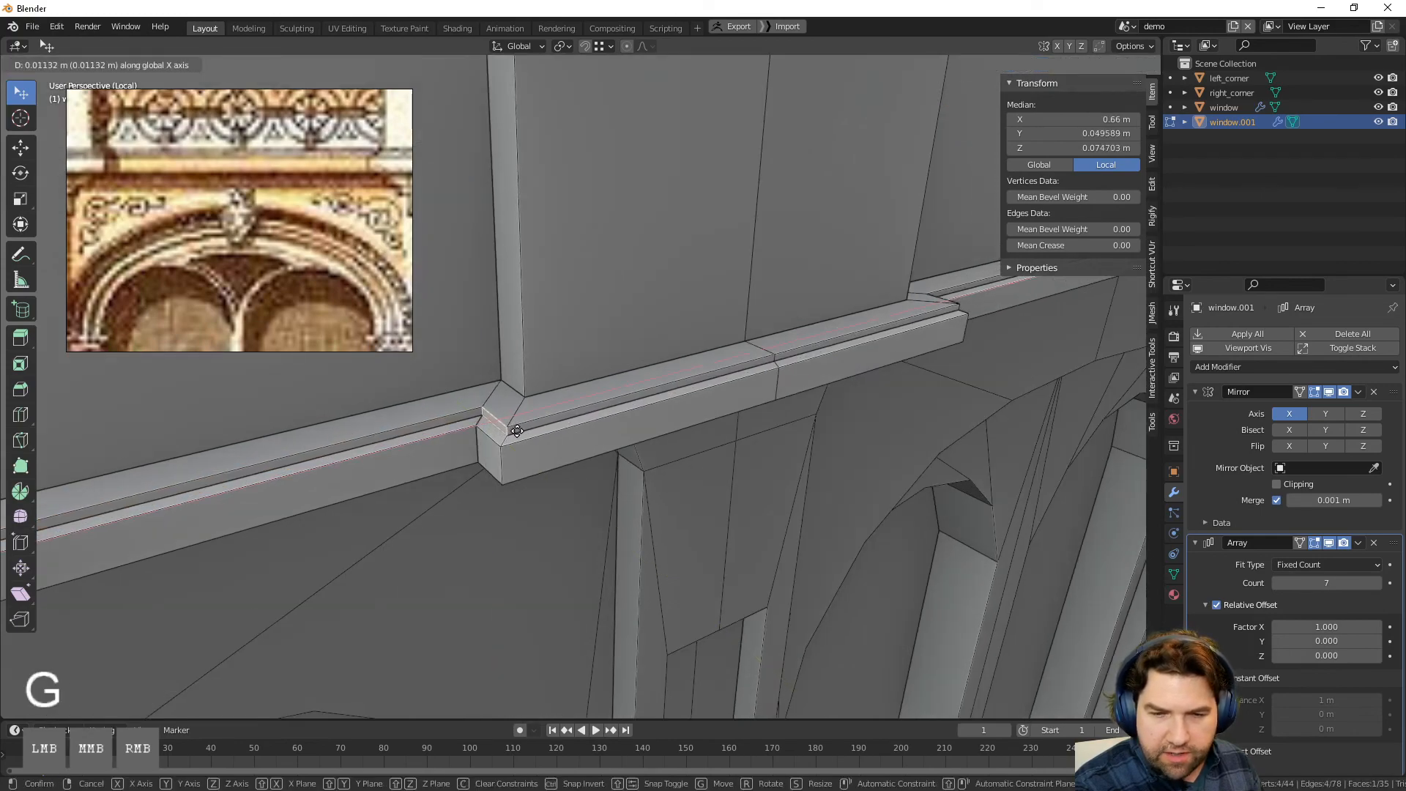
pyautogui.click(517, 431)
pyautogui.scroll(-4, 662, 478)
pyautogui.press('Tab')
pyautogui.scroll(-3, 666, 484)
pyautogui.moveTo(666, 485); pyautogui.dragTo(638, 443, button='middle')
pyautogui.click(684, 175)
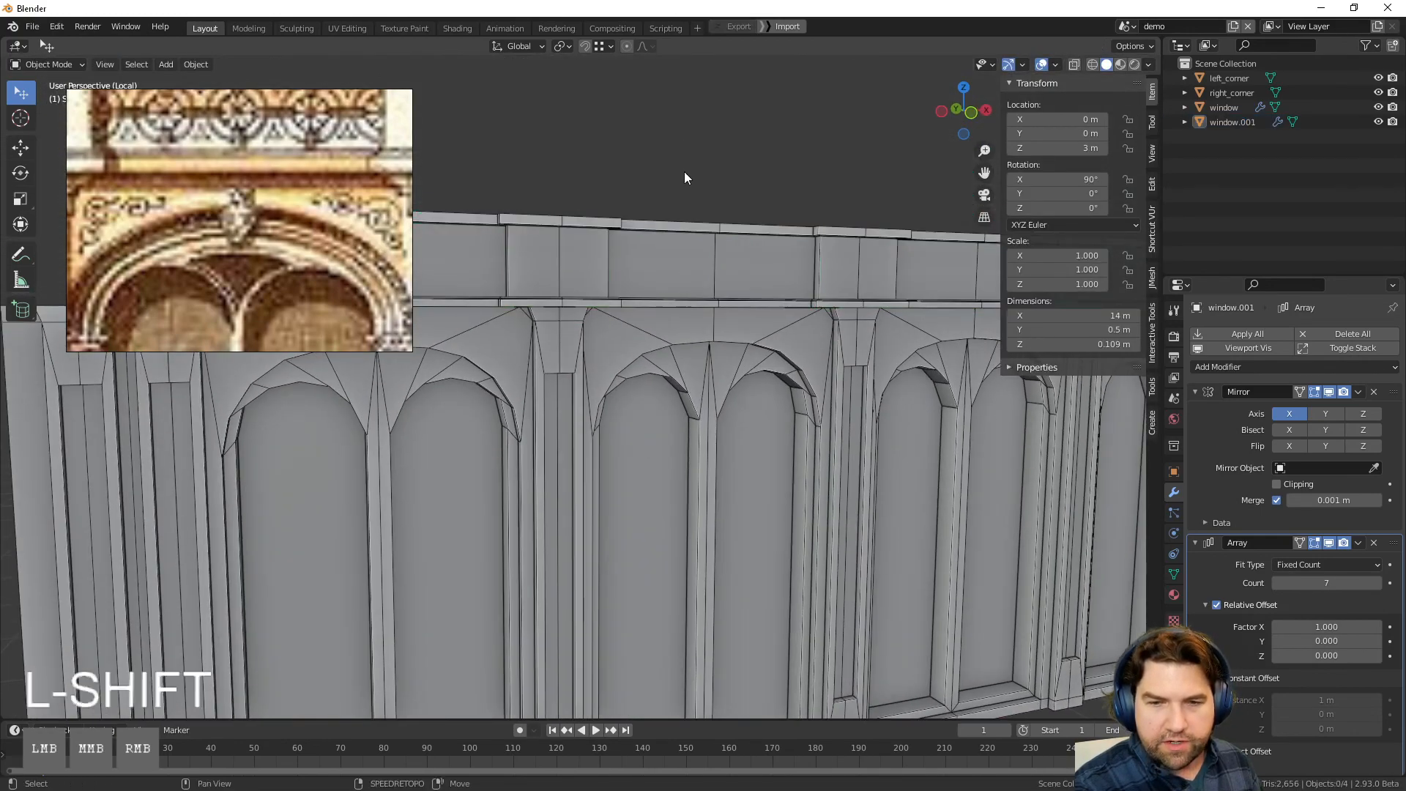
# Step: Inset the pillar block's front face on the band with a thickness of 0.092 m
pyautogui.scroll(4, 527, 402)
pyautogui.keyDown('shift'); pyautogui.moveTo(447, 293); pyautogui.dragTo(587, 459, button='middle'); pyautogui.keyUp('shift')
pyautogui.scroll(-2, 578, 406)
pyautogui.scroll(-4, 564, 441)
pyautogui.scroll(-1, 576, 476)
pyautogui.scroll(3, 402, 321)
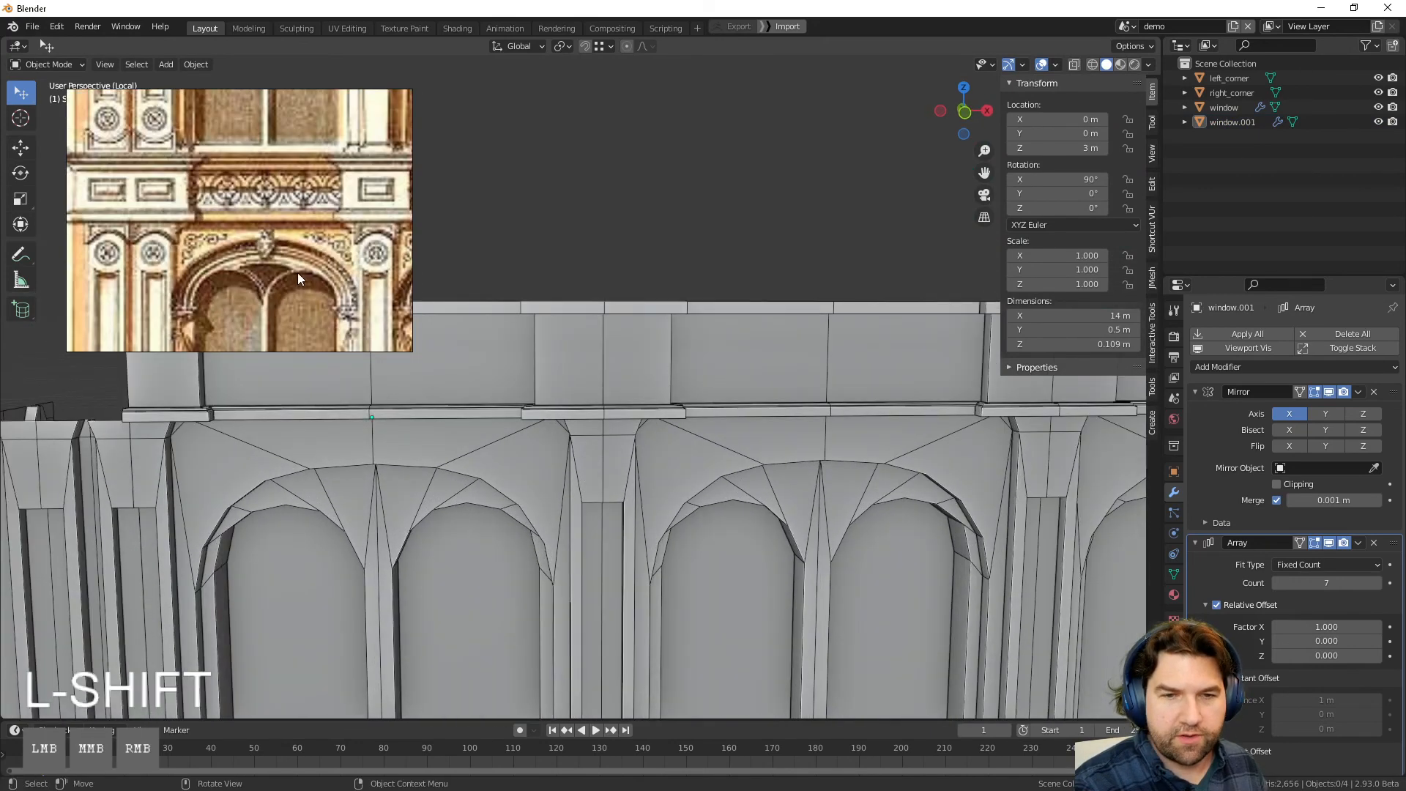
pyautogui.click(498, 357)
pyautogui.press('Tab')
pyautogui.click(585, 357)
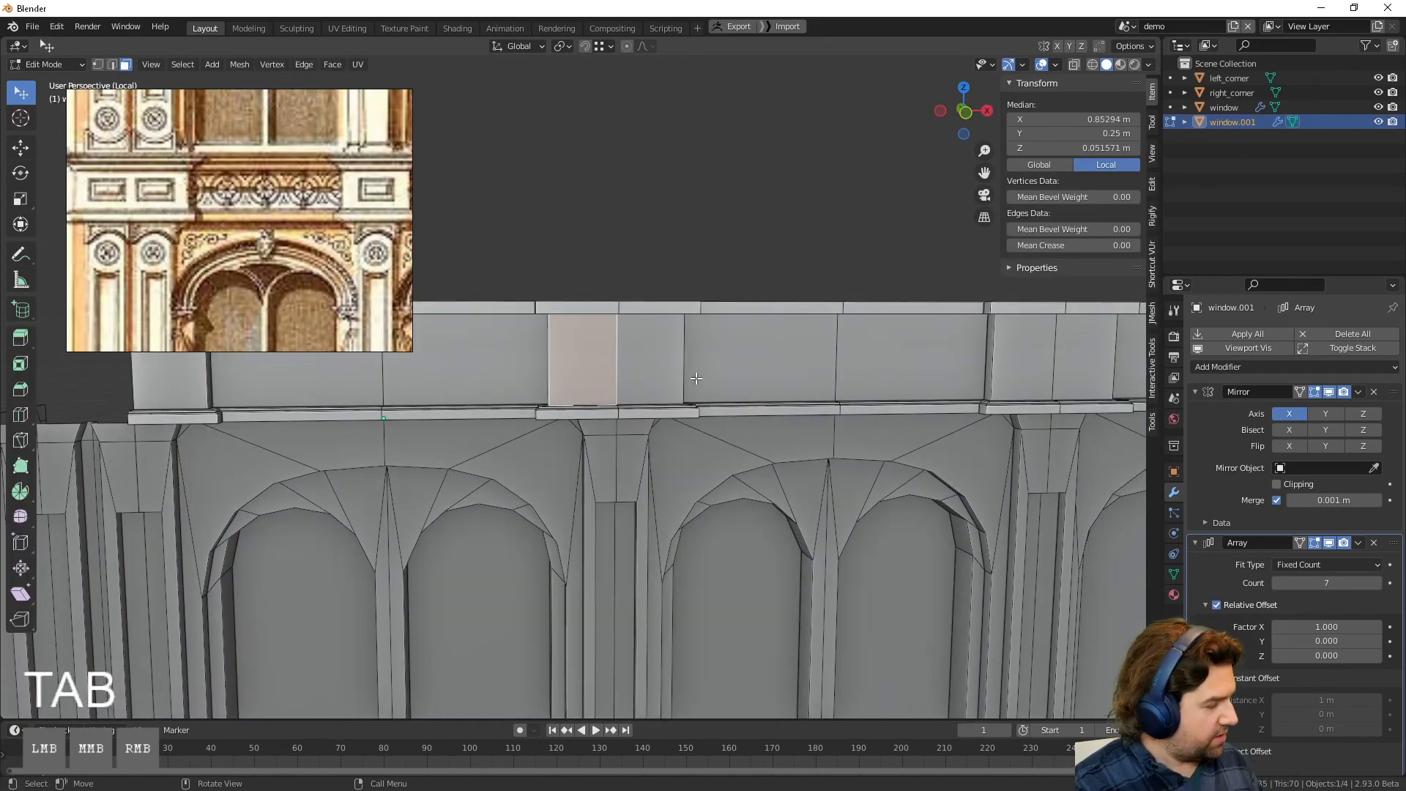
pyautogui.press('i')
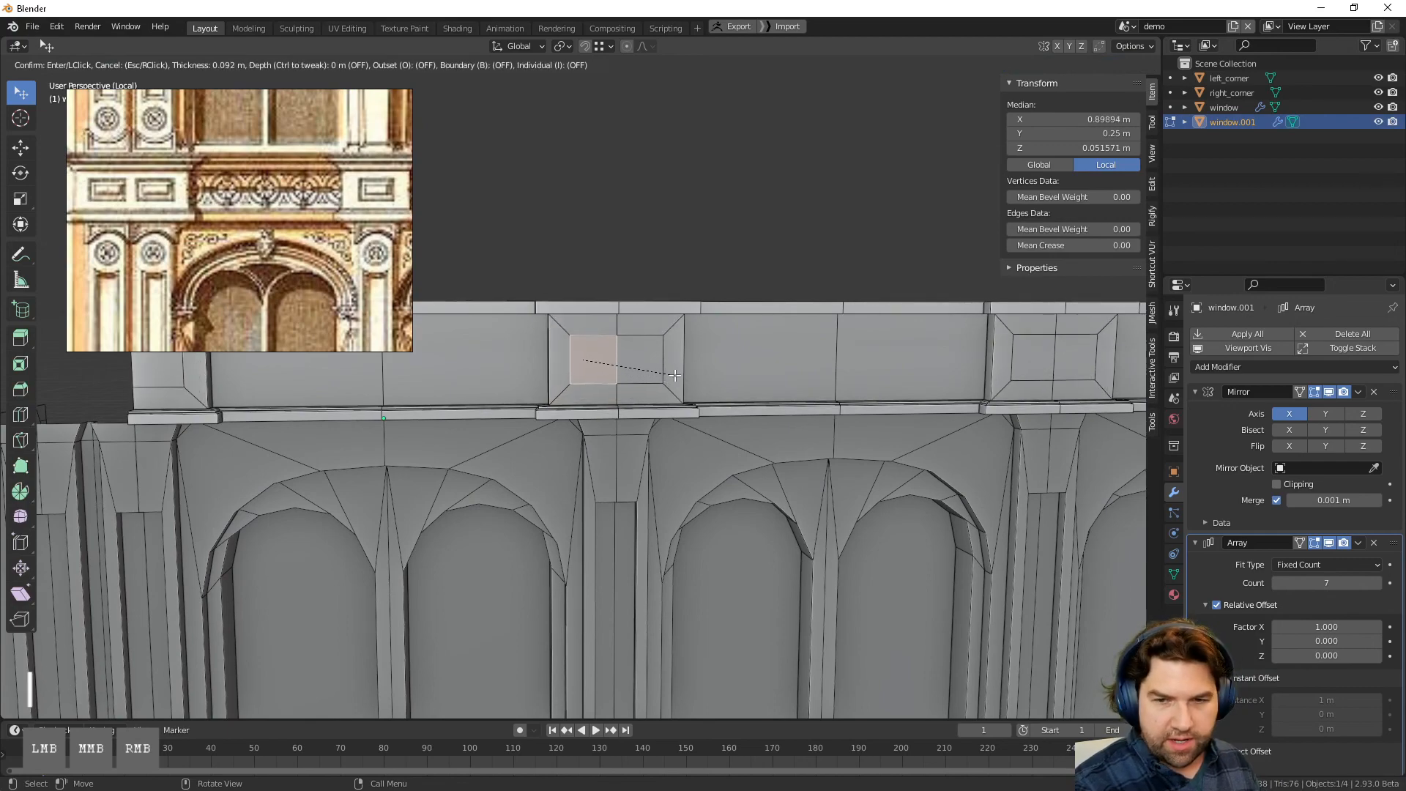
pyautogui.click(674, 375)
# Step: Inset the pillar block's inner panel about 0.037 m while recessing it about 0.020 m
pyautogui.moveTo(674, 375); pyautogui.dragTo(777, 453, button='middle')
pyautogui.scroll(3, 776, 454)
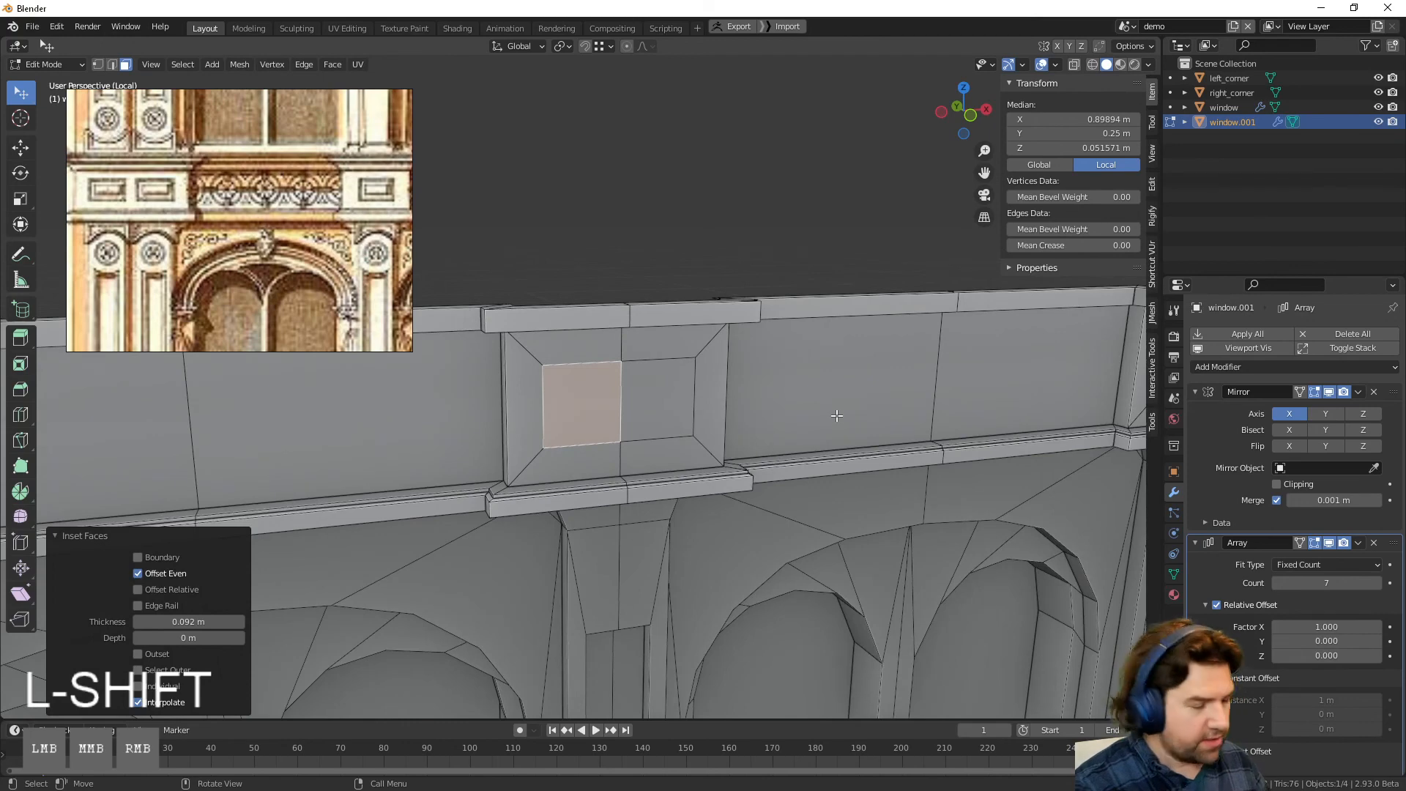
pyautogui.press('i')
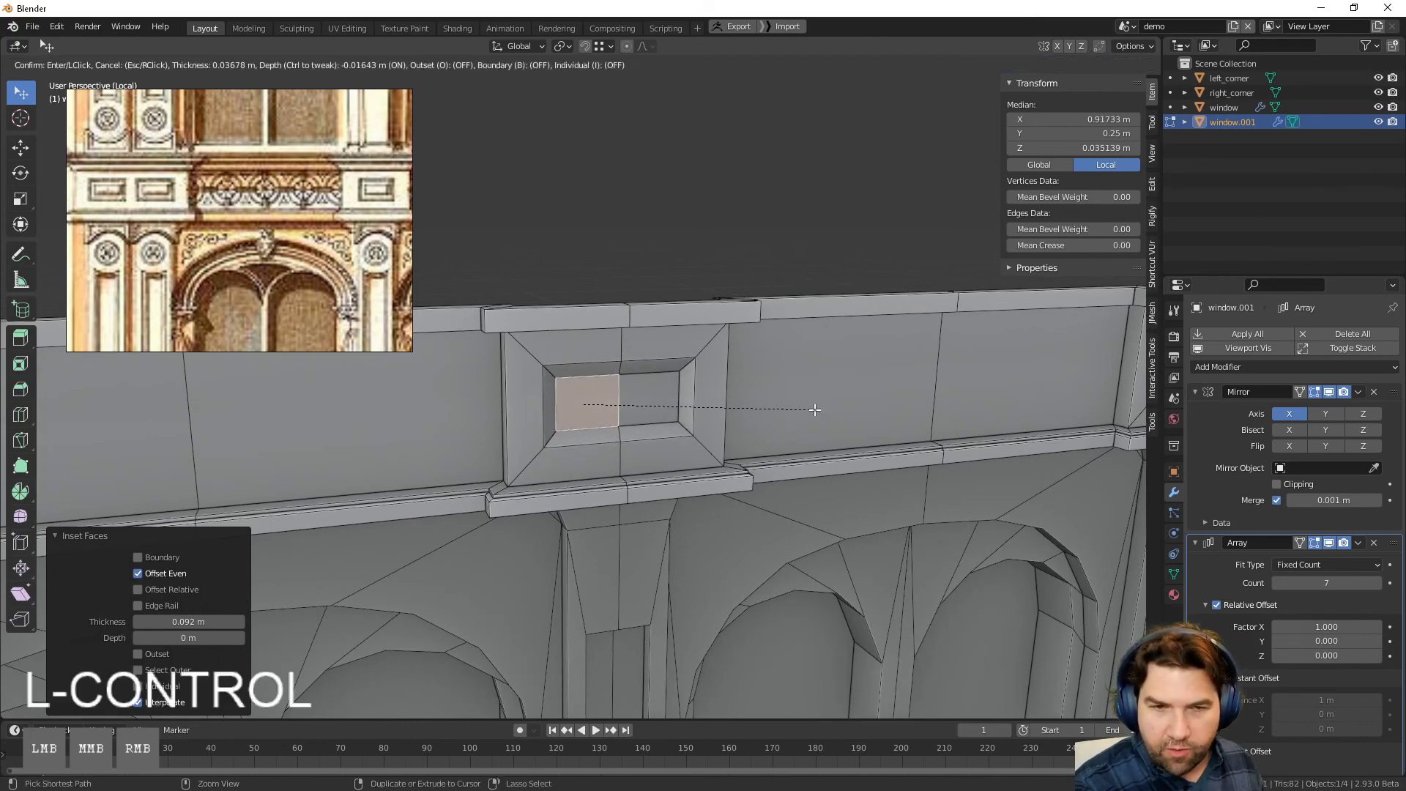
pyautogui.click(812, 409)
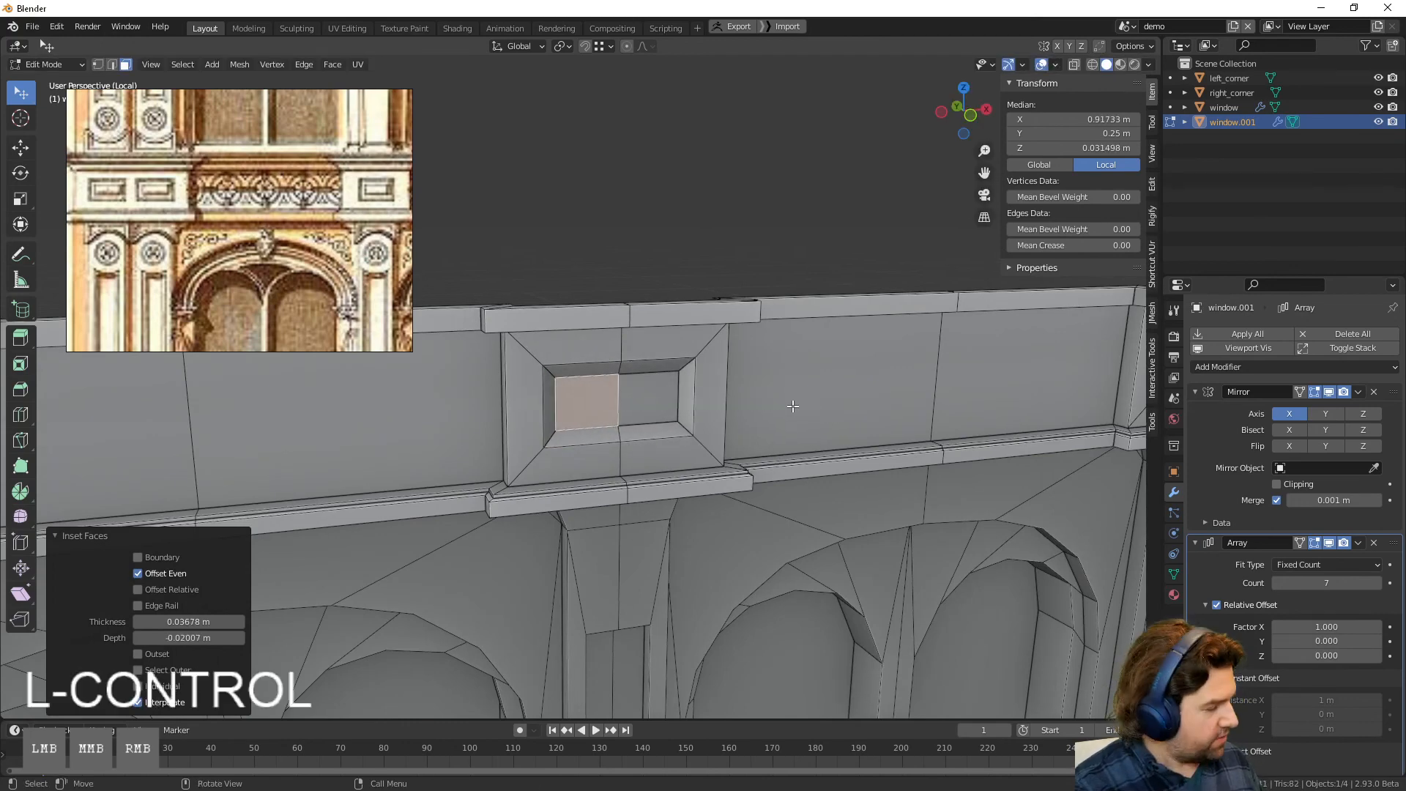
# Step: Inset the recessed panel again by about 0.037 m, raising its centre about 0.018 m, and return to Object Mode
pyautogui.press('i')
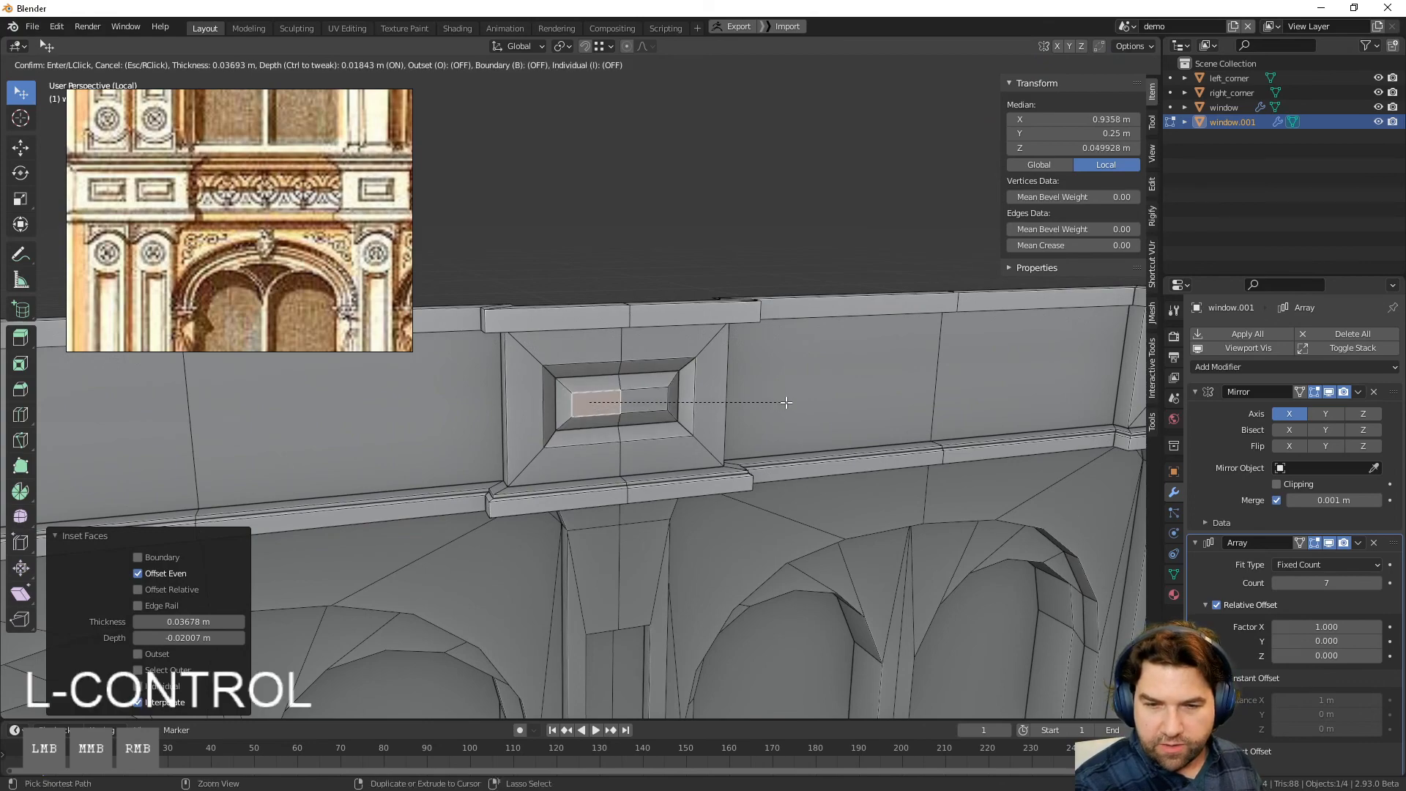
pyautogui.click(789, 402)
pyautogui.press('Tab')
pyautogui.scroll(-5, 642, 403)
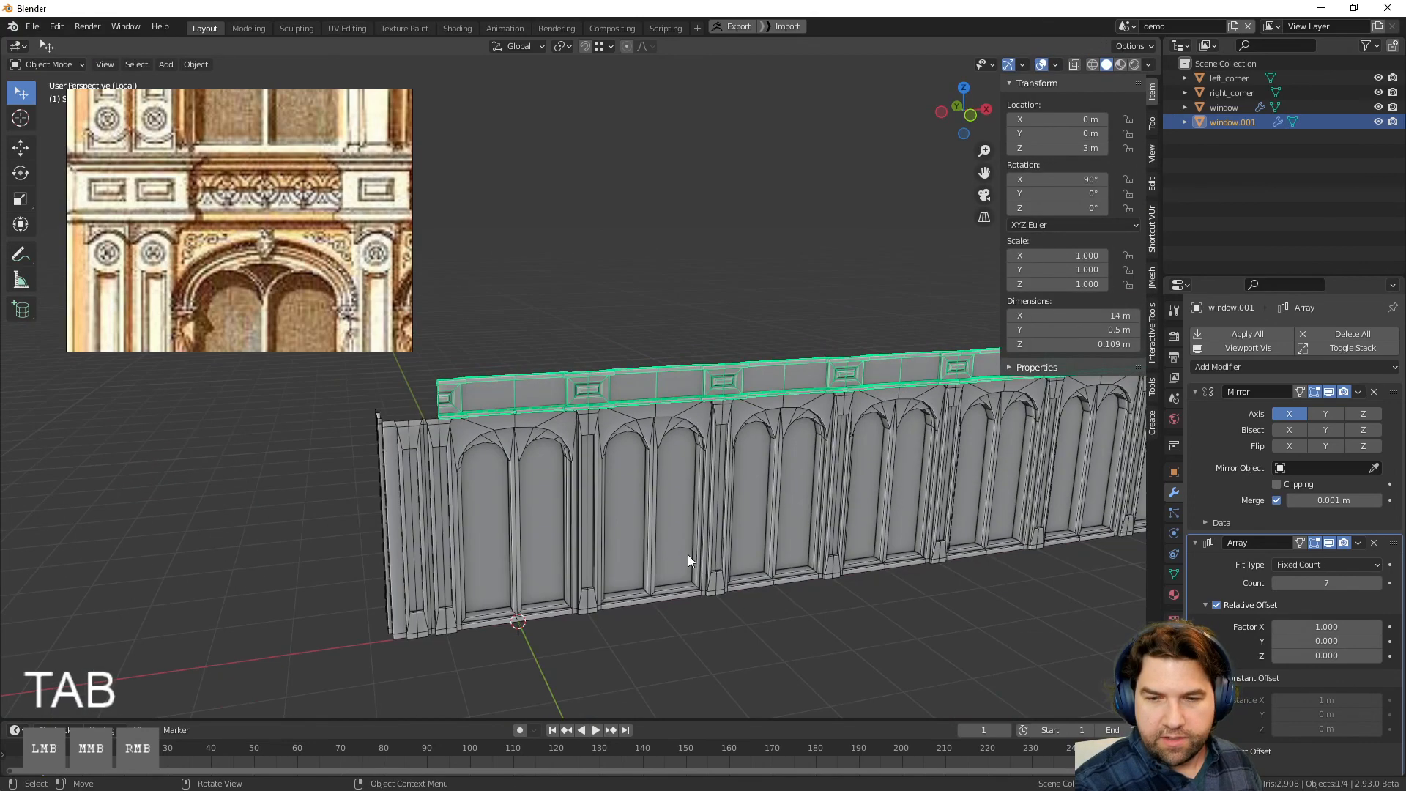
pyautogui.click(862, 675)
pyautogui.moveTo(863, 675); pyautogui.dragTo(715, 583, button='middle')
pyautogui.scroll(-2, 770, 627)
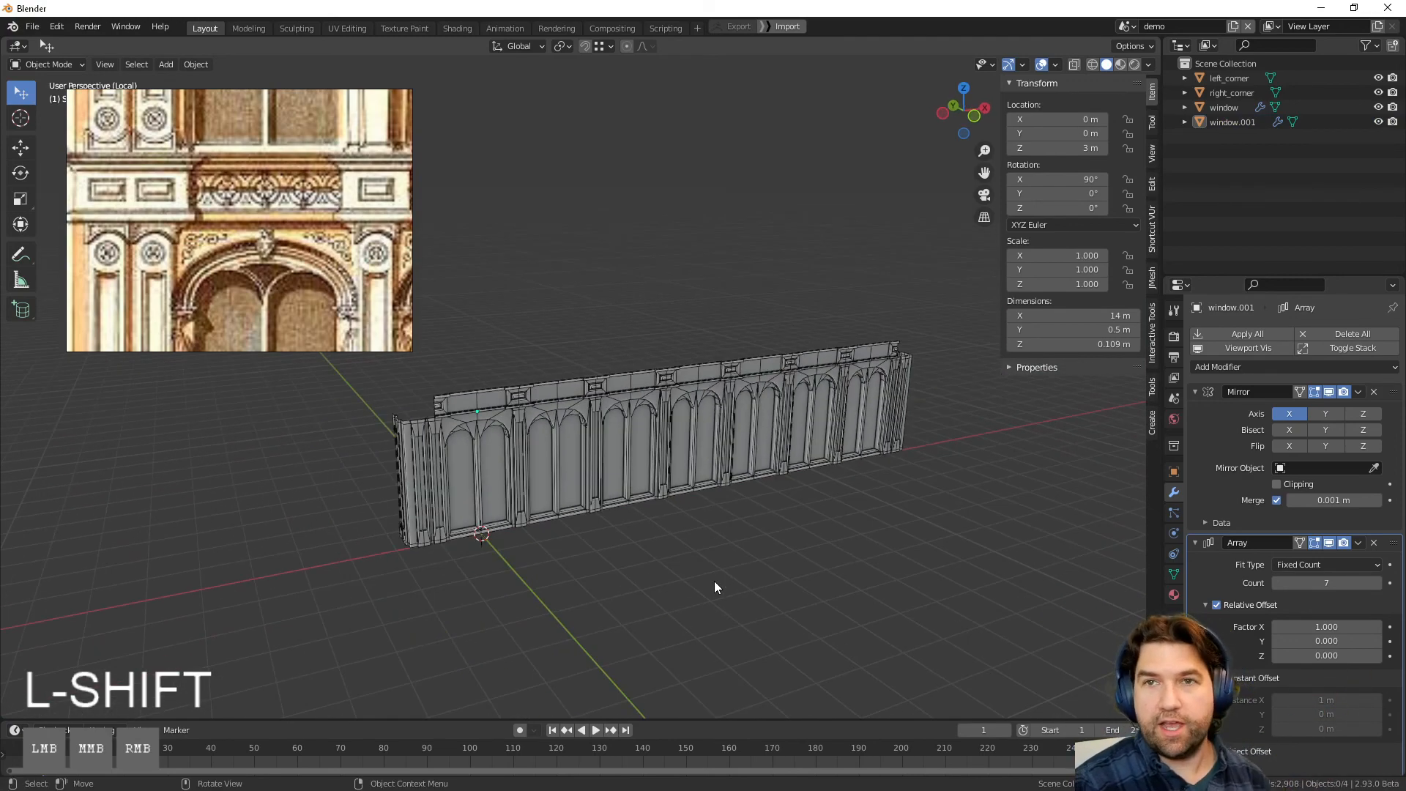
# Step: Make a linked duplicate of the window array and raise it 3 m along Z, with snapping set to Increment
pyautogui.click(482, 389)
pyautogui.click(725, 477)
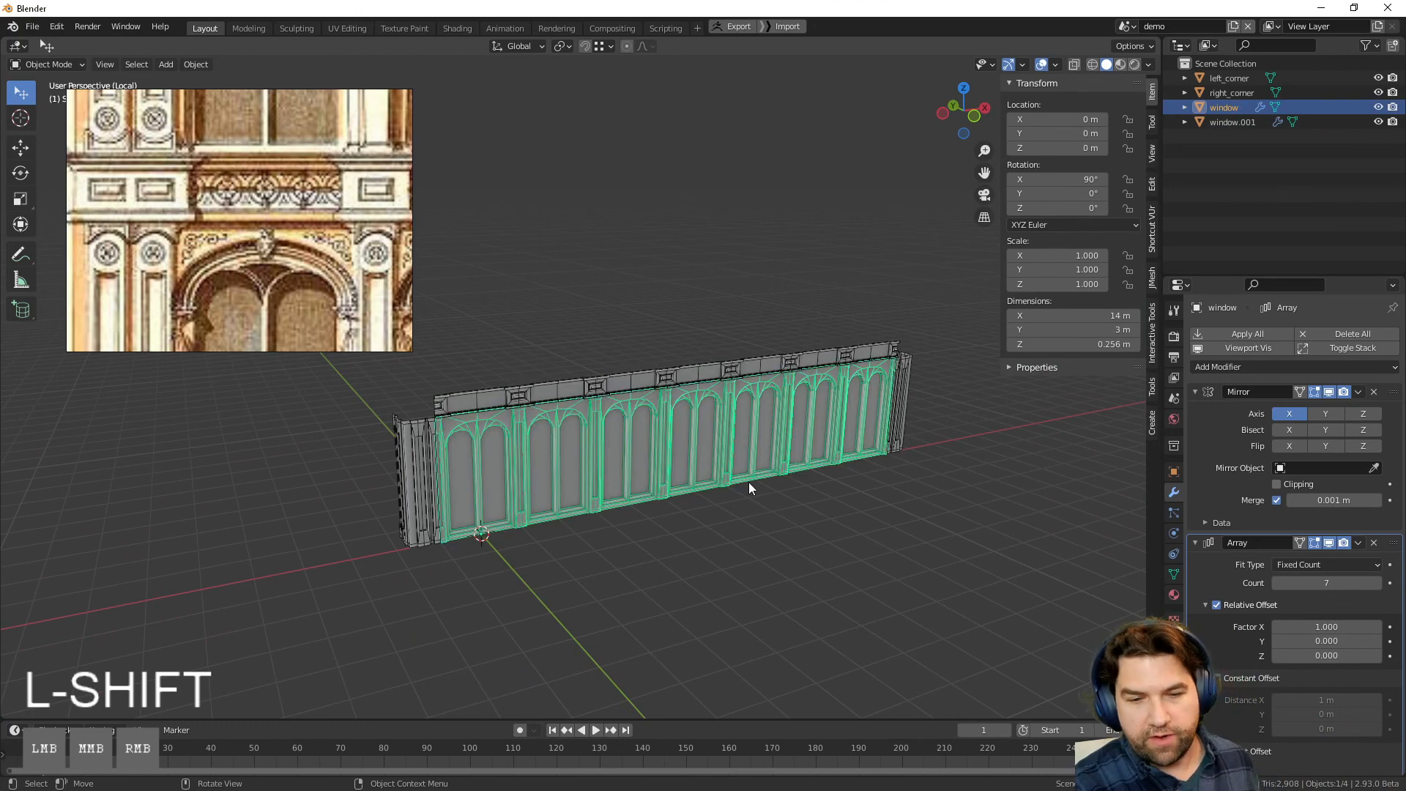
pyautogui.moveTo(748, 482); pyautogui.dragTo(697, 422, button='middle')
pyautogui.click(983, 103)
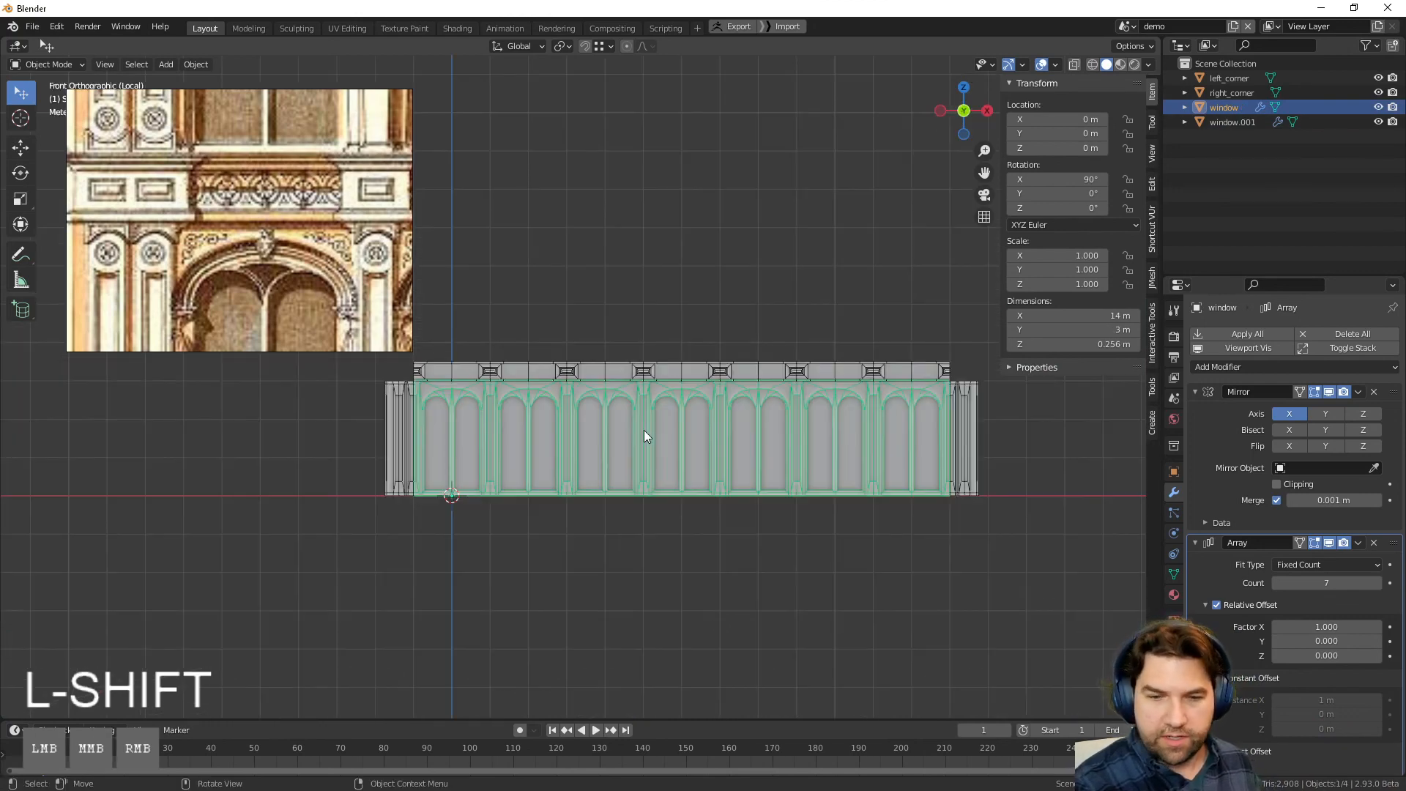
pyautogui.hotkey('alt', 'd')
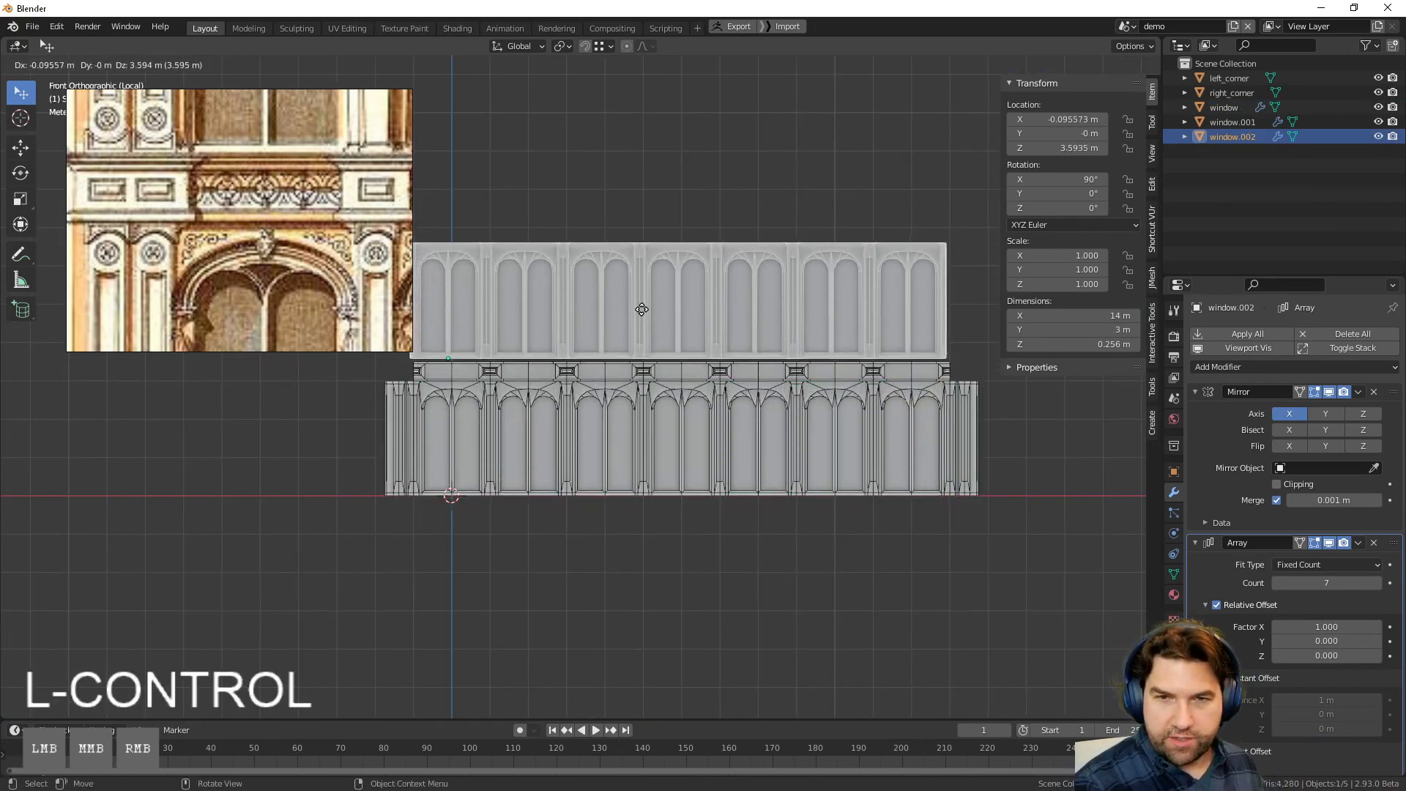
pyautogui.rightClick(642, 307)
pyautogui.click(608, 46)
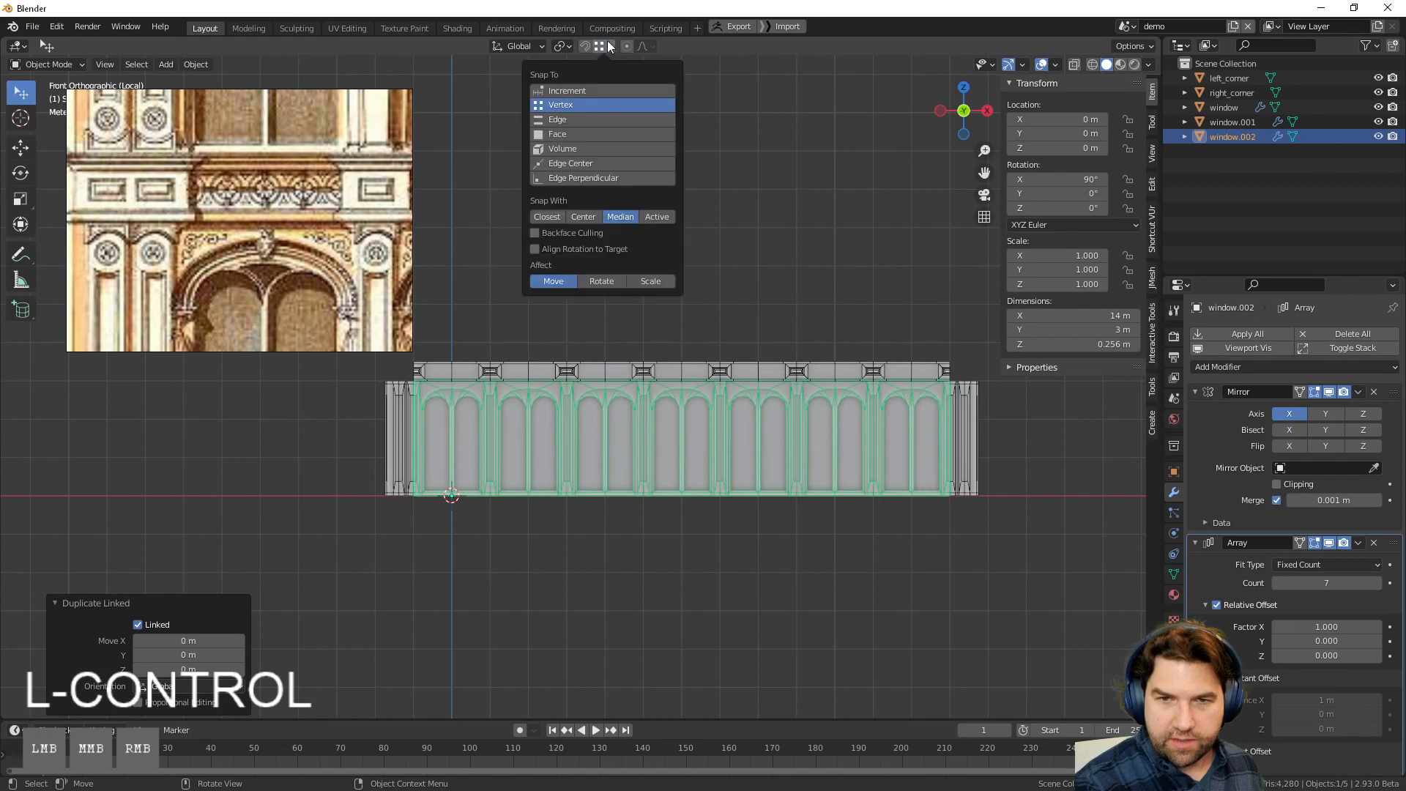
pyautogui.click(579, 91)
pyautogui.press('g')
pyautogui.press('z')
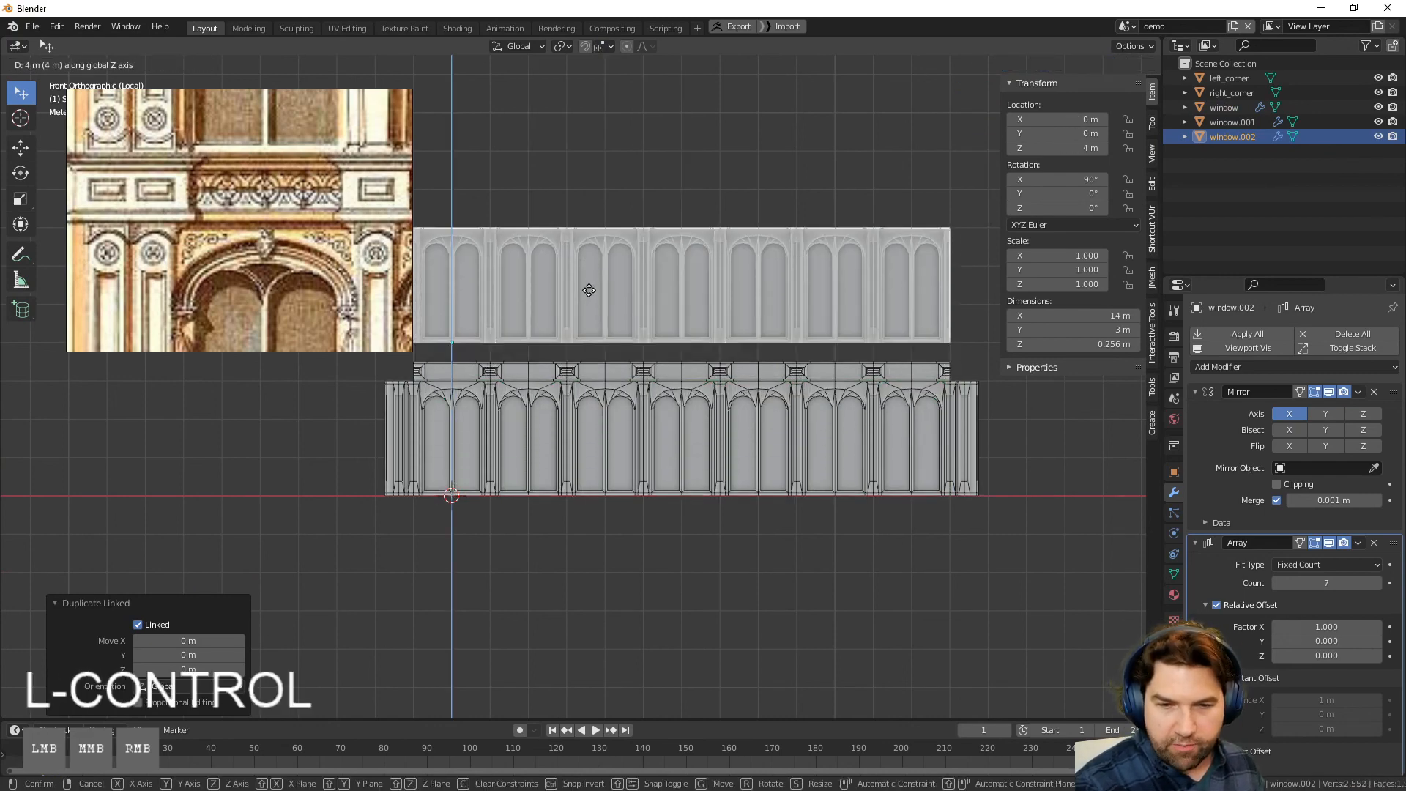
pyautogui.keyDown('ctrl'); pyautogui.click(589, 304); pyautogui.keyUp('ctrl')
# Step: Raise the duplicated window array further along Z in snapped increments until it sits on top of the band
pyautogui.keyDown('shift'); pyautogui.moveTo(624, 399); pyautogui.dragTo(585, 410, button='middle'); pyautogui.keyUp('shift')
pyautogui.scroll(7, 716, 454)
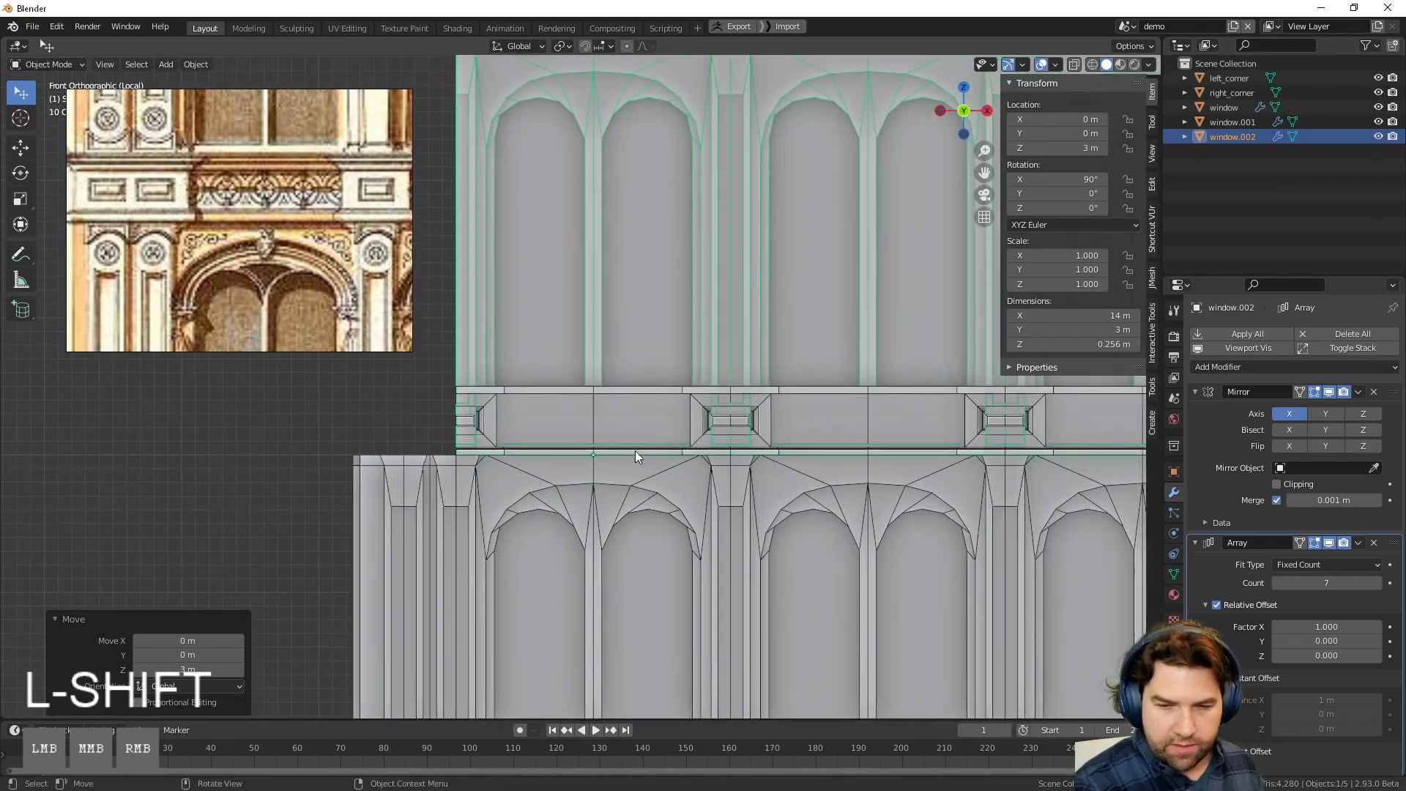
pyautogui.press('g')
pyautogui.press('z')
pyautogui.keyDown('ctrl'); pyautogui.click(642, 387); pyautogui.keyUp('ctrl')
# Step: Make a linked duplicate of the band and place it on top of the upper windows at Z 6.5 m
pyautogui.click(620, 445)
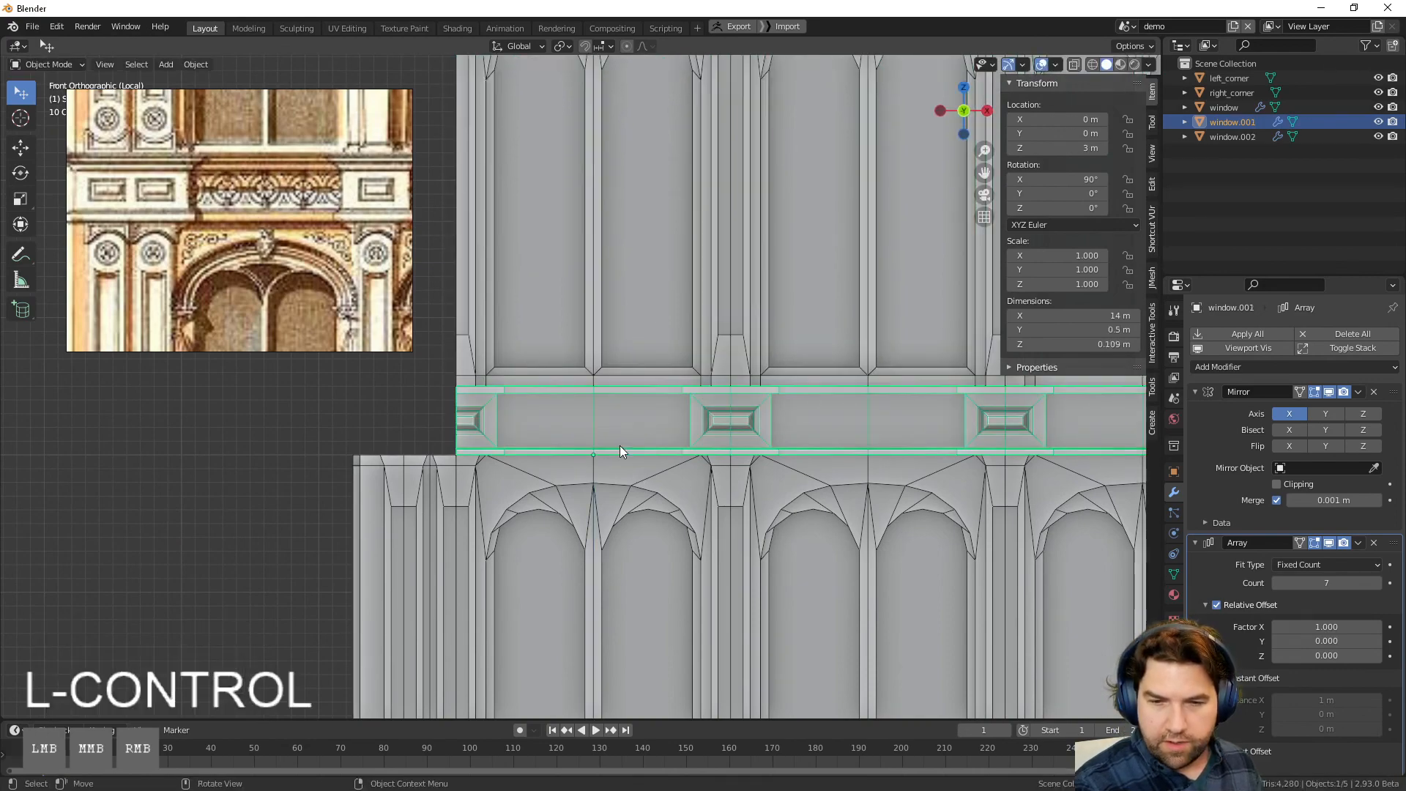
pyautogui.scroll(-3, 619, 445)
pyautogui.hotkey('alt', 'd')
pyautogui.press('z')
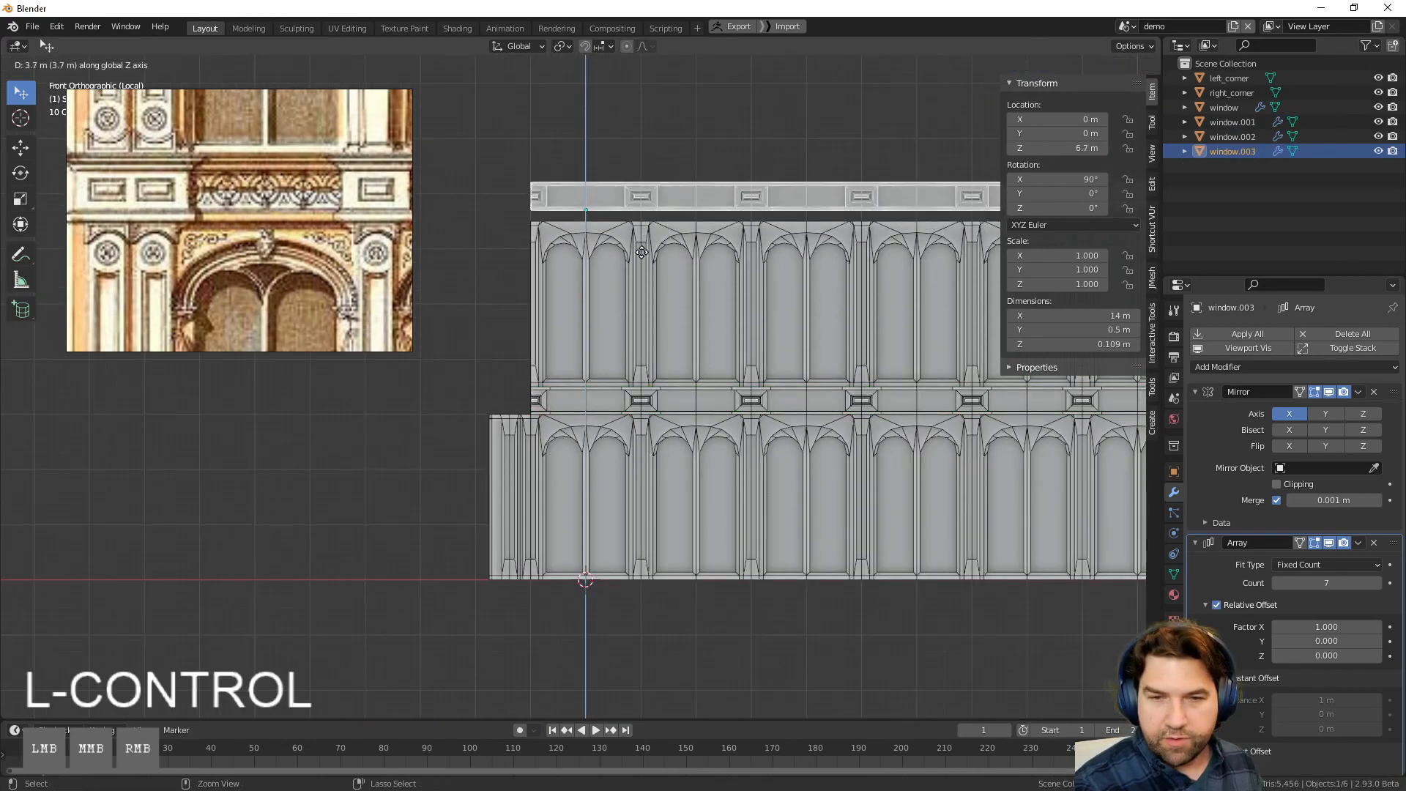
pyautogui.keyDown('ctrl'); pyautogui.click(642, 252); pyautogui.keyUp('ctrl')
pyautogui.click(676, 213)
# Step: Examine the two-storey facade from several angles and compare it with the reference elevation's corners and storeys
pyautogui.moveTo(676, 214); pyautogui.dragTo(838, 426, button='middle')
pyautogui.scroll(3, 898, 498)
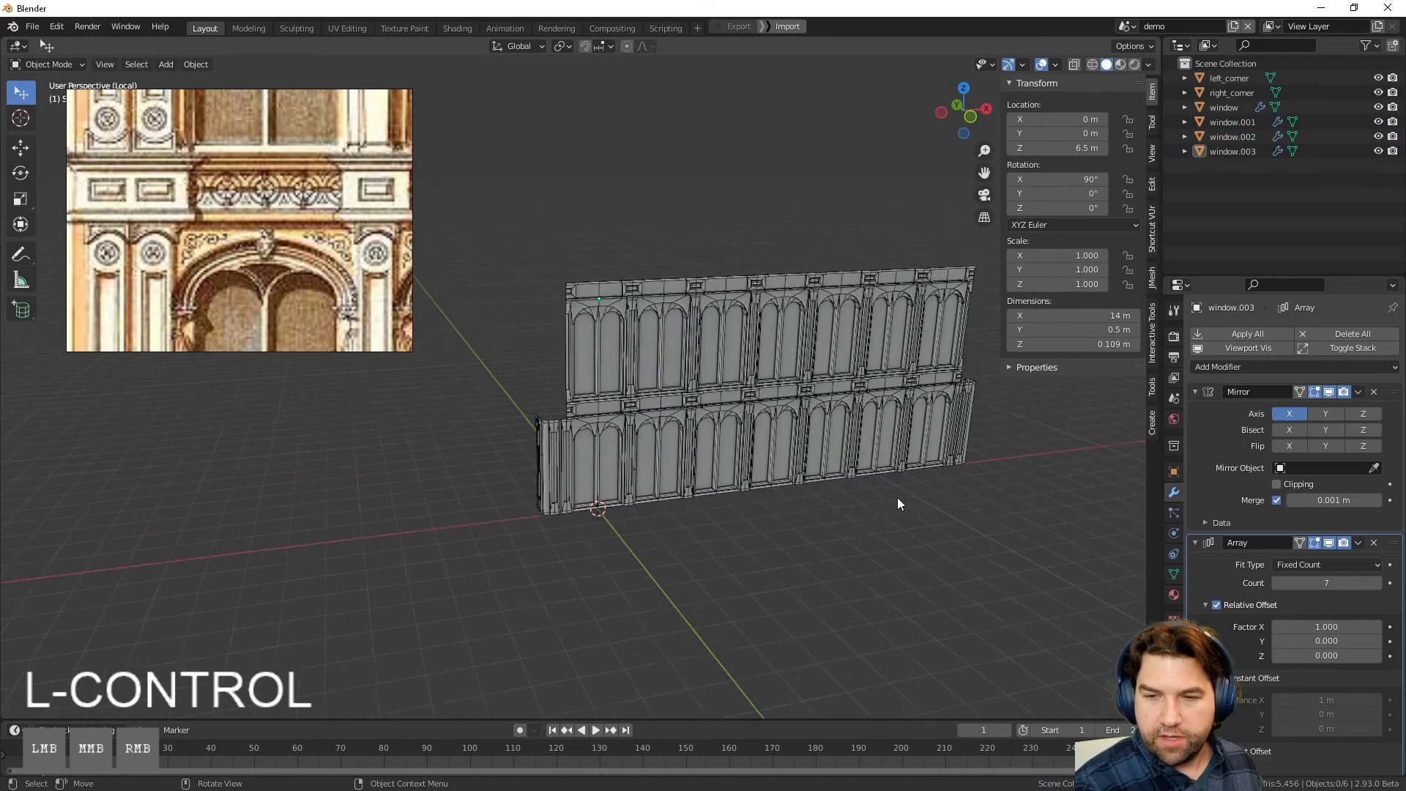
pyautogui.moveTo(898, 498); pyautogui.dragTo(640, 480, button='middle')
pyautogui.scroll(3, 700, 487)
pyautogui.scroll(-4, 605, 389)
pyautogui.scroll(-4, 157, 156)
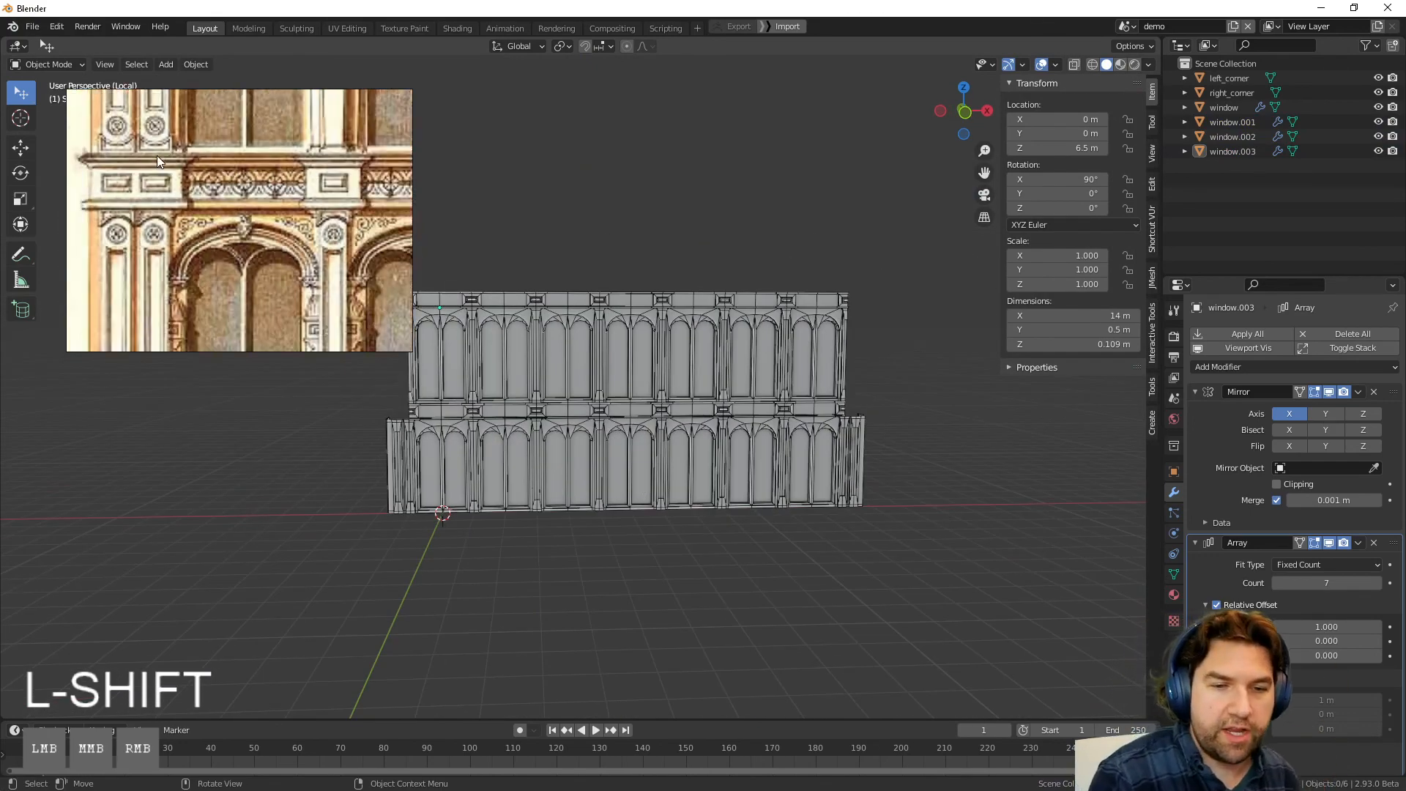
pyautogui.scroll(-4, 272, 242)
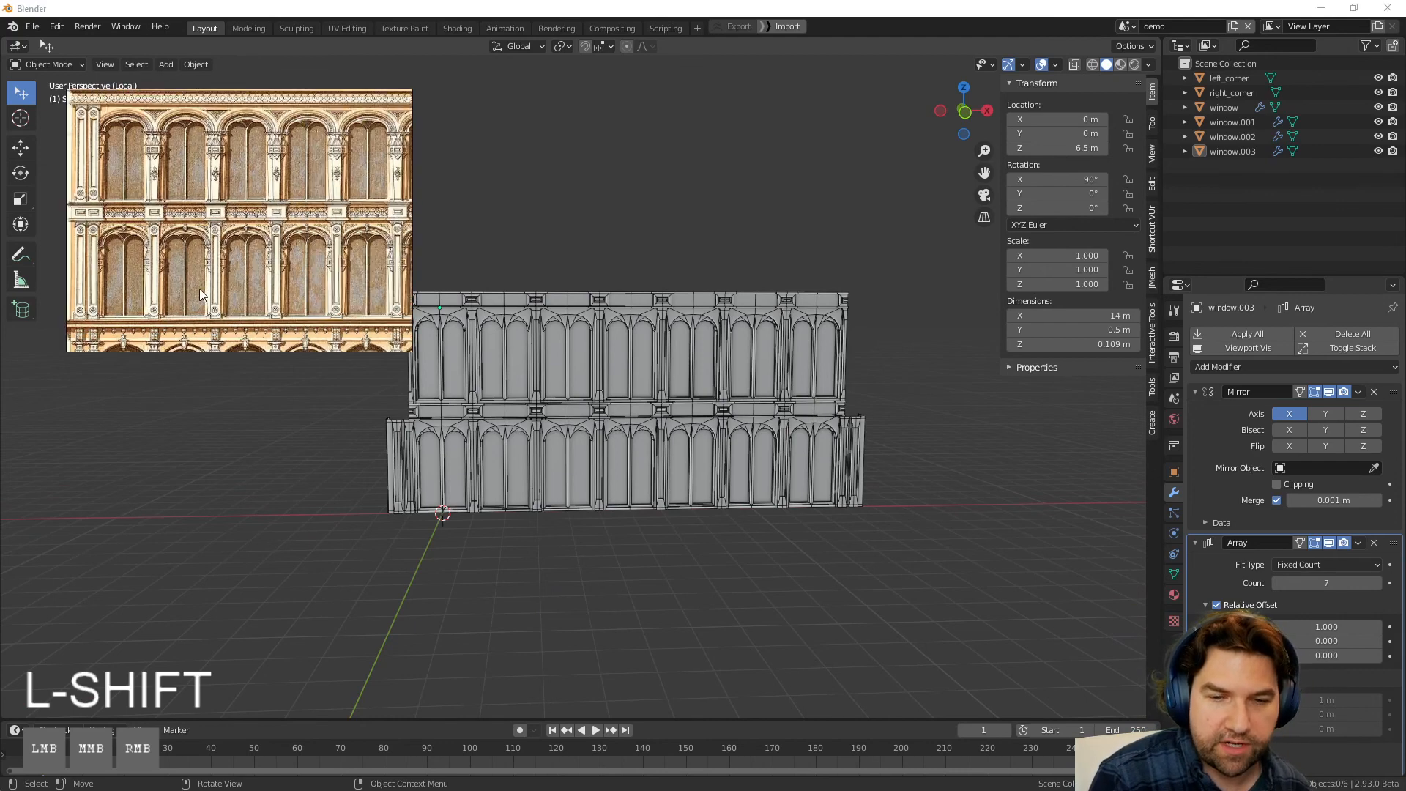
pyautogui.scroll(6, 201, 292)
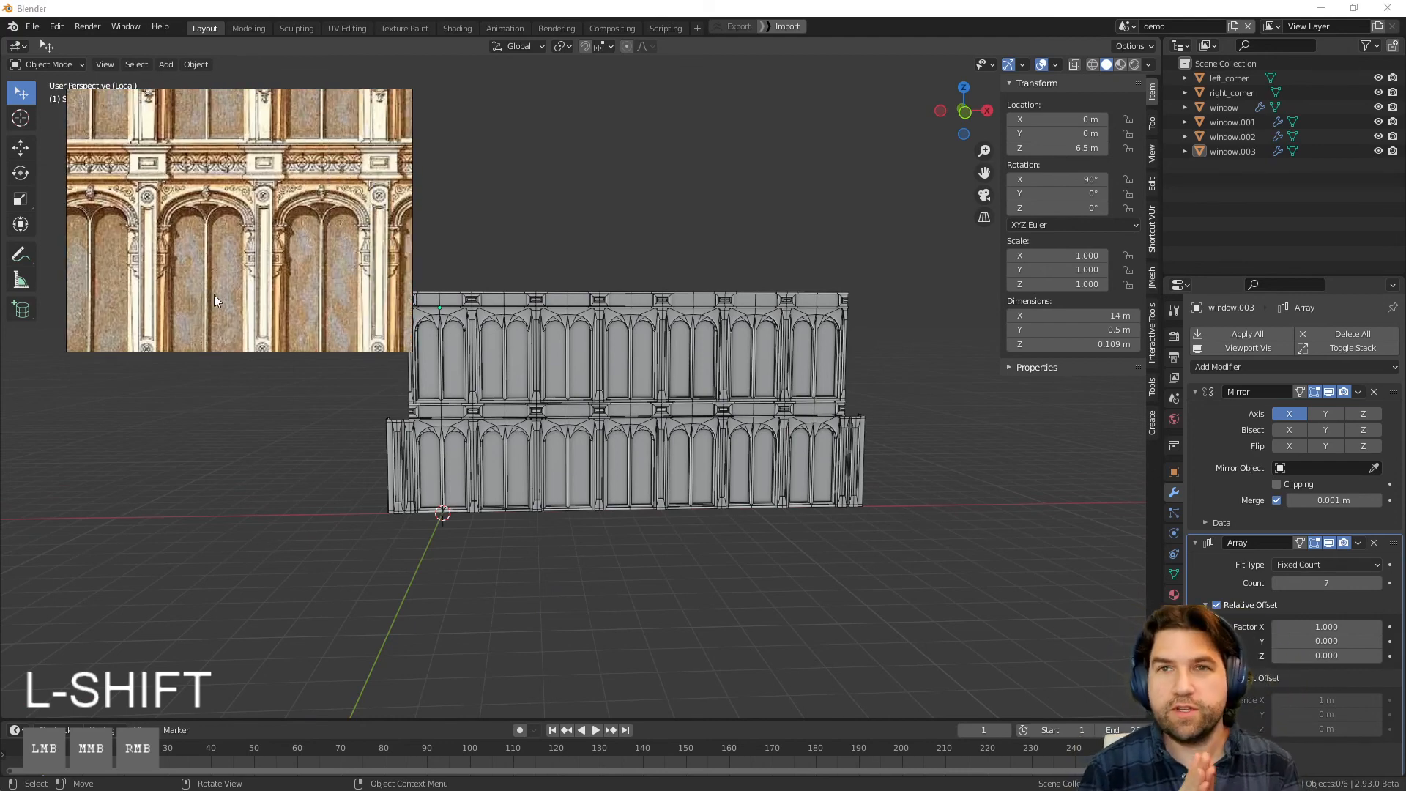